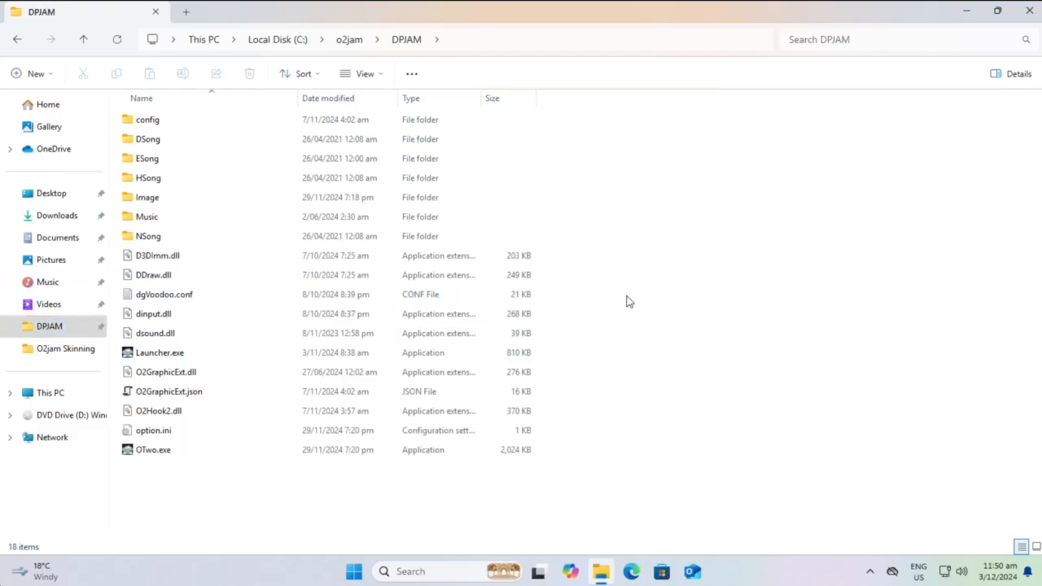
drag(625, 489, 569, 107)
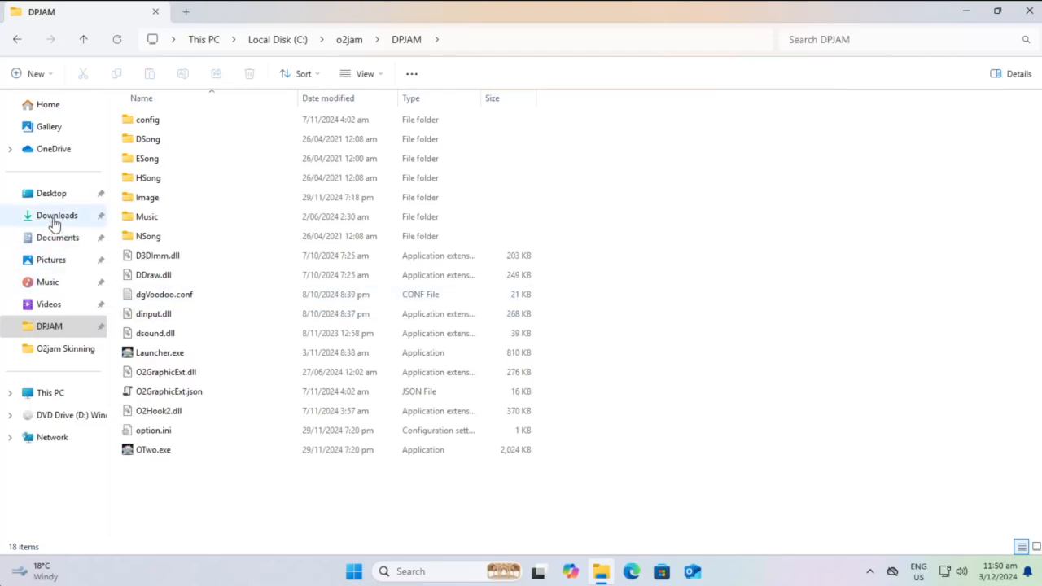
key(super)
key(super)
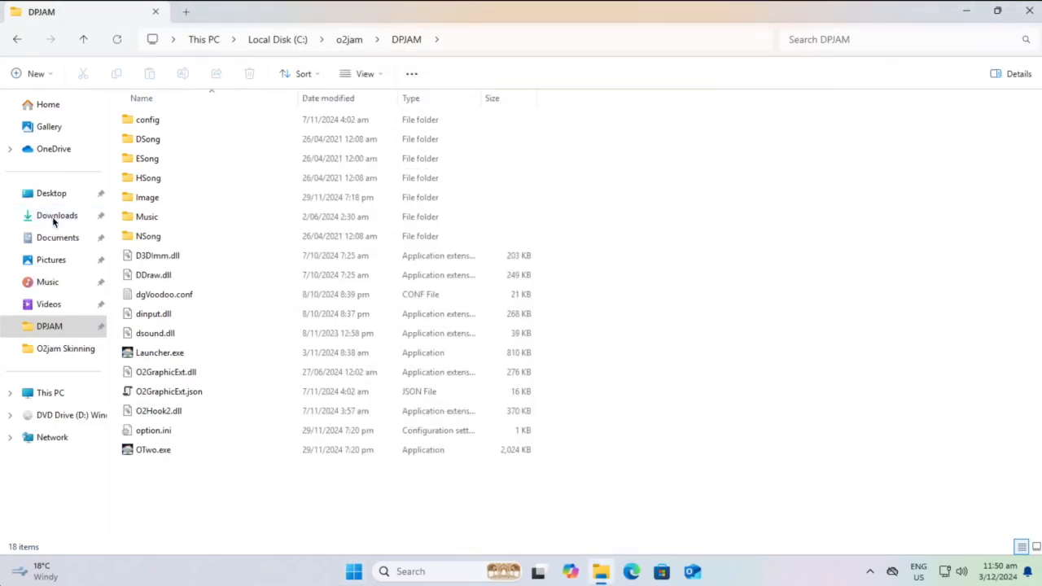
Step: View screenshot.png from the O2jam Skinning folder in Downloads, then close the image
click(57, 215)
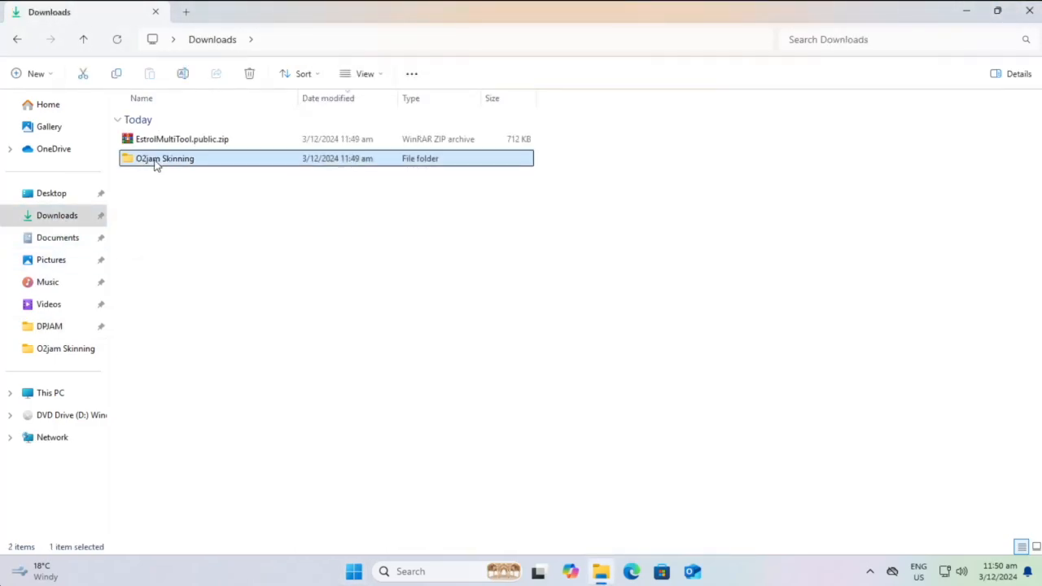
double_click(155, 166)
click(156, 179)
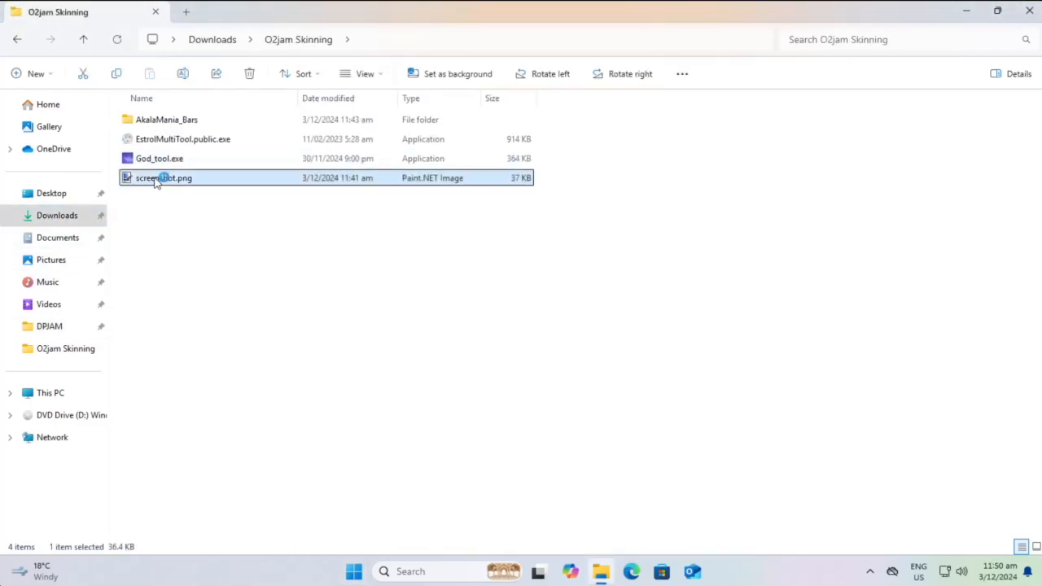
double_click(157, 179)
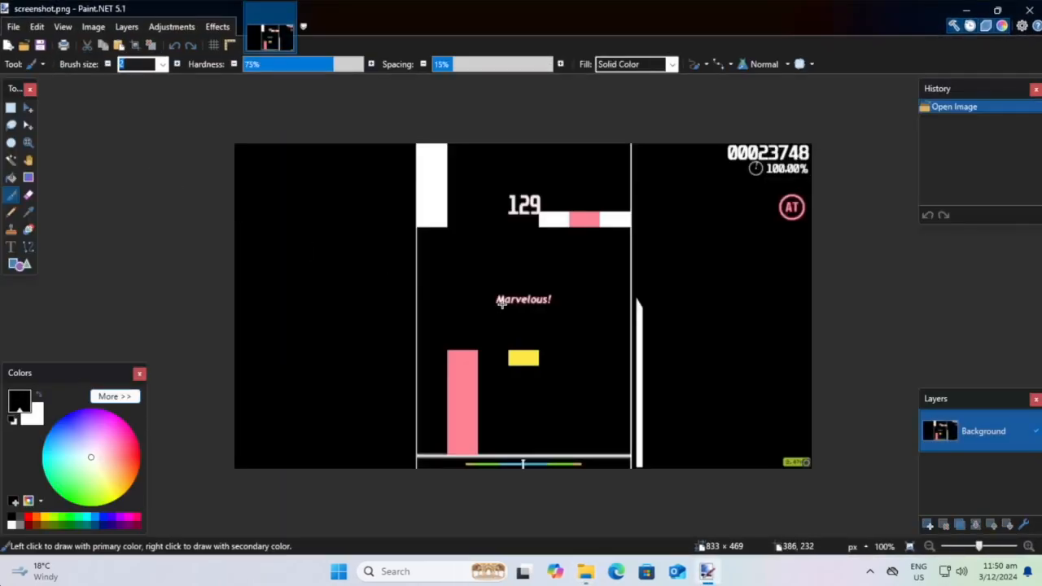
click(1028, 10)
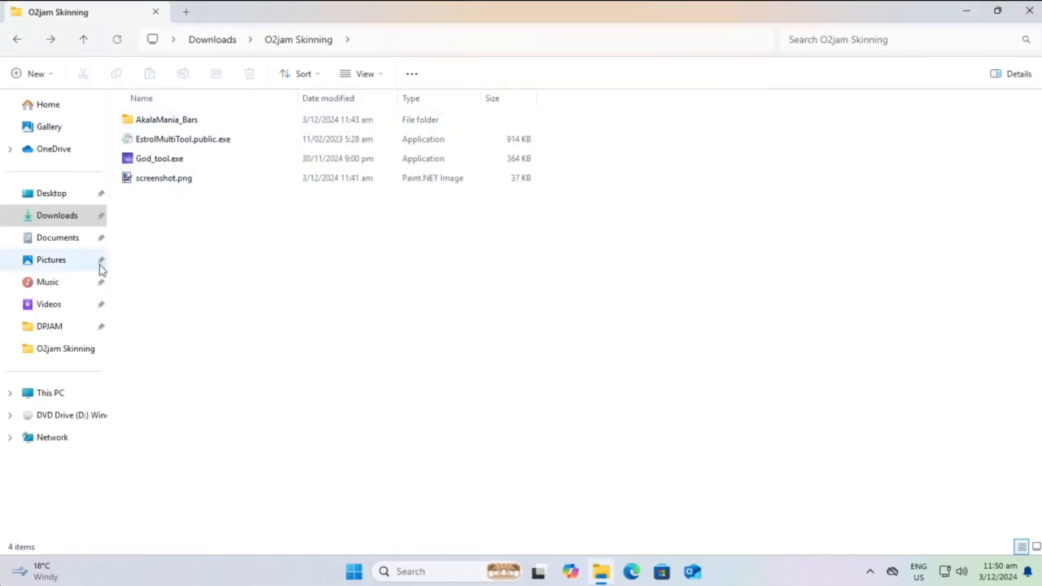
Step: Create a new folder named Skins in the DPJAM game folder
click(50, 328)
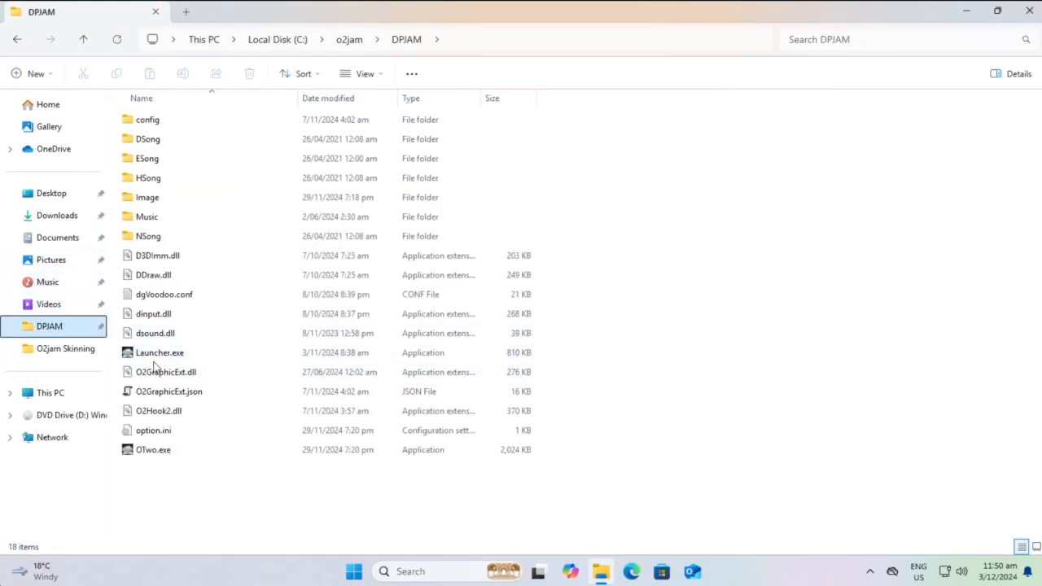
right_click(645, 243)
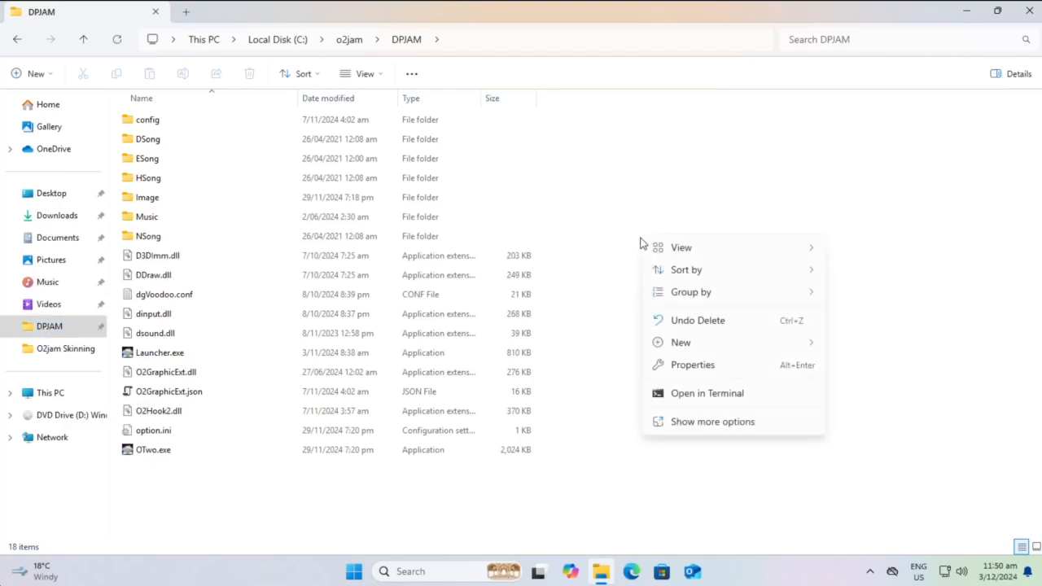
mouse_move(683, 347)
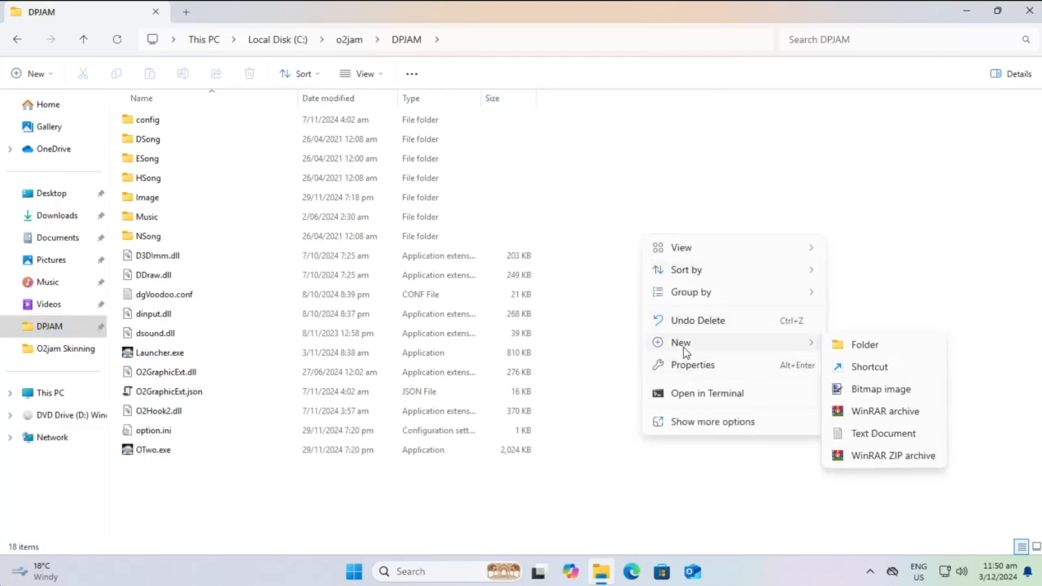
click(867, 346)
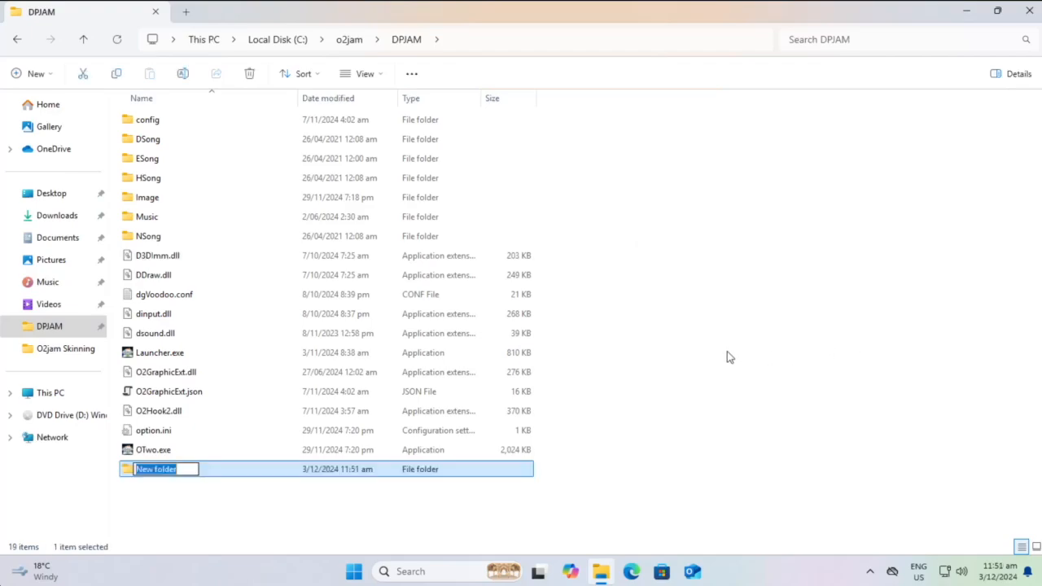
key(BackSpace)
text(S)
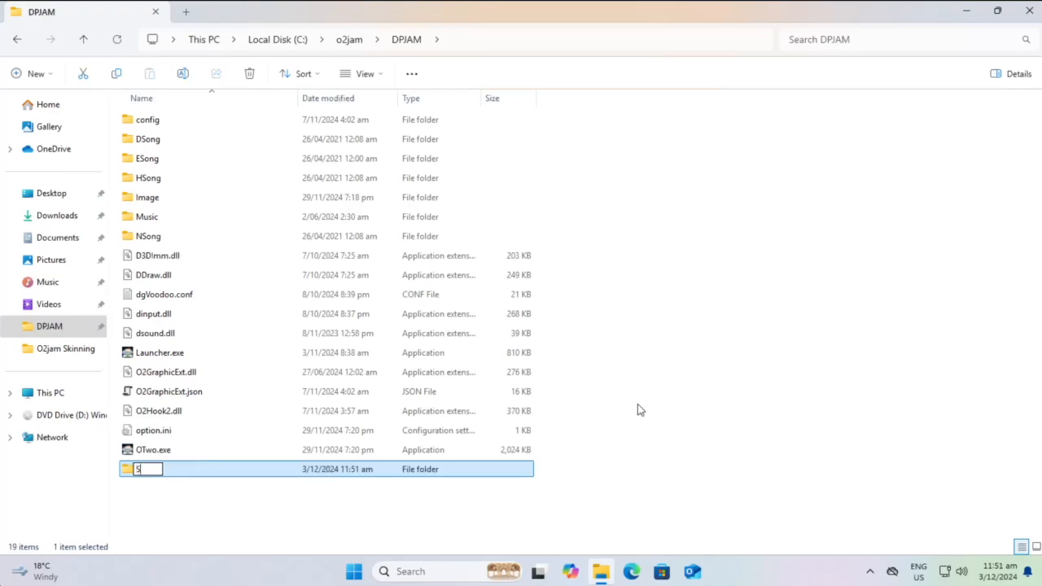
text(kins)
key(Return)
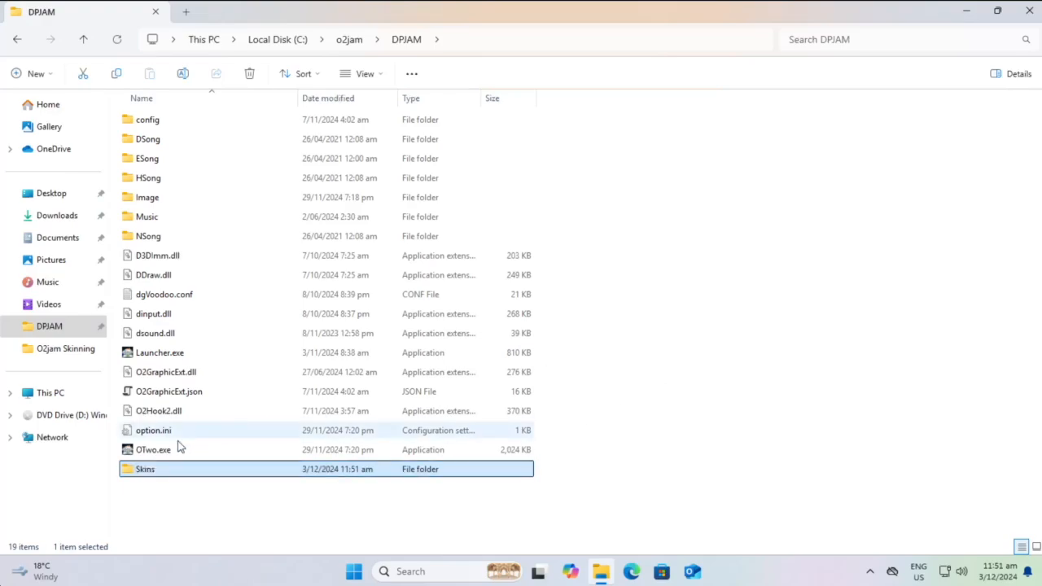
Step: Create a subfolder named AkalaMania_Bars inside the Skins folder
double_click(158, 470)
right_click(252, 200)
click(200, 226)
right_click(269, 200)
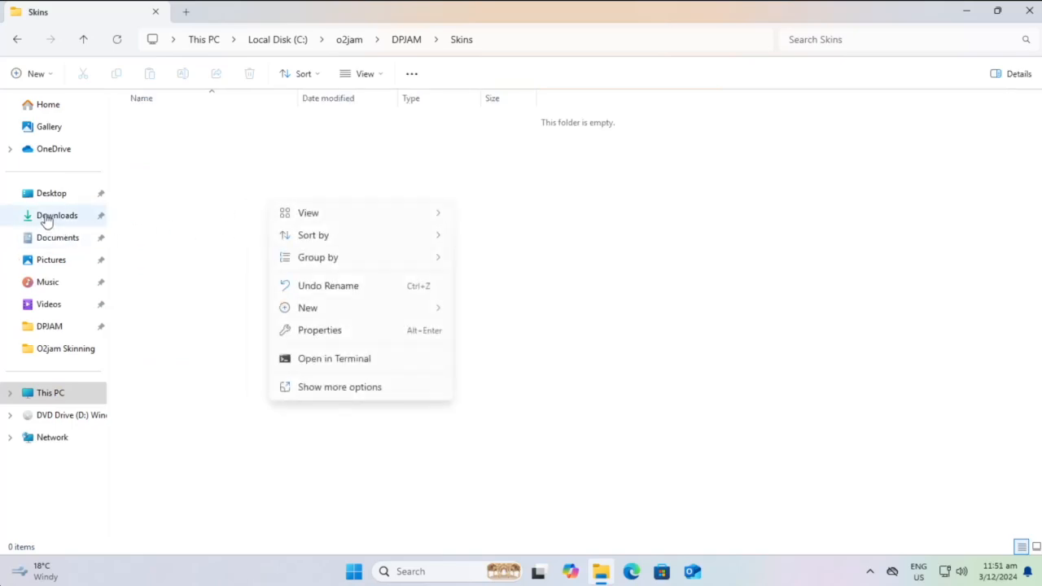
click(45, 219)
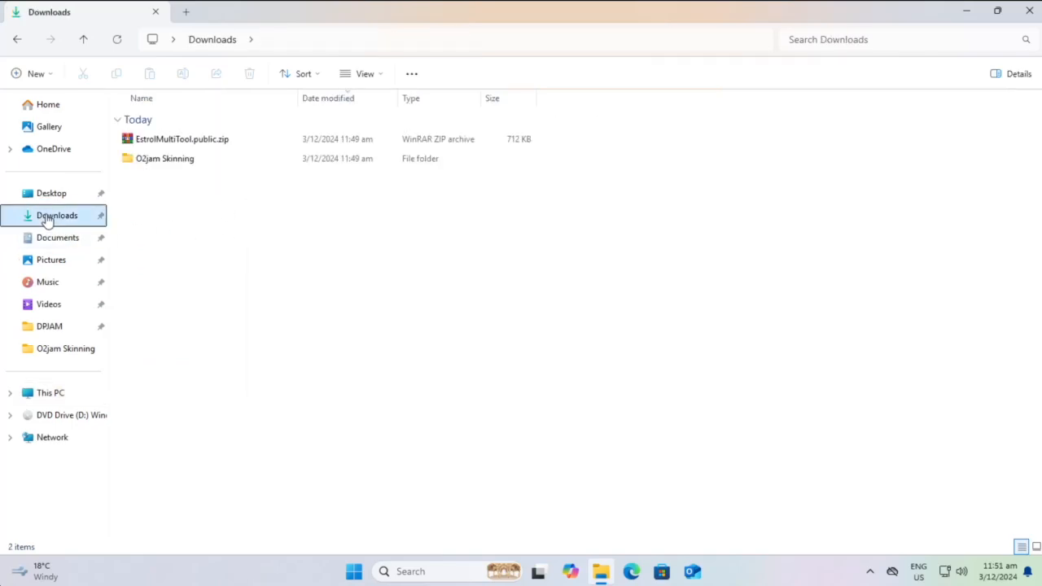
double_click(161, 161)
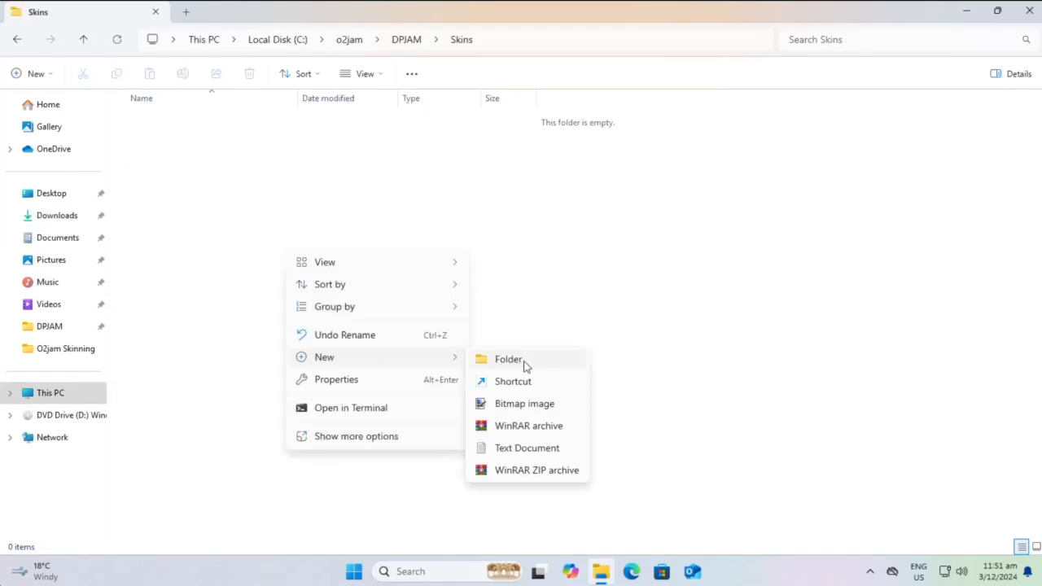
click(525, 364)
text(AkalaMania_Bars)
key(Return)
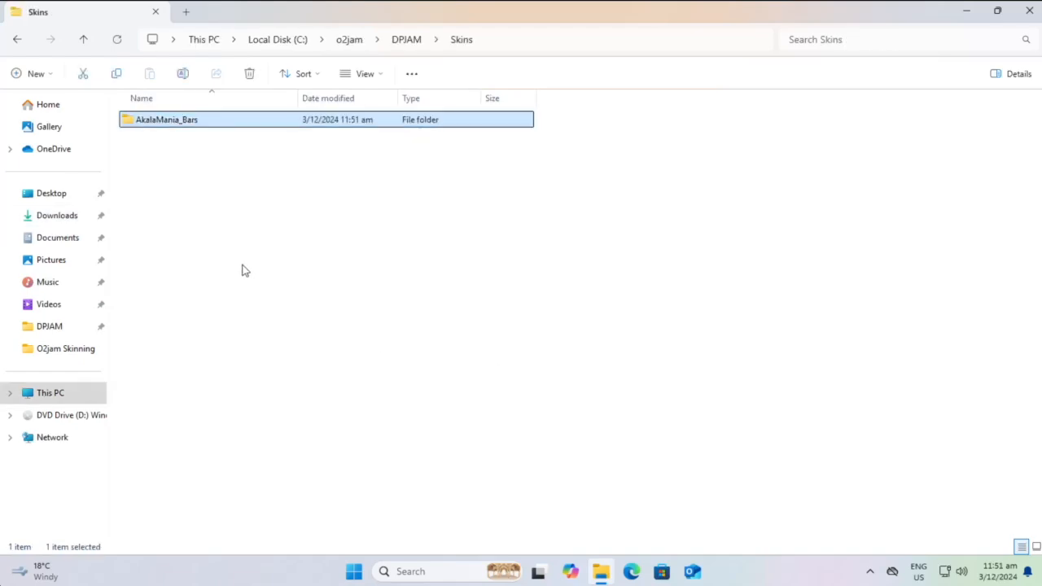
Step: Open O2GraphicExt.json from the DPJAM folder in Notepad, making Notepad the permanent default for .json files
key(alt+Up)
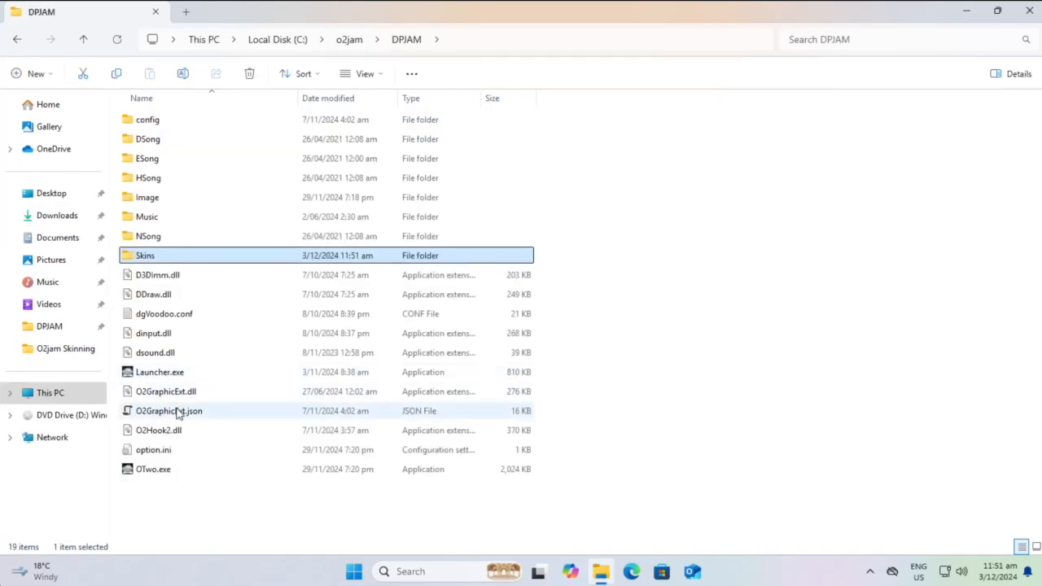
click(211, 411)
right_click(181, 411)
mouse_move(267, 228)
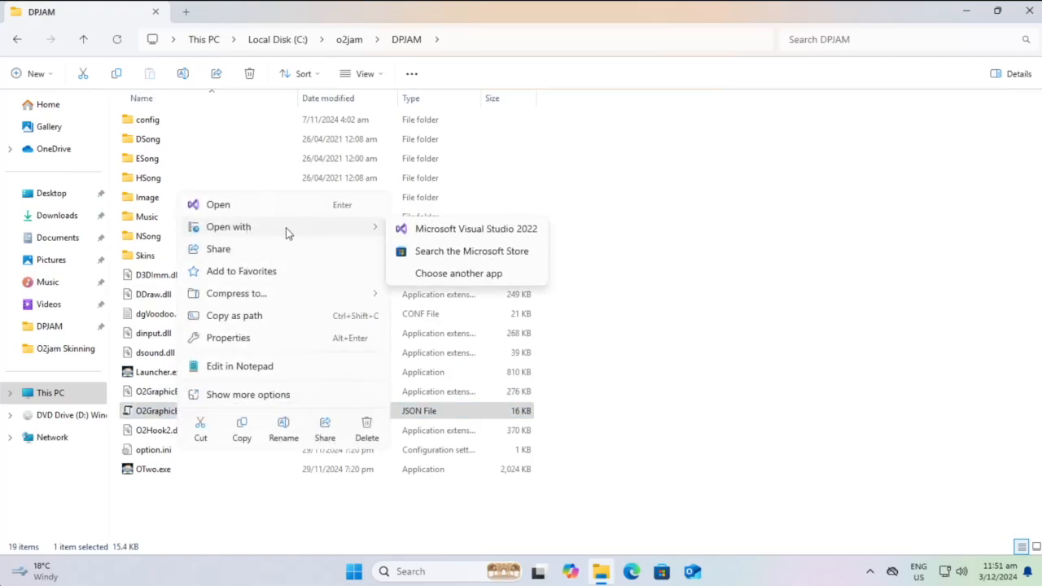
click(427, 275)
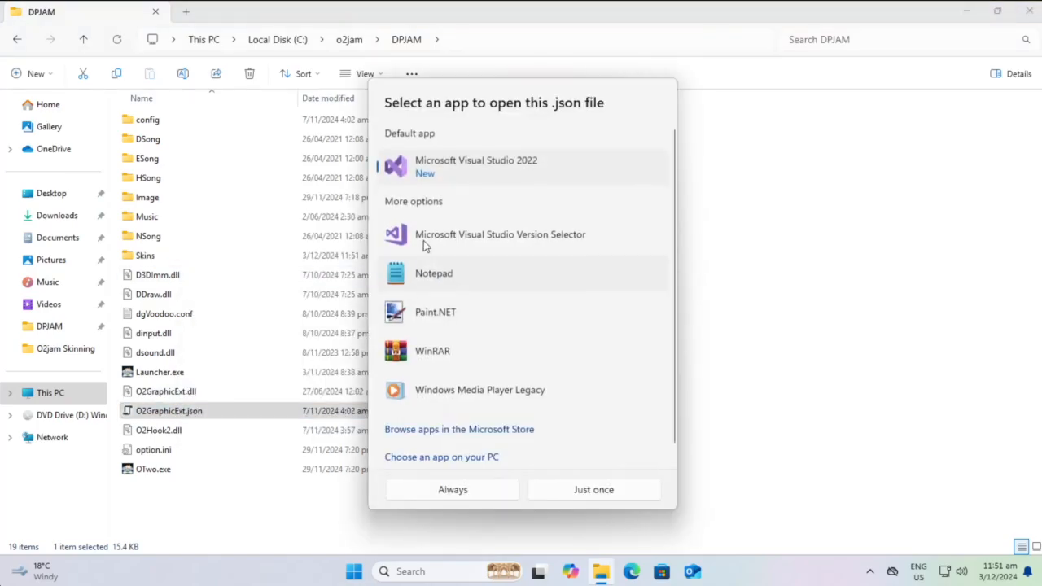
click(413, 275)
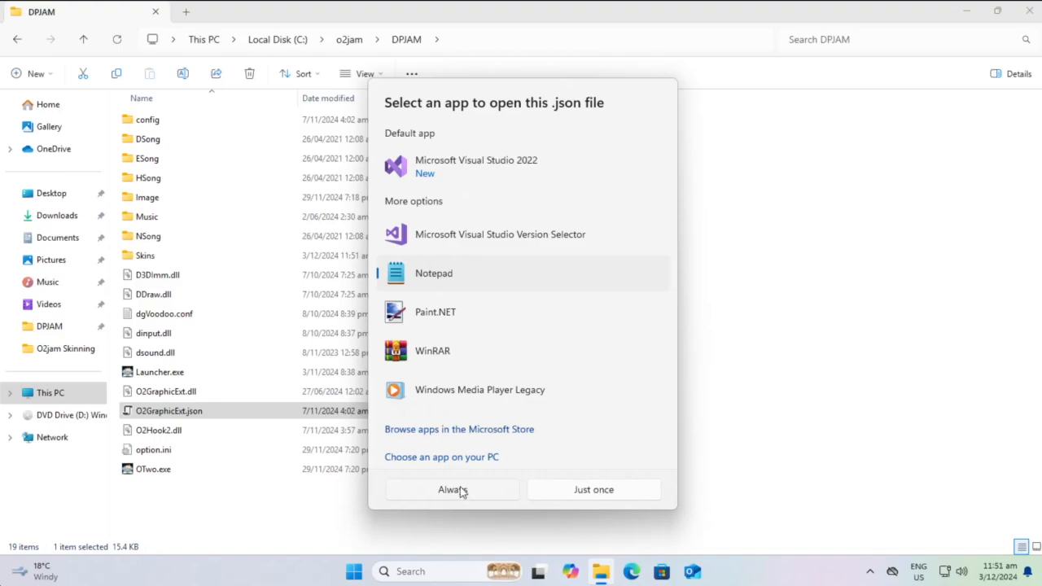
click(452, 489)
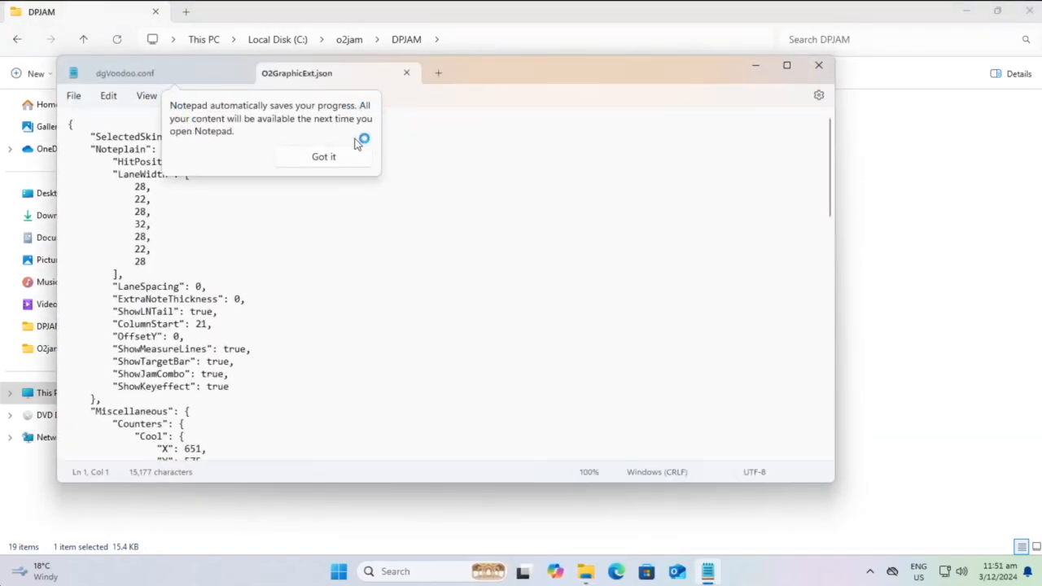
click(333, 159)
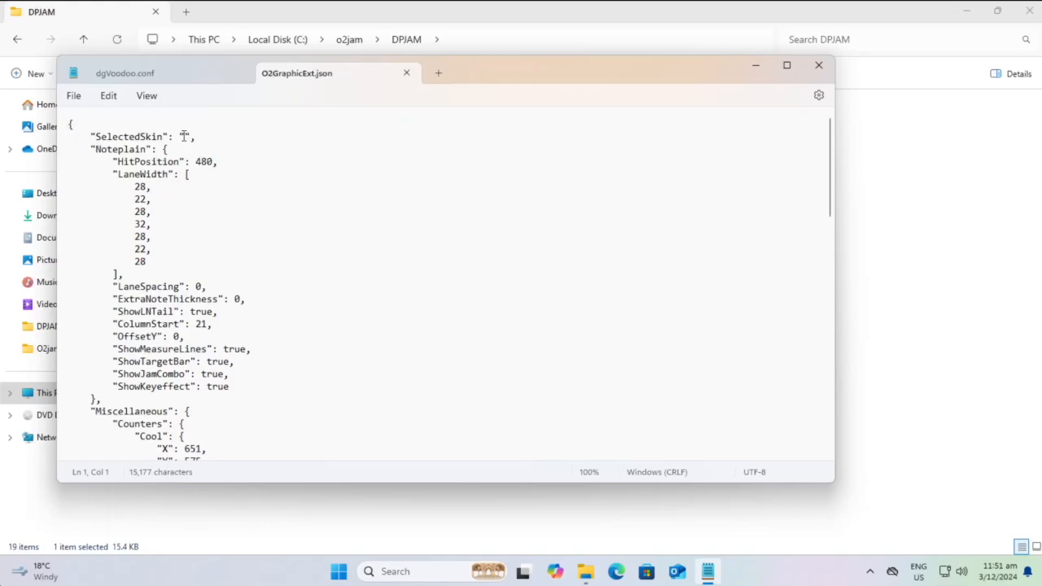
Step: Set the SelectedSkin value in O2GraphicExt.json to "AkalaMania_Bars" and save the file
click(185, 136)
click(235, 72)
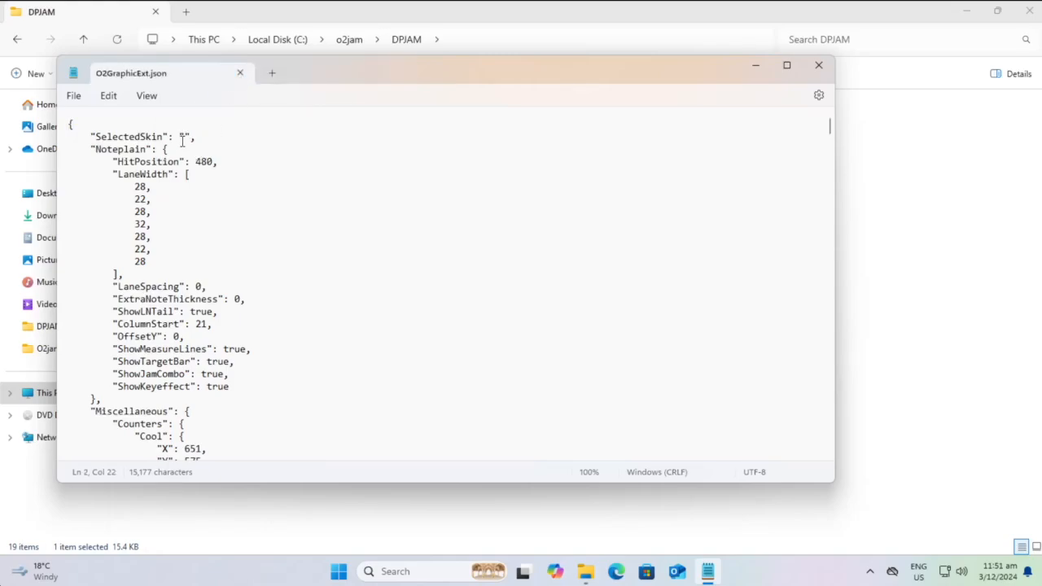
drag(319, 66, 590, 75)
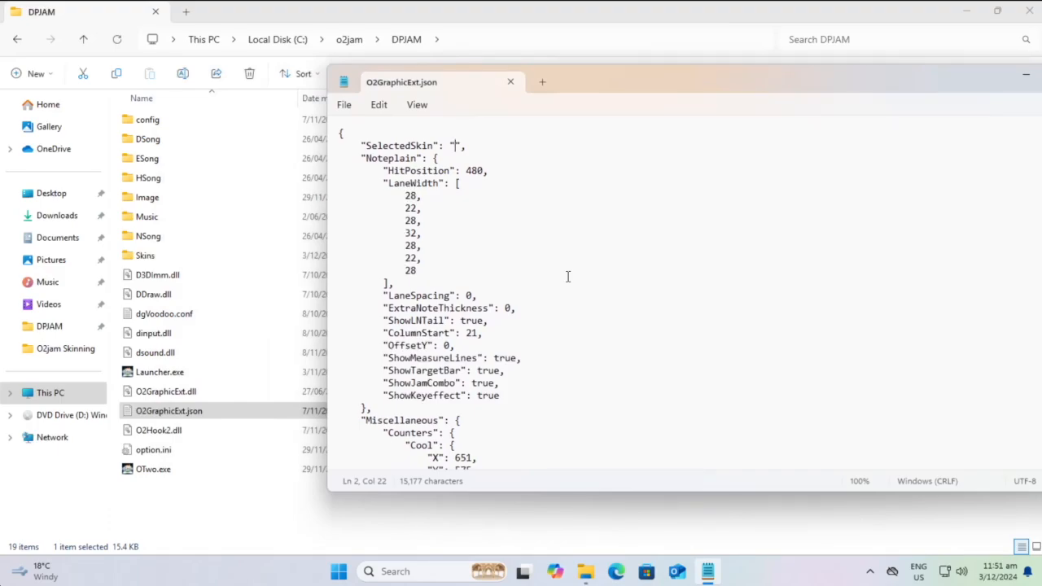
text(AkalaMania_Bars)
drag(592, 74, 552, 68)
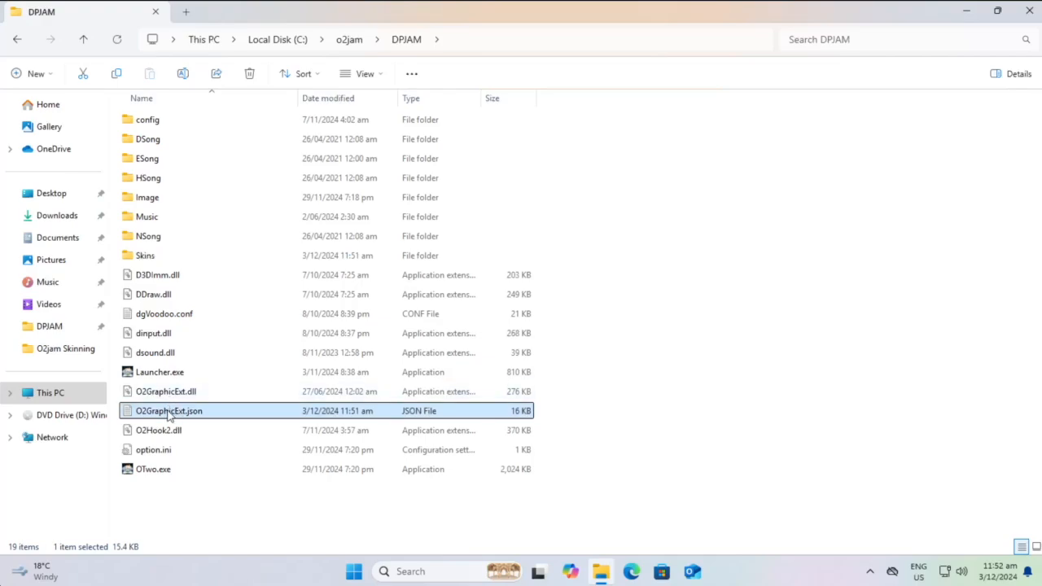
Step: Copy O2GraphicExt.json from the DPJAM folder into Skins\AkalaMania_Bars
right_click(169, 413)
click(232, 431)
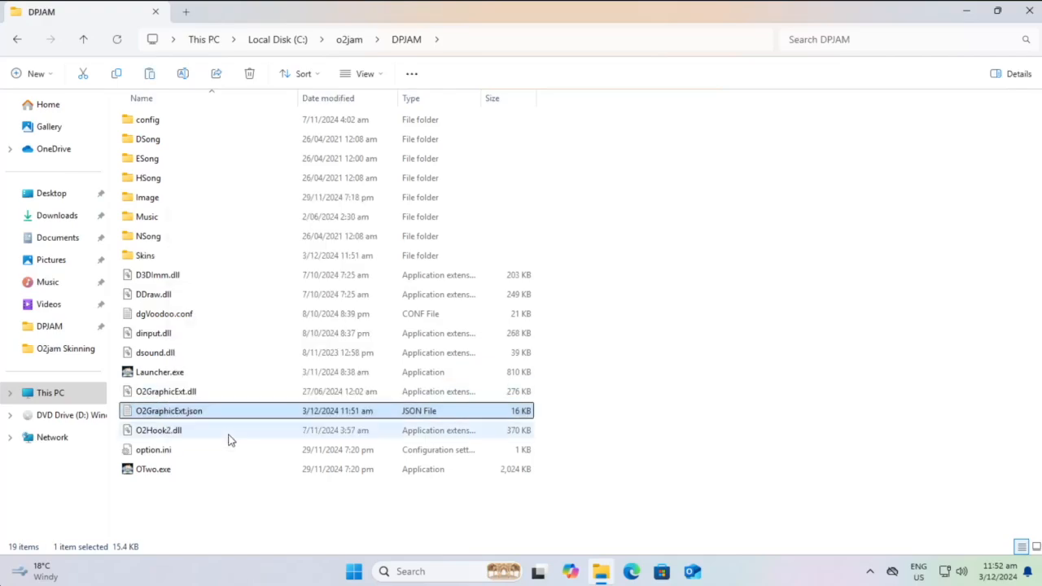
click(623, 369)
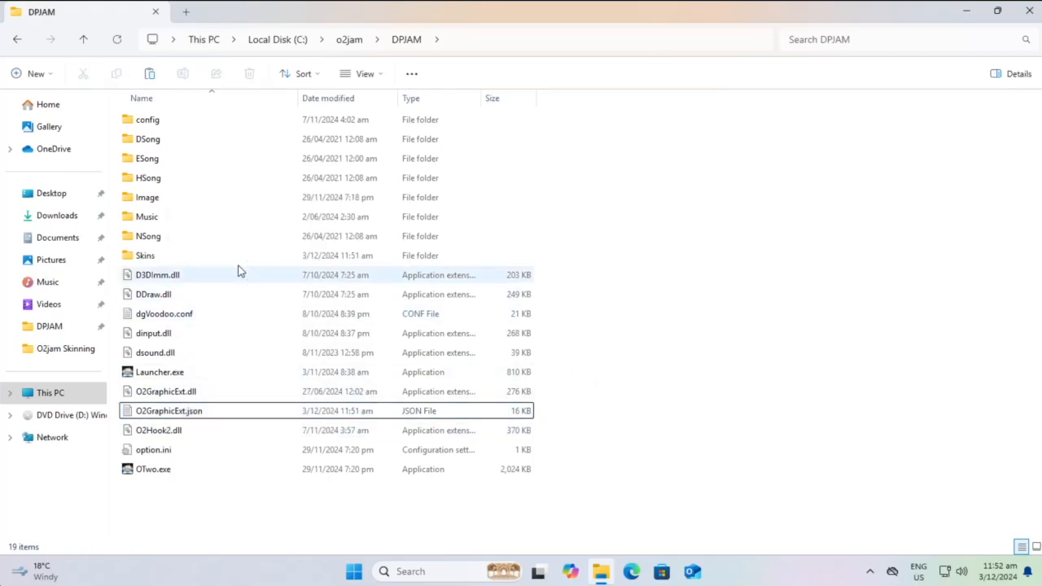
double_click(146, 256)
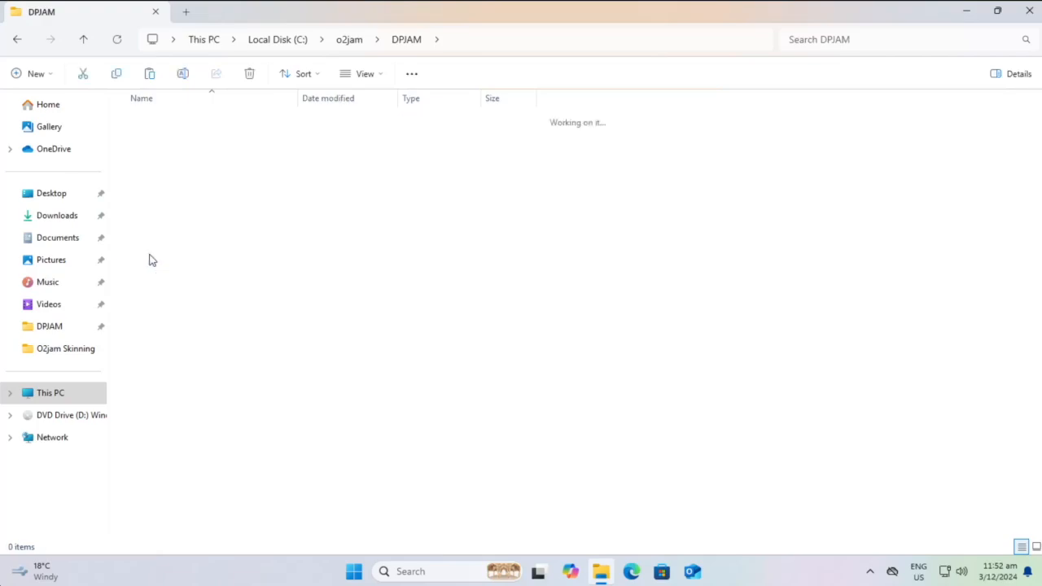
double_click(186, 121)
right_click(272, 222)
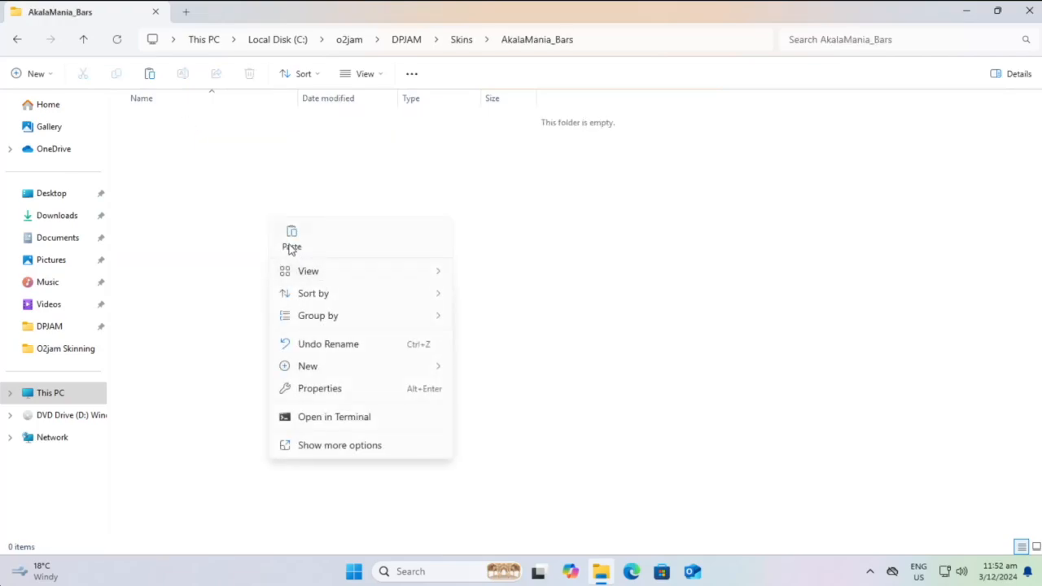
click(292, 244)
click(293, 261)
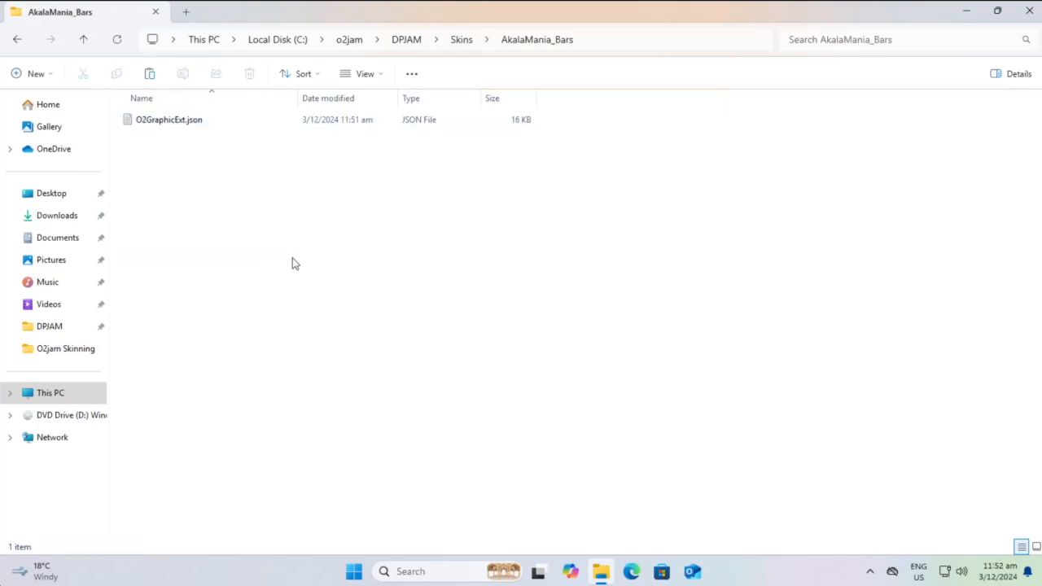
Step: Clear the SelectedSkin value in the AkalaMania_Bars copy of O2GraphicExt.json, save it and close Notepad
double_click(180, 119)
drag(419, 147, 337, 150)
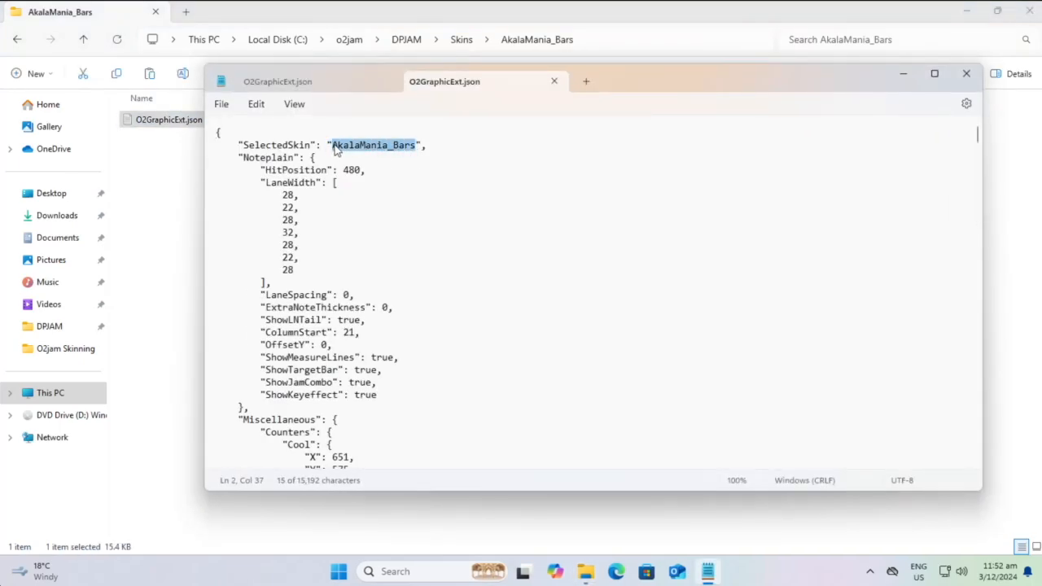
key(BackSpace)
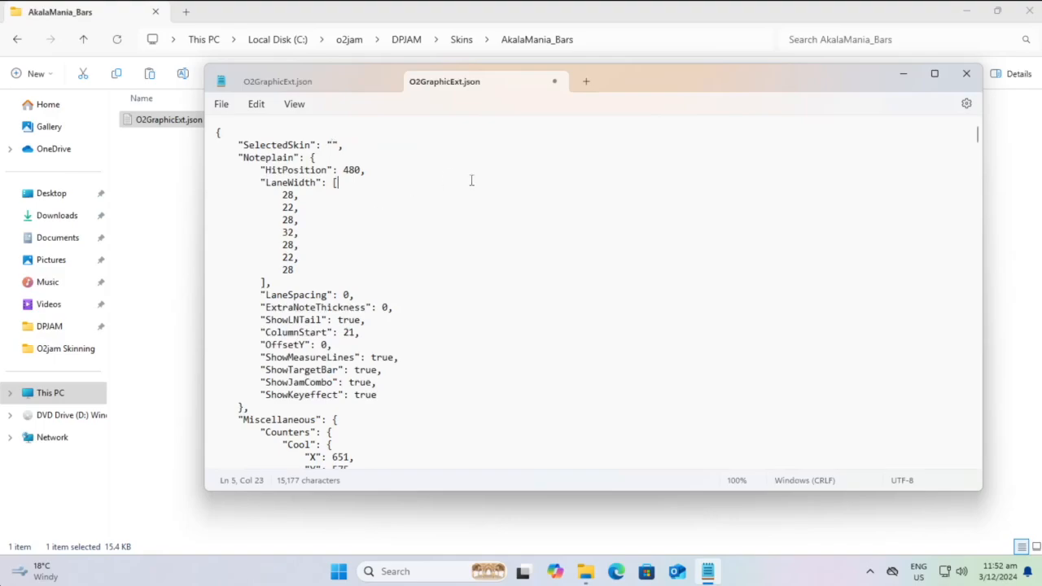
key(super+s)
click(819, 207)
click(967, 76)
click(588, 230)
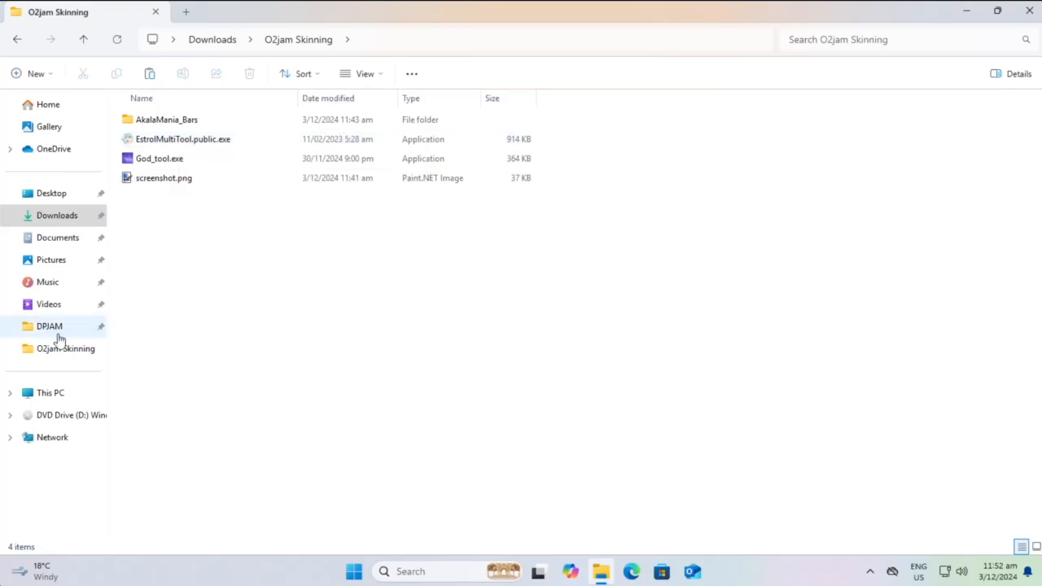
Step: Launch EstrolMultiTool.public.exe from the O2jam Skinning folder
double_click(171, 140)
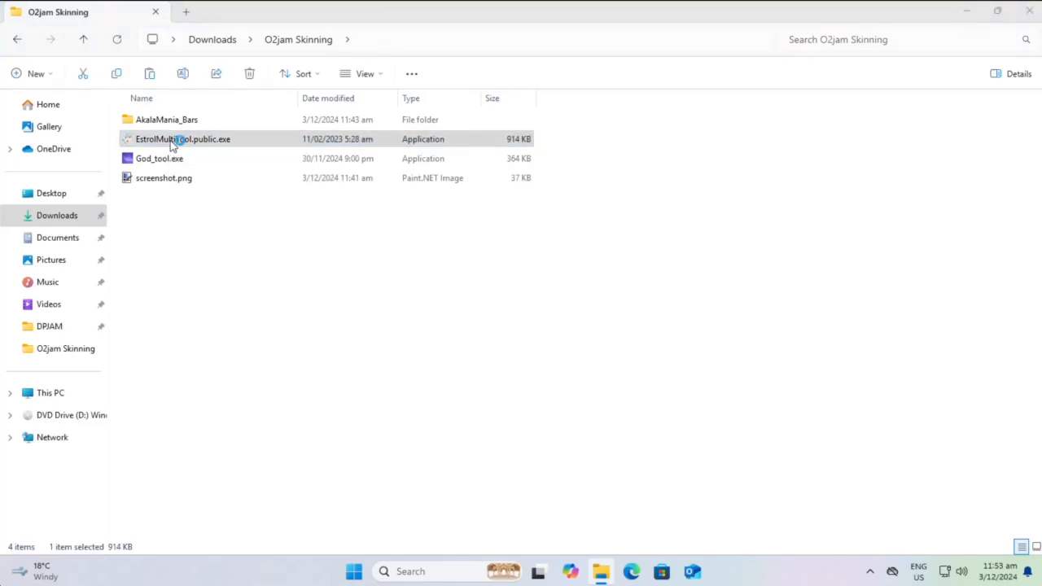
drag(472, 181, 346, 134)
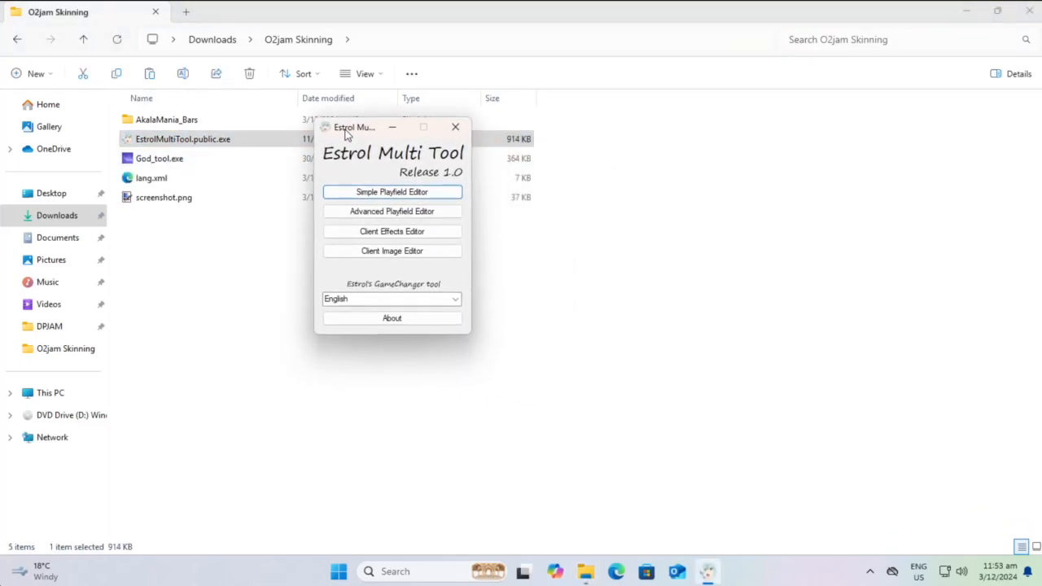
Step: Open the Client Image Editor and look over its list of editable client images
click(397, 255)
drag(462, 140, 423, 136)
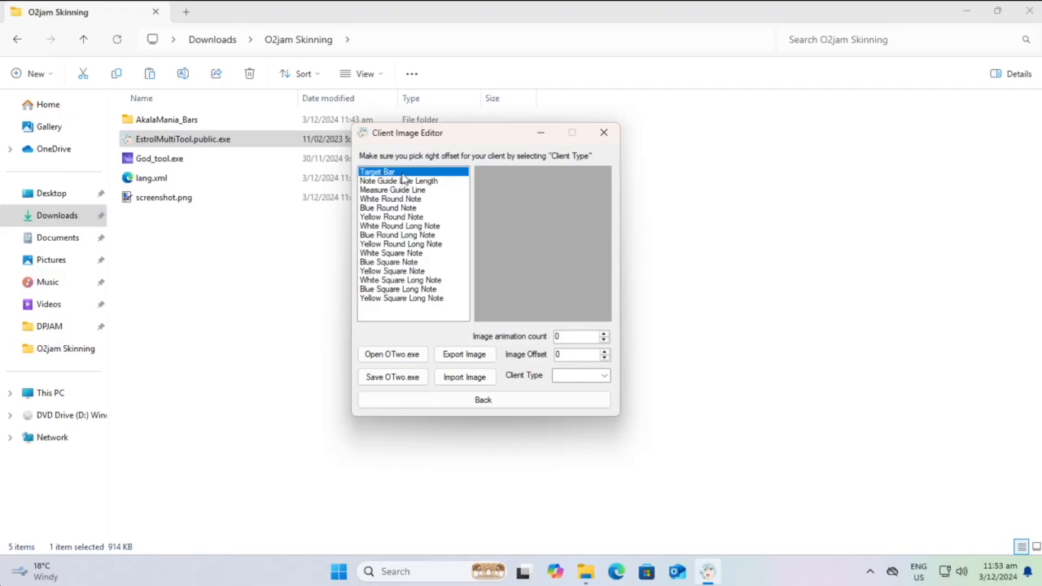
click(404, 181)
click(405, 190)
click(406, 200)
click(406, 208)
click(405, 218)
click(406, 227)
click(406, 236)
mouse_move(437, 136)
mouse_down()
mouse_move(493, 136)
mouse_move(428, 136)
mouse_up()
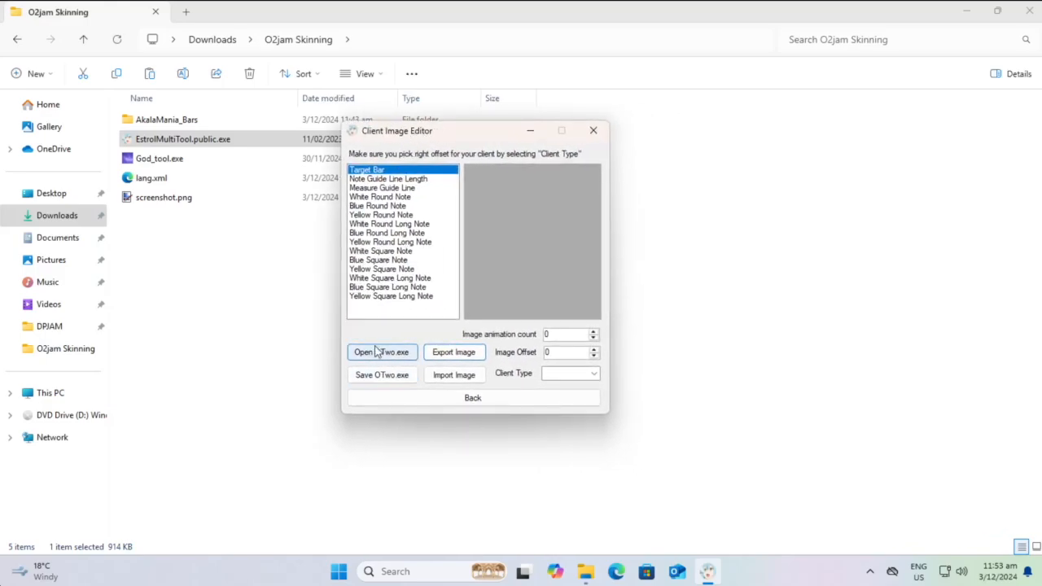
Step: Load OTwo.exe from the C:\o2jam\DPJAM folder into the Client Image Editor
click(374, 358)
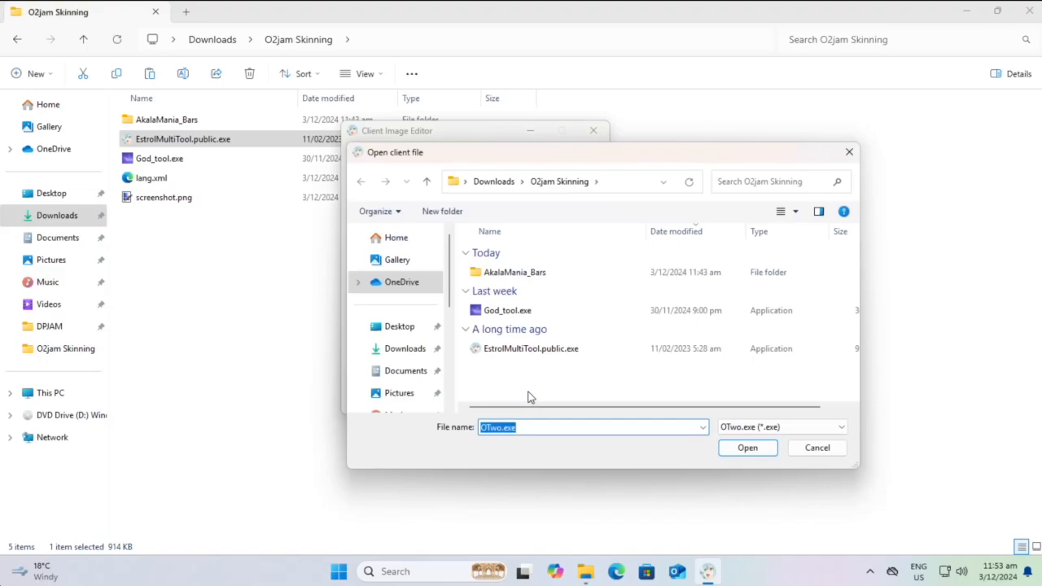
click(397, 256)
scroll(517, 372, down, 2)
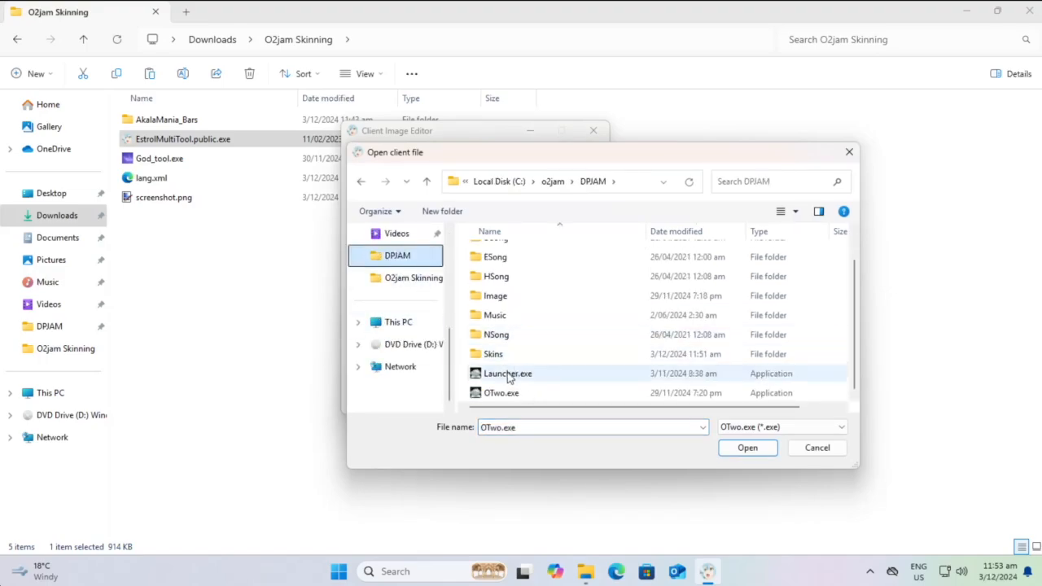
double_click(505, 393)
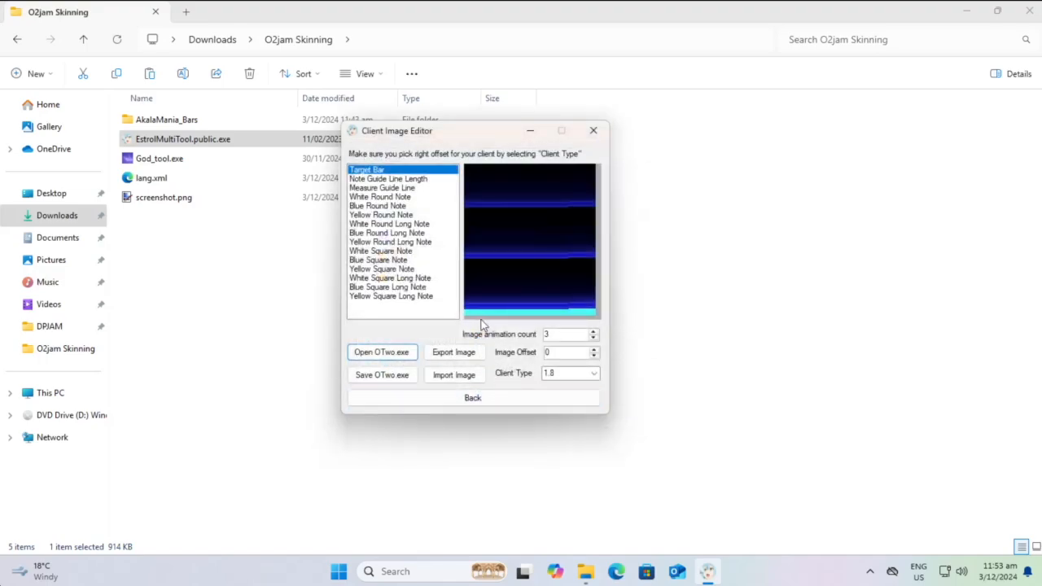
Step: Preview the Target Bar image and set the client type to DMJAM
click(388, 179)
click(386, 170)
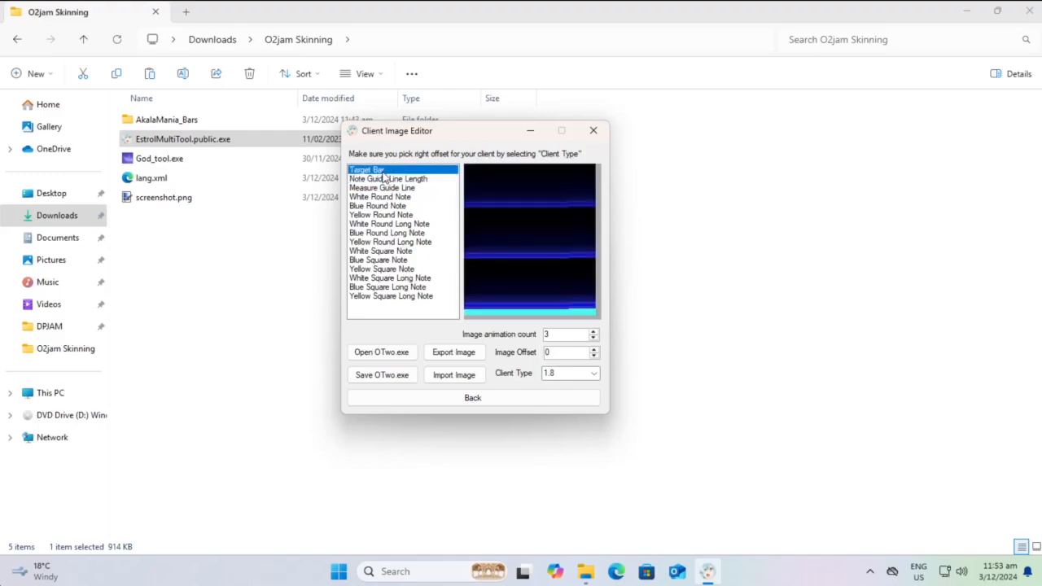
click(596, 374)
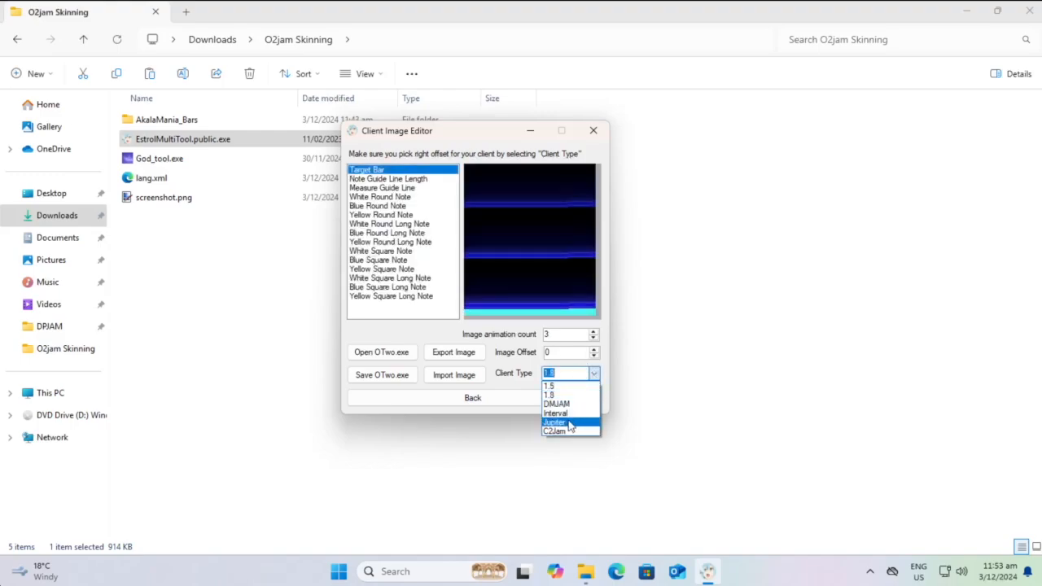
click(568, 411)
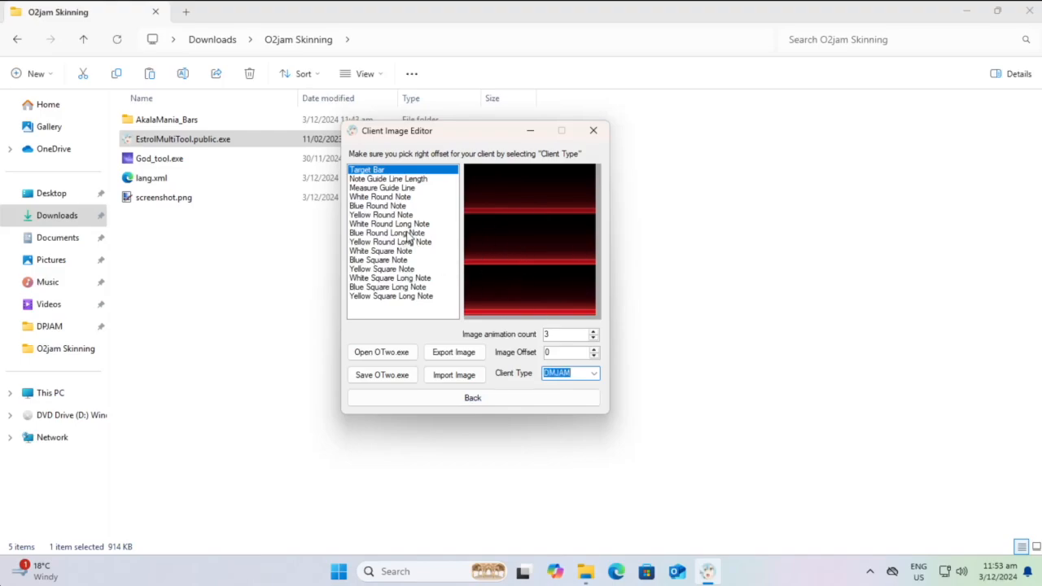
Step: Export the Target Bar image as Target Bar.bmp into the O2jam Skinning folder
click(402, 179)
click(391, 170)
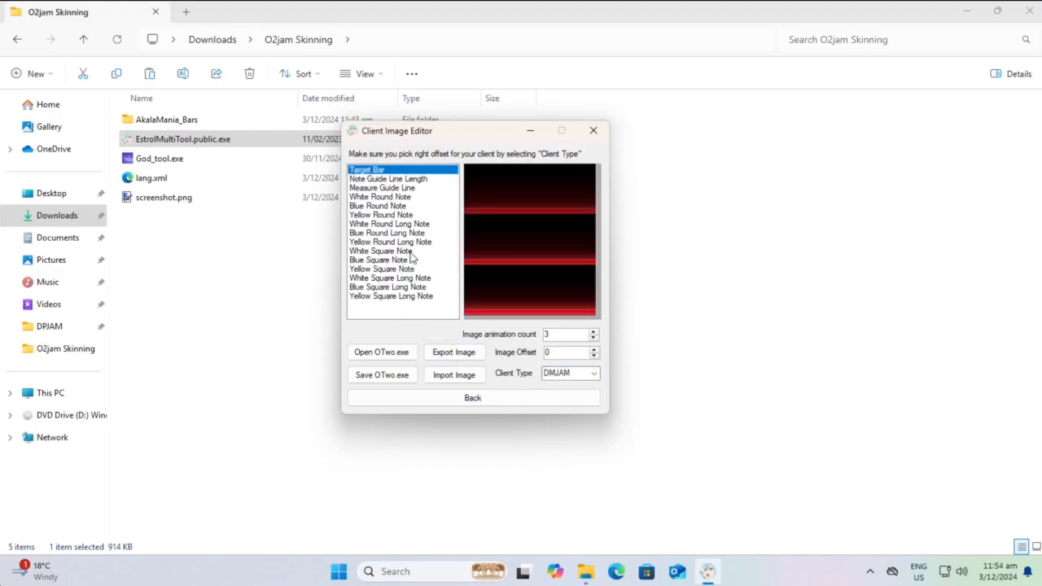
click(438, 357)
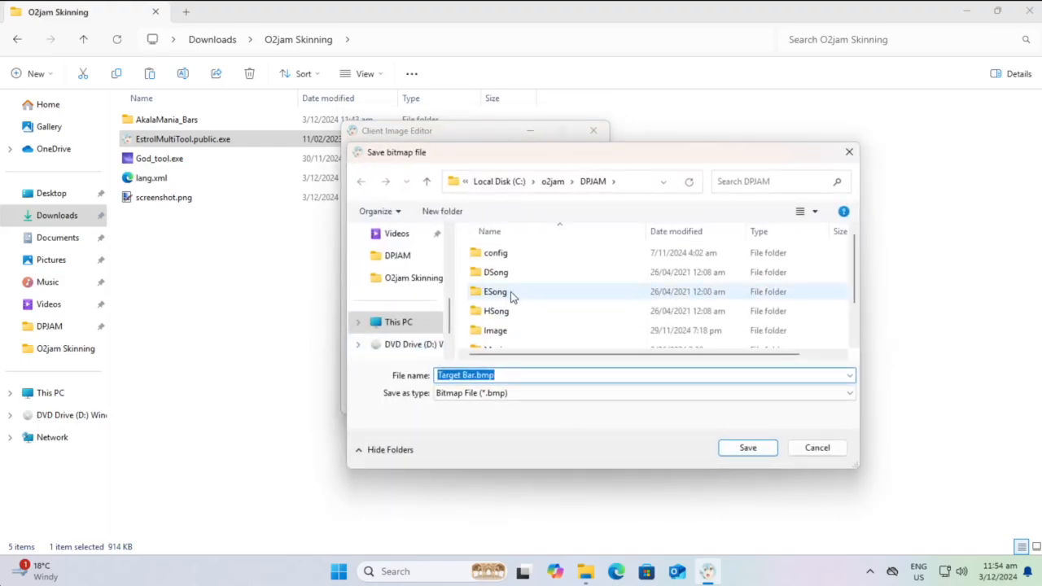
click(400, 278)
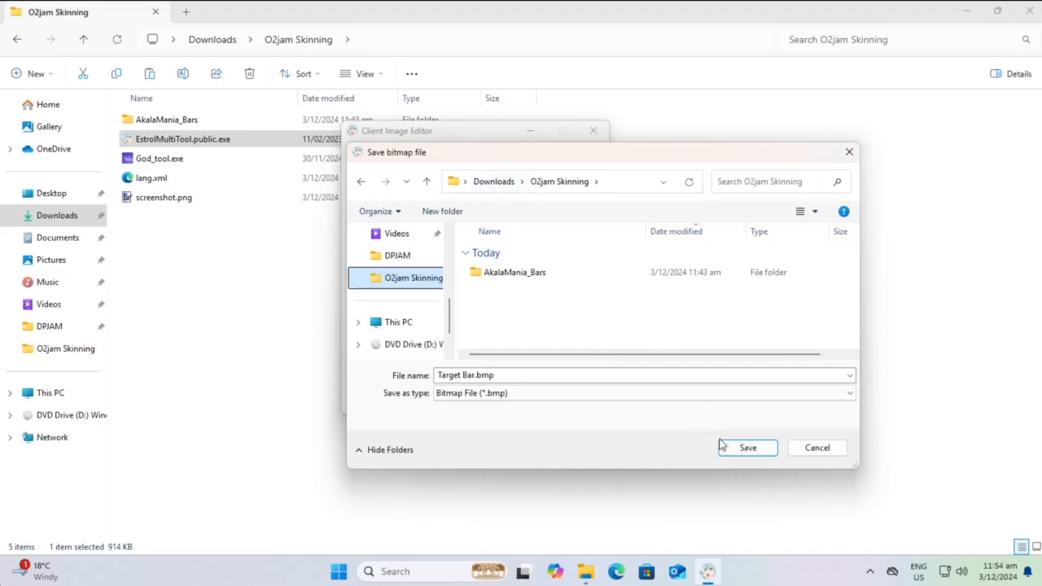
click(748, 450)
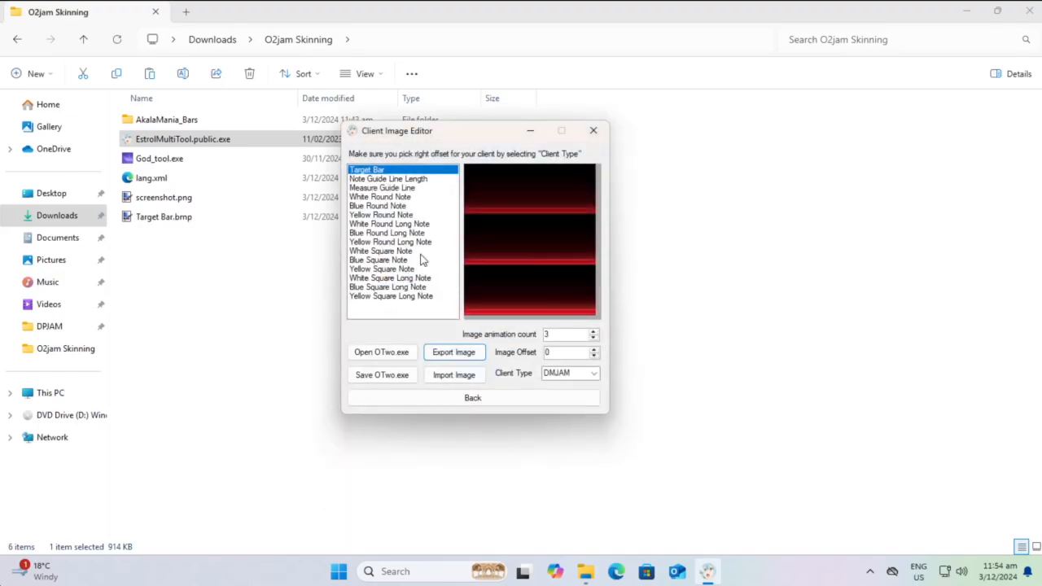
Step: Export the Note Guide Line Length, Measure Guide Line and all round and square note images as bitmaps into the O2jam Skinning folder
click(371, 179)
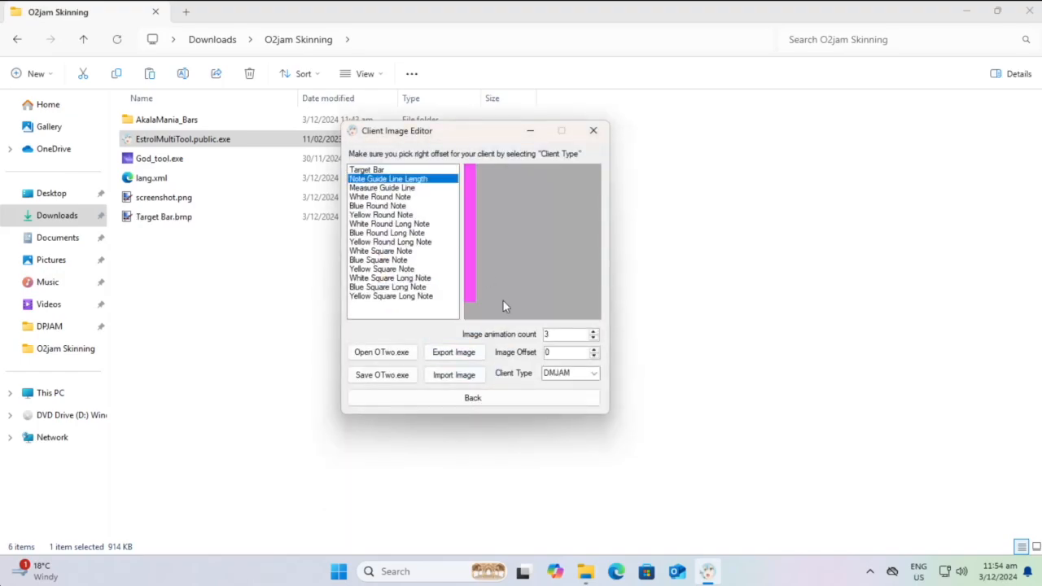
click(451, 352)
click(746, 448)
click(381, 198)
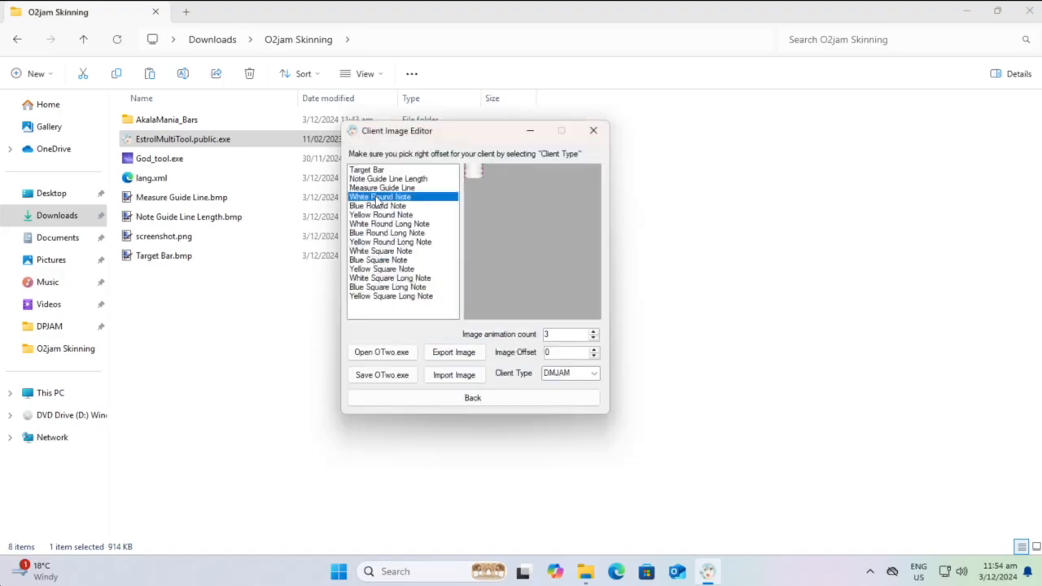
click(457, 356)
click(748, 448)
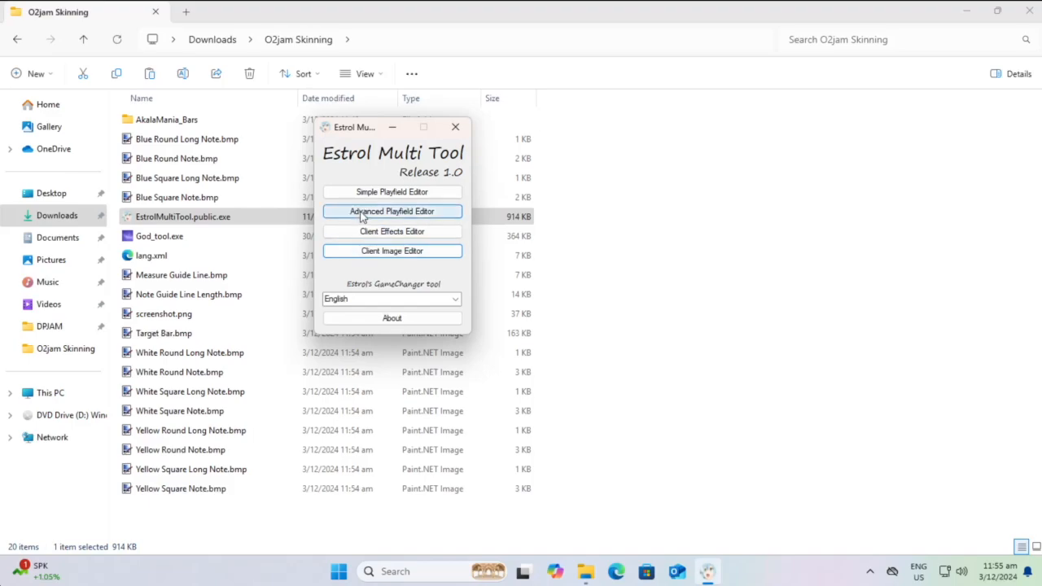
Step: Load OTwo.exe from the DPJAM folder in the Advanced Playfield Editor, check the lane sizes and close the editor
click(363, 212)
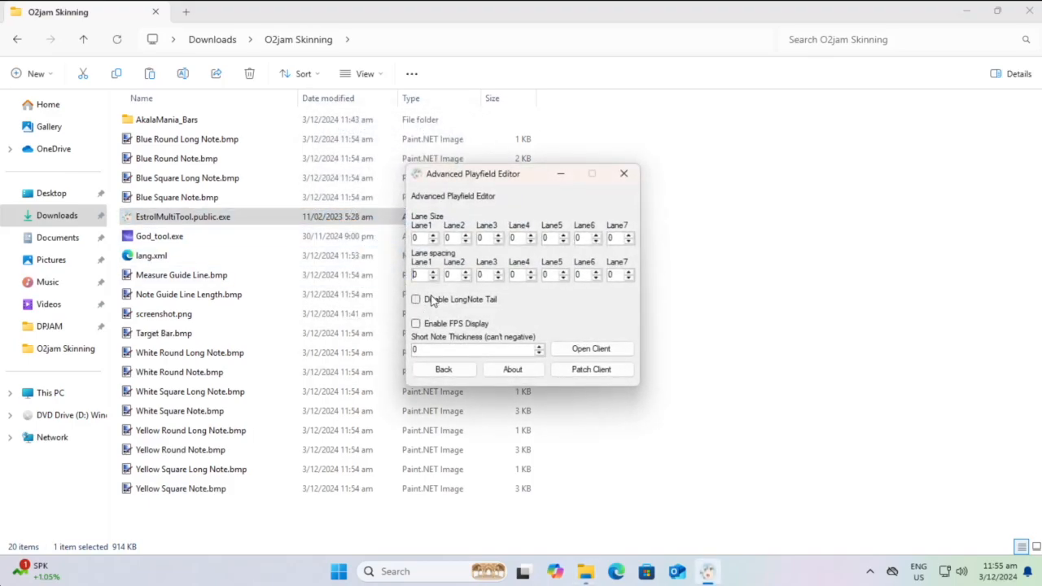
click(590, 348)
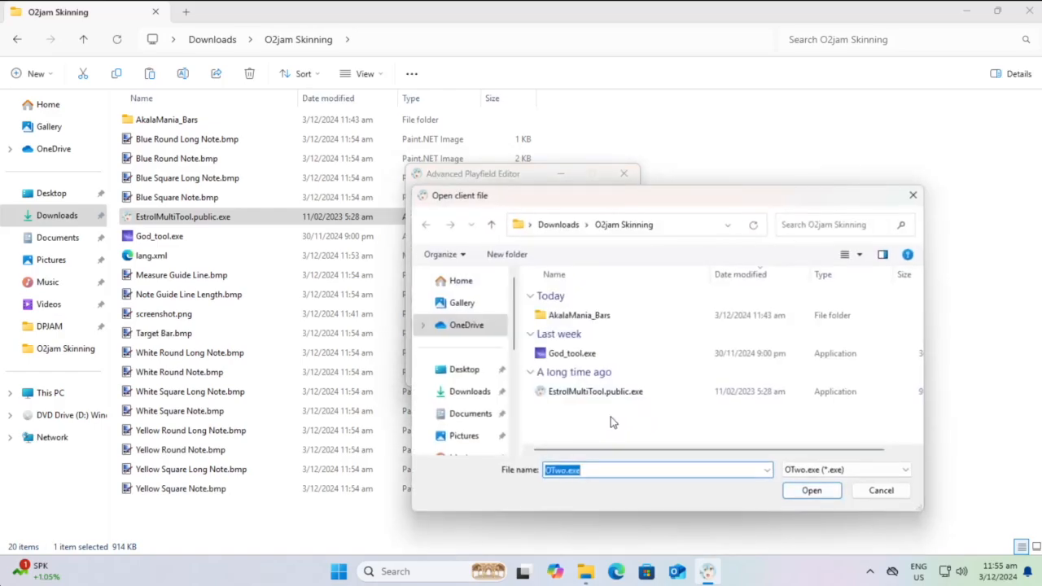
scroll(481, 383, down, 3)
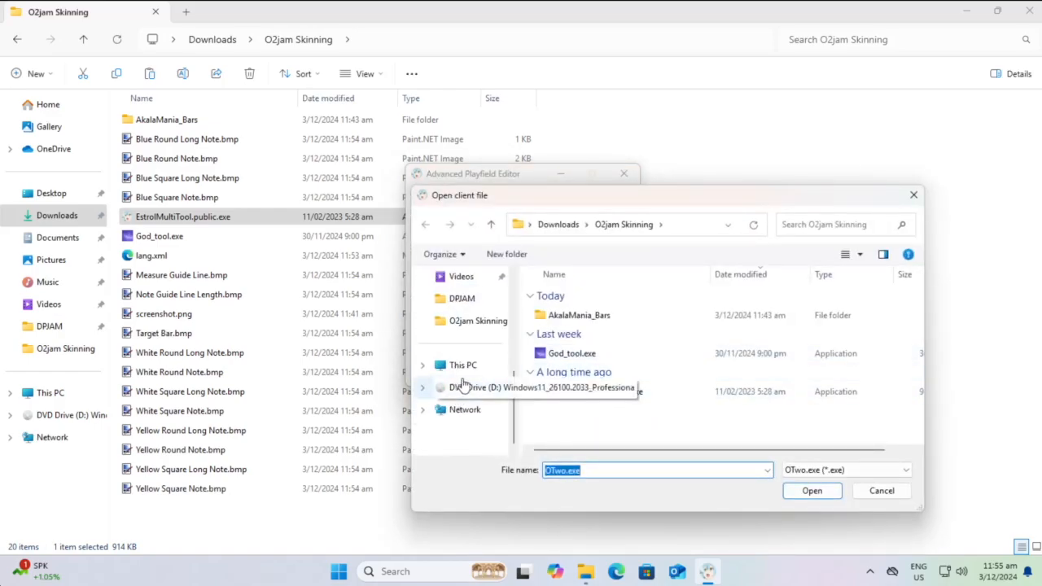
click(463, 299)
scroll(602, 358, down, 2)
double_click(569, 436)
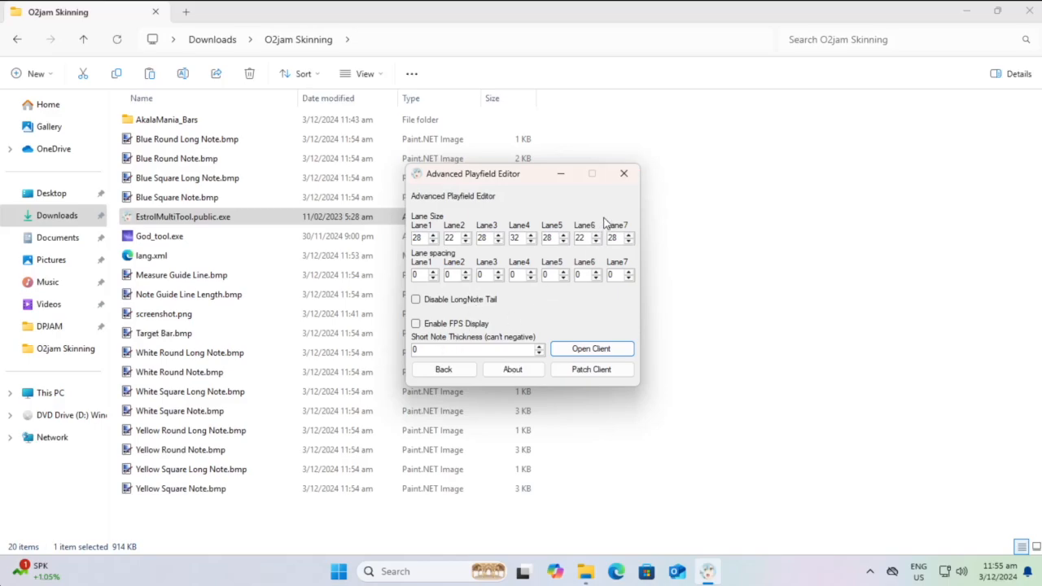
click(624, 176)
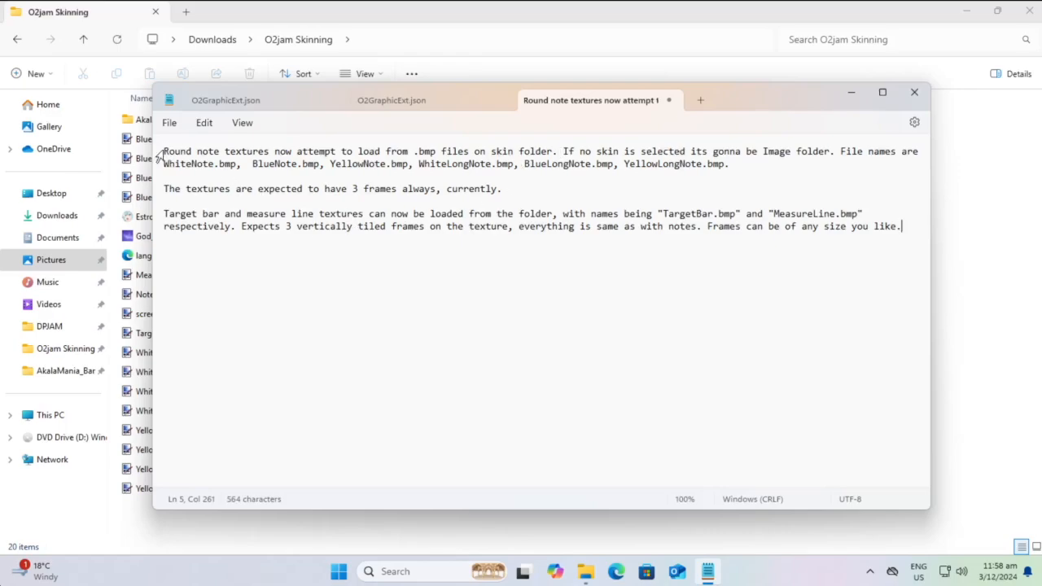
Step: Read the Notepad notes on the required texture file names and the frame requirements for skin bitmaps
drag(165, 151, 867, 220)
click(905, 227)
click(226, 177)
click(491, 199)
click(217, 178)
key(Up)
Step: Move the notes aside and delete the blue, white and yellow square note bitmaps from the O2jam Skinning folder
drag(739, 100, 961, 126)
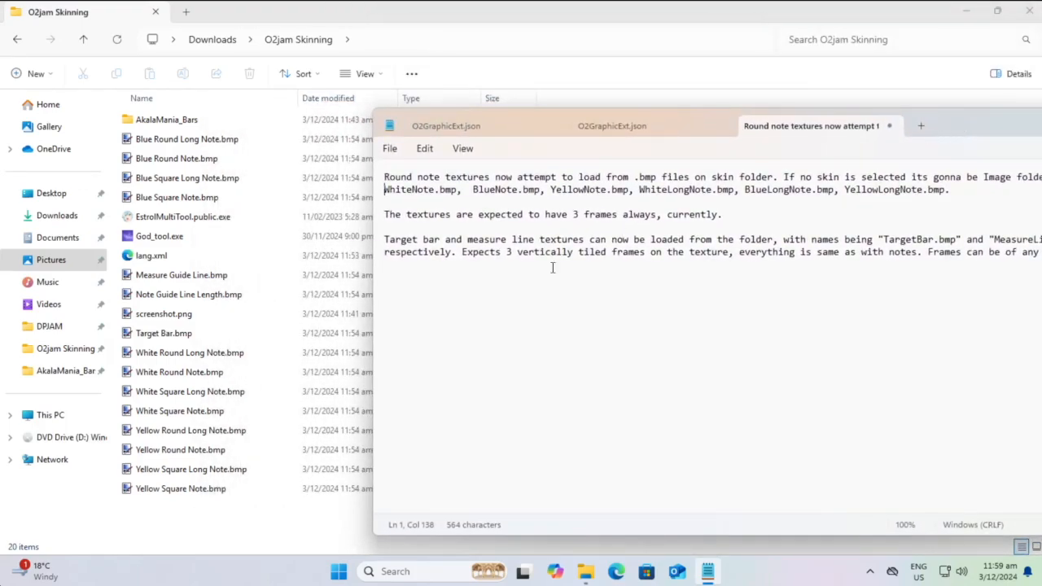
click(205, 477)
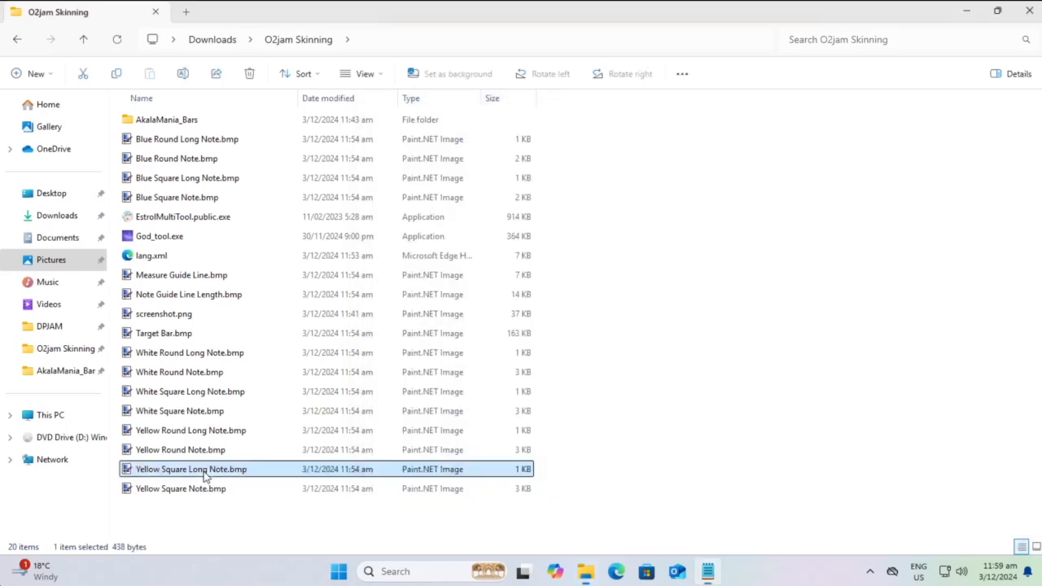
shift+click(200, 491)
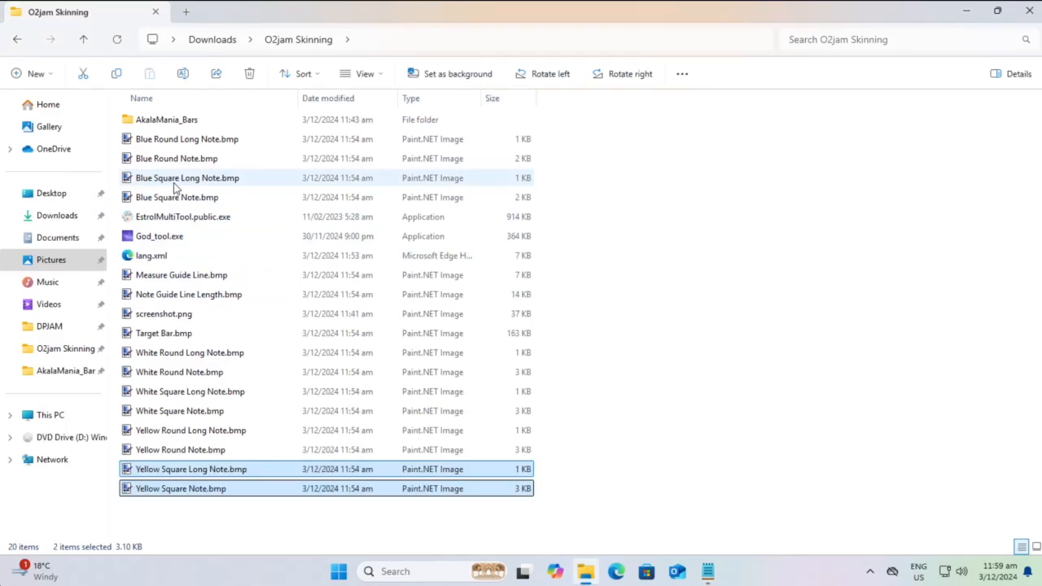
Step: Check the blue note file names in the notes and rename Blue Round Long Note.bmp to BlueLongNote.bmp
click(708, 573)
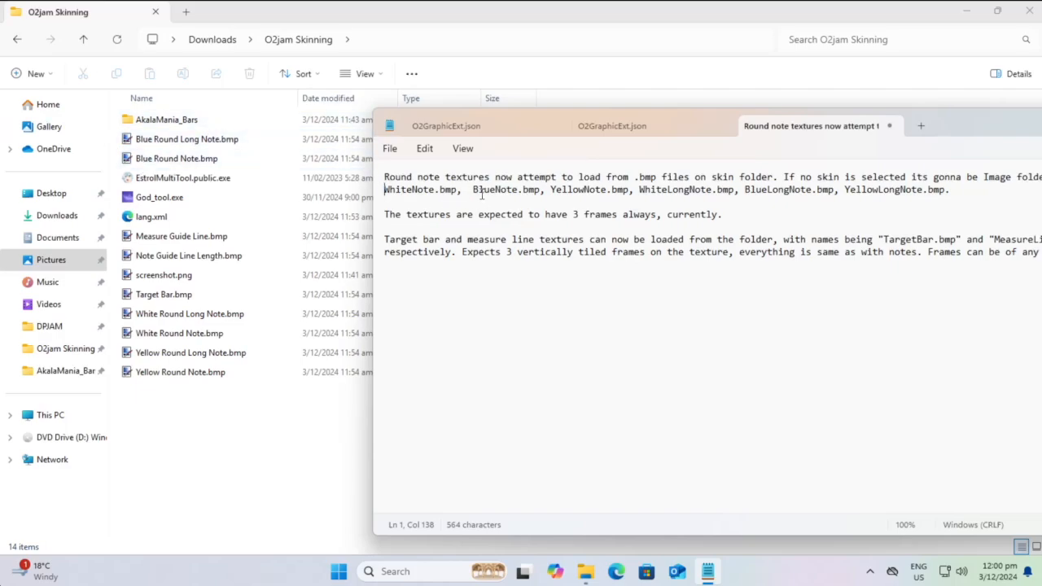
drag(473, 189, 516, 190)
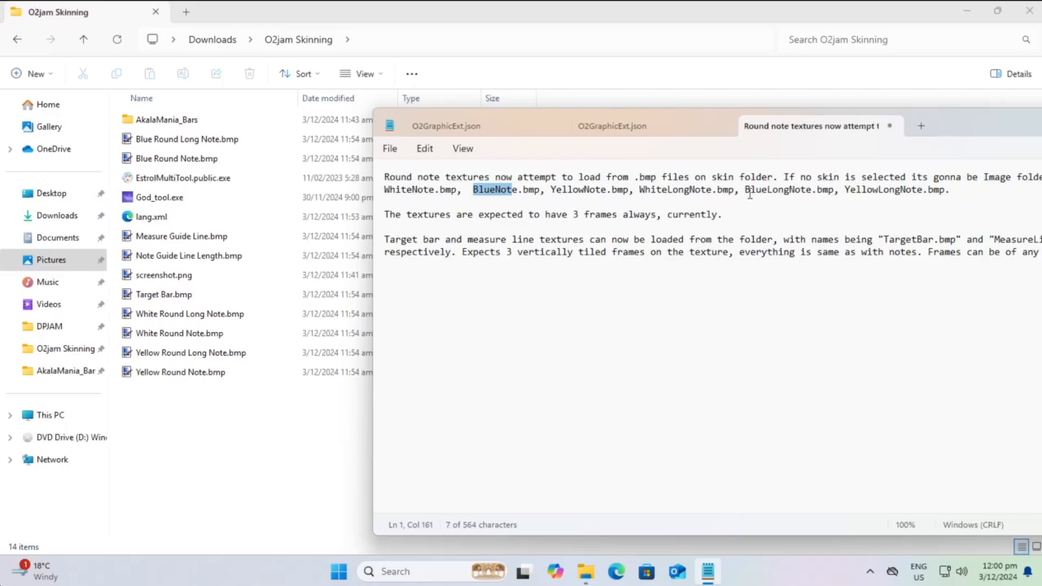
click(180, 142)
key(F2)
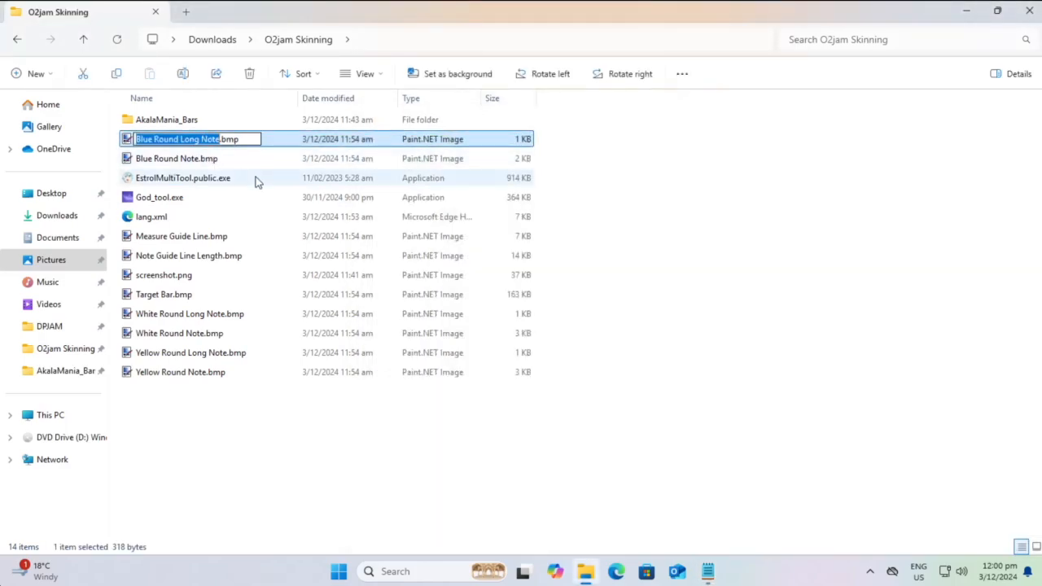
text(B)
text(lueLongNOte)
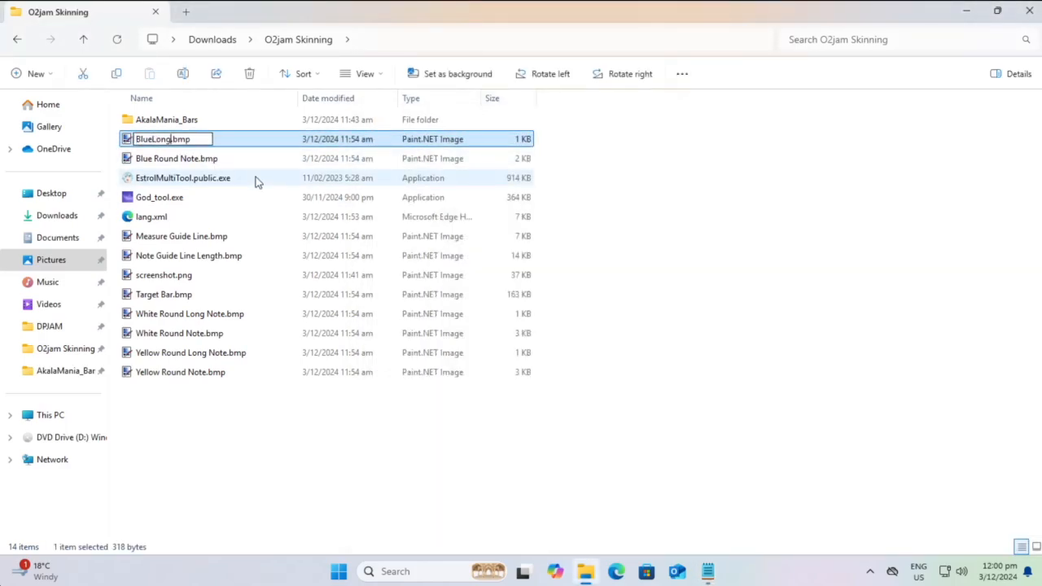
key(BackSpace)
key(BackSpace)
key(BackSpace)
text(ote)
key(Return)
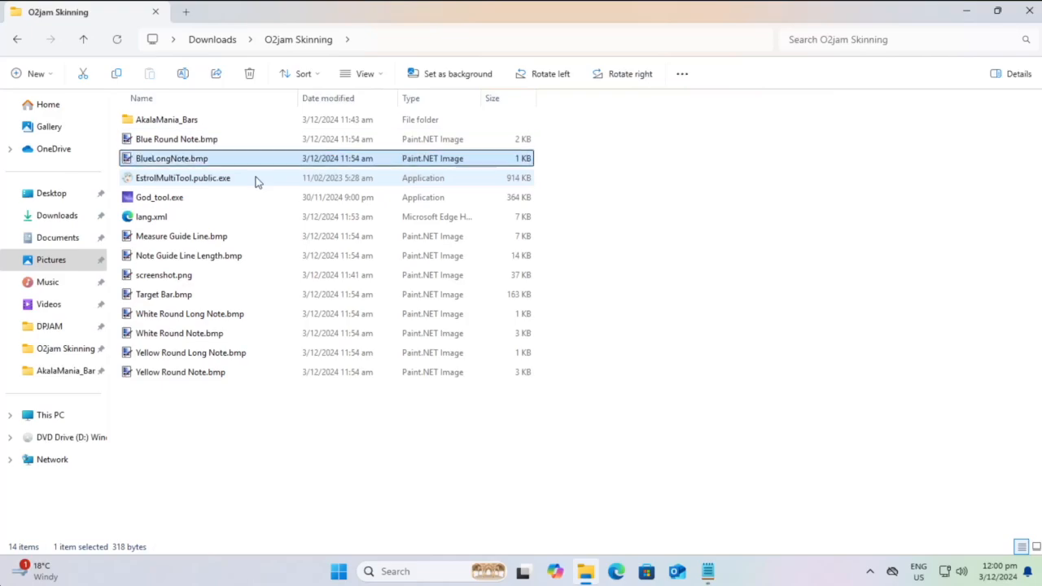
Step: Rename Blue Round Note.bmp to BlueNote.bmp
click(173, 143)
key(F2)
text(Blu)
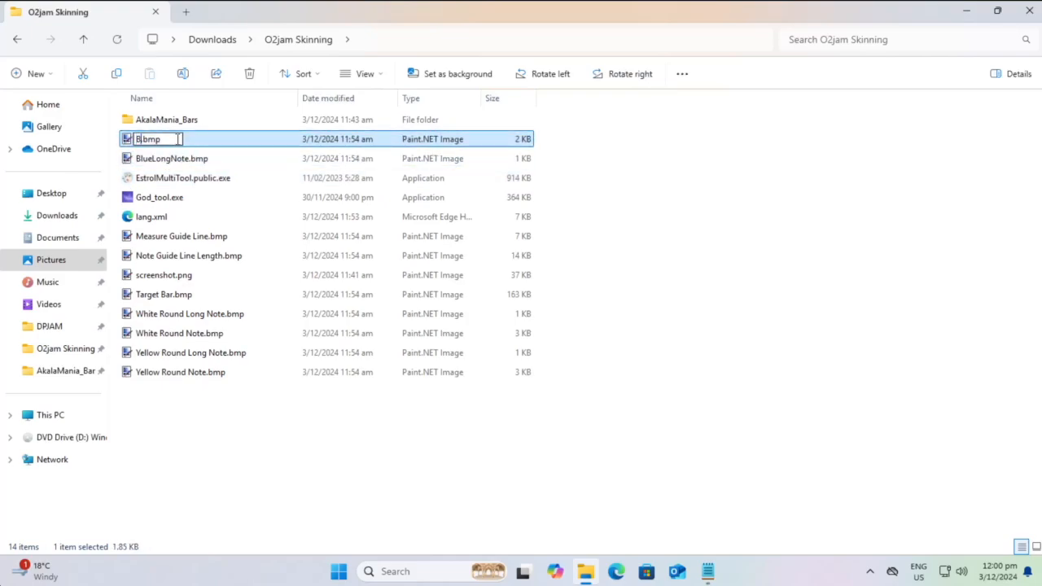
text(eNote)
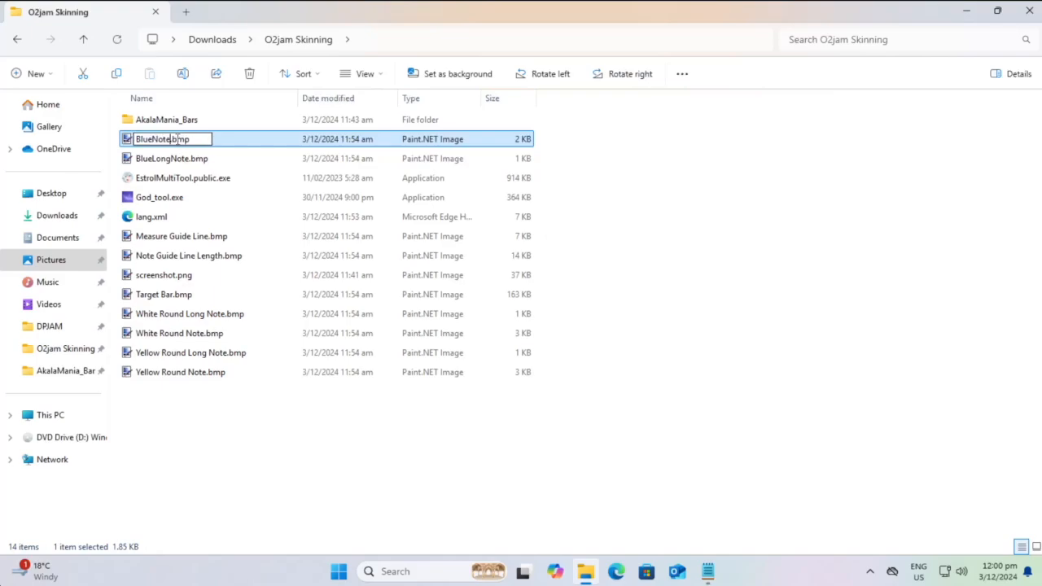
key(Return)
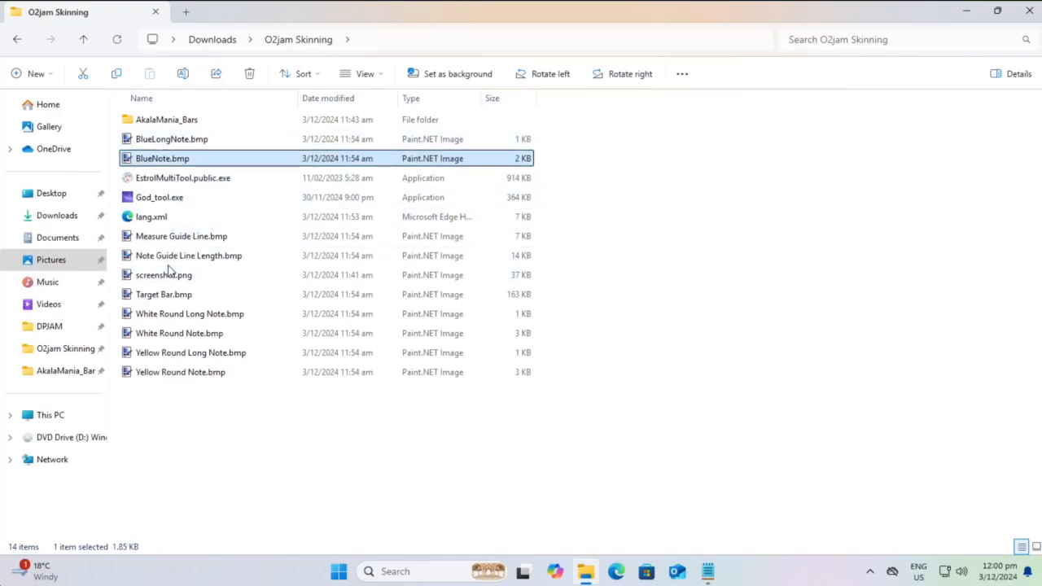
Step: Rename White Round Long Note.bmp to WhiteNote.bmp
click(166, 314)
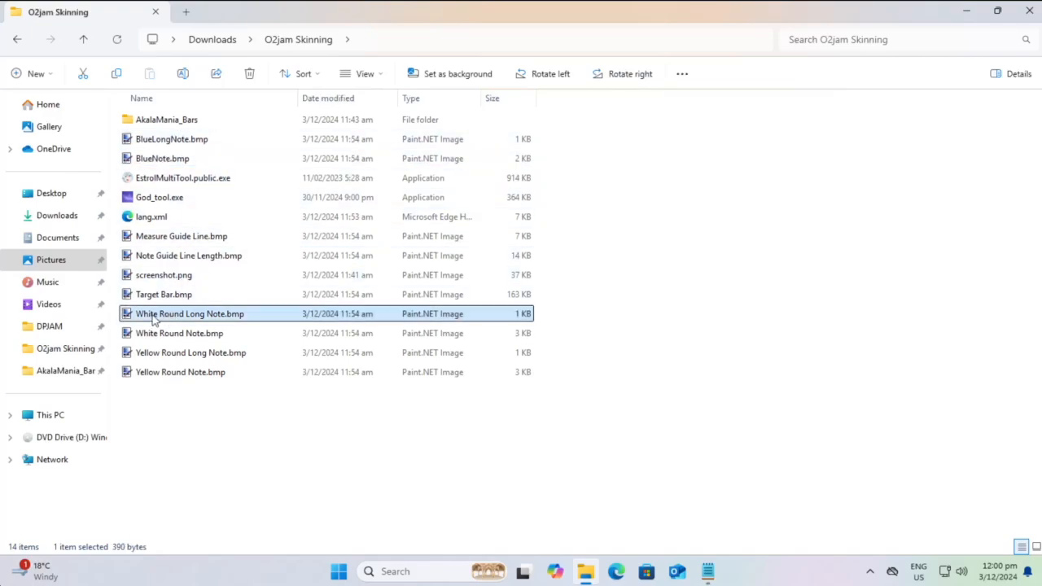
key(F2)
text(WhiteNote)
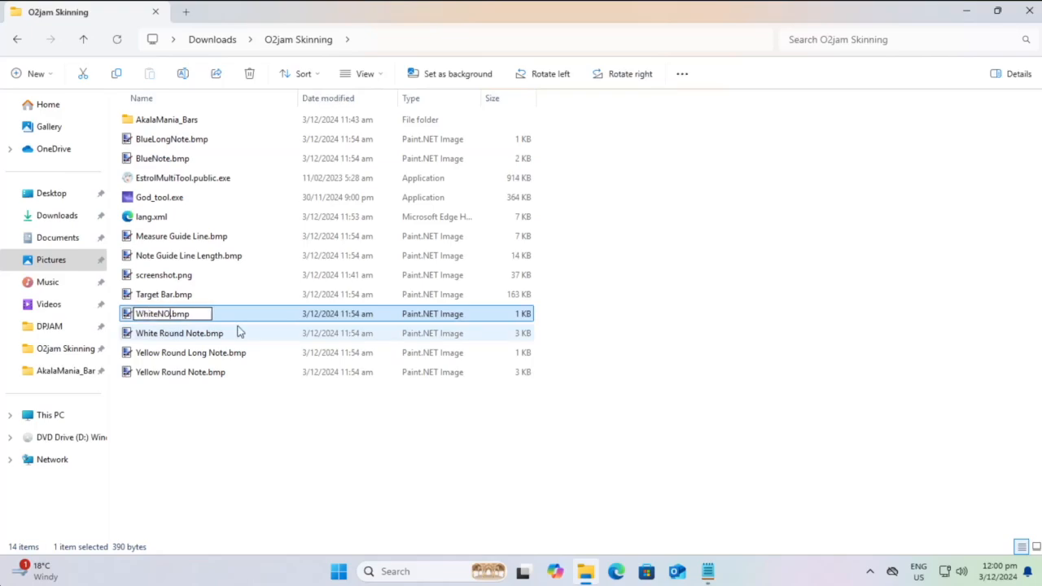
key(Return)
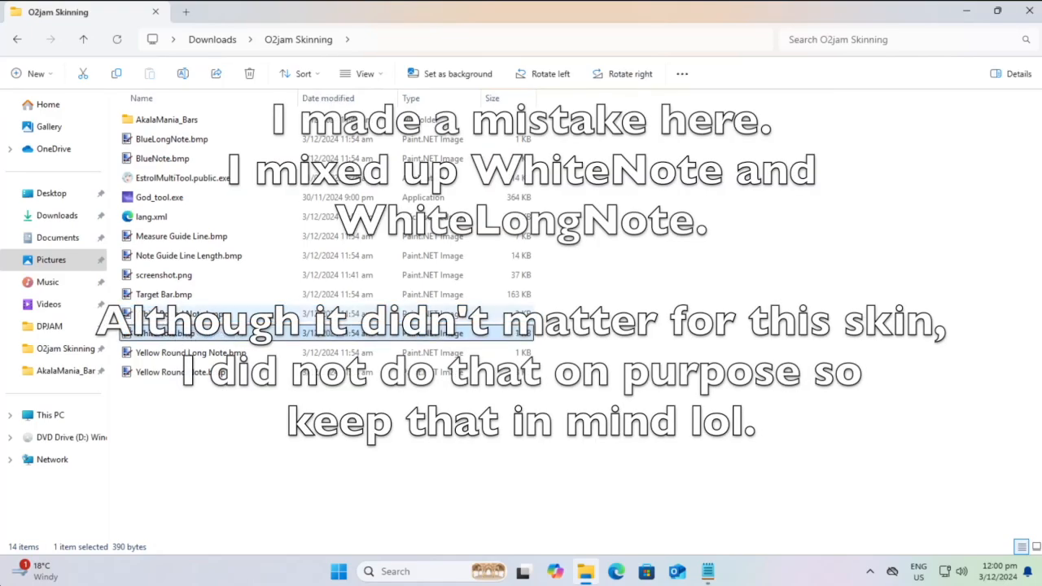
Step: Rename White Round Note.bmp to WhiteLongNote.bmp
click(181, 316)
key(F2)
text(WhiteLongNo)
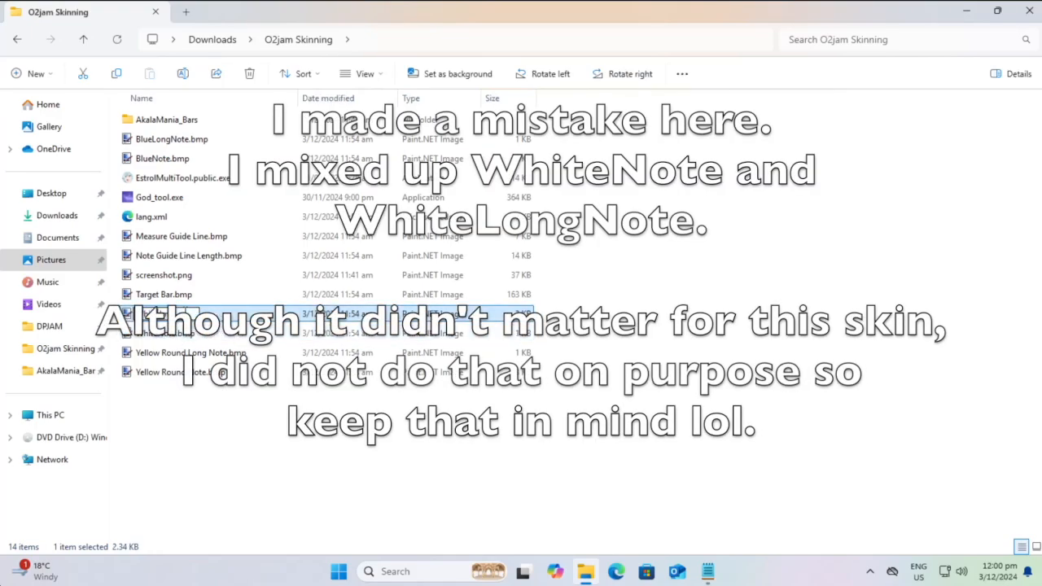
text(te)
key(Return)
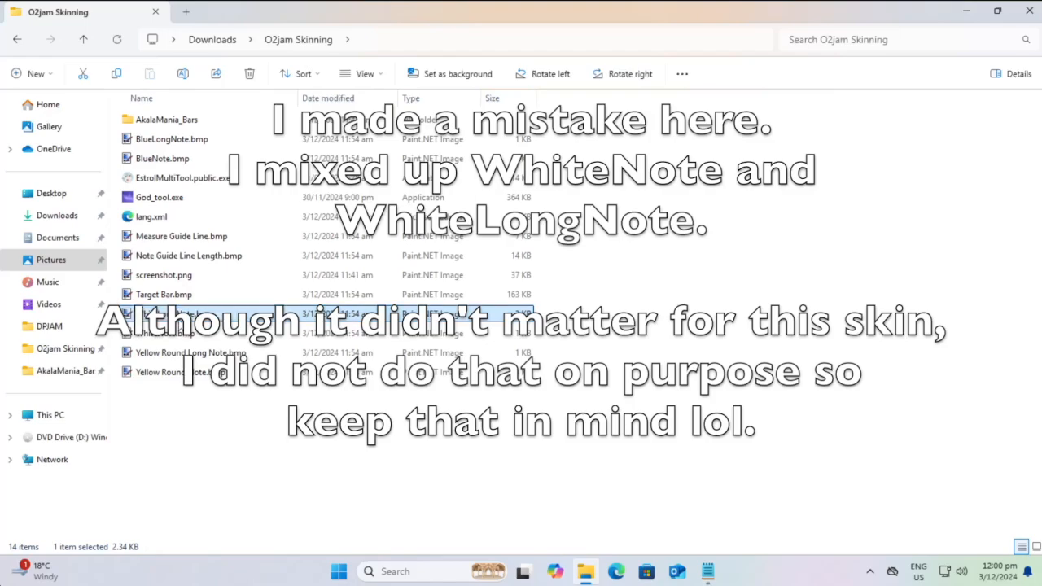
Step: Rename Yellow Round Long Note.bmp to YellowLongNote.bmp
click(181, 353)
key(F2)
text(Yellow)
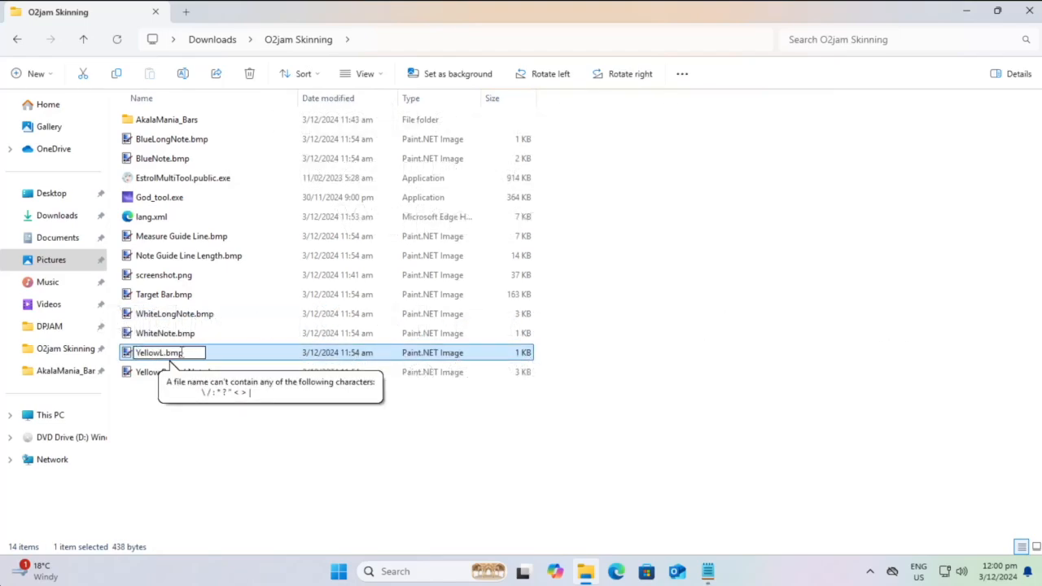
text(LongNote)
key(Return)
Step: Rename Yellow Round Note.bmp to YellowNote.bmp
click(182, 355)
key(F2)
text(Yel)
text(lowNote)
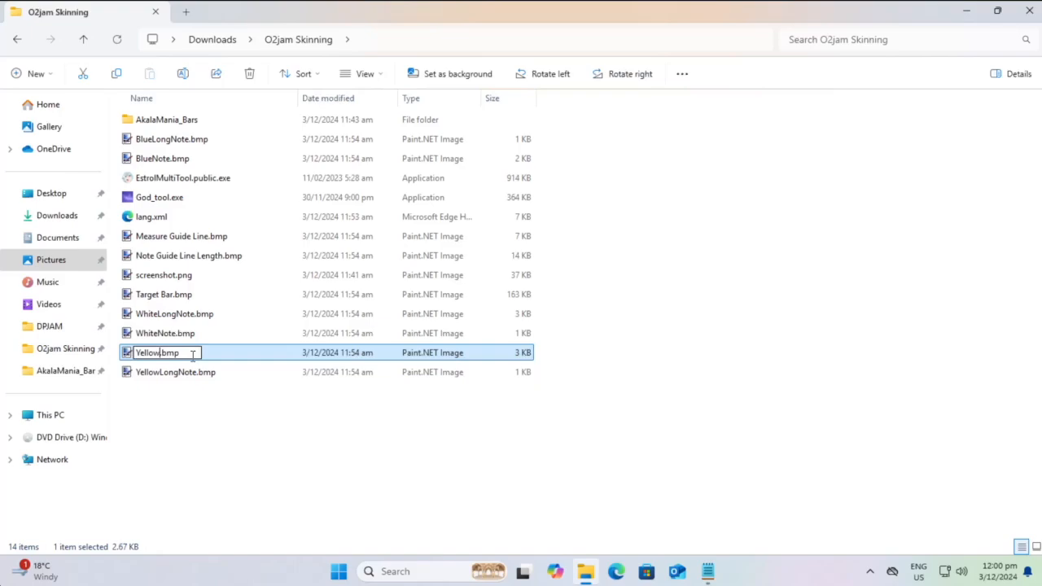
key(Return)
Step: Check the required texture names in the notes and rename Target Bar.bmp to TargetBar.bmp
click(708, 571)
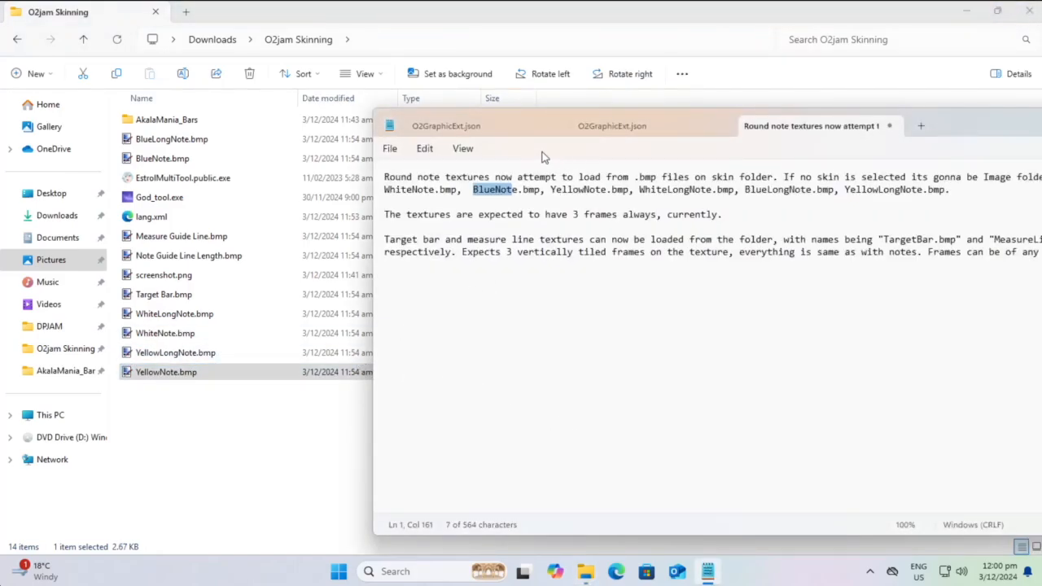
drag(965, 123, 847, 106)
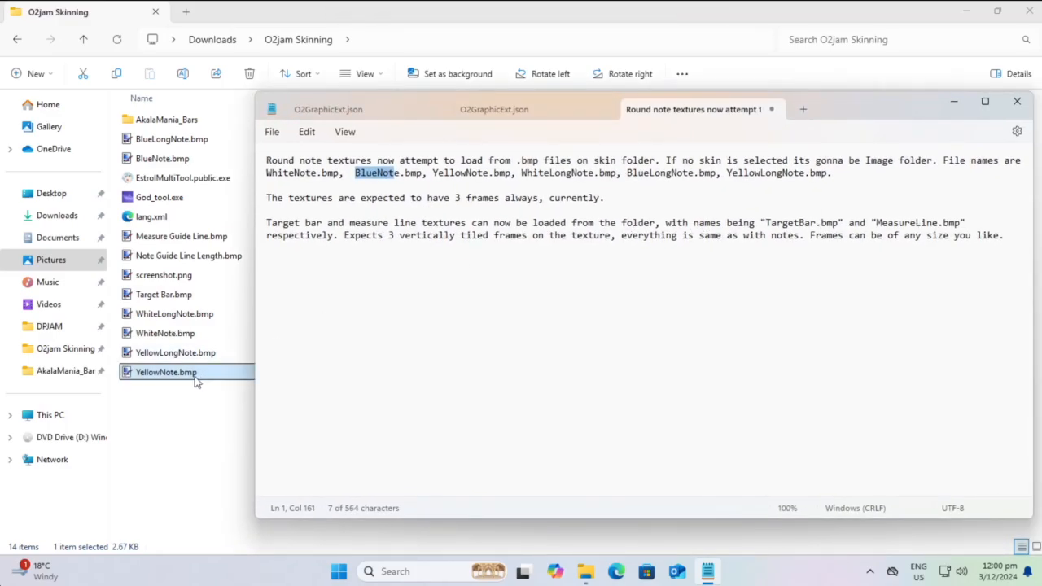
click(156, 421)
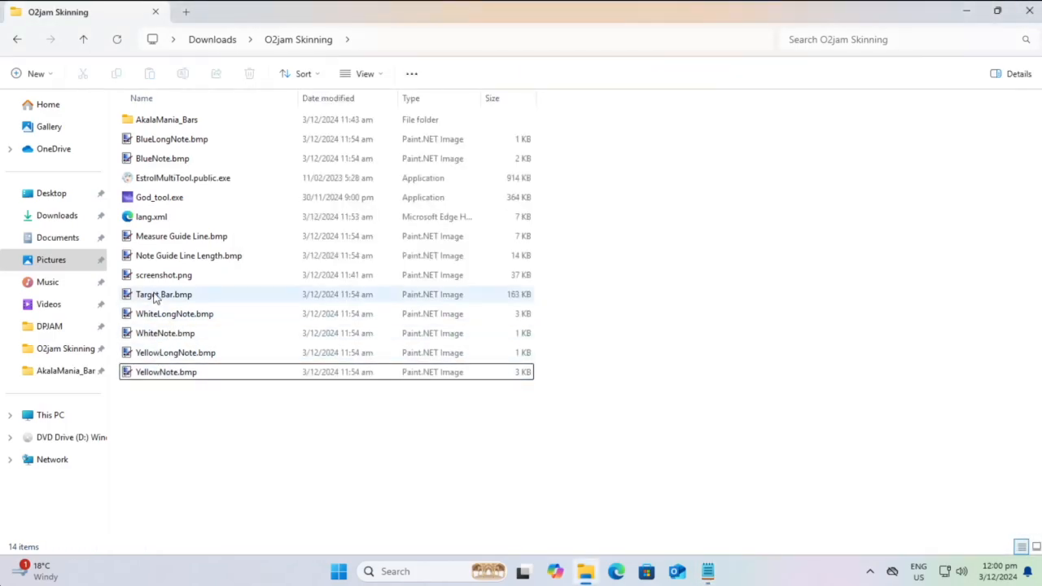
click(156, 296)
key(F2)
text(Target)
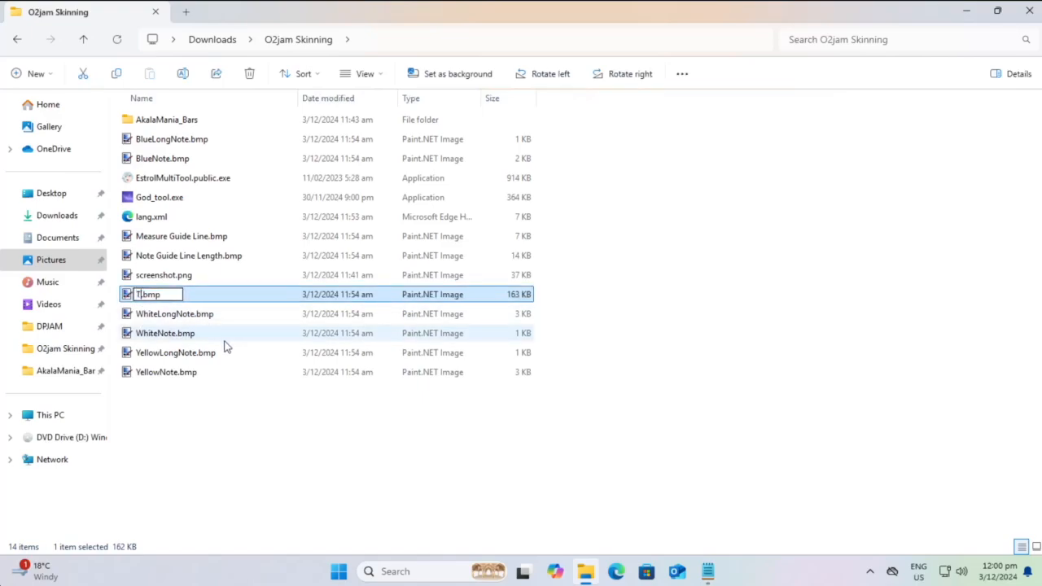
text(Bar)
key(Return)
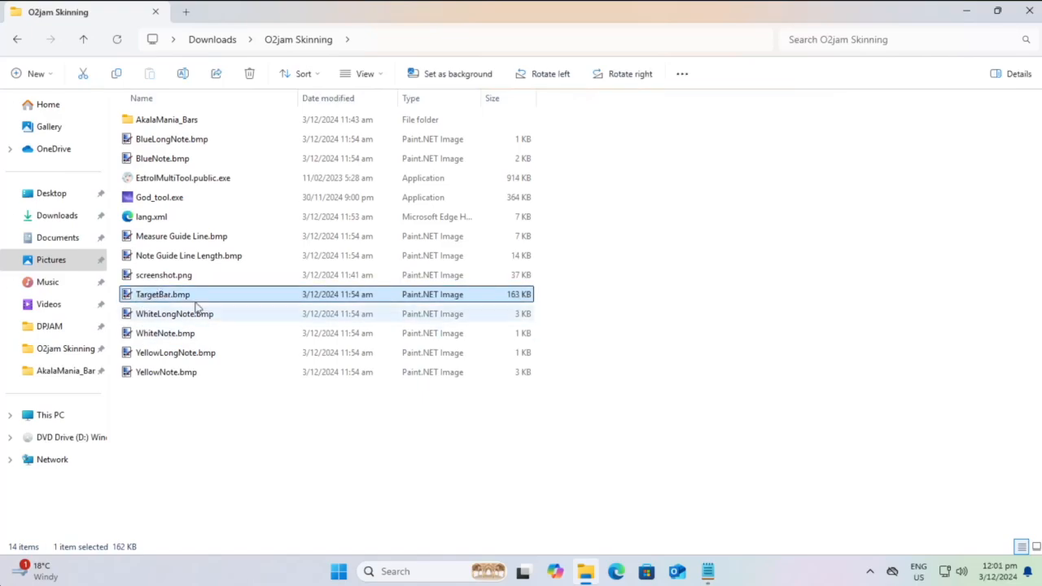
Step: Rename Measure Guide Line.bmp to MeasureLine.bmp
click(189, 242)
key(F2)
text(MeasureL)
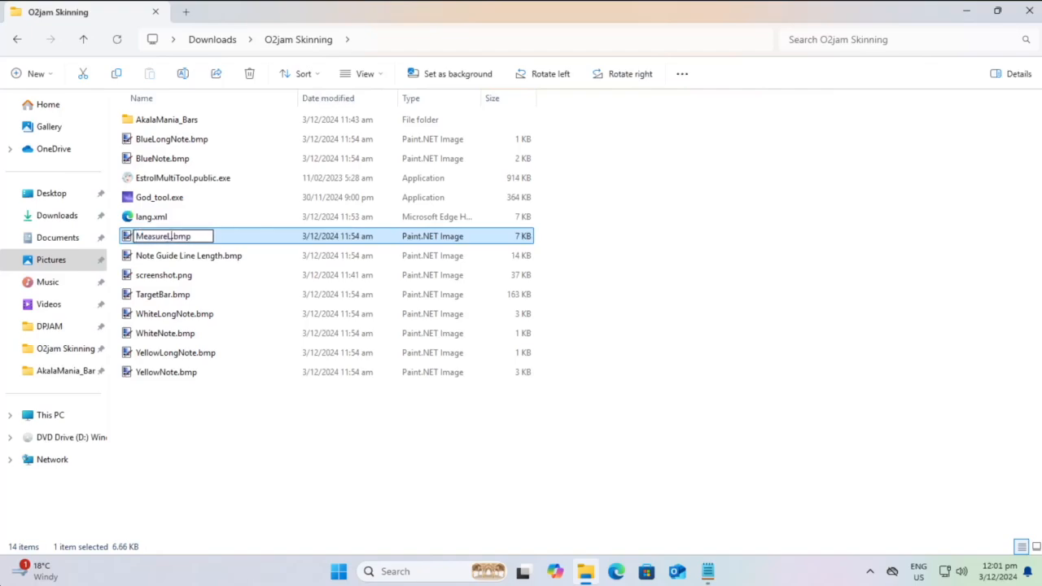
text(ine)
key(Return)
Step: Delete Note Guide Line Length.bmp from the O2jam Skinning folder
click(209, 255)
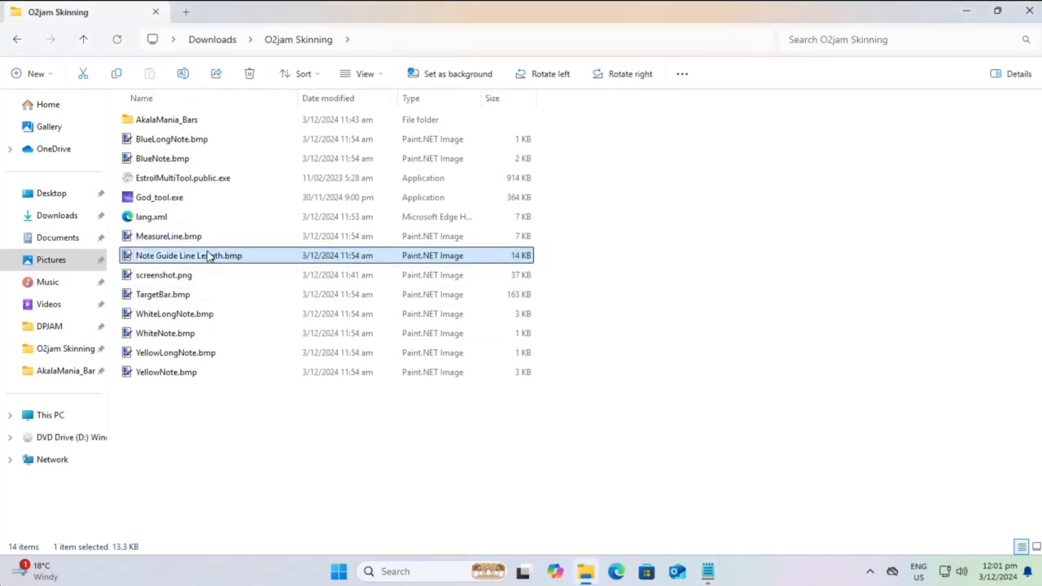
right_click(208, 256)
click(396, 137)
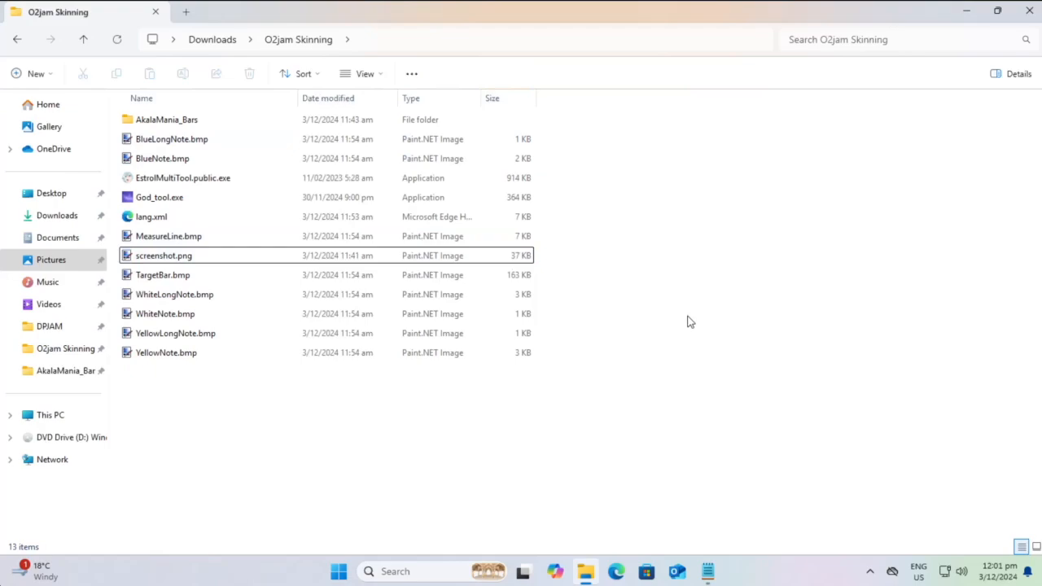
Step: Move the renamed note, target bar and measure line bitmaps into the DPJAM Skins\AkalaMania_Bars folder
click(157, 274)
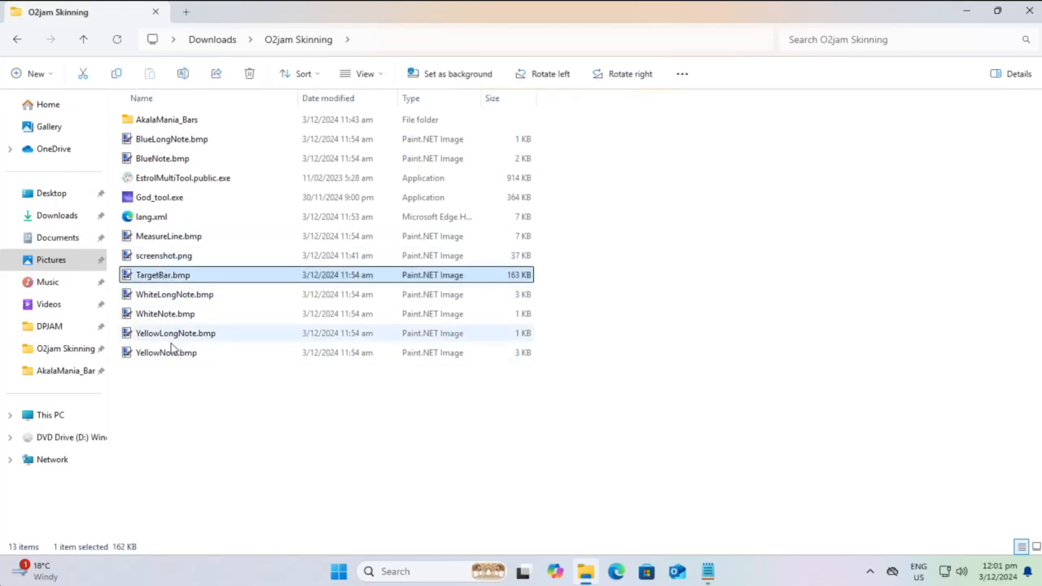
shift+click(176, 352)
right_click(175, 244)
click(159, 275)
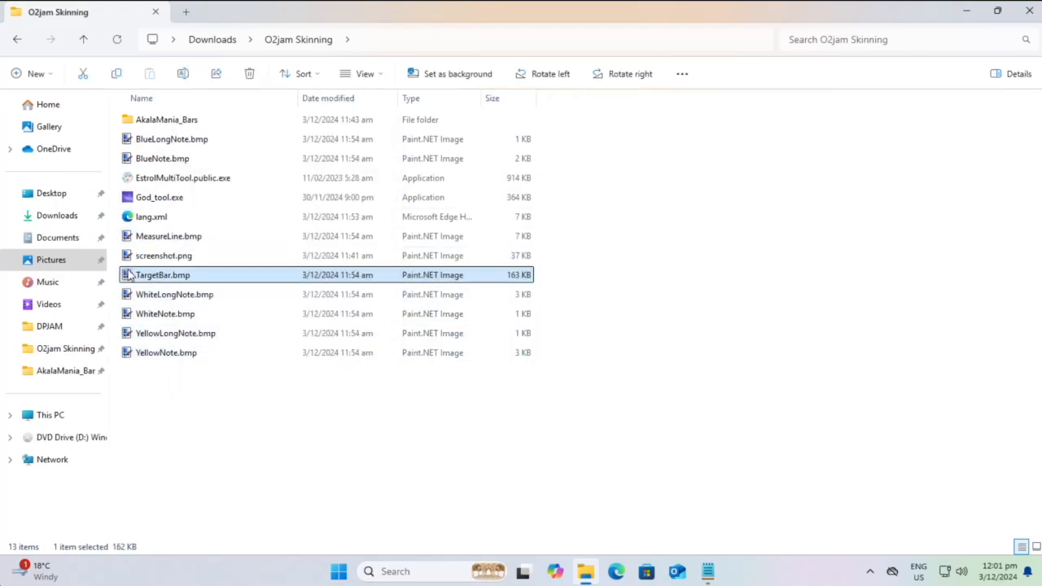
click(56, 372)
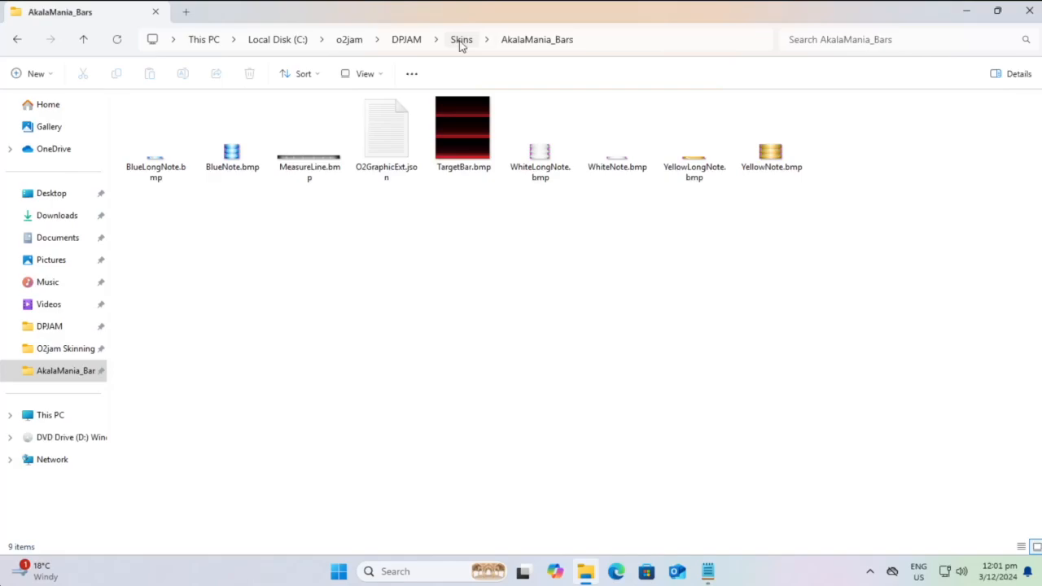
Step: Copy Playing1.opi from the DPJAM Image folder
click(401, 40)
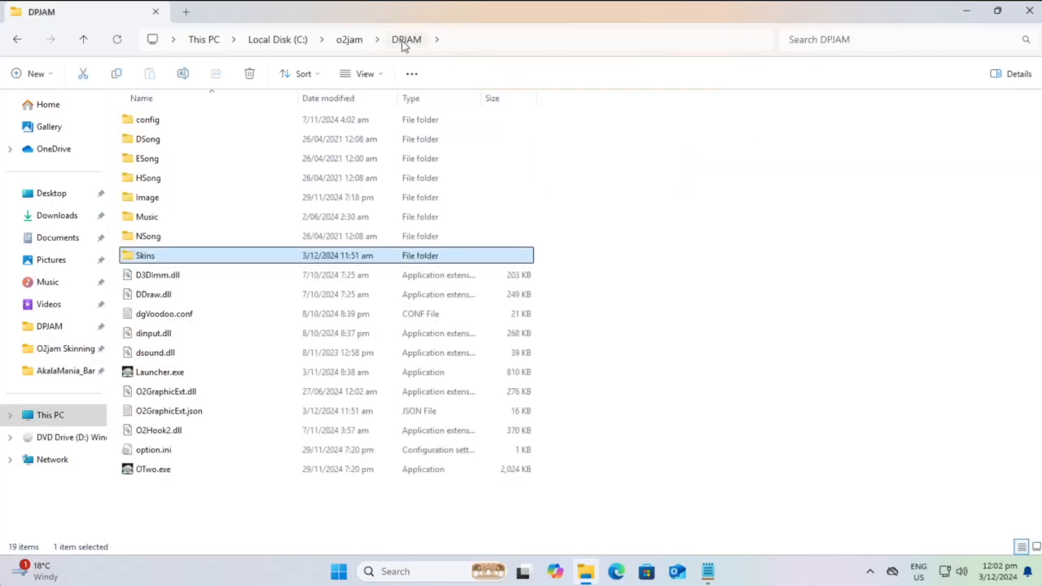
click(145, 203)
double_click(144, 204)
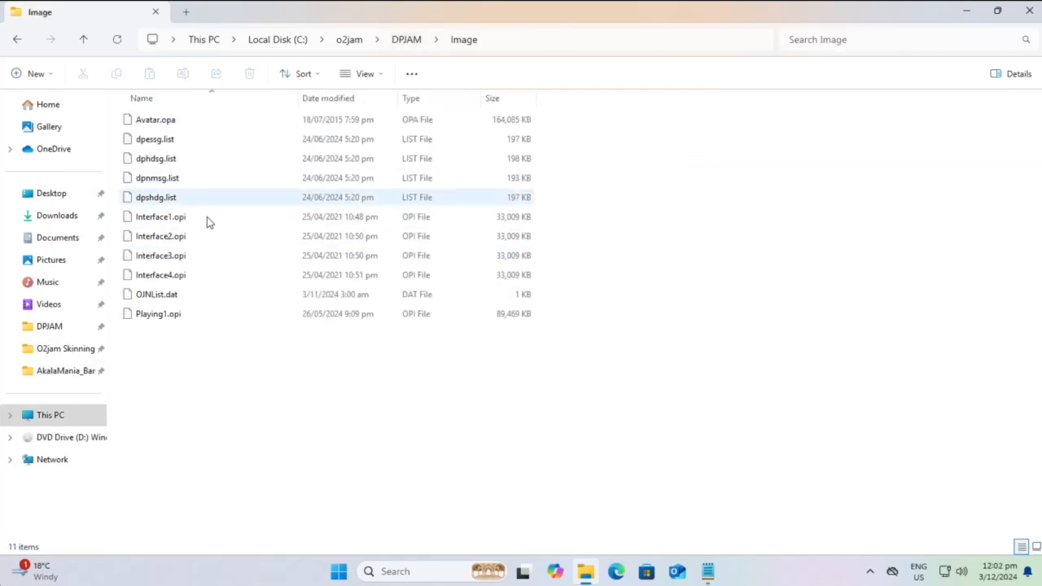
right_click(169, 315)
key(Escape)
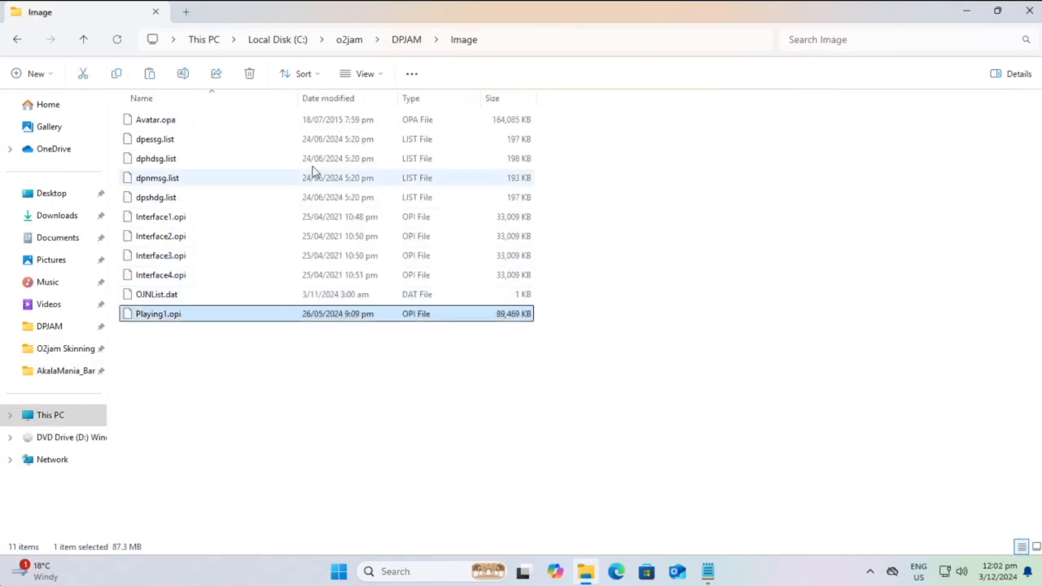
Step: Paste the copied Playing1.opi into the DPJAM Skins\AkalaMania_Bars folder
click(400, 40)
click(159, 257)
double_click(159, 257)
right_click(382, 268)
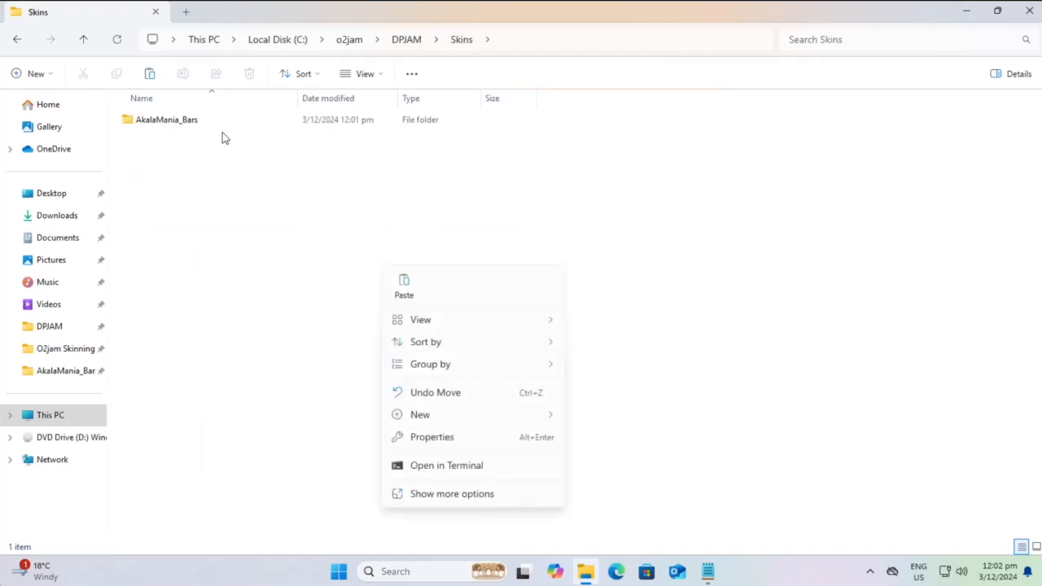
double_click(191, 121)
right_click(295, 317)
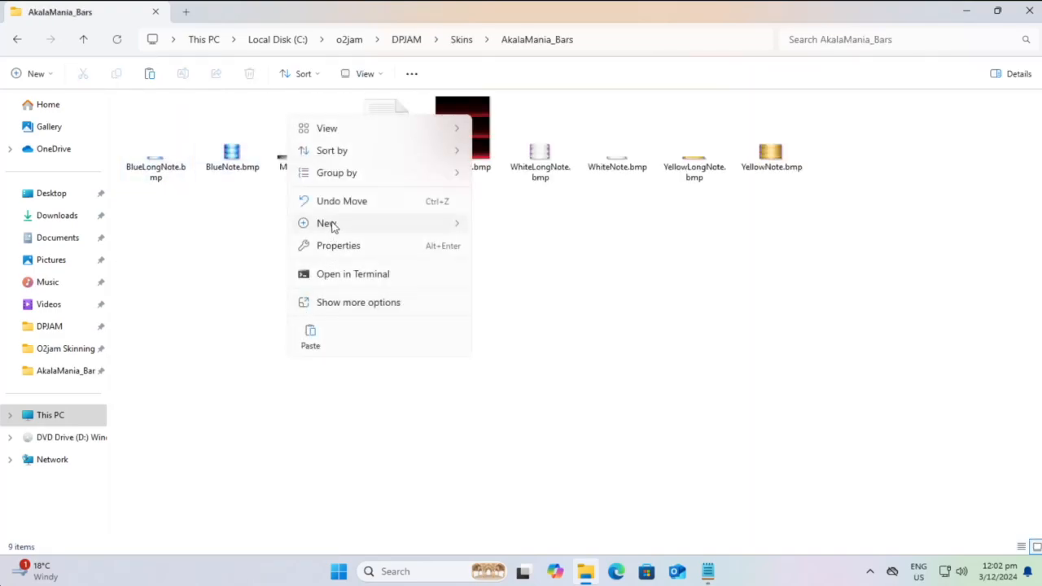
mouse_move(332, 225)
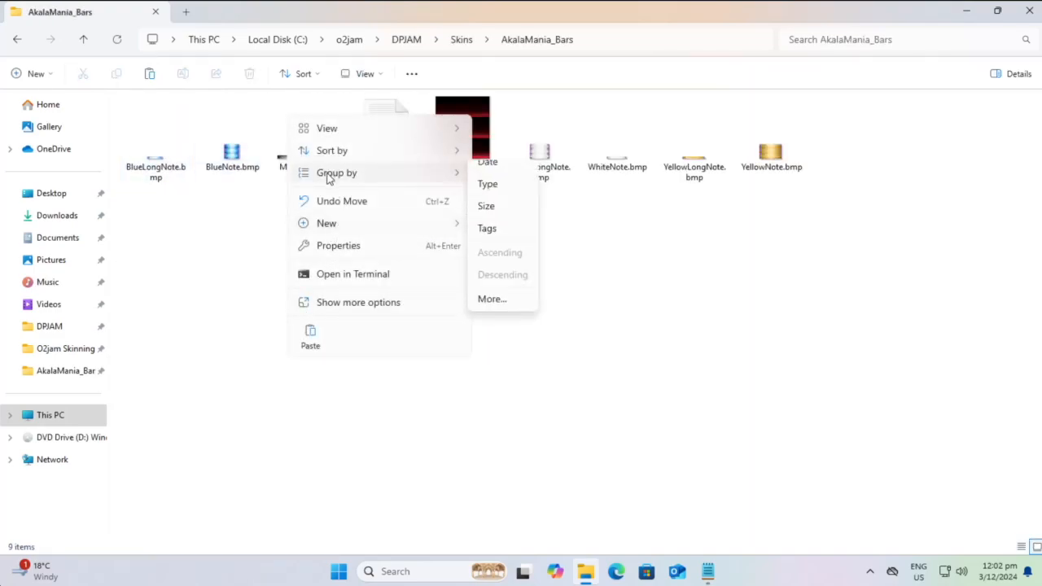
click(253, 248)
key(ctrl+v)
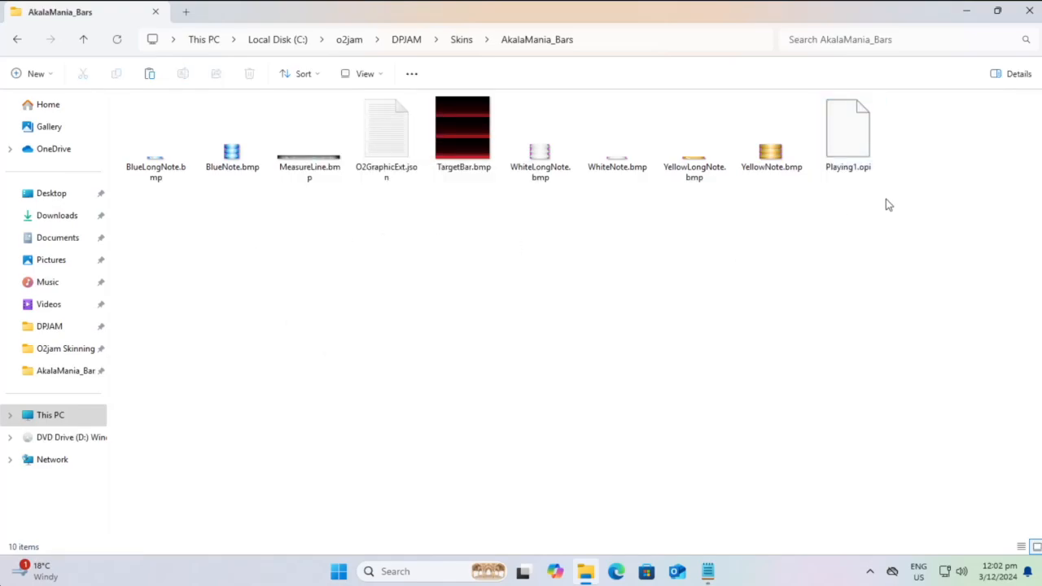
Step: Rename Playing1.opi in the skin folder to Playing.opi
click(847, 172)
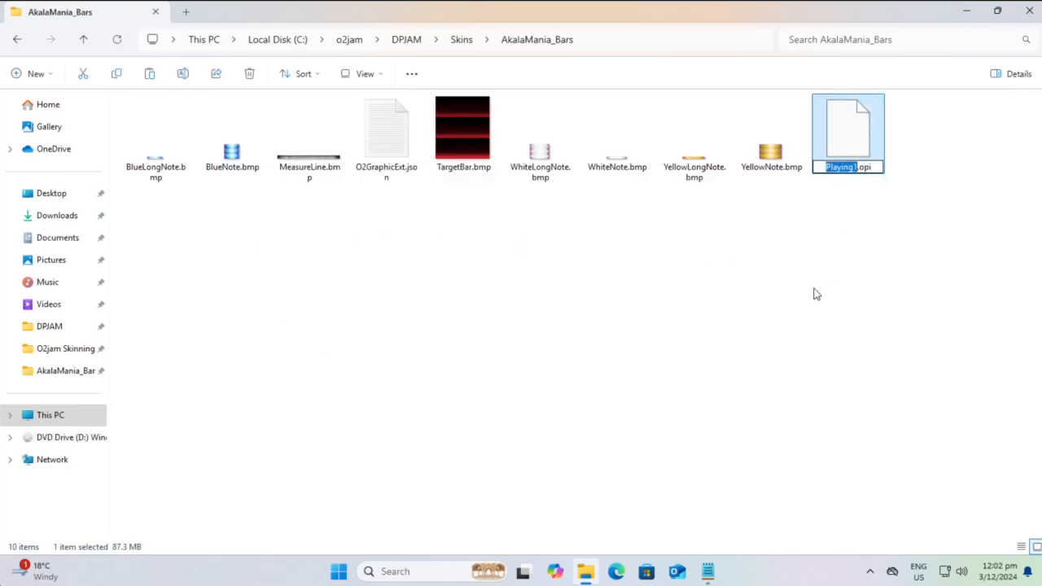
text(Playing)
key(Return)
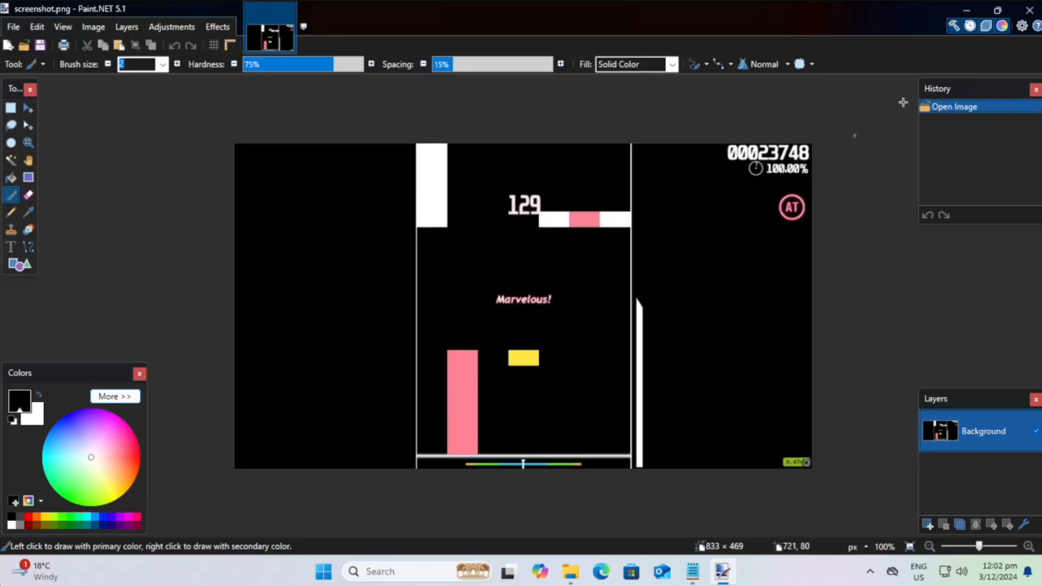
Step: Close the screenshot image, review the NoteImage bar assignments in skin.ini, and put the text editor away
click(1031, 10)
scroll(296, 407, down, 2)
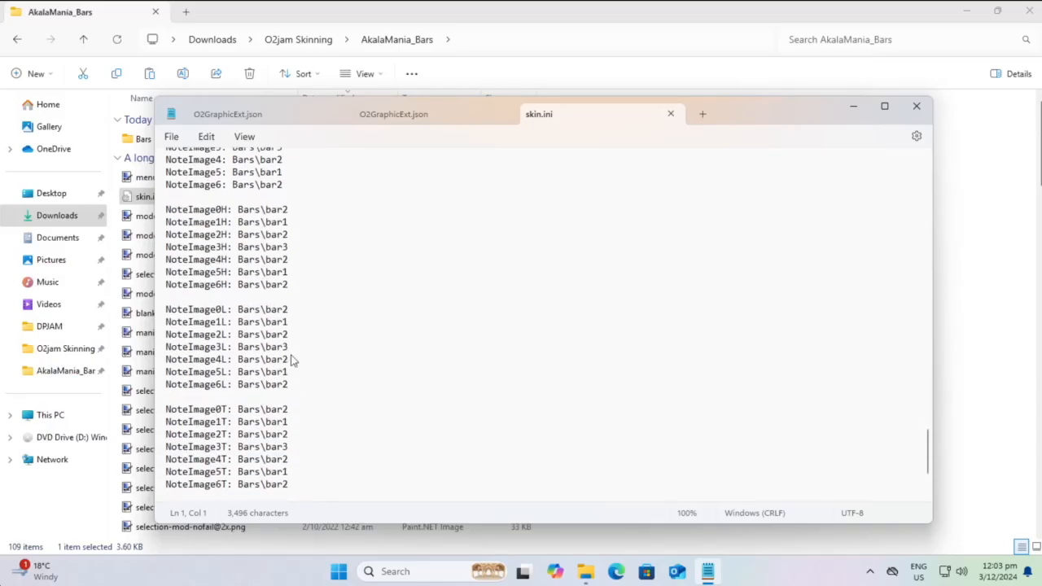
scroll(244, 228, up, 2)
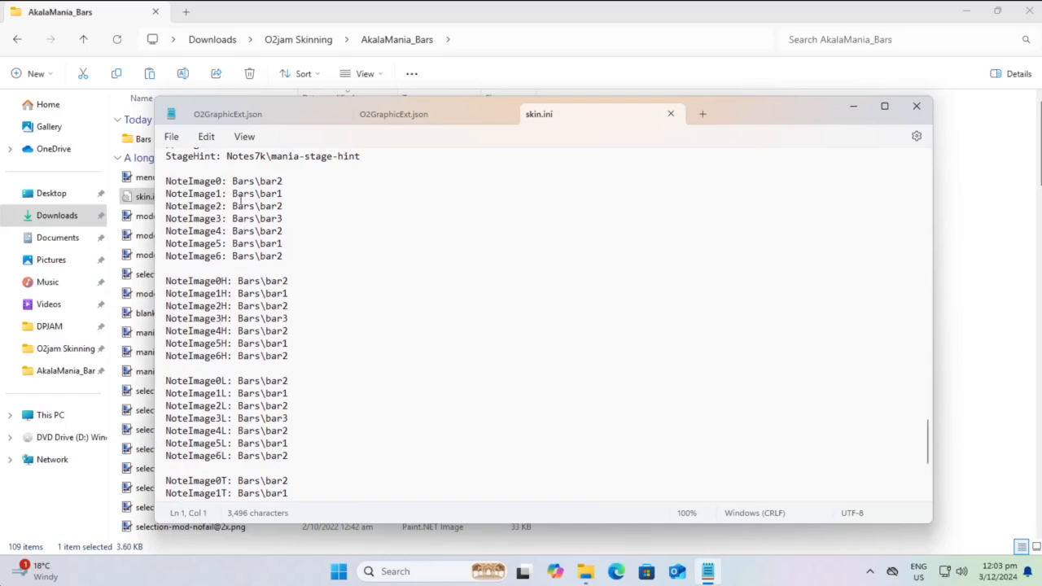
click(671, 114)
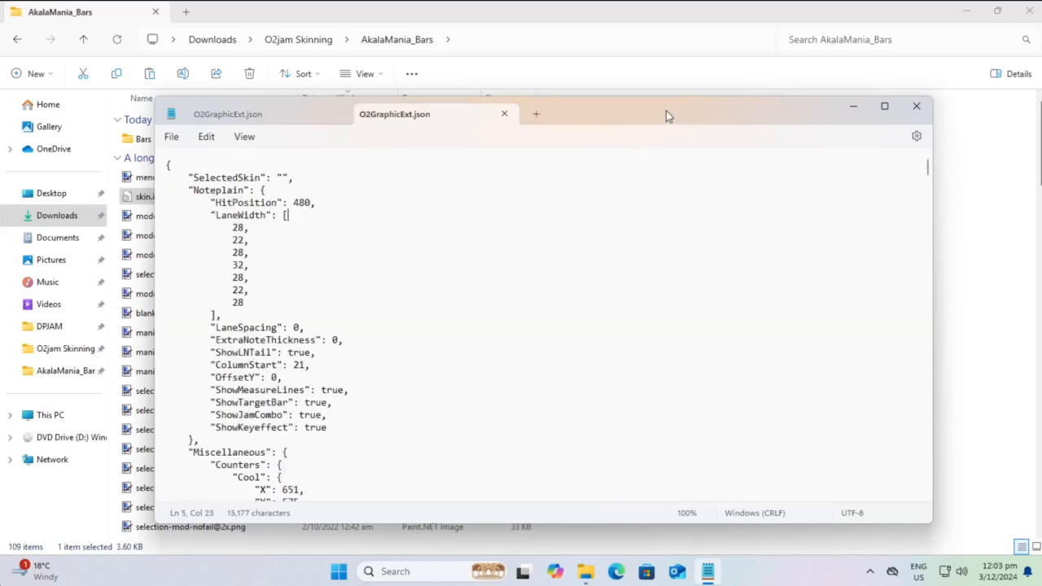
click(854, 106)
Step: Open bar1.png, bar2.png and bar3.png from the Bars folder in Paint.NET and look through the three images
double_click(174, 137)
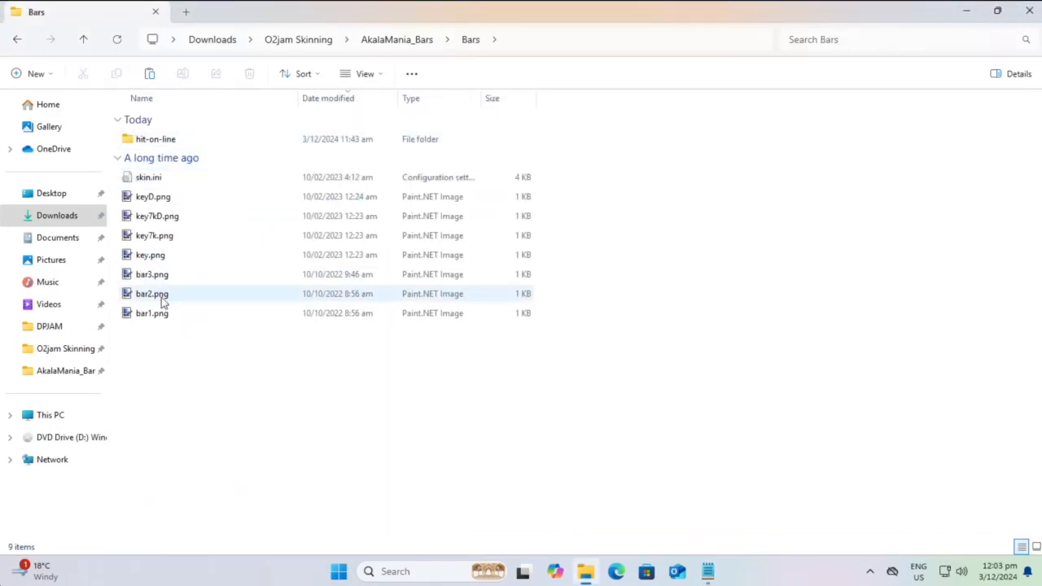
click(149, 319)
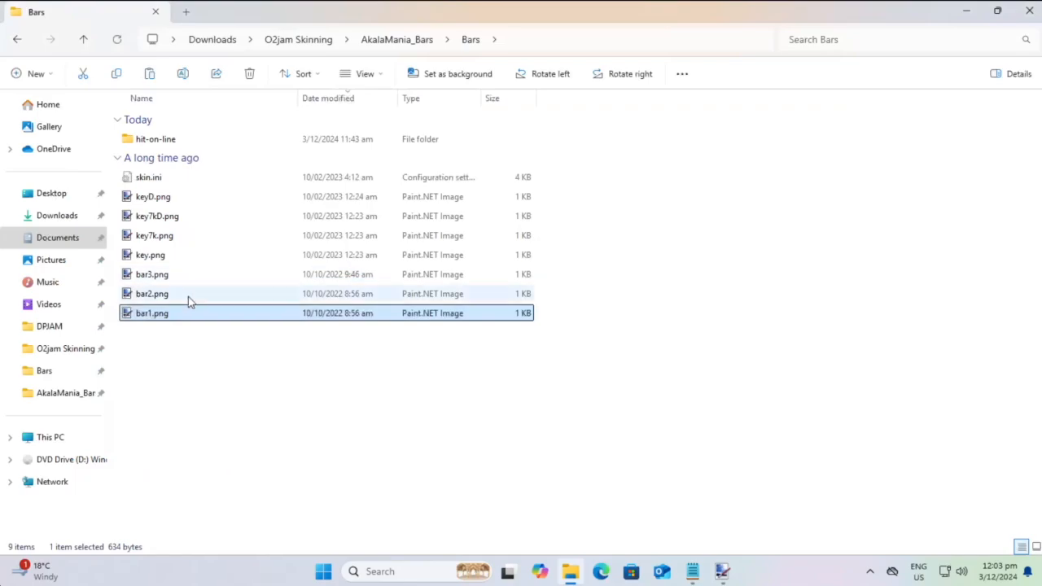
double_click(188, 298)
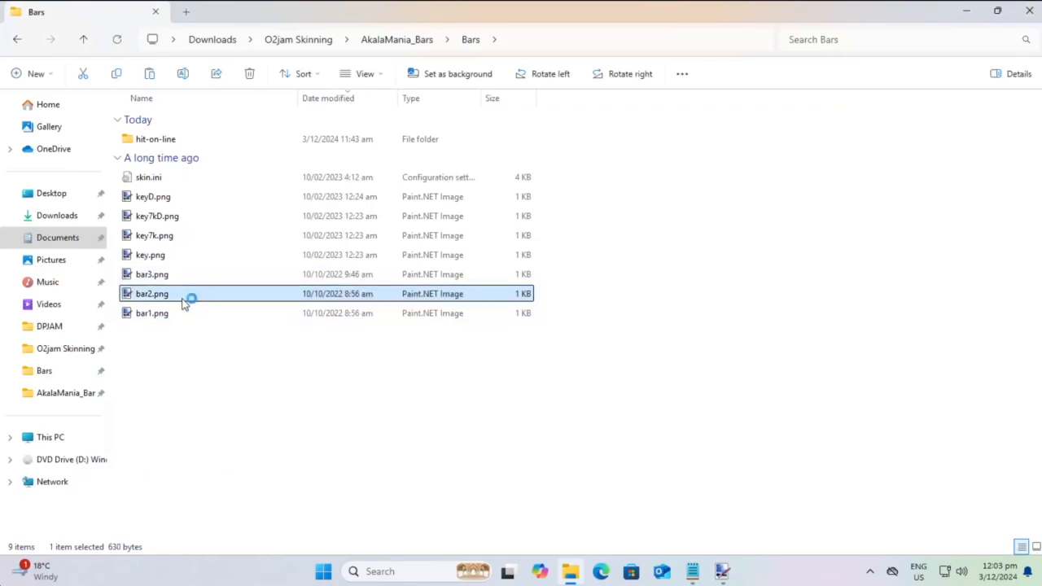
click(967, 15)
double_click(158, 280)
click(267, 34)
click(323, 35)
click(373, 32)
click(280, 38)
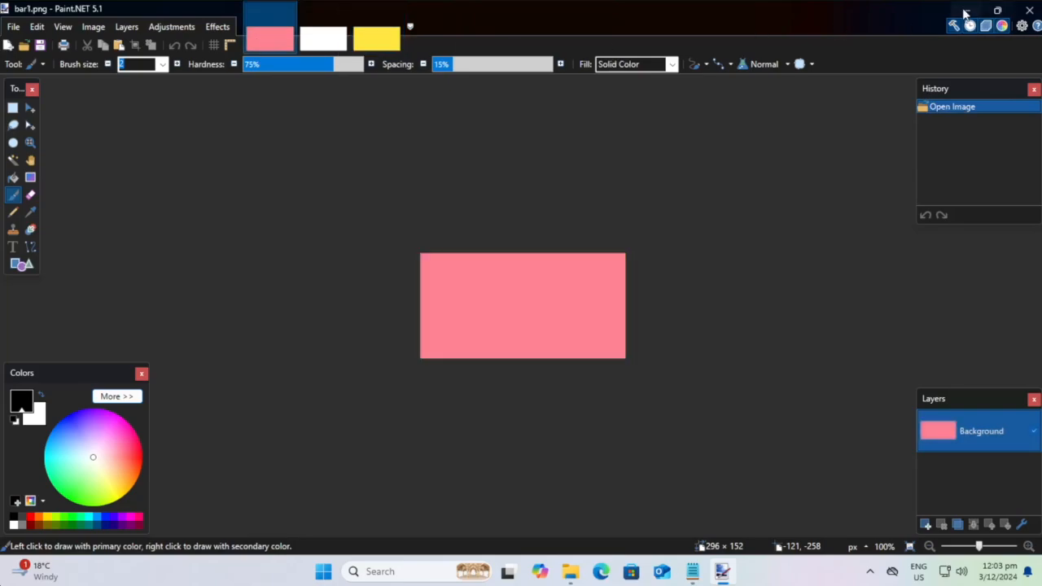
Step: Open the blue, white and yellow note bitmaps from the AkalaMania_Bars skin folder in Paint.NET and bring up BlueLongNote.bmp
click(966, 9)
click(65, 394)
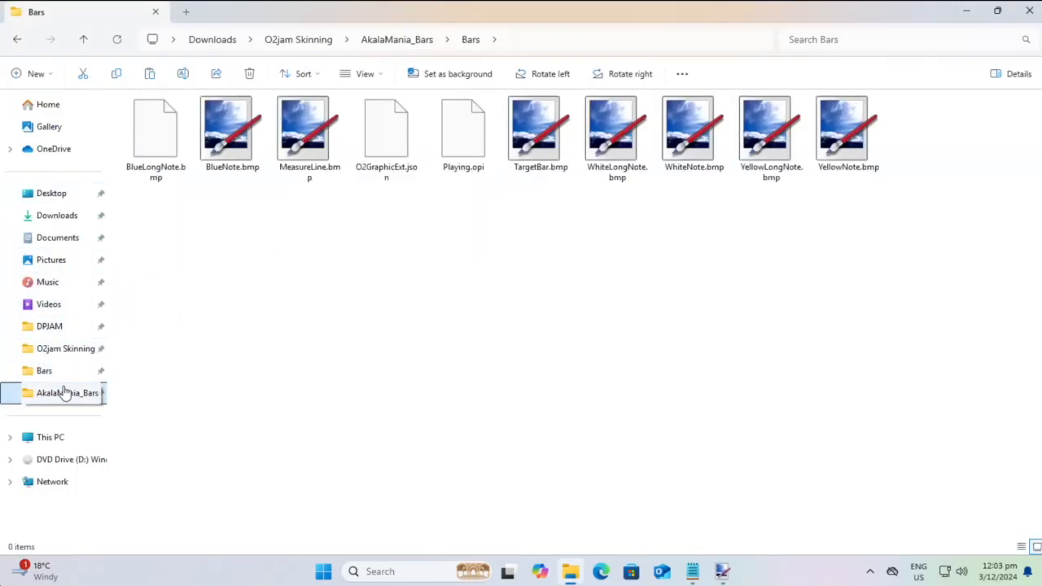
double_click(159, 152)
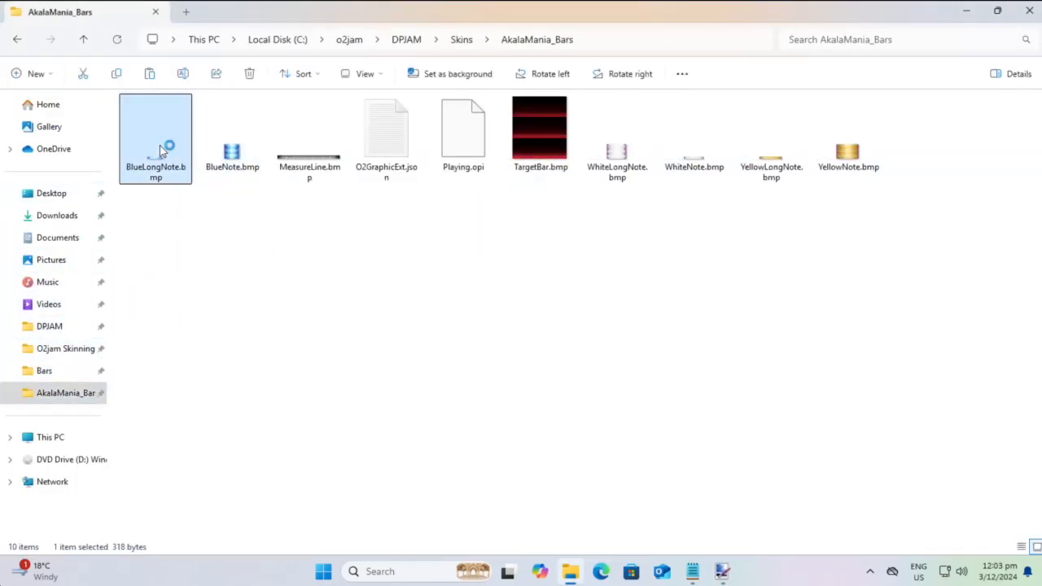
click(966, 10)
double_click(233, 155)
click(966, 11)
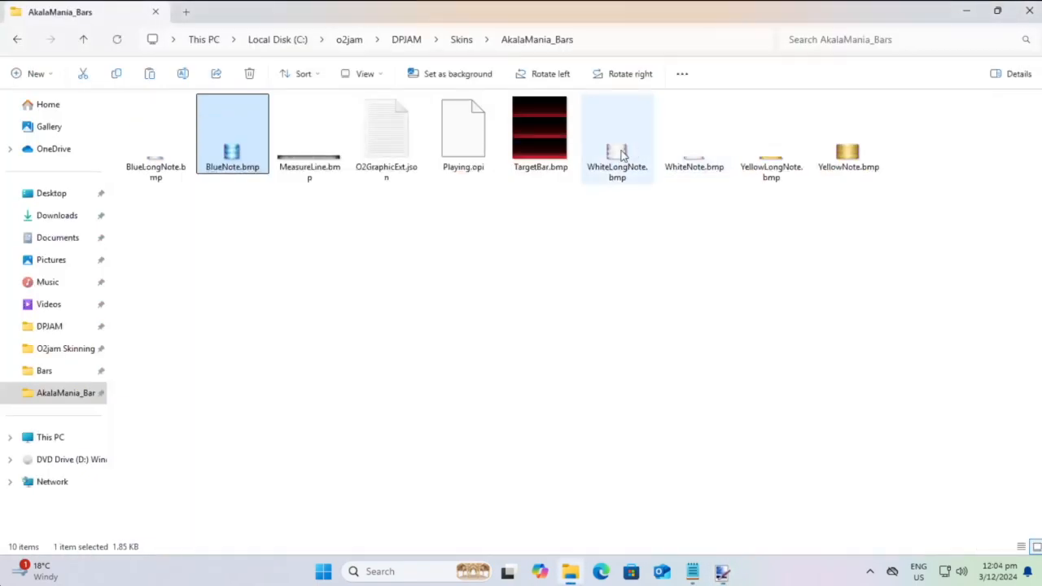
double_click(628, 139)
click(455, 42)
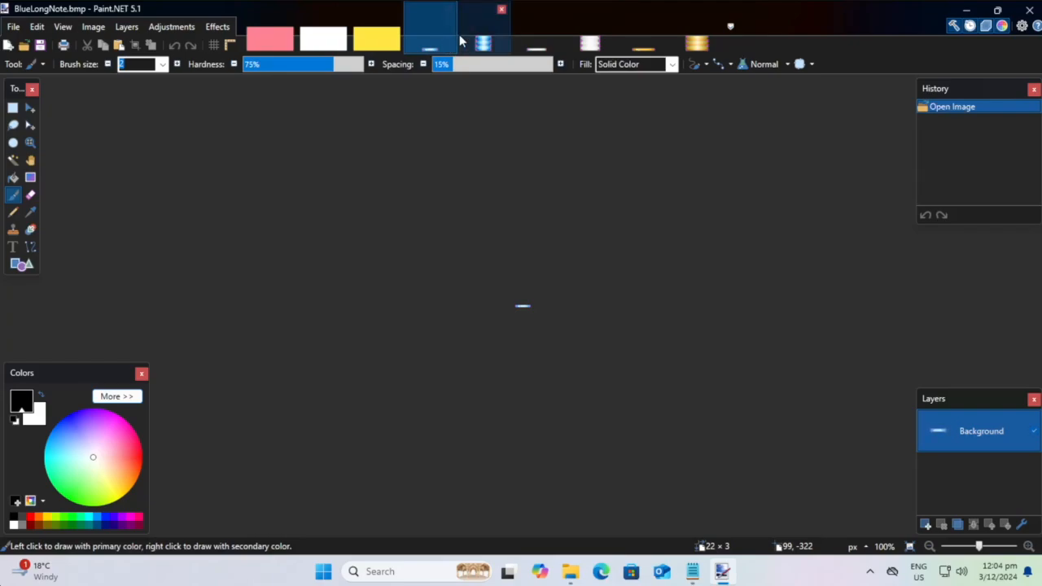
Step: Look through the white, yellow and blue note bitmaps among the open images
click(521, 37)
click(589, 37)
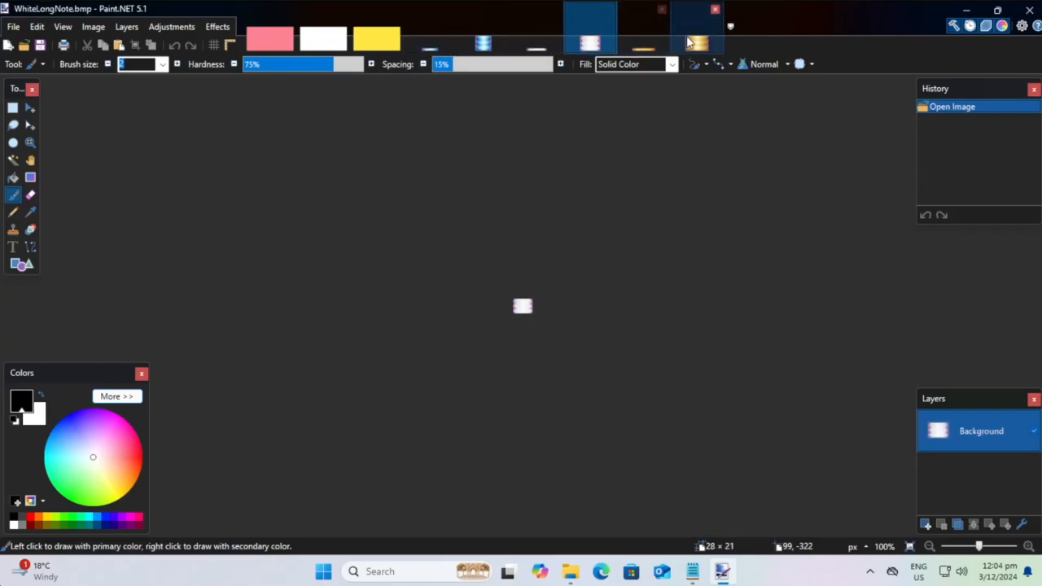
click(680, 39)
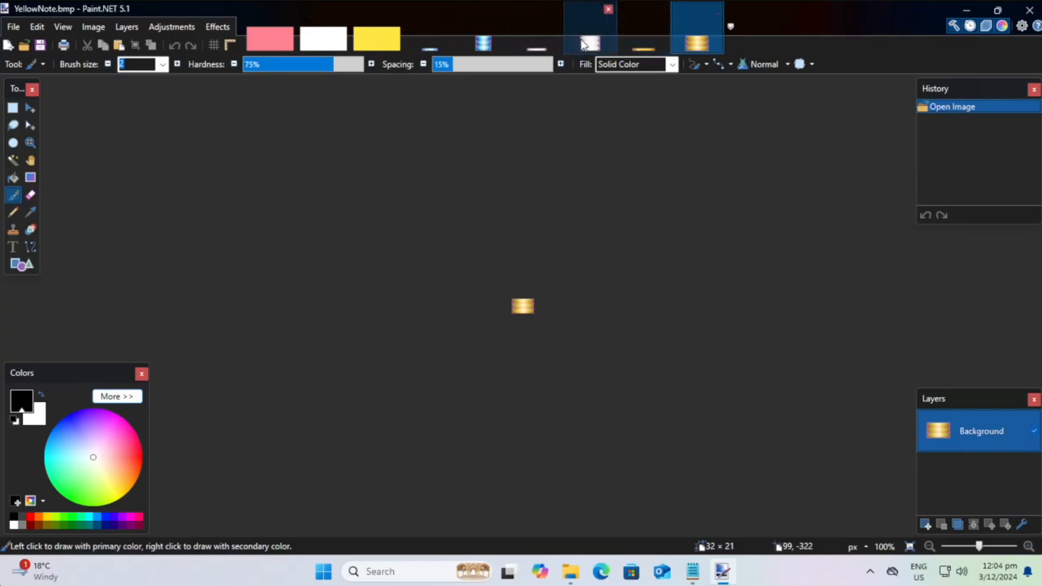
click(482, 41)
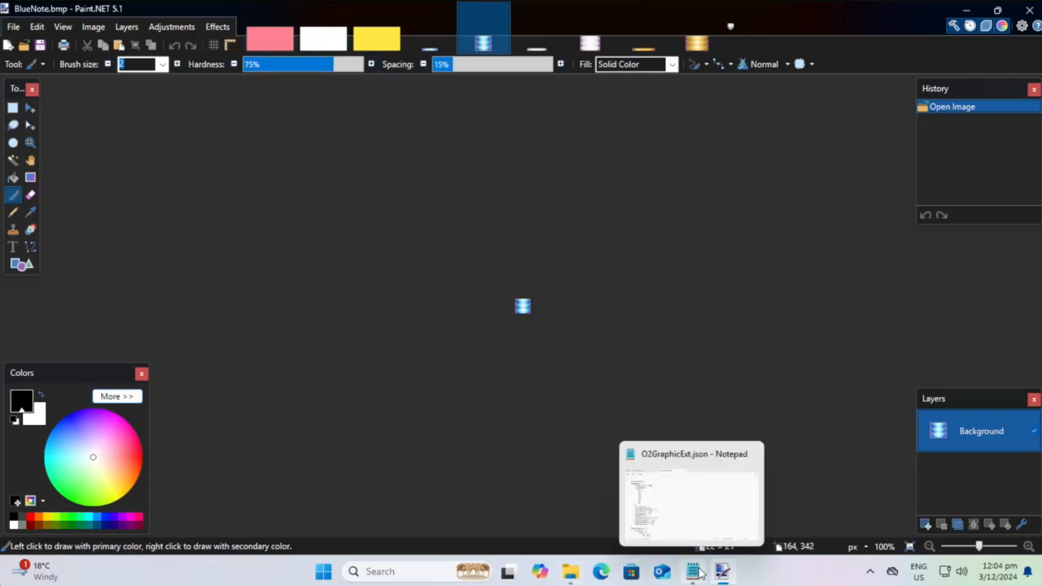
Step: Open screenshot.png from the O2jam Skinning folder in Downloads, examine its notes, and compare them with bar3.png
click(570, 571)
click(59, 216)
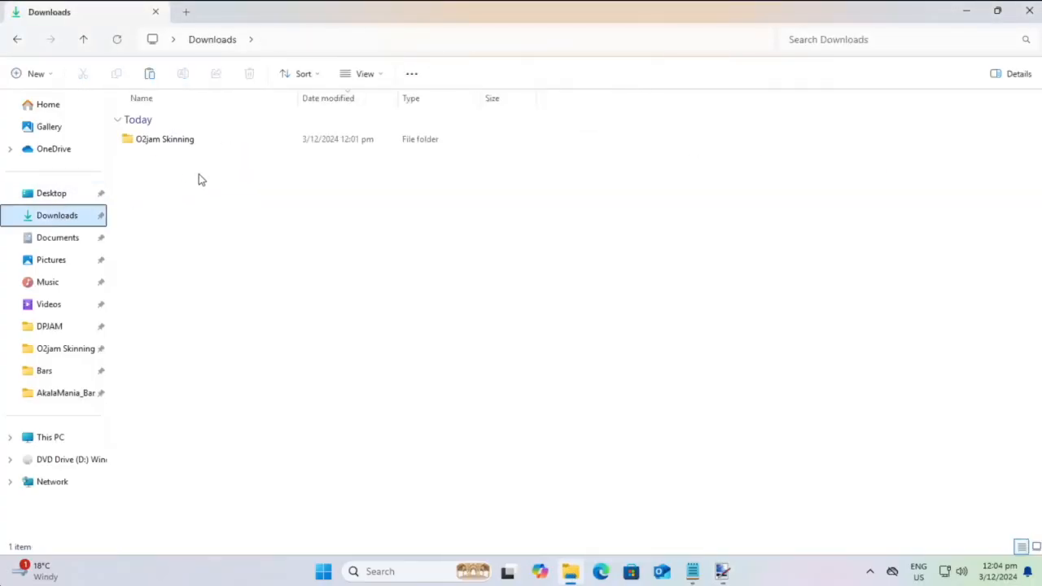
double_click(170, 147)
double_click(171, 196)
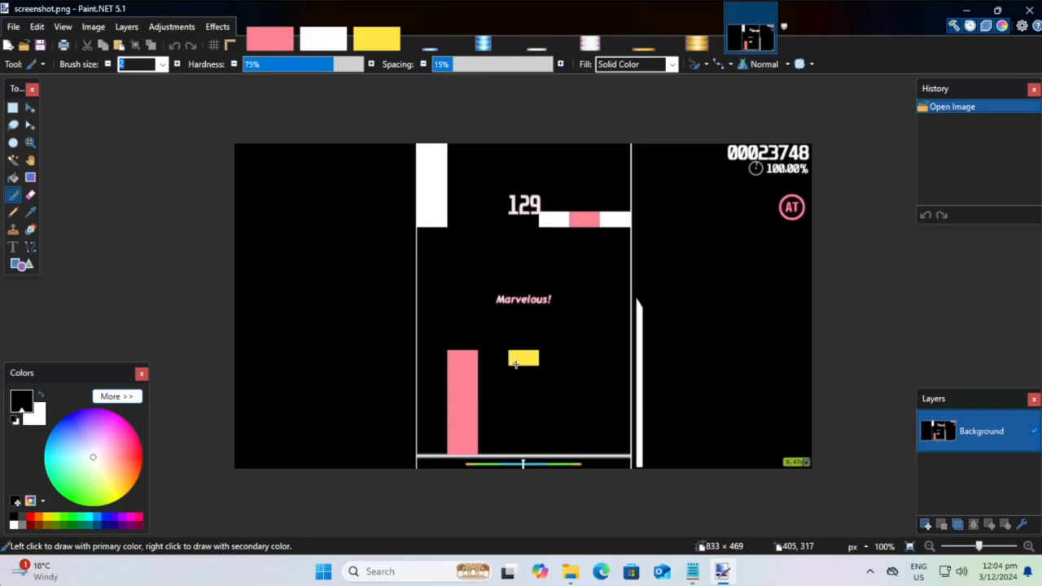
click(366, 45)
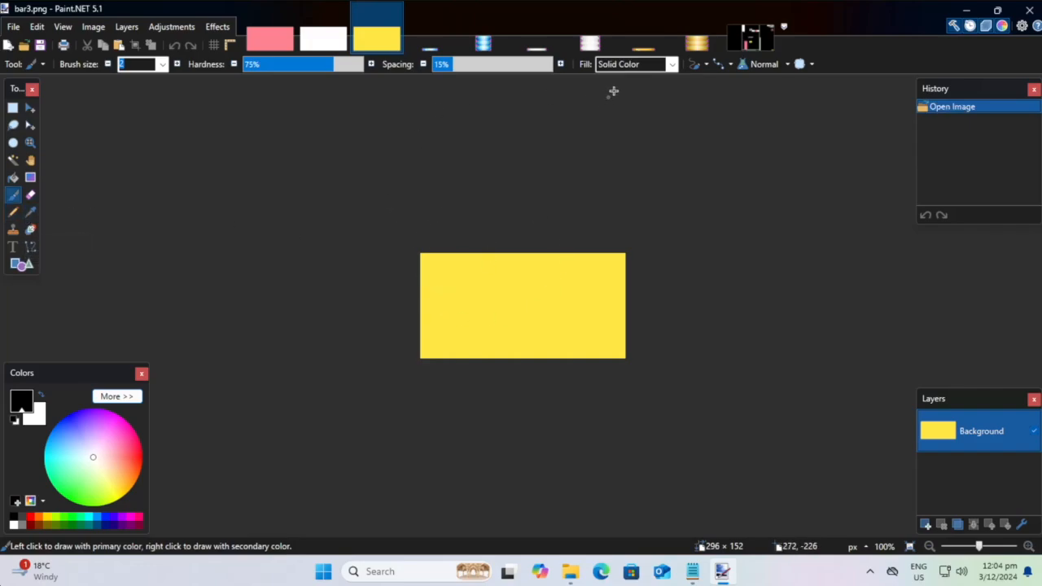
Step: Examine YellowNote.bmp at 800% zoom and measure its uppermost note frame with a rectangle selection
click(696, 42)
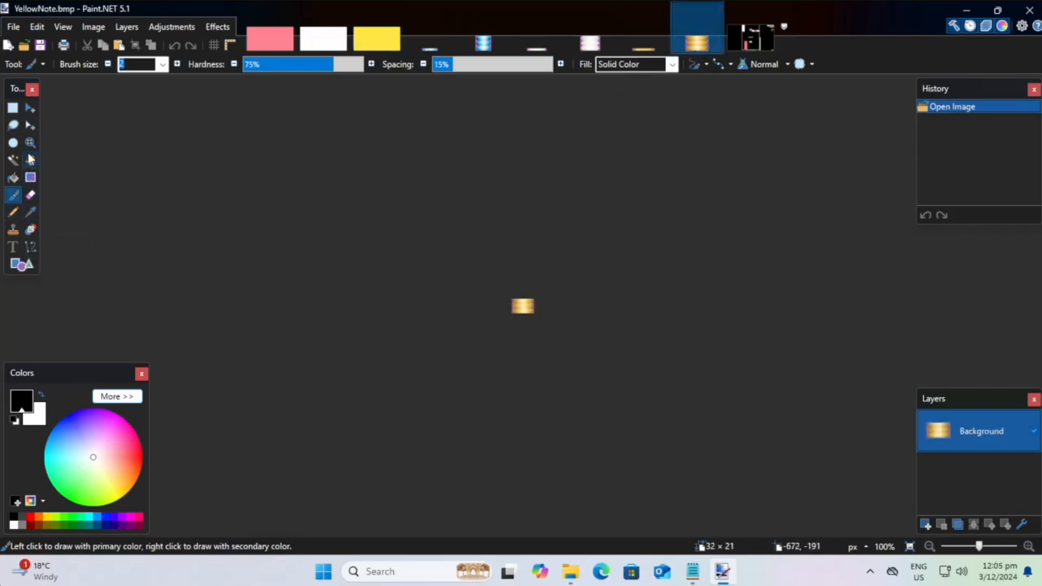
click(30, 143)
click(522, 305)
click(504, 312)
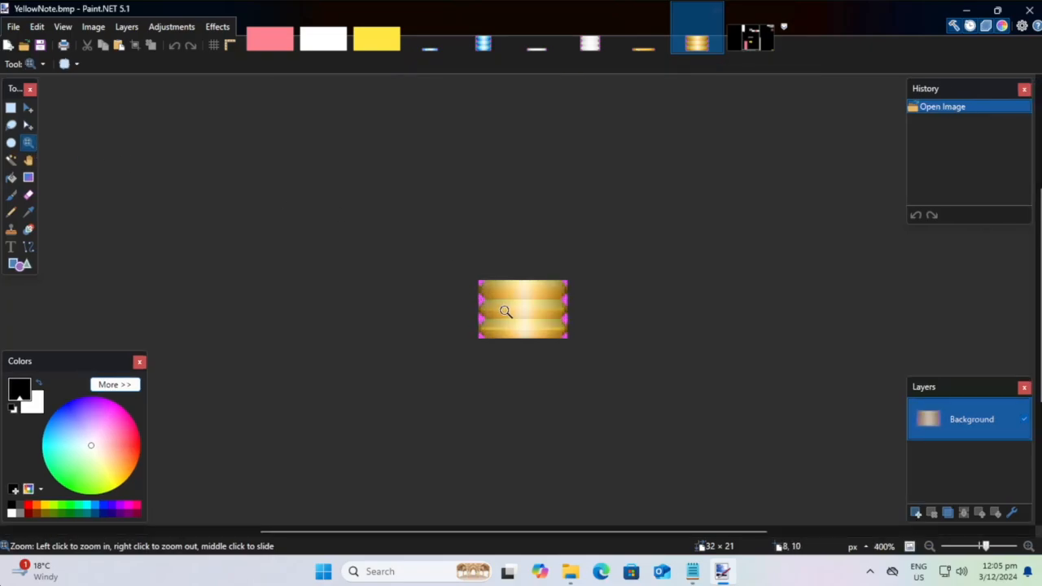
click(529, 306)
drag(530, 307, 516, 252)
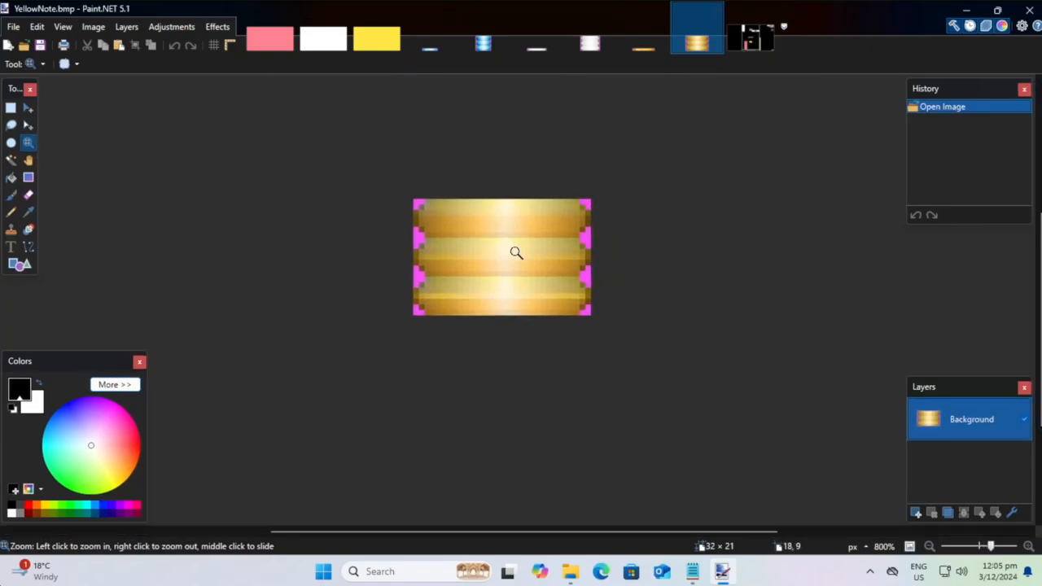
click(9, 108)
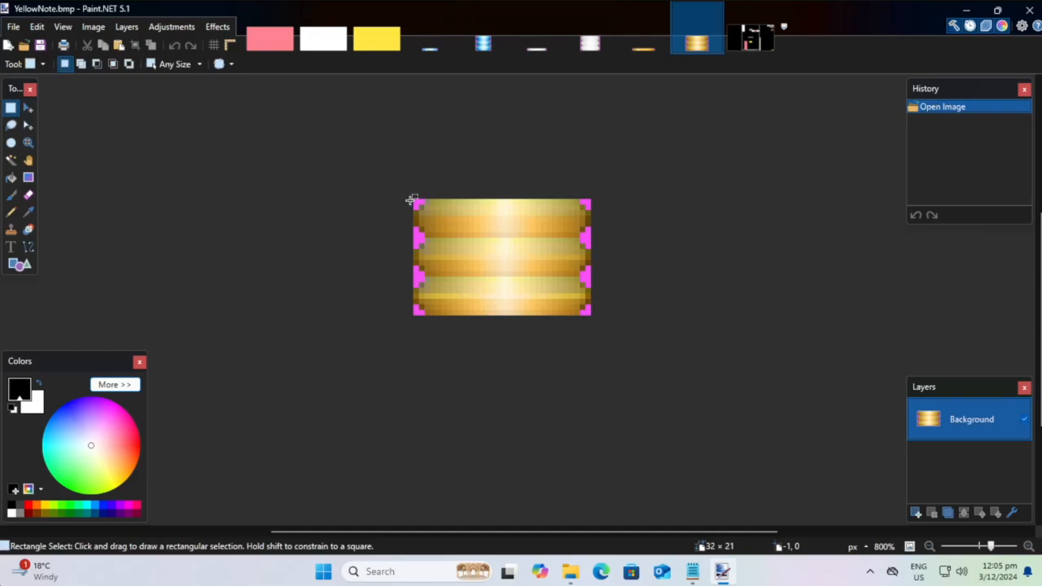
drag(404, 173, 359, 208)
drag(406, 279, 612, 316)
click(612, 316)
drag(408, 194, 632, 233)
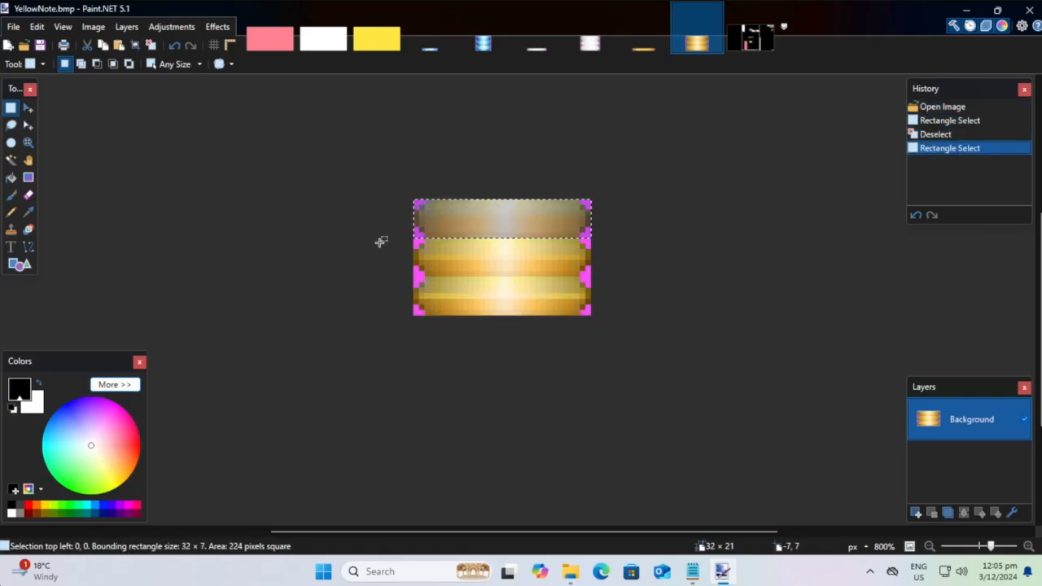
Step: Measure the middle and lowest note frames of YellowNote.bmp with rectangle selections, and clear the selection
drag(400, 237, 610, 274)
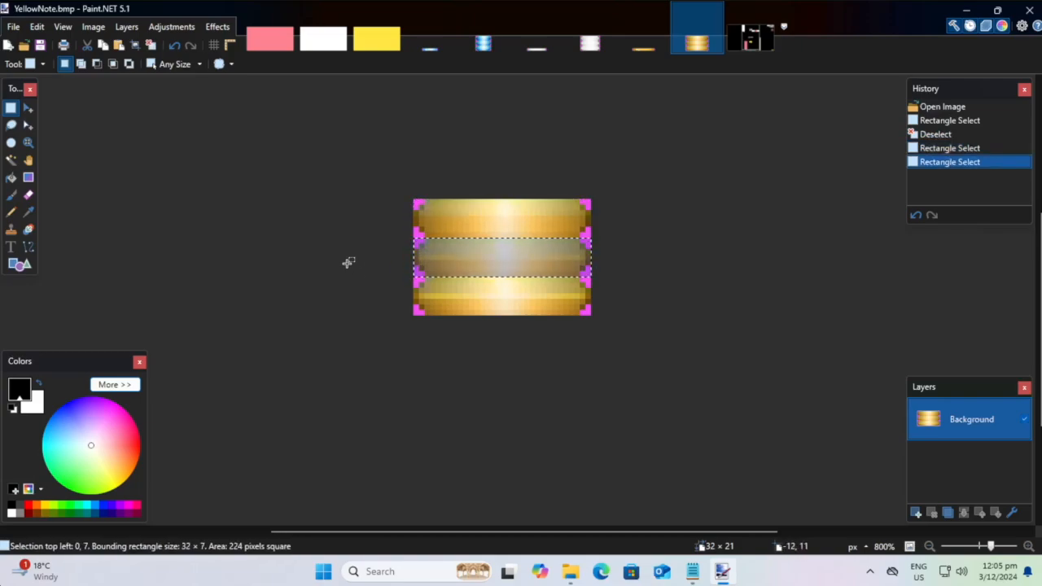
click(393, 271)
drag(421, 279, 372, 158)
click(652, 331)
click(372, 157)
scroll(450, 217, up, 3)
scroll(449, 217, down, 3)
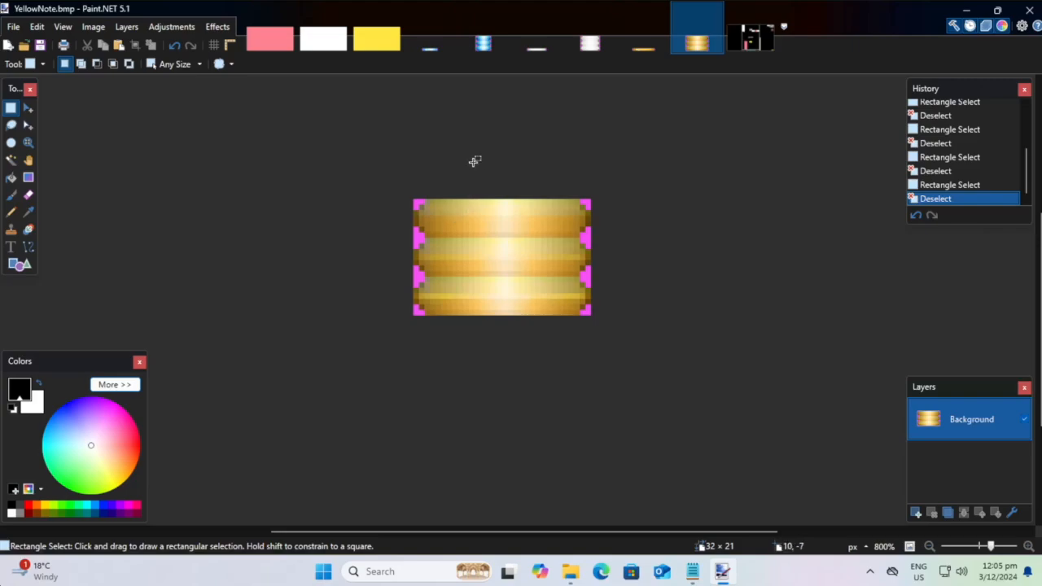
scroll(474, 162, up, 2)
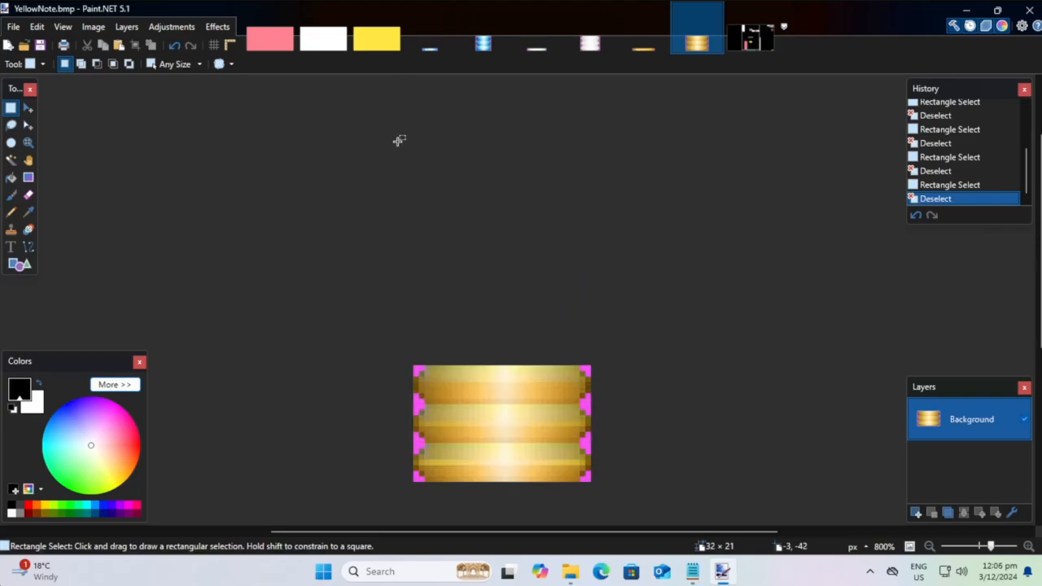
scroll(399, 140, down, 4)
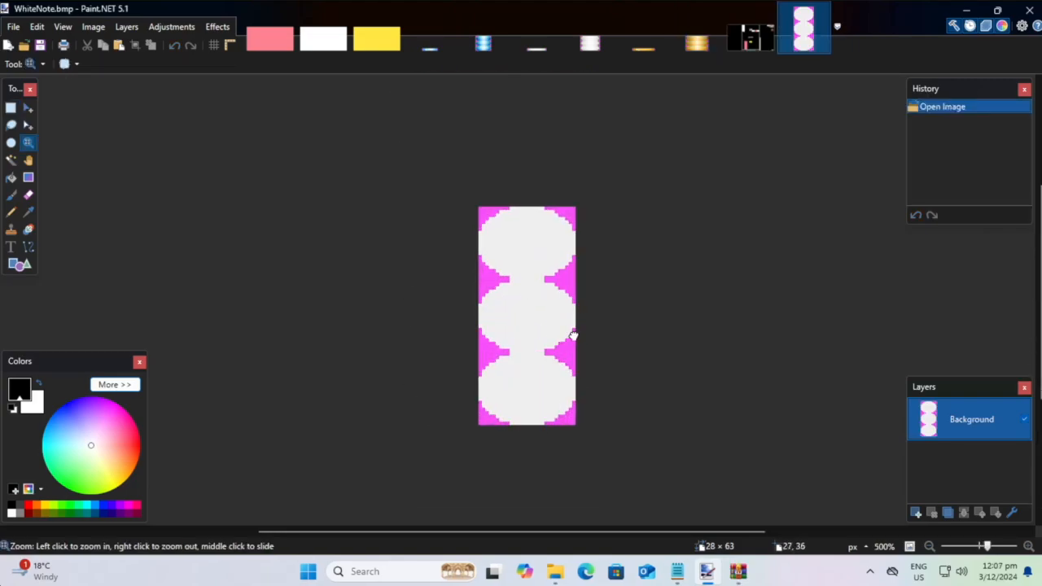
Step: Examine the circle-style WhiteNote.bmp at 800% zoom and measure its lowest circle frame with a rectangle selection
click(573, 335)
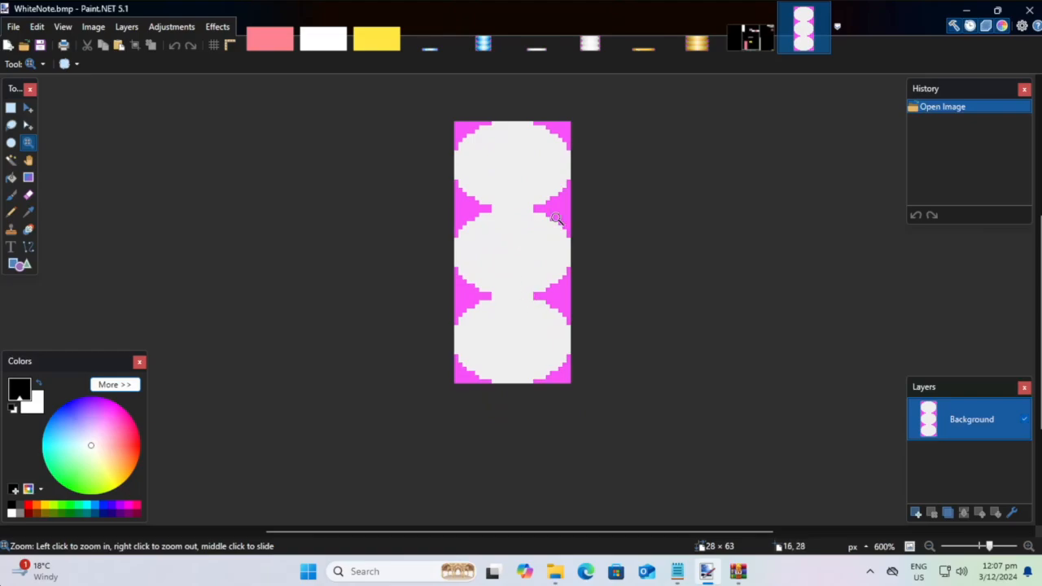
click(483, 263)
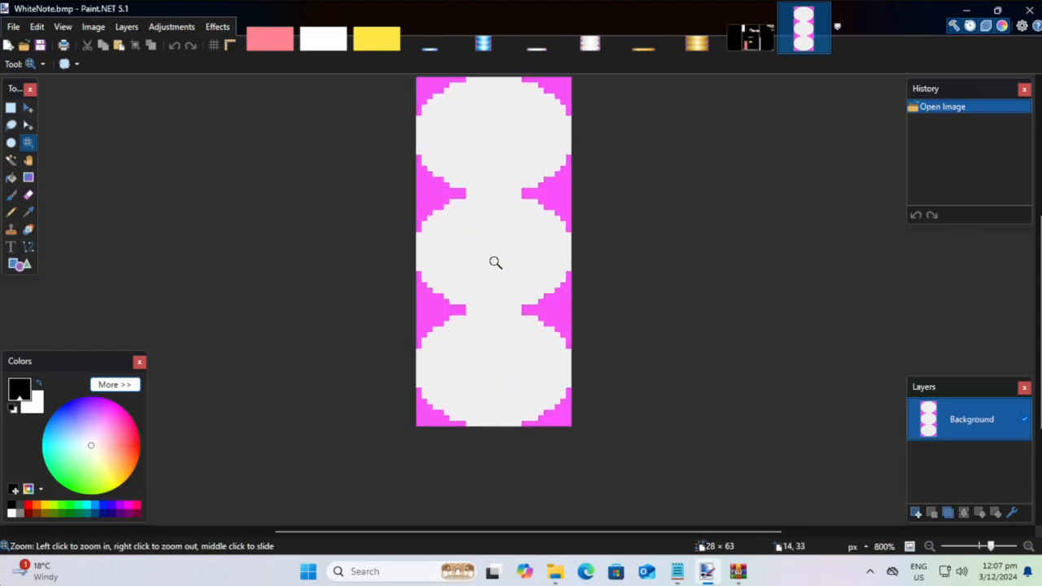
click(496, 263)
drag(495, 308, 494, 295)
click(10, 108)
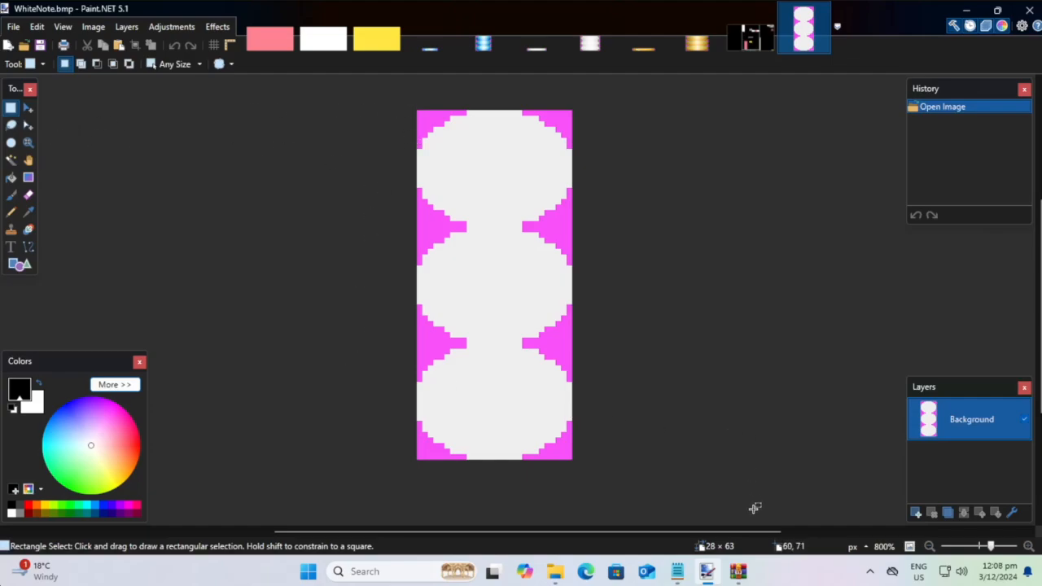
drag(540, 401, 671, 445)
drag(589, 480, 403, 349)
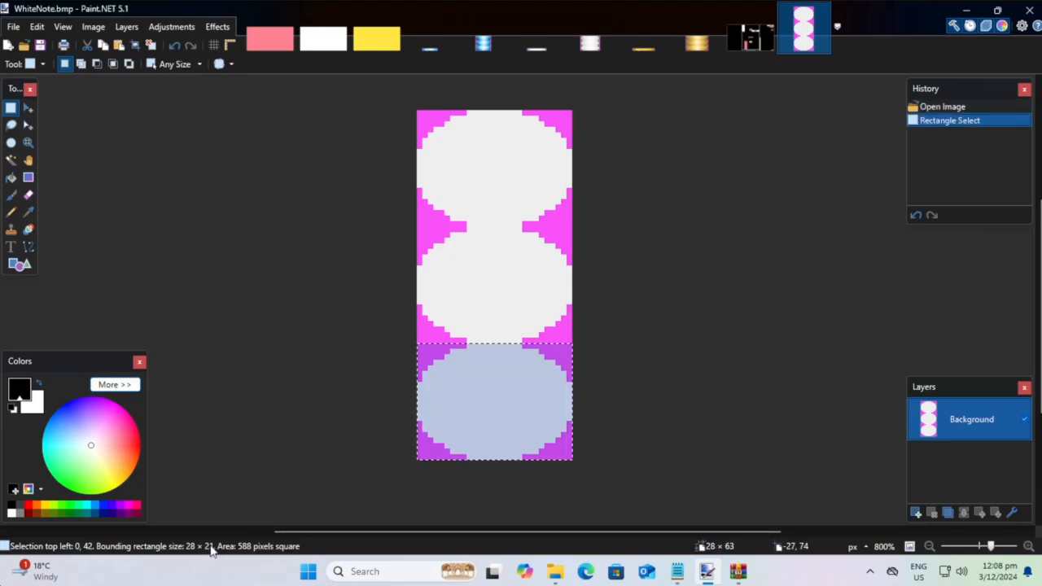
Step: Mark out the three circle frames of WhiteNote.bmp one after another, clear the selection, and close the image
click(403, 105)
drag(407, 104, 635, 223)
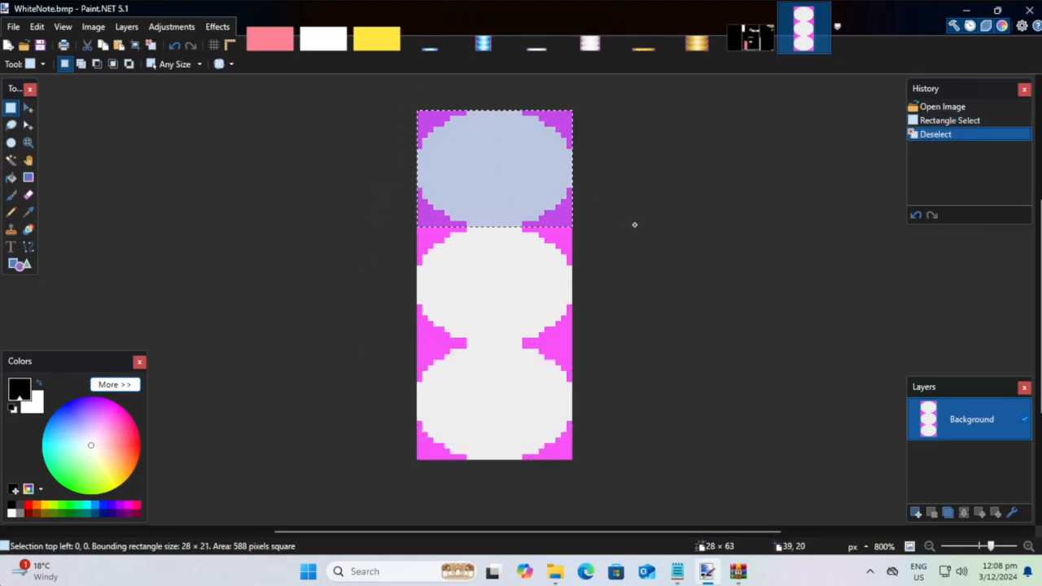
drag(635, 224, 644, 342)
click(389, 230)
drag(419, 231, 629, 339)
drag(397, 346, 631, 504)
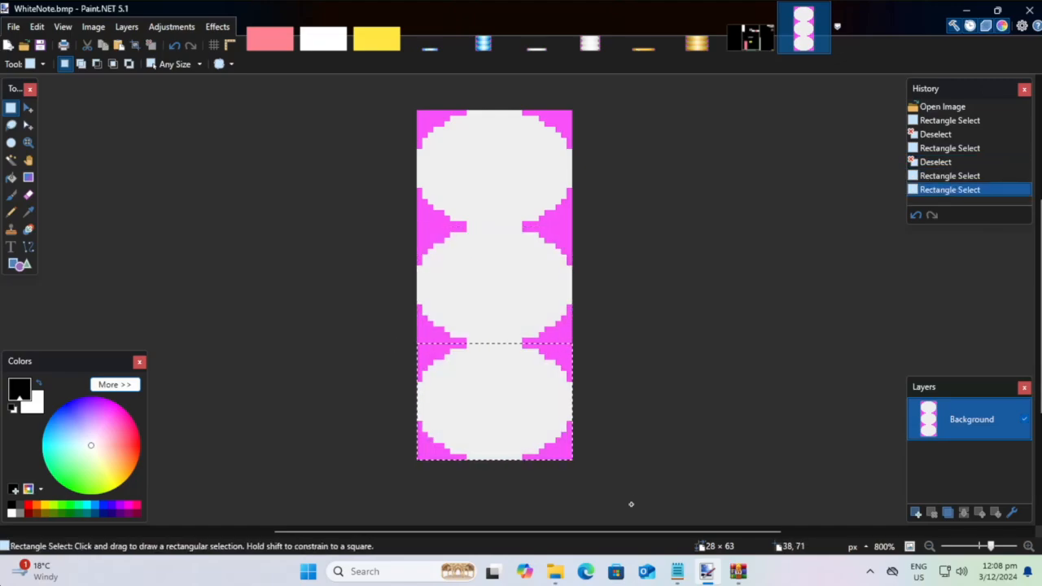
click(633, 503)
drag(631, 505, 384, 345)
click(658, 382)
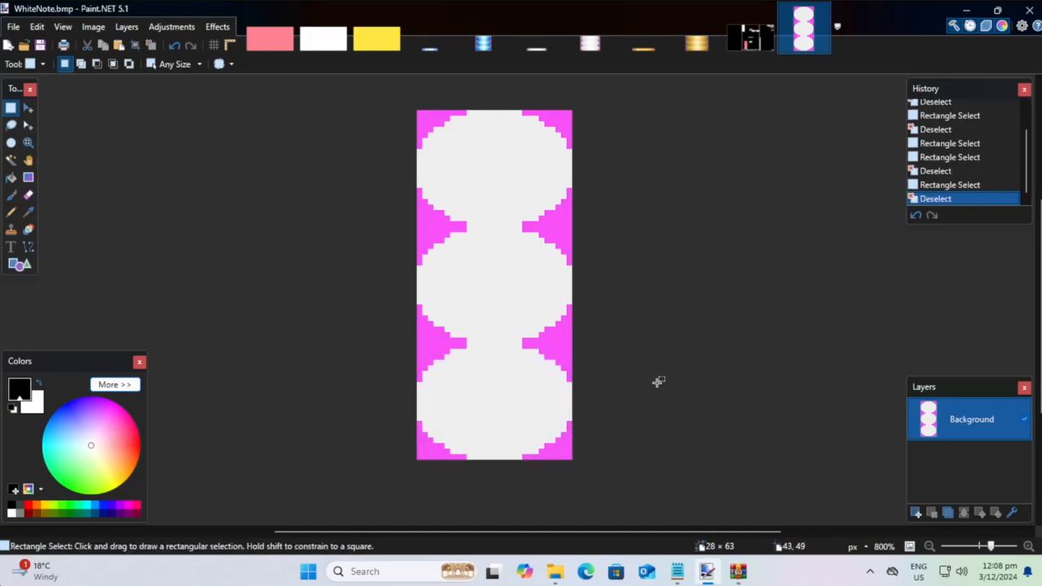
click(823, 13)
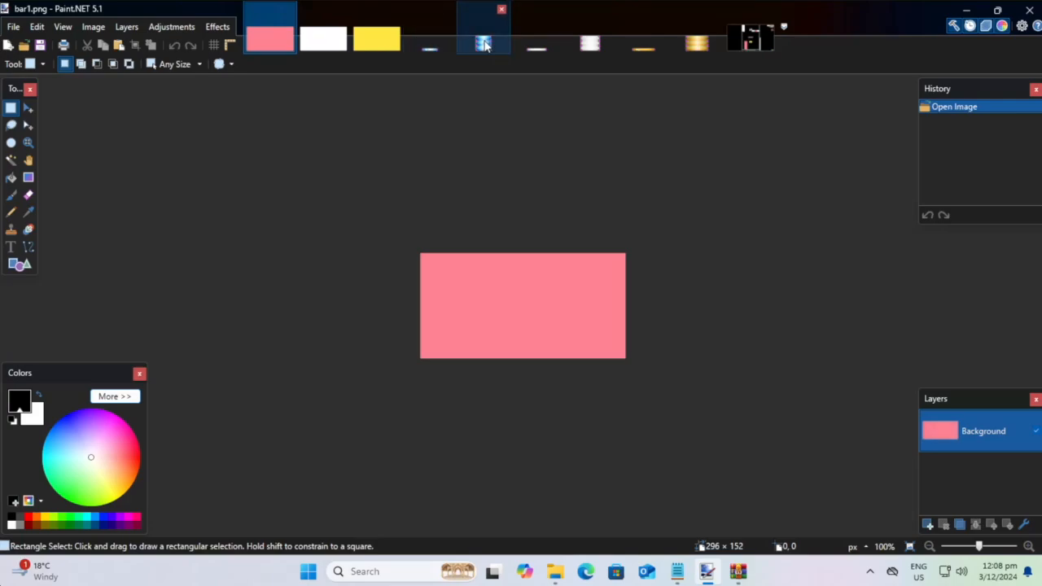
Step: Select the entire pink bar1.png image, and select all of BlueNote.bmp at 1000% zoom
drag(421, 254, 725, 399)
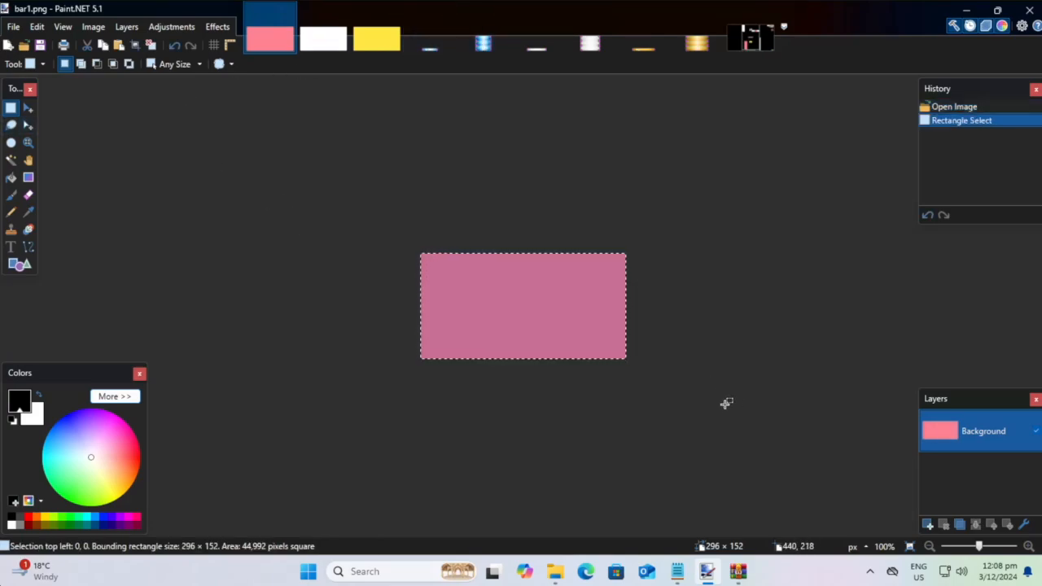
click(489, 45)
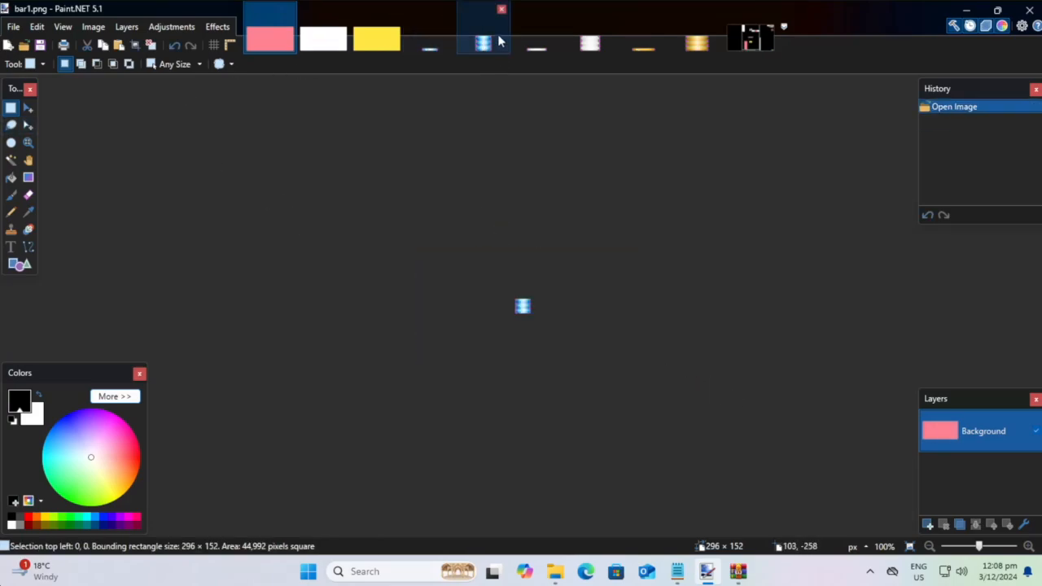
click(28, 141)
click(516, 308)
click(518, 307)
click(526, 308)
click(529, 307)
click(529, 307)
click(529, 308)
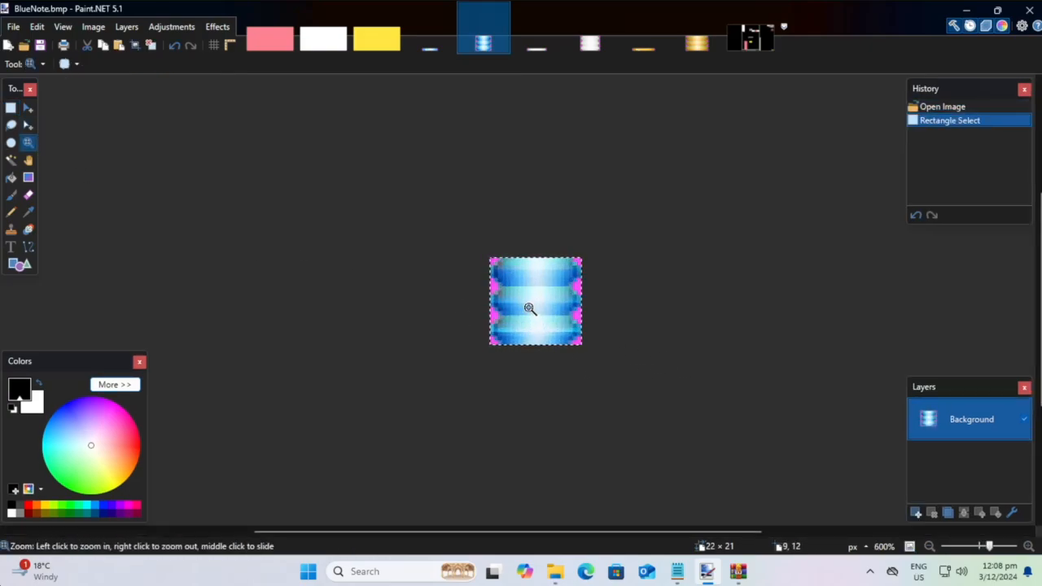
click(528, 308)
click(528, 308)
click(528, 308)
Step: Sample the magenta edge colour of BlueNote.bmp as the primary colour
click(11, 211)
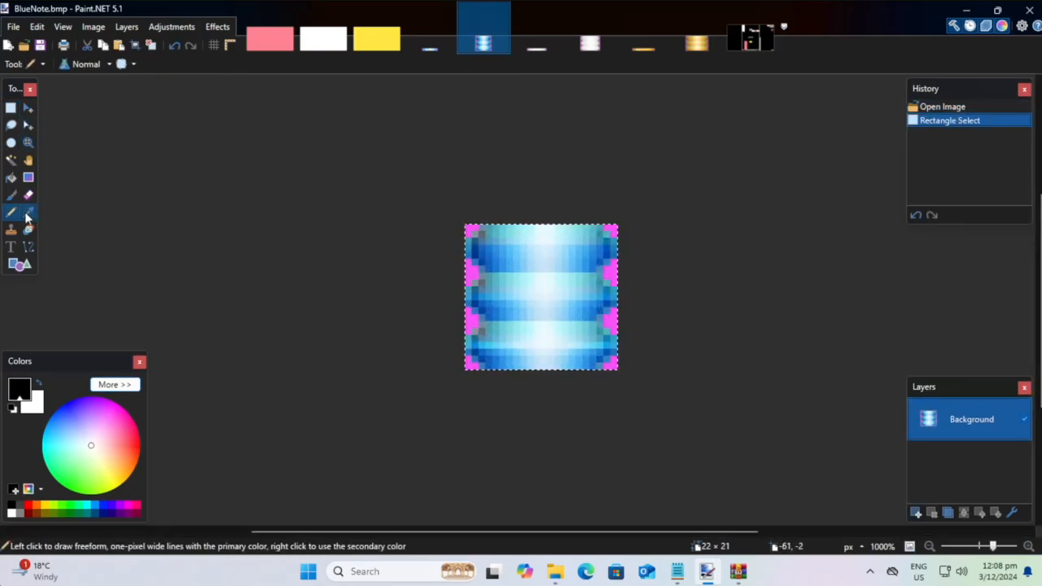
click(27, 212)
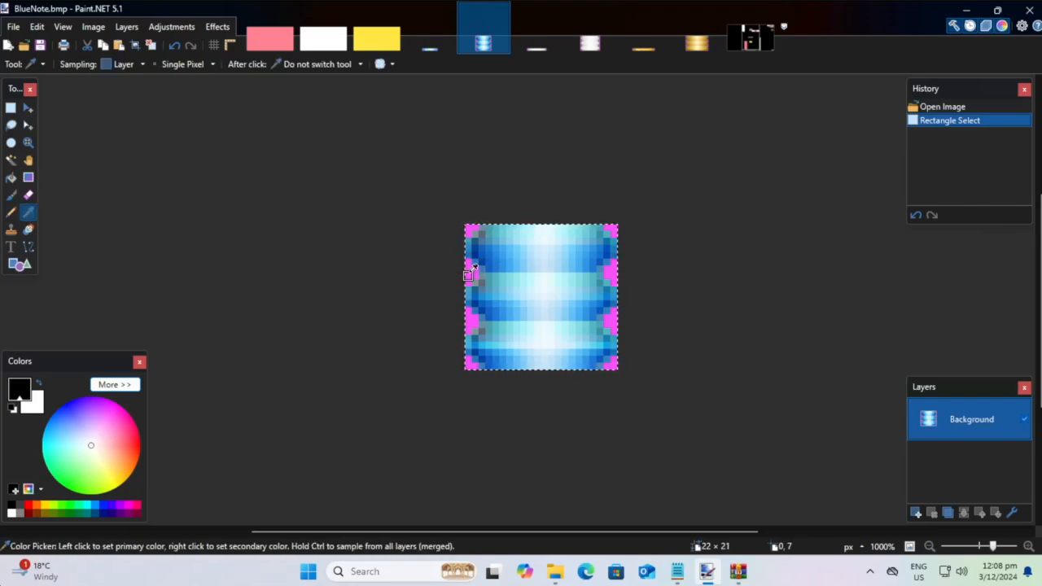
click(475, 274)
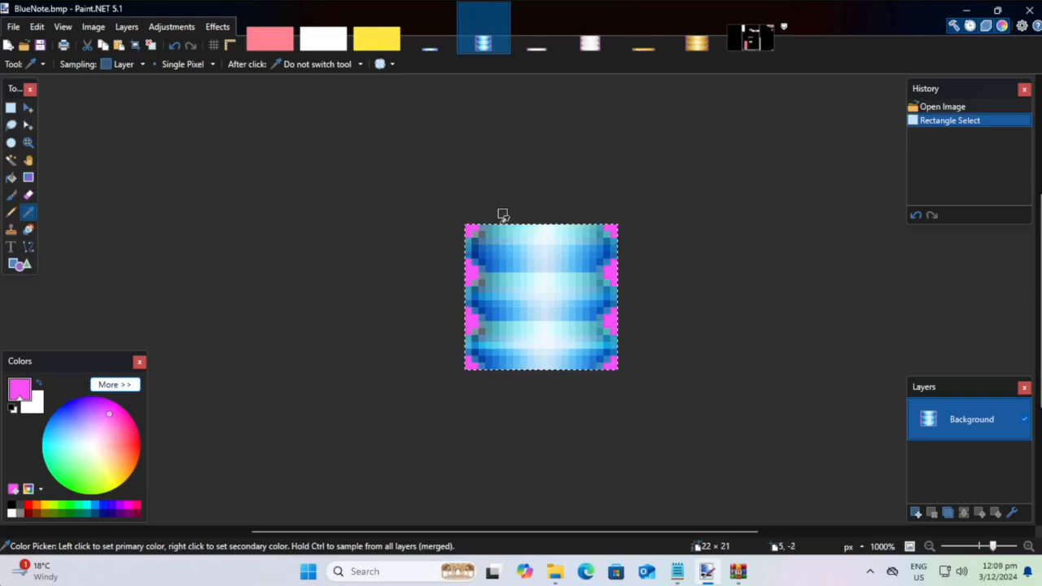
Step: Return to bar1.png and reselect the entire pink bar
click(269, 38)
key(s)
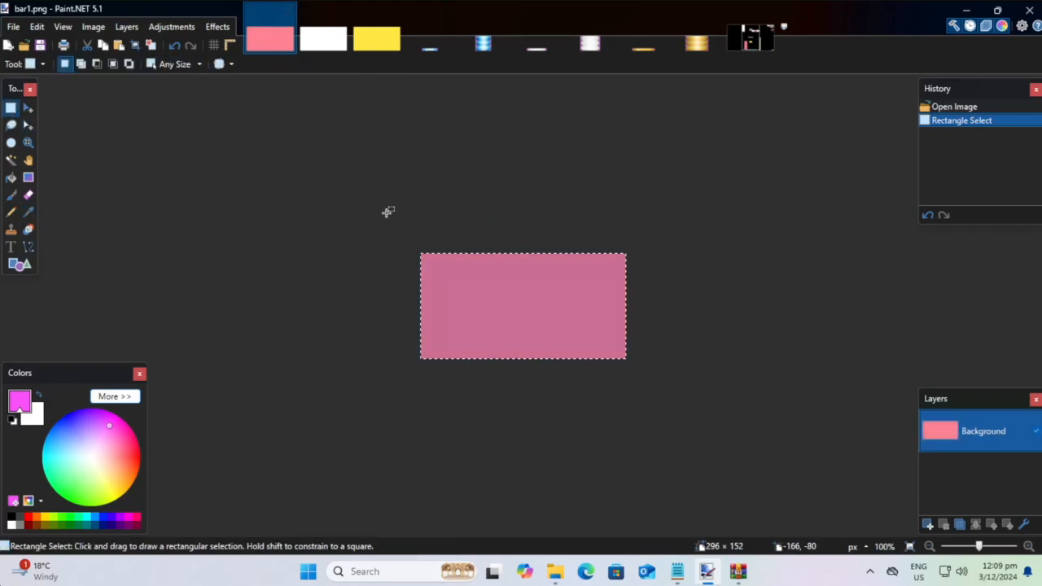
click(373, 211)
drag(373, 211, 698, 423)
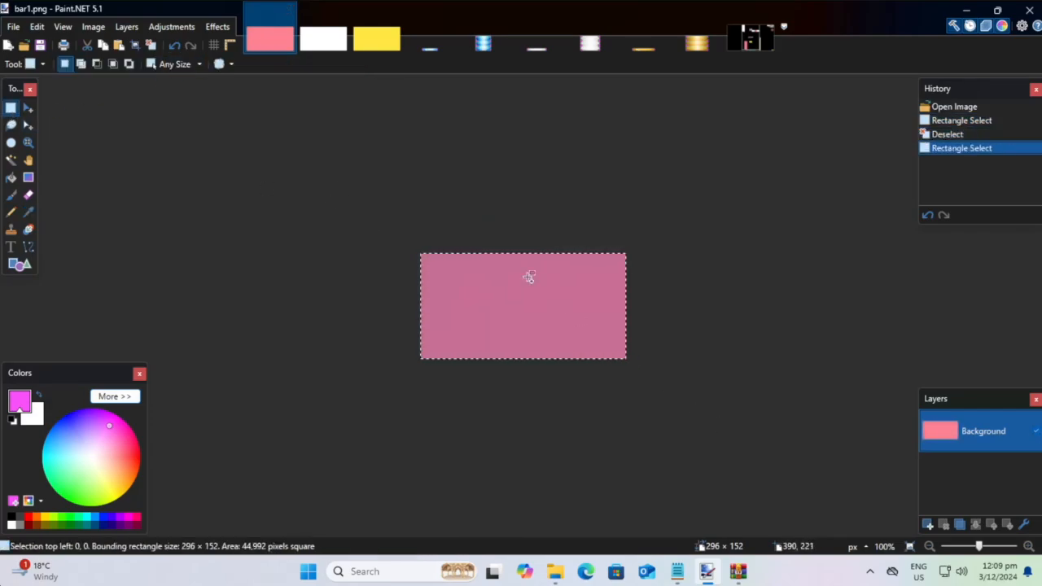
Step: Select the entire BlueLongNote.bmp image at 1400% zoom and try to paste the bar onto it
click(429, 37)
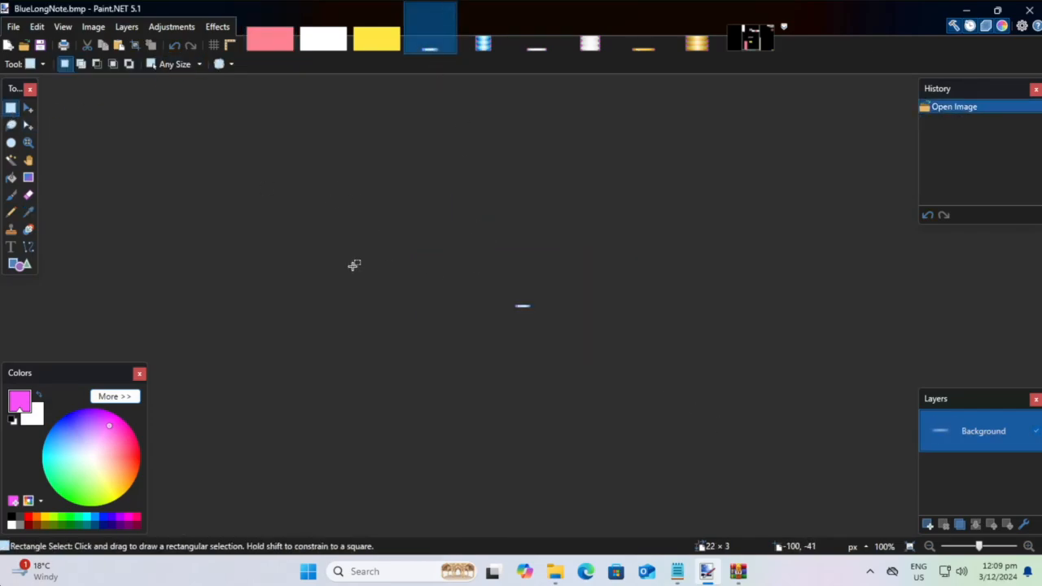
click(28, 145)
click(523, 306)
click(524, 310)
click(525, 312)
click(526, 317)
click(526, 321)
click(528, 325)
click(529, 327)
click(530, 327)
click(530, 327)
click(10, 108)
drag(422, 290, 649, 335)
key(ctrl+v)
click(491, 423)
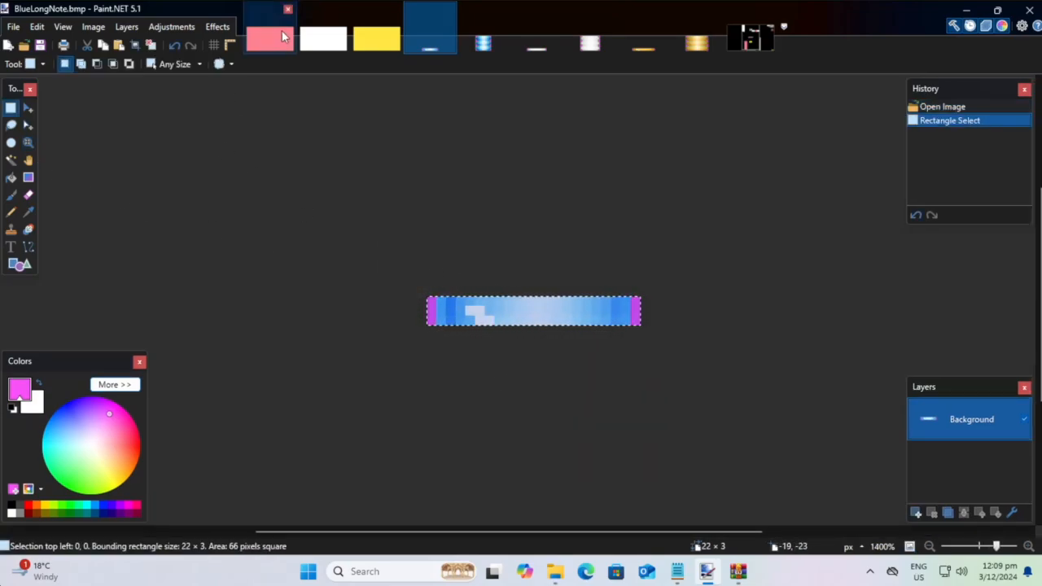
Step: Sample the pink from bar1.png and try to fill the BlueLongNote.bmp selection, resampling a colour from the note itself
click(282, 37)
click(27, 212)
click(461, 281)
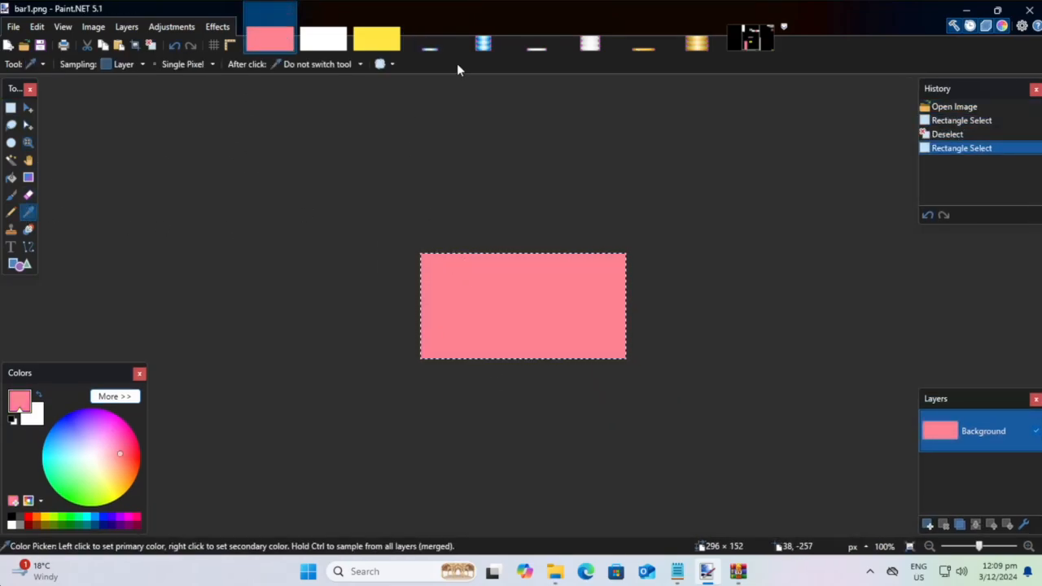
click(430, 37)
click(471, 303)
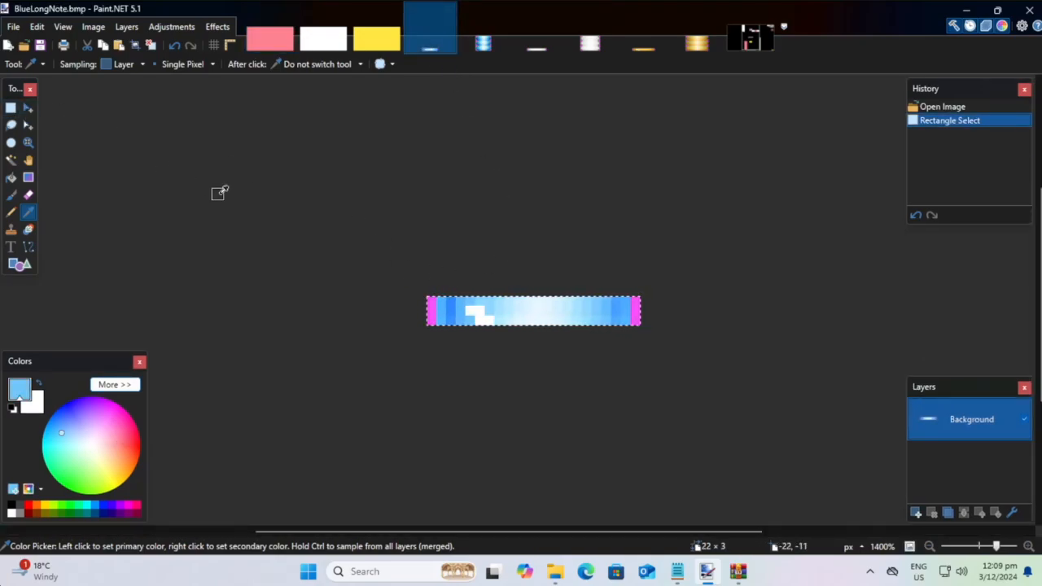
key(BackSpace)
Step: Resample the pink from bar1.png and fill the whole BlueLongNote.bmp selection with it
click(271, 37)
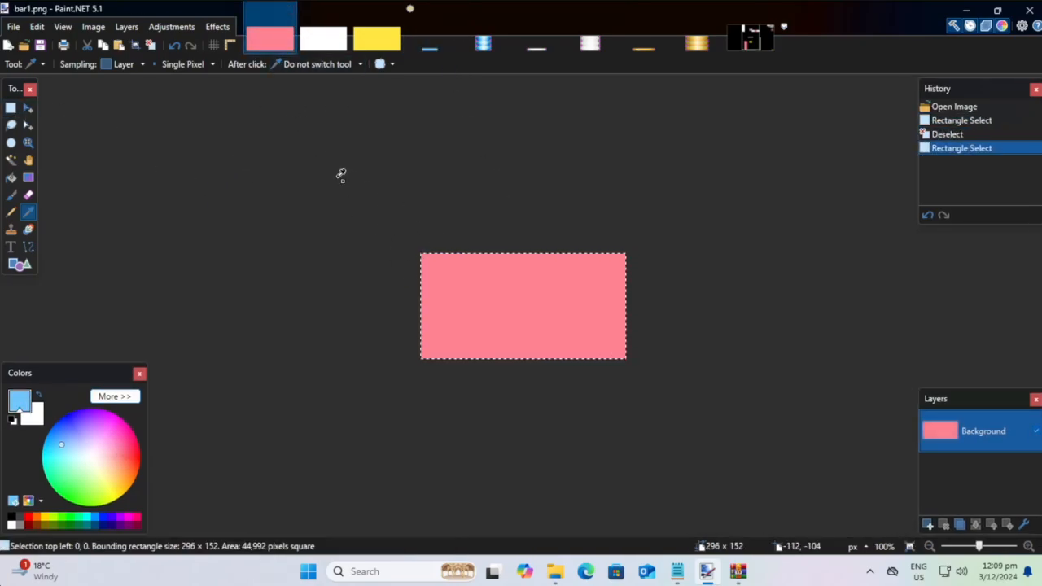
click(495, 312)
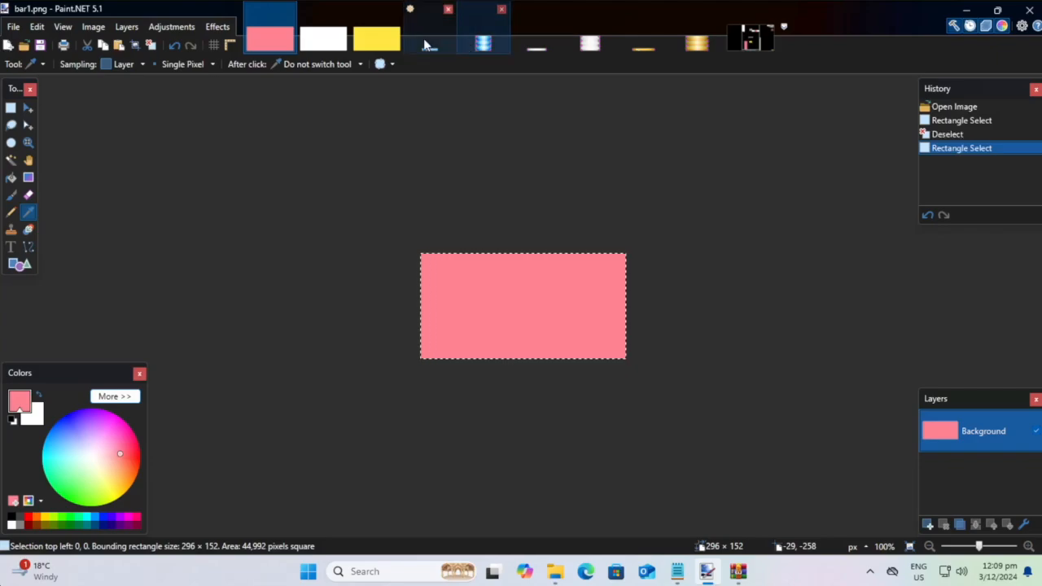
click(430, 36)
key(BackSpace)
Step: Try filling the BlueNote.bmp selection with the magenta sampled from its corner, and undo the fill
click(492, 46)
click(470, 229)
key(BackSpace)
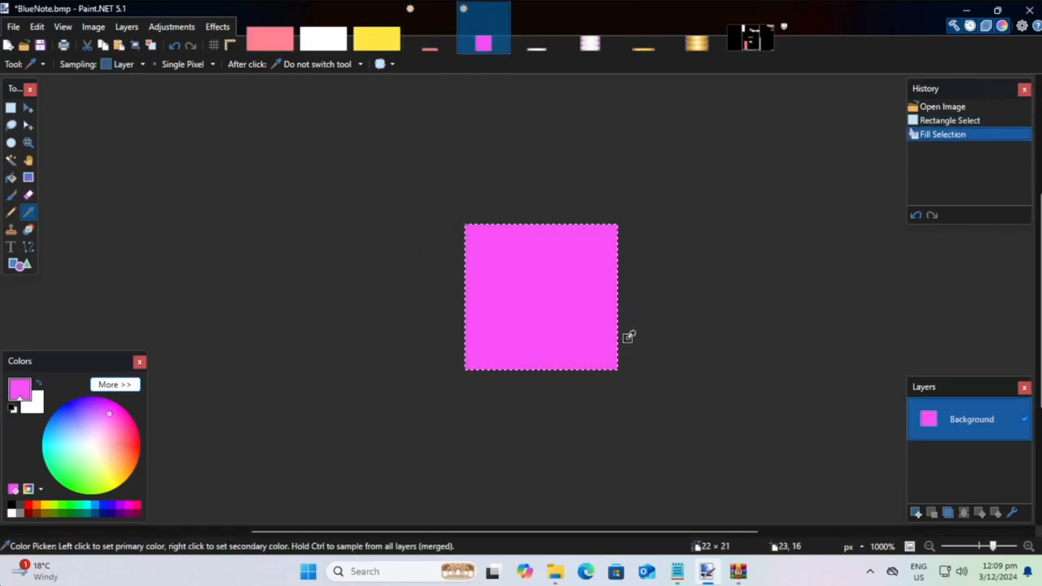
key(ctrl+z)
Step: Sample the pink from bar1.png and fill the entire BlueNote.bmp selection with it
click(270, 45)
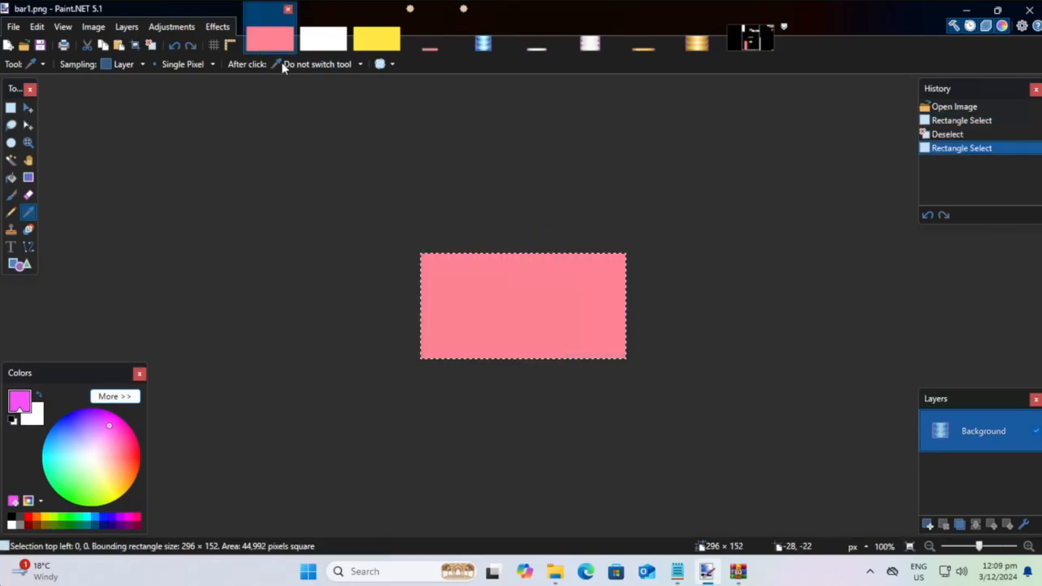
click(441, 98)
click(484, 43)
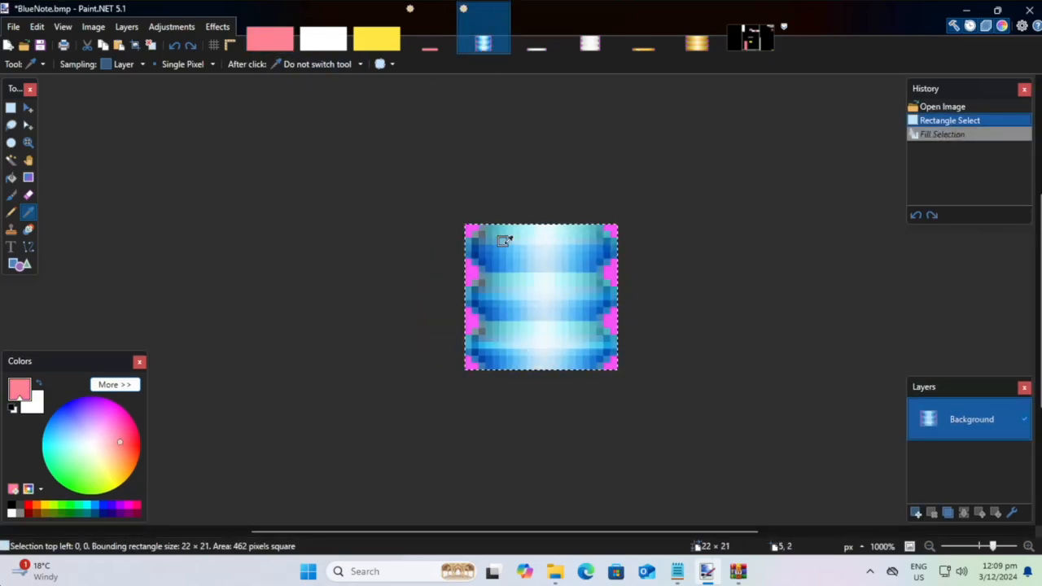
key(BackSpace)
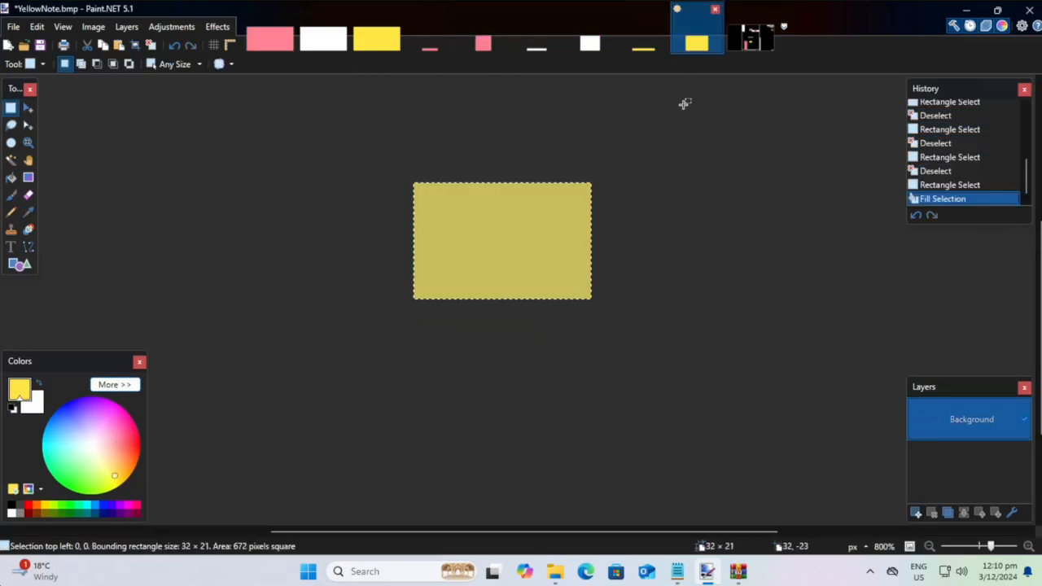
Step: Save YellowNote.bmp with auto-detected bit depth and clear its selection
key(ctrl+s)
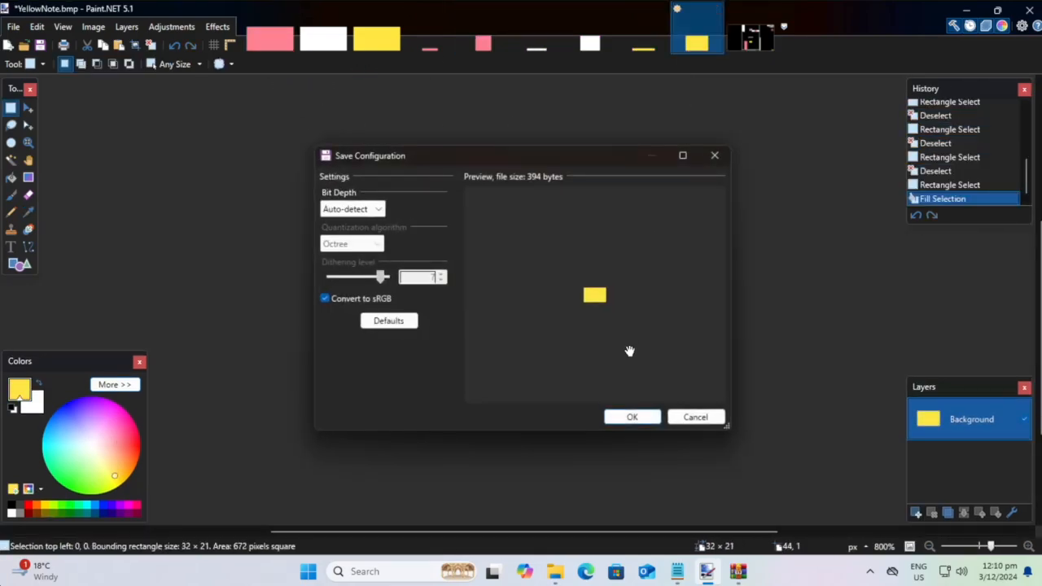
click(628, 418)
key(ctrl+d)
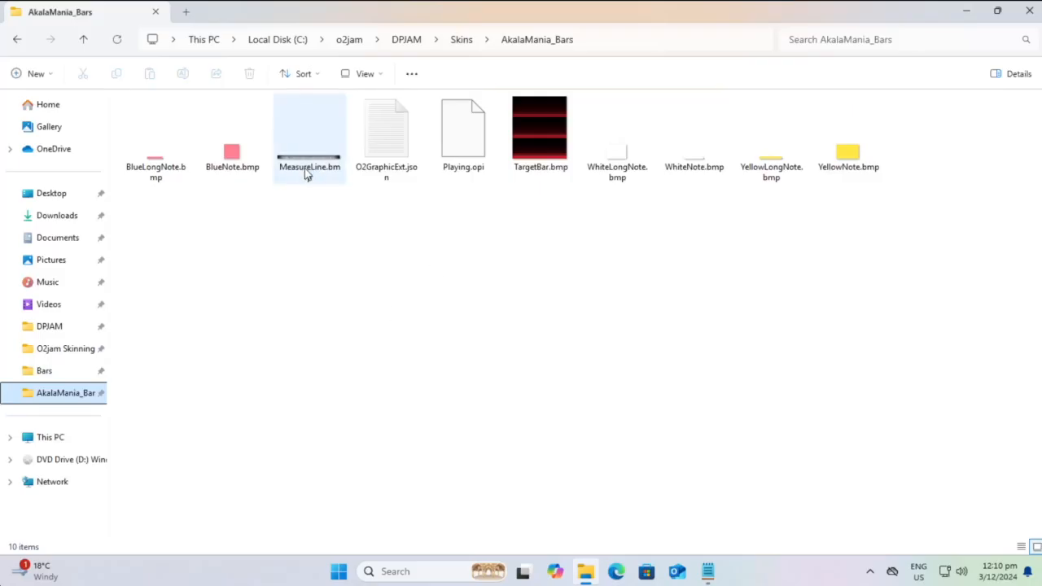
Step: Open MeasureLine.bmp from the AkalaMania_Bars skin folder and magnify it to 600%
double_click(313, 161)
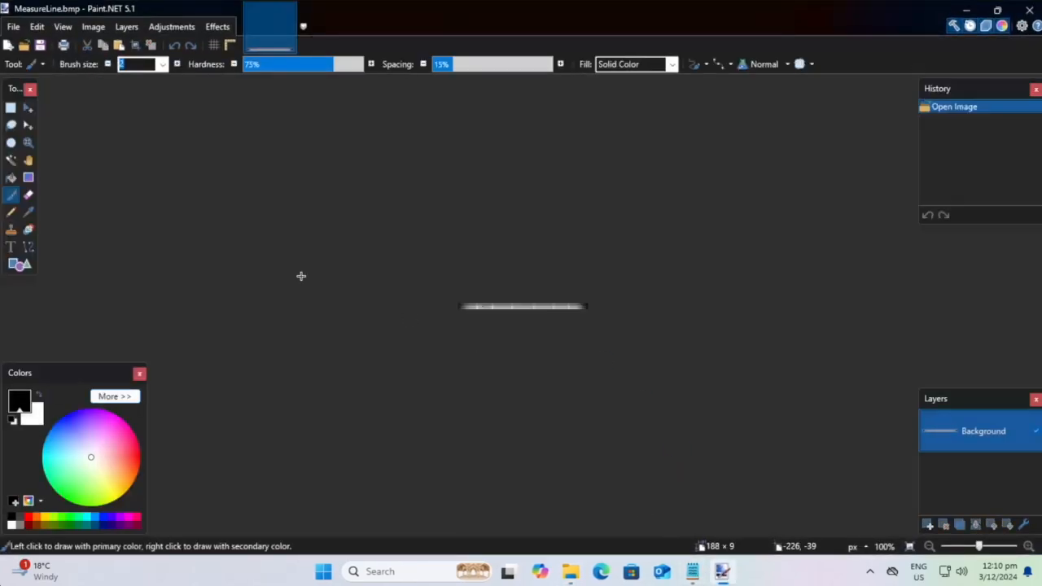
click(29, 146)
click(516, 313)
click(515, 313)
click(516, 313)
click(516, 313)
click(515, 313)
click(516, 312)
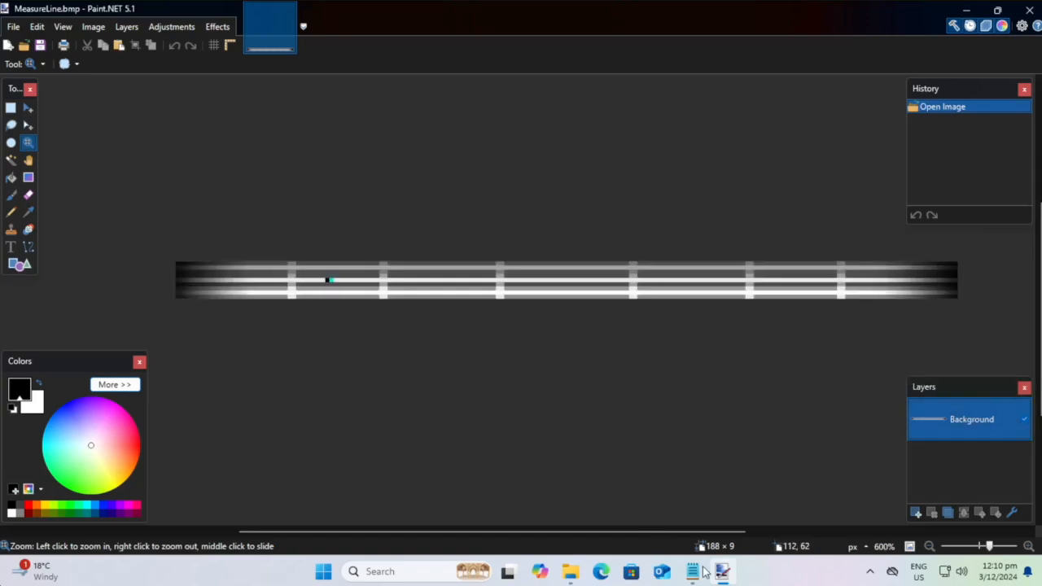
Step: Open screenshot.png from the O2jam Skinning folder to check the reference playfield, and return to MeasureLine.bmp
click(722, 571)
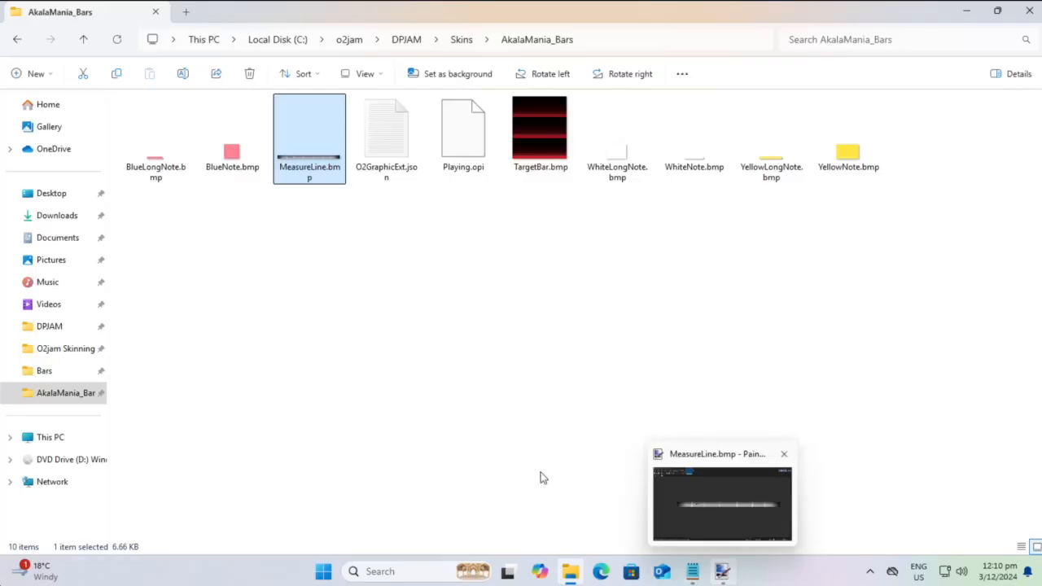
click(52, 215)
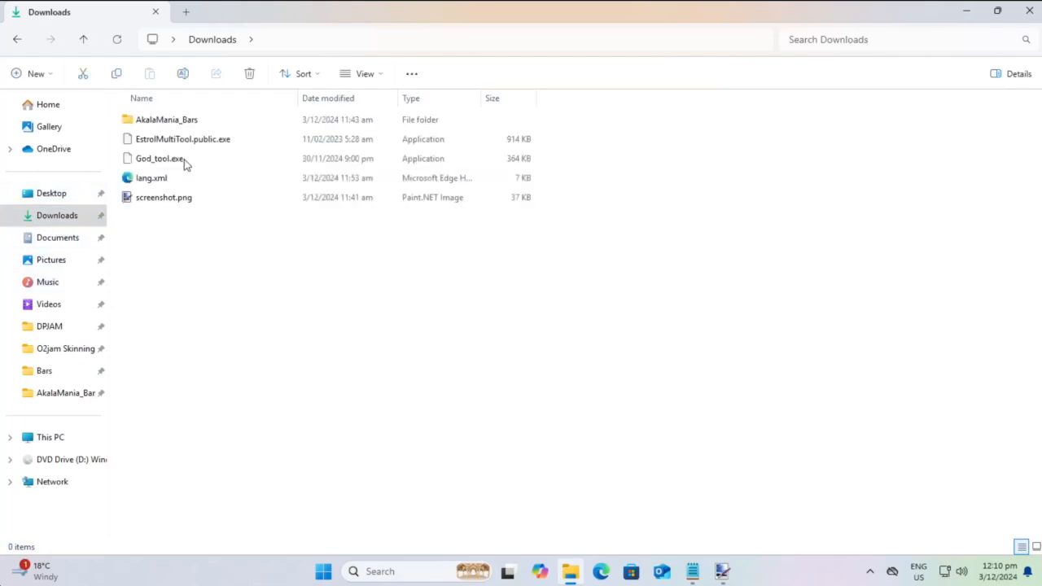
double_click(181, 197)
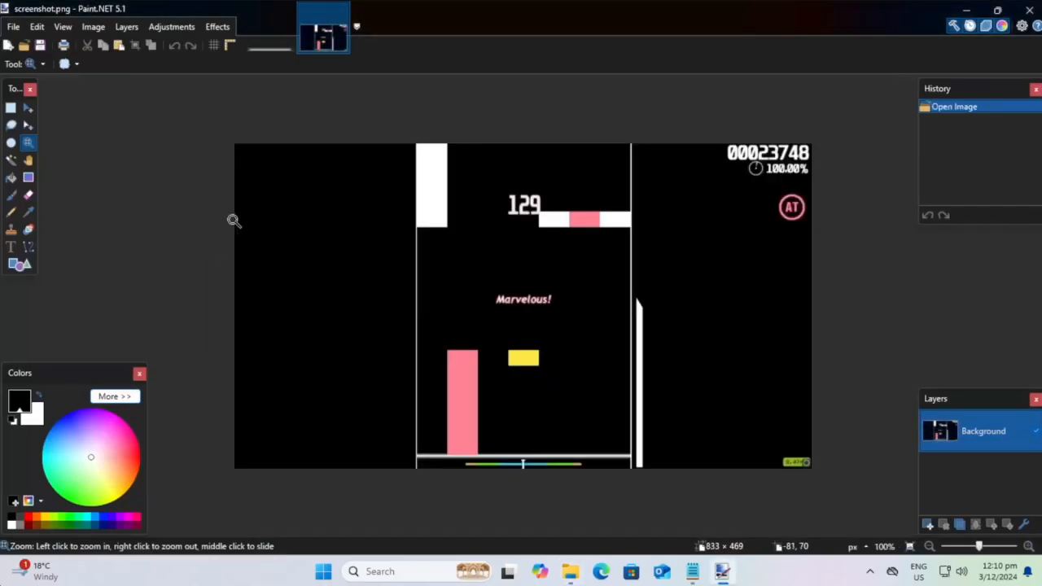
click(693, 571)
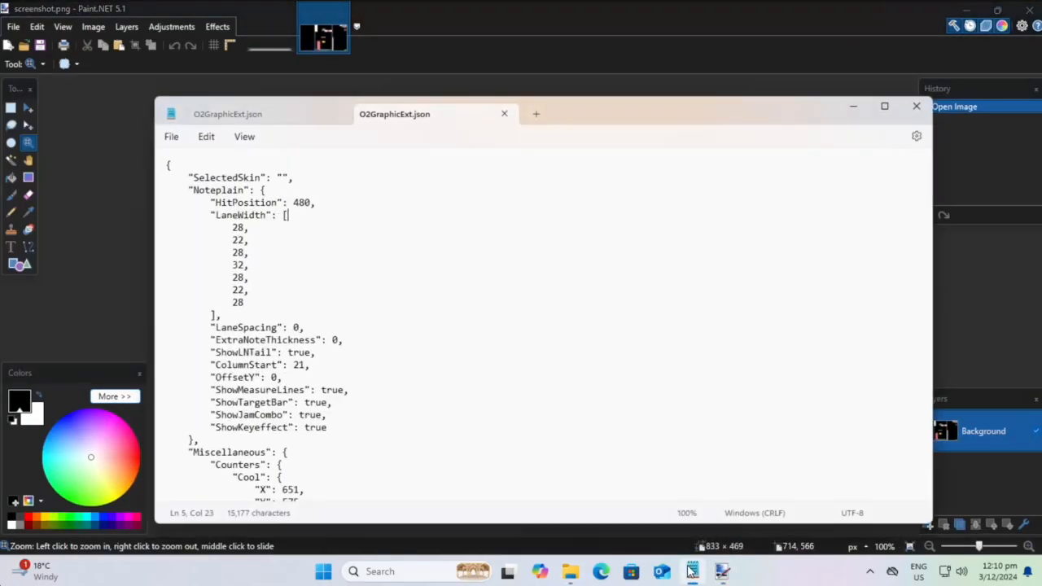
click(571, 572)
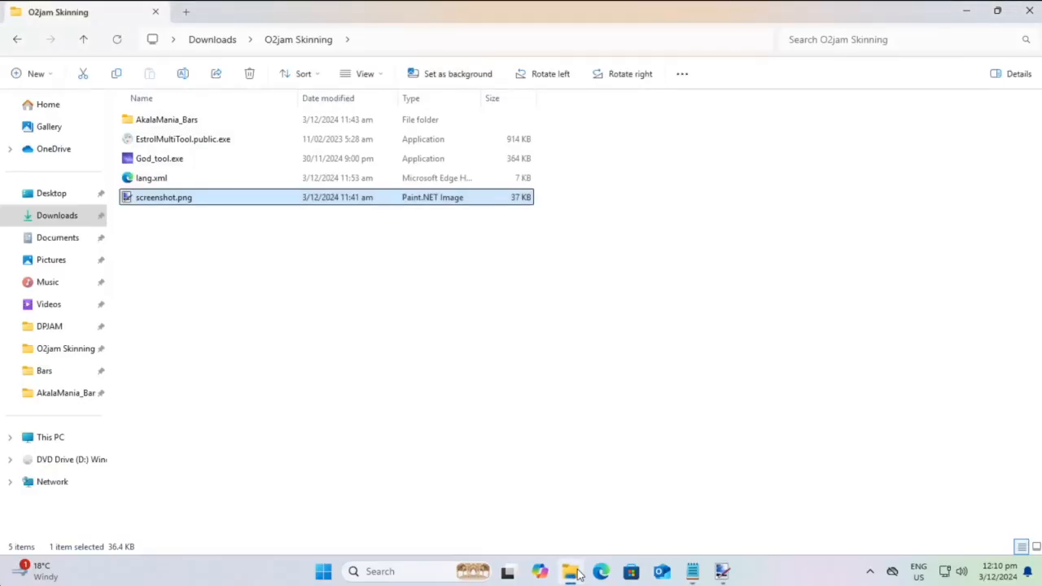
click(692, 571)
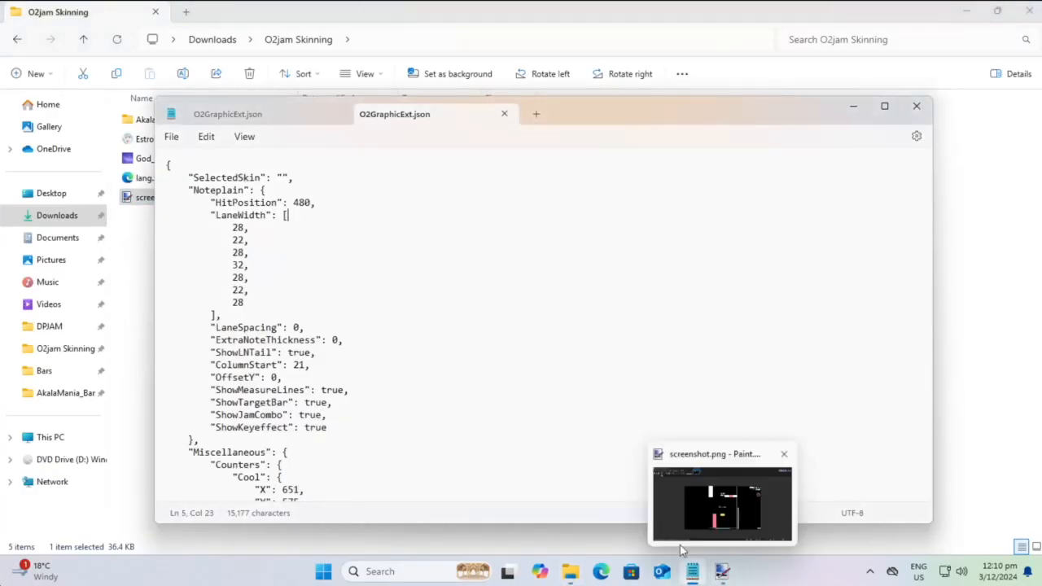
click(723, 572)
key(ctrl+Tab)
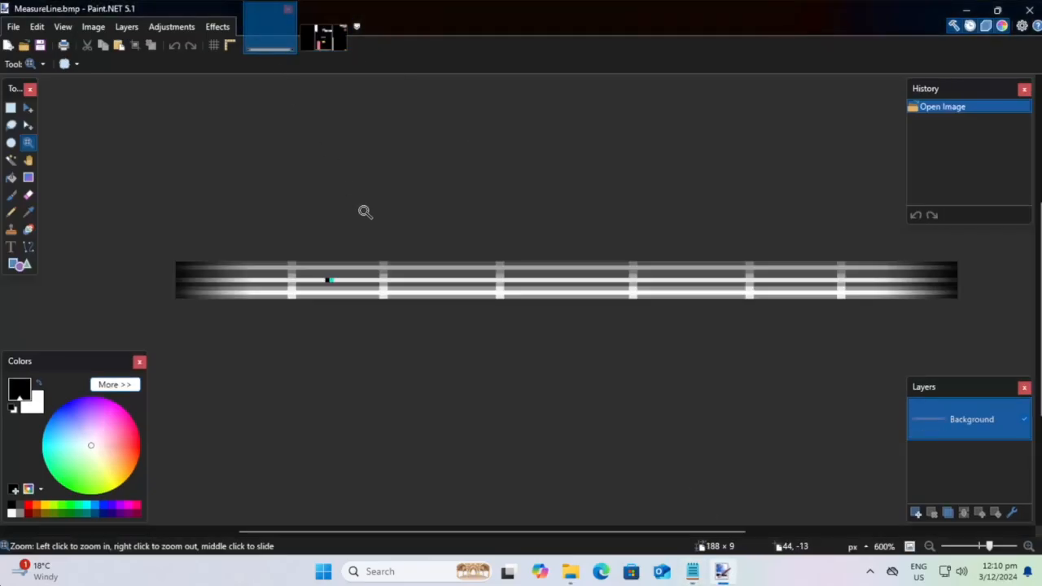
Step: Select the entire MeasureLine.bmp image, fill it with black, deselect and save the file
click(10, 107)
drag(185, 252, 945, 342)
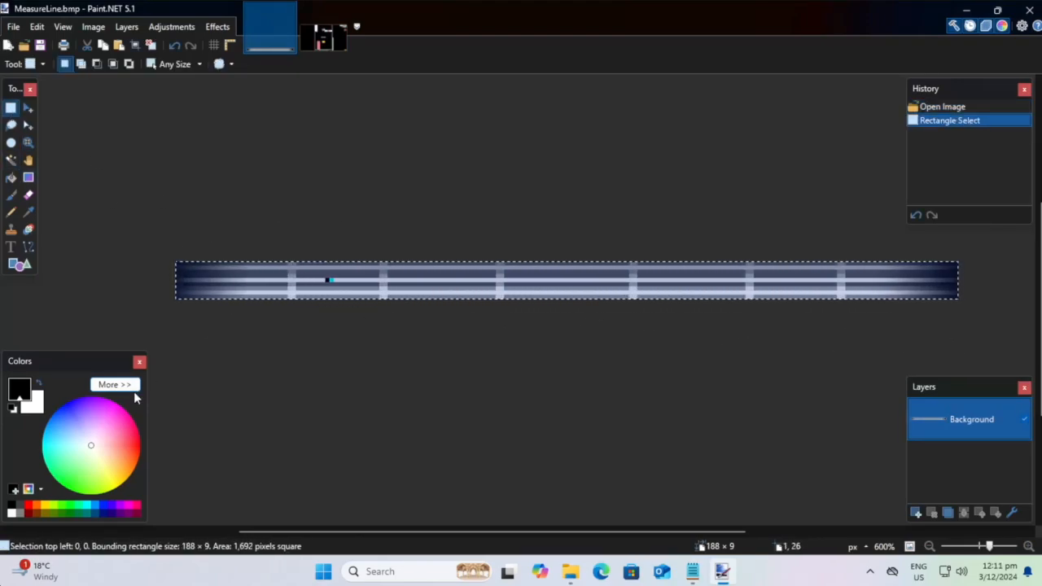
key(BackSpace)
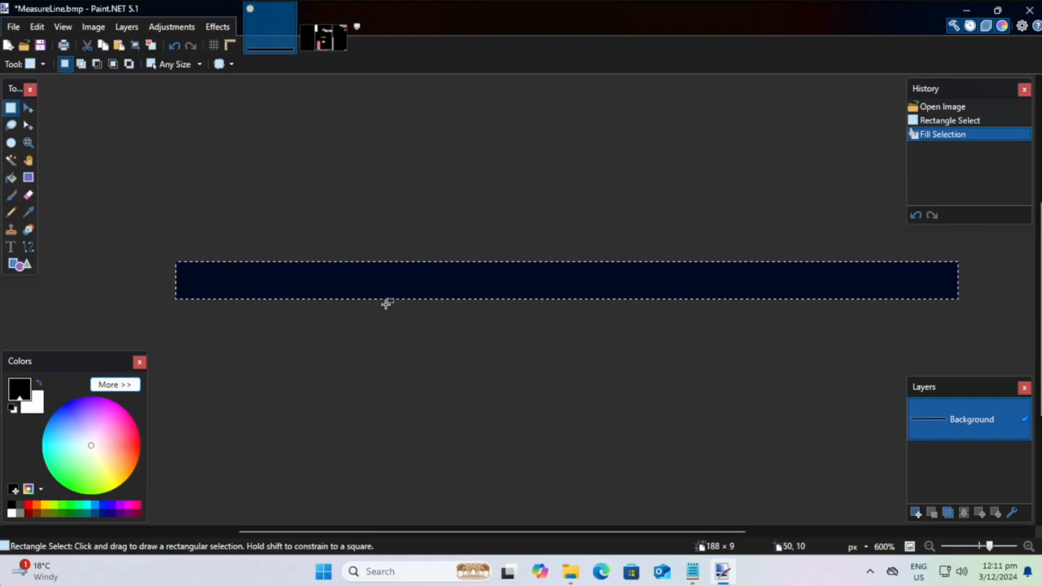
click(333, 382)
key(ctrl+s)
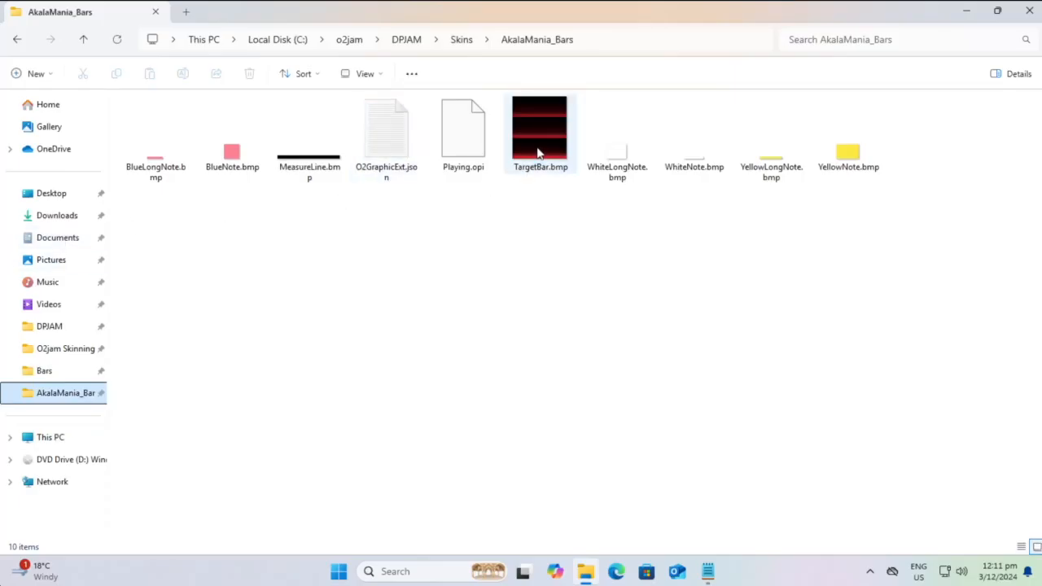
Step: Open TargetBar.bmp from the skin folder and magnify it to 300%
double_click(537, 152)
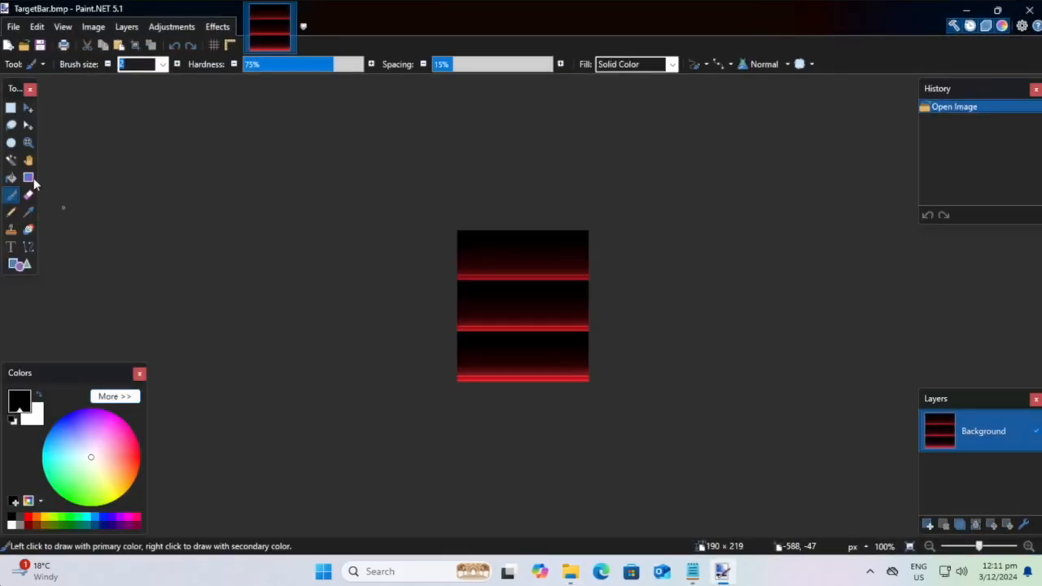
click(28, 143)
click(550, 354)
click(548, 350)
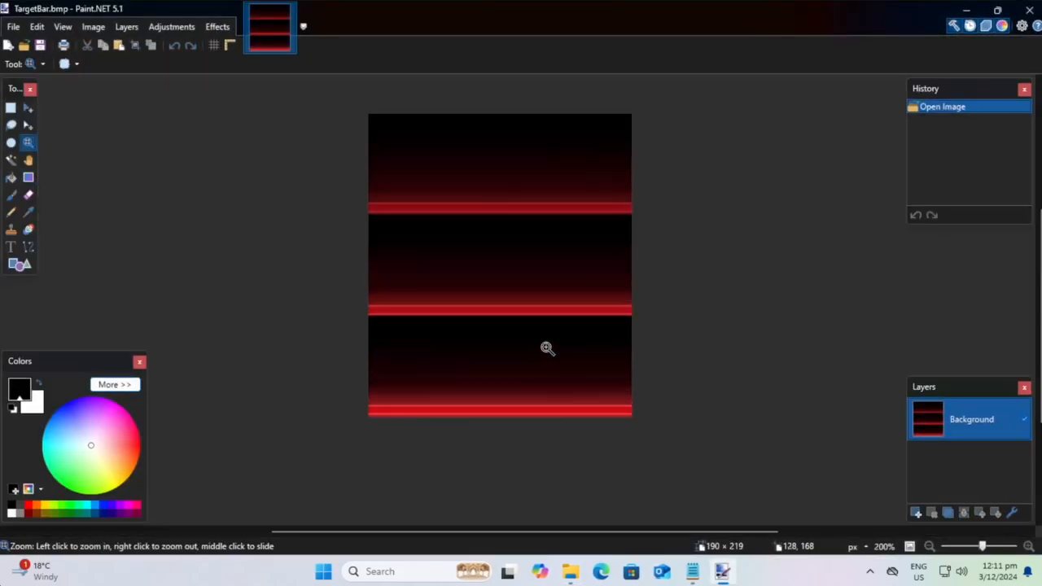
click(526, 339)
drag(492, 227, 453, 256)
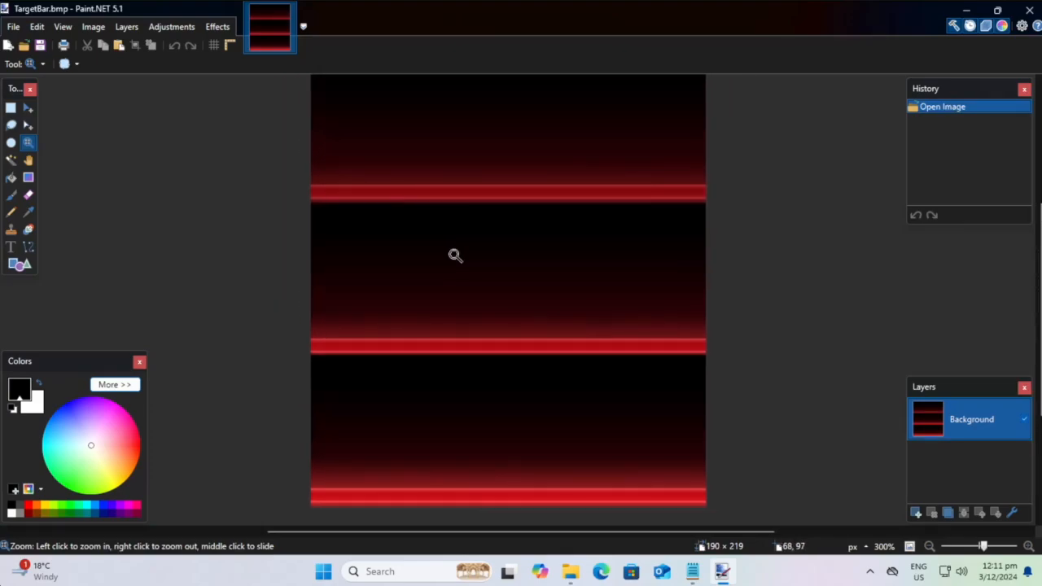
Step: Open the AkalaMania_Bars source folder inside O2jam Skinning in Downloads
click(570, 571)
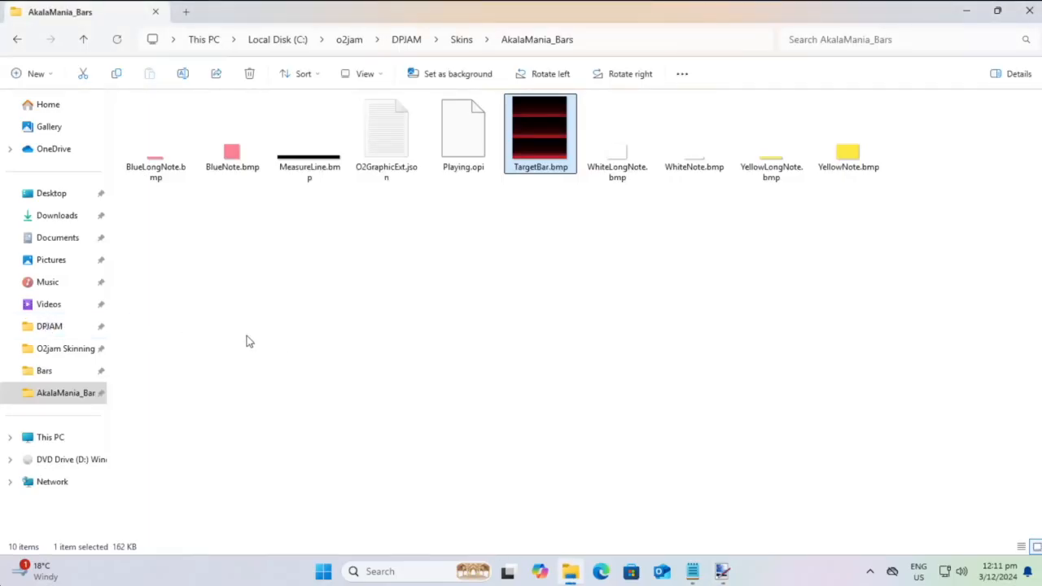
click(50, 243)
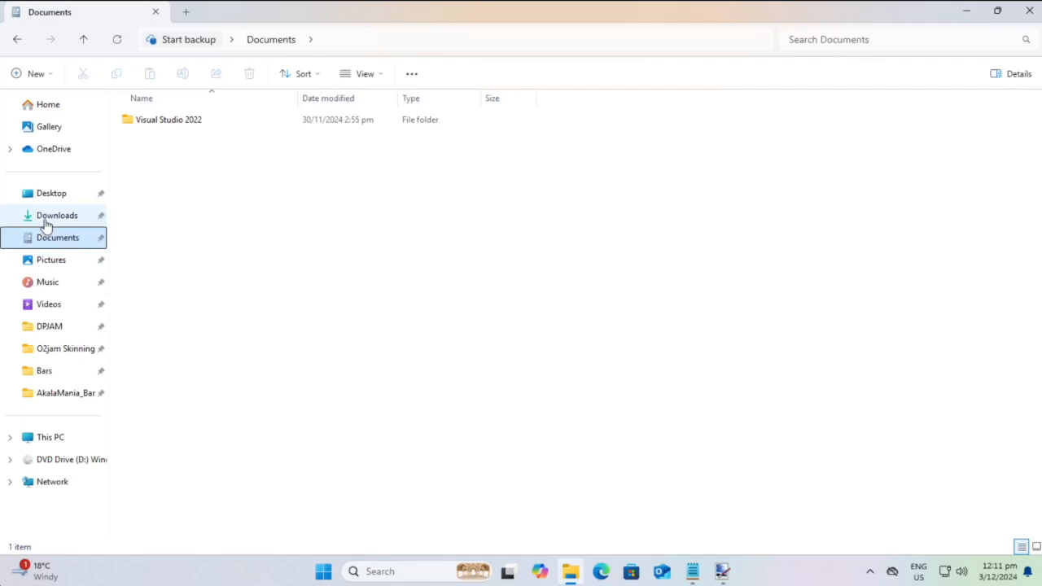
click(46, 219)
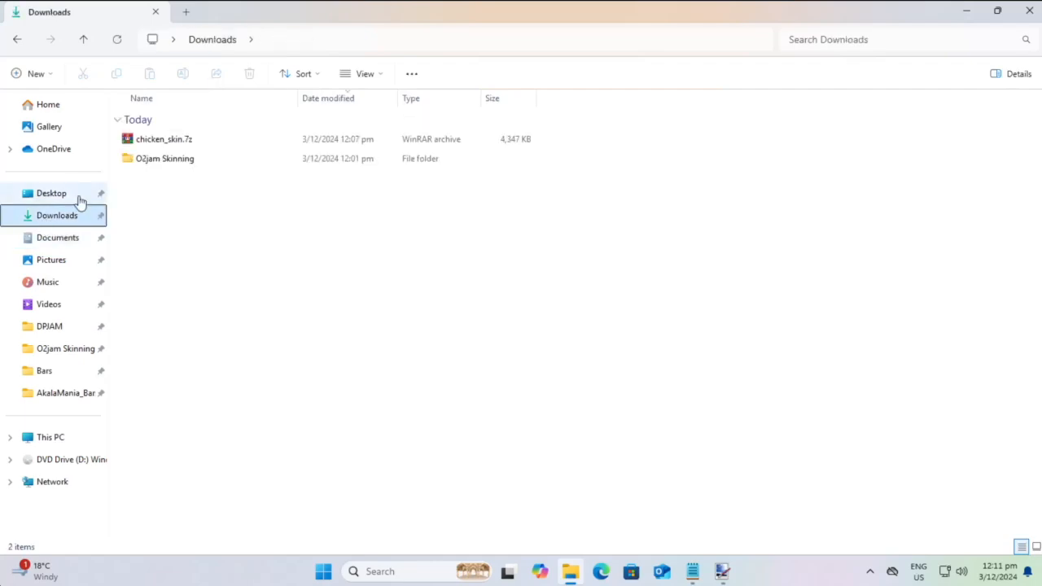
right_click(189, 141)
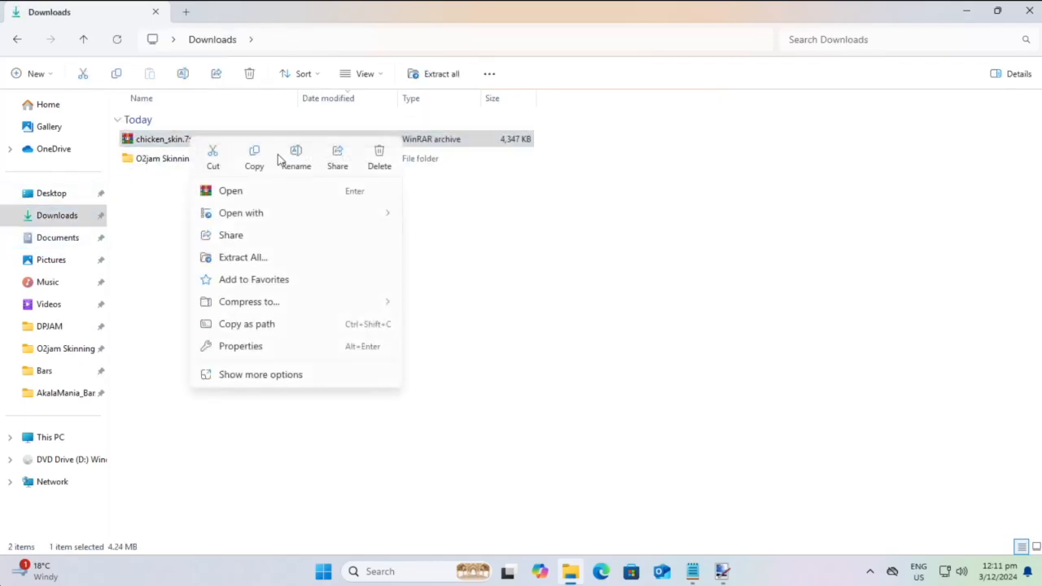
double_click(163, 158)
double_click(173, 120)
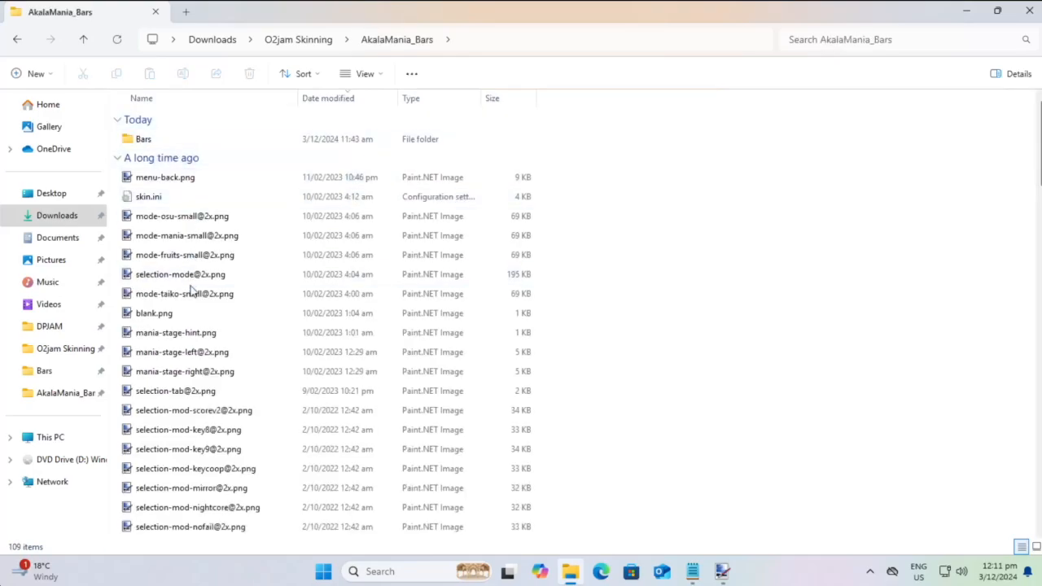
Step: Look through the source skin's images for the stage hint and open mania-stage-hint.png
scroll(172, 279, down, 6)
scroll(173, 279, up, 5)
scroll(172, 279, down, 12)
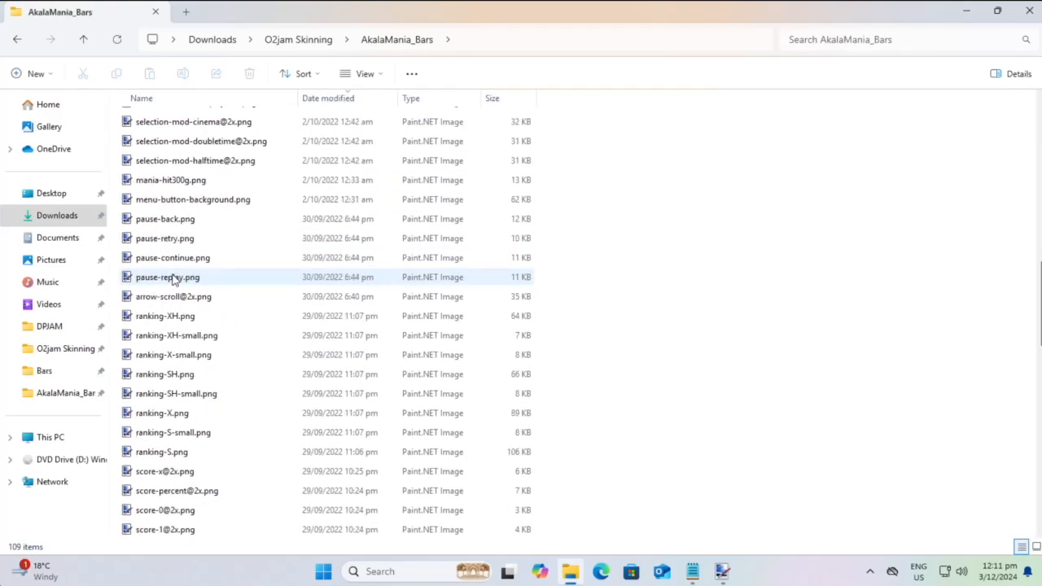
scroll(172, 280, up, 4)
scroll(173, 279, down, 15)
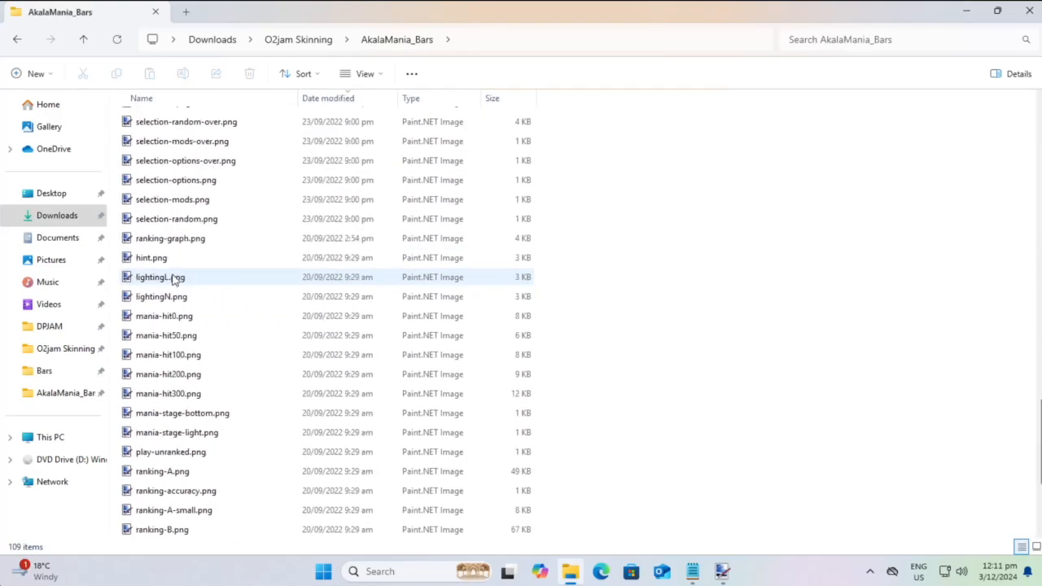
scroll(173, 279, up, 13)
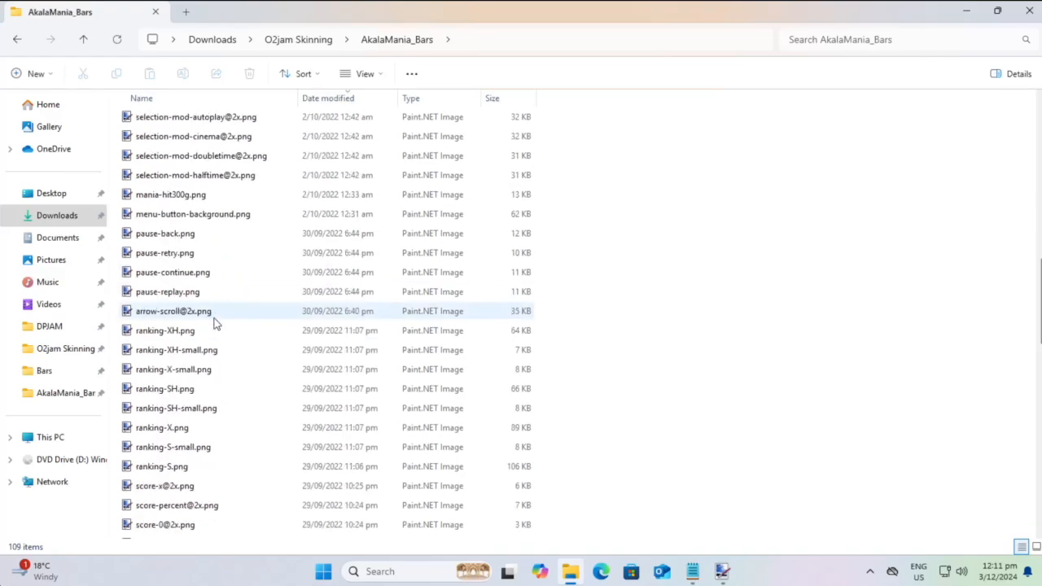
scroll(173, 280, up, 5)
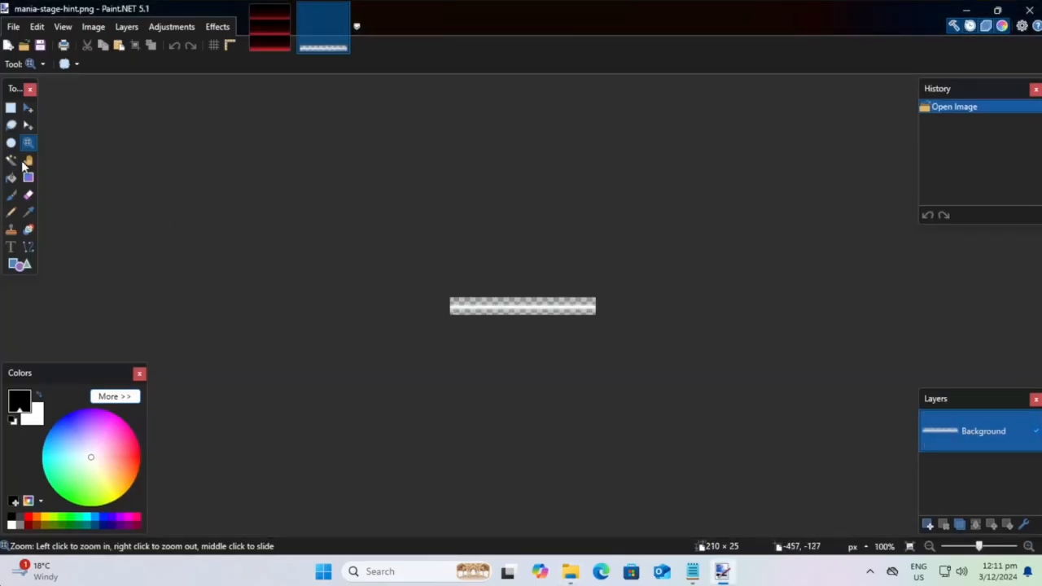
Step: Examine the horizontal line in mania-stage-hint.png up close
click(512, 305)
click(512, 305)
click(531, 309)
click(531, 310)
drag(531, 310, 517, 274)
click(503, 283)
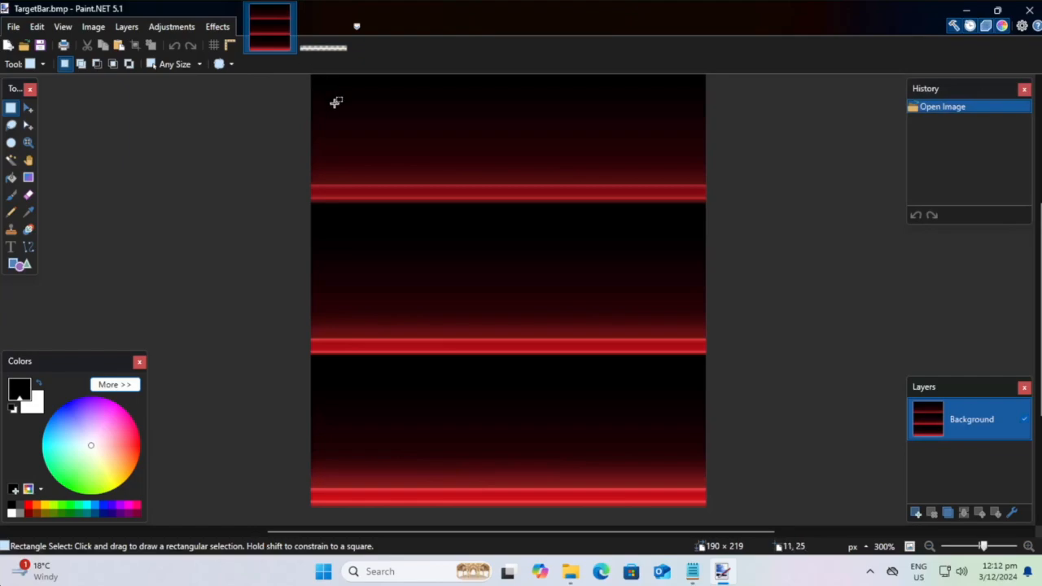
Step: Copy the white line from the stage hint image and paste it onto a new layer in TargetBar.bmp, keeping the canvas size
click(915, 513)
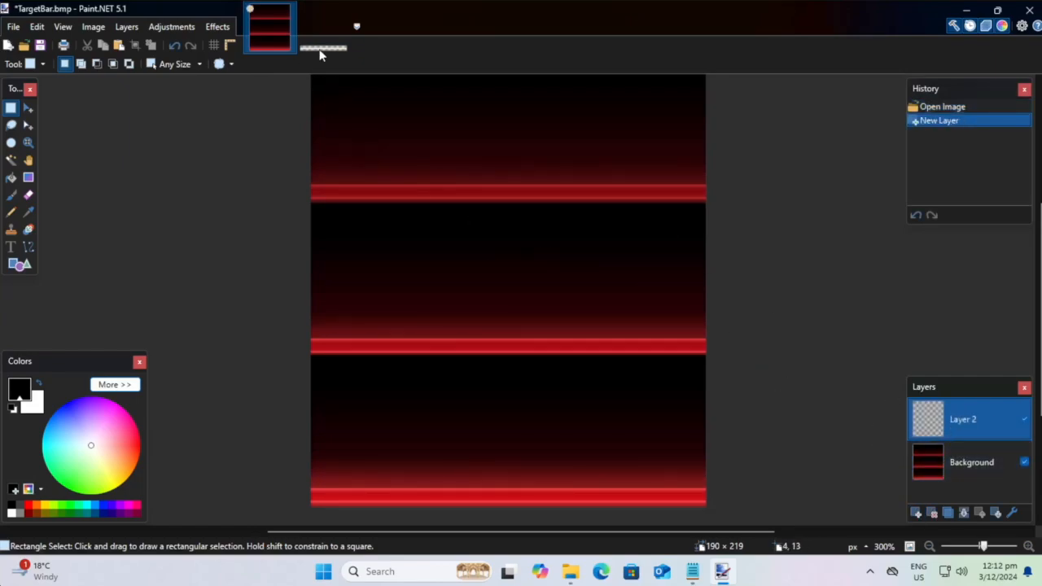
click(319, 49)
drag(144, 212, 921, 334)
click(276, 40)
key(ctrl+v)
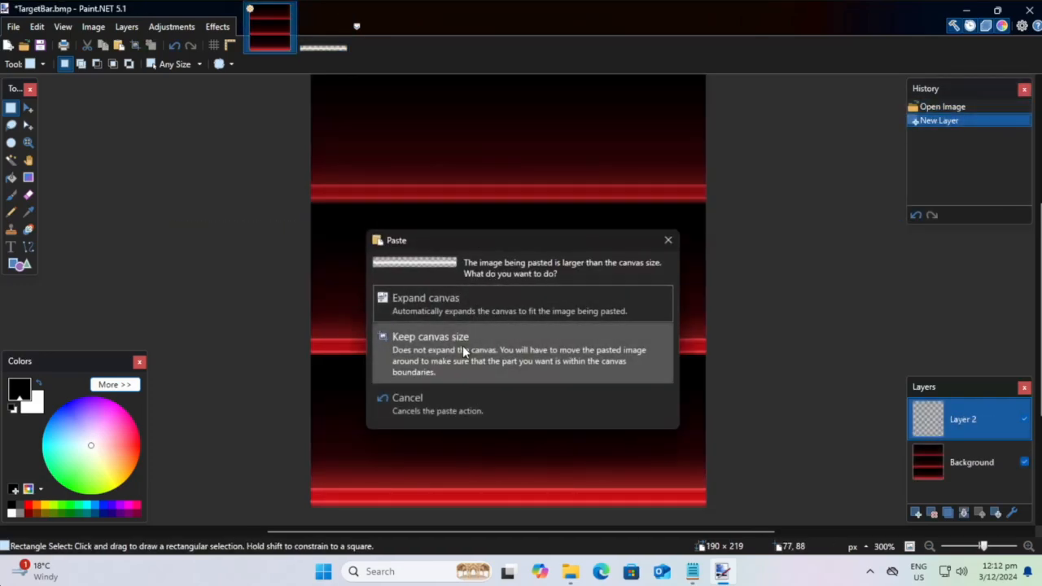
click(462, 346)
Step: Place the pasted white line over the uppermost red bar and scale it to 190 × 23 pixels, matching the canvas width
drag(596, 102, 597, 194)
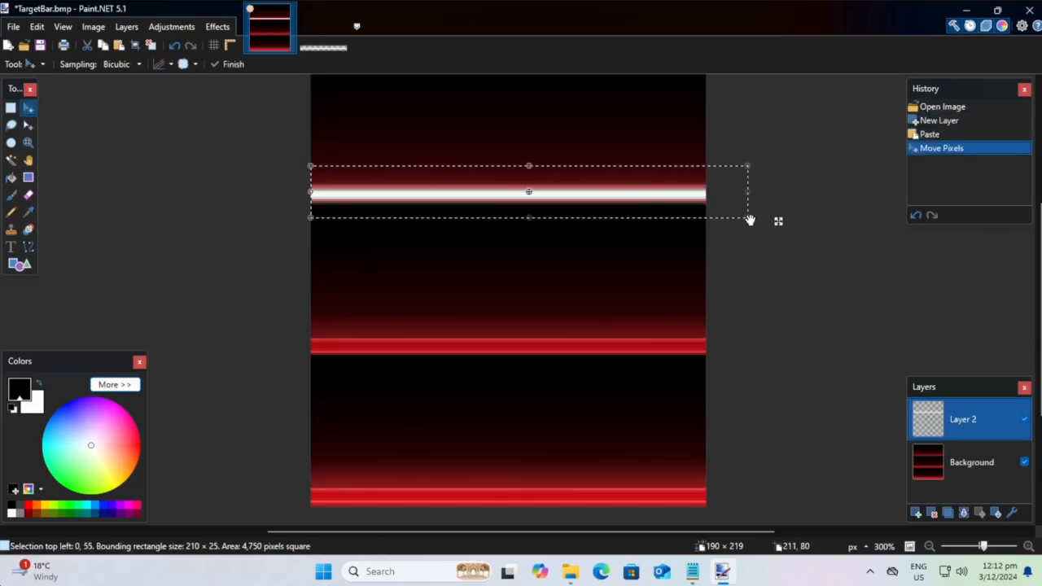
drag(750, 220, 738, 217)
drag(581, 182, 582, 184)
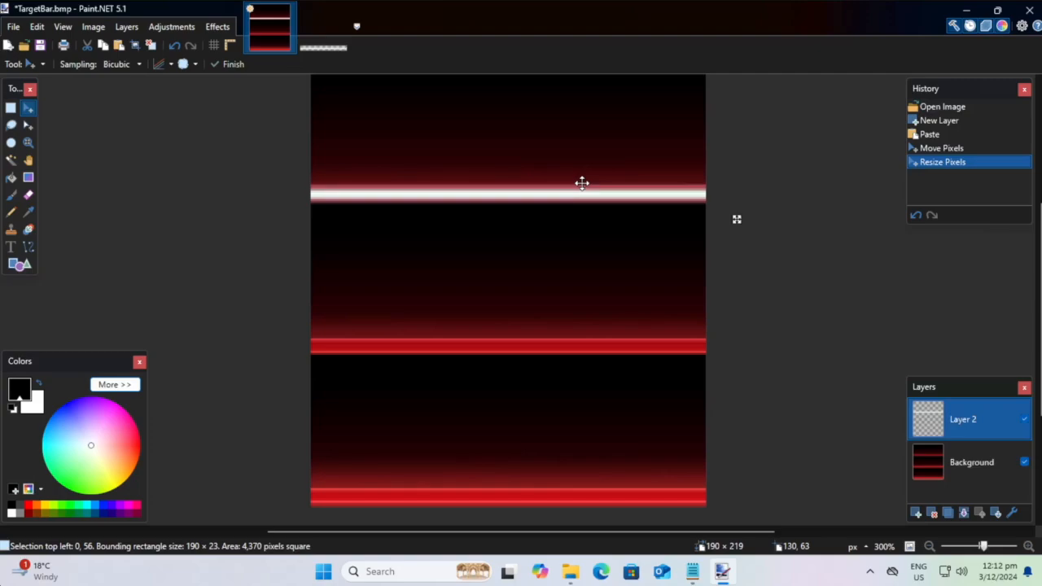
key(Up)
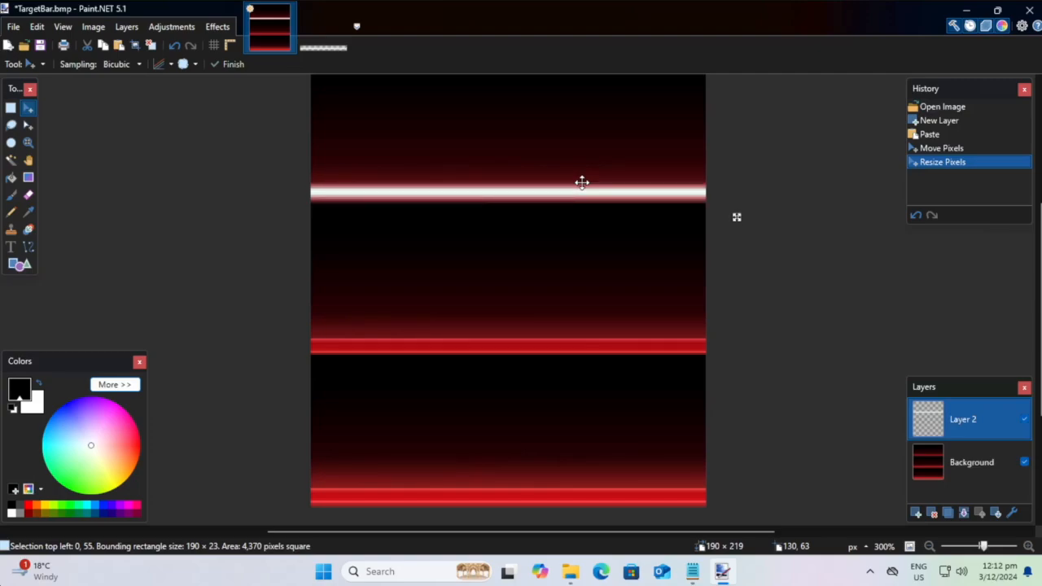
key(Down)
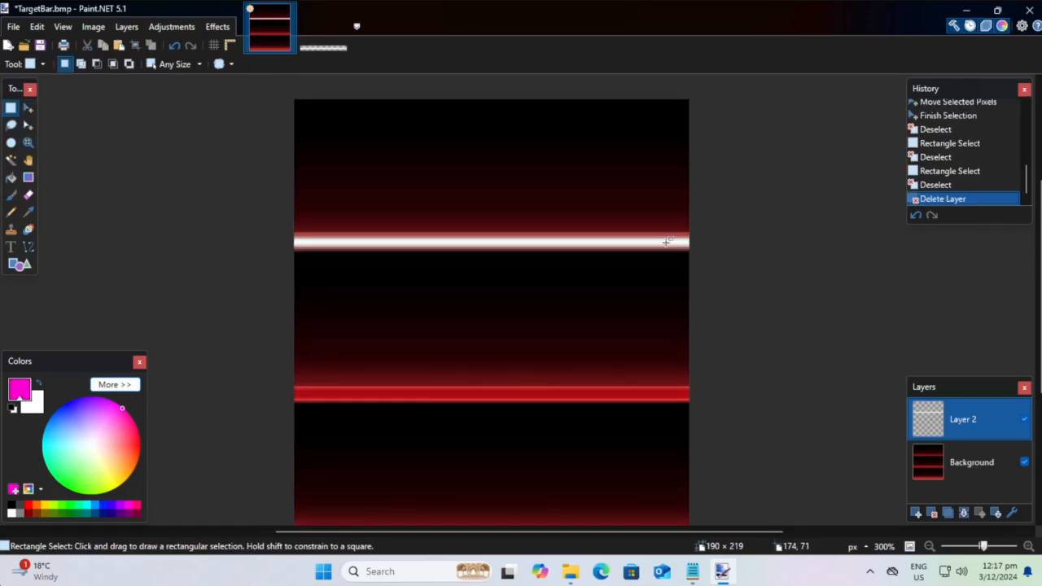
Step: Select the uppermost 190 × 73 pixel frame and fill it with magenta on a new layer as a position guide
drag(281, 97, 759, 249)
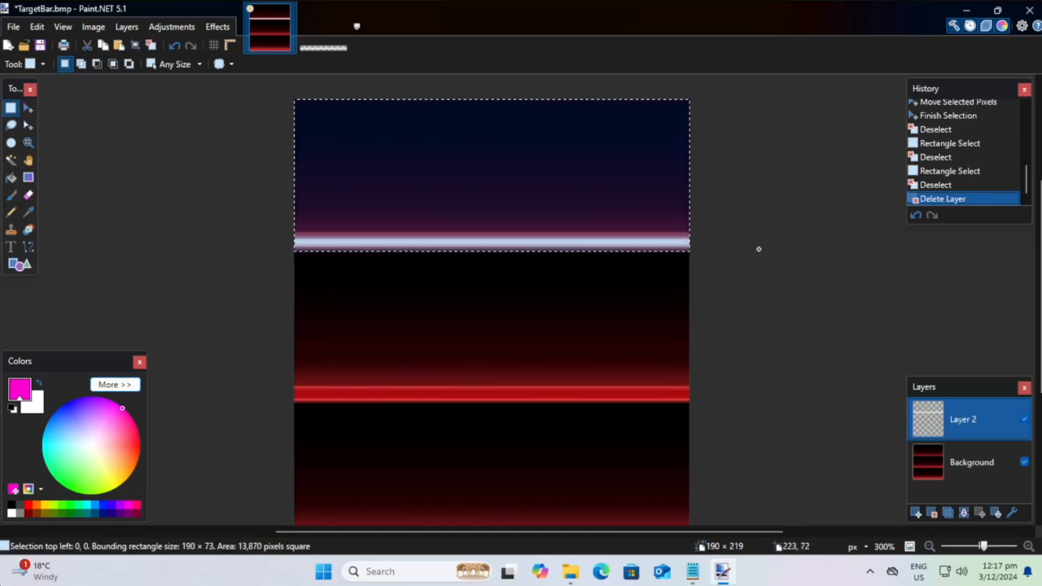
drag(759, 249, 759, 249)
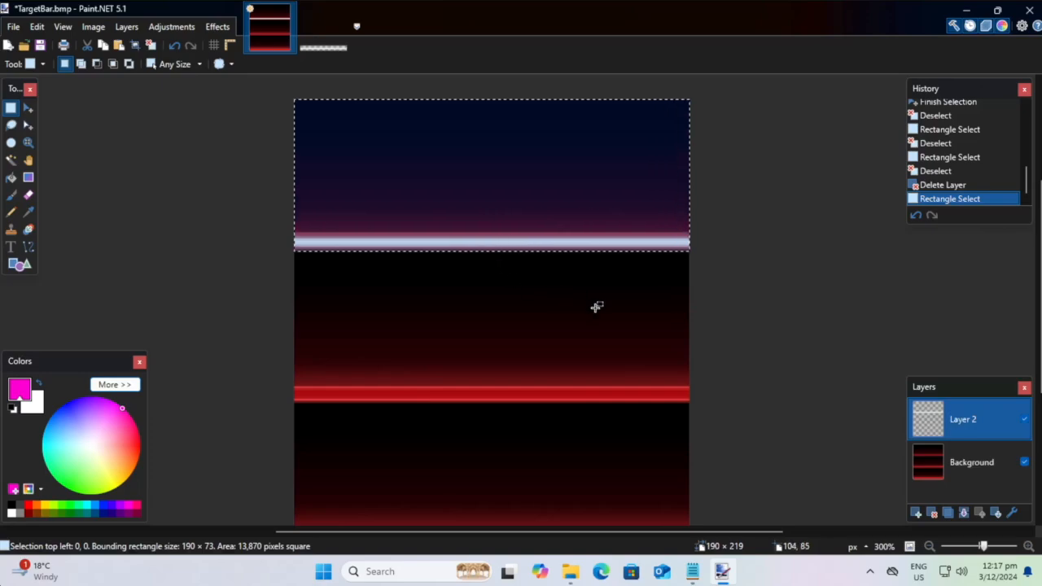
key(super)
key(super)
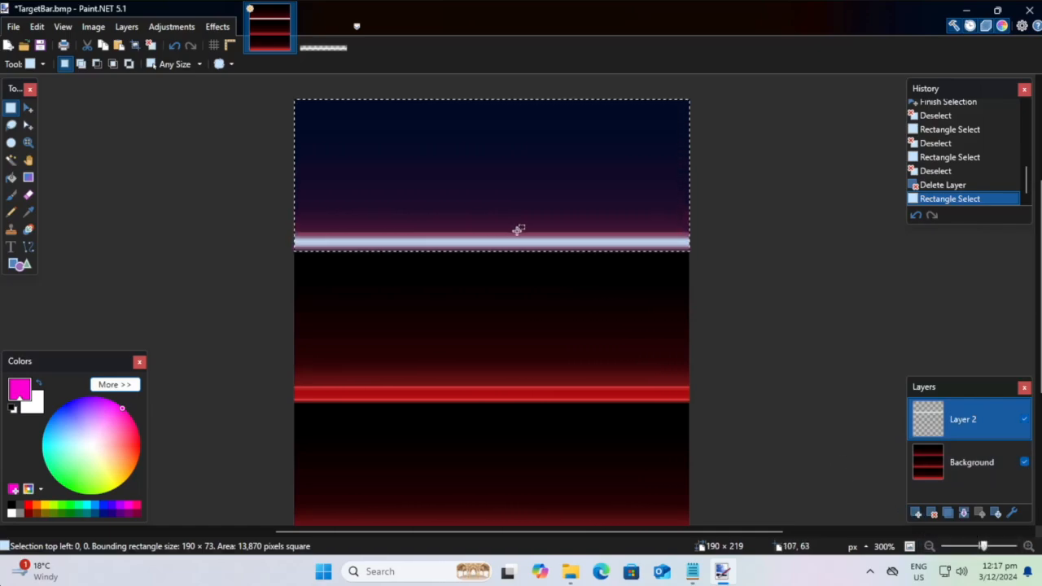
click(916, 513)
key(BackSpace)
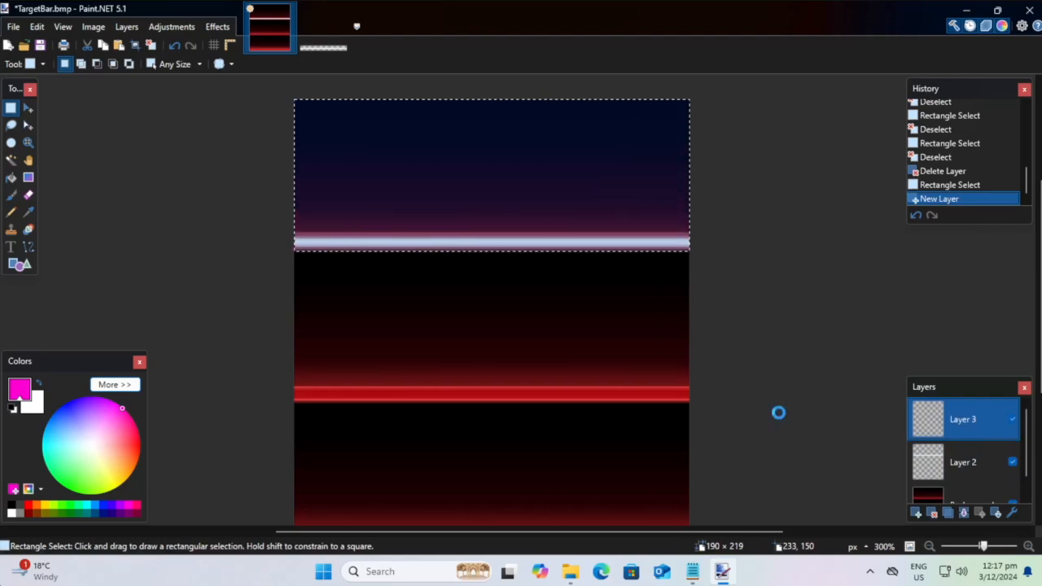
Step: Copy the selected frame of Layer 2, paste it on that layer and align it with the second frame at 0, 73
click(936, 462)
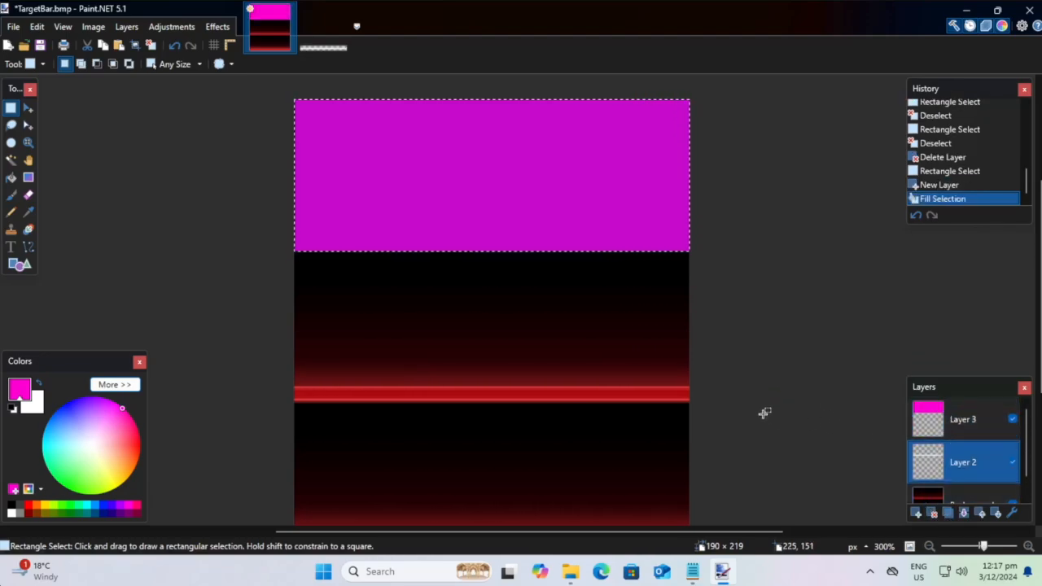
key(super)
key(super)
key(m)
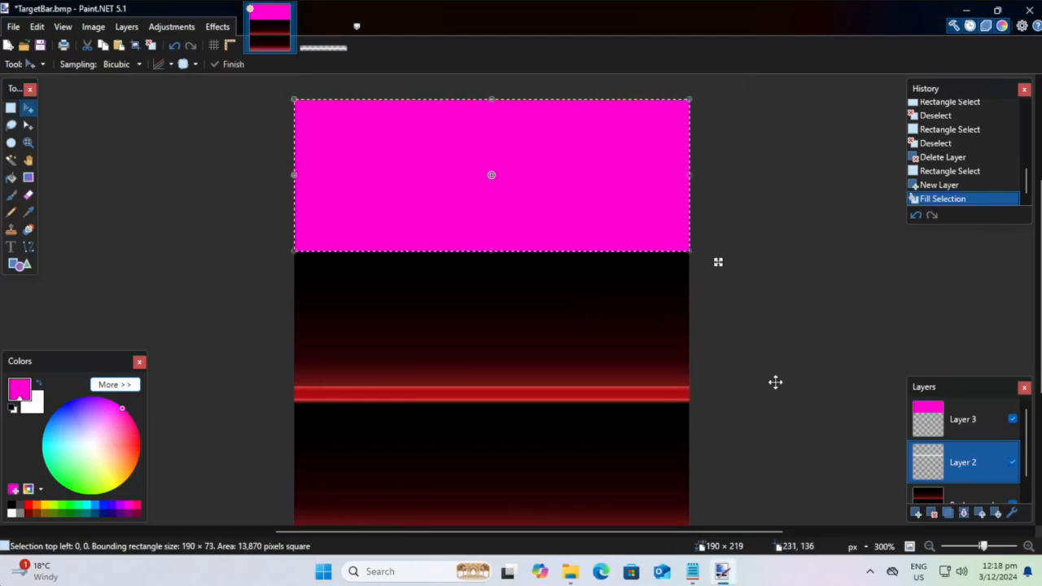
key(ctrl+v)
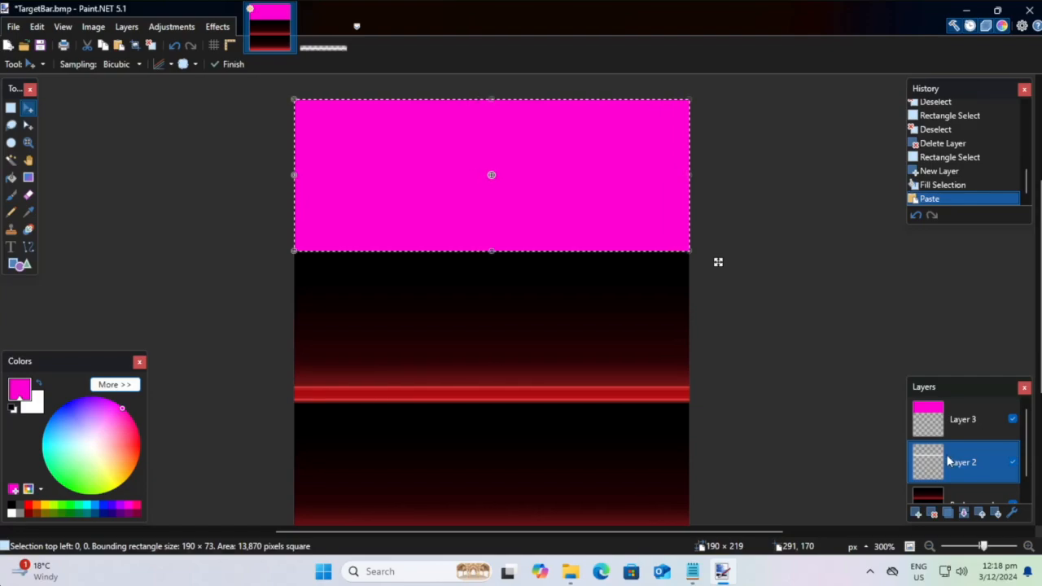
drag(551, 172, 554, 324)
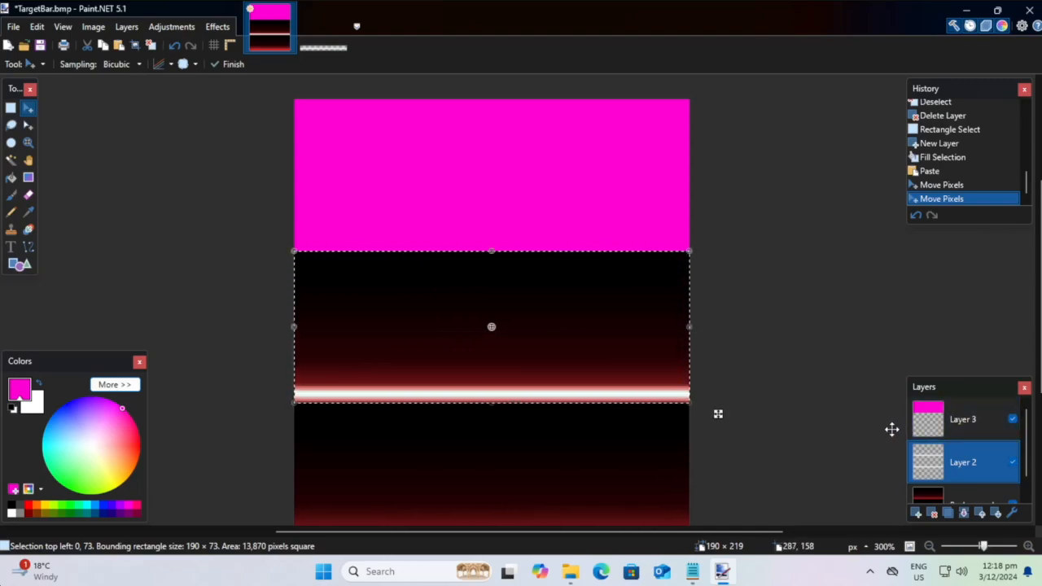
Step: Fill the second frame with magenta on Layer 3, and paste another line copy on Layer 2 over the third frame at 0, 146
click(930, 431)
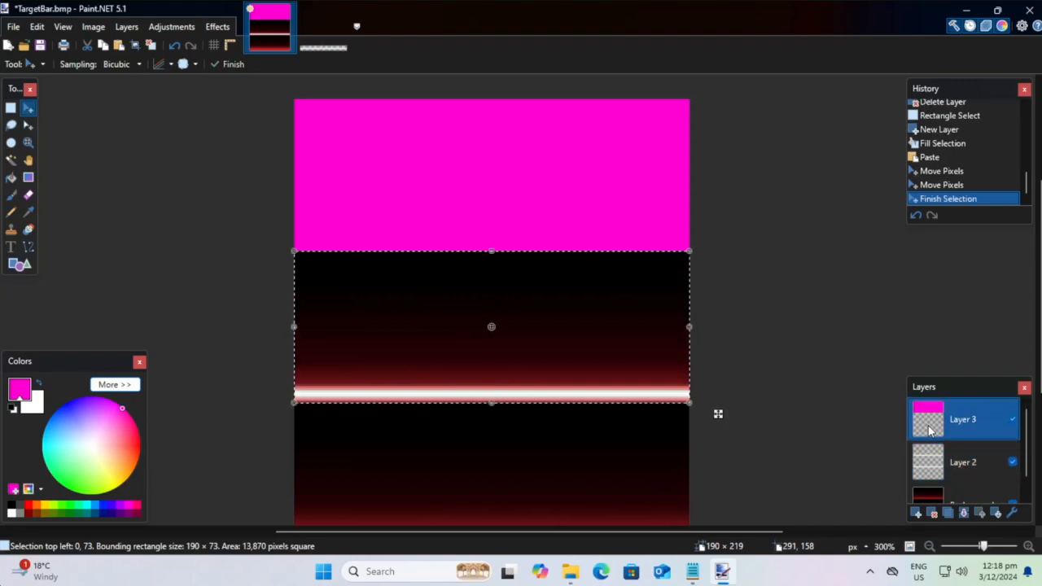
key(BackSpace)
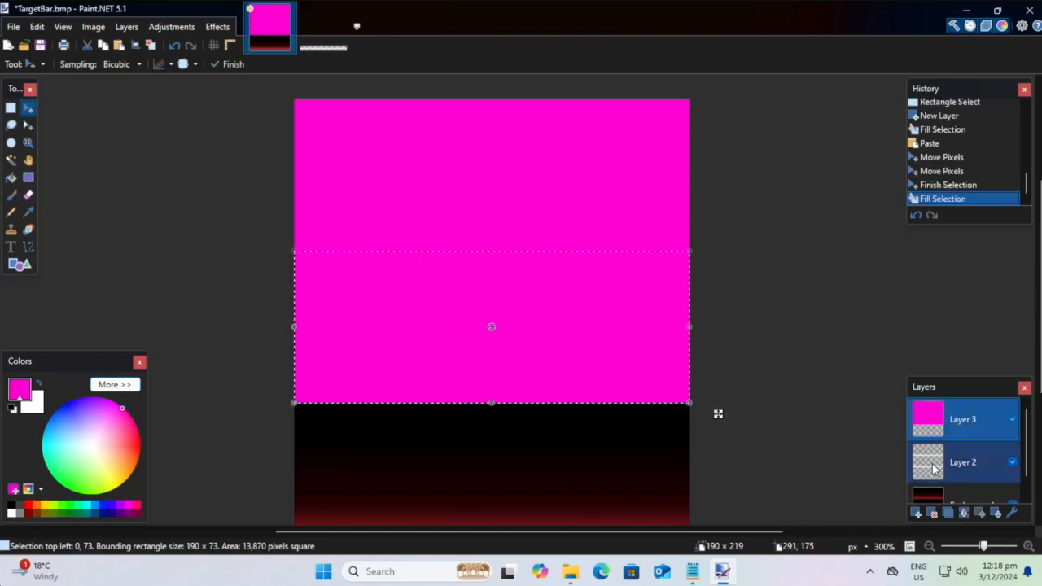
click(930, 462)
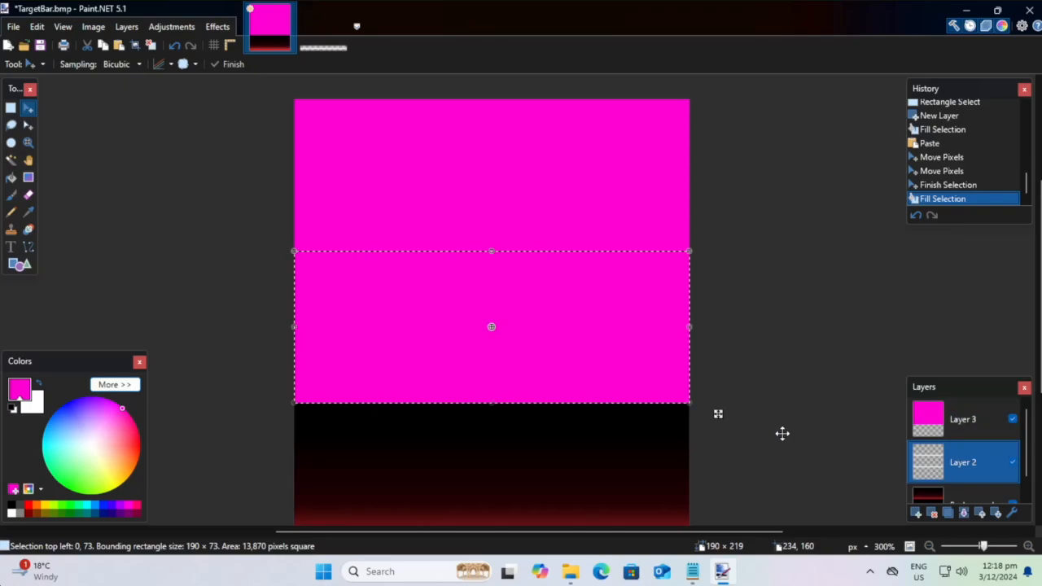
key(ctrl+v)
drag(566, 328, 565, 449)
scroll(761, 405, down, 3)
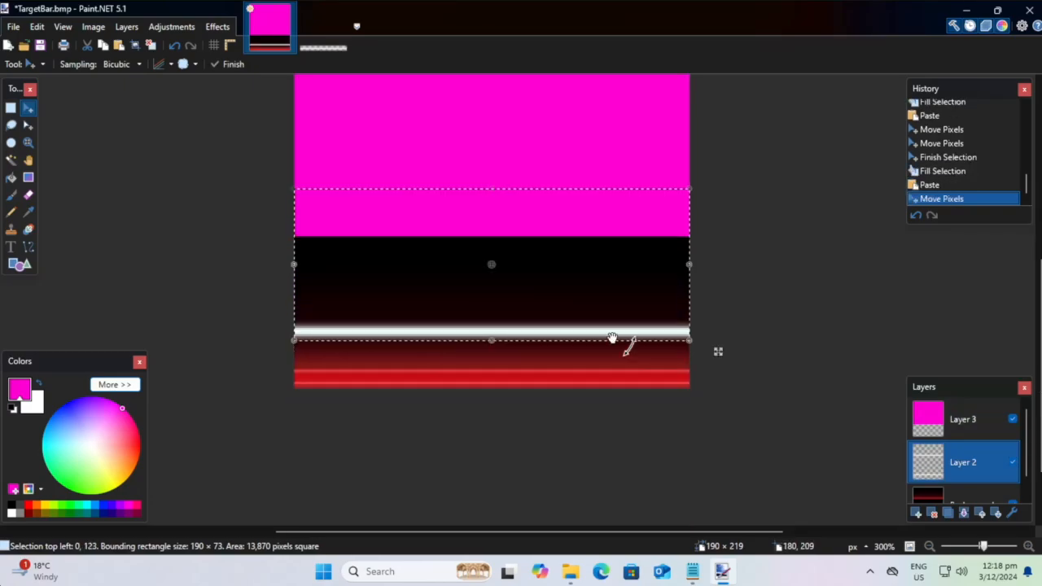
drag(592, 275, 590, 319)
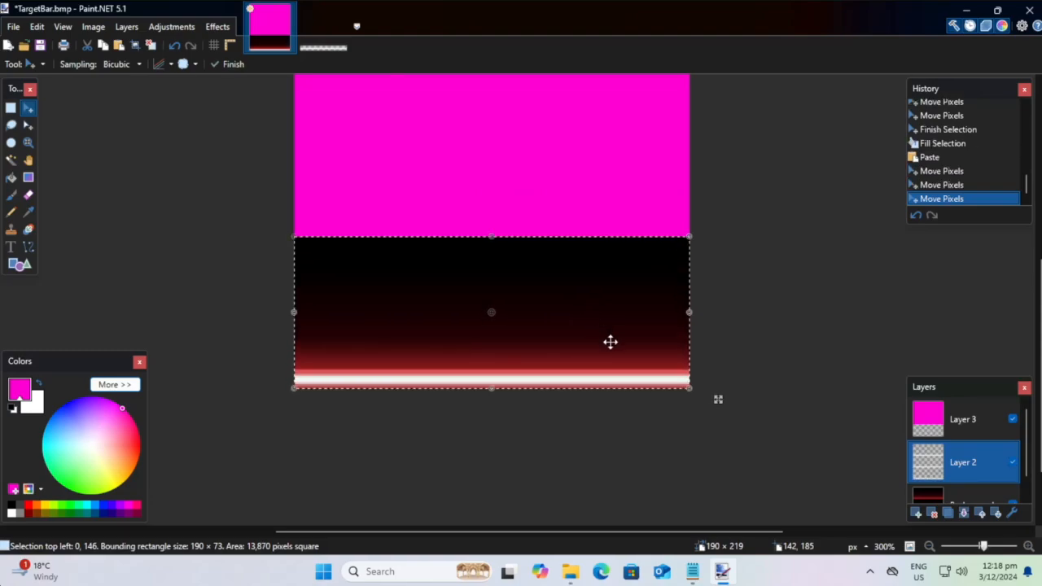
Step: Delete the magenta guide layer, Layer 3
click(956, 421)
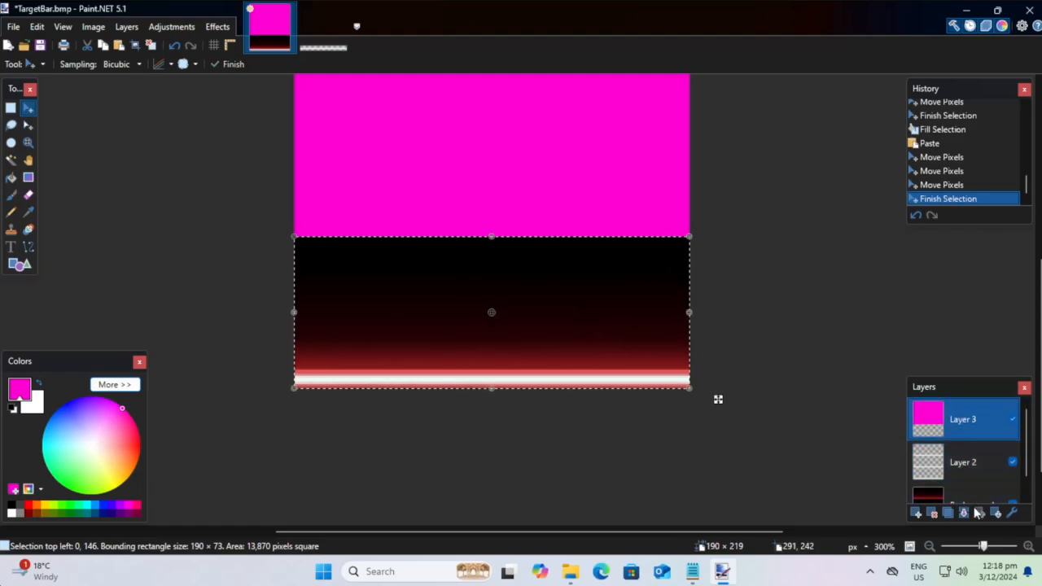
click(933, 514)
scroll(514, 321, up, 2)
scroll(498, 321, down, 2)
scroll(770, 402, up, 1)
Step: Fill the whole 190 × 219 Background layer with black (000000) and clear the selection
click(921, 471)
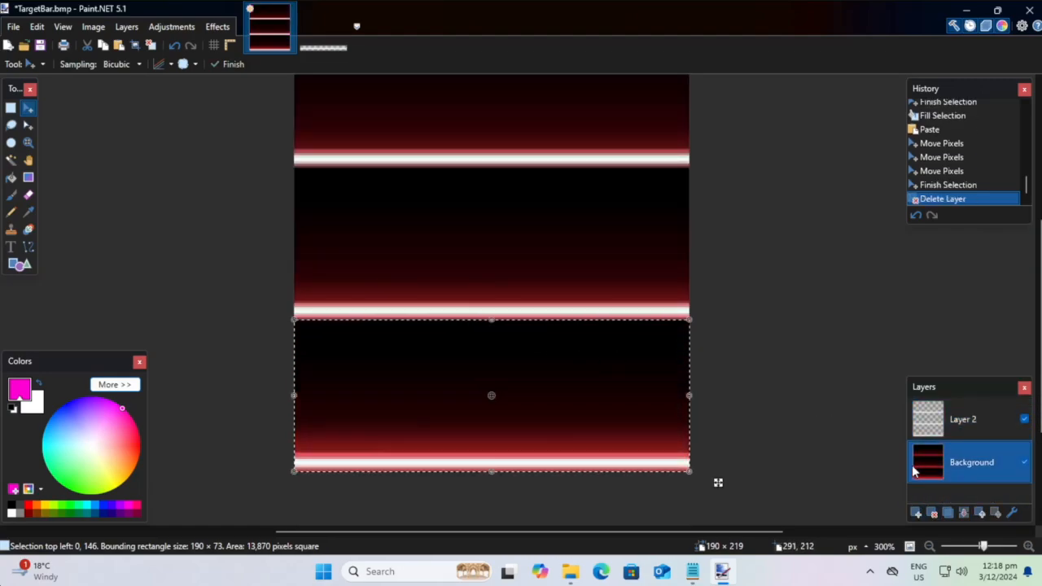
click(10, 108)
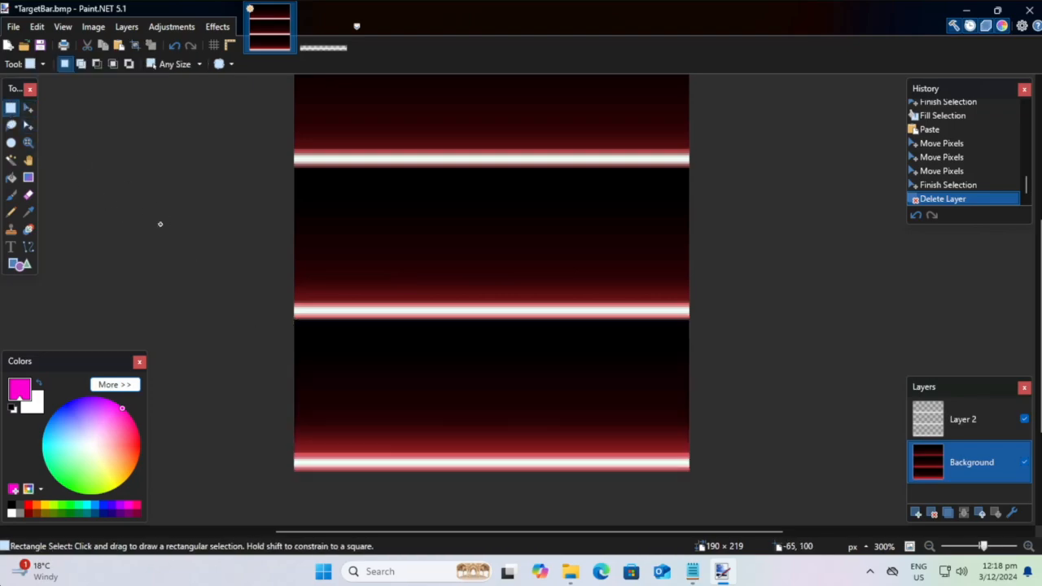
click(160, 223)
scroll(241, 212, up, 3)
drag(382, 329, 784, 393)
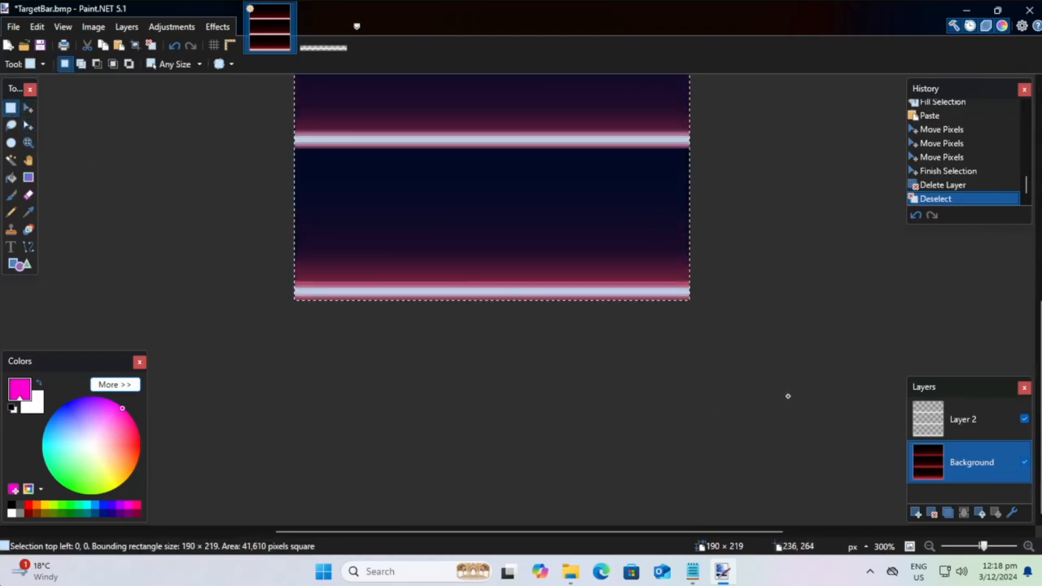
click(115, 385)
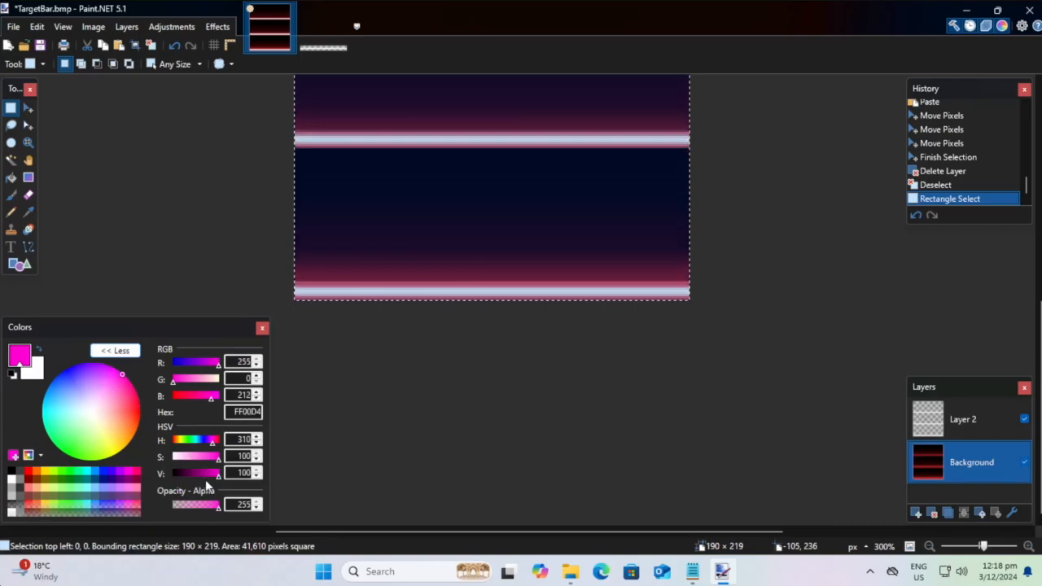
drag(204, 471, 172, 472)
key(BackSpace)
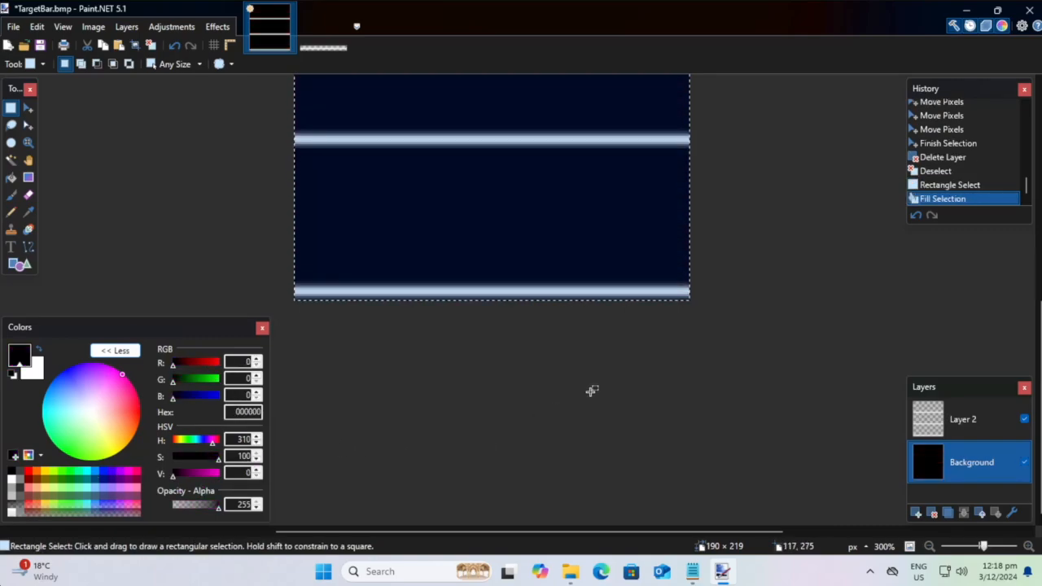
key(ctrl+d)
Step: Save the image as TargetBar.bmp in BMP format in the AkalaMania_Bars folder, replacing the existing file and flattening the layers
scroll(489, 285, up, 2)
scroll(487, 281, up, 1)
scroll(449, 210, down, 1)
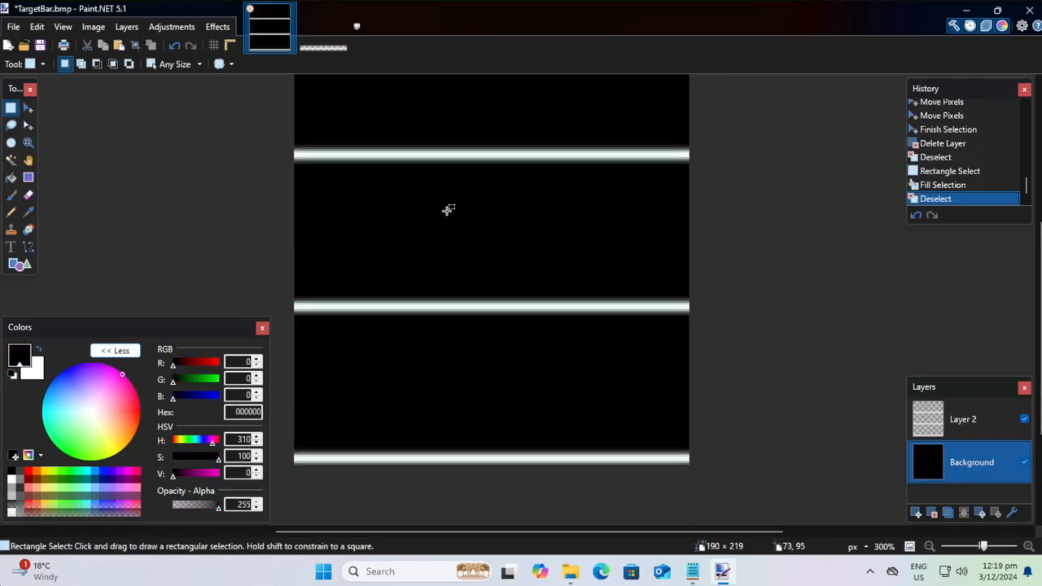
scroll(388, 196, up, 1)
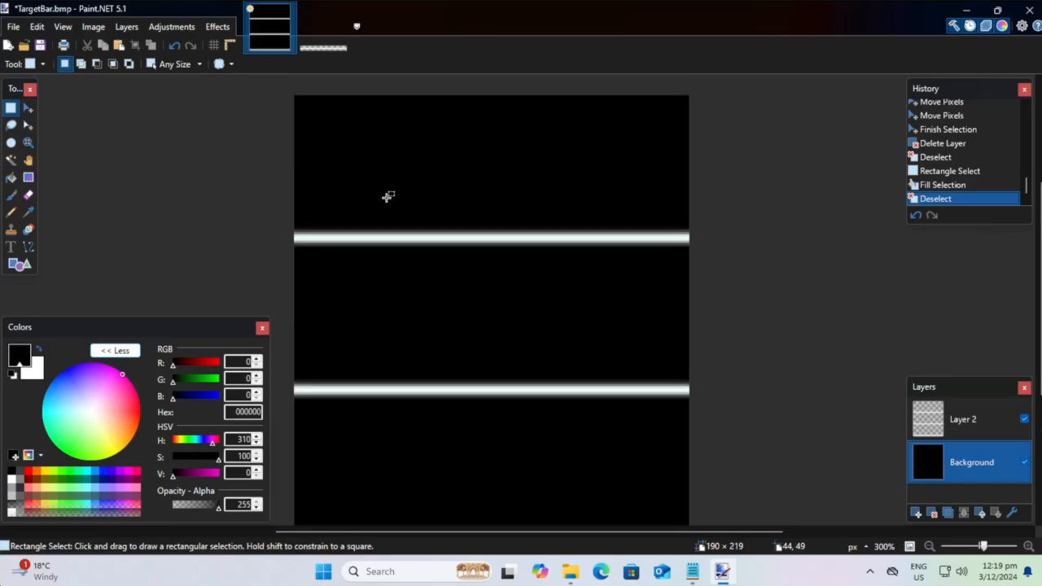
scroll(388, 196, down, 1)
click(13, 26)
click(33, 132)
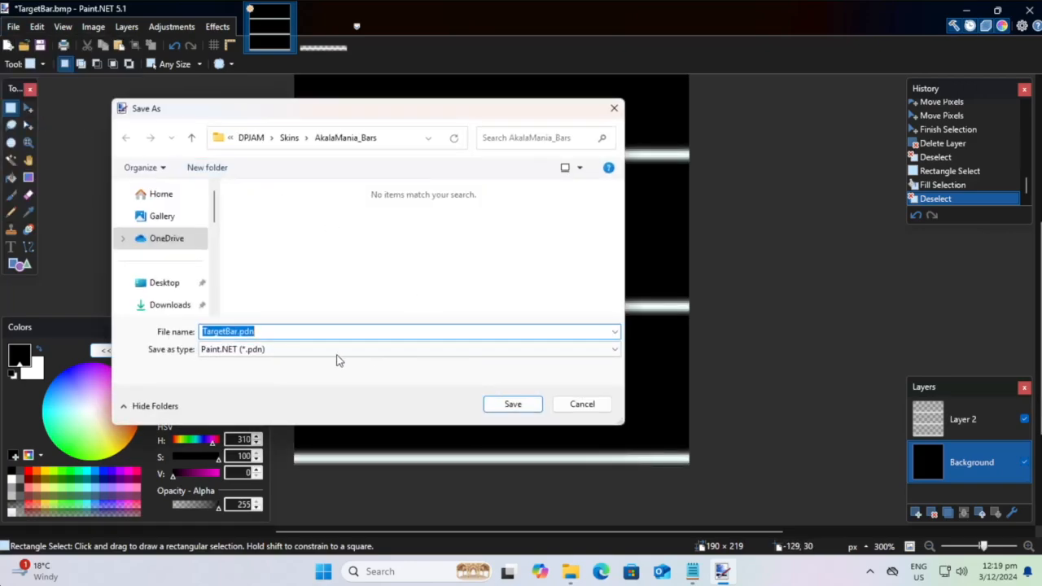
click(342, 355)
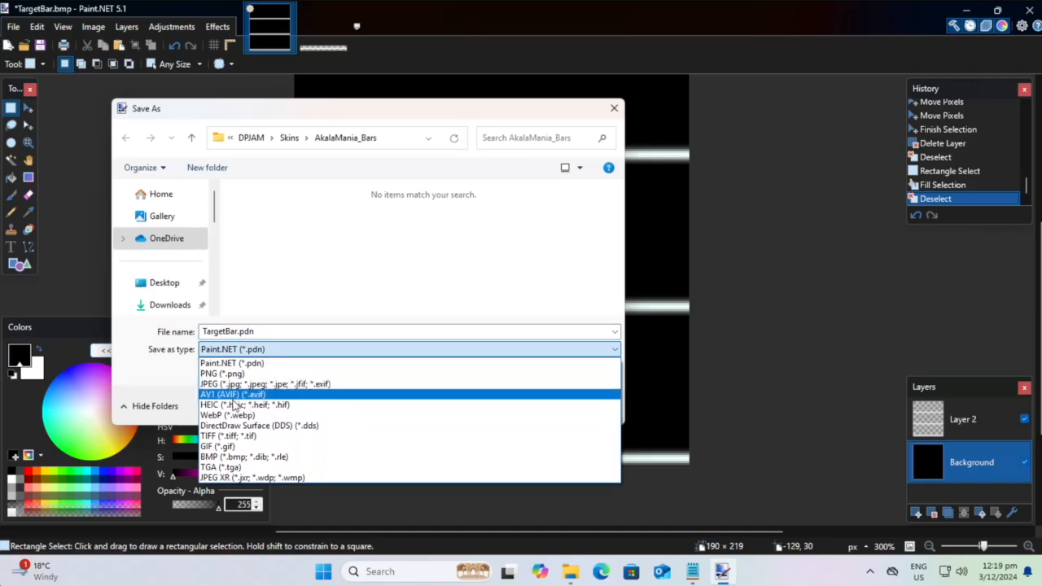
click(236, 457)
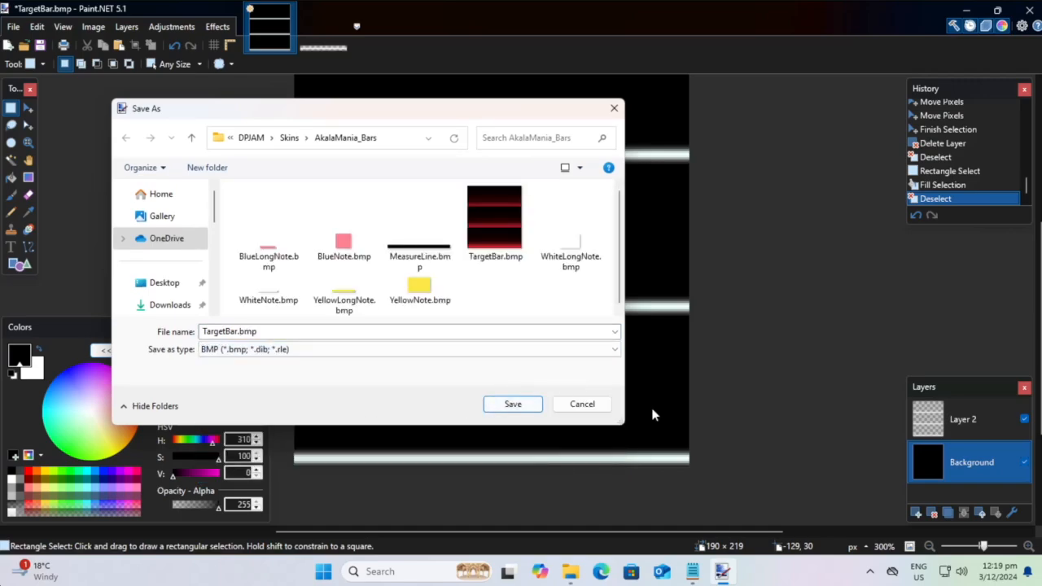
click(505, 407)
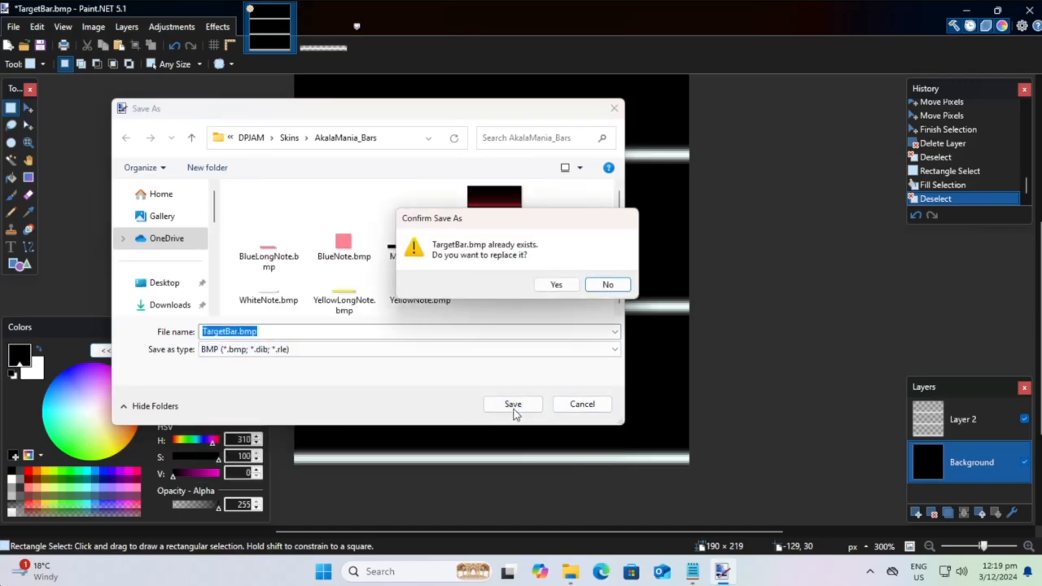
click(557, 289)
click(631, 416)
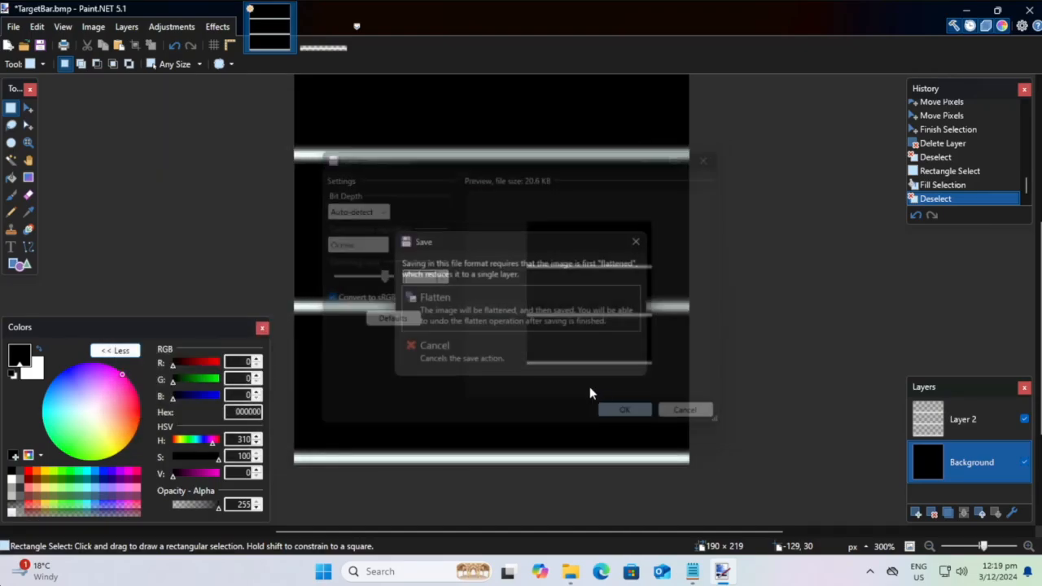
click(511, 304)
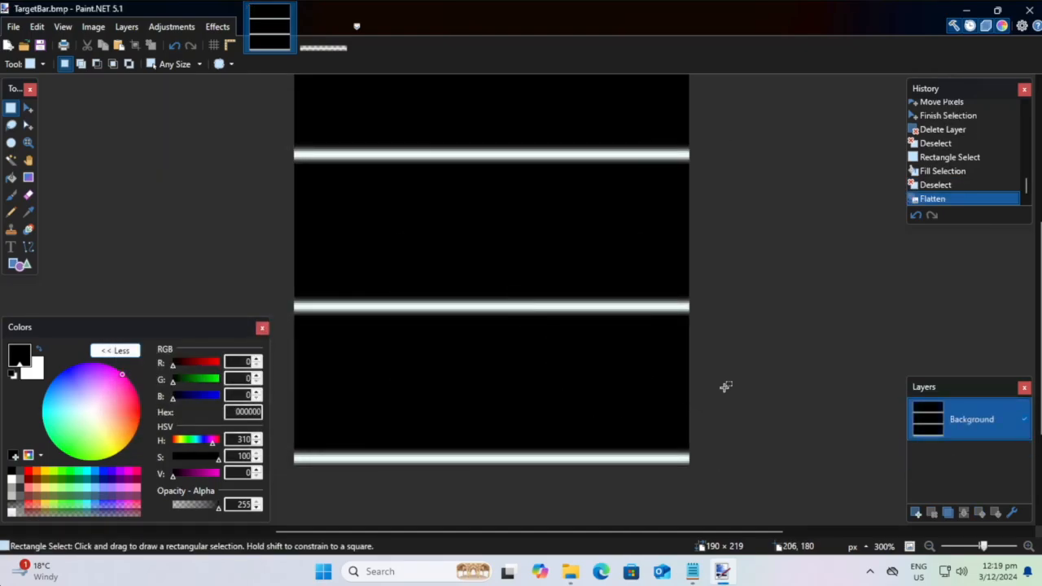
Step: Close the images and Paint.NET, and select Playing.opi in the AkalaMania_Bars skin folder
key(ctrl+w)
key(alt+F4)
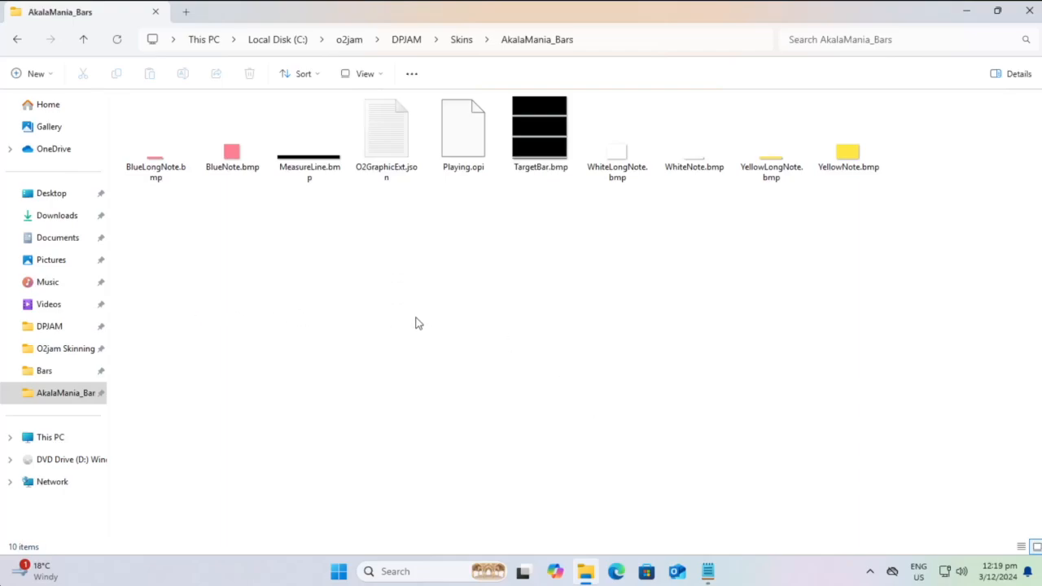
click(460, 139)
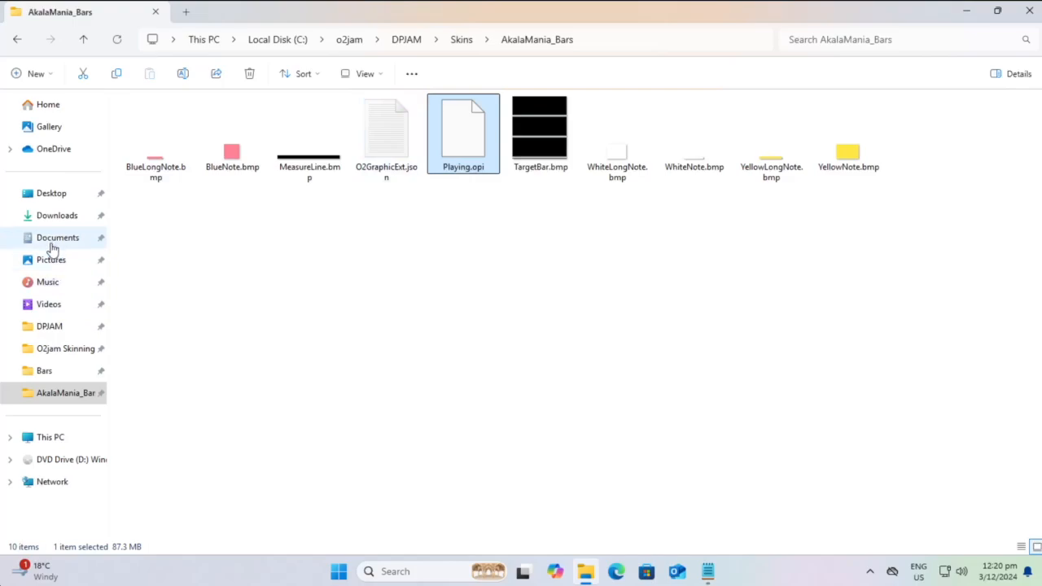
Step: Launch God_tool.exe from the O2jam Skinning folder in Downloads and reposition its window
click(45, 218)
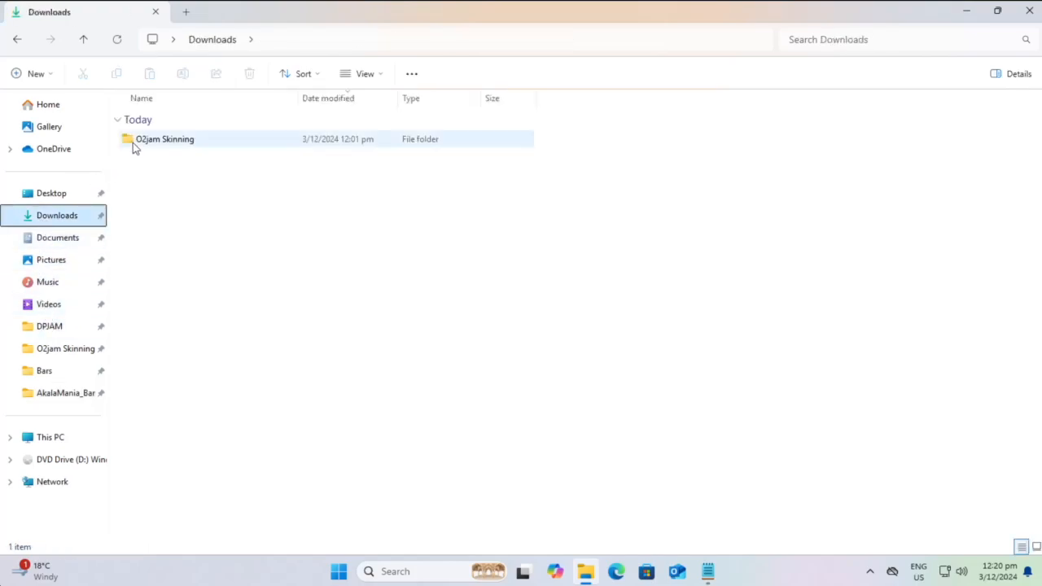
double_click(133, 142)
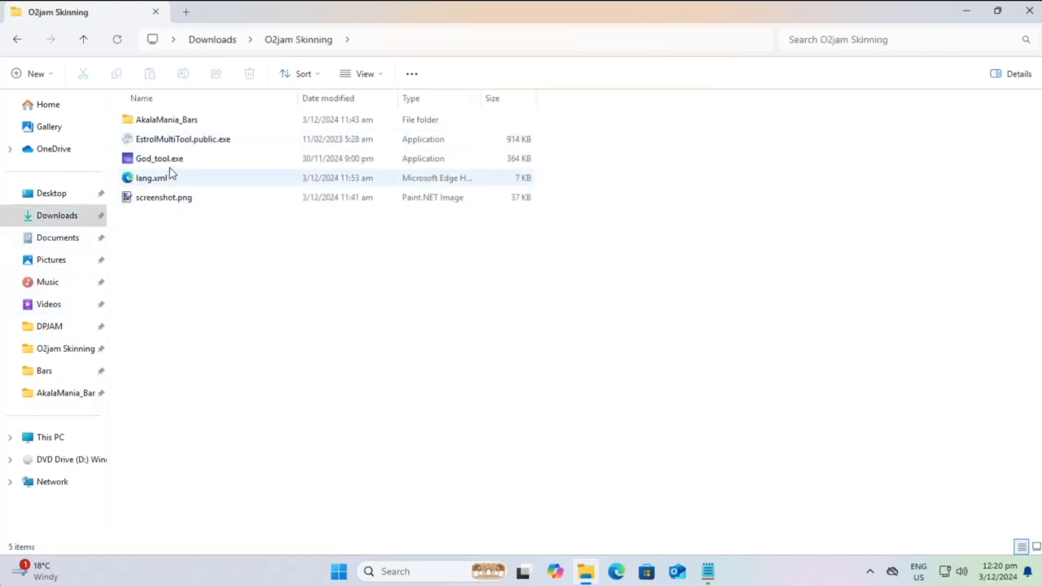
double_click(157, 163)
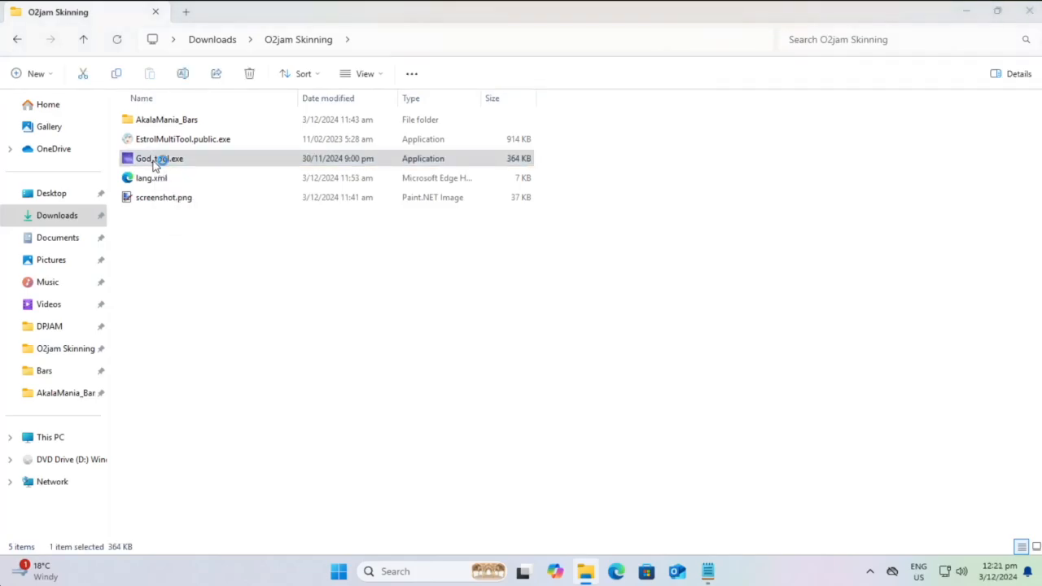
click(384, 188)
click(547, 401)
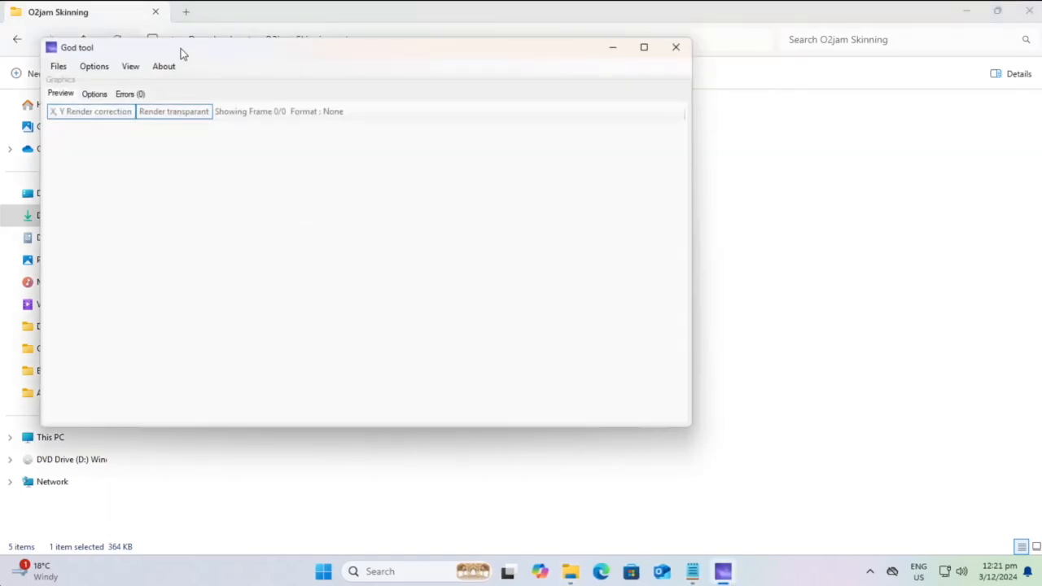
drag(182, 54, 292, 87)
Step: Open Playing.opi from the AkalaMania_Bars skin folder in God tool
click(167, 98)
click(168, 101)
click(168, 101)
click(187, 114)
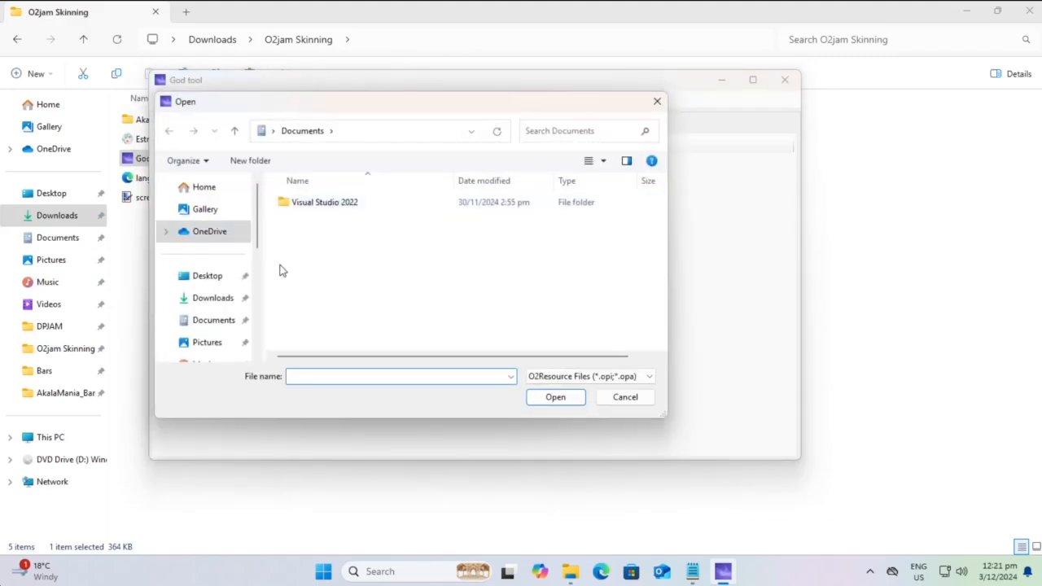
scroll(204, 277, down, 3)
click(213, 271)
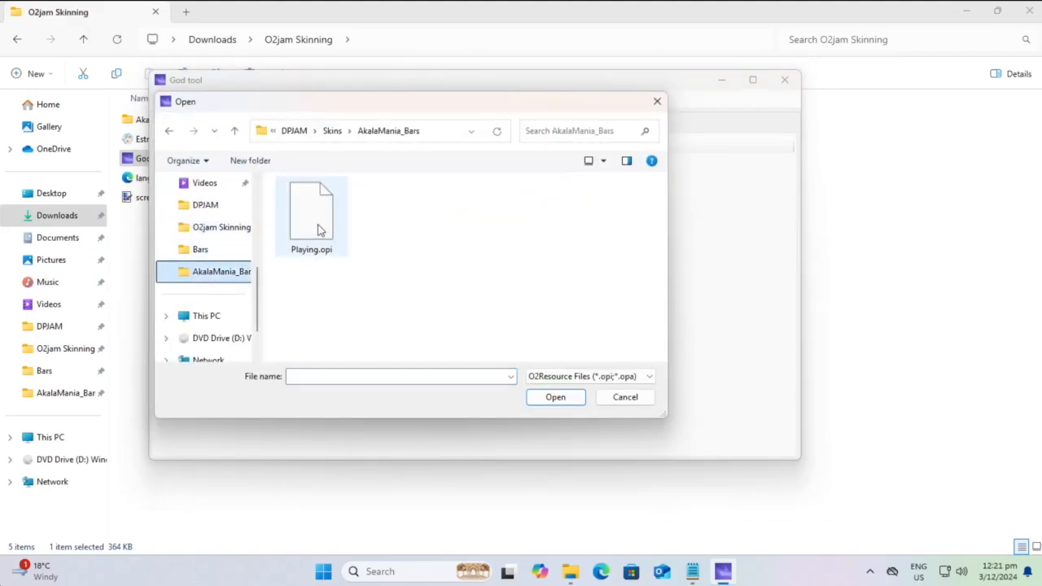
double_click(318, 230)
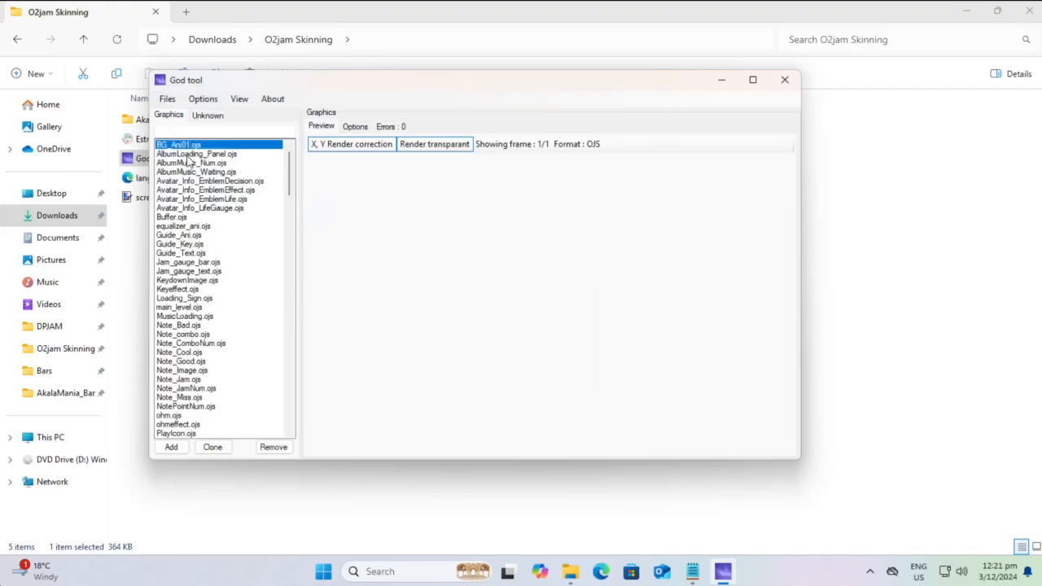
Step: Preview the packaged graphics one by one from AlbumLoading_Panel.ojs to equalizer_ani.ojs
click(195, 154)
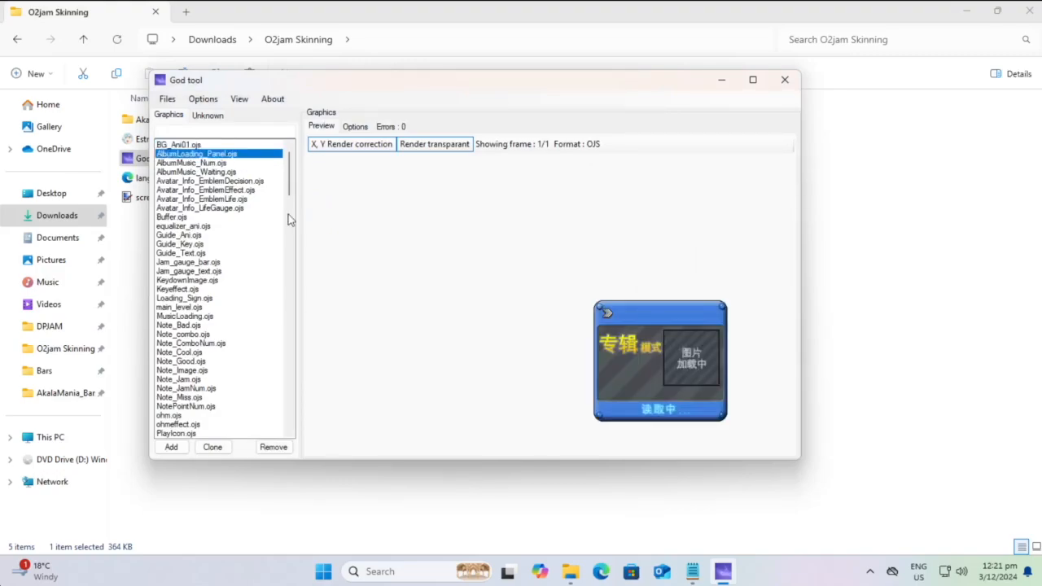
key(Down)
key(Down)
key(Down)
key(Down)
key(Down)
key(Down)
key(Down)
key(Down)
key(Down)
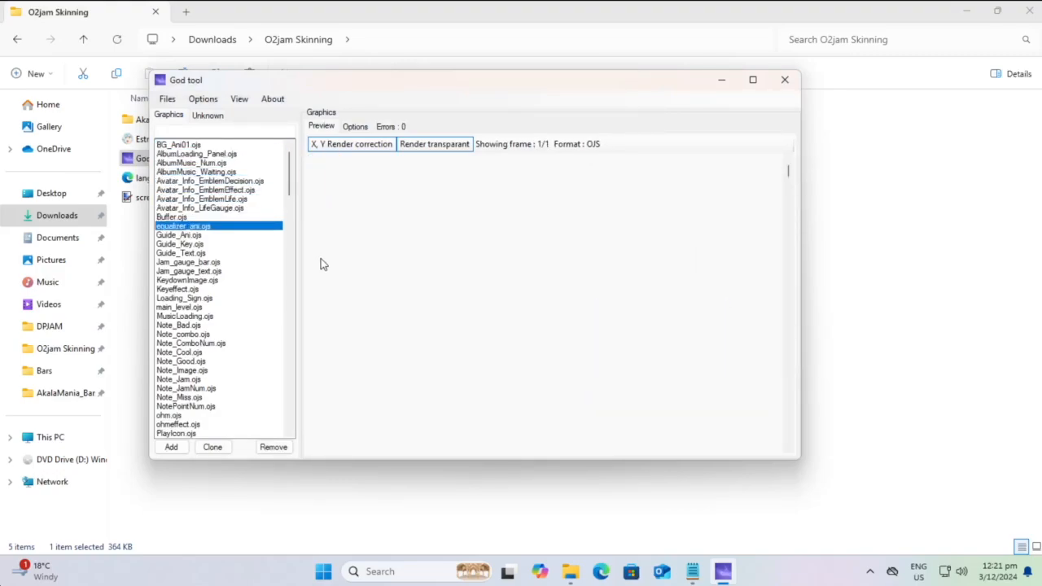
Step: Toggle X, Y Render correction and preview the graphics down to MusicLoading.ojs
click(336, 147)
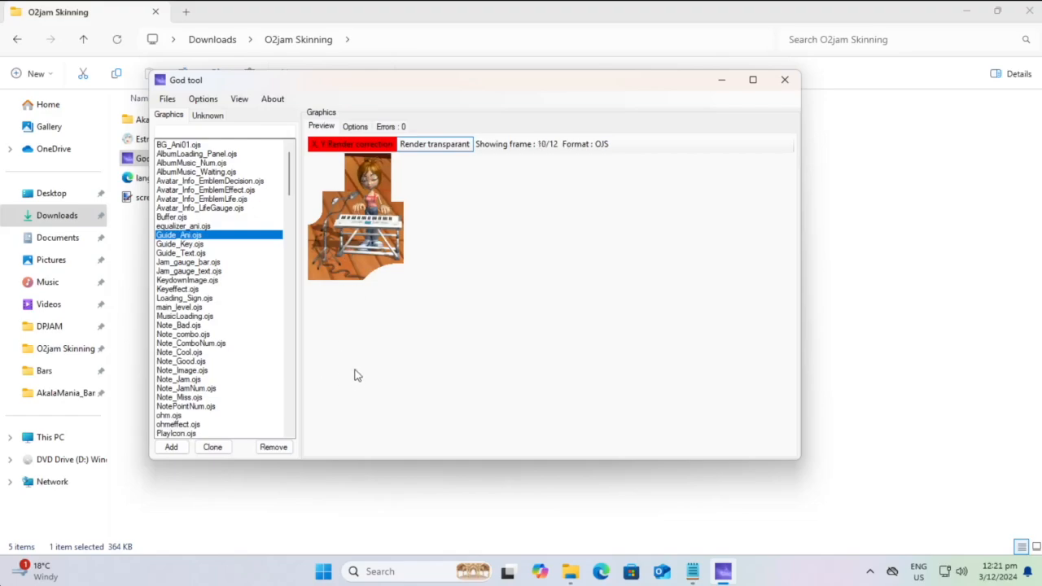
key(Down)
key(Down)
key(Down)
key(Down)
key(Down)
key(Down)
key(Down)
key(Down)
key(Down)
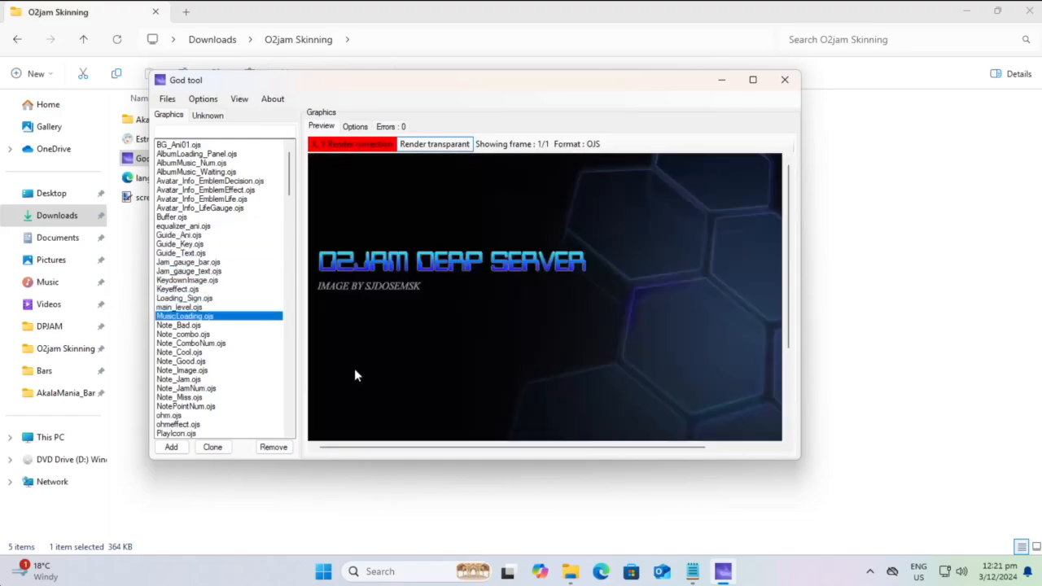
Step: Preview the judgement, combo and jam graphics between Note_Bad.ojs and NotePointNum.ojs
key(Down)
key(Down)
key(Down)
key(Down)
key(Down)
key(Down)
key(Down)
key(Down)
key(Down)
key(Down)
key(Down)
key(Down)
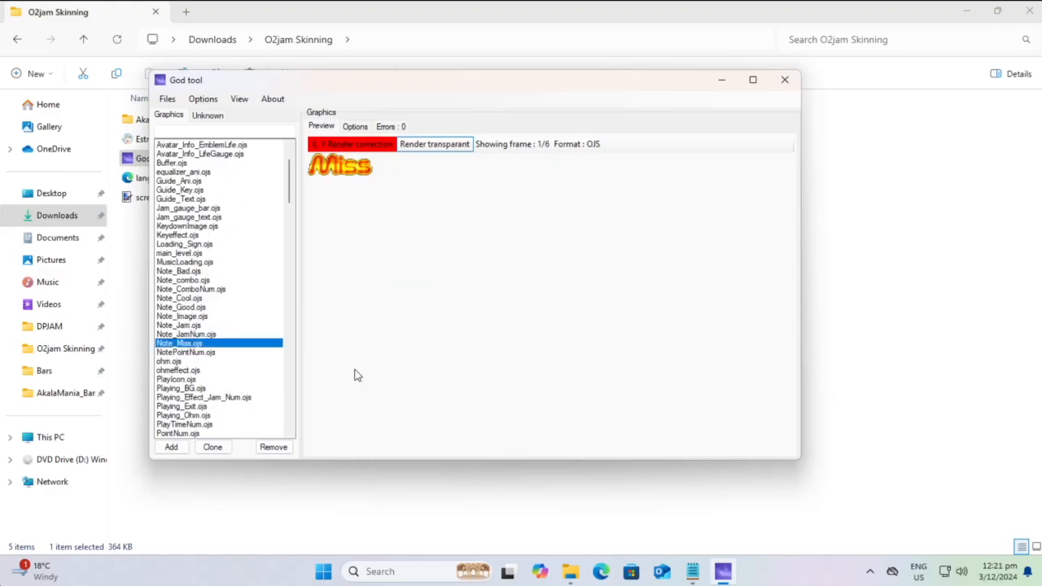
key(Down)
key(Up)
key(Up)
key(Up)
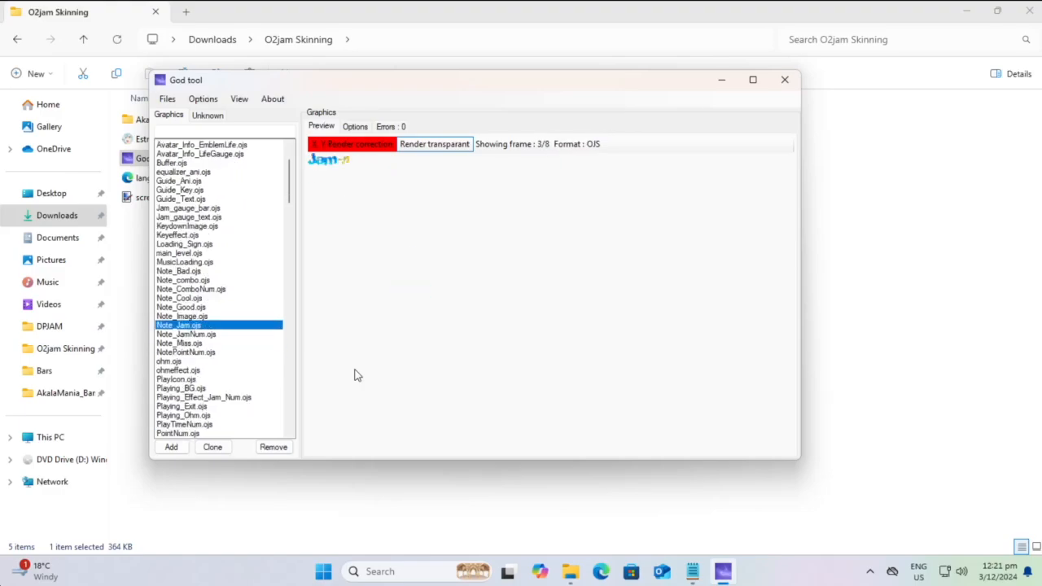
key(Up)
key(Up)
key(Up)
key(Up)
key(Up)
key(Up)
key(Up)
key(Up)
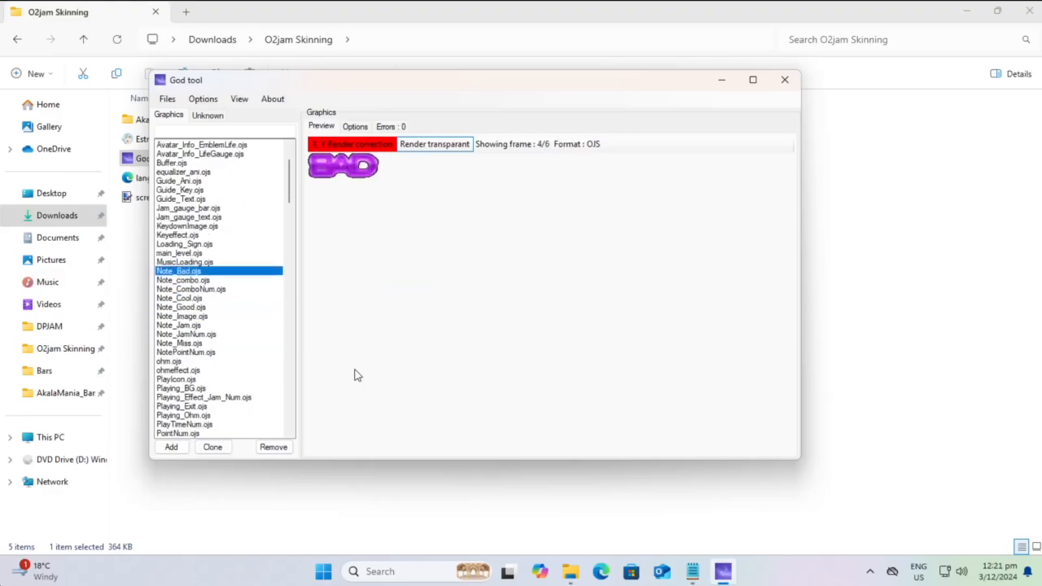
key(Down)
key(Down)
Step: Preview Note_Bad3.ojt and look through the neighbouring .ojt note files
drag(291, 199, 290, 231)
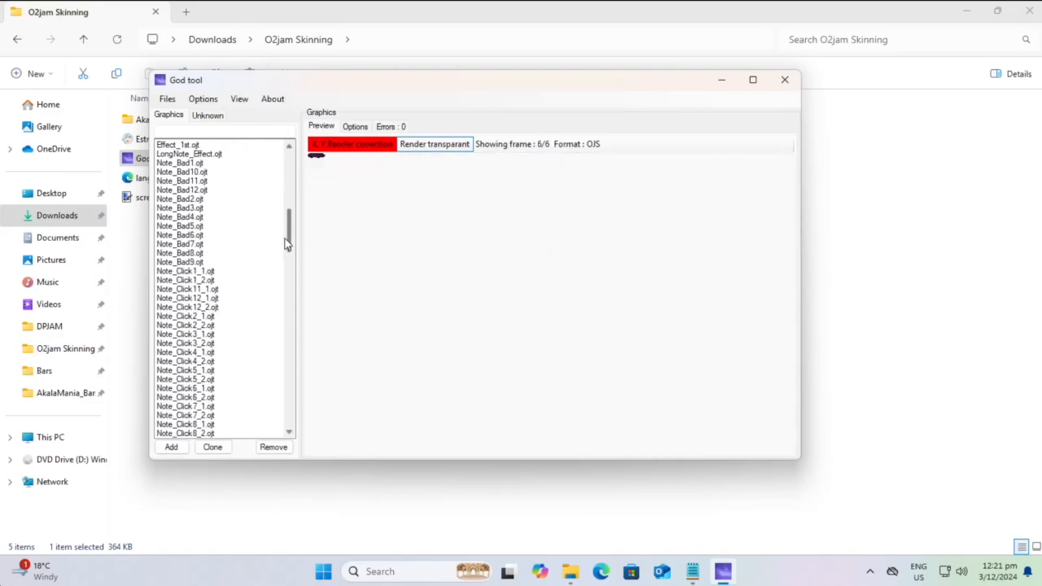
click(179, 209)
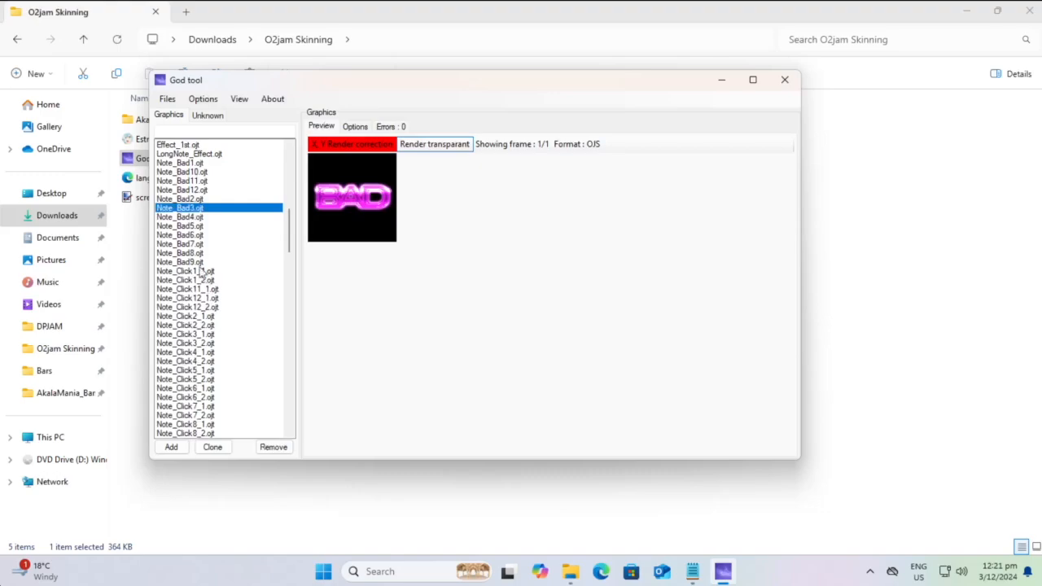
scroll(201, 271, up, 6)
scroll(203, 298, down, 2)
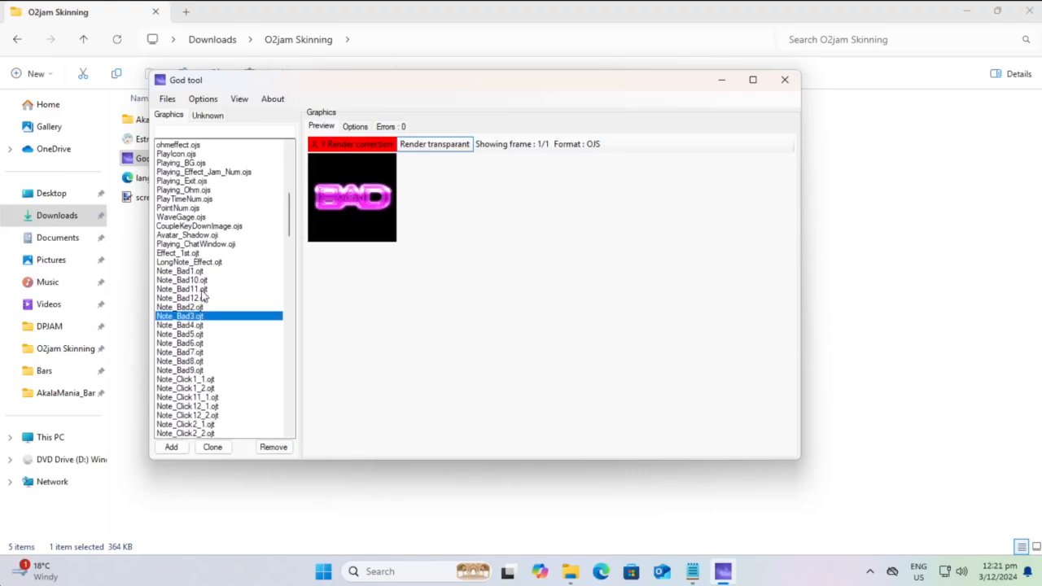
scroll(196, 244, down, 2)
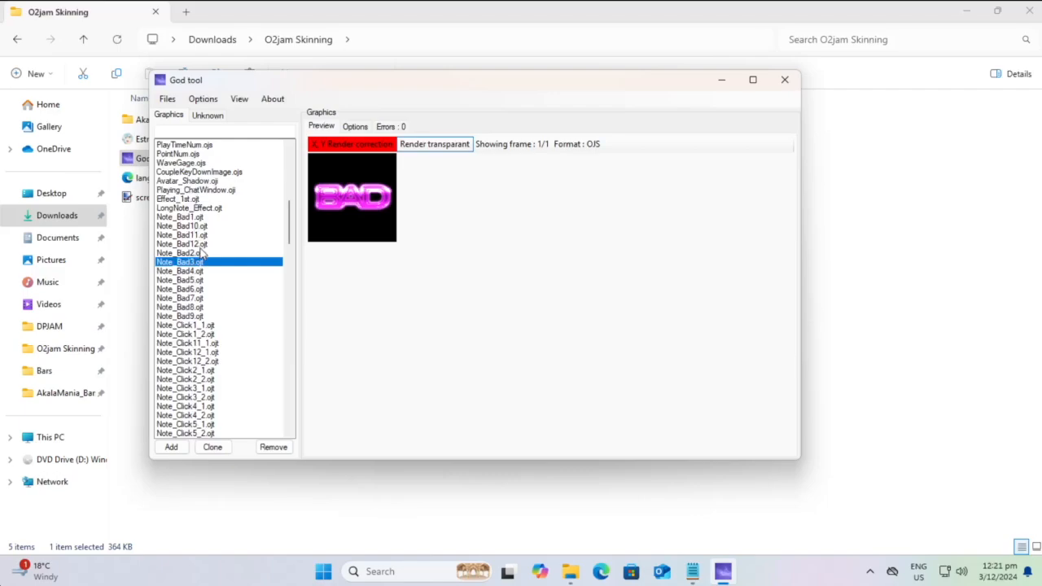
scroll(204, 277, down, 2)
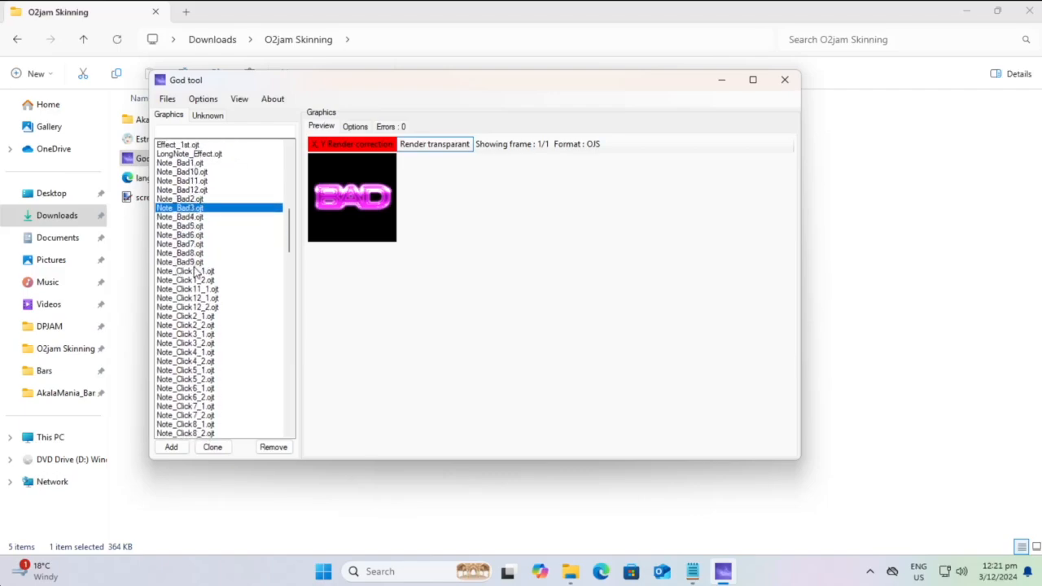
scroll(288, 241, down, 1)
scroll(283, 241, up, 2)
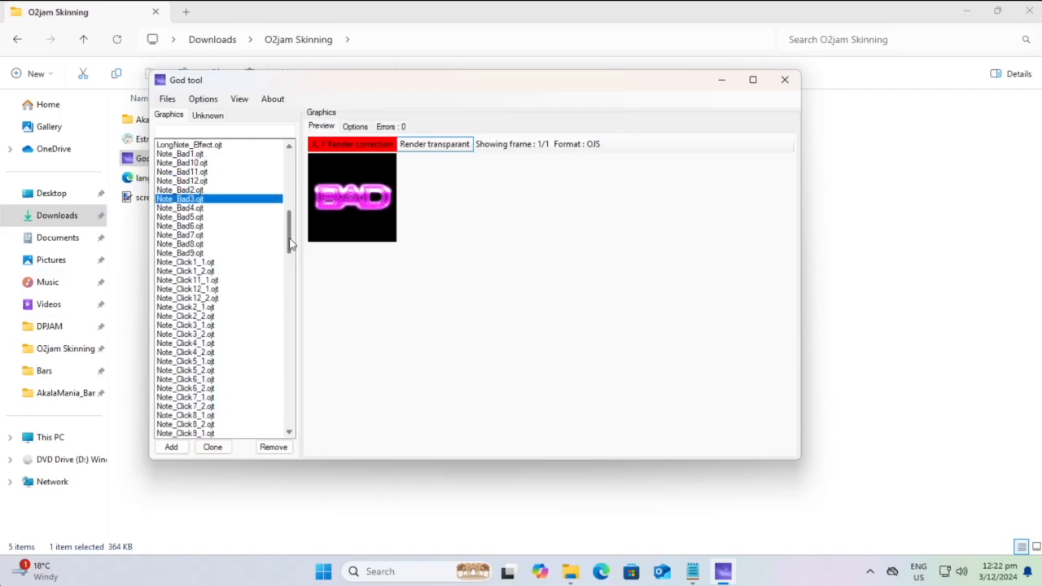
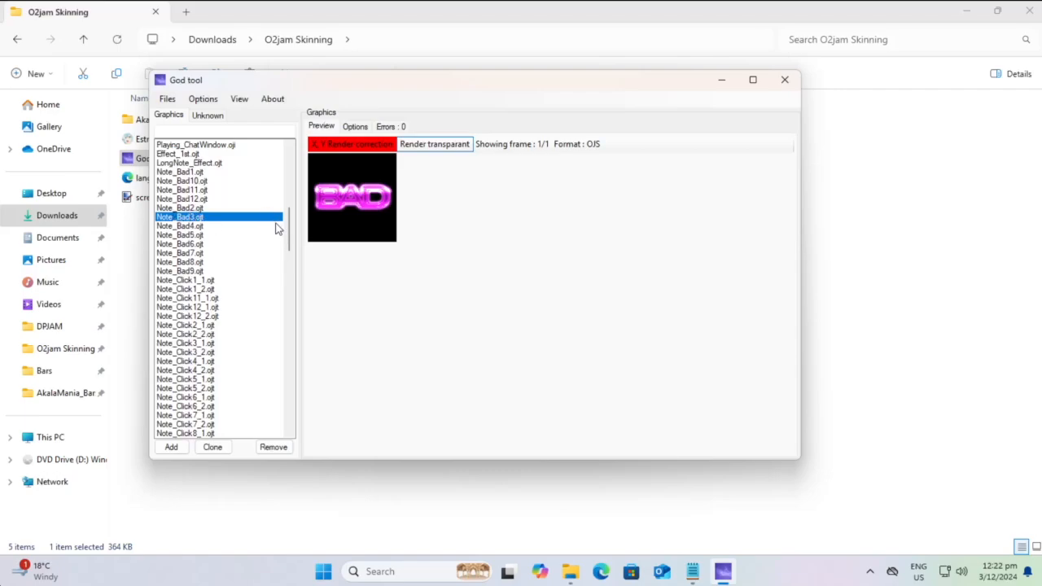
Step: Find and preview the judgement graphics Note_Cool3.ojt, Note_Miss3.ojt and Note_Good3.ojt
drag(292, 234, 272, 303)
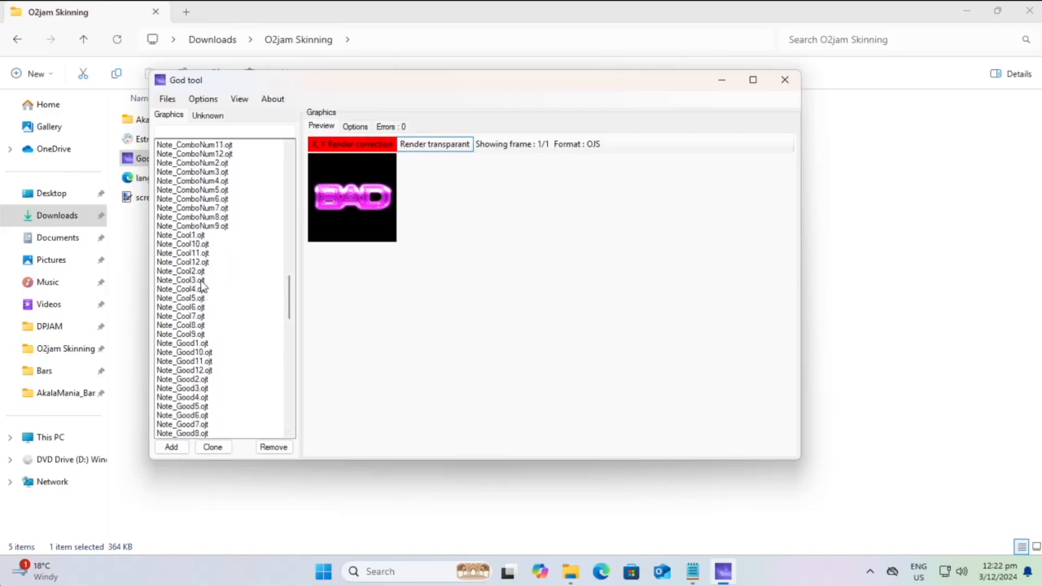
scroll(203, 286, up, 15)
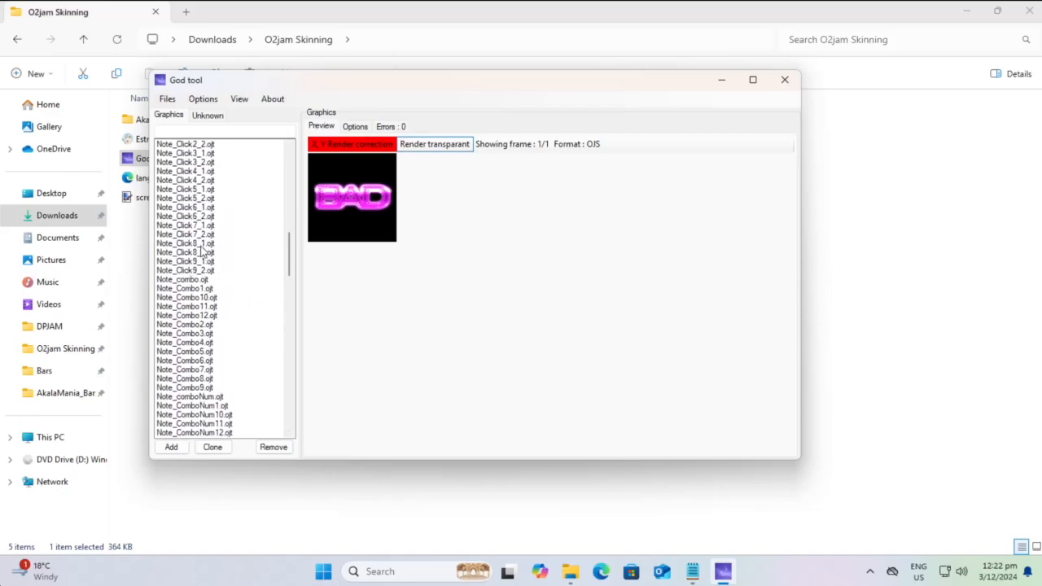
scroll(193, 252, down, 11)
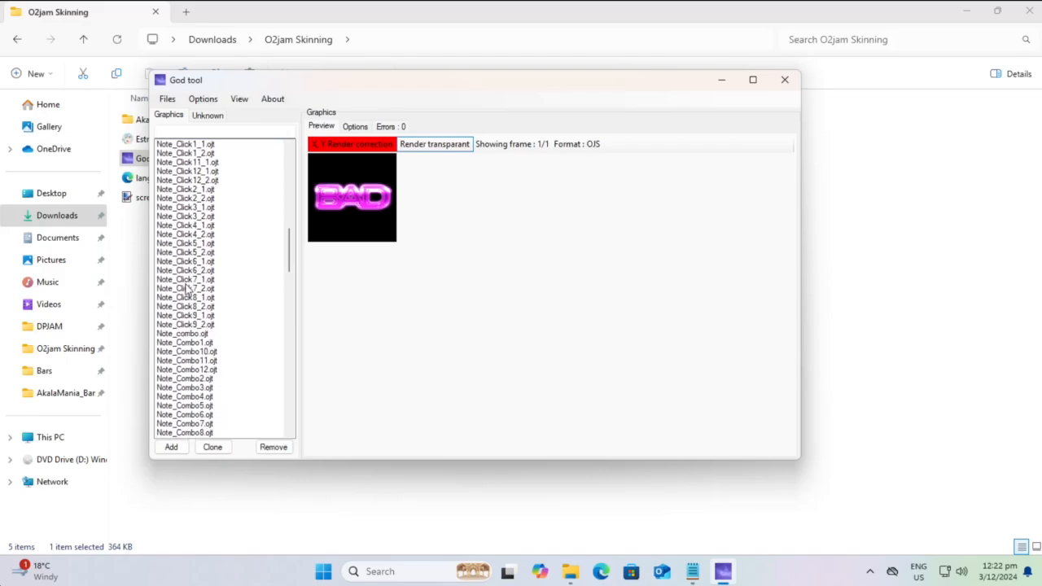
click(190, 389)
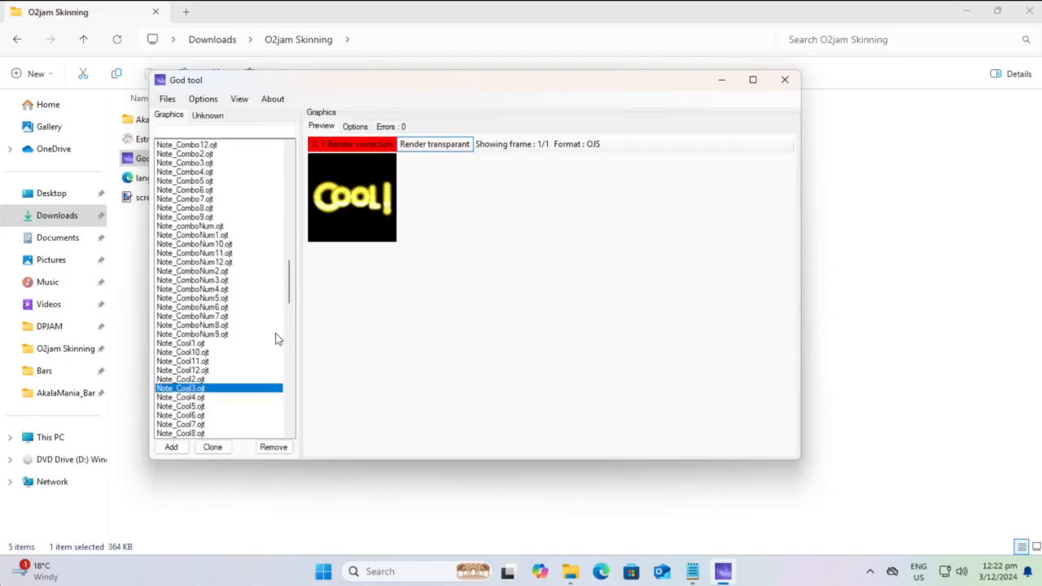
drag(288, 286, 288, 337)
click(198, 253)
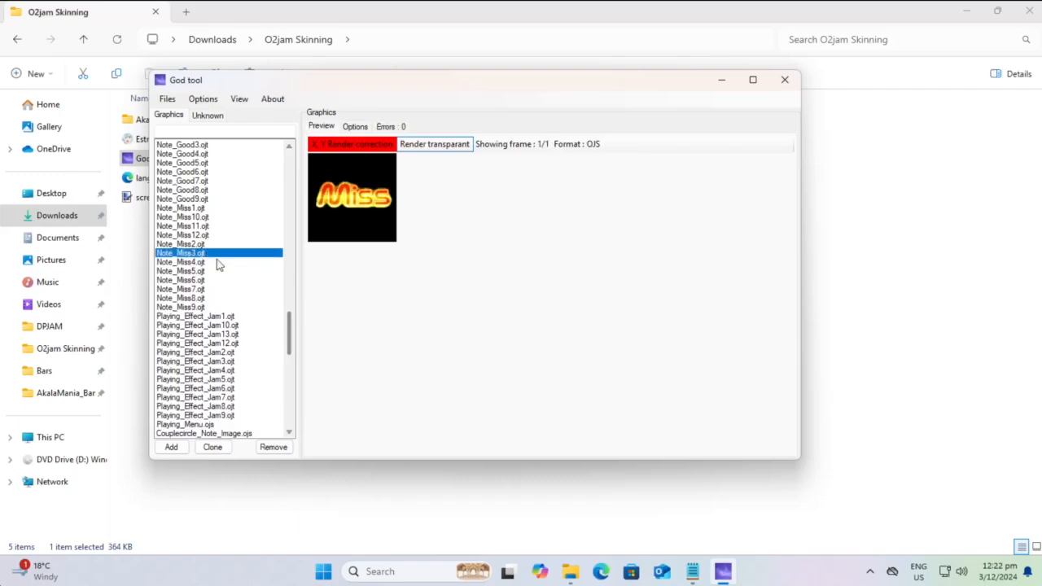
mouse_move(290, 329)
mouse_down()
mouse_move(291, 353)
mouse_move(298, 312)
mouse_up()
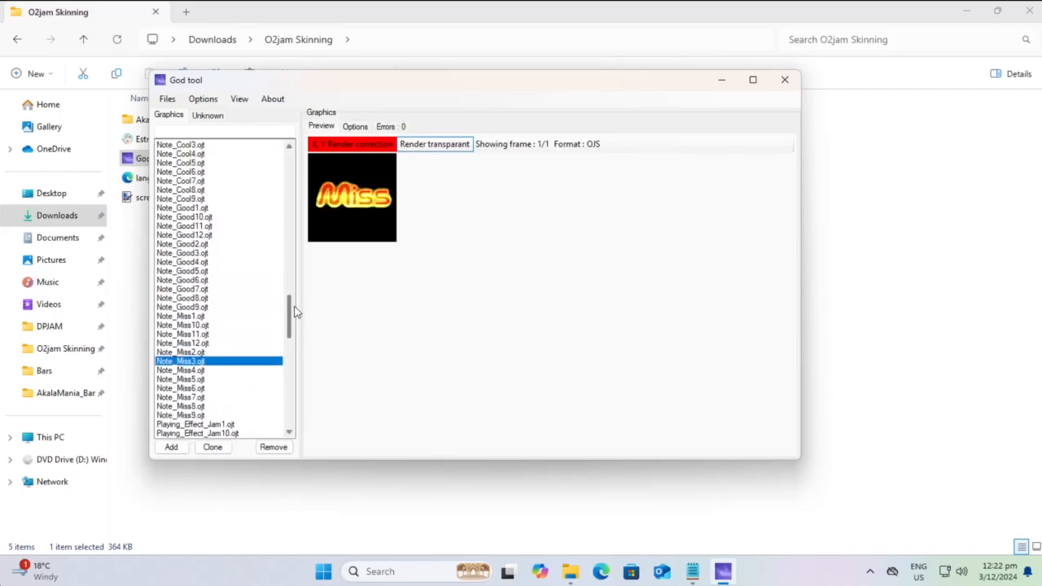
click(208, 253)
Step: Export the image package of Note_Bad3.ojt
drag(293, 325, 291, 234)
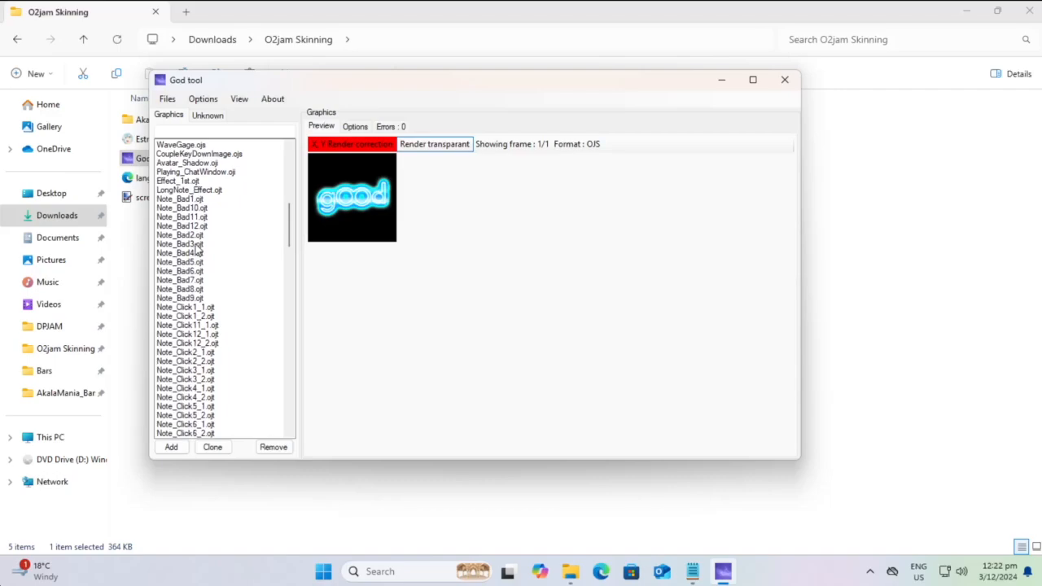
click(184, 244)
right_click(178, 244)
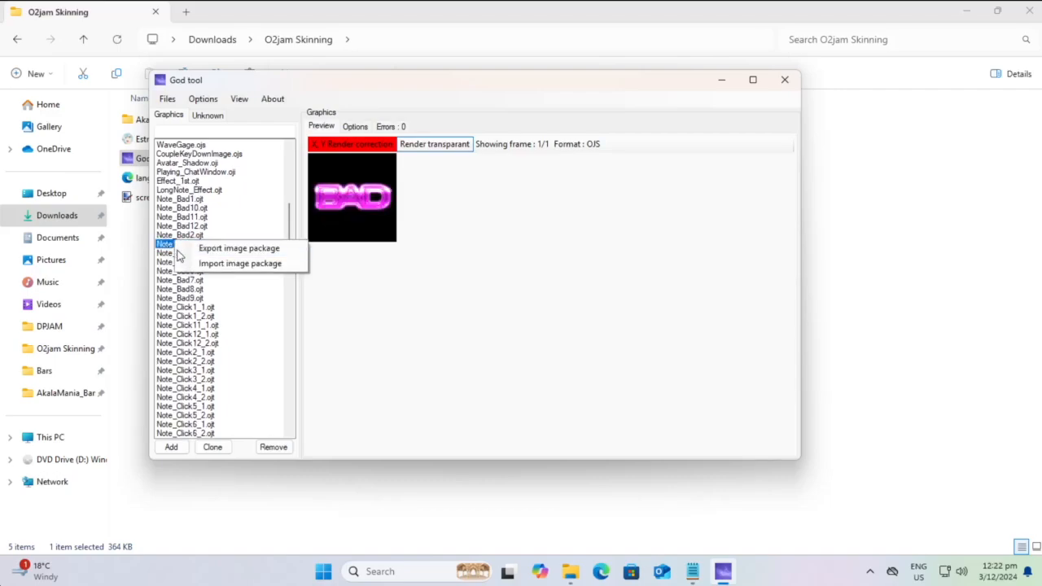
click(237, 251)
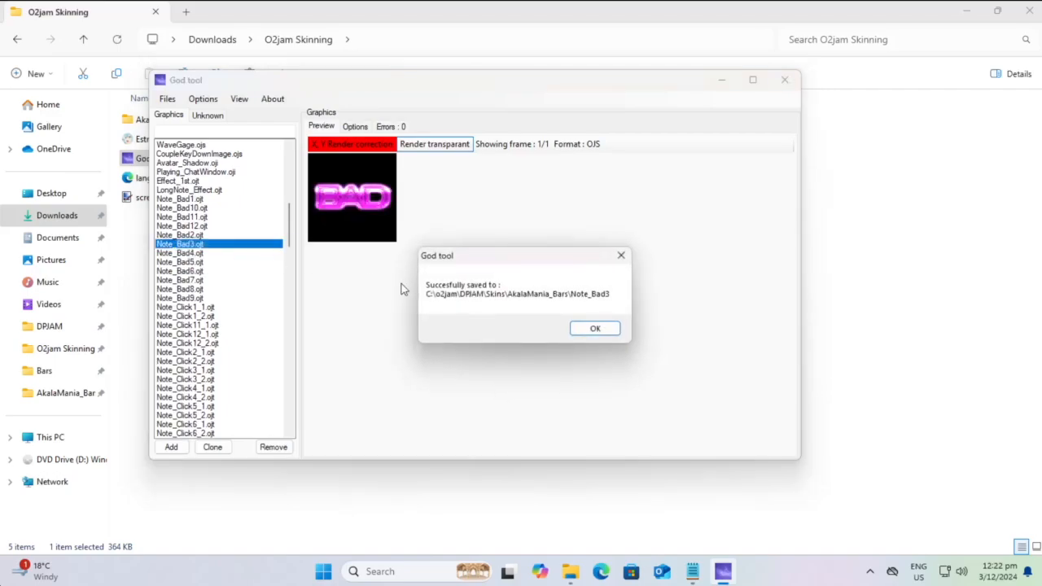
click(595, 330)
Step: Export the image package of Note_Cool3.ojt
drag(291, 232, 287, 302)
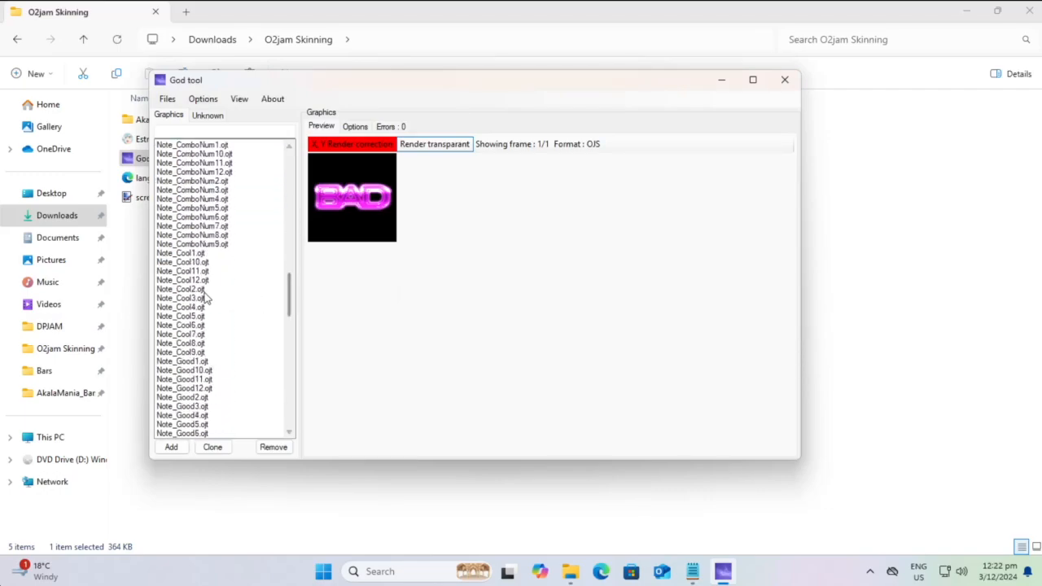
click(205, 298)
right_click(222, 299)
click(259, 306)
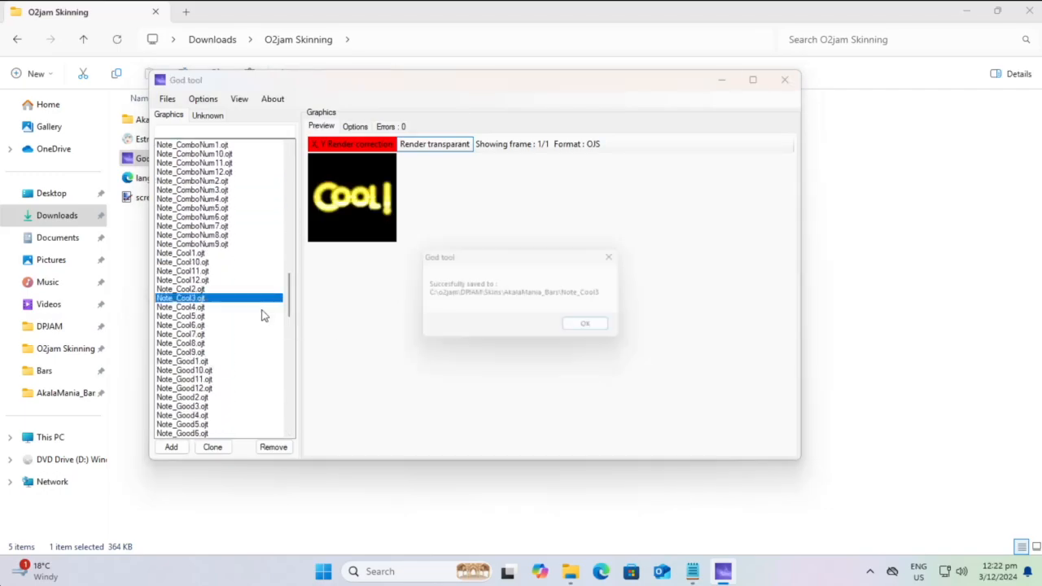
click(595, 330)
Step: Export the image package of Note_Good3.ojt
drag(290, 287, 286, 322)
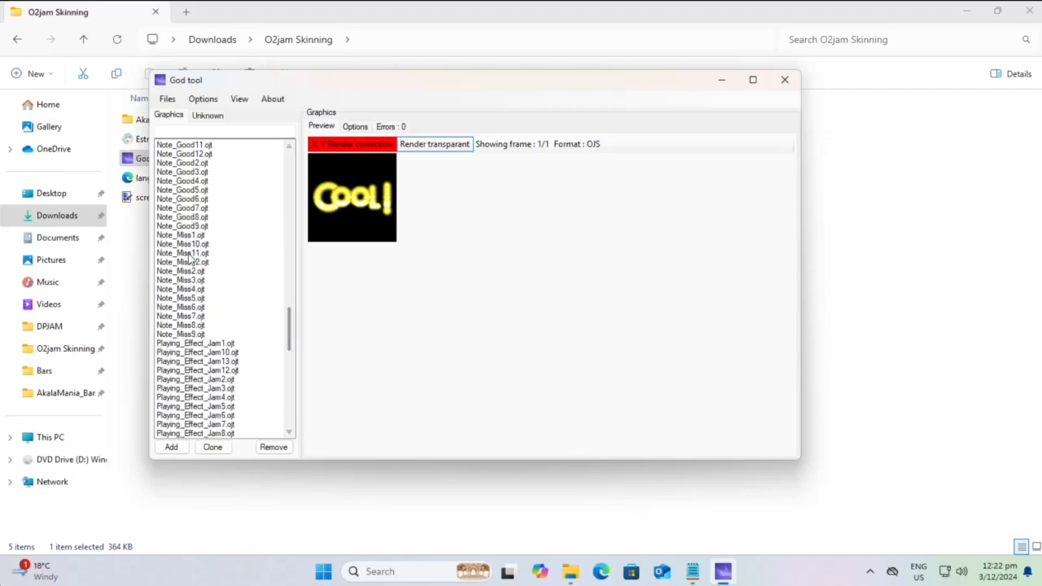
click(202, 172)
right_click(203, 173)
click(240, 177)
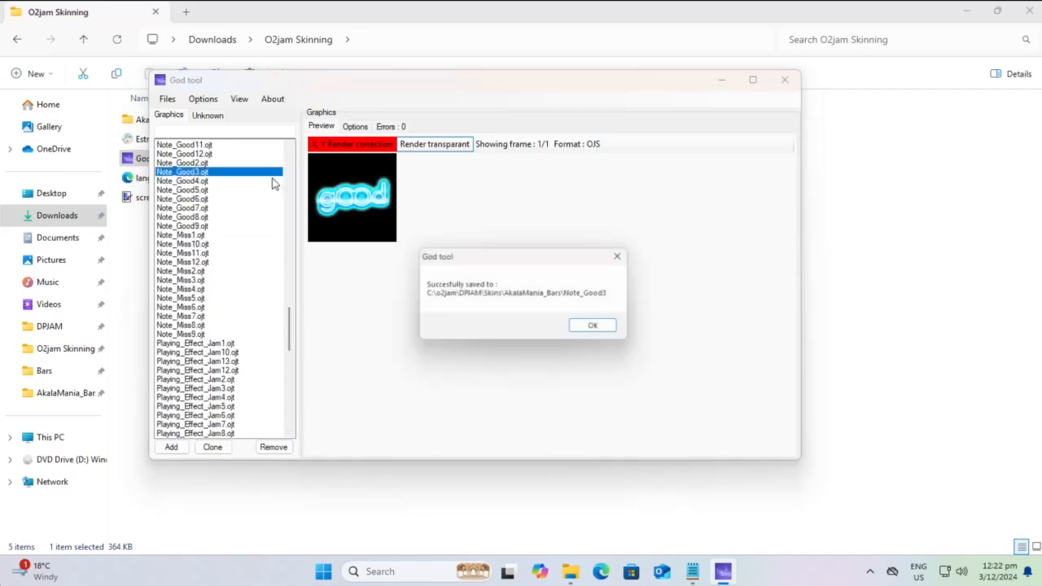
click(582, 331)
Step: Export the image package of Note_Miss3.ojt
click(195, 280)
right_click(196, 281)
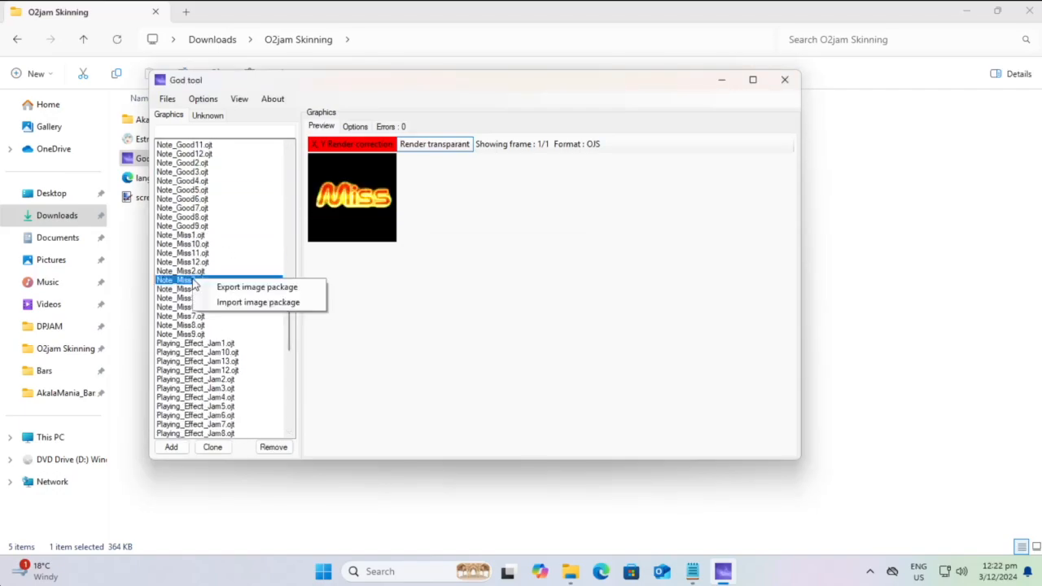
click(259, 286)
click(583, 331)
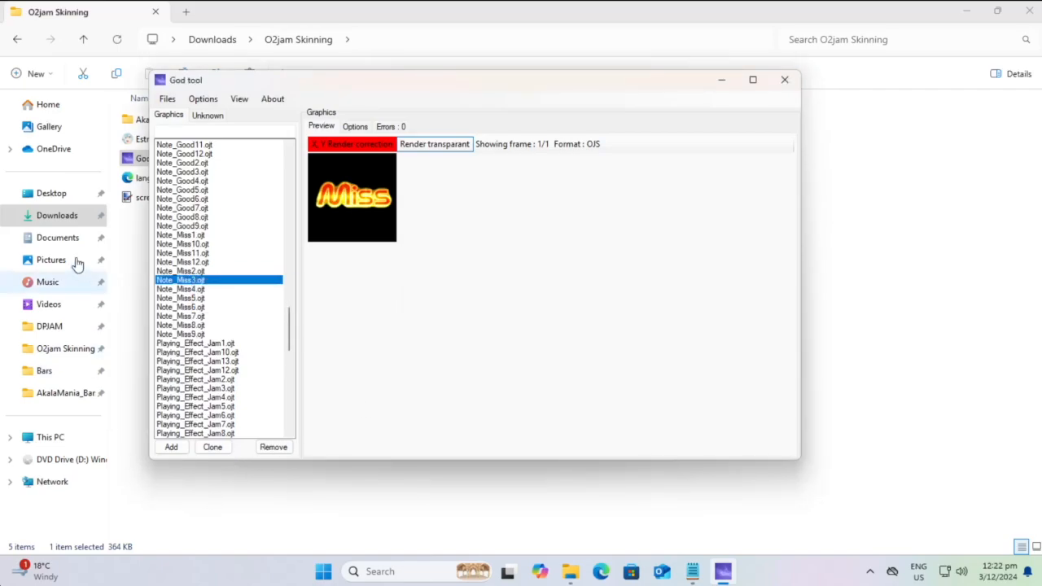
Step: Open Frame1.bmp from the exported Note_Cool3 folder of the DPJAM AkalaMania_Bars skin in Paint.NET
click(131, 316)
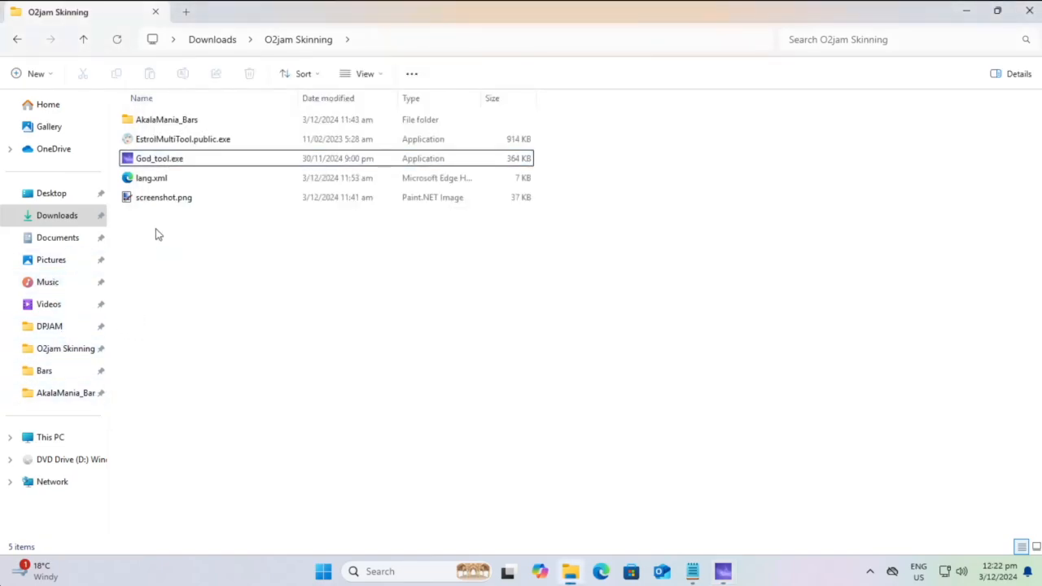
click(61, 393)
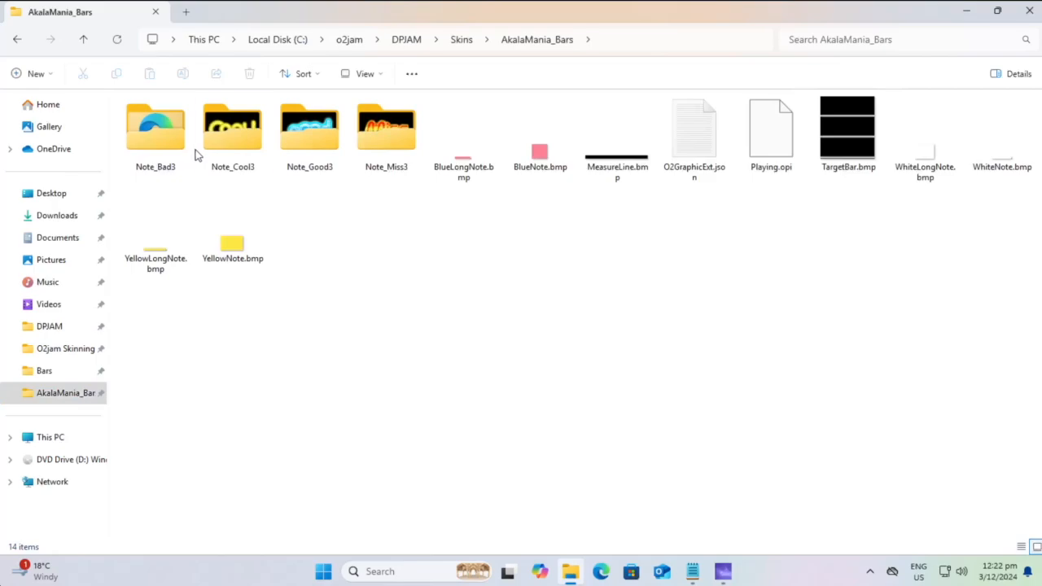
double_click(220, 179)
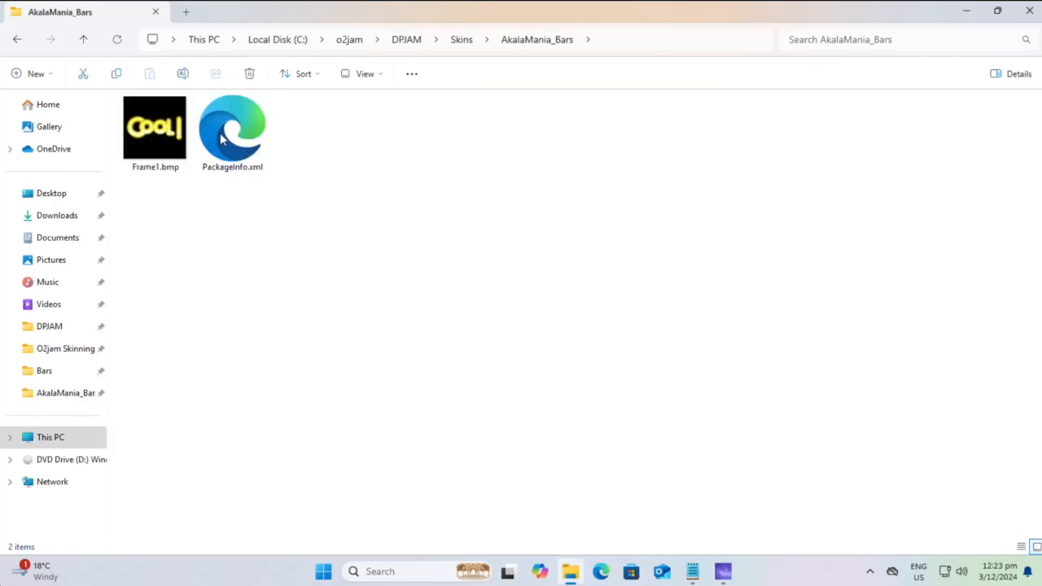
double_click(156, 135)
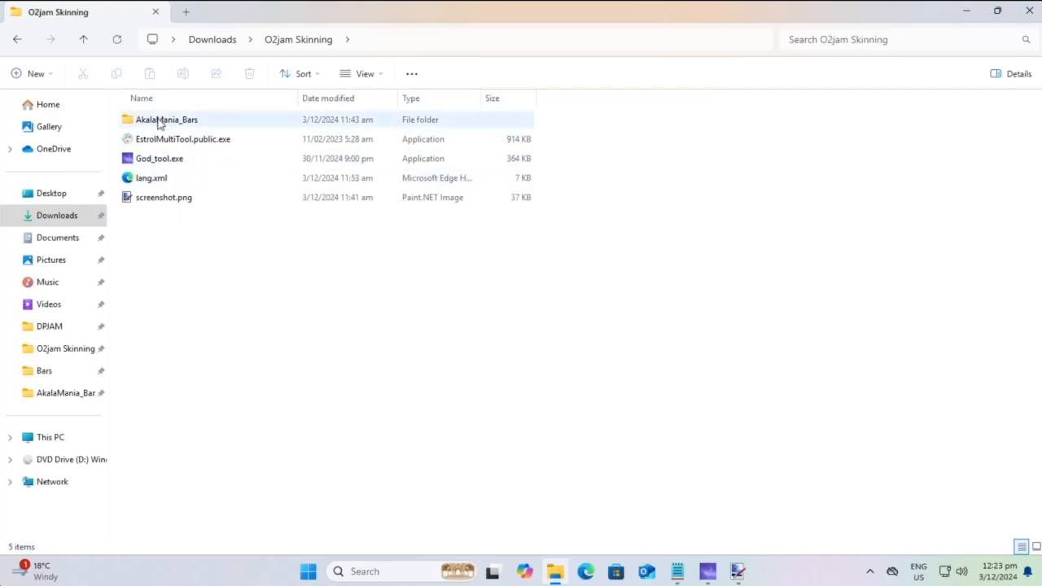
Step: Move mania-hit300g.png from the AkalaMania_Bars folder in Downloads up into the O2jam Skinning folder
double_click(163, 117)
scroll(210, 274, down, 5)
scroll(208, 275, up, 5)
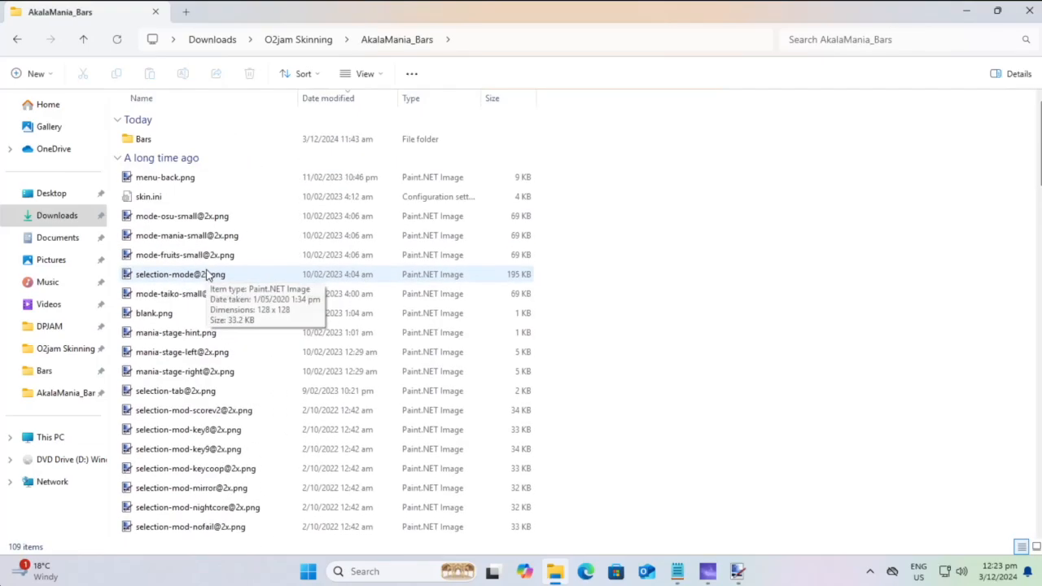
scroll(208, 274, down, 10)
scroll(179, 236, up, 2)
click(156, 195)
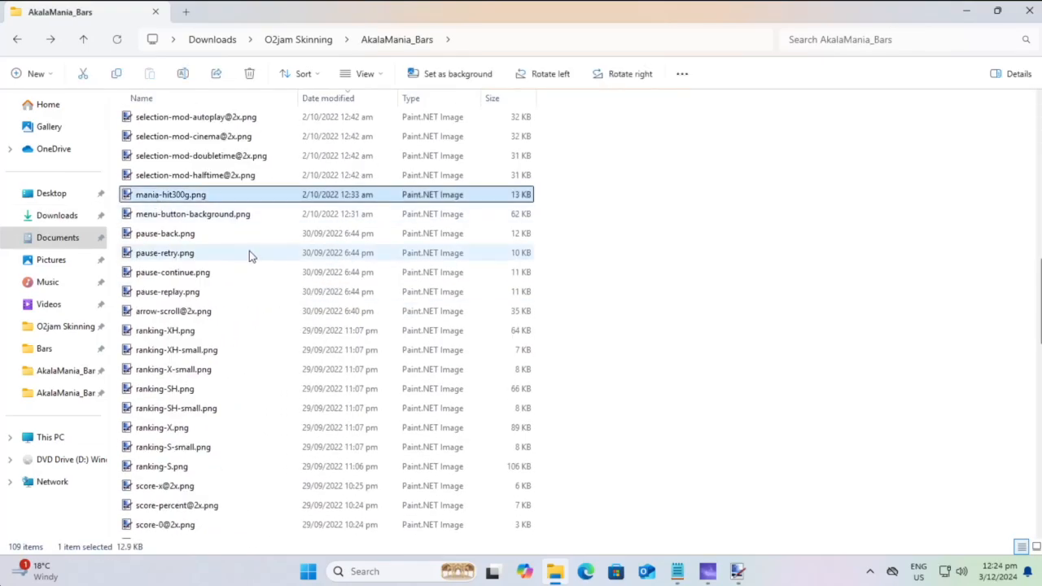
drag(195, 195, 282, 39)
Step: Move mania-hit0.png, mania-hit50.png, mania-hit100.png and mania-hit200.png into the O2jam Skinning folder and open that folder
scroll(249, 281, down, 12)
scroll(245, 284, up, 2)
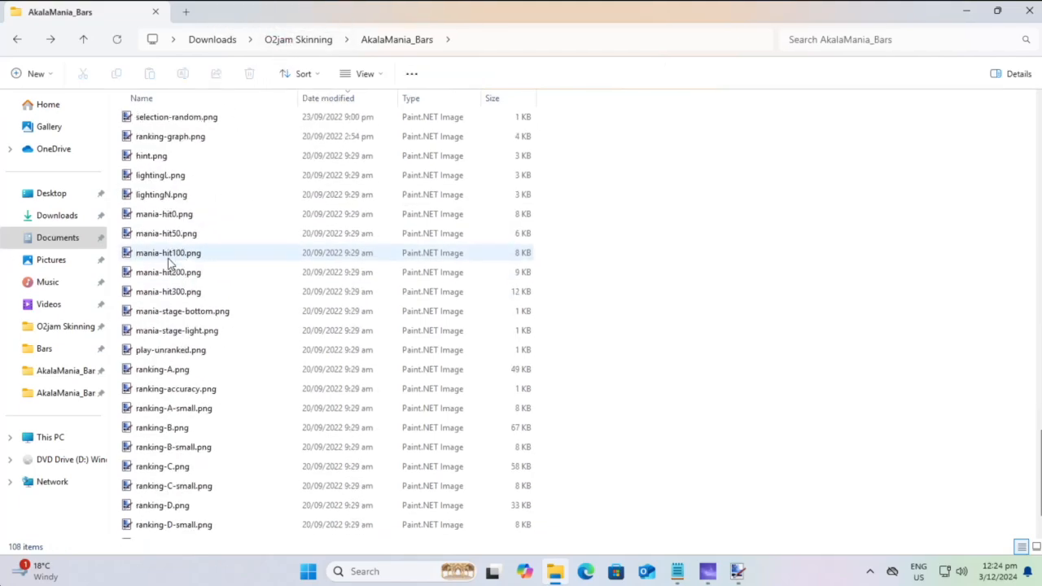
click(181, 216)
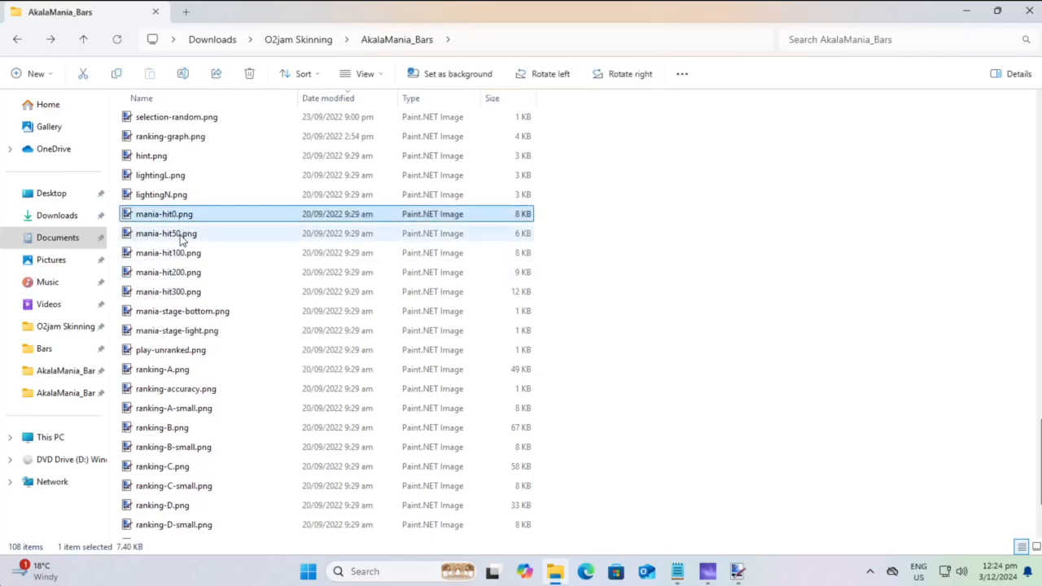
drag(299, 65, 298, 42)
drag(182, 233, 301, 44)
drag(195, 236, 303, 46)
drag(186, 215, 295, 44)
click(284, 45)
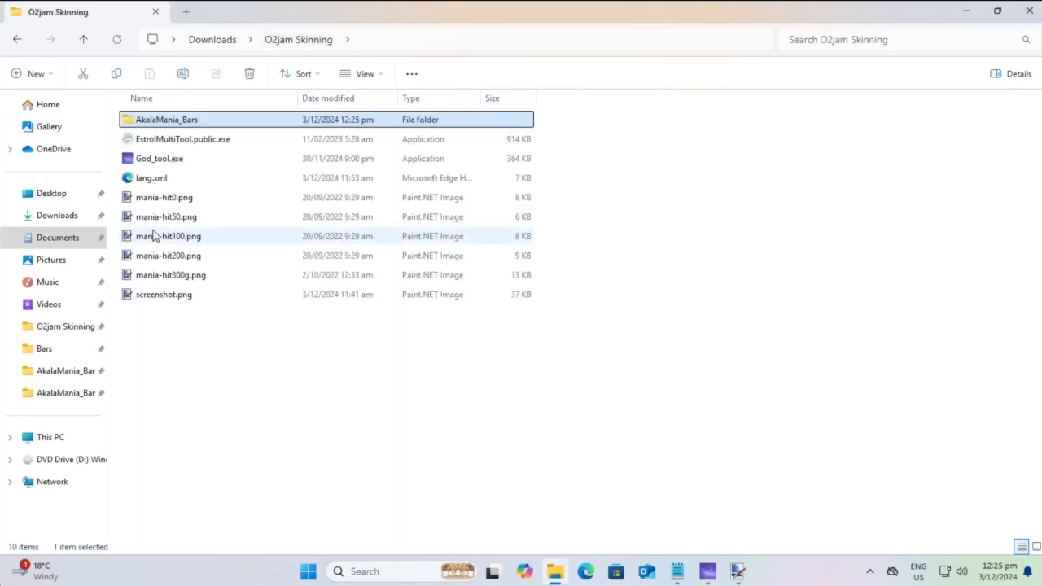
Step: Delete mania-hit100.png from the O2jam Skinning folder and open the four remaining mania-hit images in Paint.NET
right_click(182, 237)
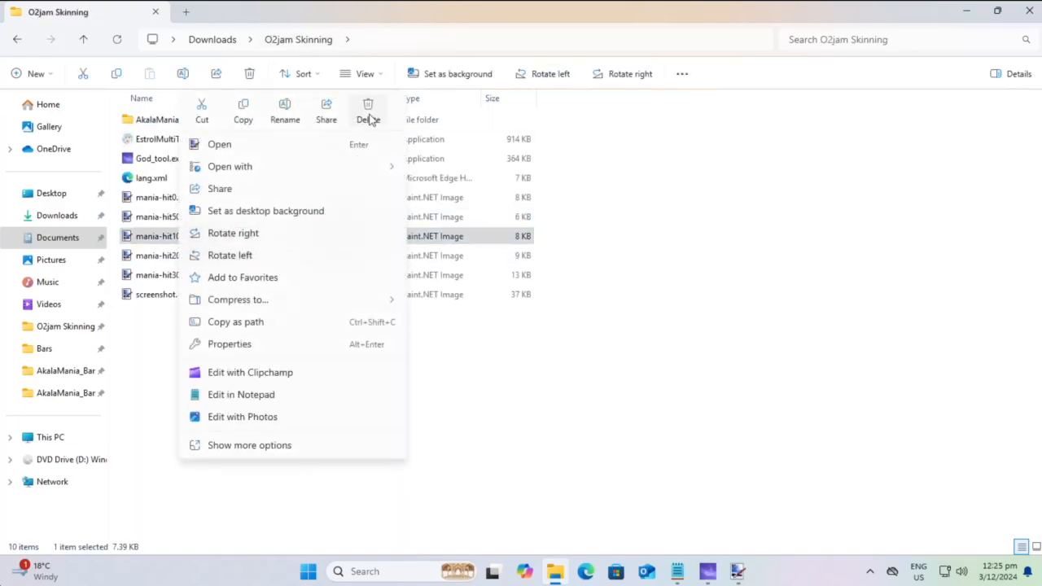
click(368, 107)
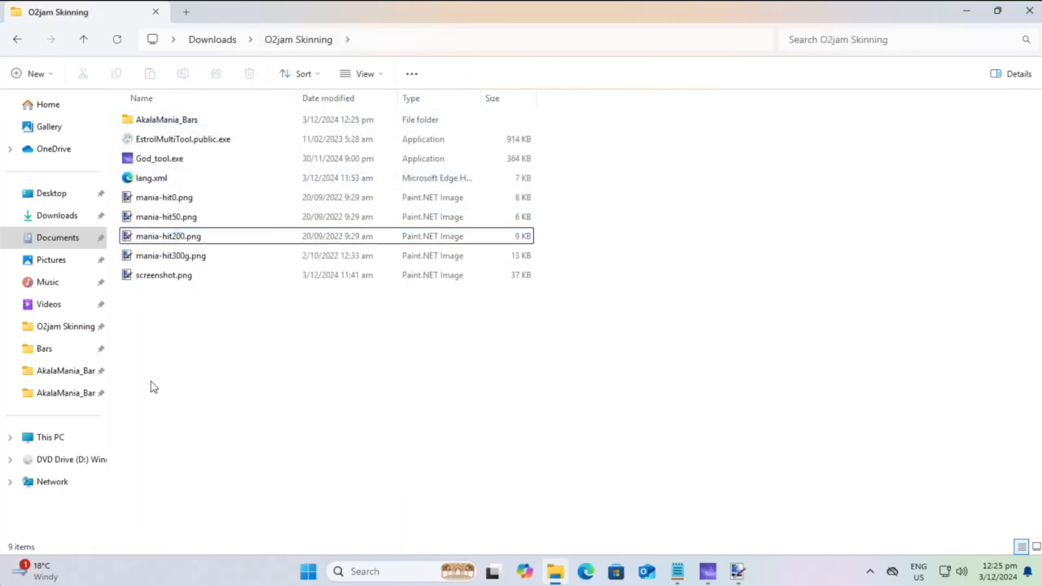
click(188, 255)
click(158, 199)
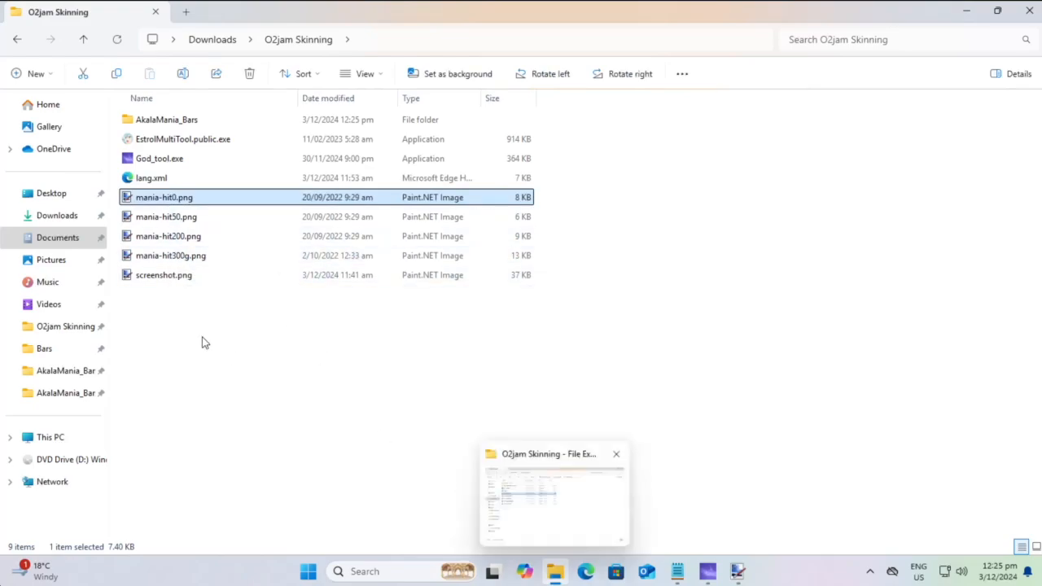
double_click(174, 198)
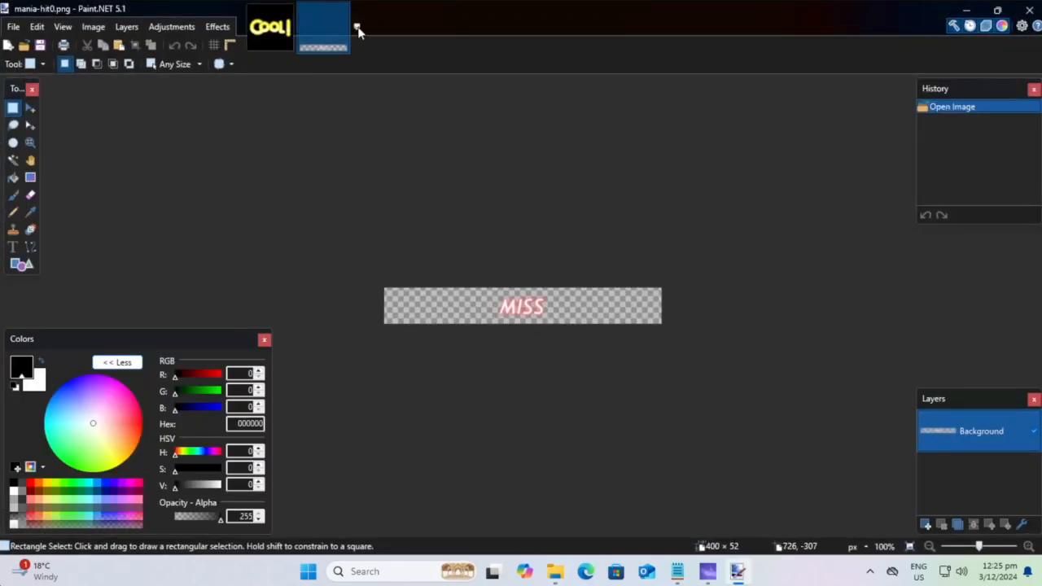
Step: Paste the Marvelous! image from mania-hit300g.png onto a new layer above the Cool! graphic, keeping the canvas size
click(281, 29)
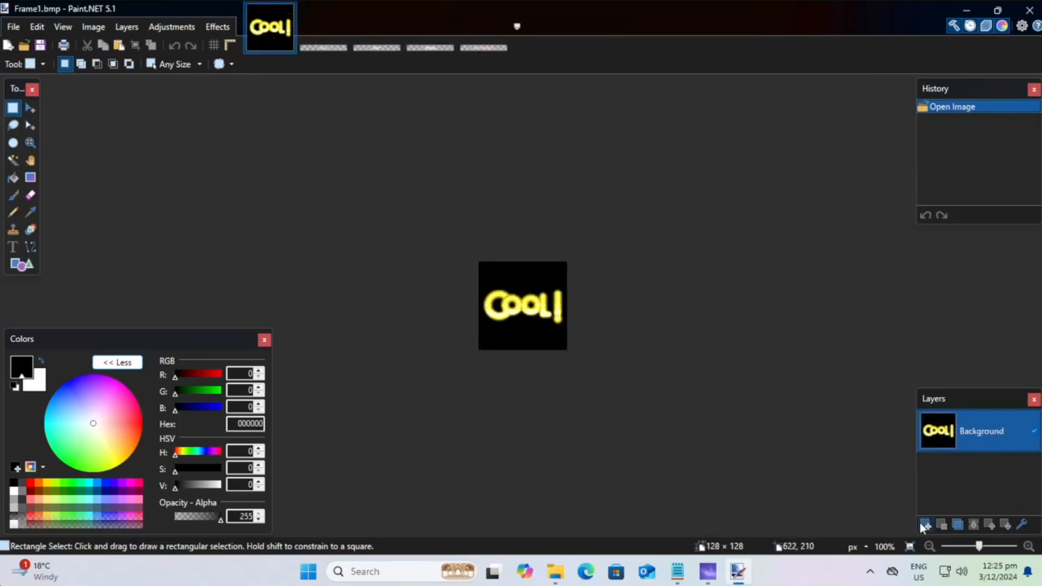
click(494, 47)
click(281, 39)
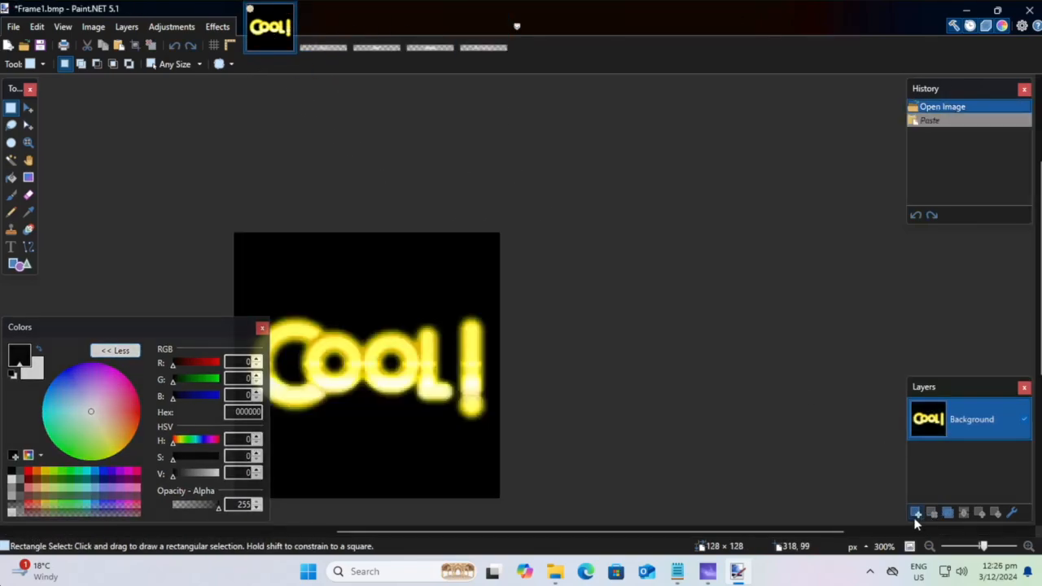
click(916, 515)
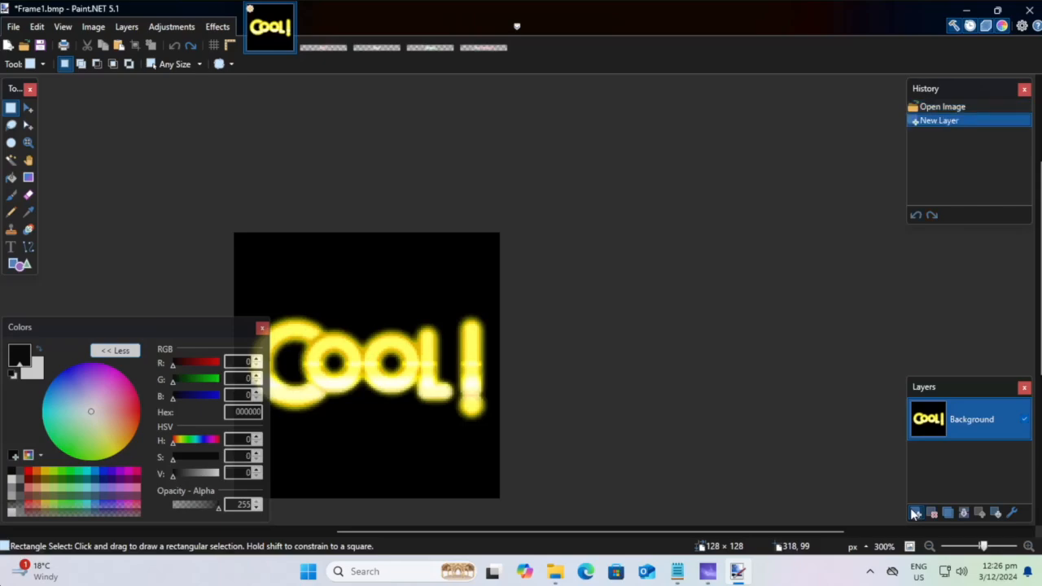
key(ctrl+v)
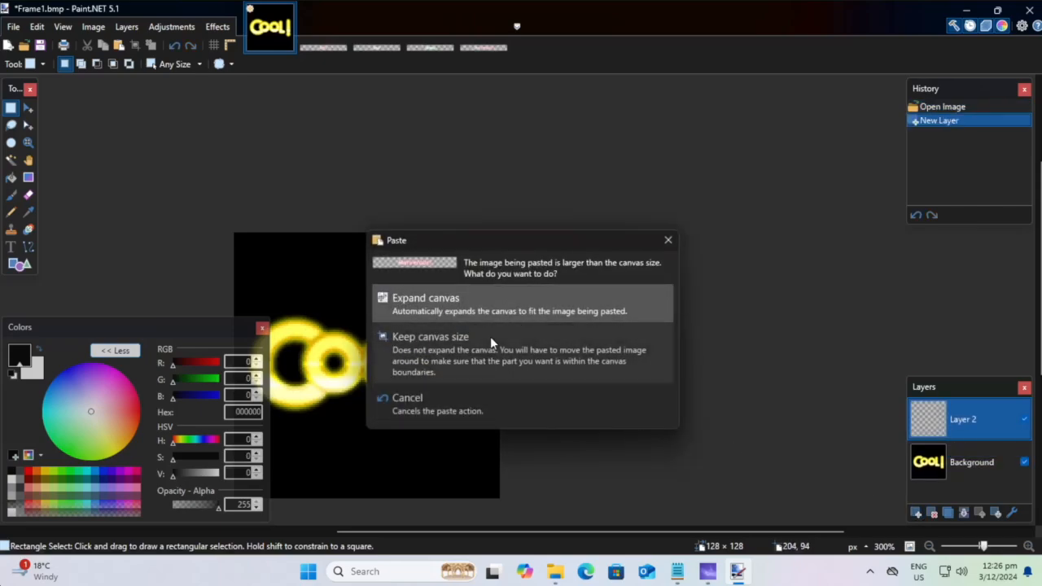
click(415, 335)
Step: Scale the pasted Marvelous! image to about 299 × 39 px, centre its text along the canvas's upper edge and deselect it
drag(565, 291, 321, 284)
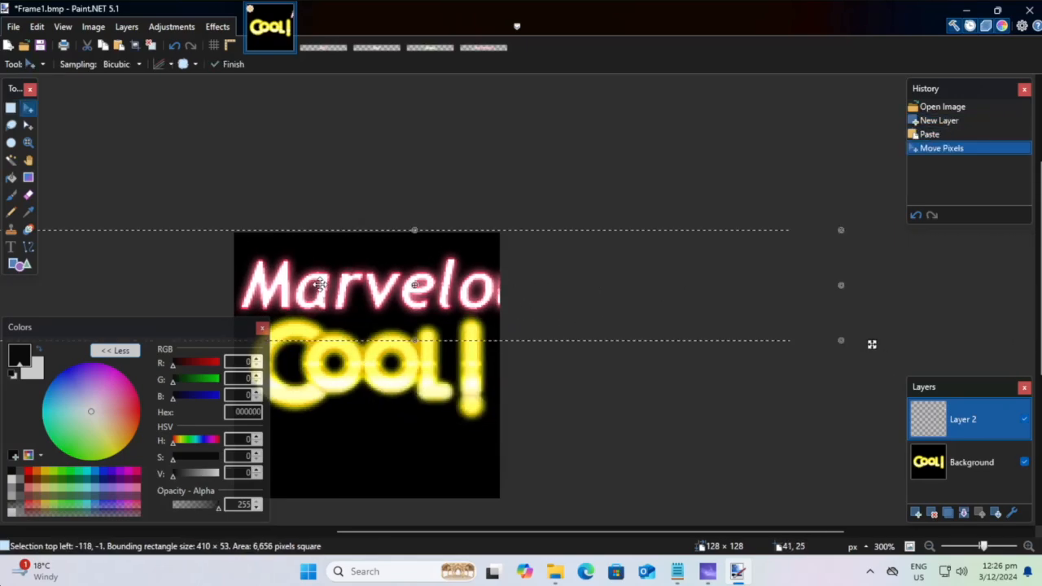
drag(837, 343, 728, 310)
drag(458, 279, 530, 269)
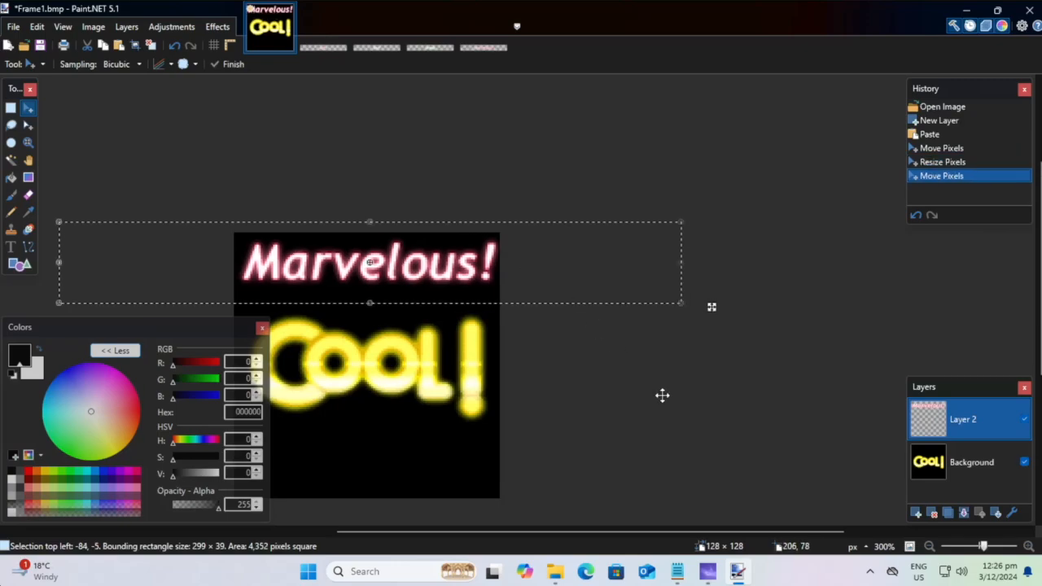
click(12, 110)
key(ctrl+d)
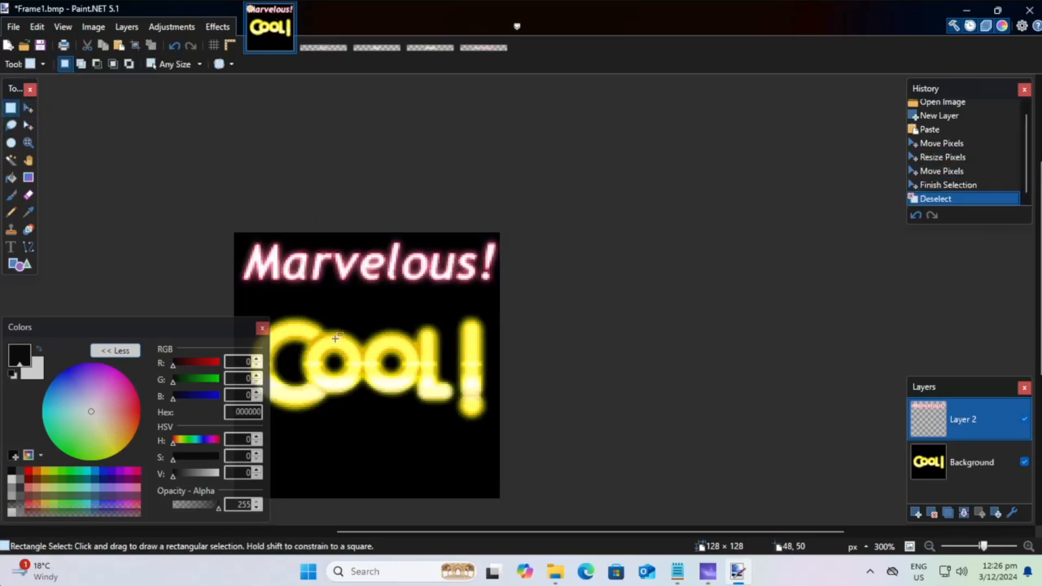
Step: Cover the Cool! graphic by filling the whole Background layer with black, then clear the selection
click(970, 471)
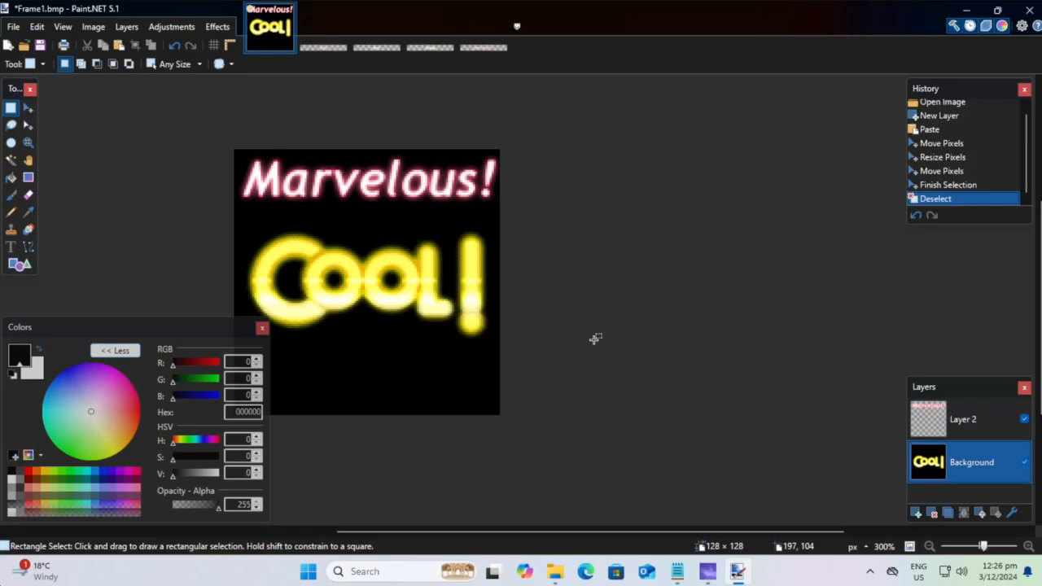
mouse_move(208, 131)
mouse_down()
mouse_move(612, 443)
mouse_move(641, 494)
mouse_up()
key(BackSpace)
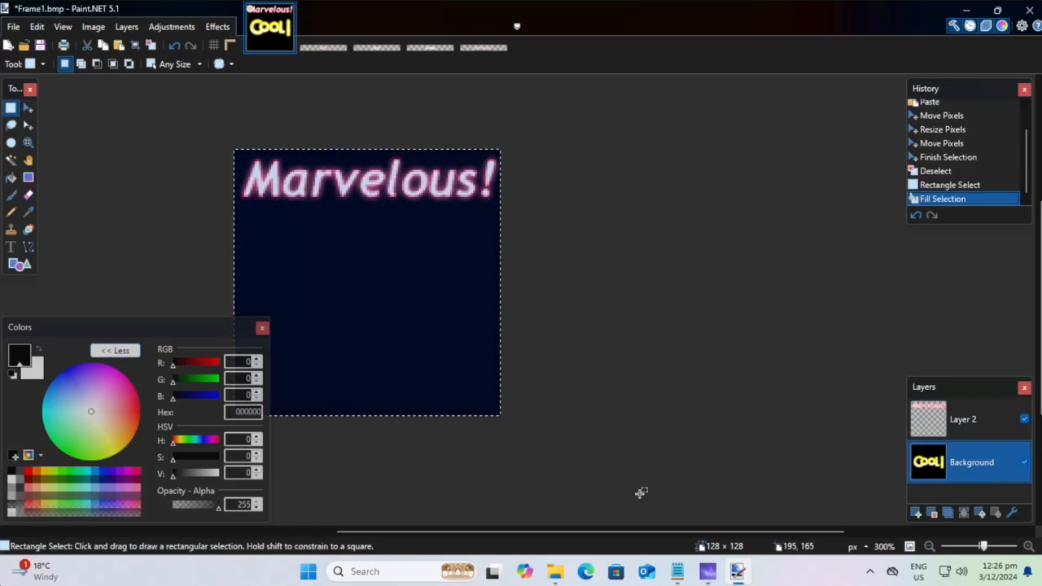
key(ctrl+d)
drag(719, 434, 790, 451)
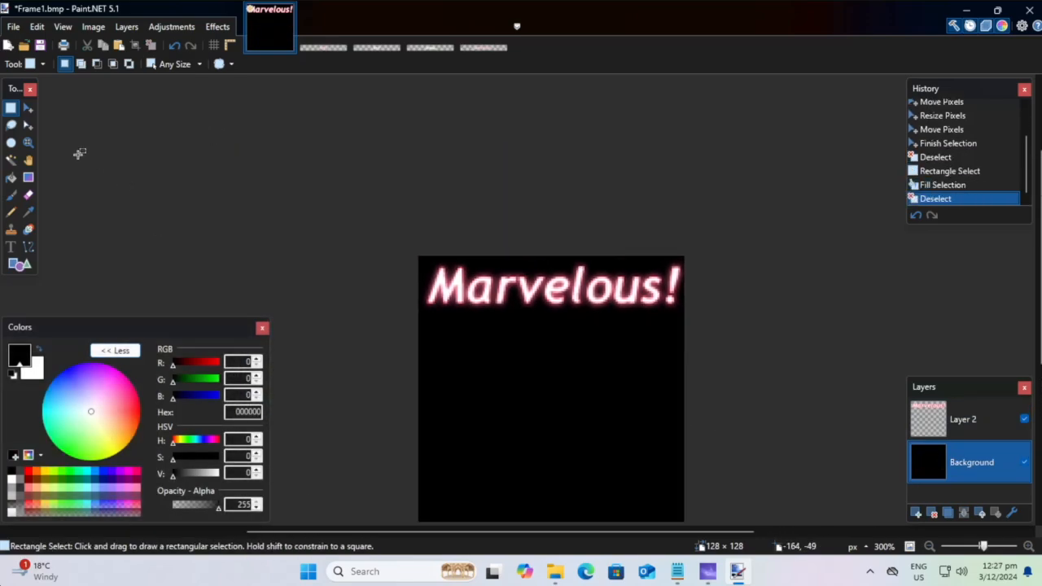
Step: Save the flattened Marvelous! graphic as a BMP over Frame1.bmp in Note_Cool3, with auto-detected bit depth
key(ctrl+shift+s)
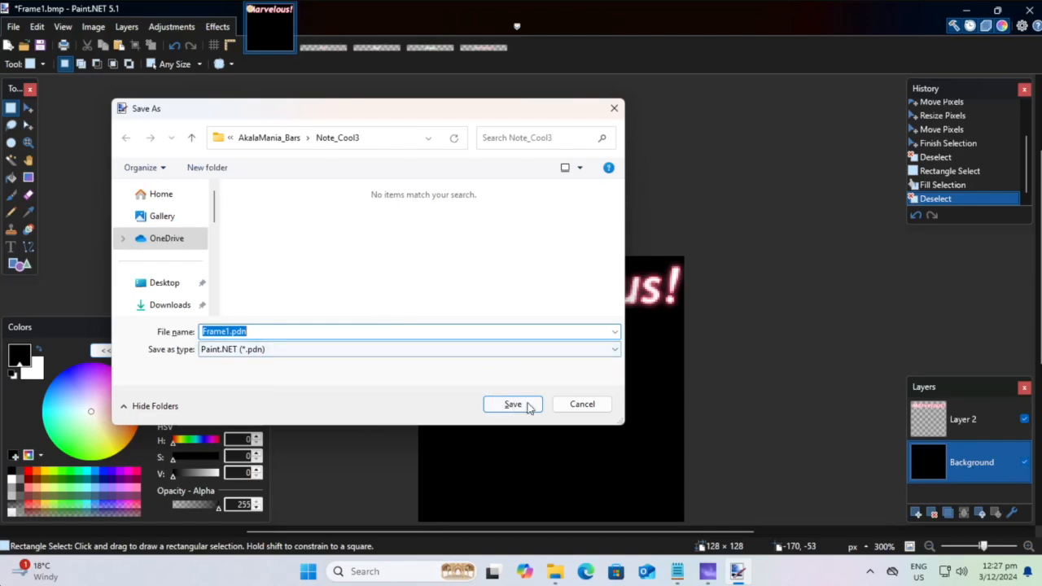
click(270, 349)
click(245, 457)
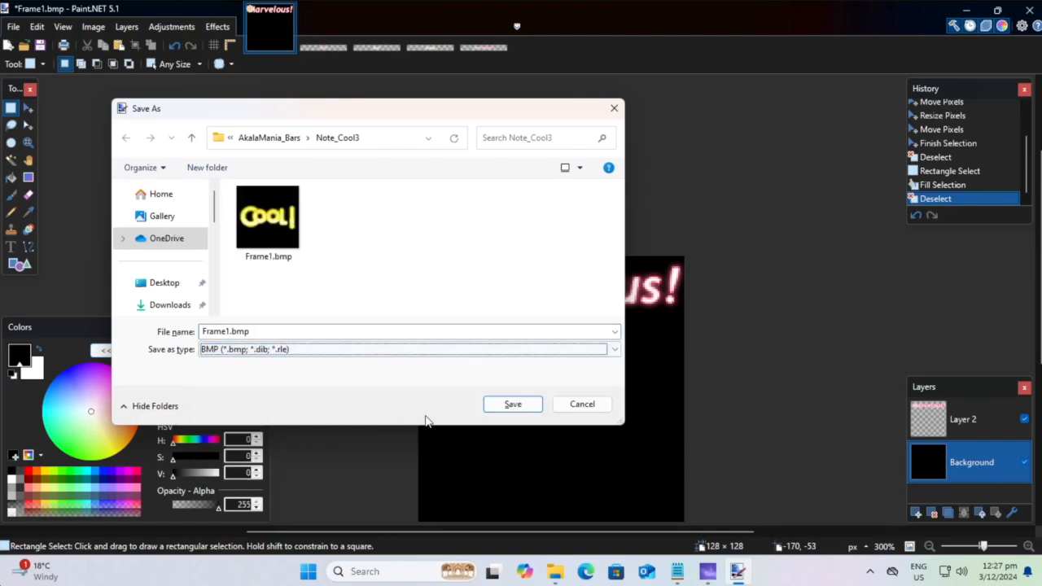
click(517, 404)
click(556, 285)
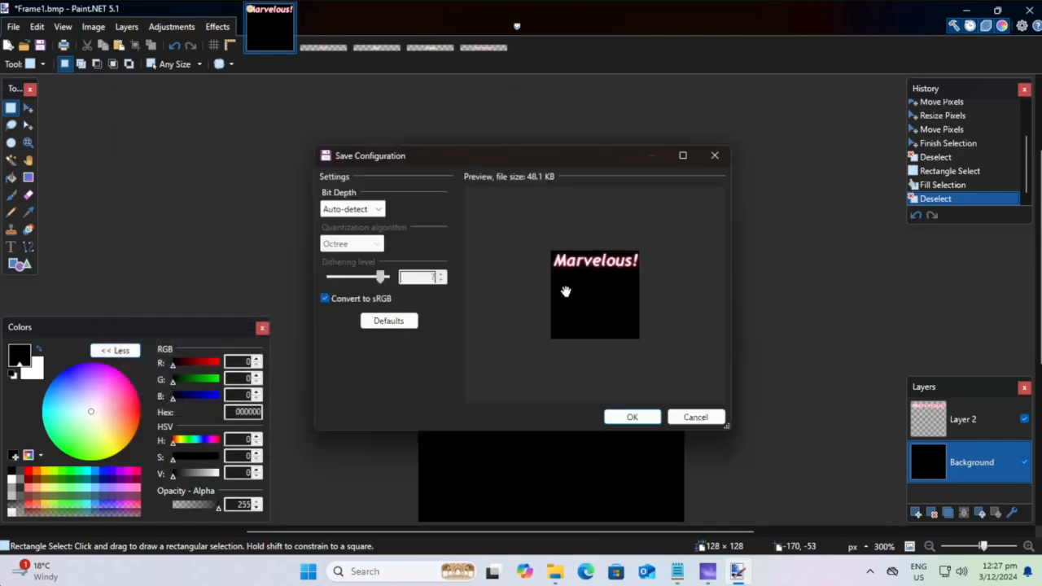
click(633, 417)
click(432, 265)
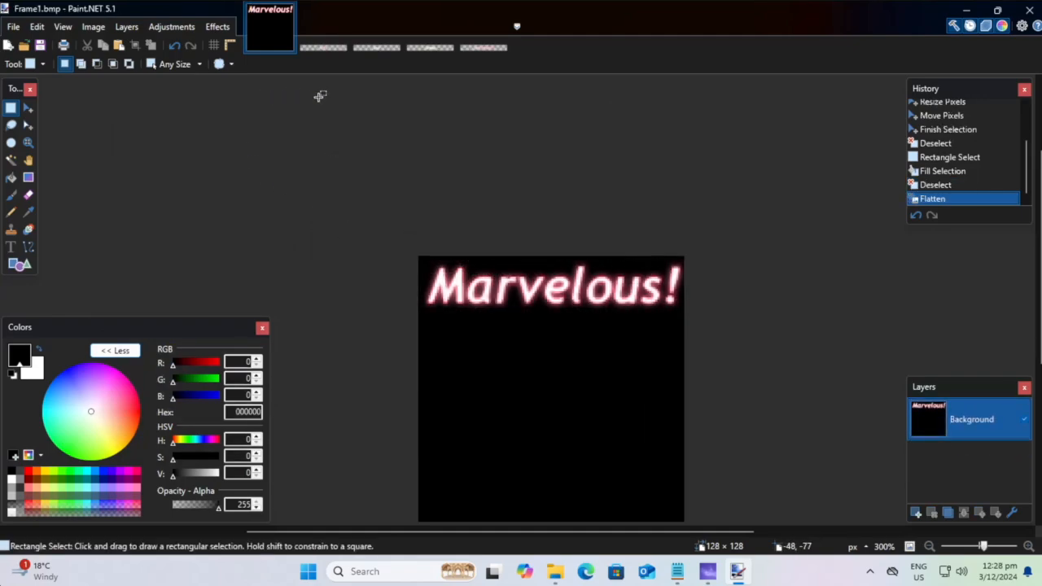
Step: Open Frame1.bmp from the skin's Note_Good3 folder in Paint.NET and place it beside the Marvelous! image
click(558, 573)
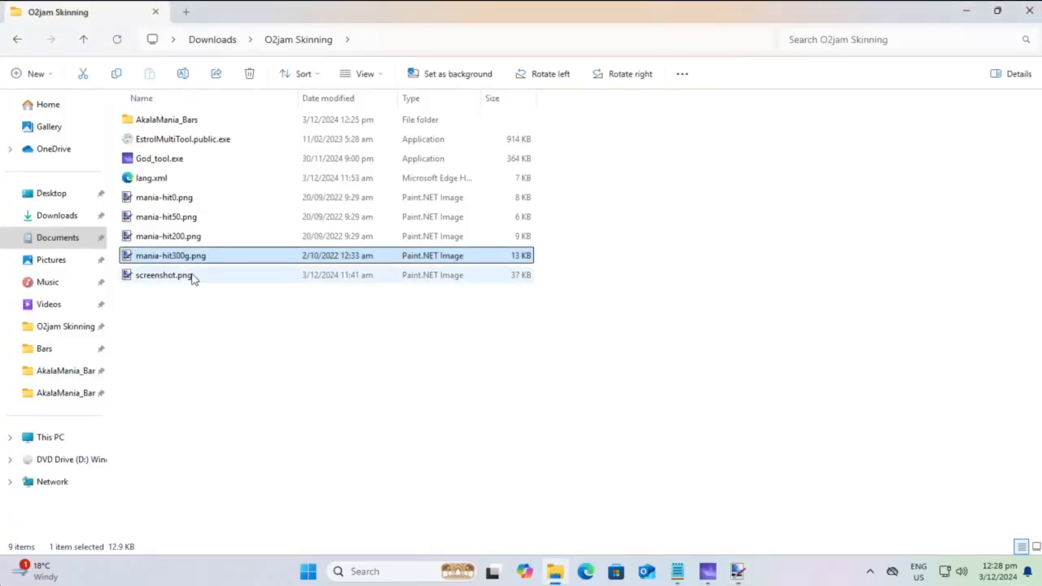
click(214, 41)
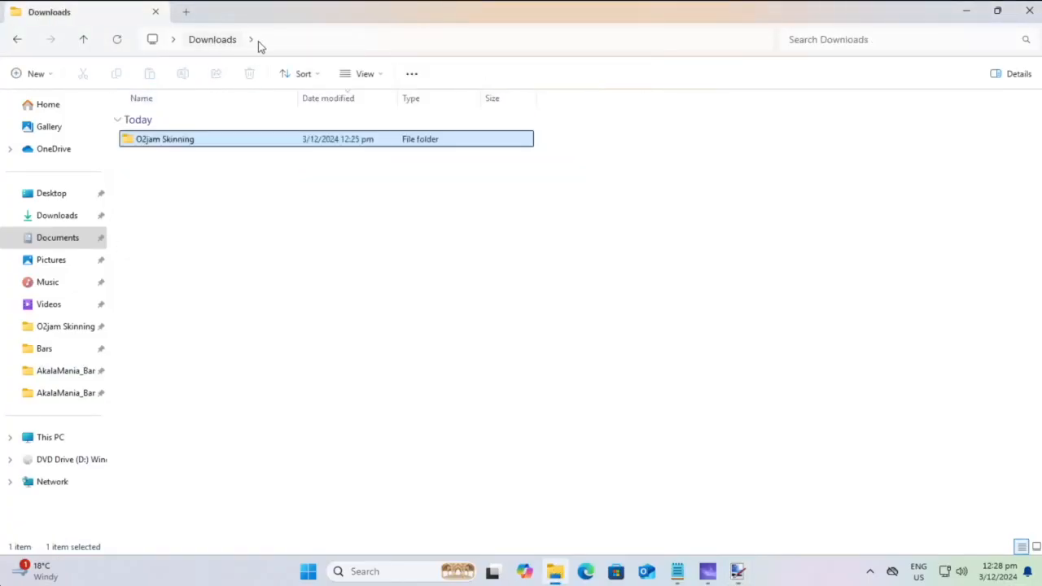
click(65, 394)
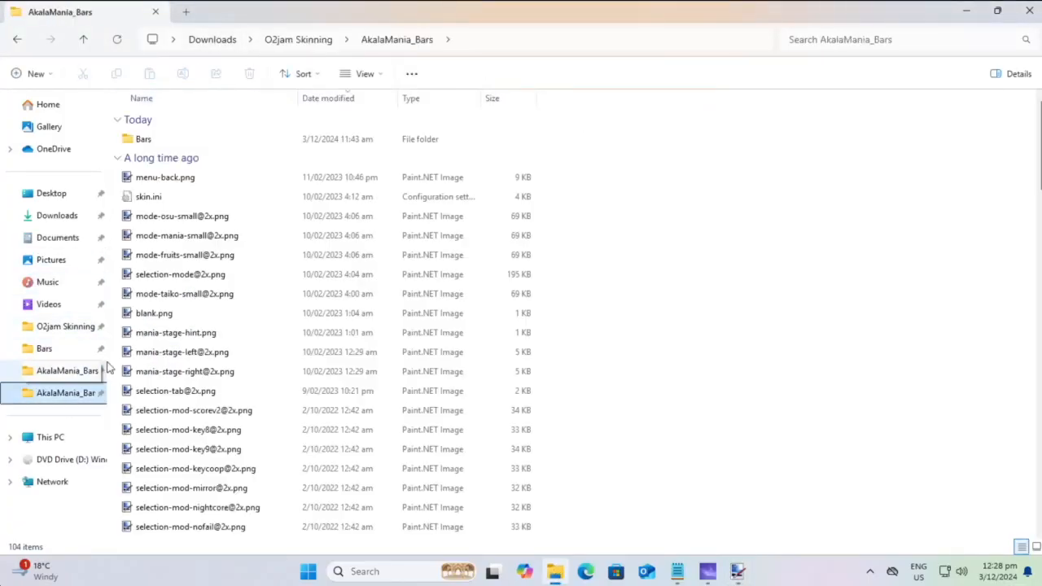
click(55, 373)
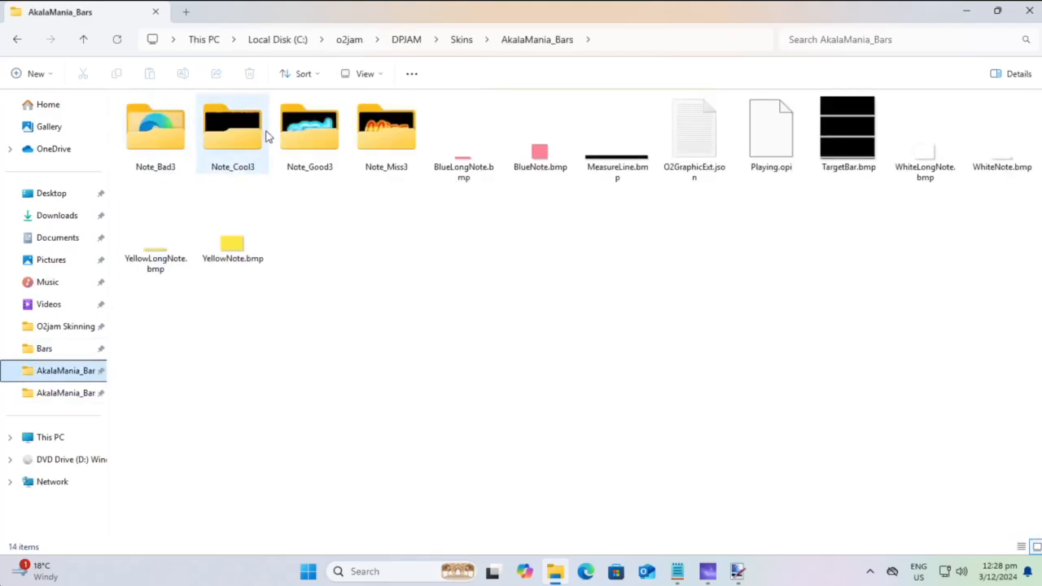
click(306, 128)
double_click(305, 124)
double_click(149, 147)
drag(537, 33, 324, 29)
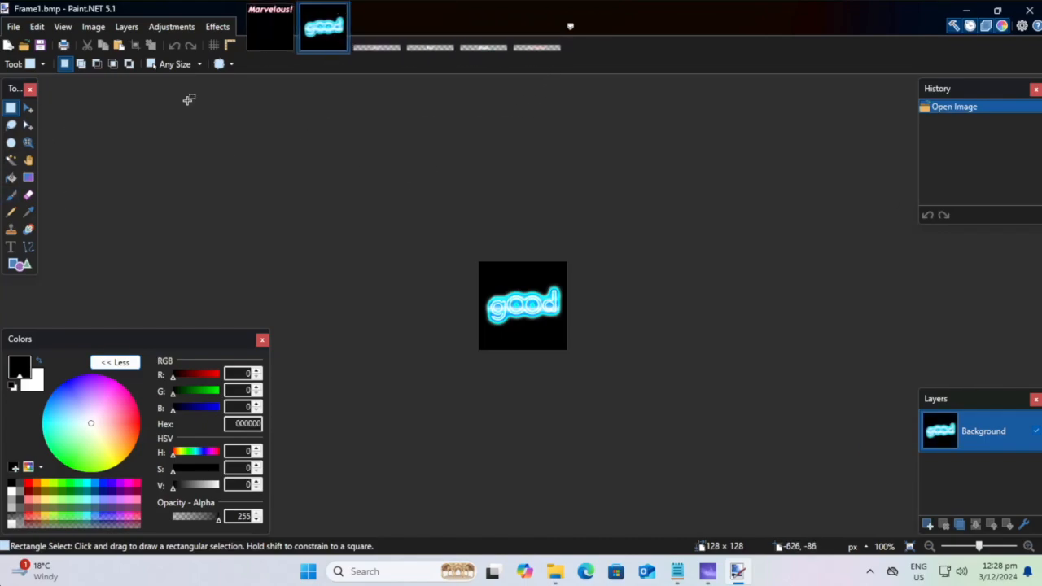
Step: Copy the entire Marvelous! canvas and paste it over the good graphic in Note_Good3's Frame1.bmp
click(271, 29)
drag(388, 207, 760, 459)
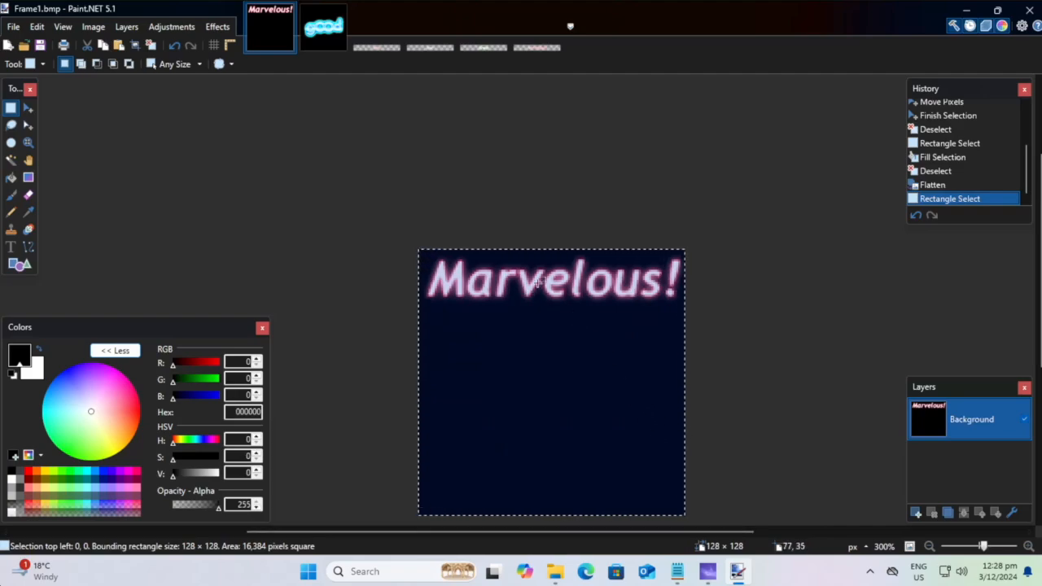
click(324, 29)
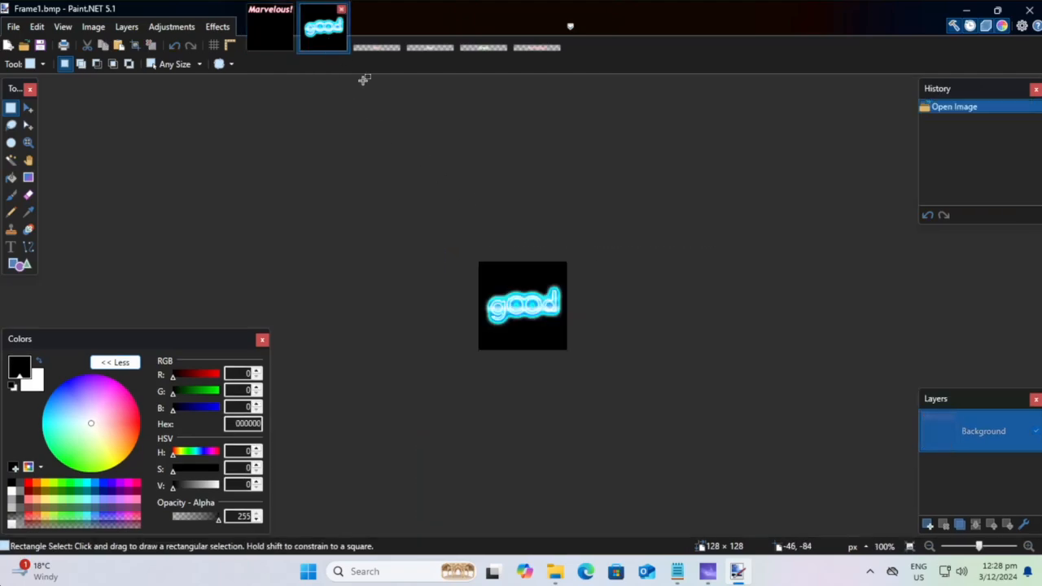
key(ctrl+v)
Step: Copy the whole Great graphic from mania-hit200.png and paste it onto a new layer in Note_Good3's Frame1.bmp
click(379, 47)
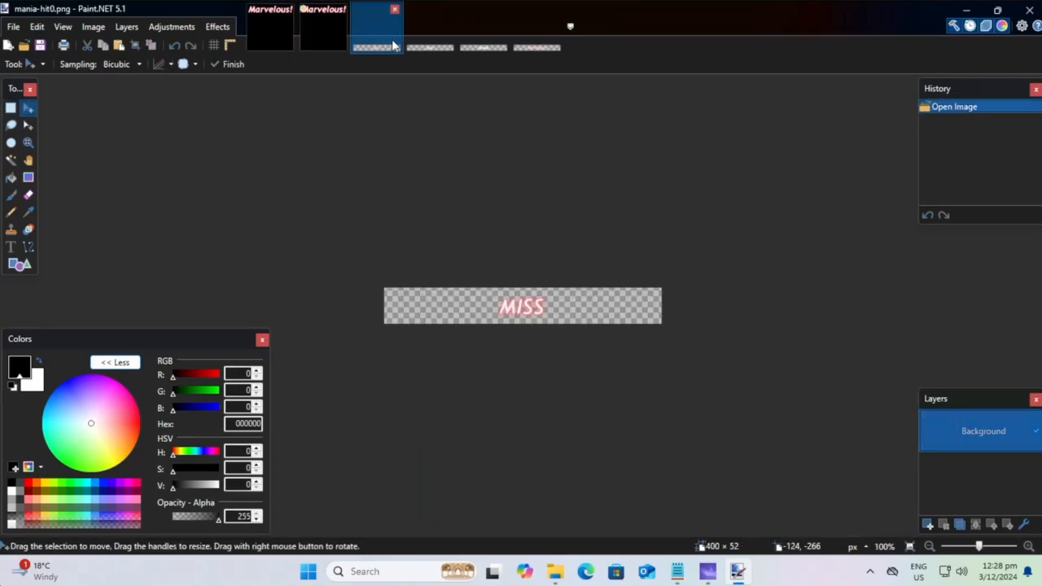
click(474, 48)
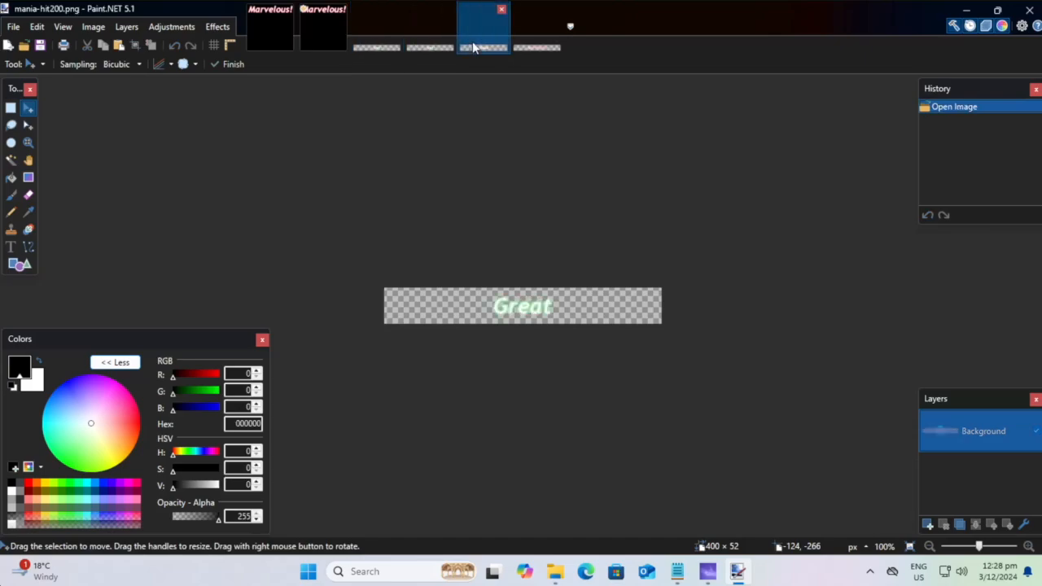
click(10, 108)
drag(417, 279, 789, 368)
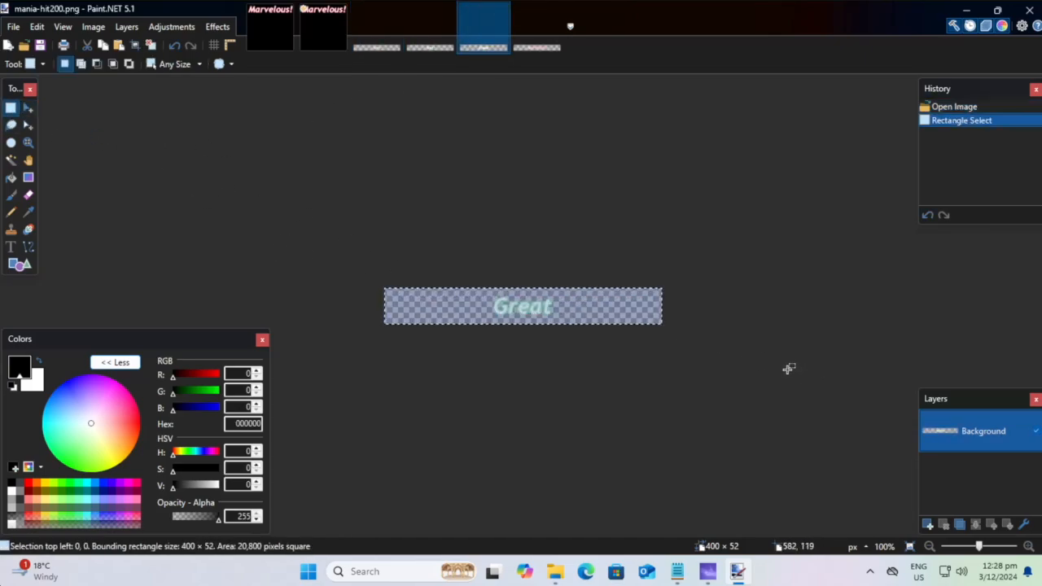
click(326, 36)
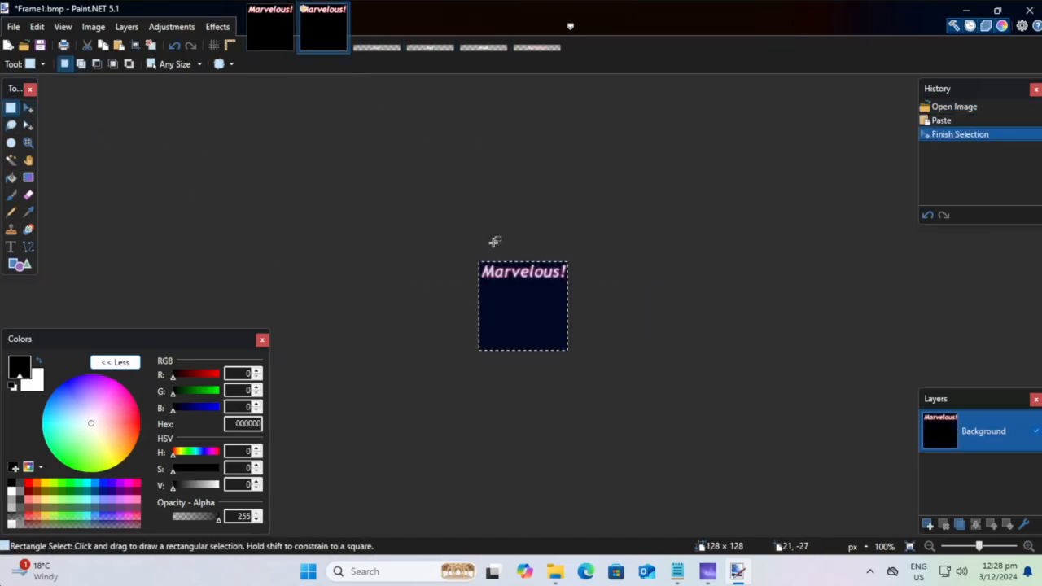
key(super)
key(super)
click(927, 525)
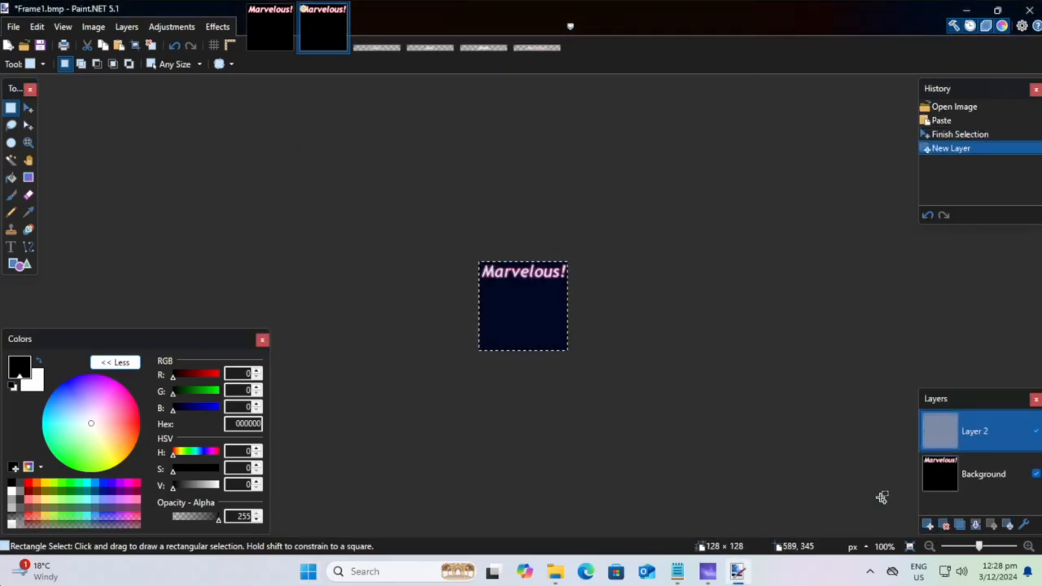
key(ctrl+v)
click(464, 353)
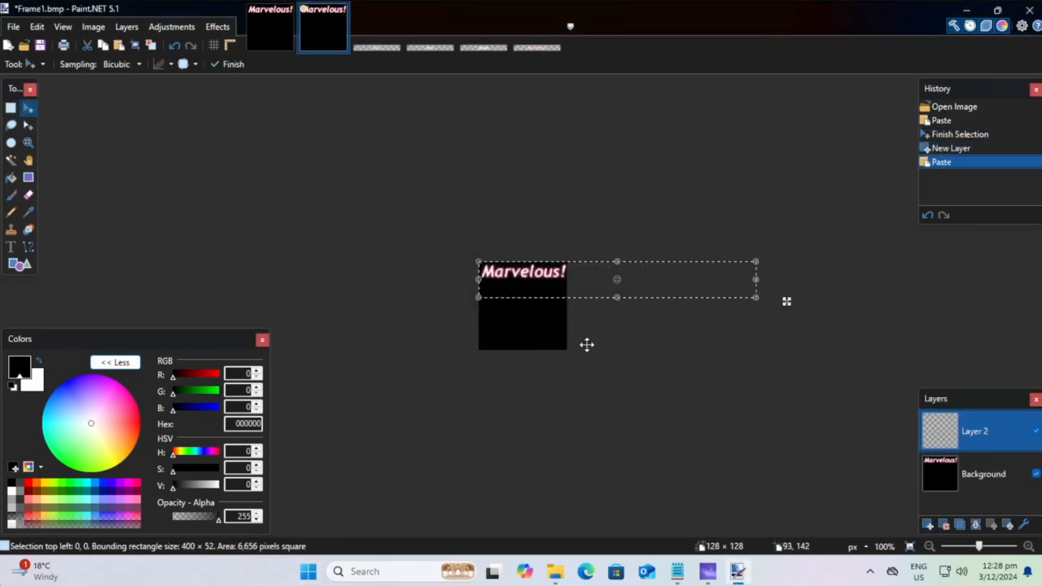
Step: Scale the pasted Great graphic to about 292 × 38 px and centre its text along the canvas's upper edge
drag(698, 282, 588, 272)
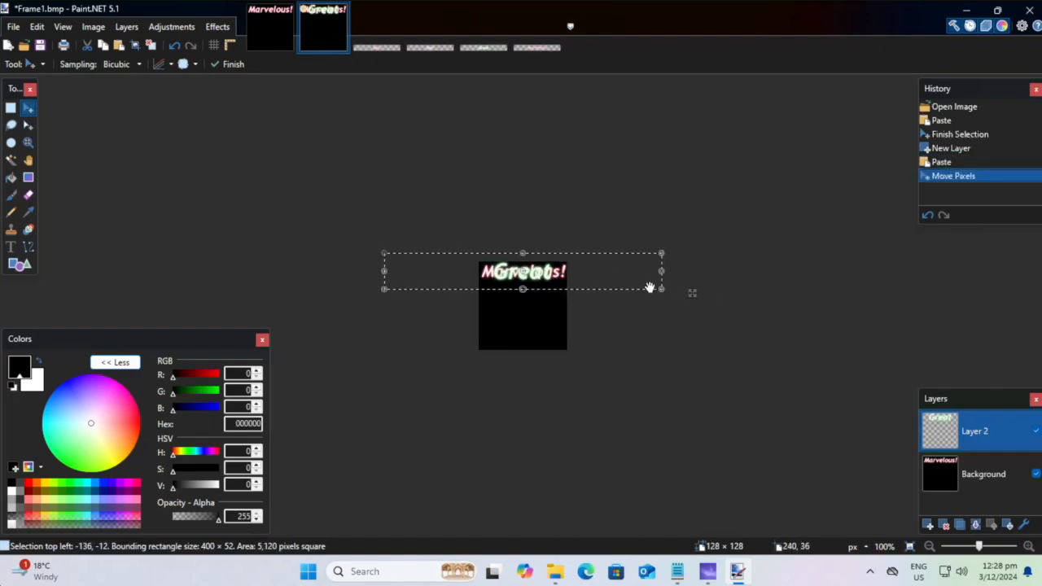
mouse_move(661, 288)
mouse_down()
mouse_move(633, 282)
mouse_move(663, 289)
mouse_up()
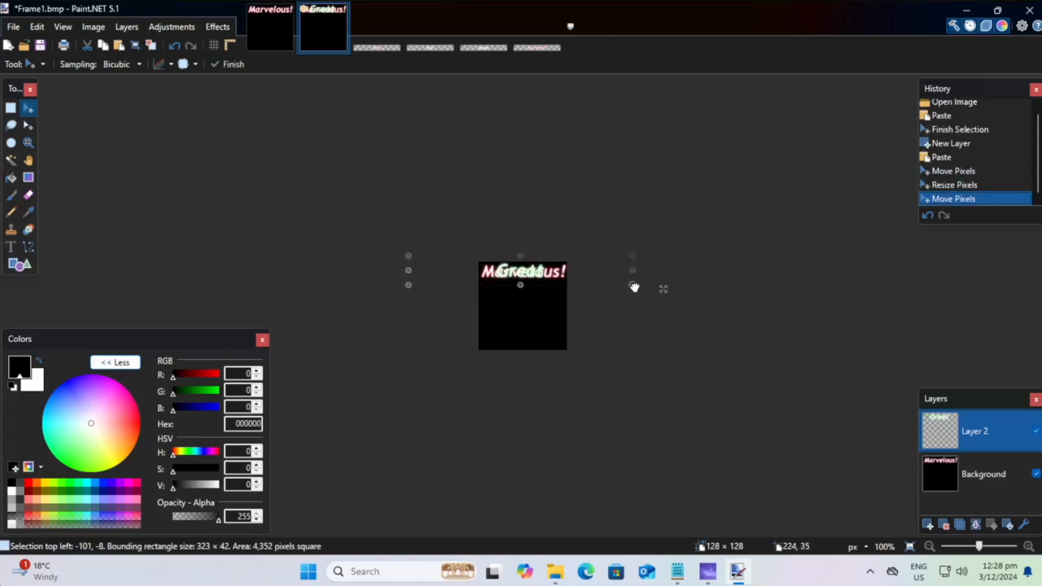
mouse_move(630, 284)
mouse_down()
mouse_move(651, 286)
mouse_move(642, 289)
mouse_up()
drag(544, 272, 560, 272)
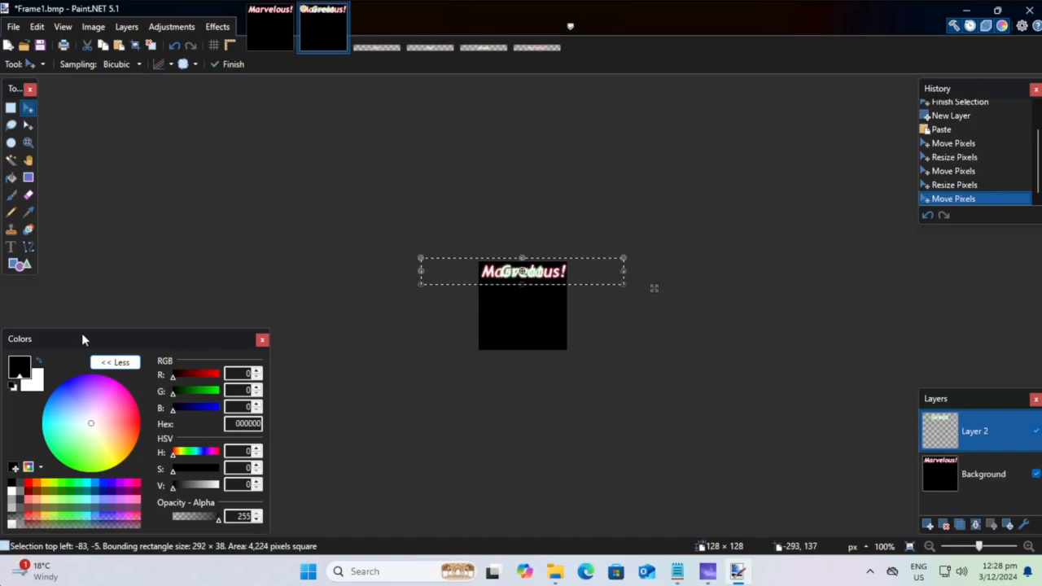
drag(486, 284, 487, 284)
Step: Fill the Marvelous! text on the Background layer with black, then clear the selection
click(971, 487)
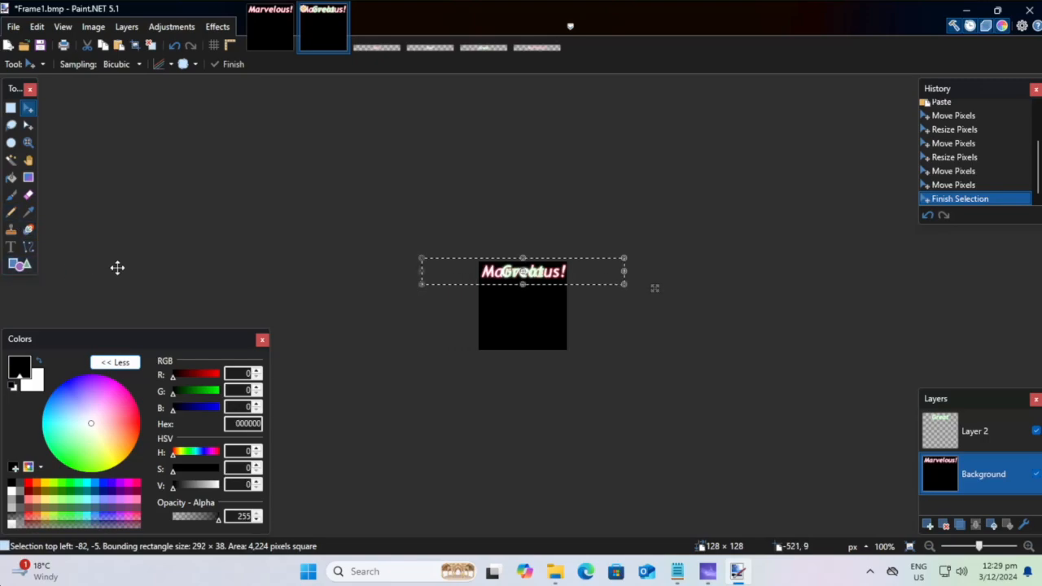
key(BackSpace)
click(165, 260)
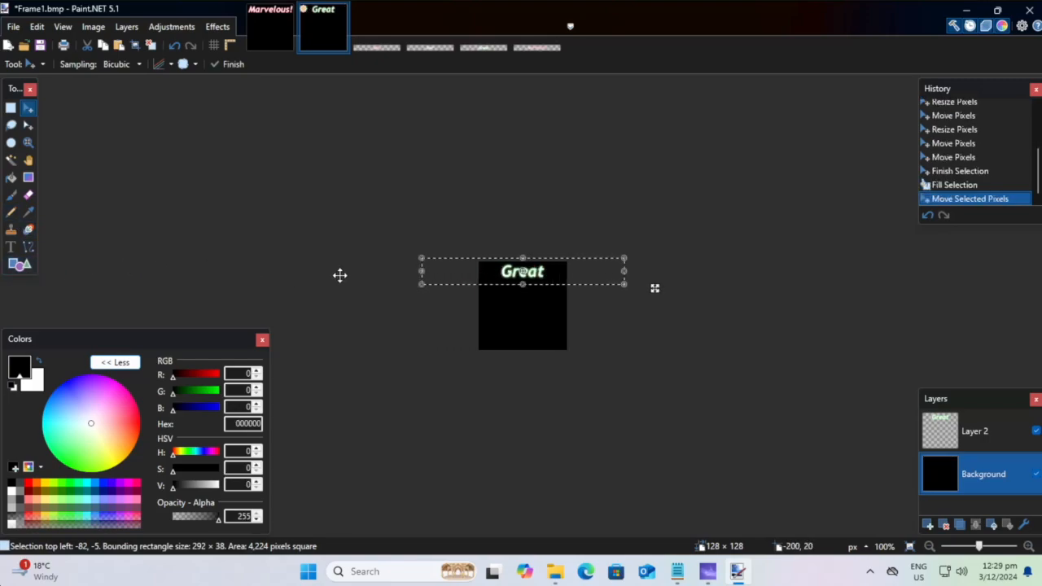
click(11, 107)
click(555, 248)
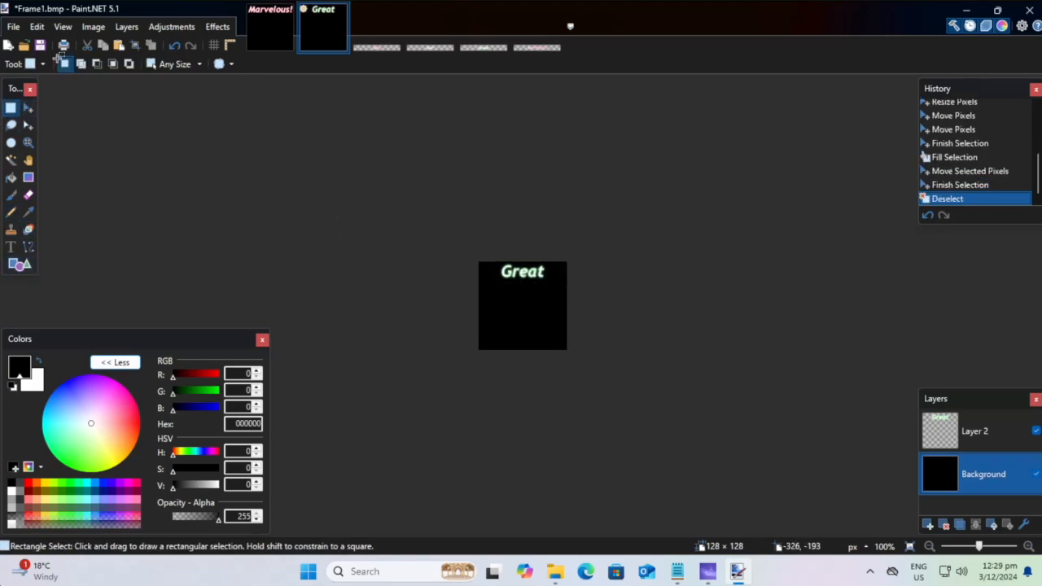
Step: Save the flattened Great graphic as a BMP over Frame1.bmp in Note_Good3, with auto-detected bit depth
click(40, 46)
click(298, 351)
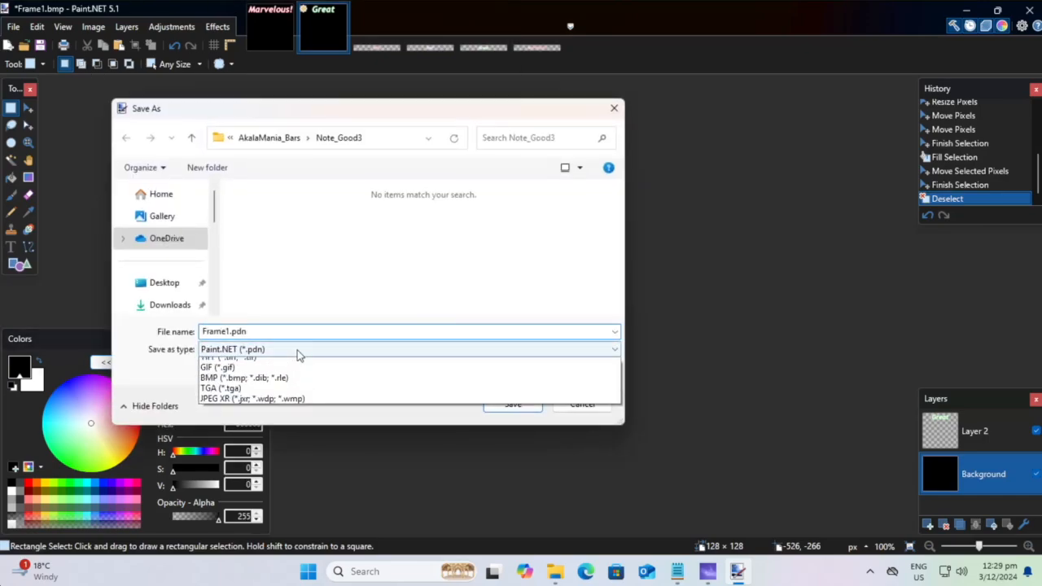
click(239, 453)
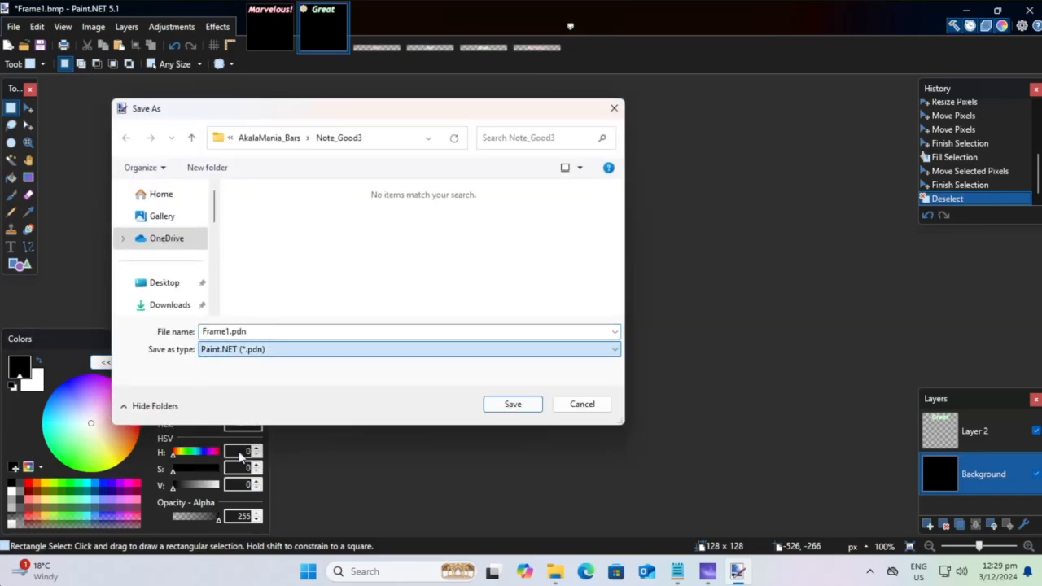
click(513, 405)
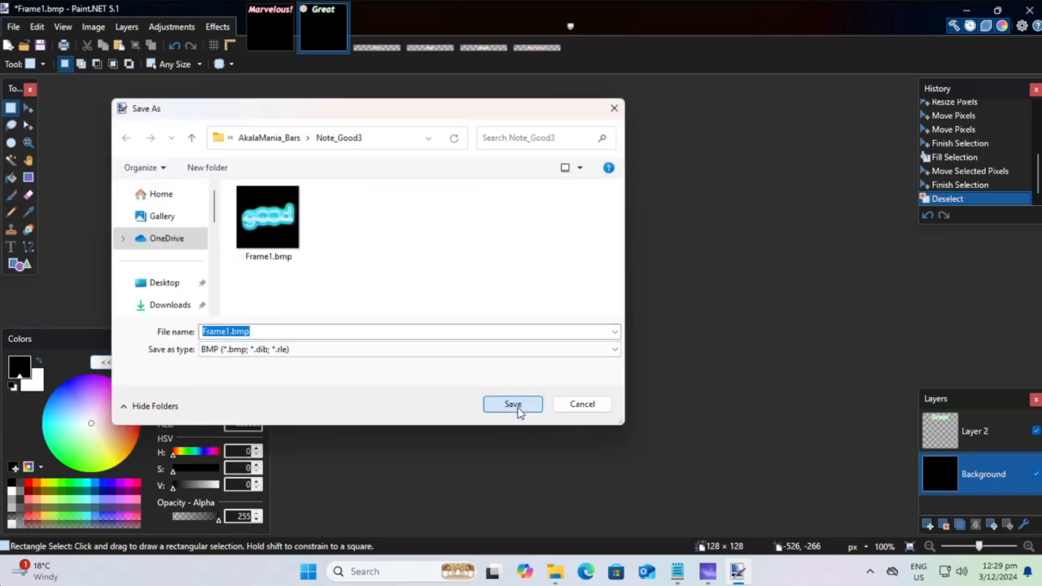
click(557, 285)
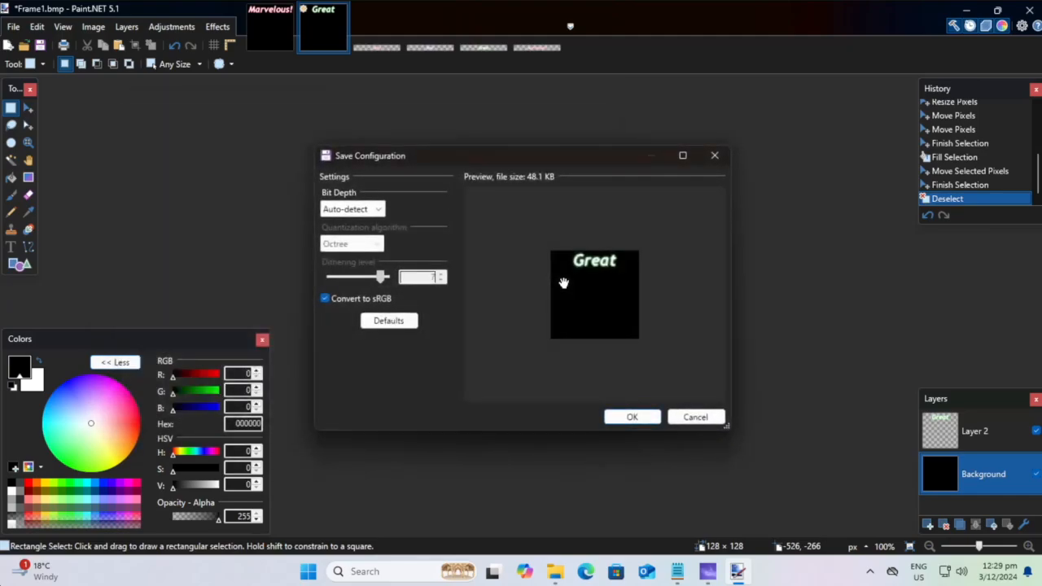
click(655, 419)
click(481, 308)
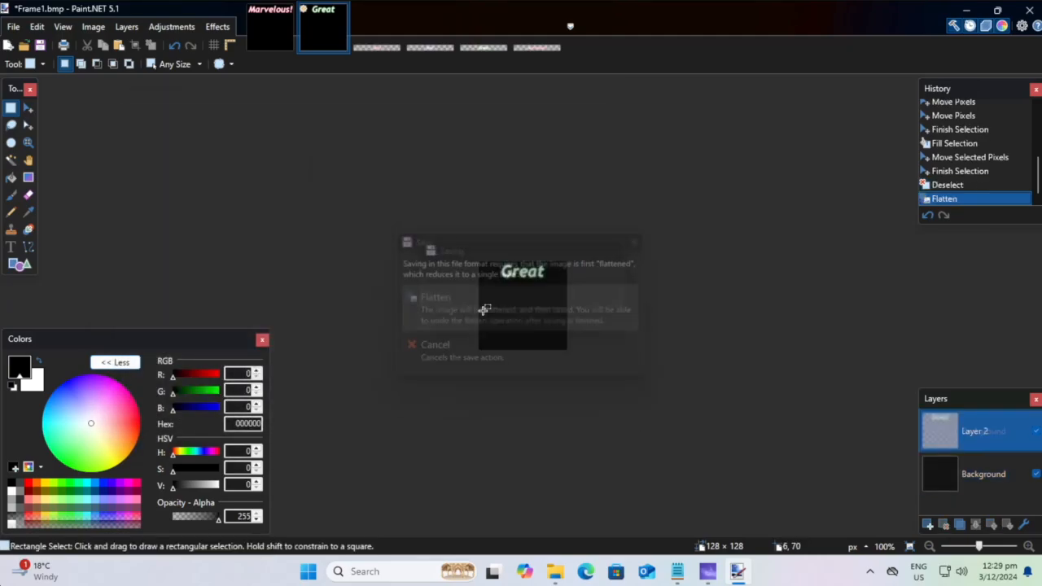
Step: Close Paint.NET, discarding the unsaved changes to the source images, and return to the AkalaMania_Bars folder in File Explorer
click(489, 37)
click(377, 36)
click(430, 37)
click(377, 36)
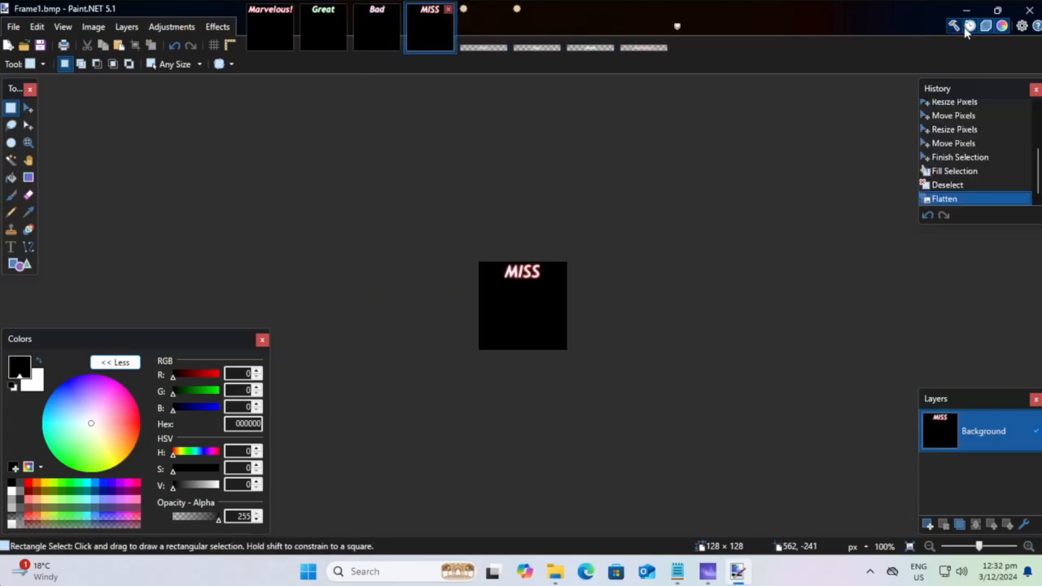
click(1020, 13)
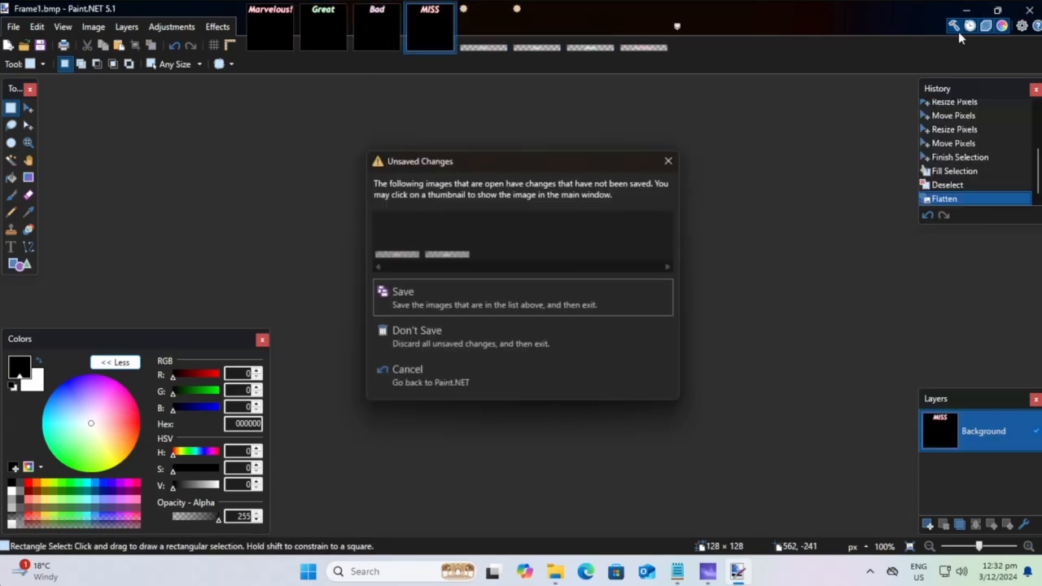
click(440, 344)
click(356, 221)
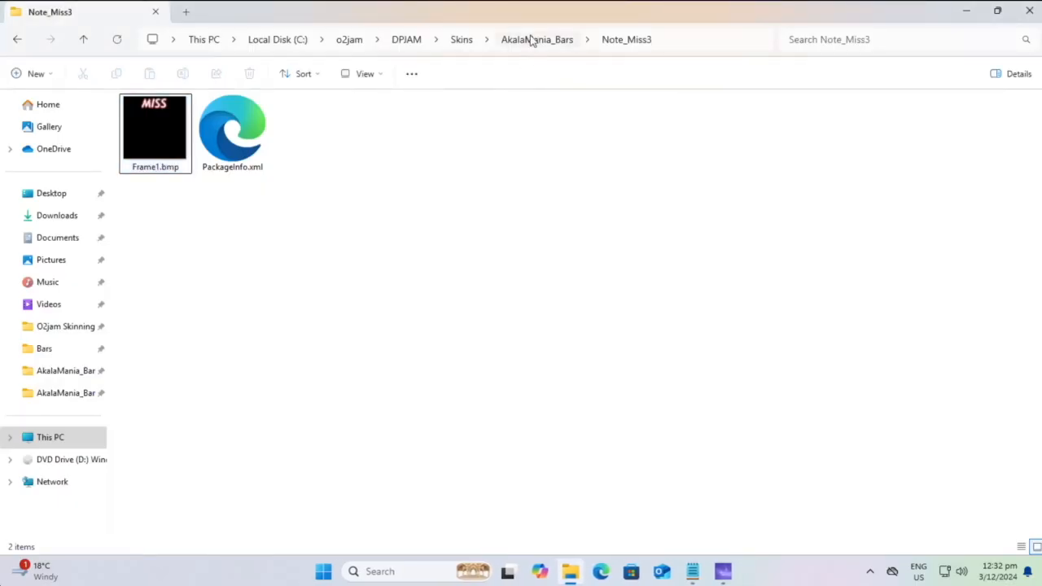
click(521, 40)
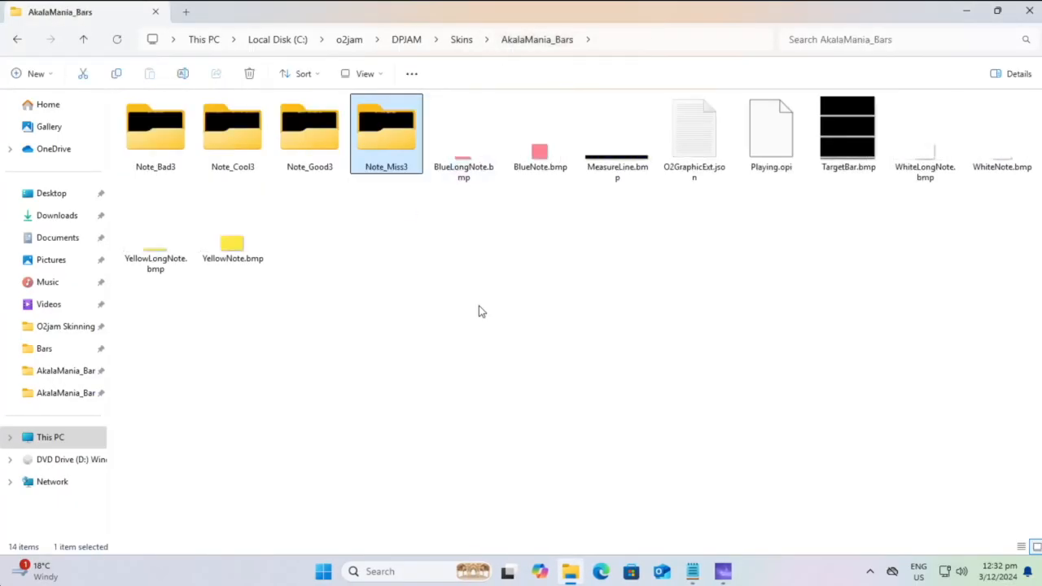
Step: Switch to God tool and import the edited image package into Note_Miss3.ojt
click(720, 573)
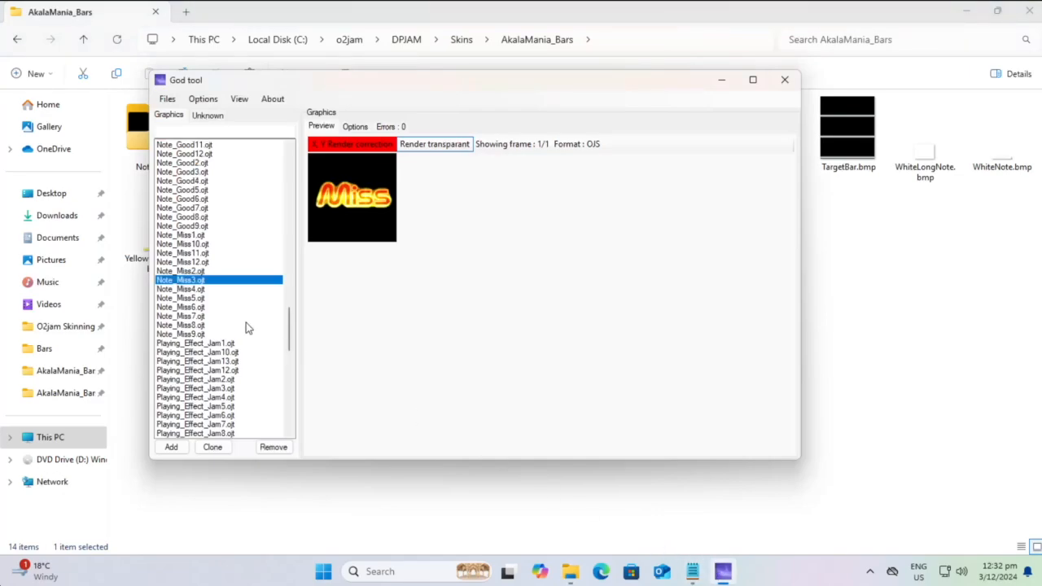
right_click(204, 283)
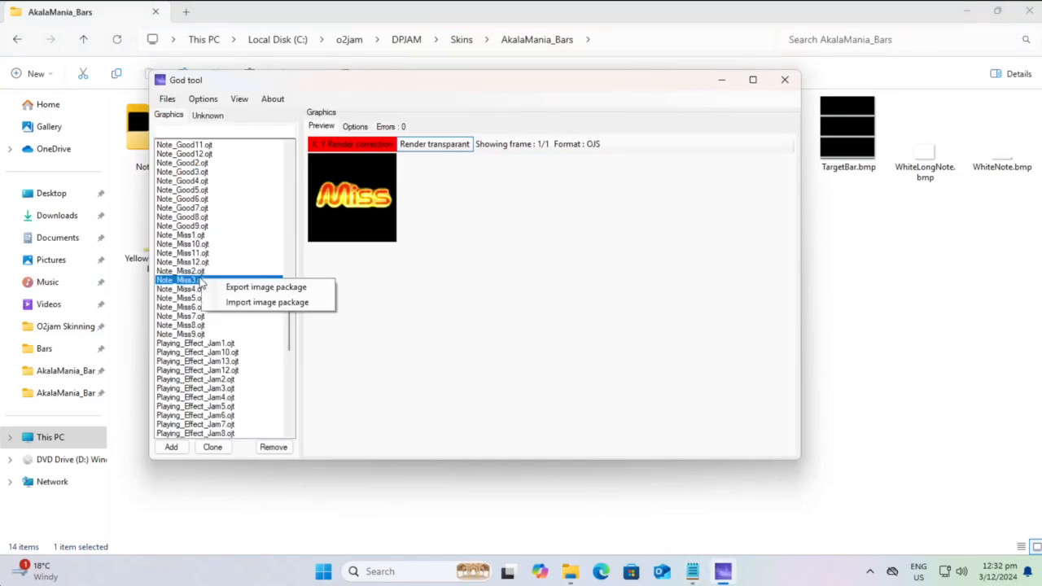
click(235, 300)
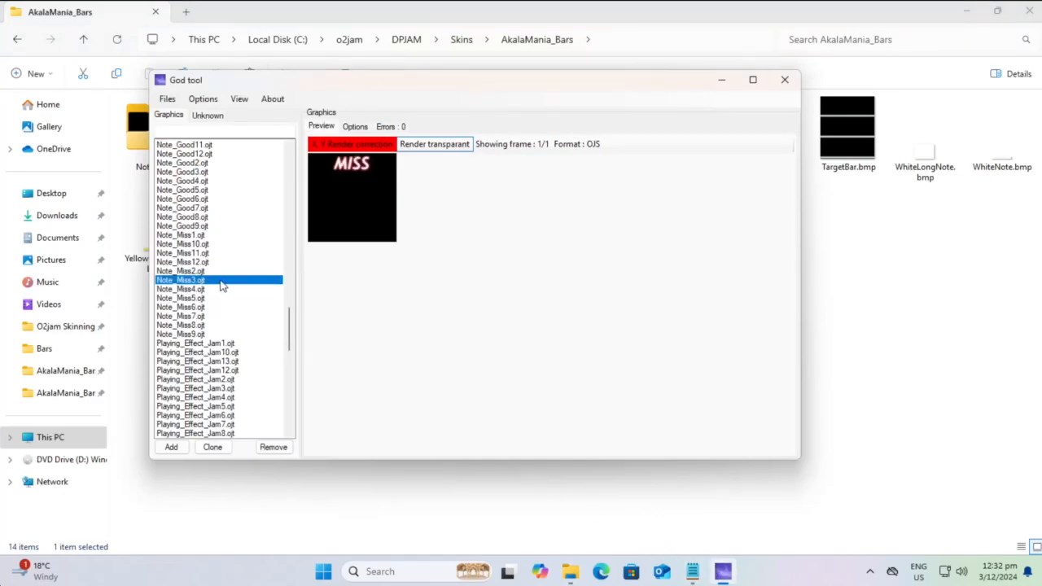
drag(308, 84, 483, 113)
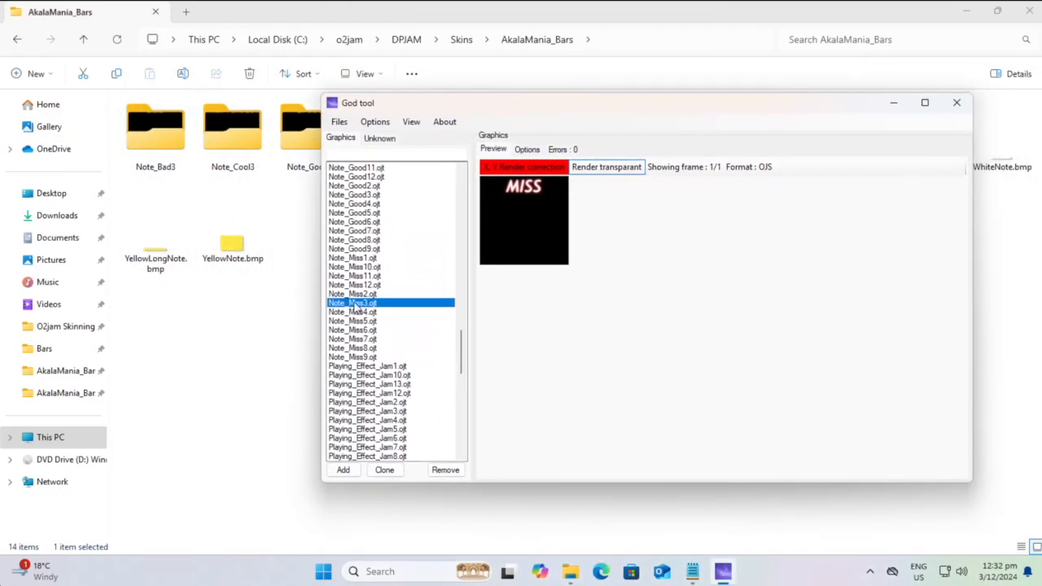
Step: Import the edited image package into Note_Good3.ojt
scroll(367, 336, up, 4)
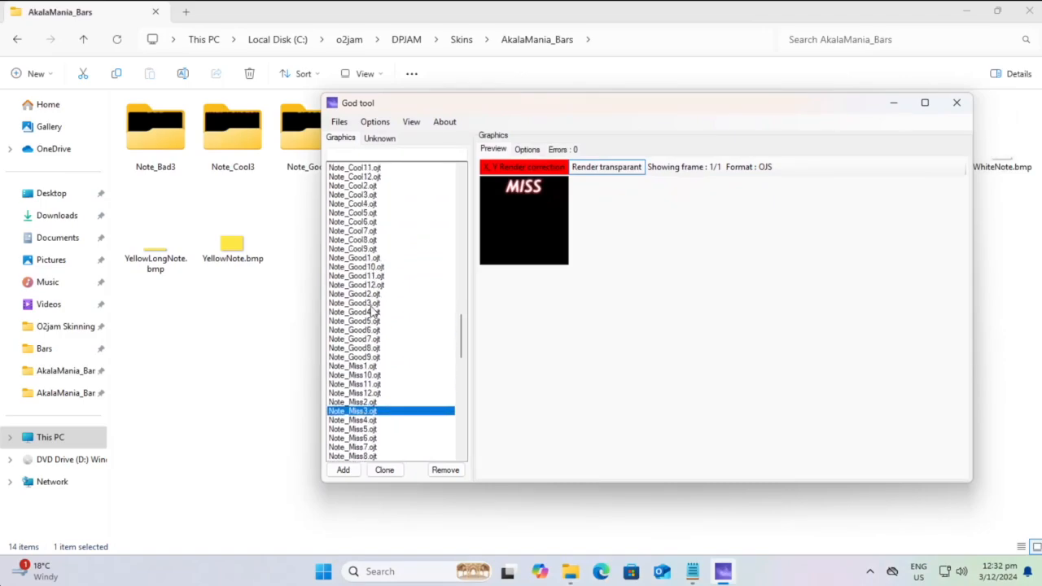
click(376, 303)
right_click(375, 303)
click(404, 320)
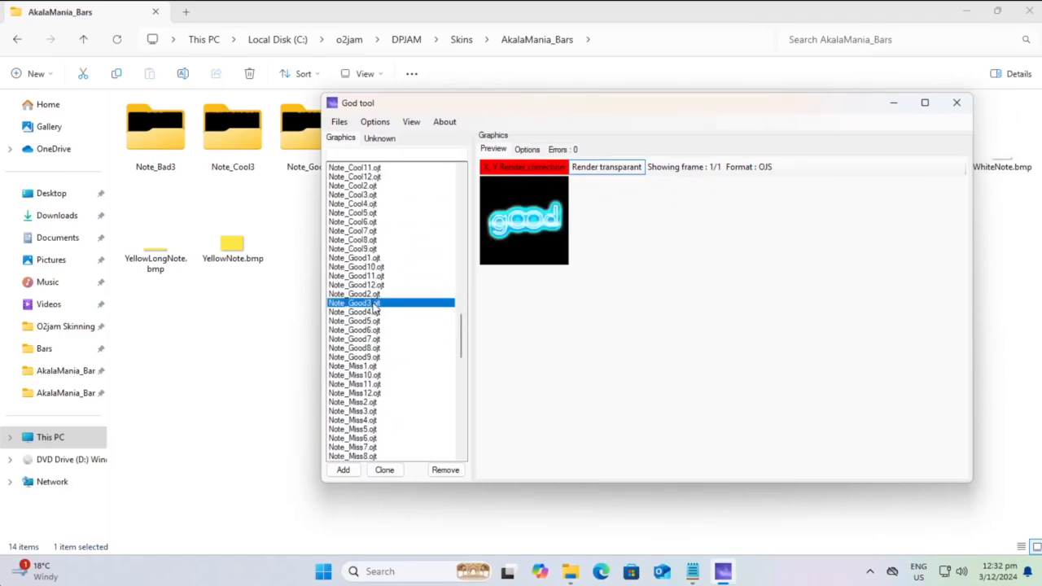
Step: Import the edited image package into Note_Cool3.ojt
scroll(407, 297, up, 4)
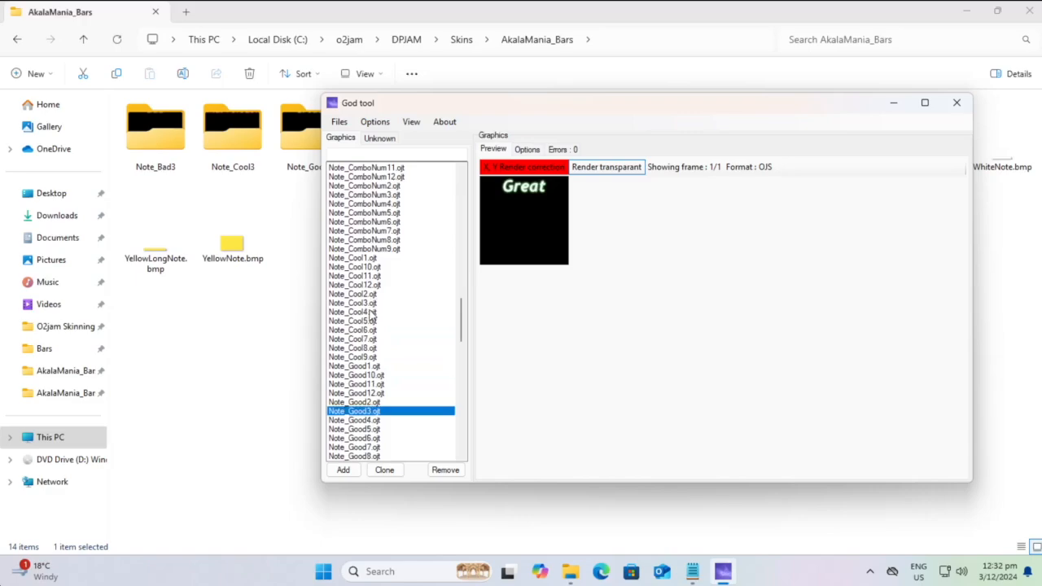
click(367, 302)
right_click(367, 302)
click(423, 327)
Step: Import the edited image package into Note_Bad3.ojt
scroll(391, 297, up, 15)
click(354, 258)
right_click(355, 258)
click(379, 277)
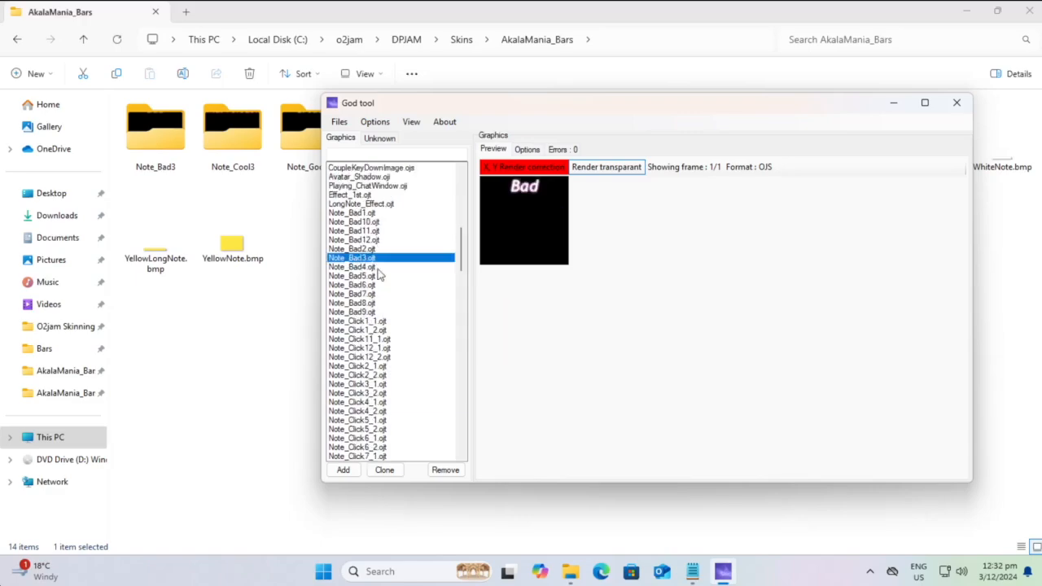
Step: Save the imported judgement graphics to the skin's Playing.opi file
click(340, 122)
click(358, 152)
click(516, 325)
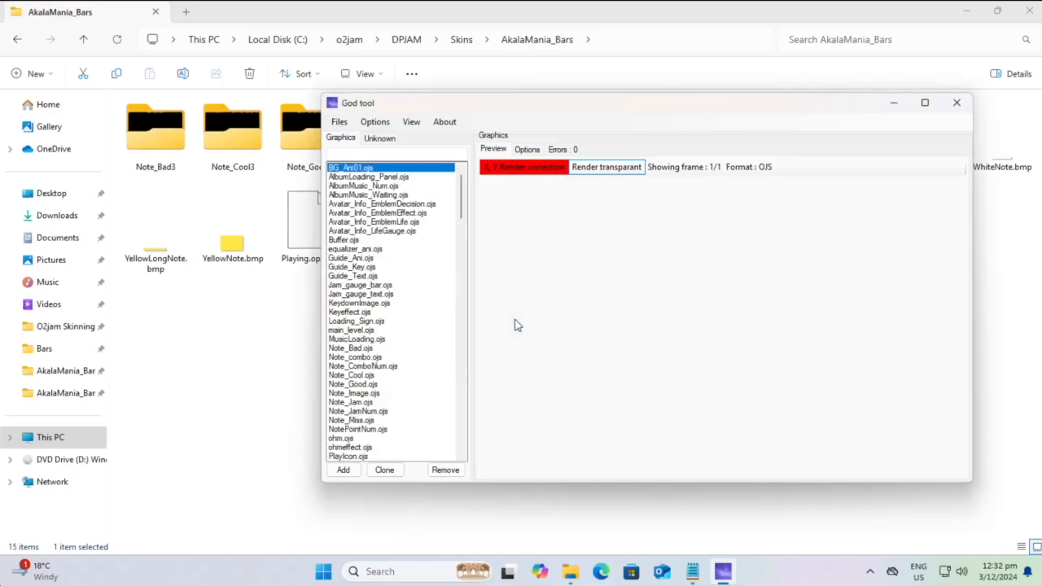
Step: Delete the exported Note_Bad3, Note_Cool3, Note_Good3 and Note_Miss3 folders from the AkalaMania_Bars folder
drag(507, 107, 445, 88)
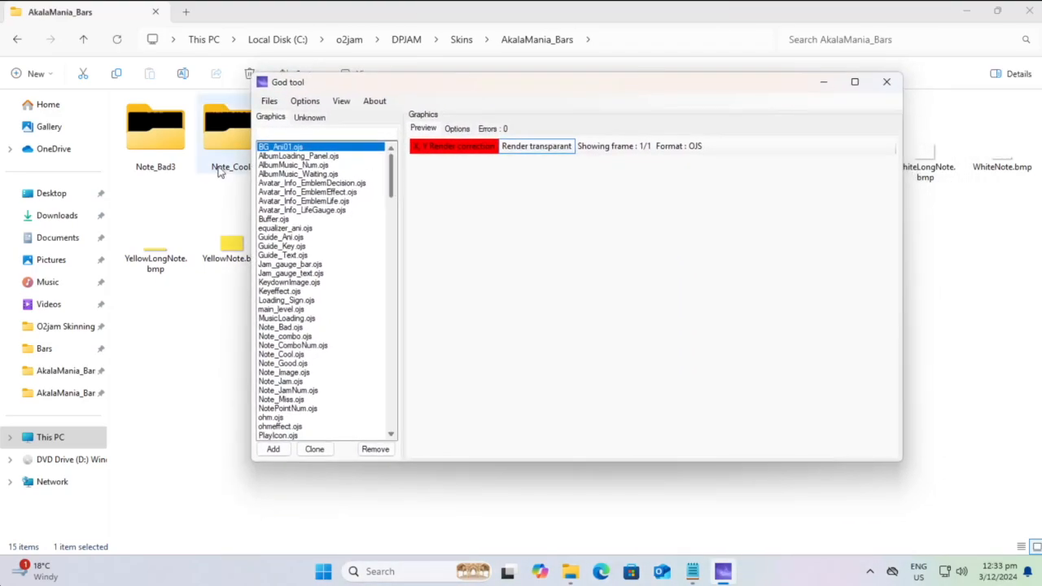
click(154, 130)
shift+click(364, 136)
right_click(364, 136)
click(512, 150)
Step: Switch to God tool and preview the Note_Combo3.ojt and Note_ComboNum3.ojt graphics
key(alt+Tab)
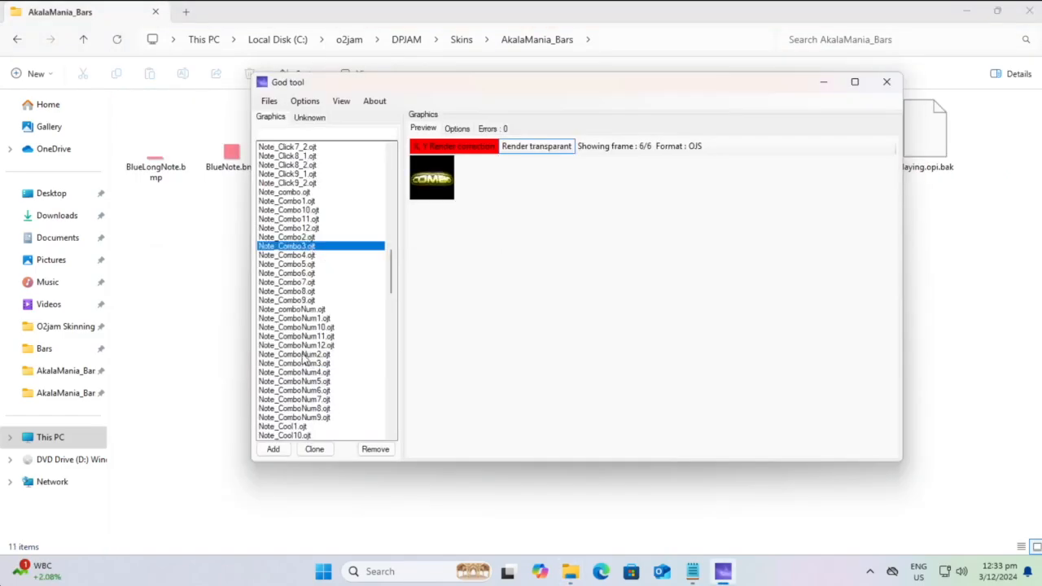
click(304, 356)
click(305, 364)
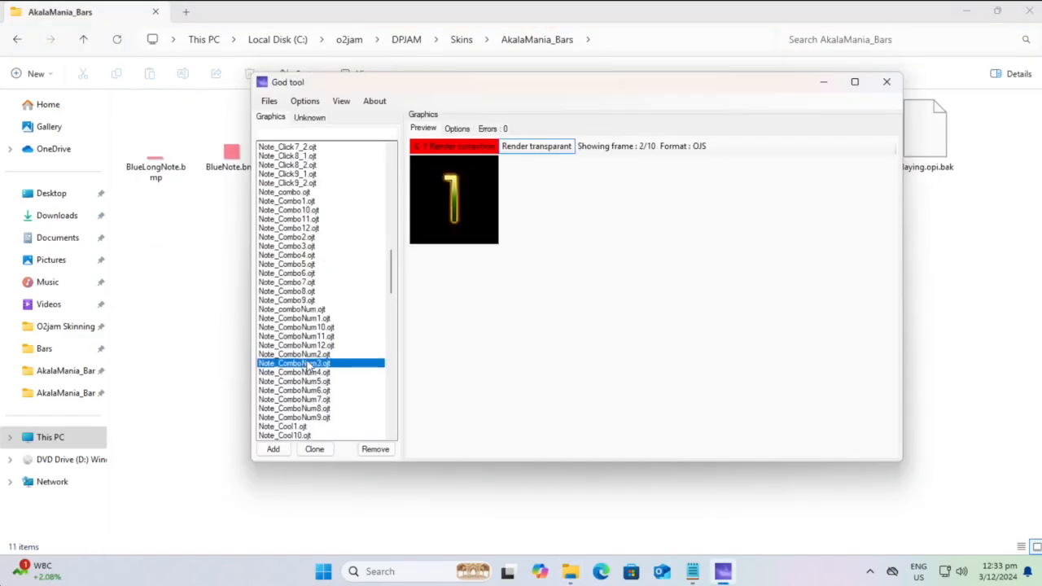
click(302, 247)
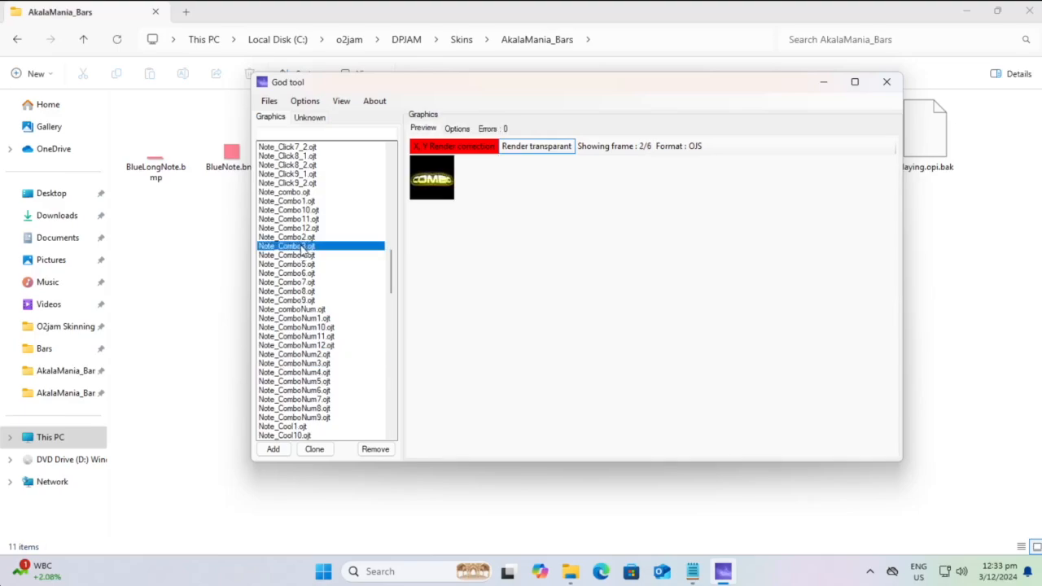
click(307, 363)
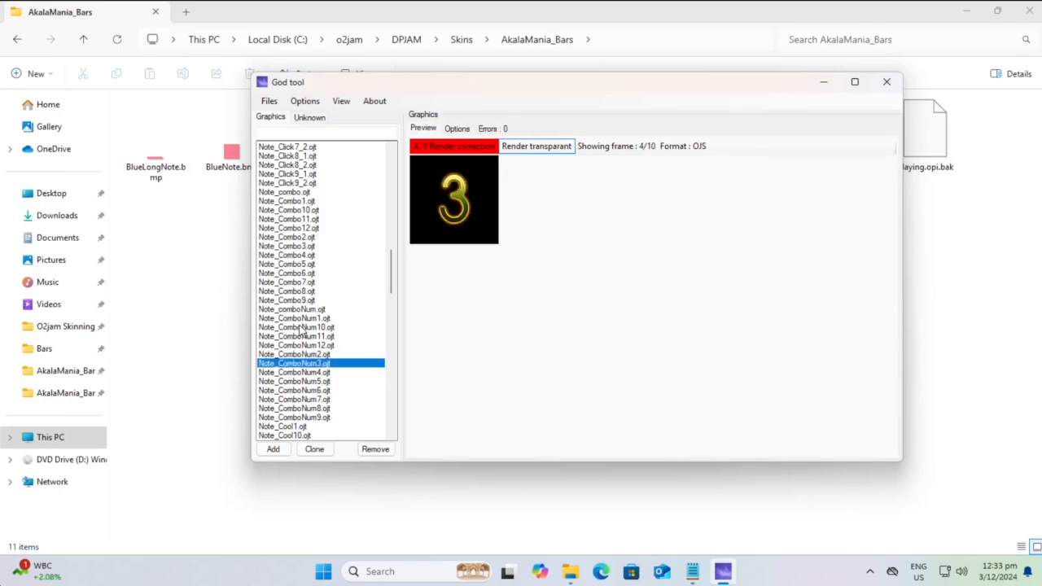
Step: Export the image package of Note_ComboNum3.ojt to the AkalaMania_Bars skin folder
right_click(305, 365)
click(294, 363)
right_click(296, 361)
click(277, 363)
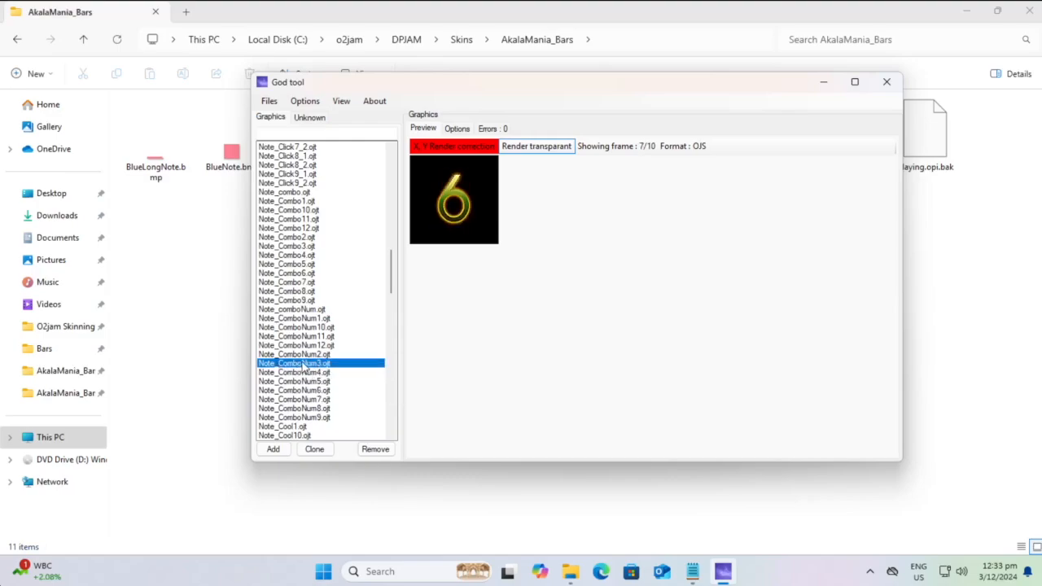
right_click(326, 366)
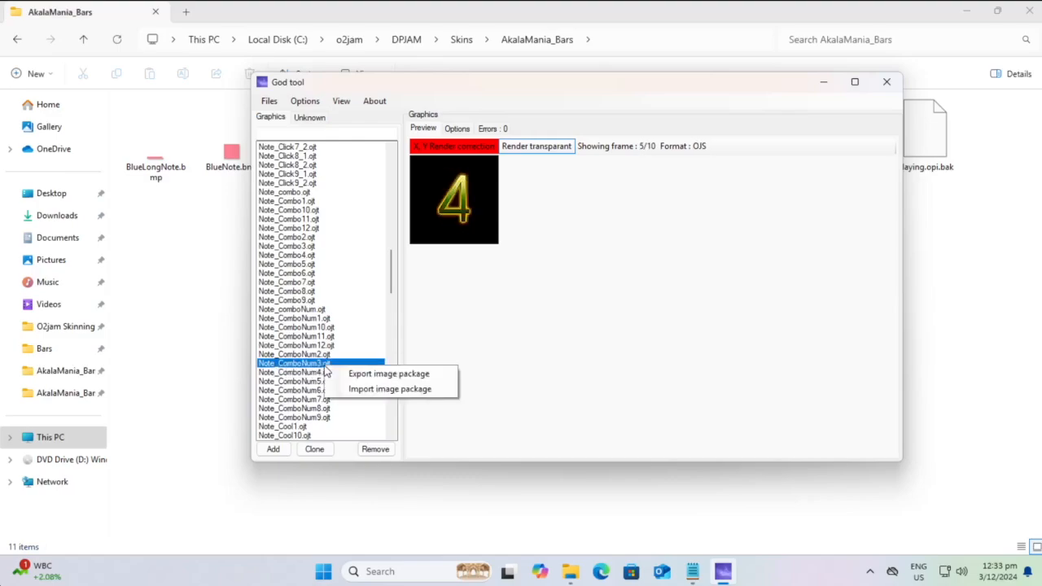
click(335, 371)
click(607, 327)
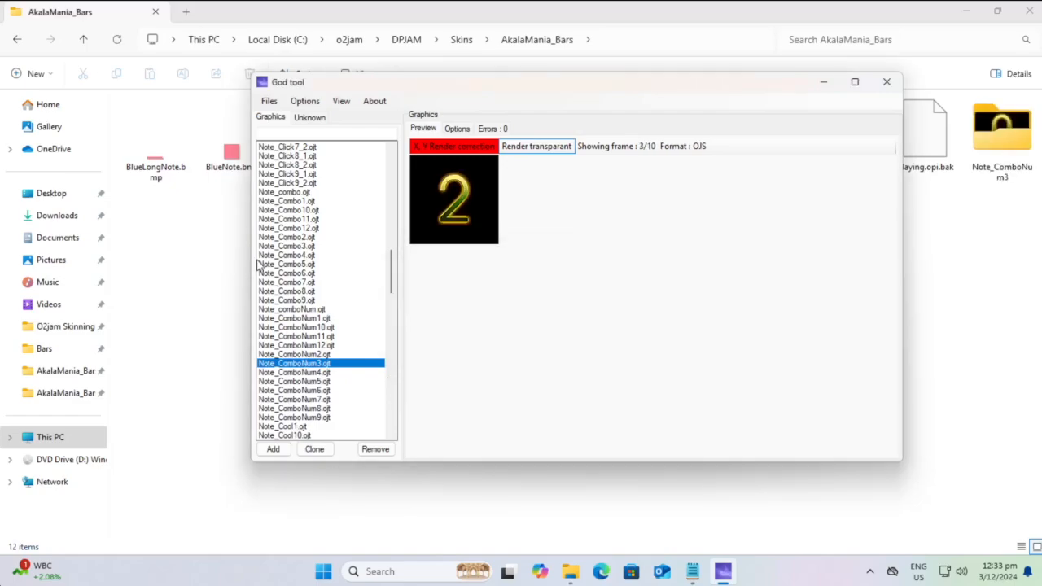
Step: Examine the exported Note_ComboNum3 frames in File Explorer and find the score digit images in the O2jam Skinning AkalaMania_Bars folder in Downloads
click(969, 222)
double_click(1003, 139)
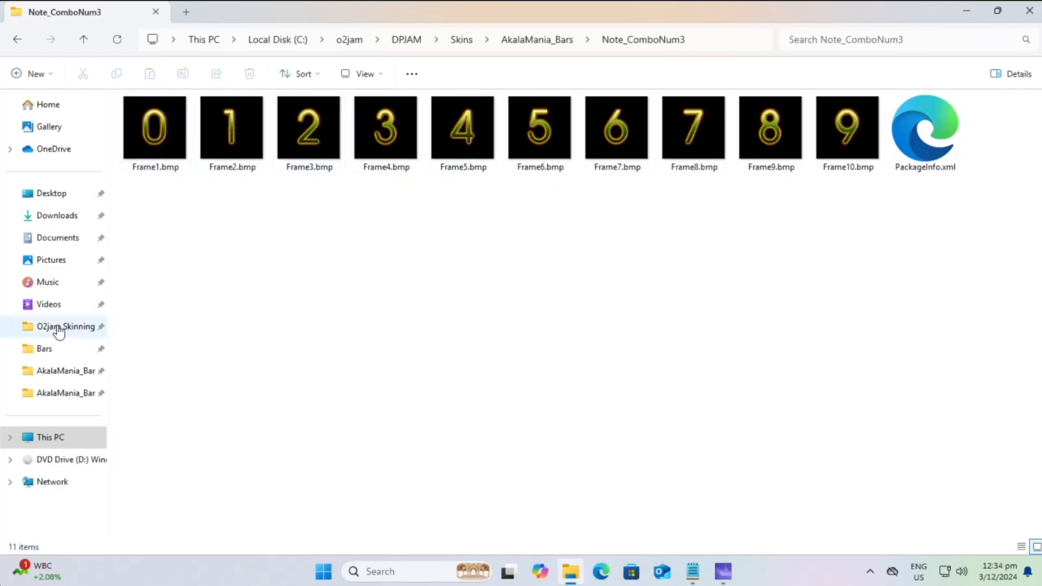
click(54, 218)
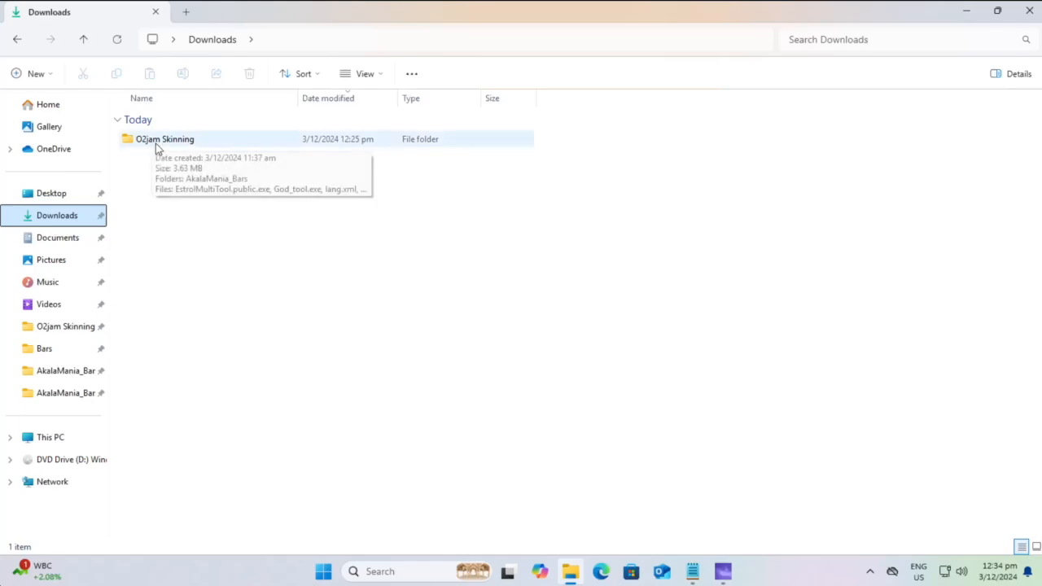
double_click(155, 143)
double_click(155, 121)
scroll(216, 298, down, 13)
scroll(216, 301, down, 8)
scroll(216, 301, up, 15)
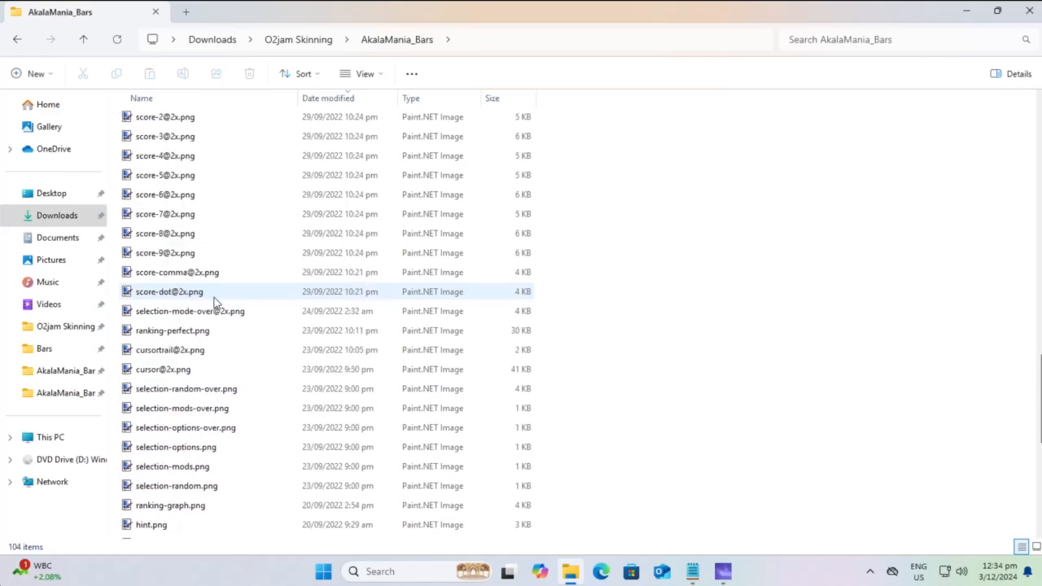
scroll(216, 302, up, 8)
scroll(216, 301, down, 15)
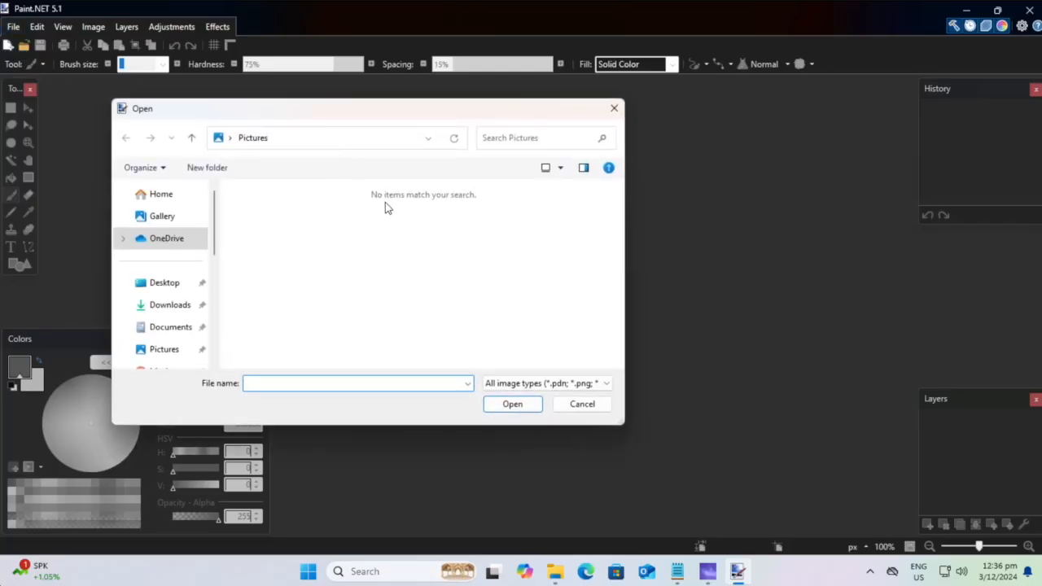
Step: Open Frame1.bmp through Frame10.bmp from the Note_ComboNum3 folder together in Paint.NET
scroll(154, 301, down, 4)
scroll(154, 303, up, 3)
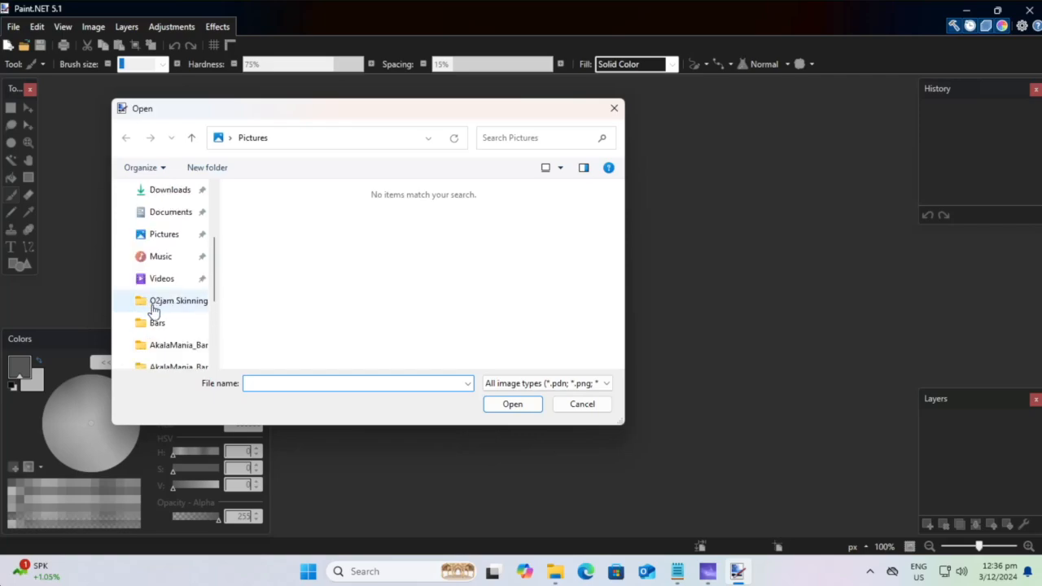
click(167, 346)
double_click(277, 248)
click(280, 211)
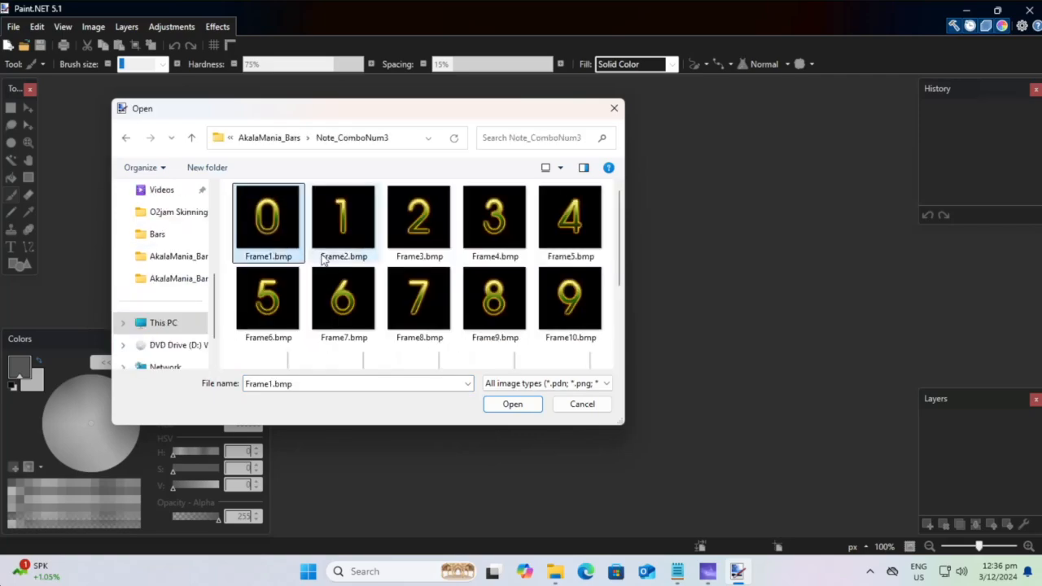
scroll(428, 270, down, 3)
shift+click(556, 337)
scroll(574, 342, up, 2)
scroll(575, 342, down, 2)
click(531, 403)
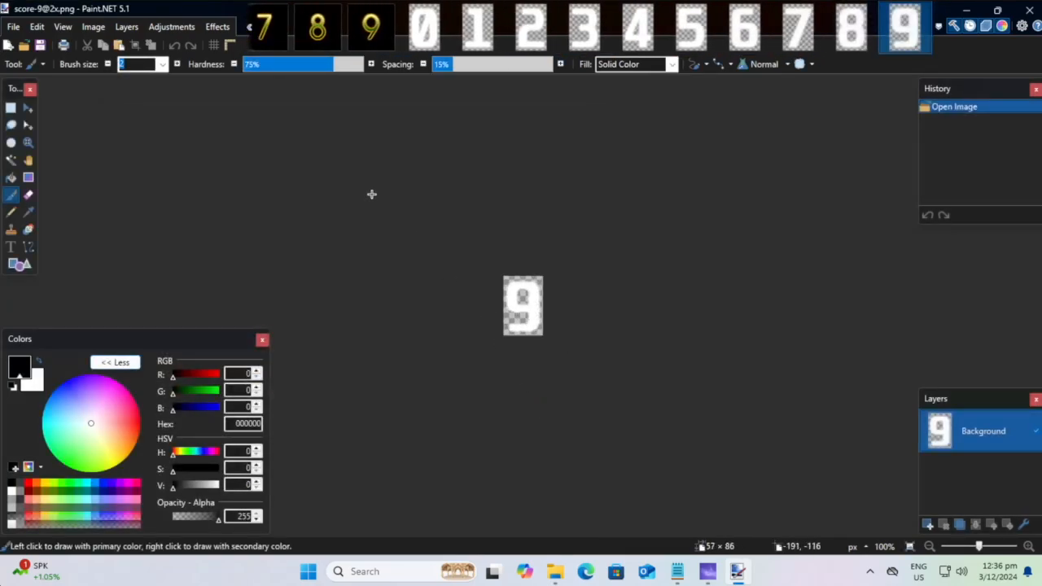
click(412, 31)
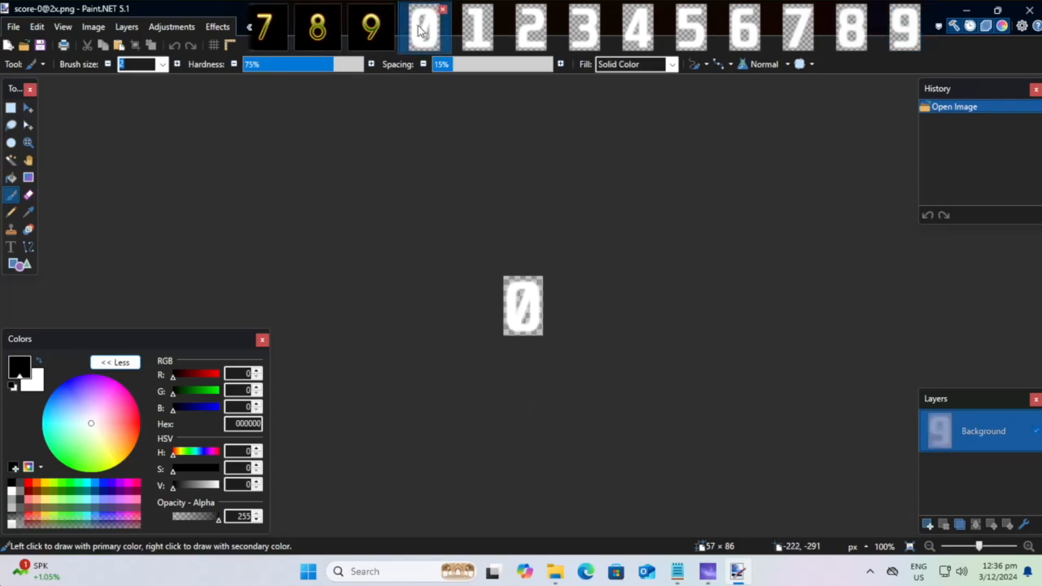
click(10, 108)
drag(400, 203, 609, 373)
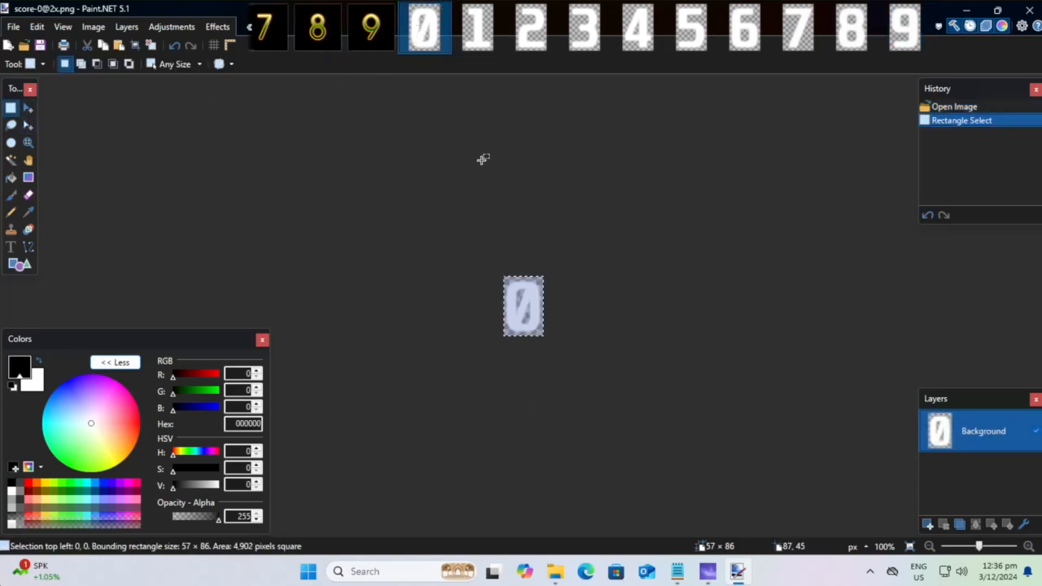
click(250, 29)
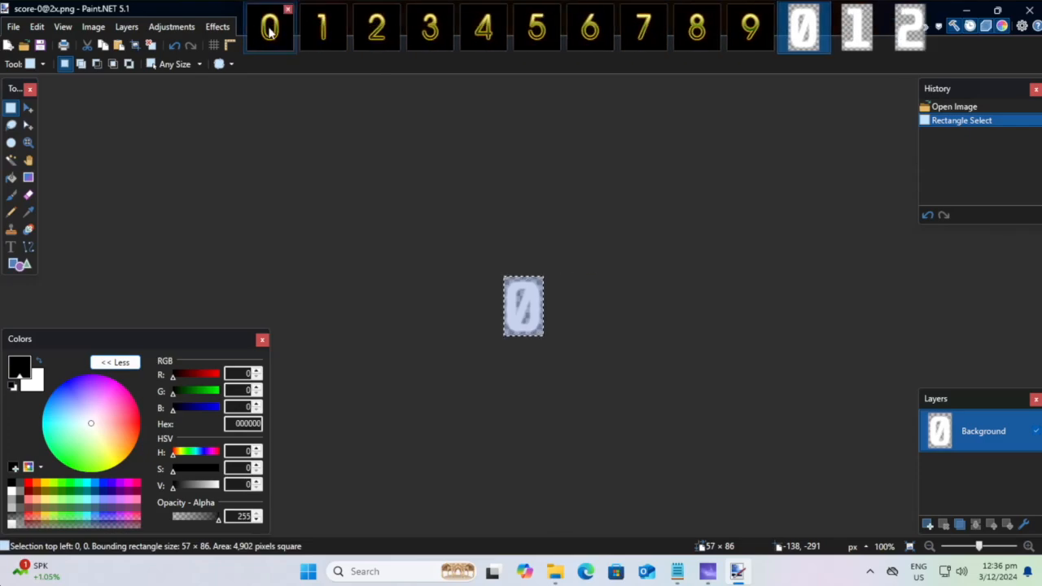
click(270, 30)
key(super)
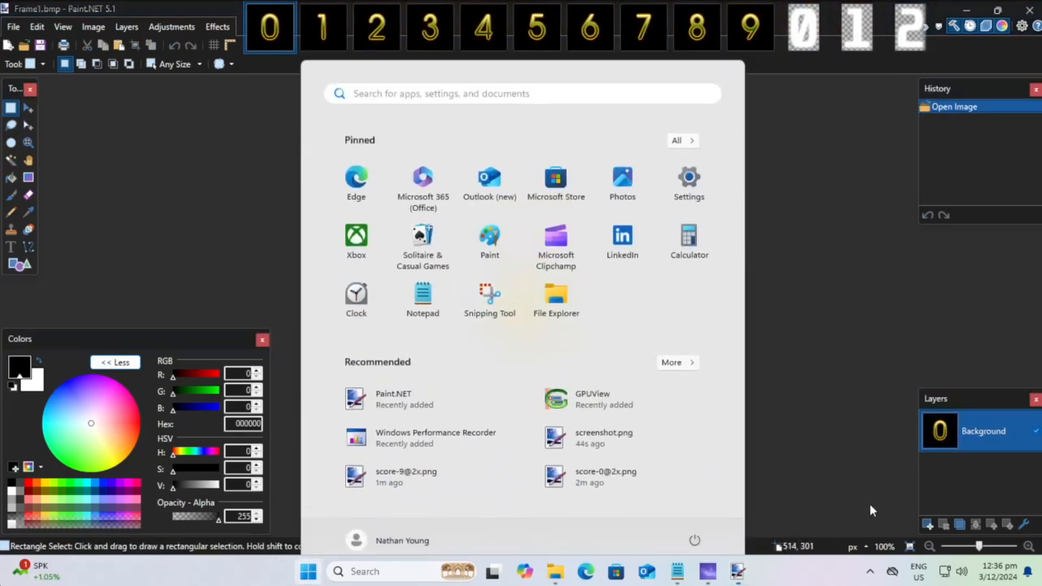
key(Escape)
key(ctrl+shift+v)
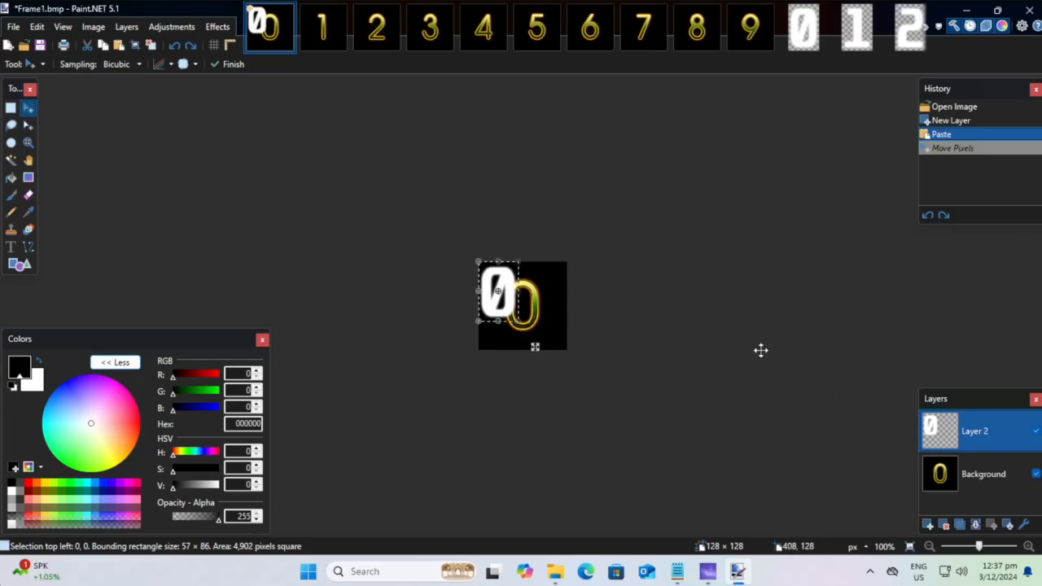
Step: Deselect the pasted 0 digit and centre it on the Frame1.bmp canvas with the Align Object effect
click(11, 108)
click(204, 191)
click(215, 27)
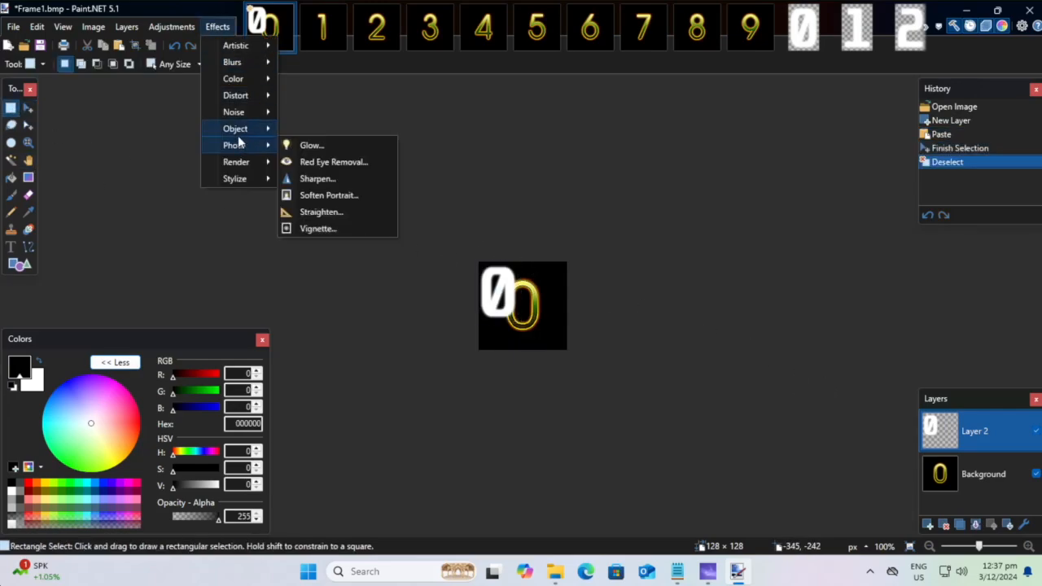
mouse_move(235, 130)
click(308, 130)
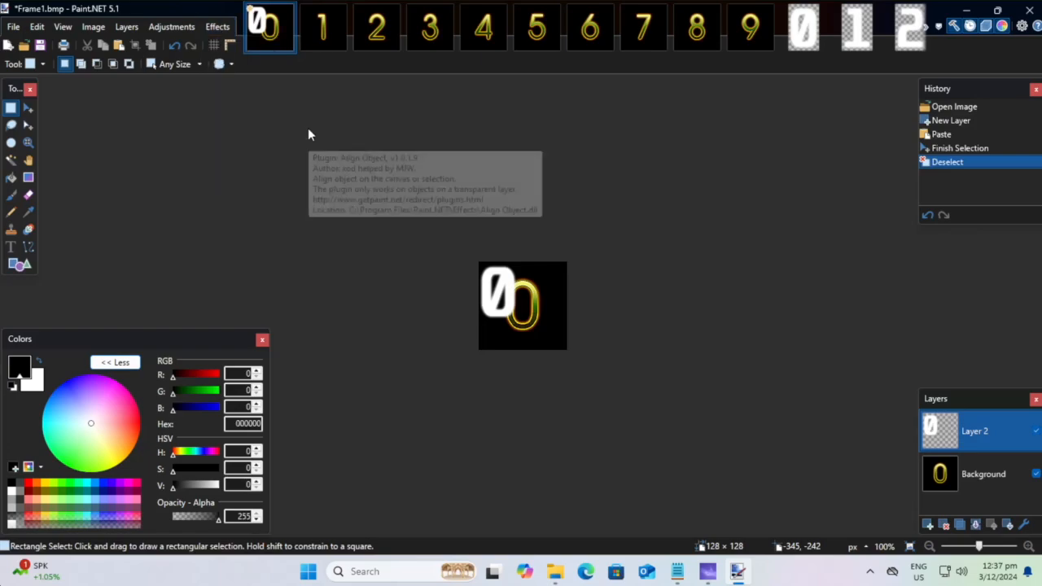
click(495, 355)
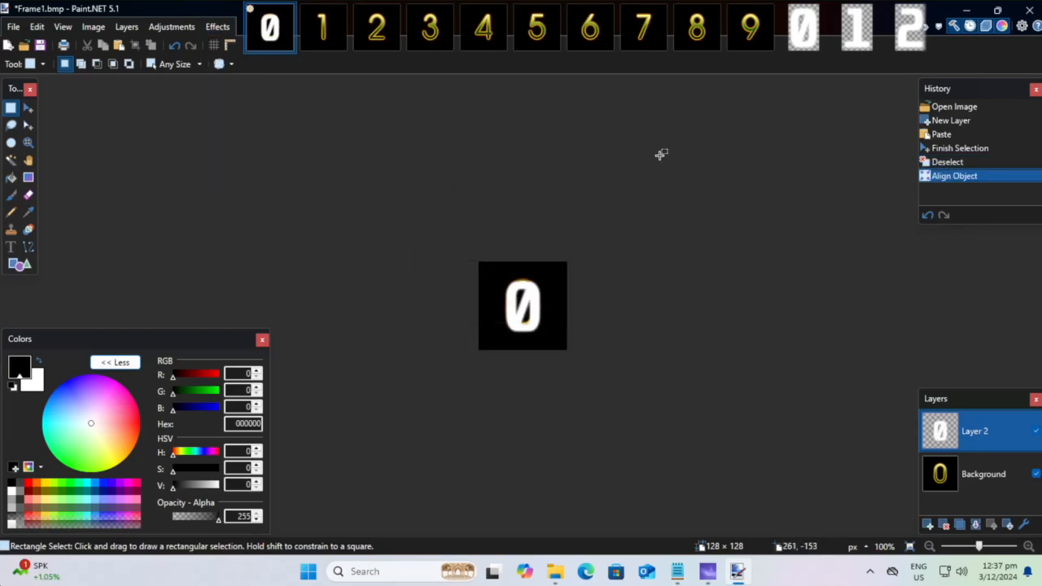
Step: Fill the whole Background layer of Frame1.bmp with black to cover the gold 0, and deselect
click(855, 32)
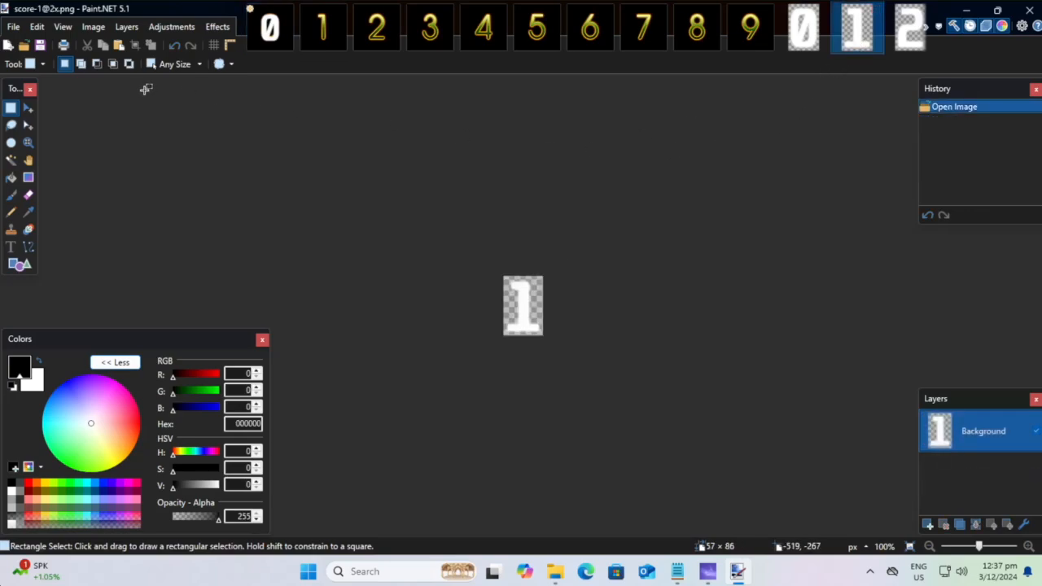
click(266, 47)
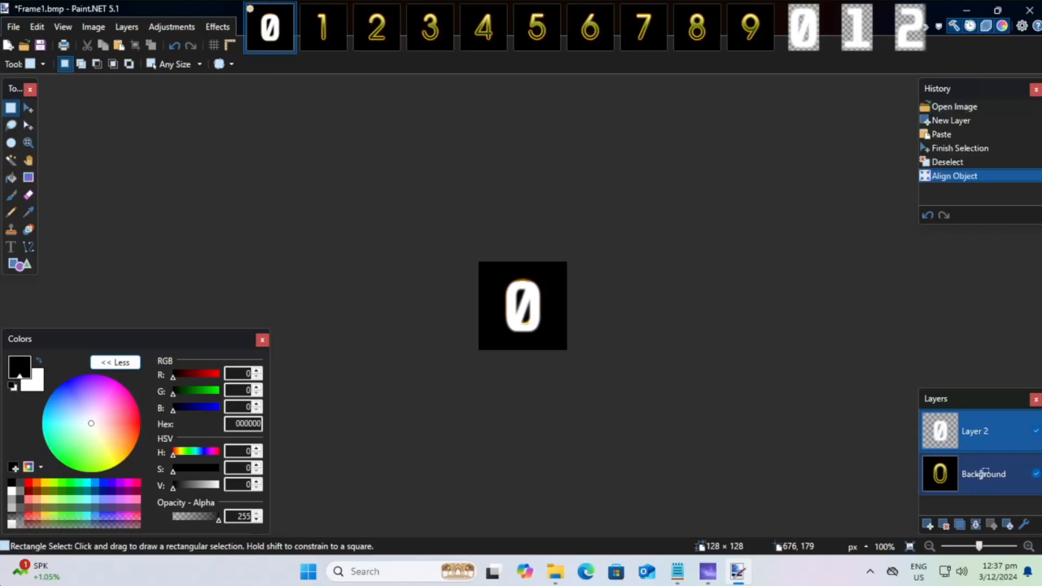
click(984, 475)
drag(342, 235, 723, 452)
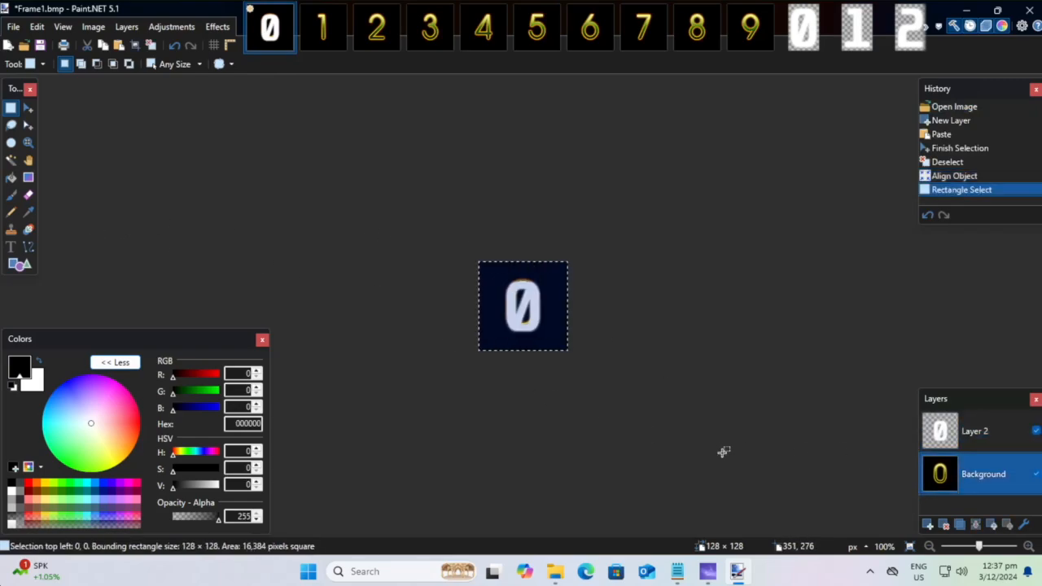
key(BackSpace)
key(ctrl+d)
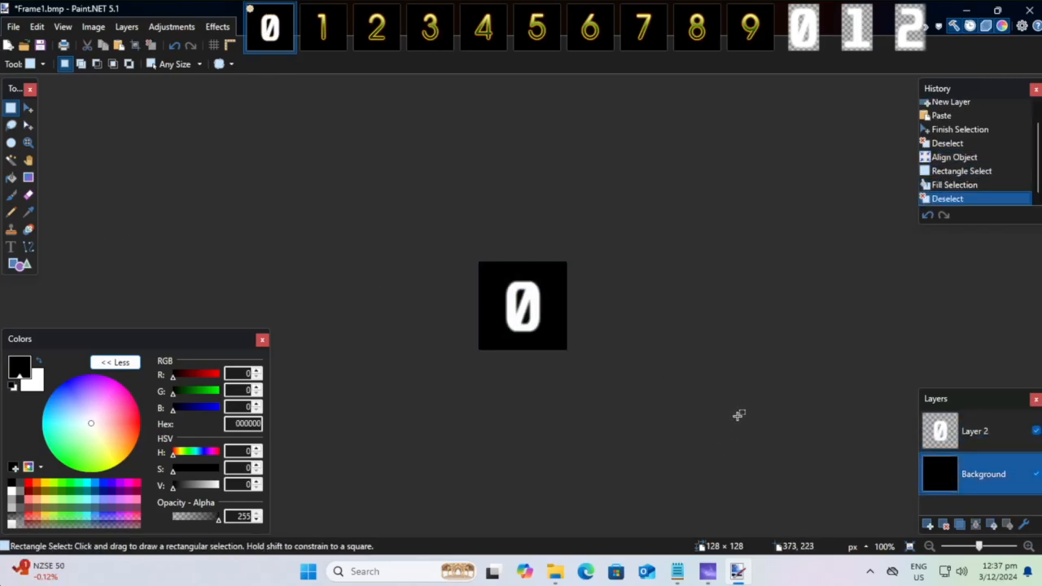
click(330, 44)
click(862, 39)
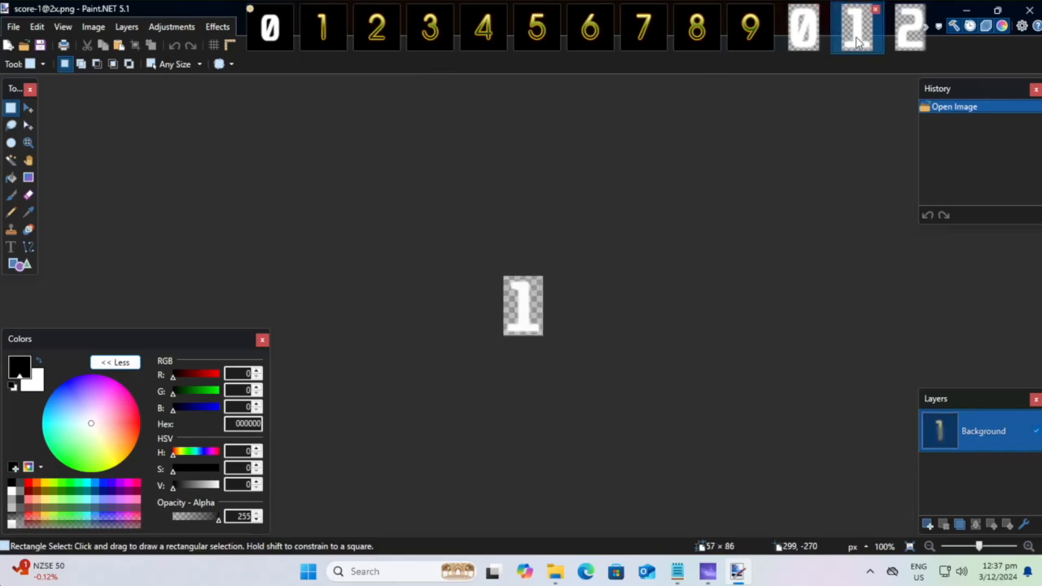
drag(472, 238, 642, 413)
click(320, 28)
key(ctrl+v)
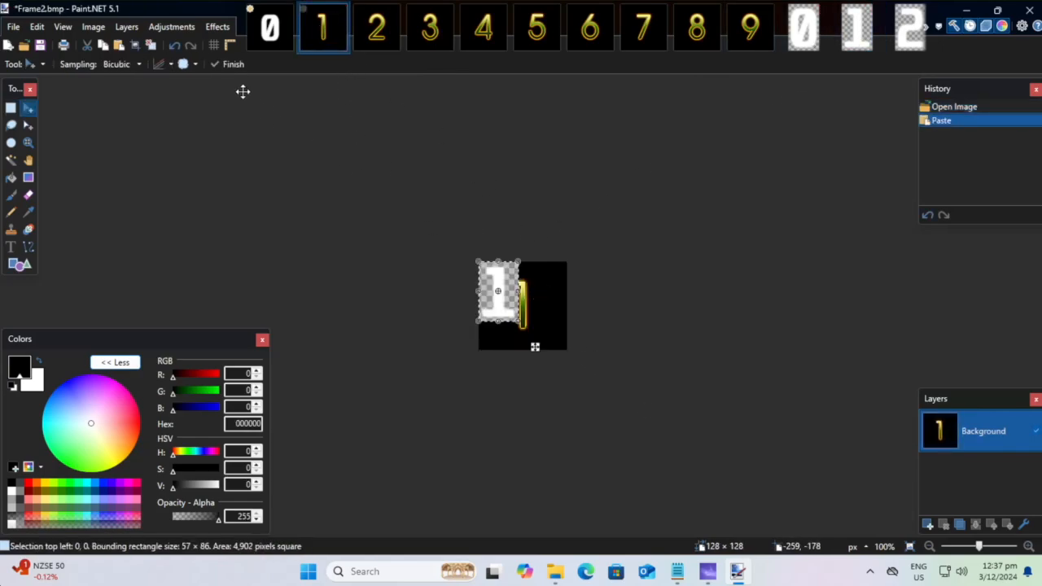
key(ctrl+z)
click(929, 525)
key(ctrl+z)
key(ctrl+v)
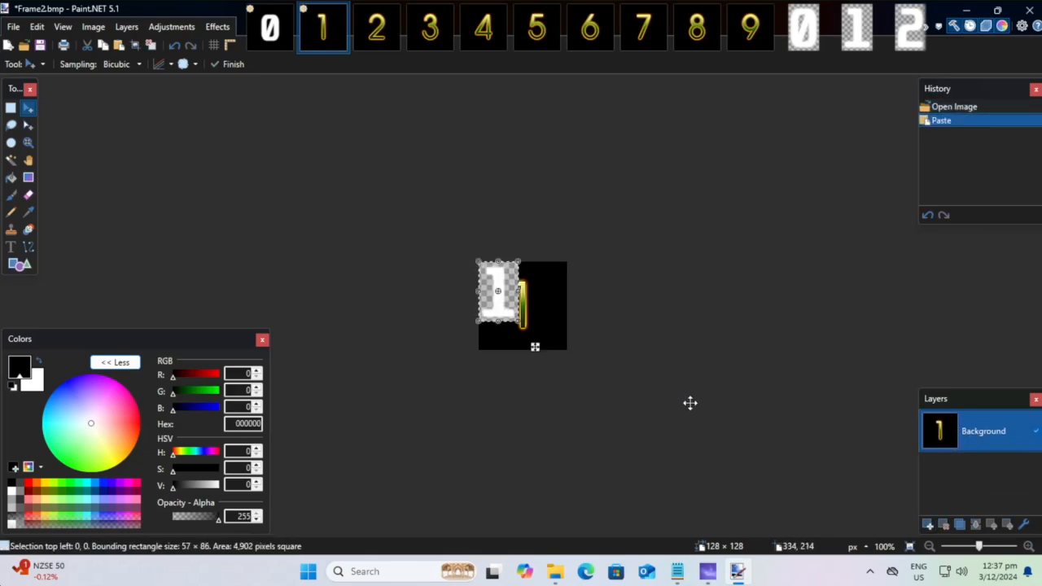
key(ctrl+z)
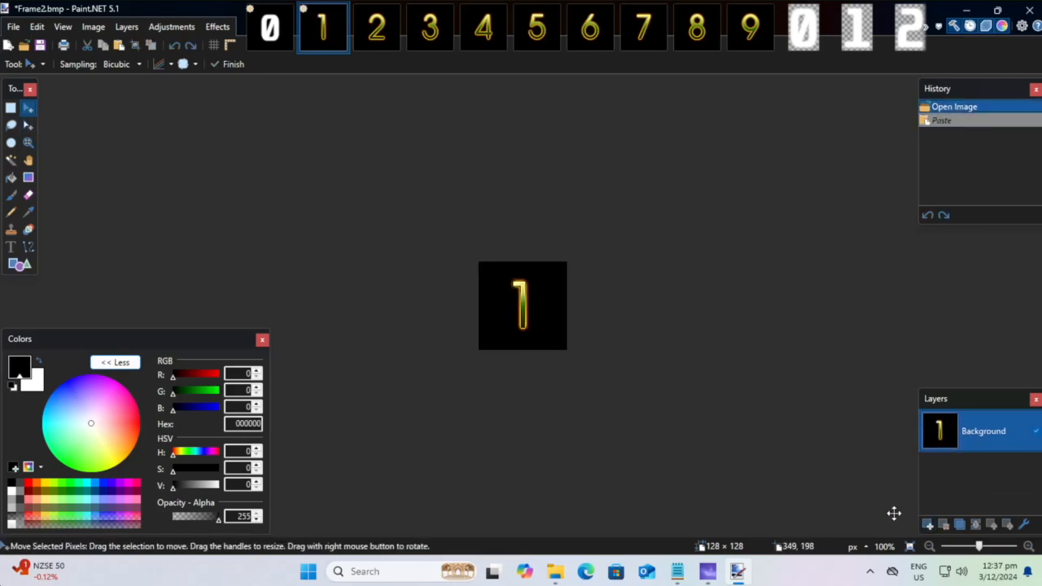
Step: Paste the white 1 onto a new layer in Frame2.bmp, deselect it, and centre it by repeating the Align Object effect
click(928, 525)
key(ctrl+v)
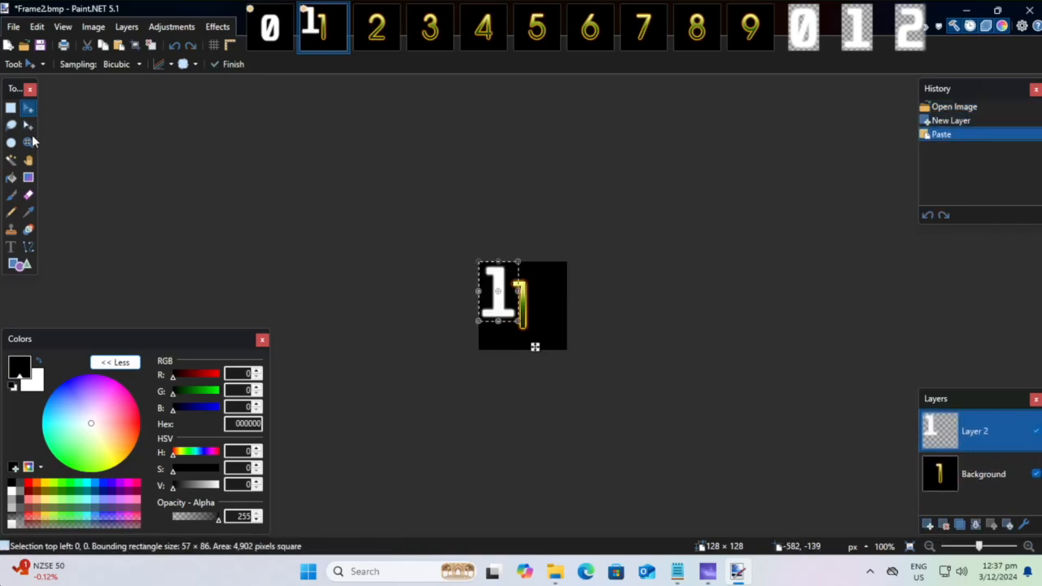
click(11, 109)
key(ctrl+d)
click(218, 26)
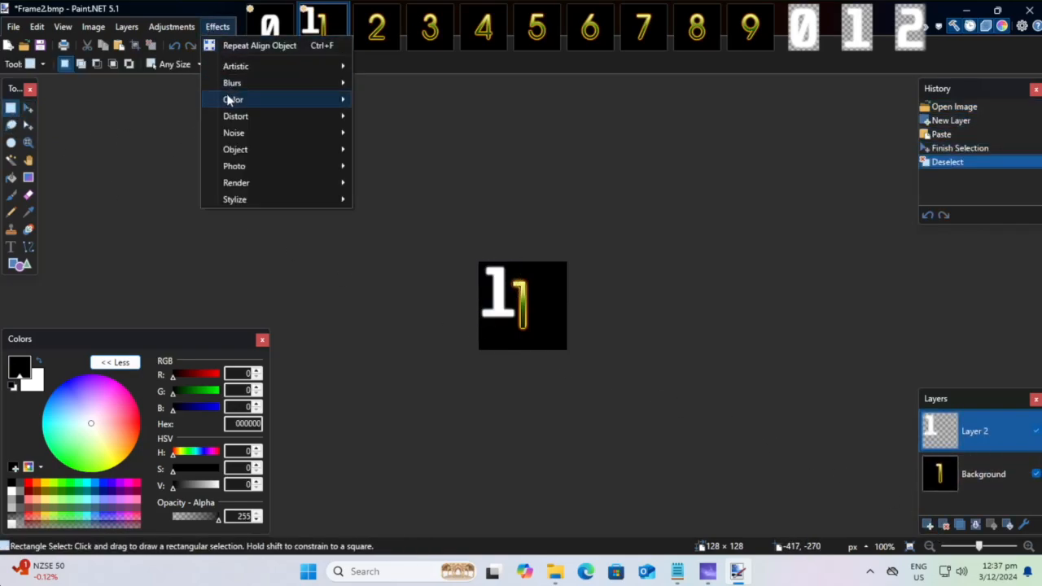
mouse_move(239, 67)
click(293, 45)
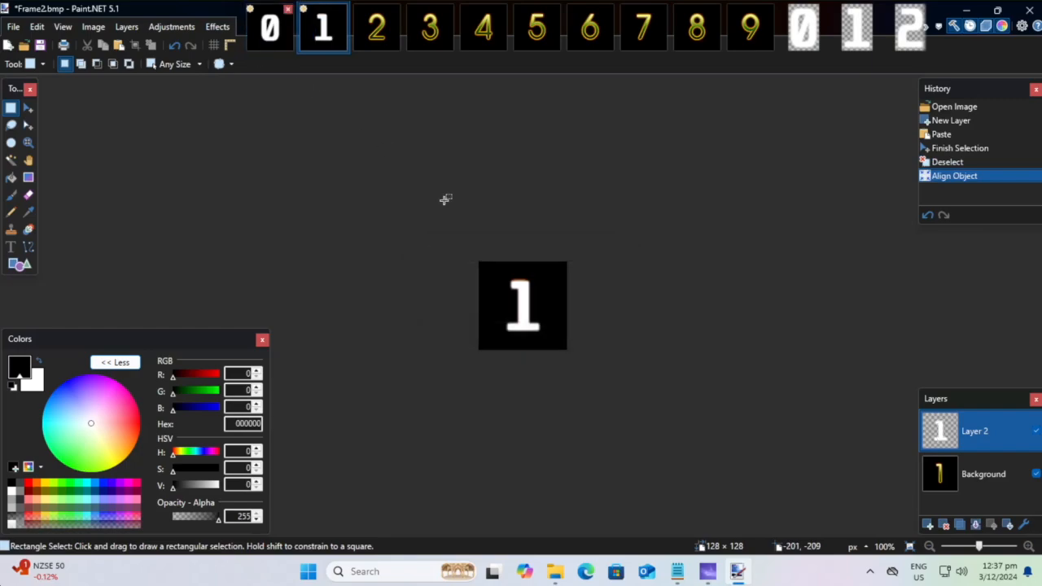
Step: Fill the whole Background layer of Frame2.bmp with black to cover the gold 1, and deselect
click(959, 475)
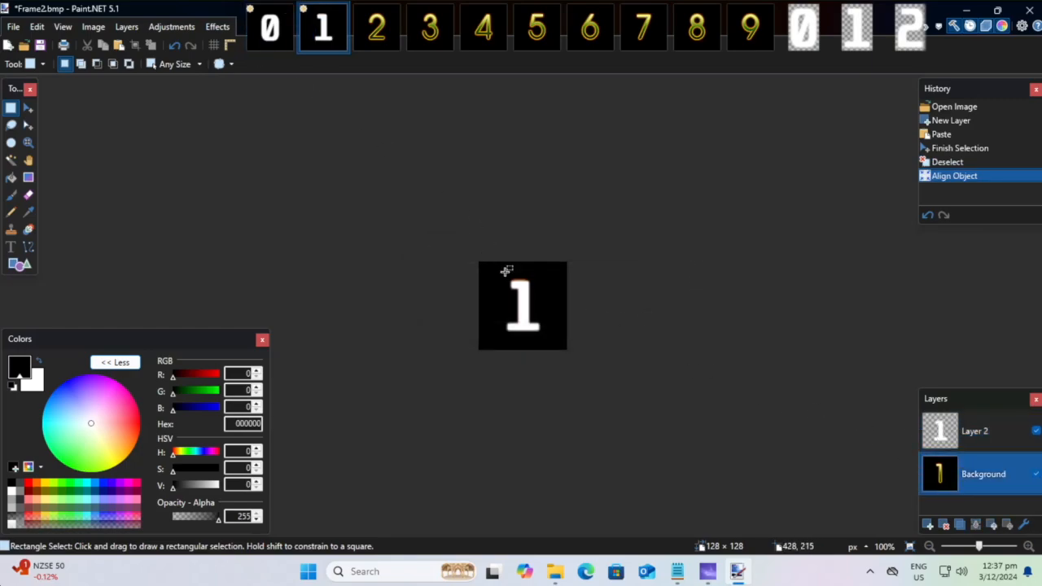
drag(657, 402, 658, 404)
key(BackSpace)
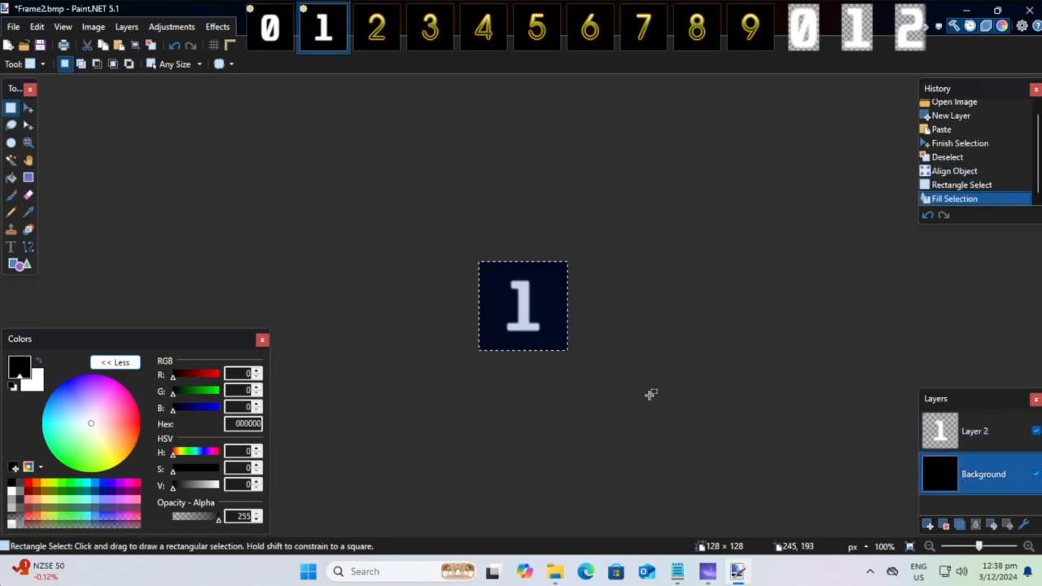
key(ctrl+d)
click(908, 29)
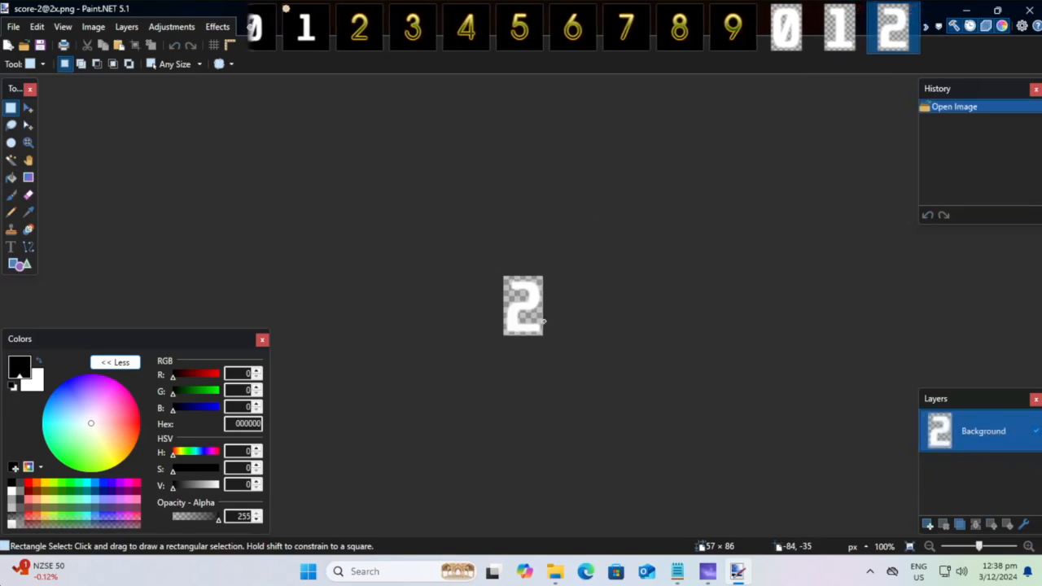
drag(446, 251, 655, 388)
click(364, 36)
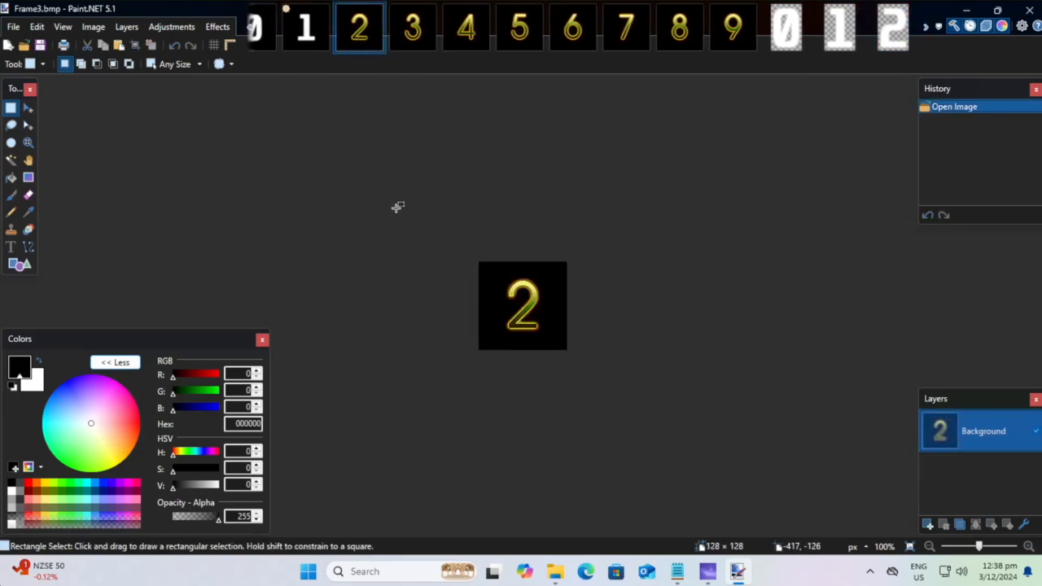
click(928, 526)
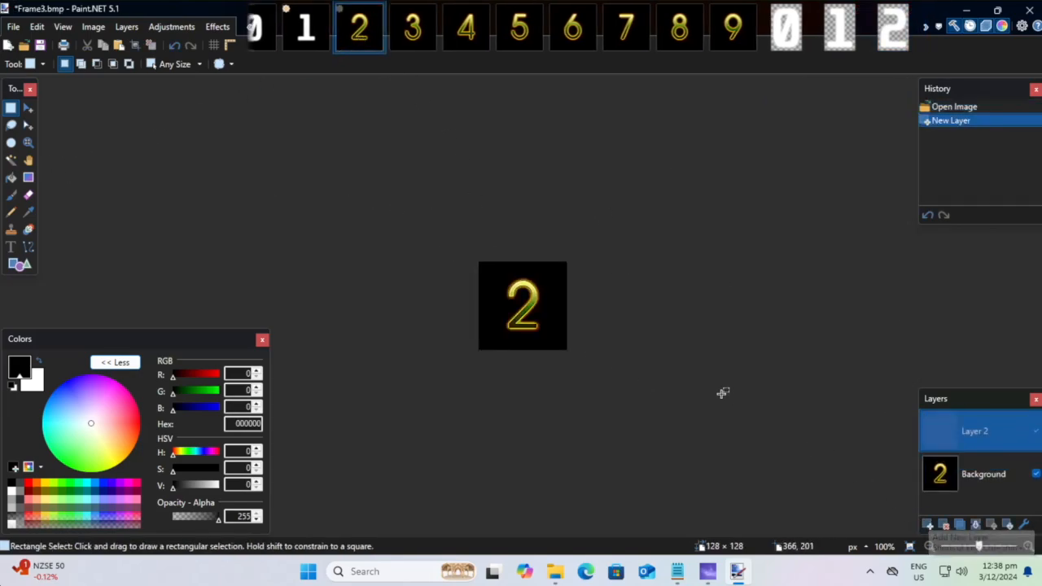
key(ctrl+v)
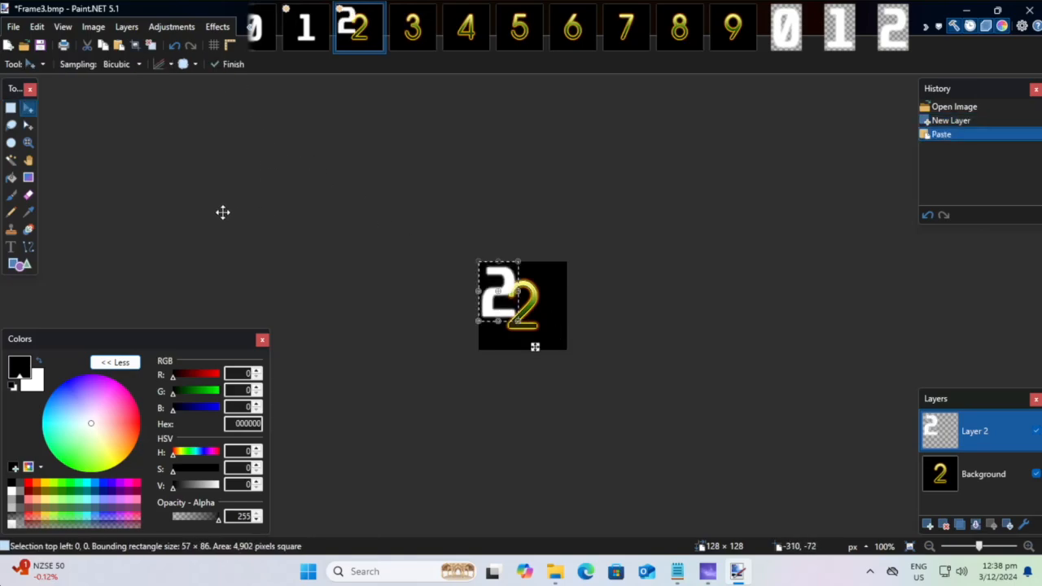
Step: Deselect the pasted white 2 and centre it in Frame3.bmp by repeating the Align Object effect
click(10, 107)
click(164, 153)
click(225, 26)
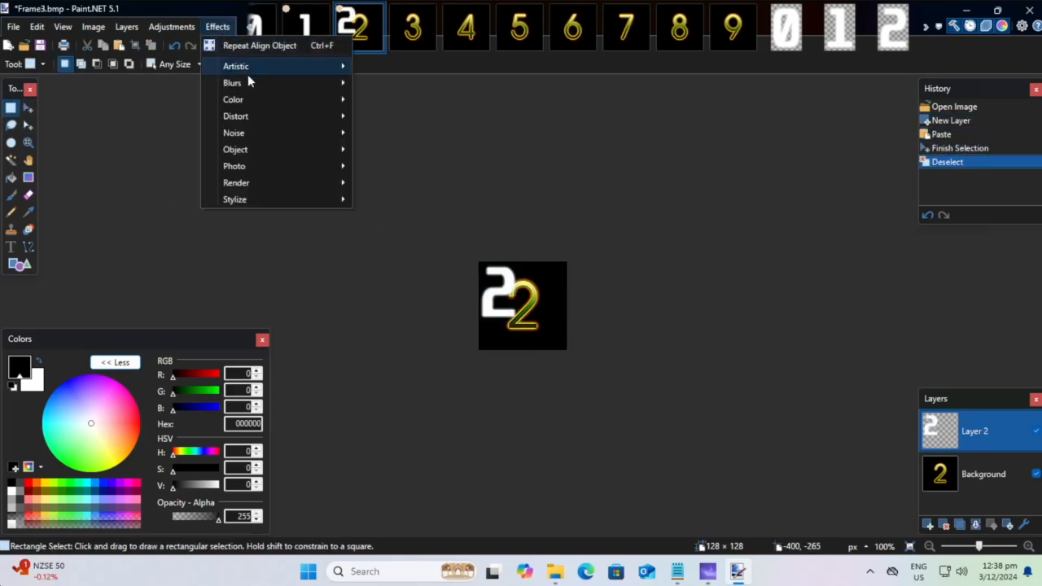
click(252, 44)
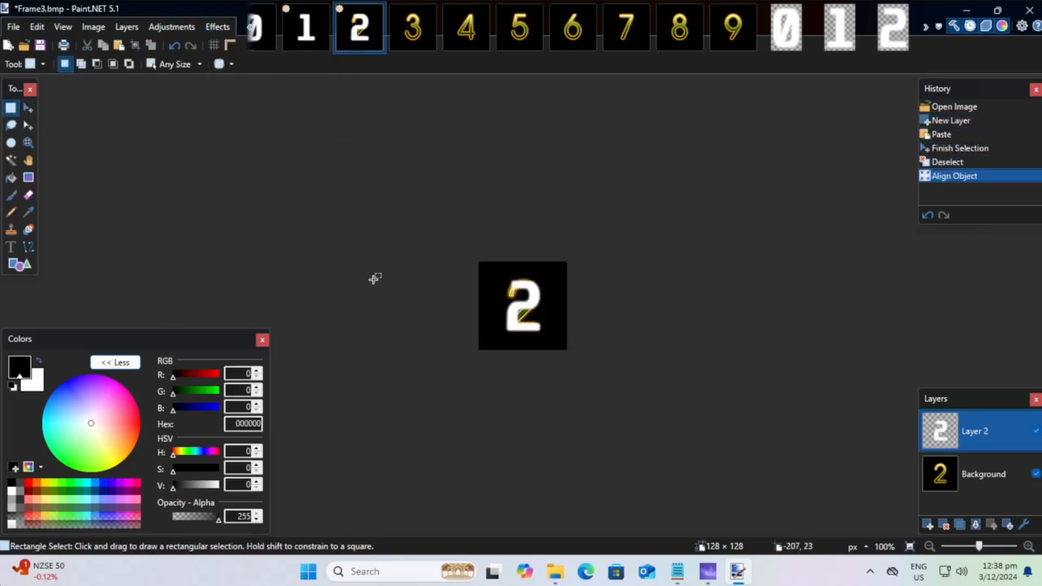
Step: Fill the whole Background layer of Frame3.bmp with black, deselect, and switch to the image with the gold 3
drag(375, 261, 735, 412)
click(975, 487)
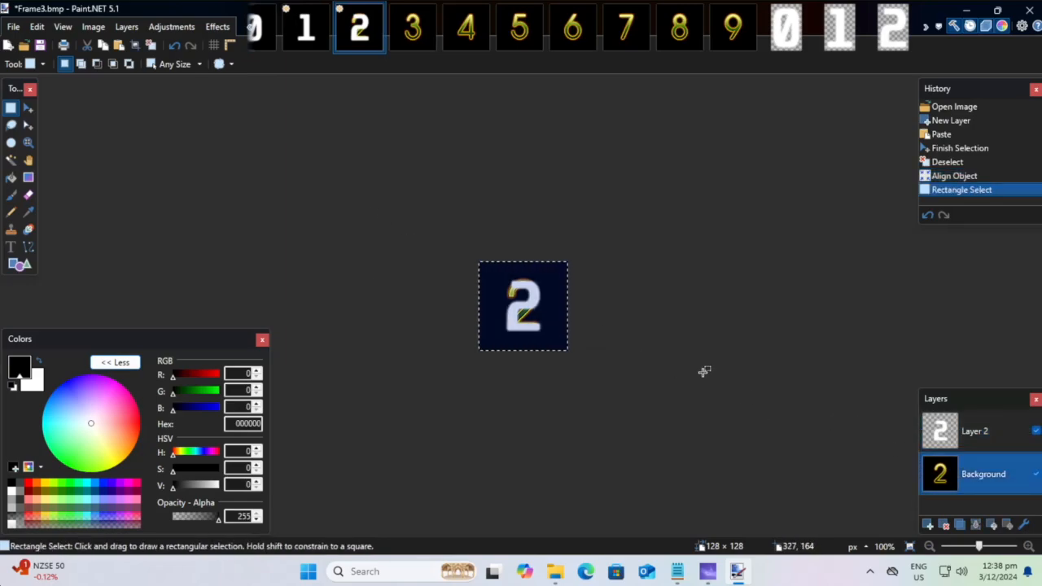
key(BackSpace)
key(ctrl+d)
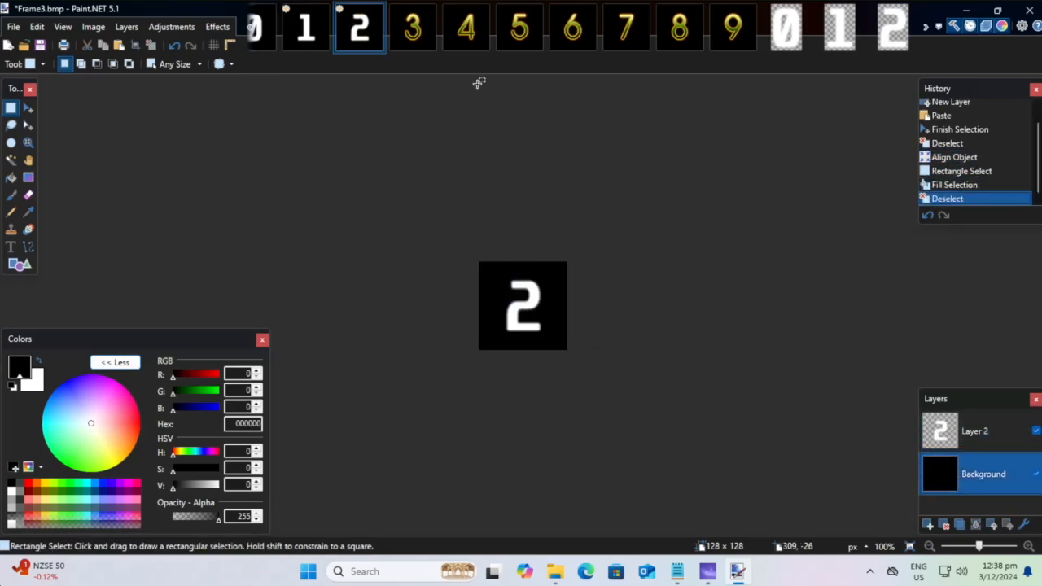
click(410, 41)
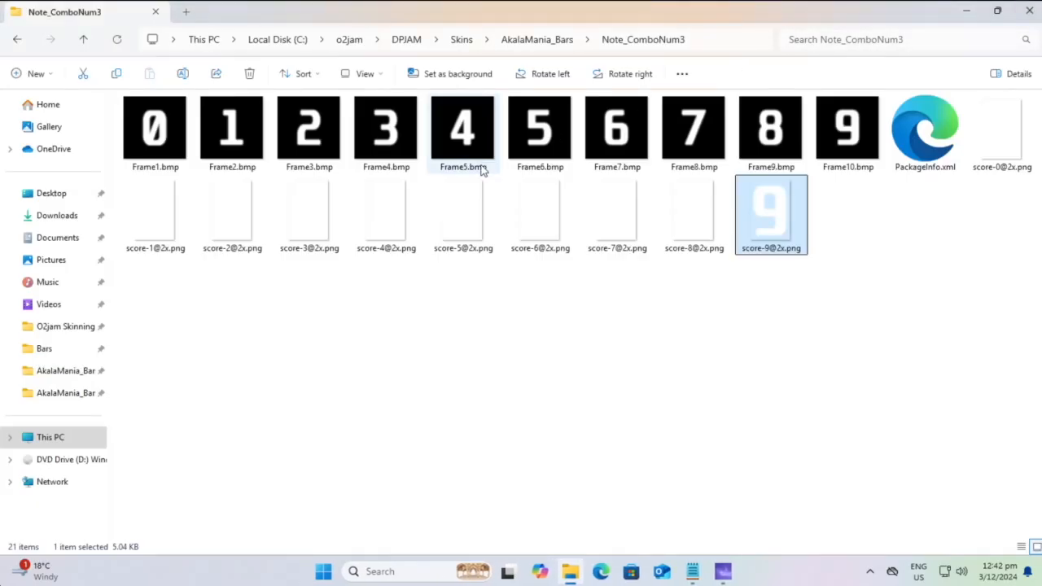
drag(876, 290, 125, 218)
right_click(980, 100)
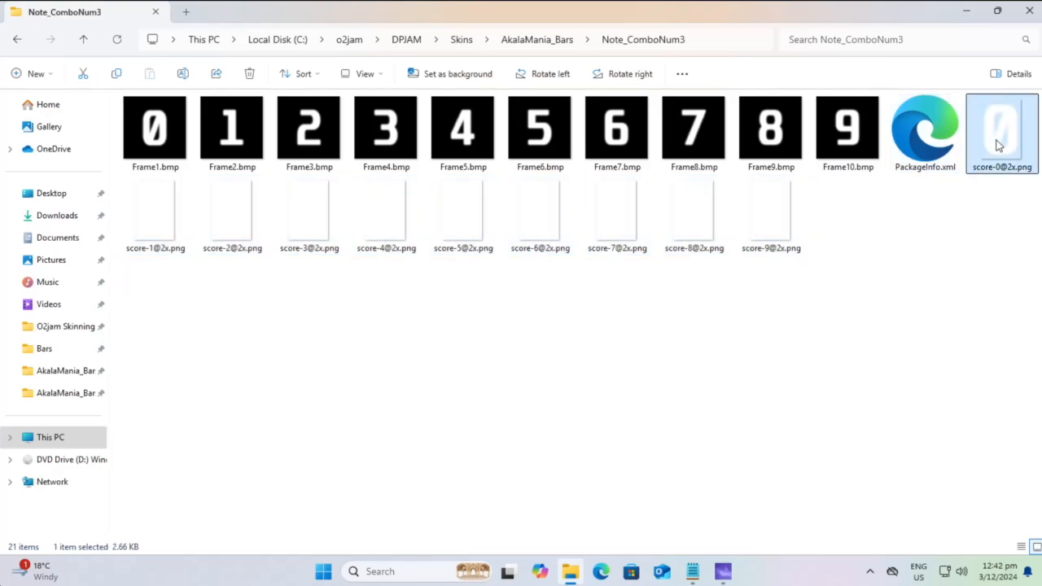
click(696, 240)
drag(896, 294, 766, 195)
shift+click(1010, 143)
right_click(1003, 155)
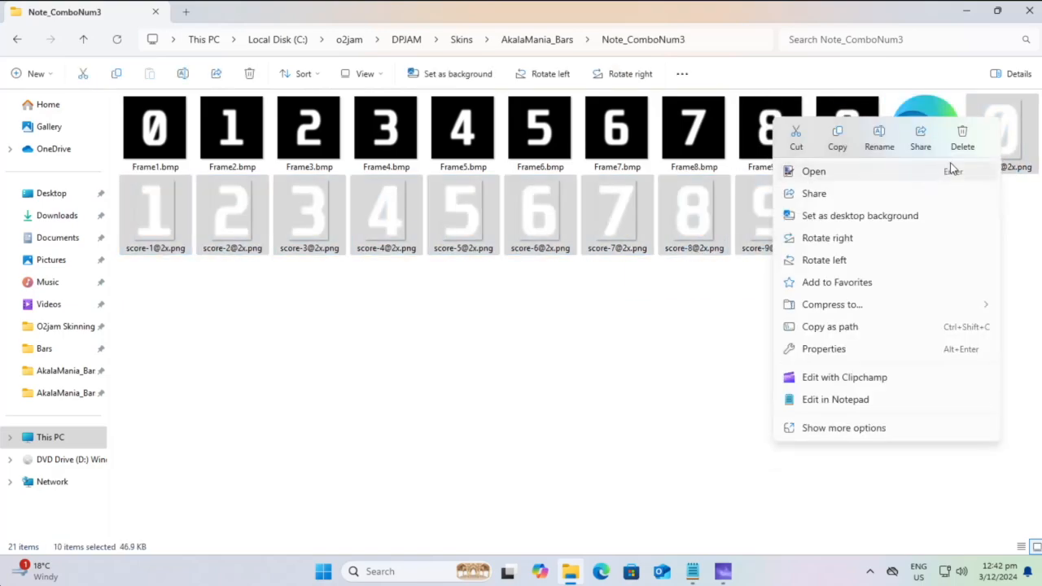
click(963, 138)
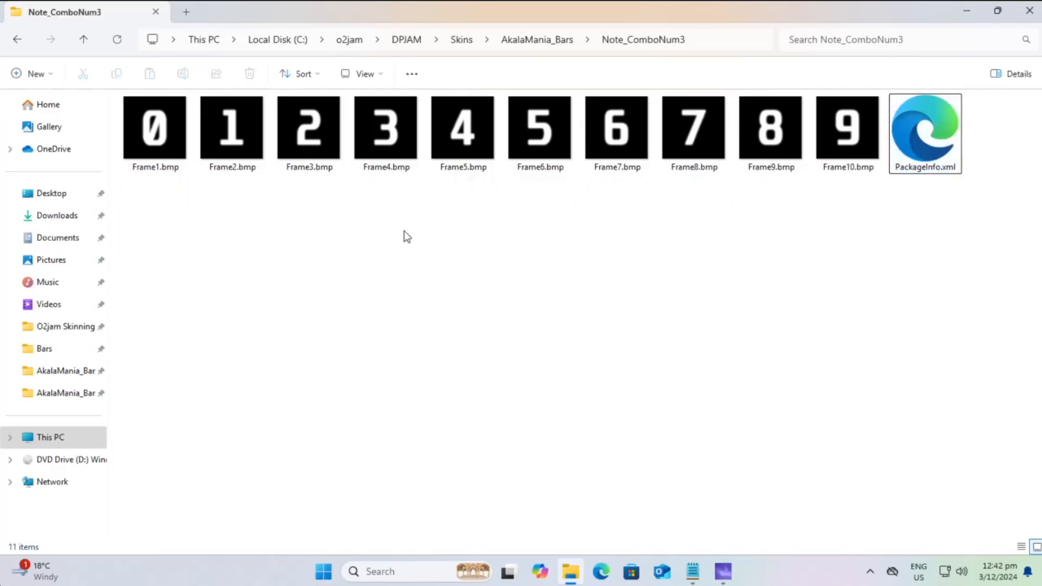
Step: Switch to God tool and import the edited image package into Note_ComboNum3.ojt
click(723, 572)
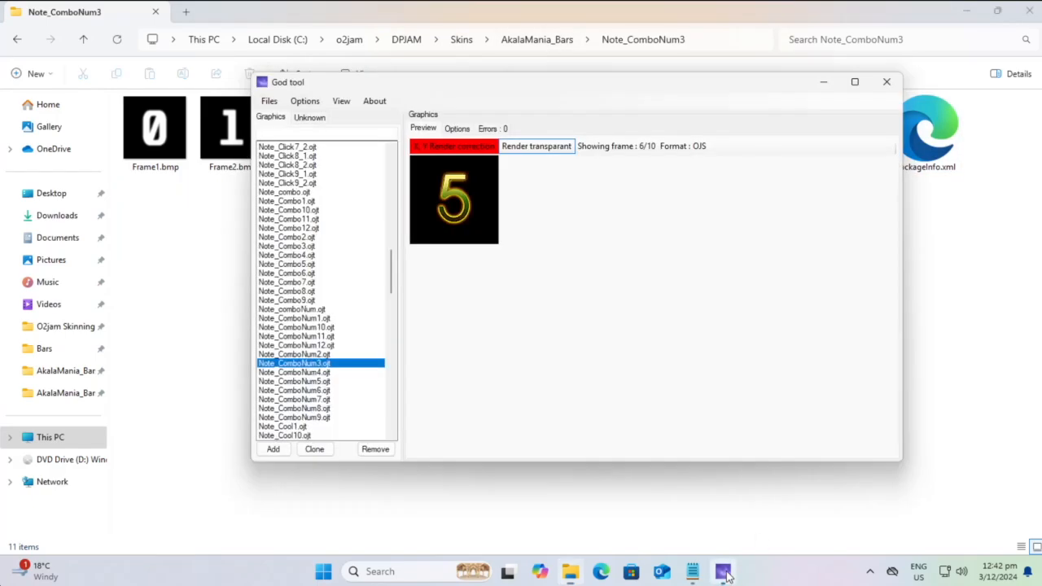
right_click(301, 364)
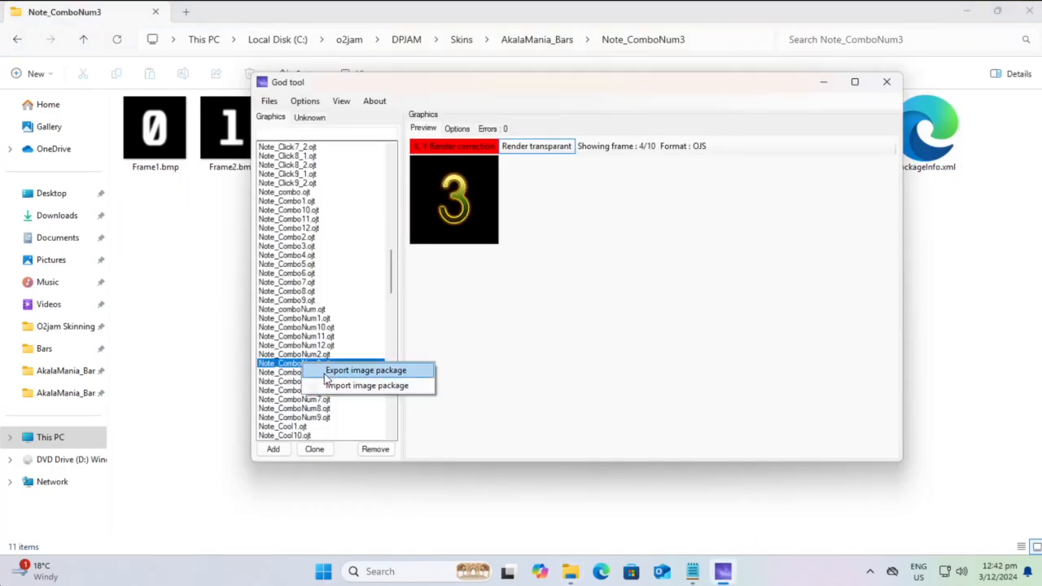
click(325, 386)
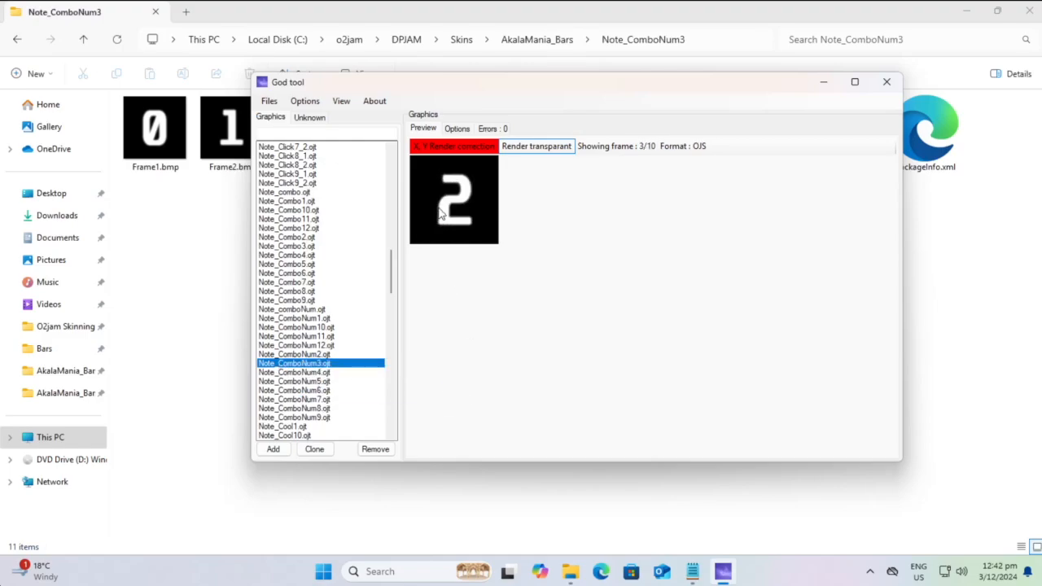
Step: Preview and compare the click-effect animations Note_Click3_1.ojt and Note_Click3_2.ojt
drag(393, 277, 394, 242)
scroll(392, 241, down, 3)
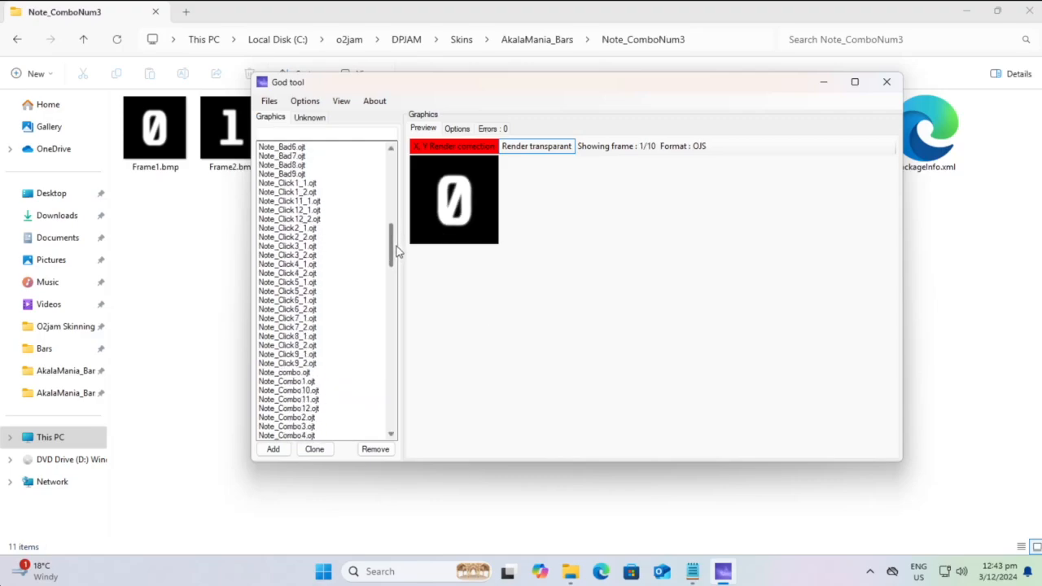
click(308, 246)
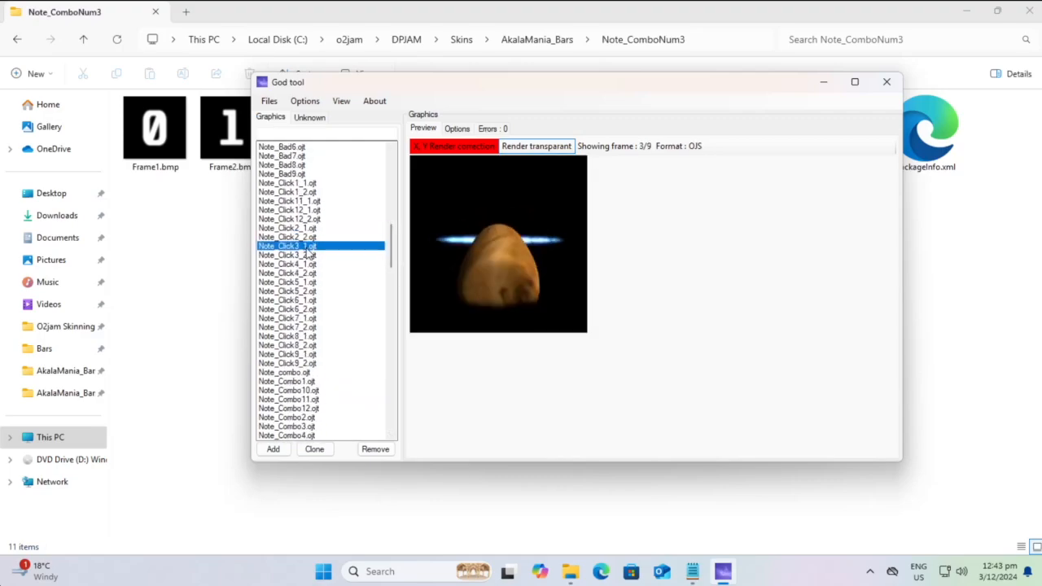
click(308, 255)
click(308, 246)
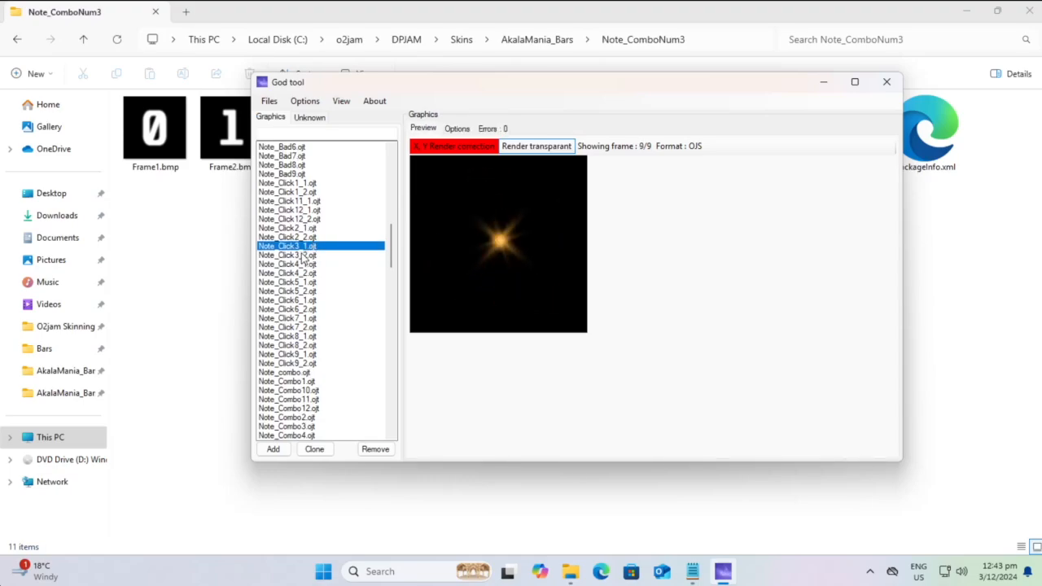
click(294, 256)
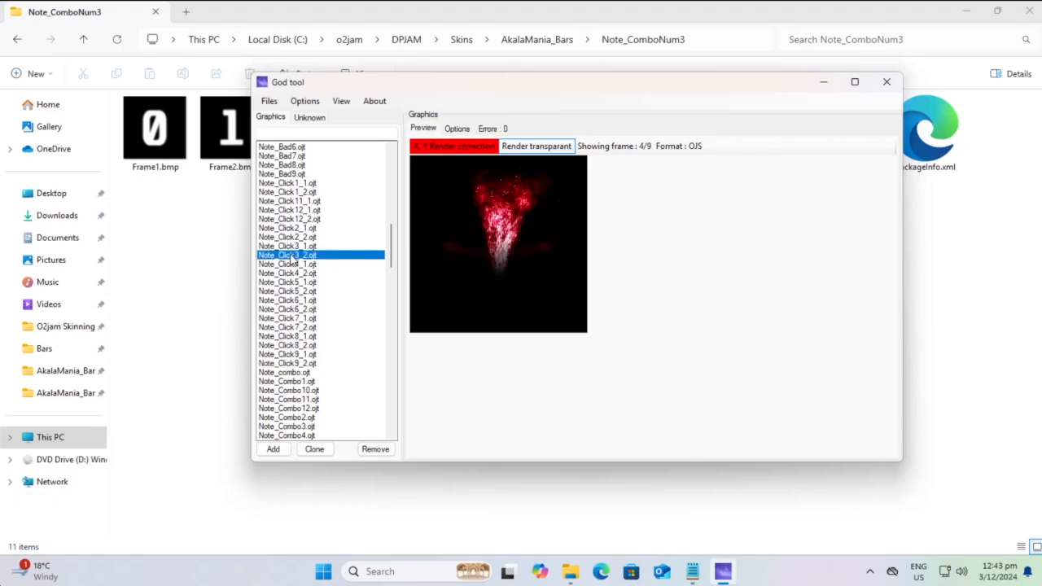
scroll(293, 259, up, 3)
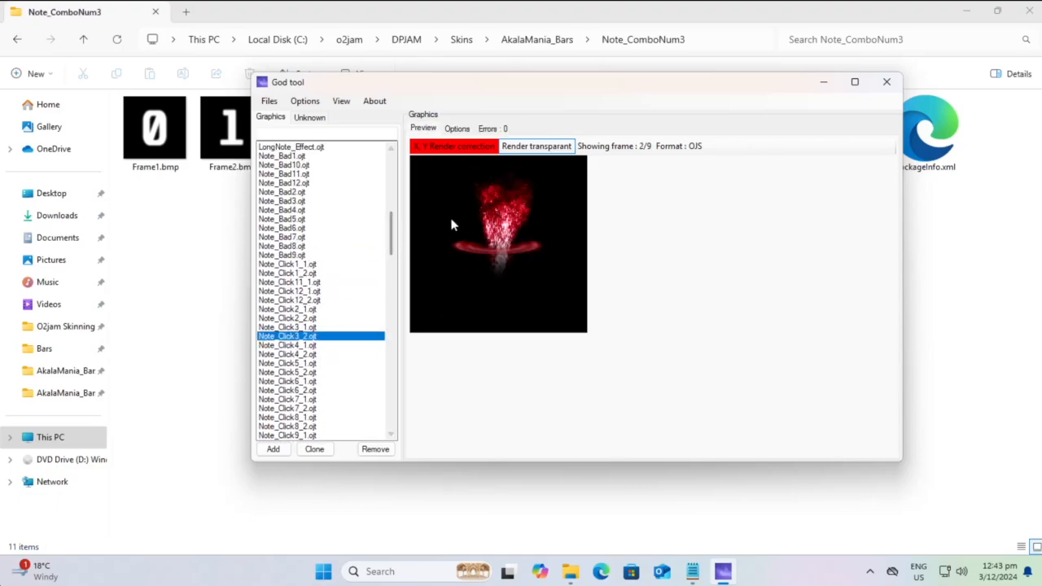
key(Up)
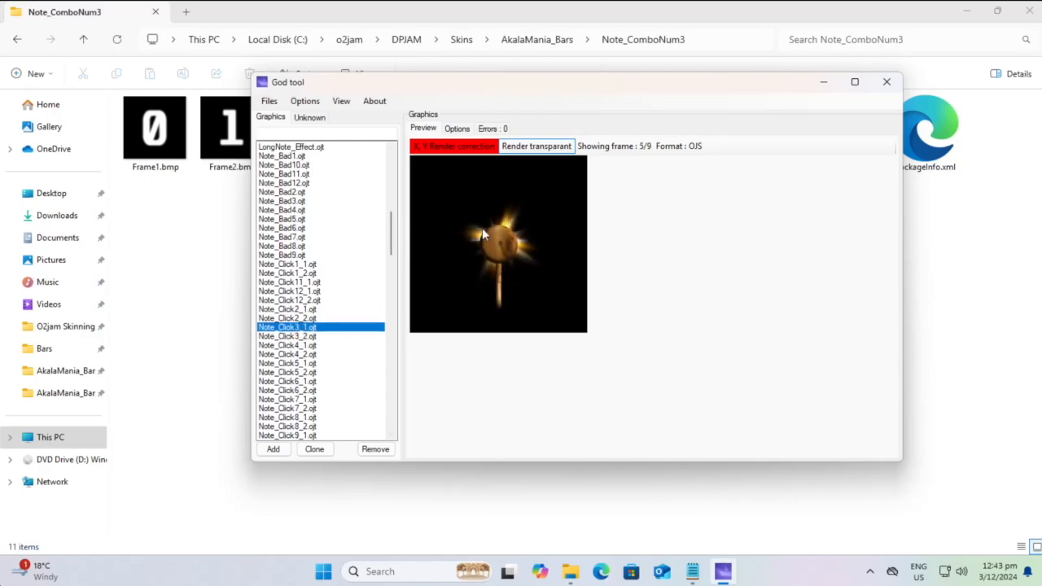
click(312, 338)
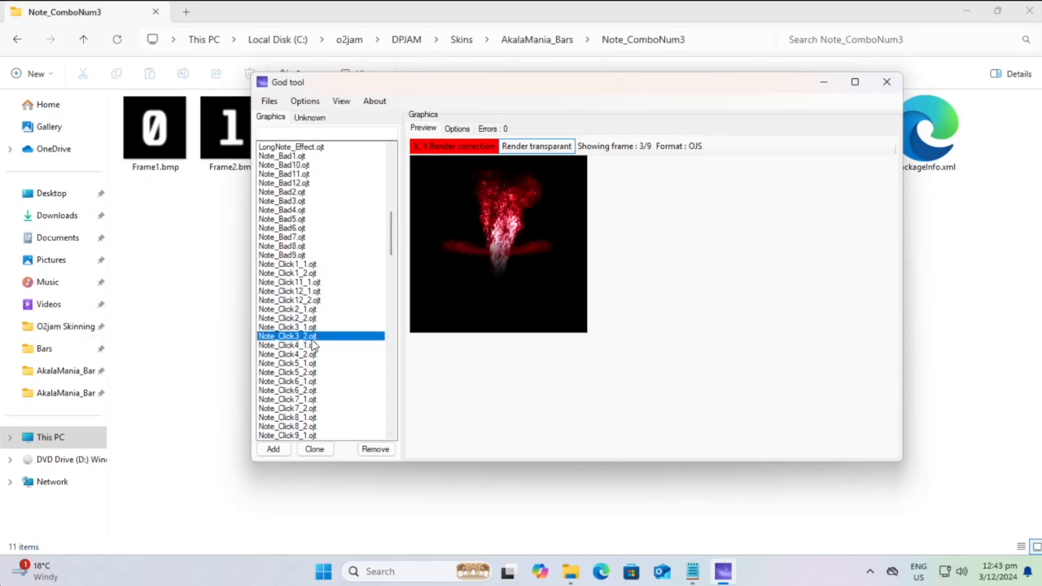
Step: Preview the long-note effect animations LongNote_Effect.ojt, LongNote_Effect2.ojt and LongNote_Effect3.ojt
mouse_move(391, 221)
mouse_down()
mouse_move(407, 183)
mouse_move(400, 159)
mouse_move(396, 208)
mouse_up()
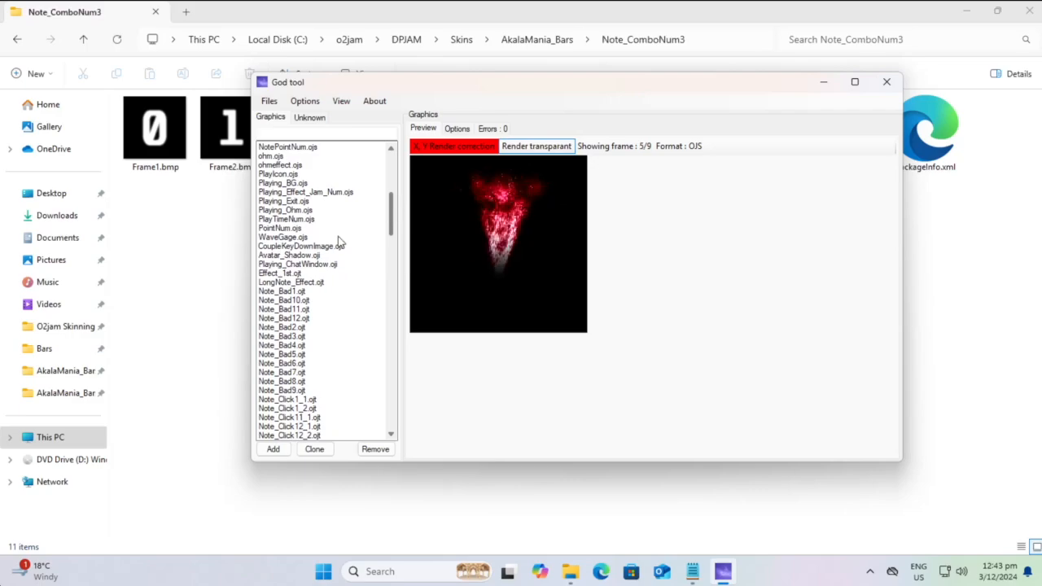
click(282, 284)
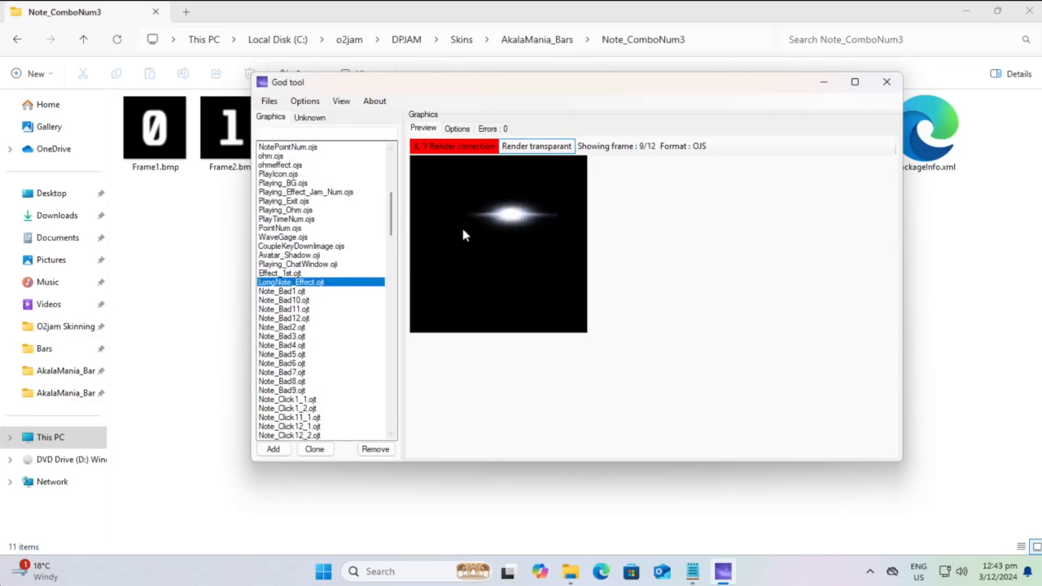
drag(391, 226, 391, 426)
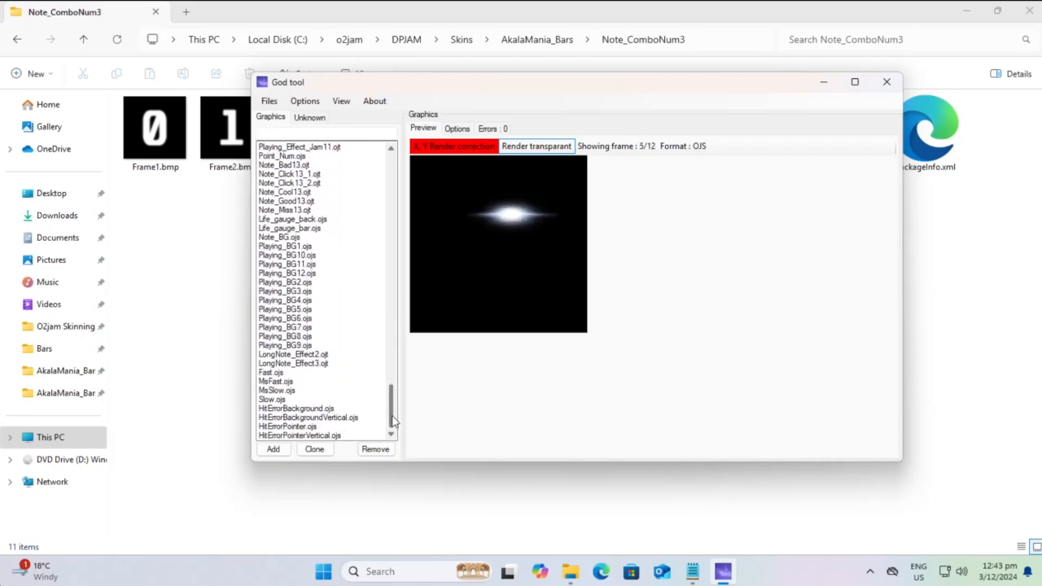
click(323, 355)
click(324, 364)
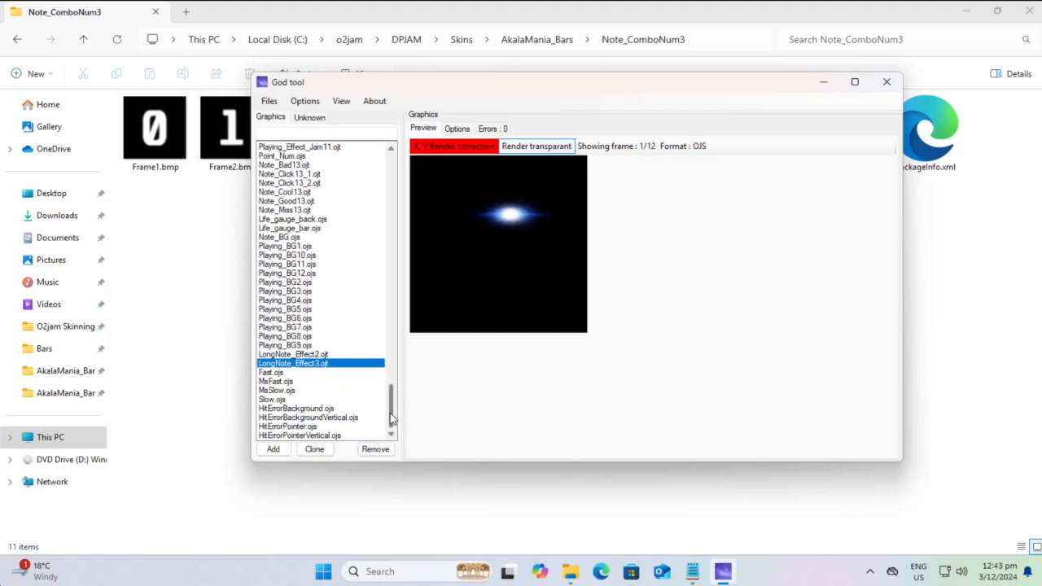
Step: Browse the graphics list and examine the frame options of LongNote_Effect3.ojt
drag(391, 417, 394, 407)
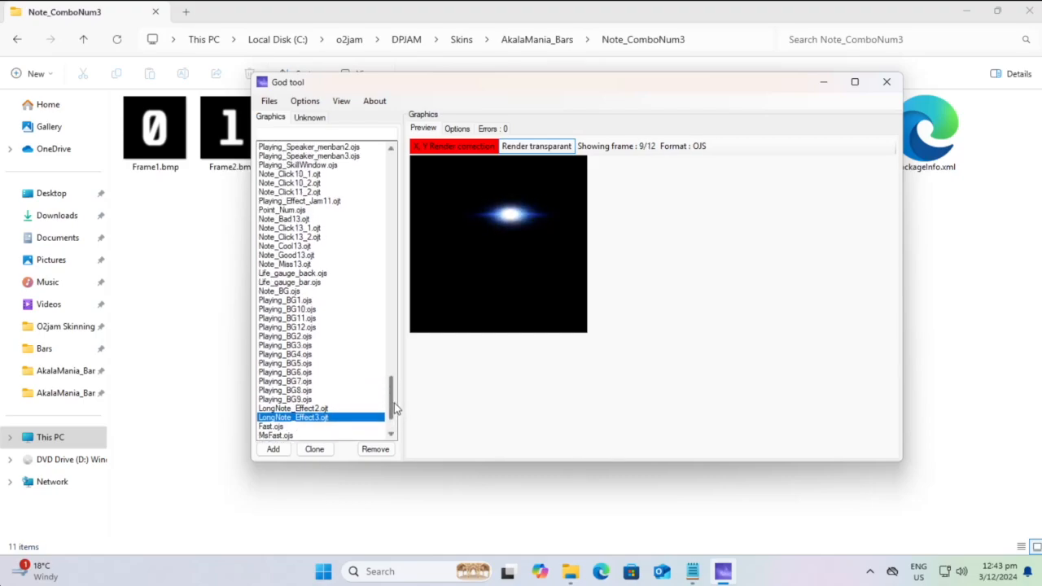
drag(396, 409, 400, 362)
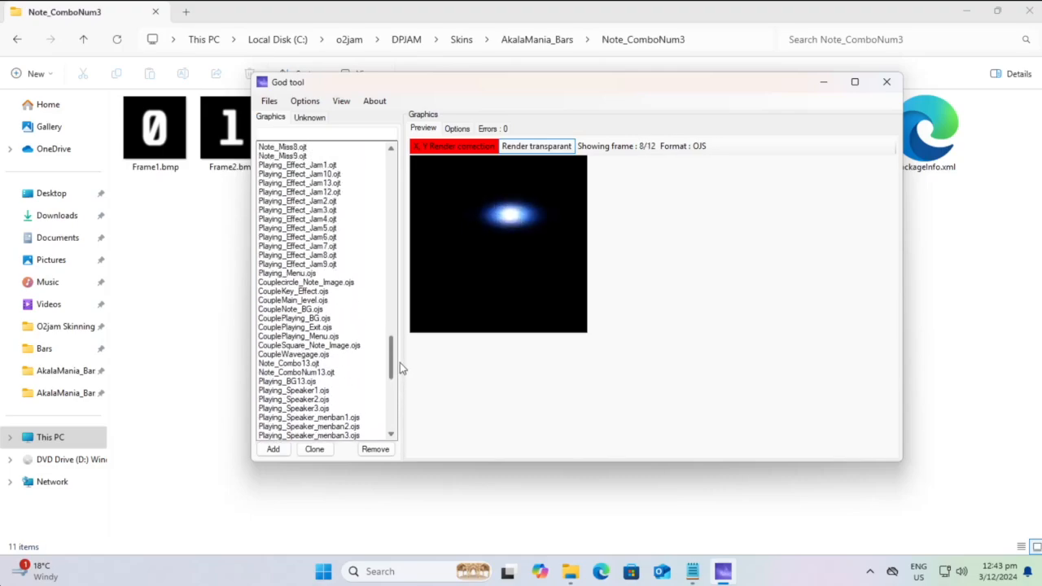
scroll(400, 362, up, 3)
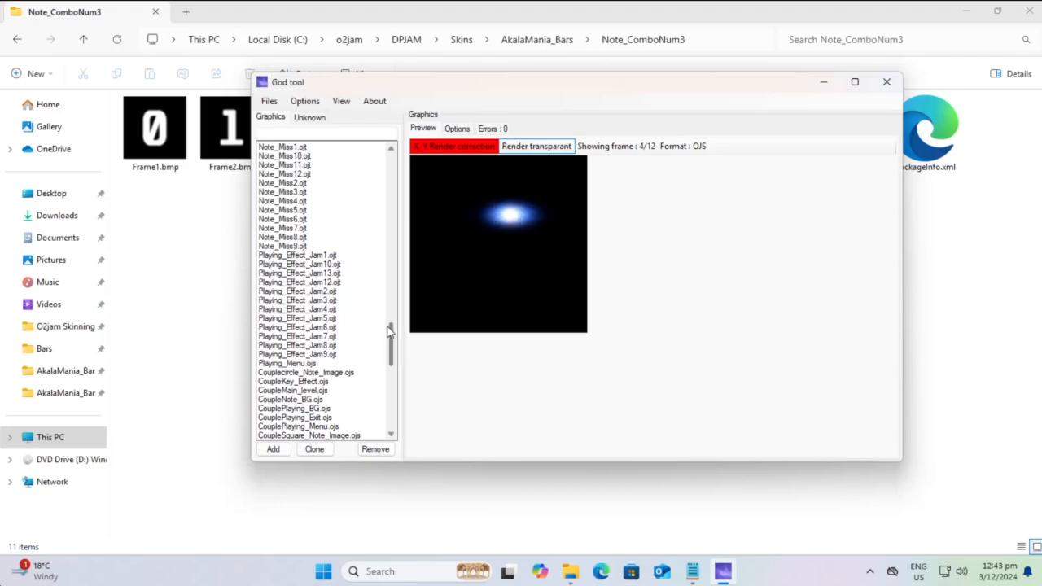
scroll(389, 330, up, 5)
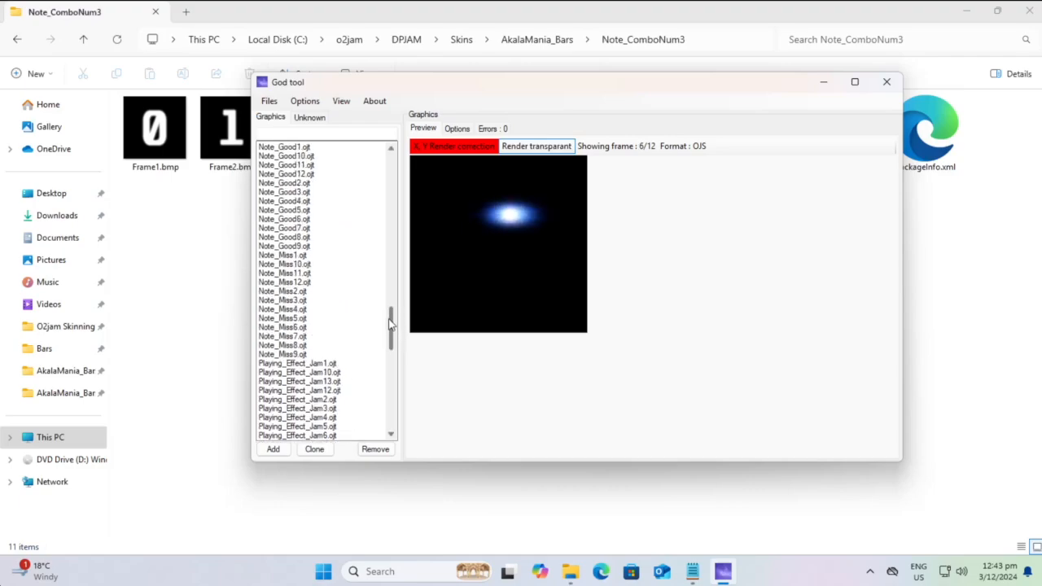
click(457, 130)
click(422, 129)
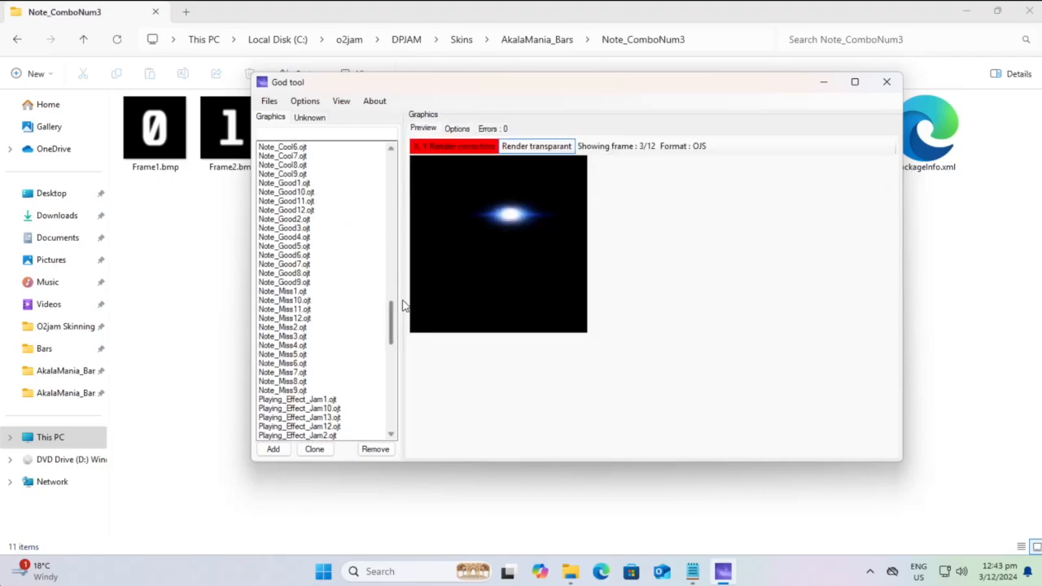
click(457, 129)
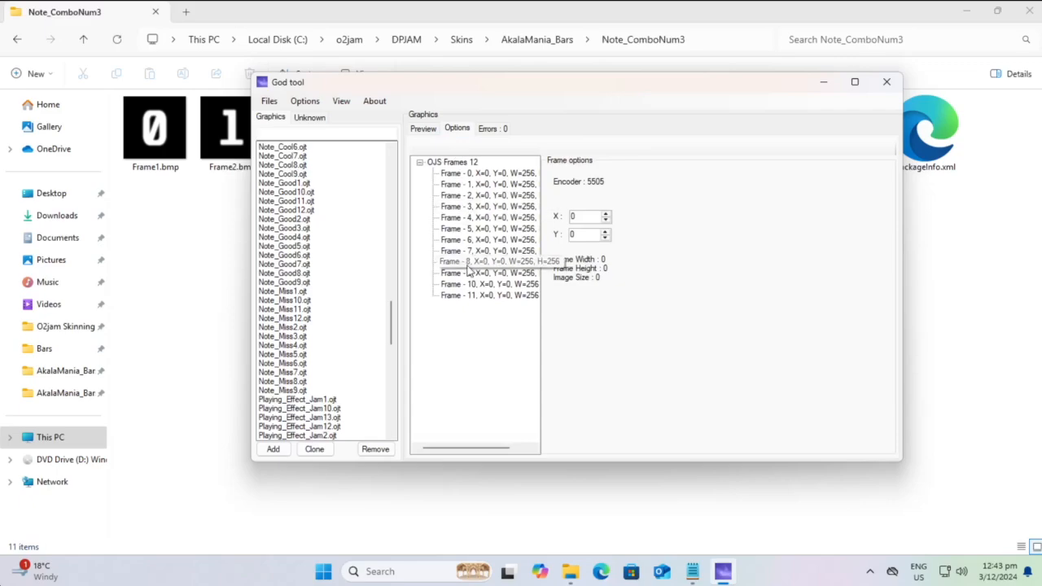
click(423, 130)
Step: Preview the playfield background Playing_BG3.ojs and export its image package
drag(395, 344, 437, 435)
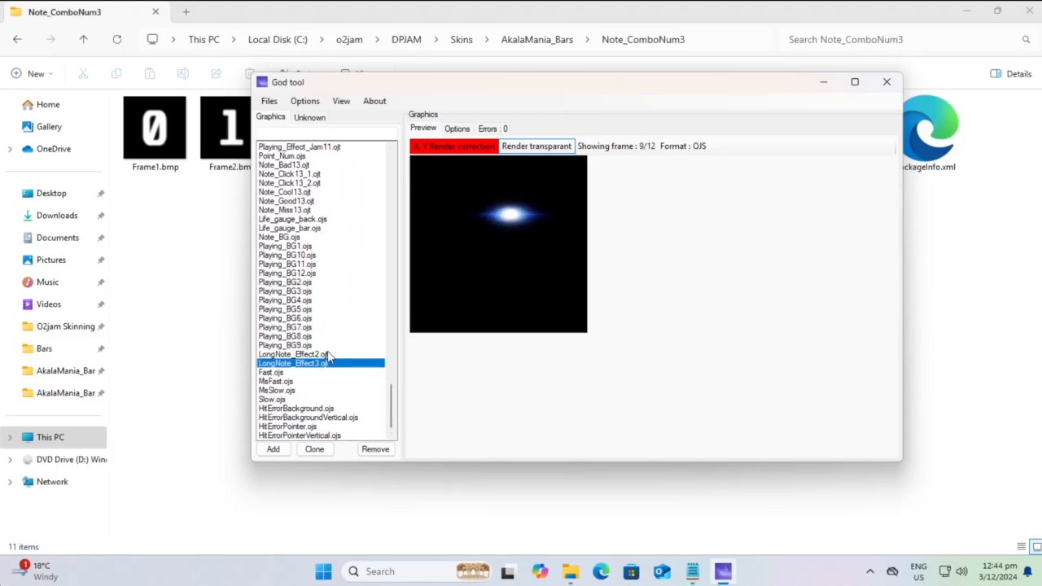
click(306, 292)
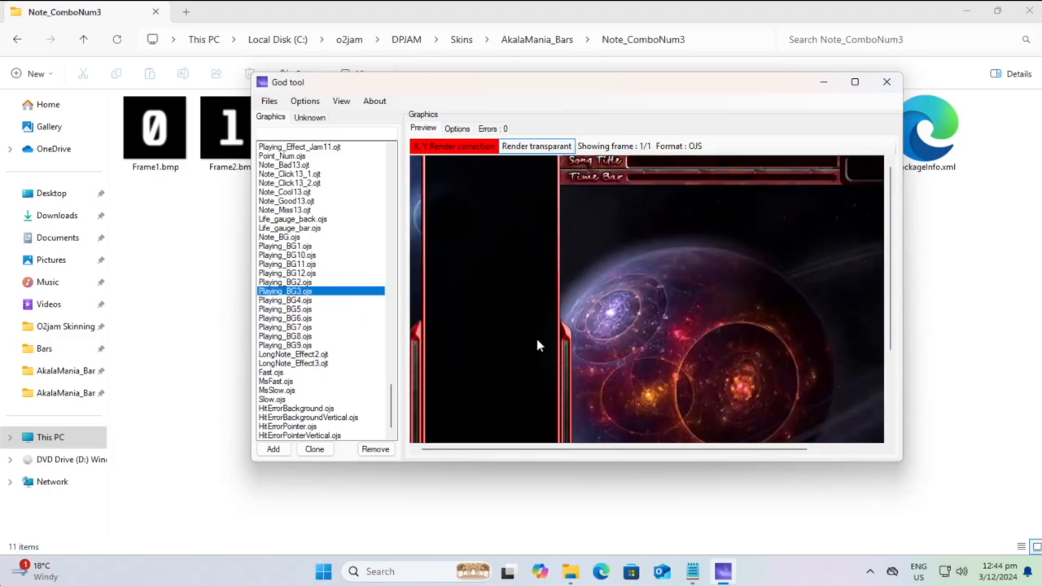
scroll(546, 322, down, 3)
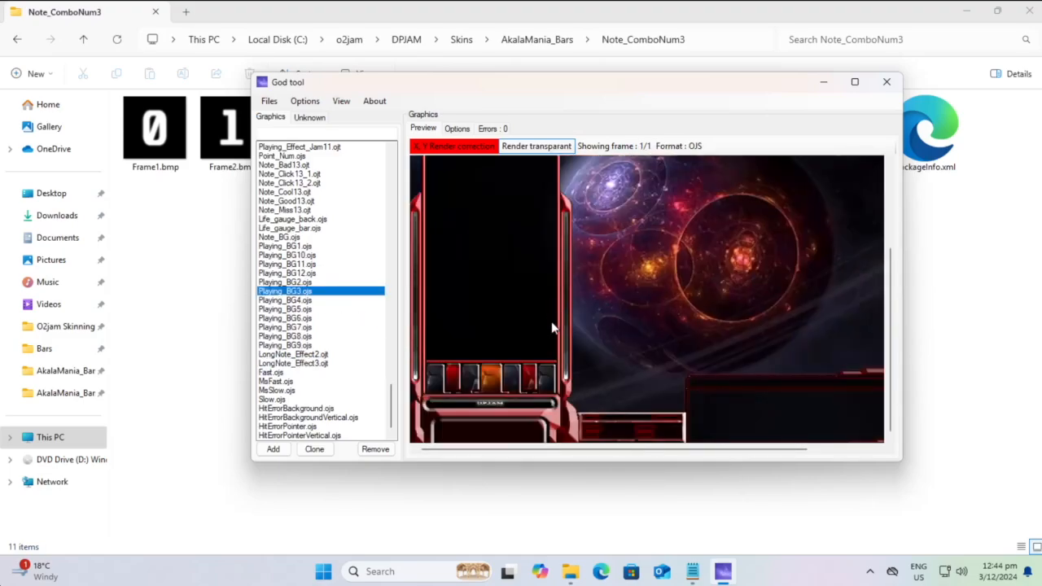
scroll(546, 309, up, 3)
right_click(308, 299)
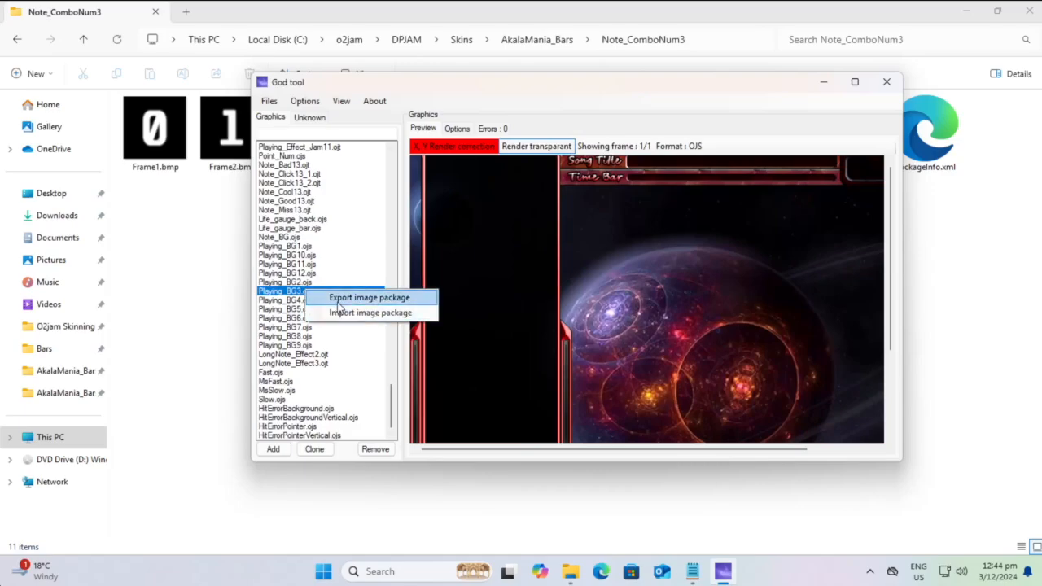
click(342, 298)
click(597, 328)
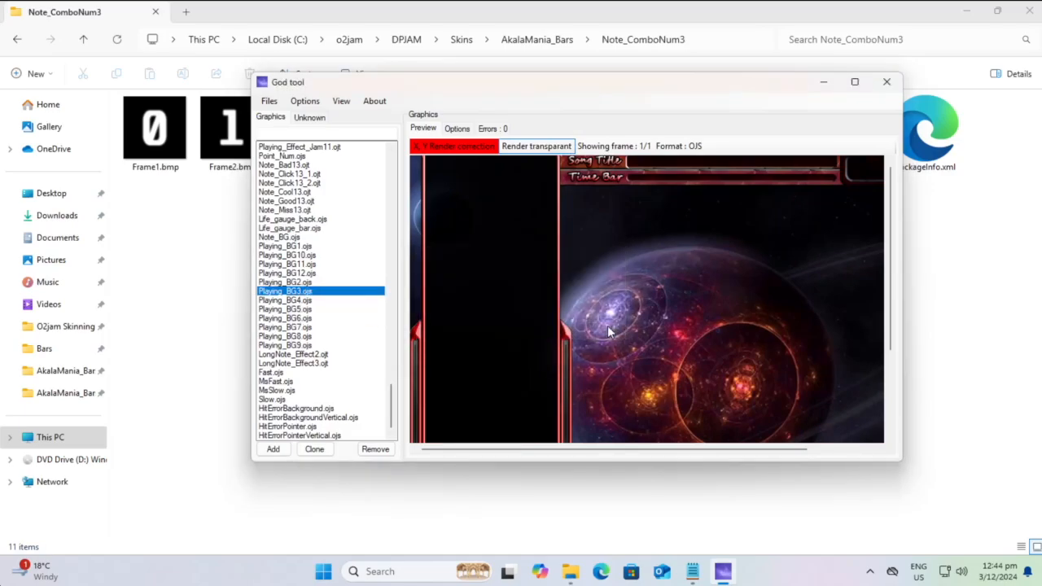
Step: Go up to the AkalaMania_Bars folder in File Explorer, and save the edited skin file in God tool
click(526, 42)
right_click(187, 145)
click(159, 138)
click(723, 573)
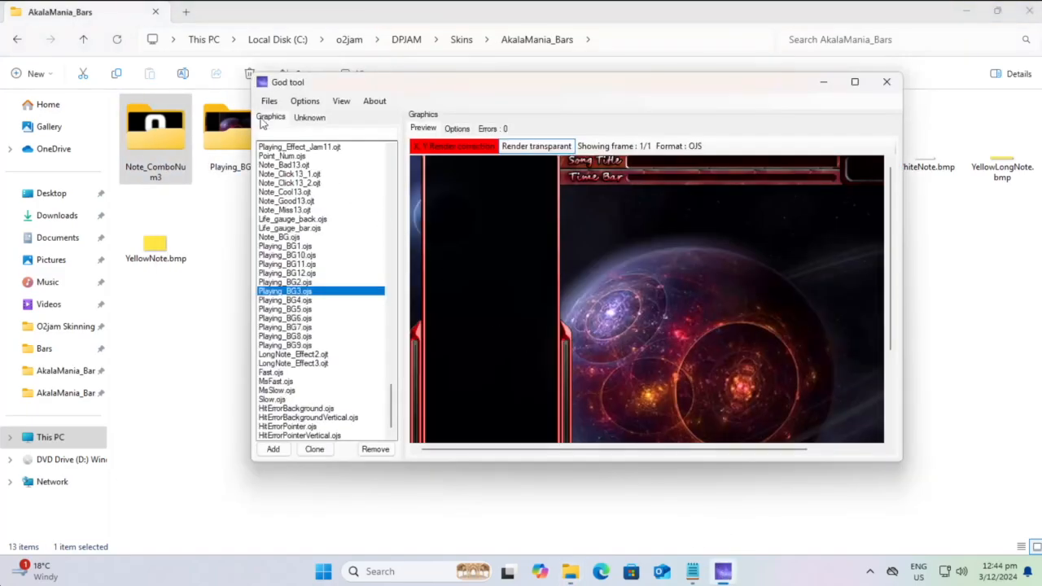
click(269, 101)
click(281, 131)
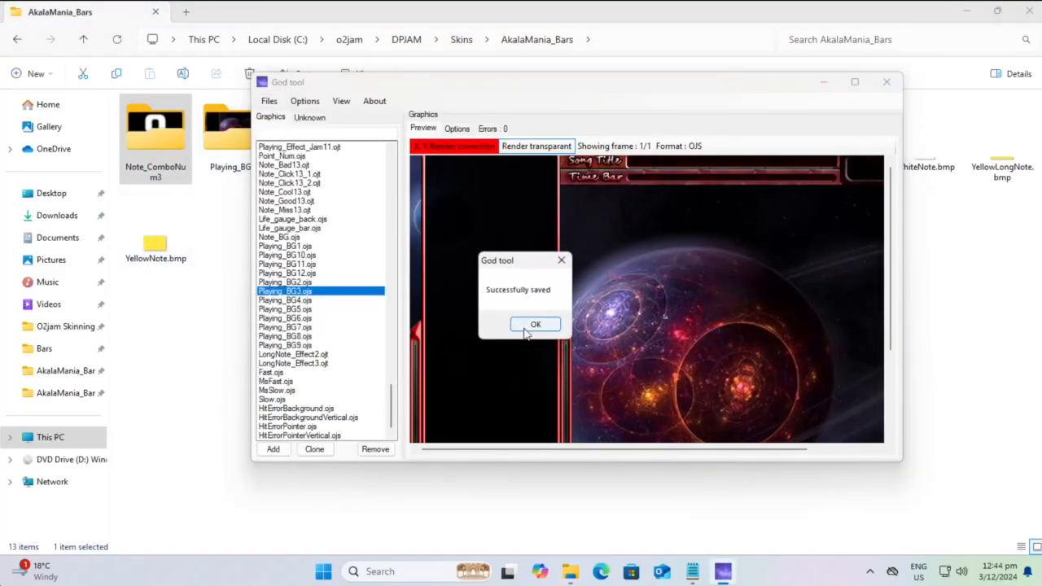
click(532, 325)
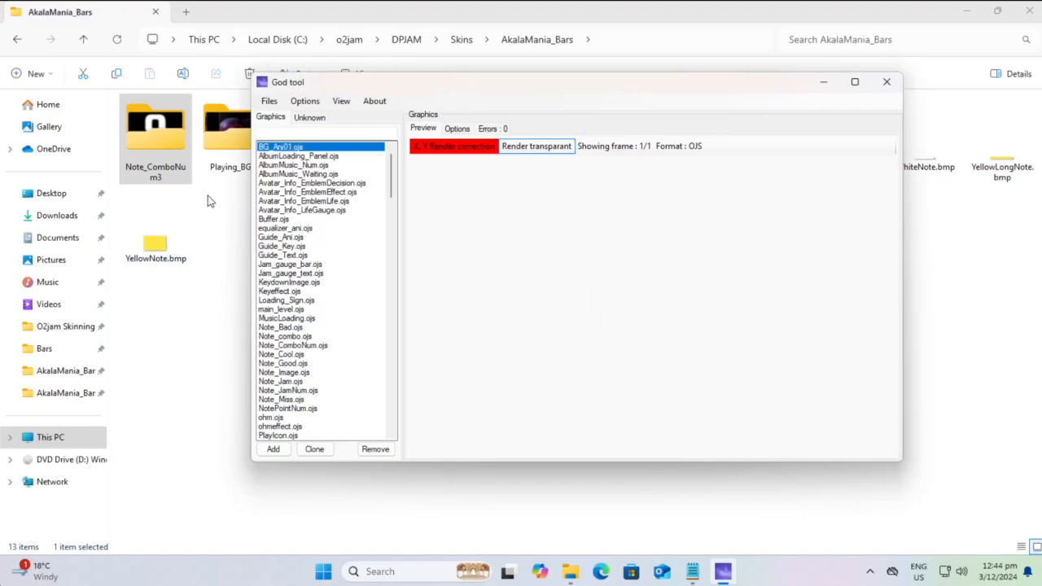
Step: Switch to File Explorer and delete the Note_ComboNum3 folder from AkalaMania_Bars
click(228, 142)
right_click(171, 147)
click(322, 167)
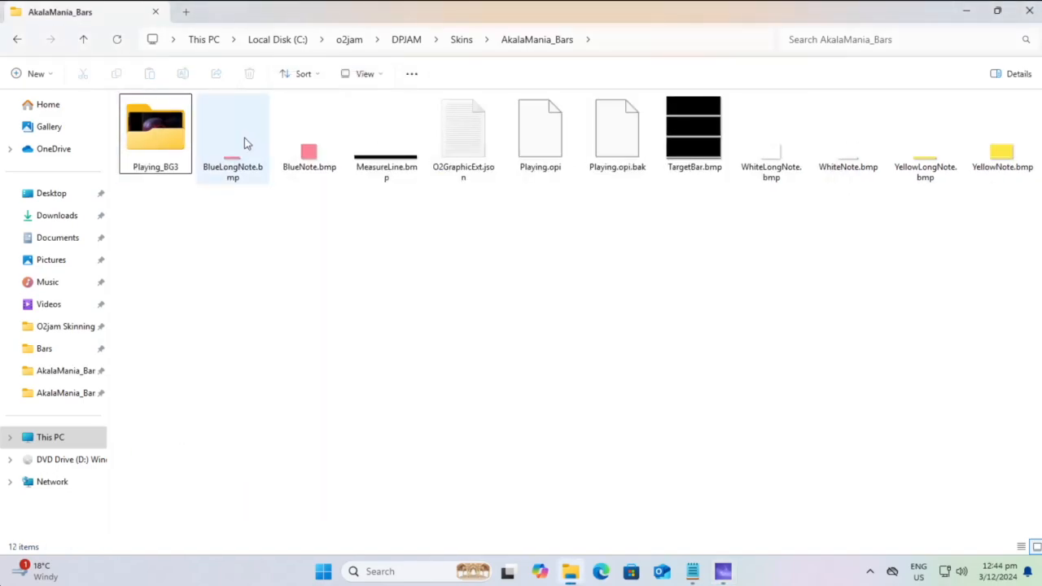
Step: Open Frame1.bmp from the Playing_BG3 folder in Paint.NET
double_click(158, 134)
double_click(157, 147)
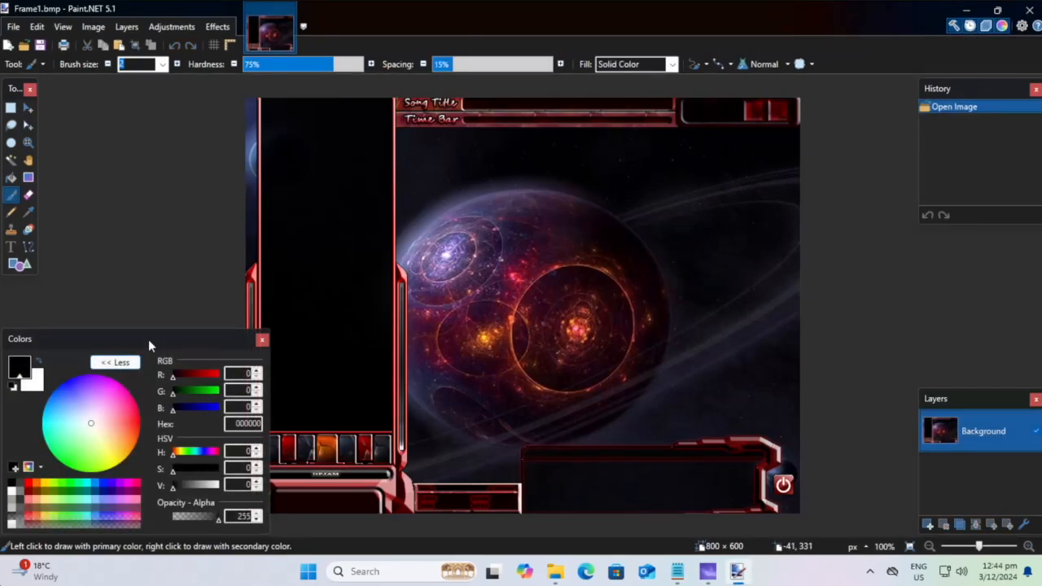
click(518, 232)
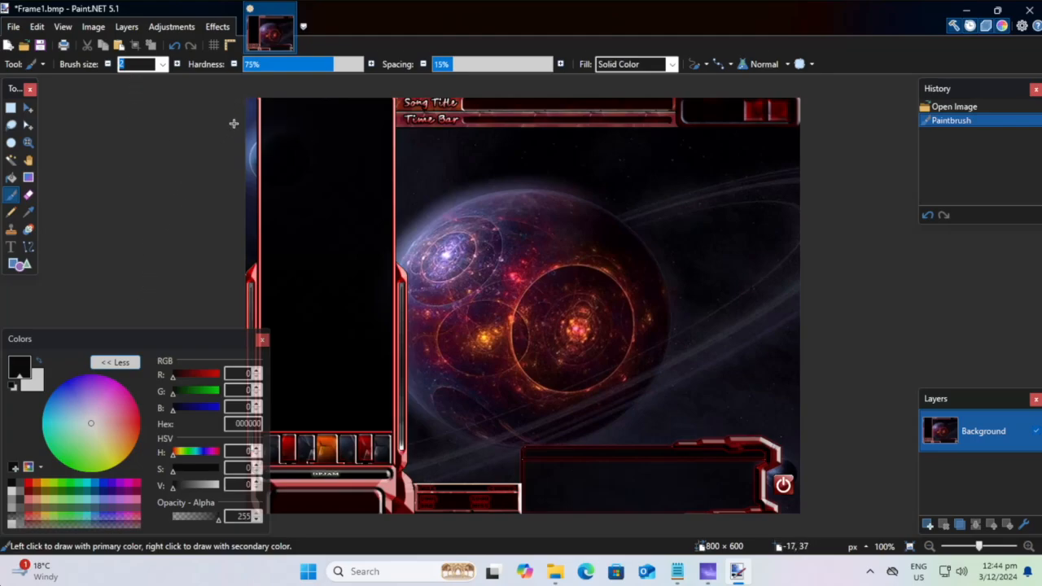
Step: Open screenshot.png from the O2jam Skinning folder in Downloads in Paint.NET
click(965, 15)
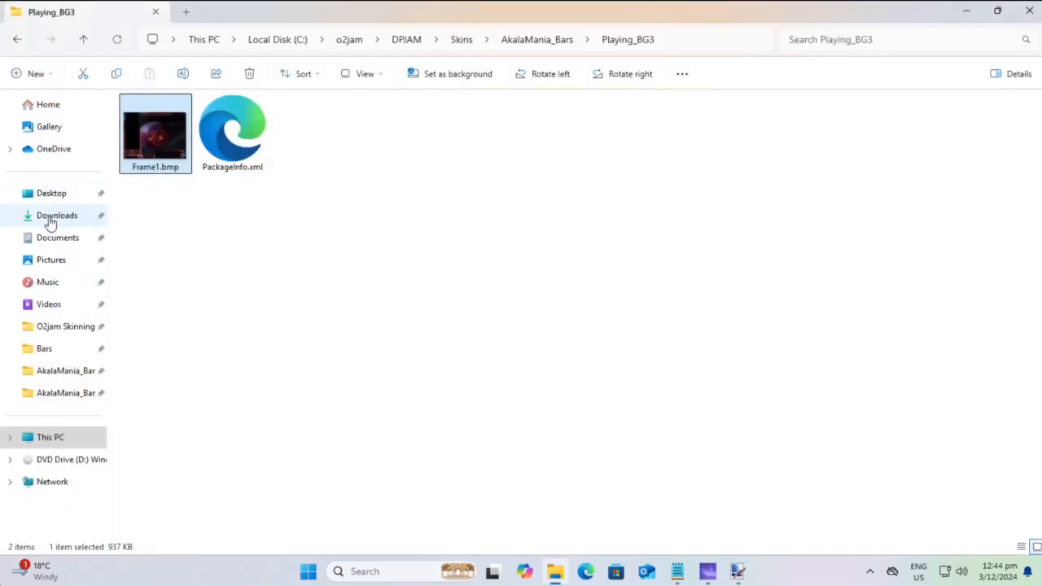
click(61, 218)
double_click(188, 139)
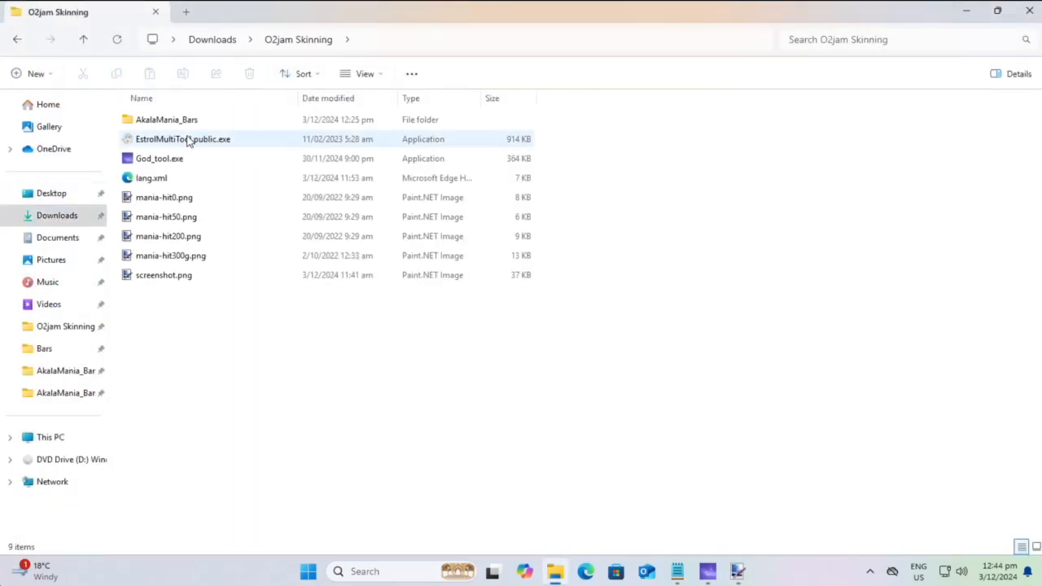
double_click(152, 274)
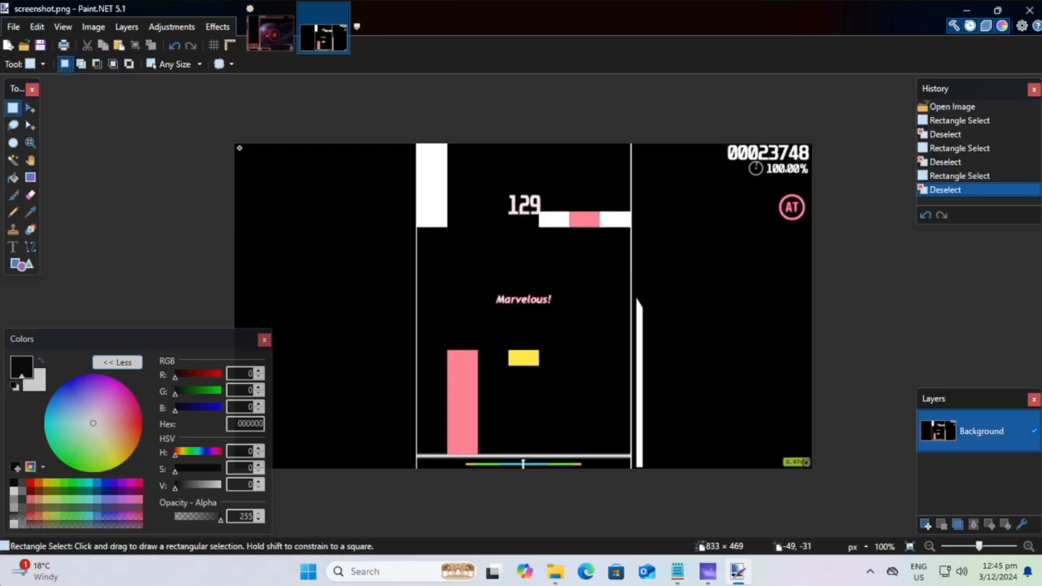
Step: Copy the entire gameplay screenshot and paste it into a new 833 × 469 pixel image
drag(209, 126, 888, 510)
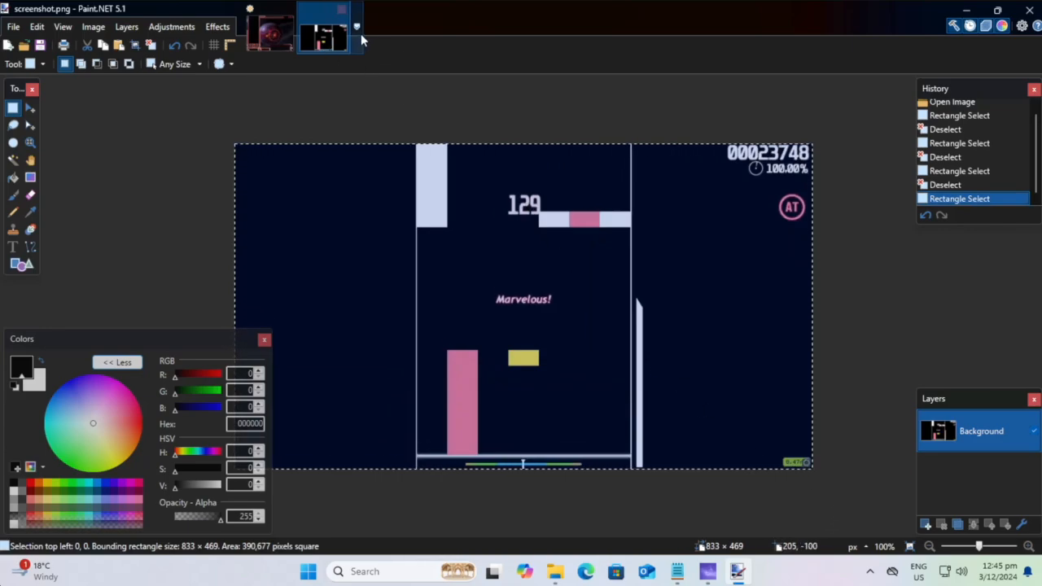
click(13, 26)
click(36, 45)
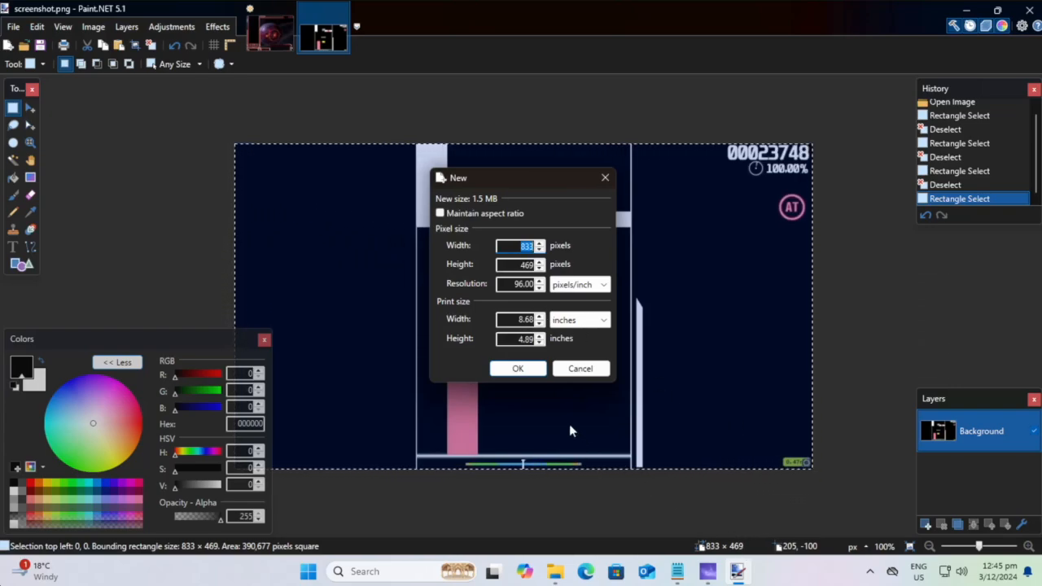
click(518, 369)
key(ctrl+v)
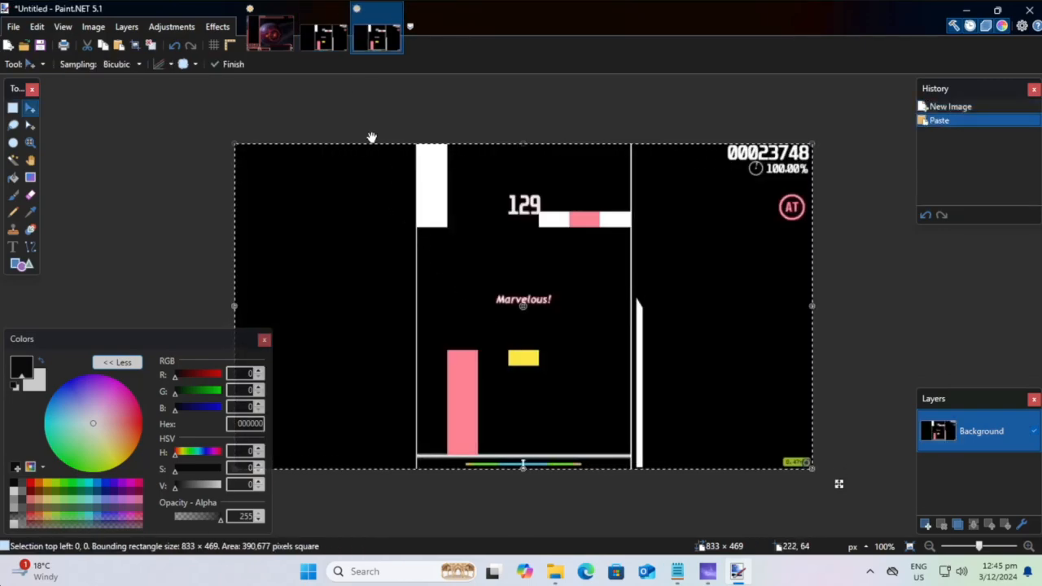
Step: Resize the new image to 800 × 600 pixels without maintaining the aspect ratio
click(94, 26)
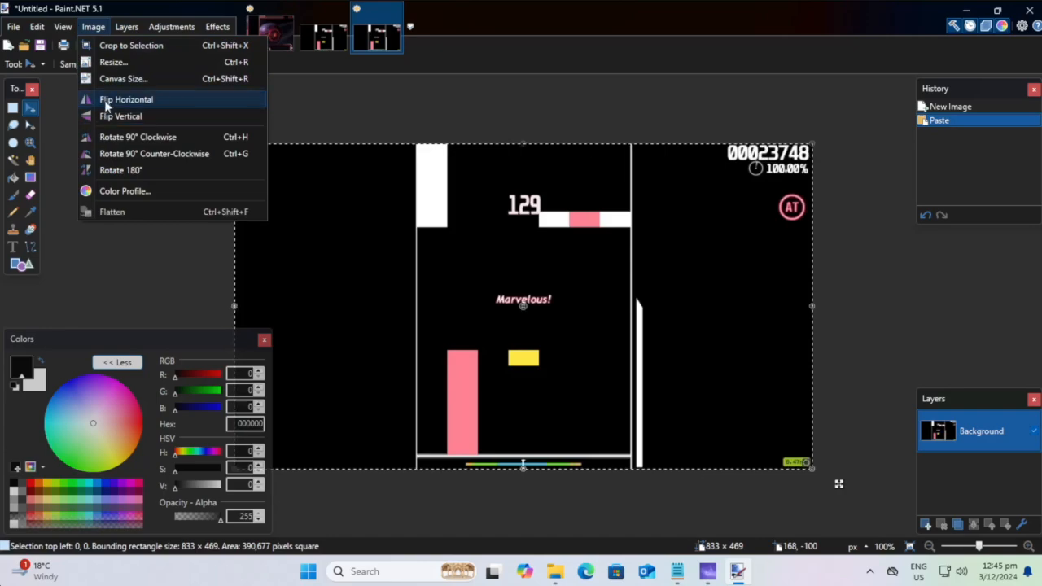
click(101, 62)
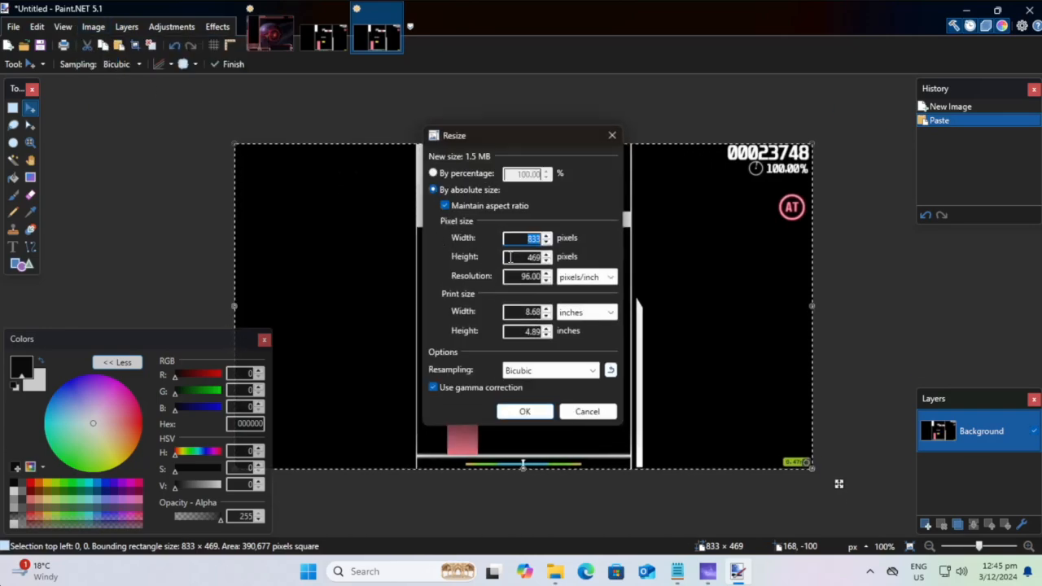
text(800)
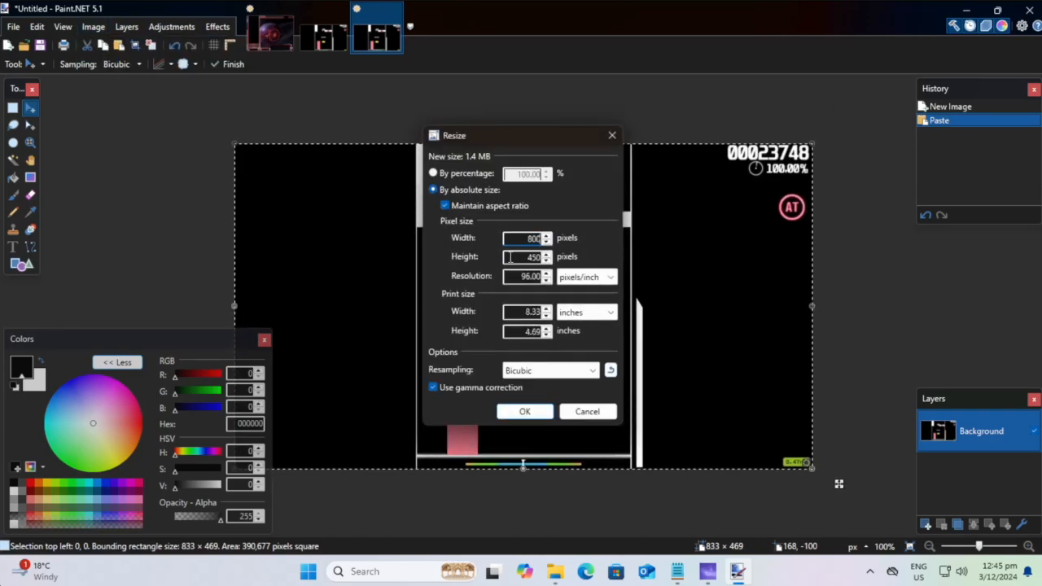
click(508, 257)
click(454, 207)
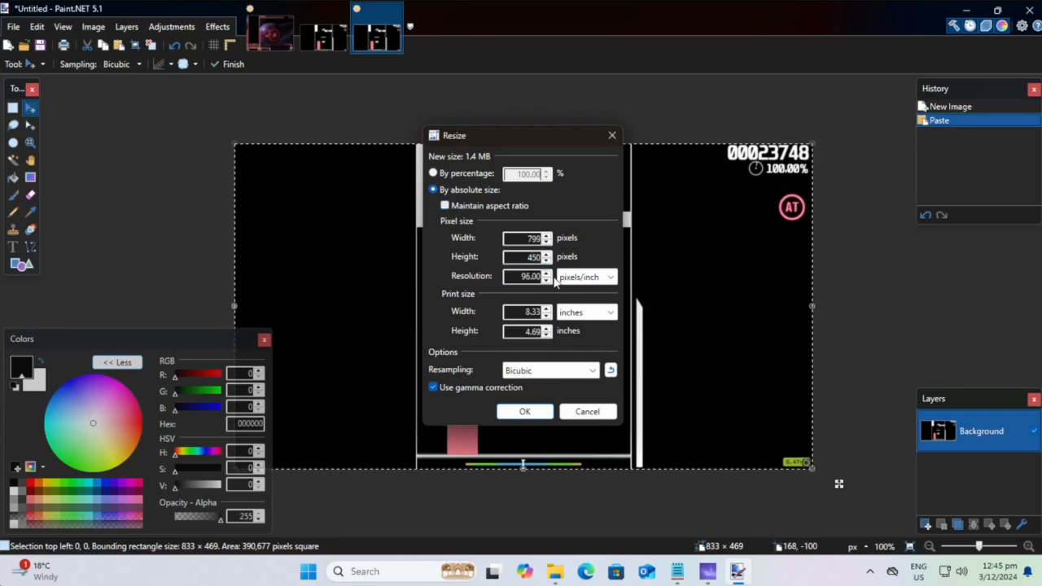
double_click(531, 238)
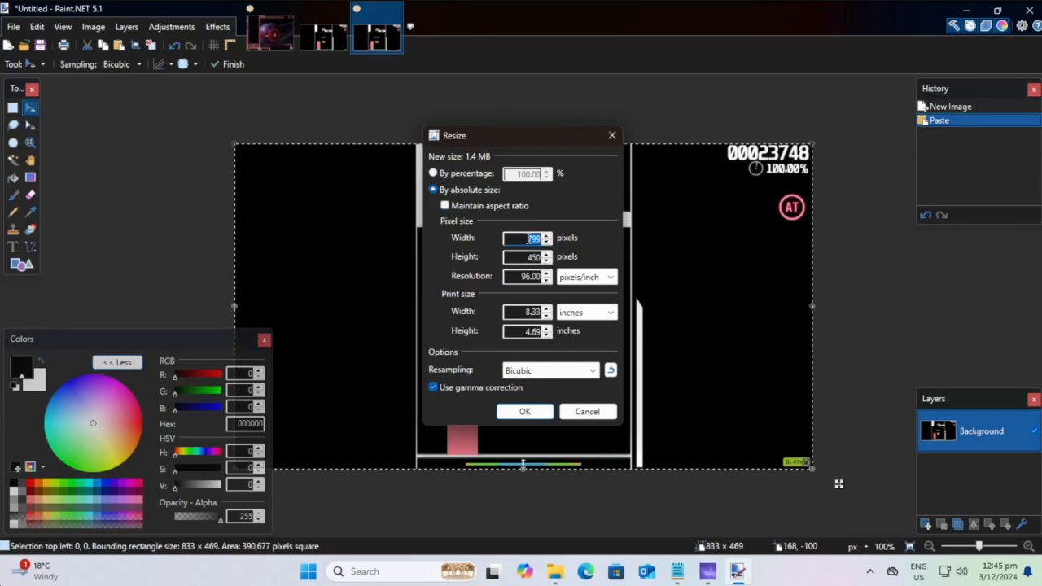
text(800)
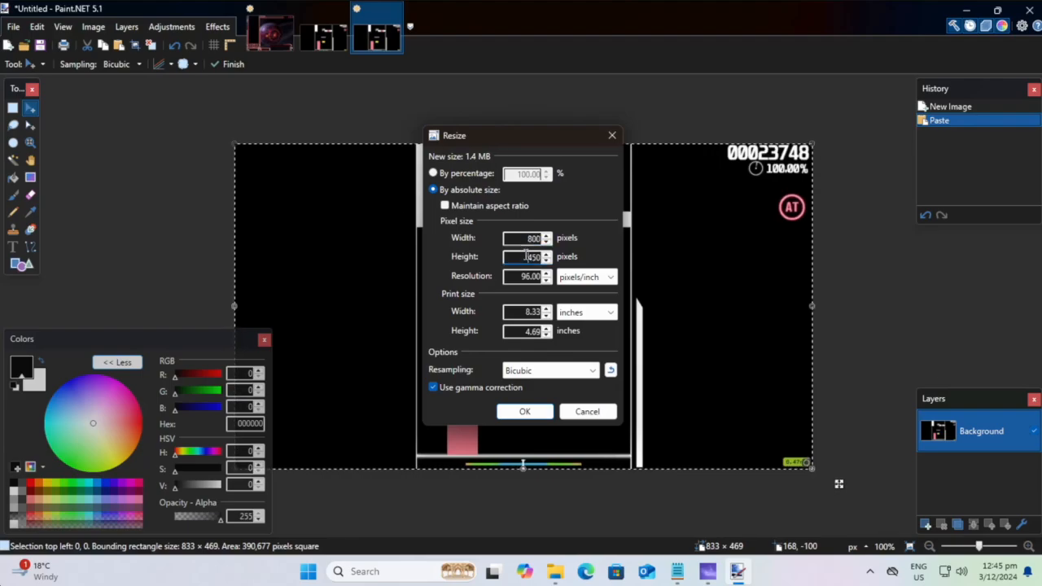
text(600)
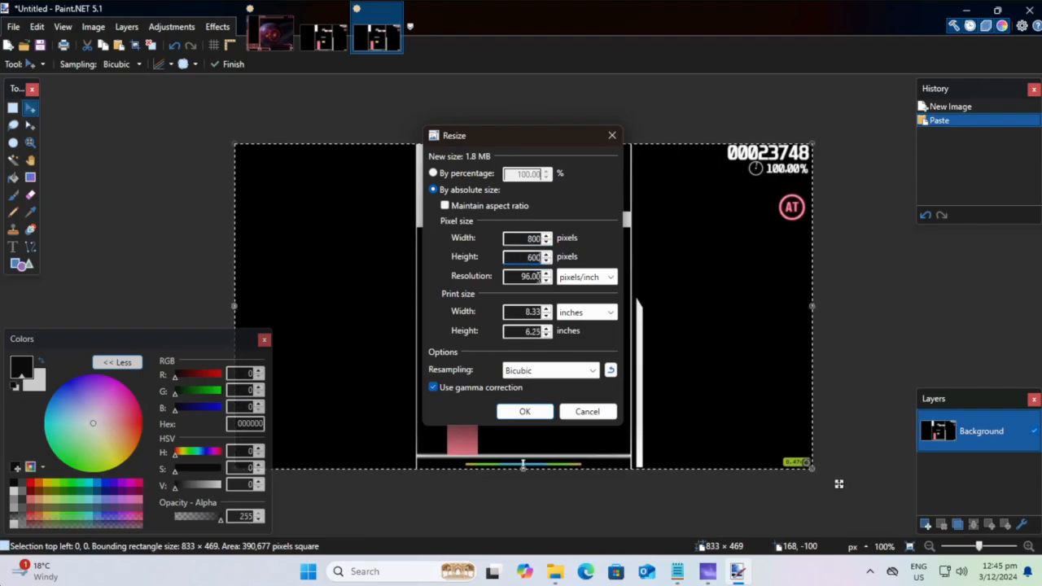
click(525, 412)
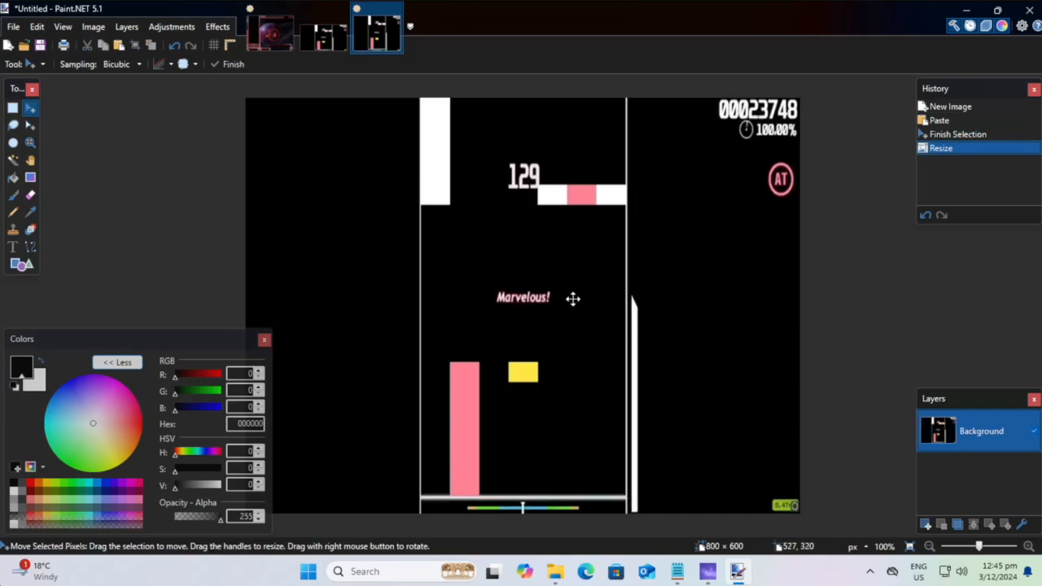
Step: Fill the whole playfield between the two vertical lane lines, about 295 × 600 pixels, with black and deselect it
click(13, 108)
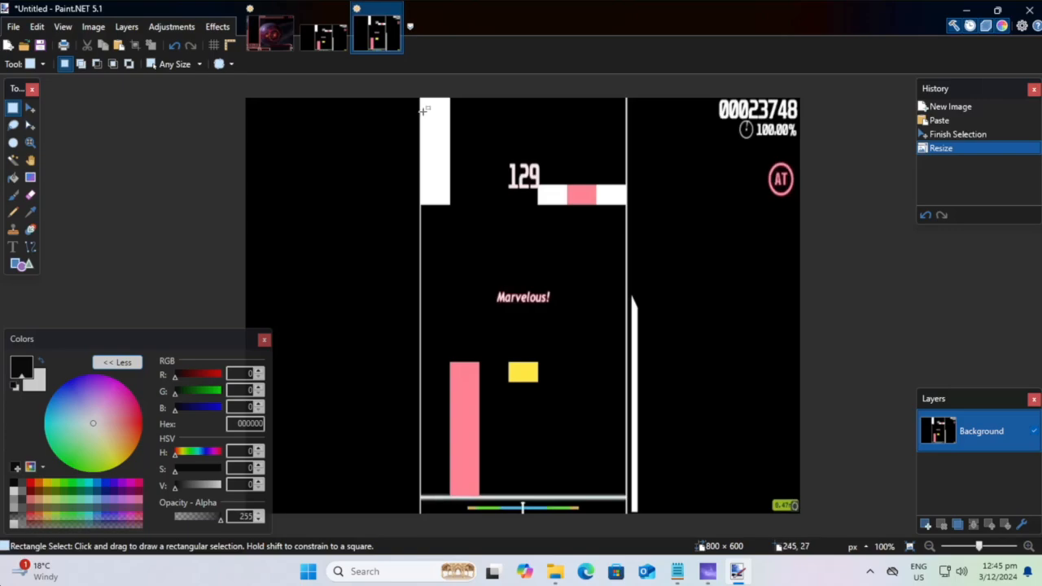
click(30, 109)
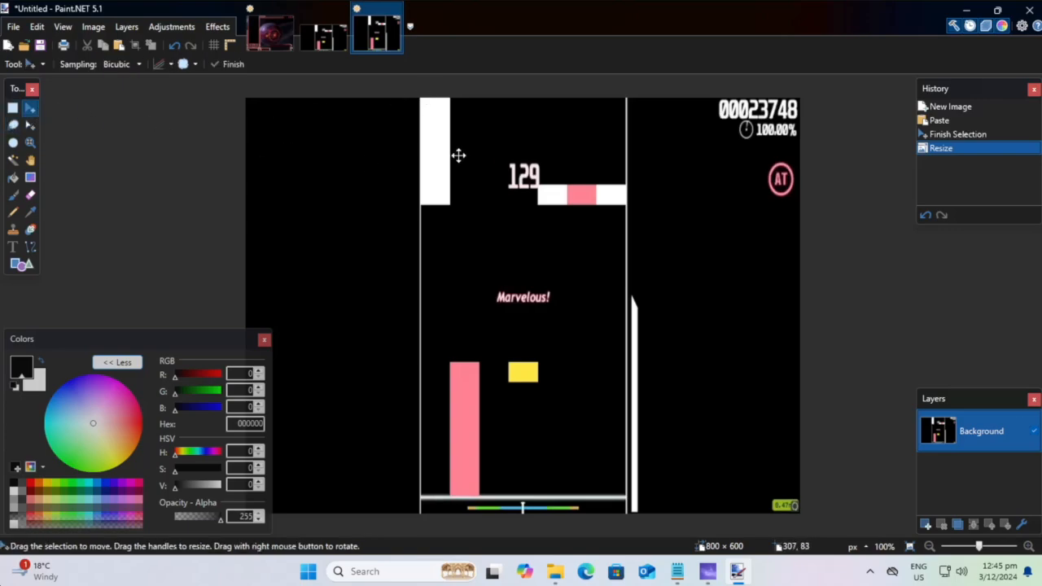
click(459, 155)
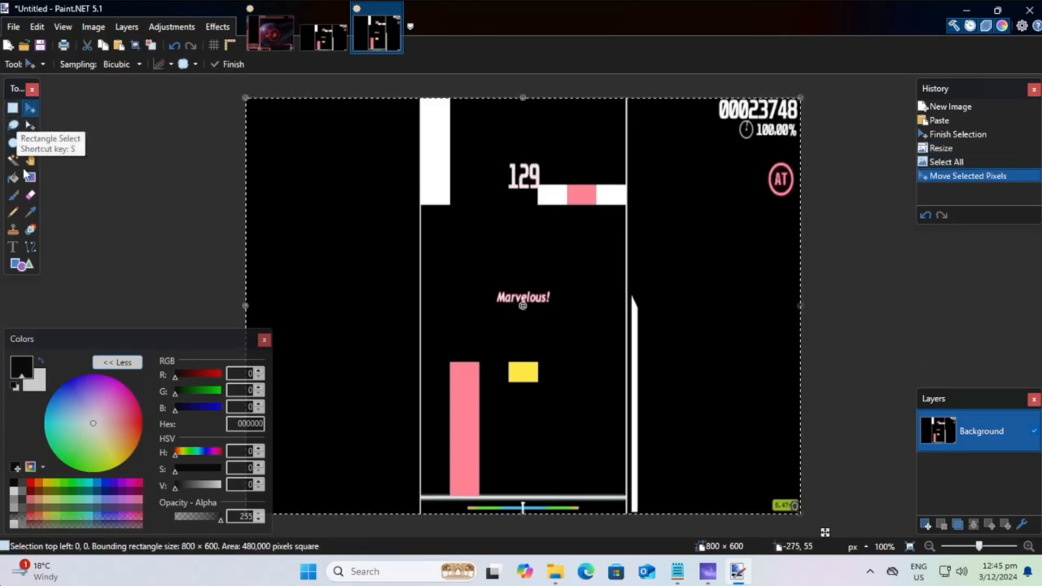
click(30, 142)
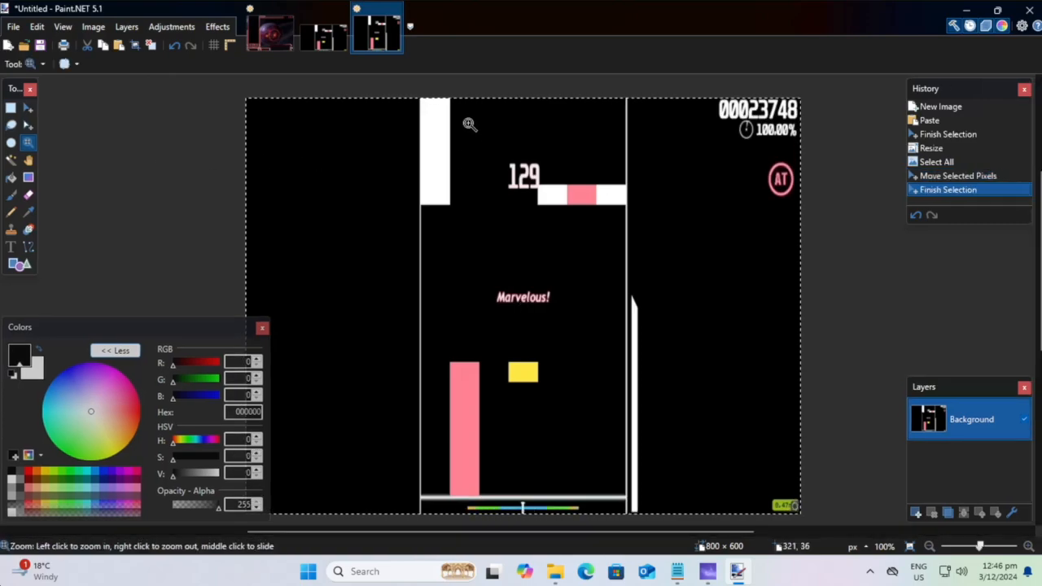
click(465, 126)
drag(459, 154, 474, 172)
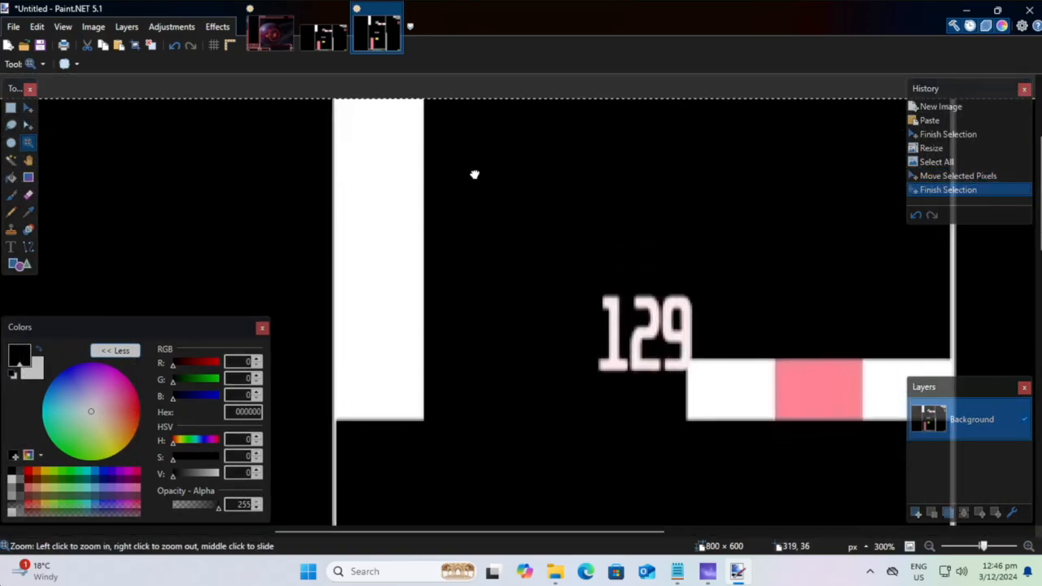
click(11, 109)
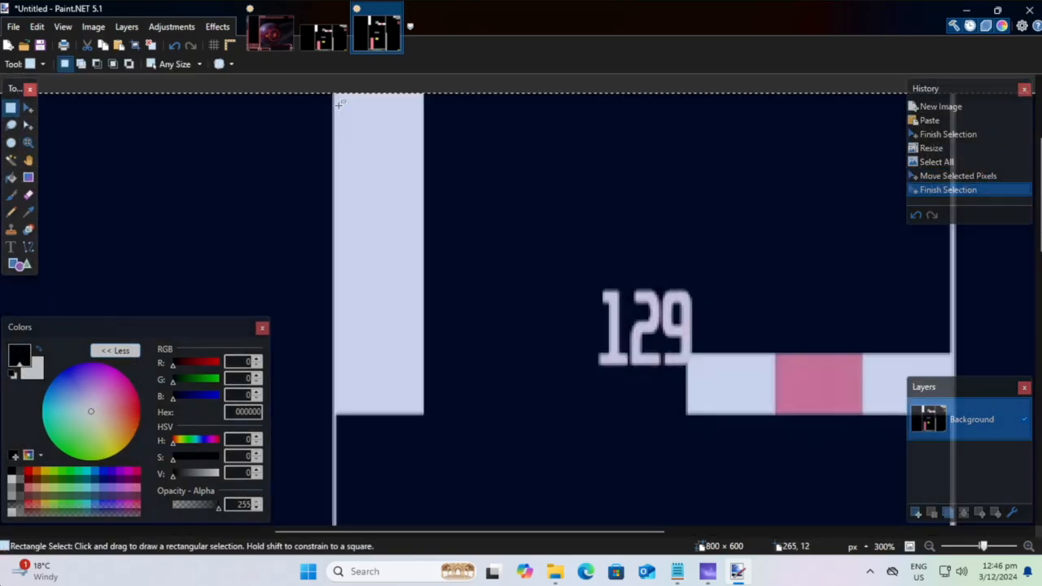
mouse_move(338, 85)
mouse_down()
mouse_move(350, 109)
mouse_move(377, 489)
mouse_move(768, 482)
mouse_move(949, 495)
mouse_move(946, 566)
mouse_up()
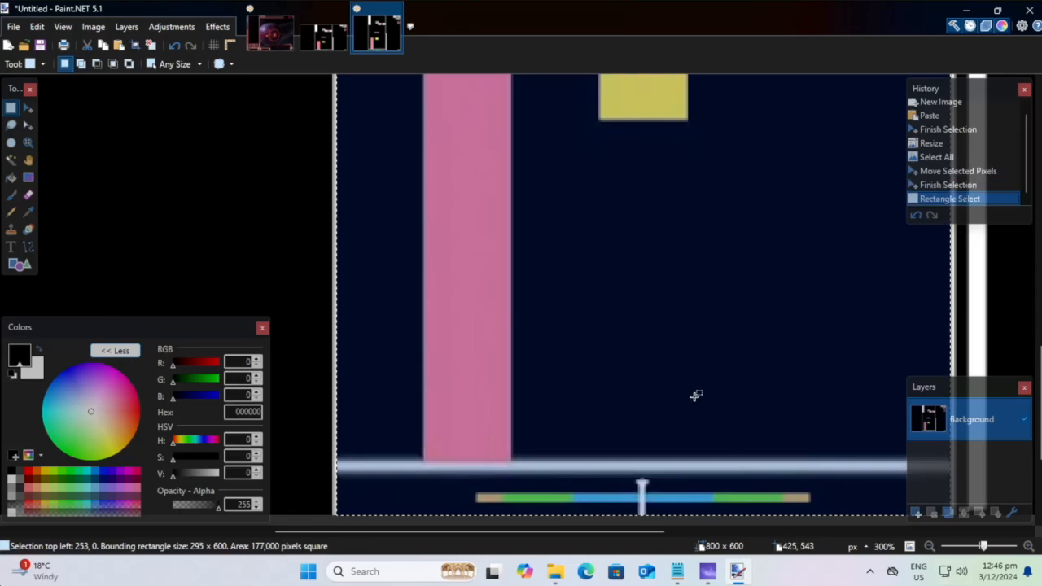
key(BackSpace)
scroll(687, 373, up, 3)
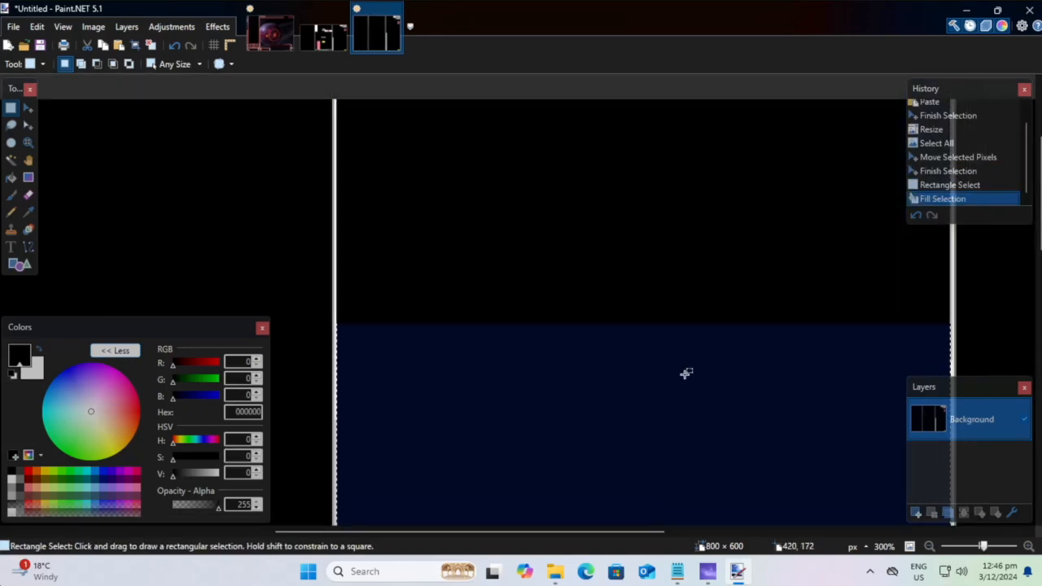
key(ctrl+d)
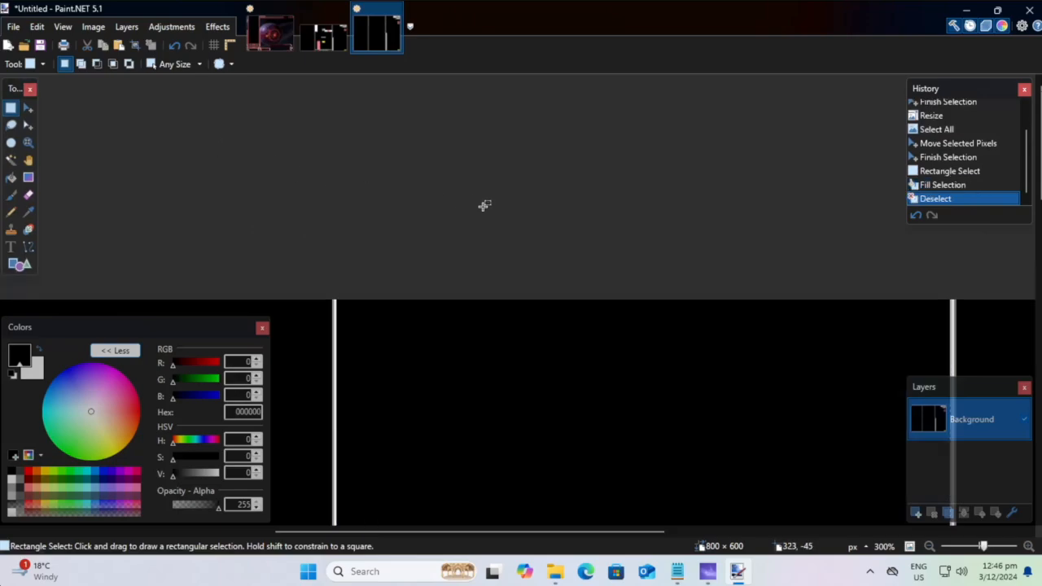
Step: Fill the white life bar beside the right lane line with black using a selection about 21 × 324 pixels
scroll(472, 207, down, 4)
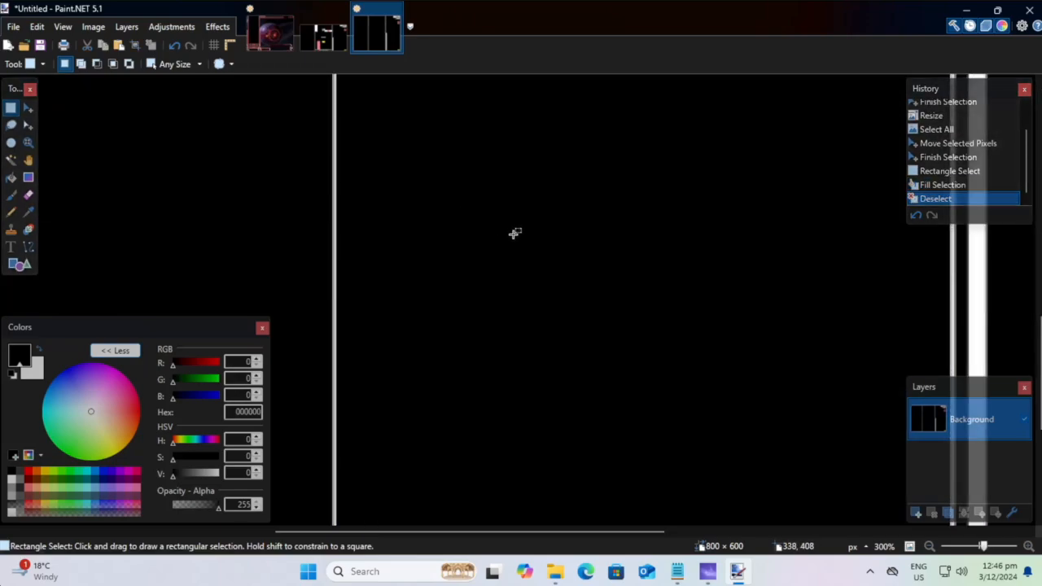
scroll(515, 234, up, 6)
scroll(515, 238, right, 5)
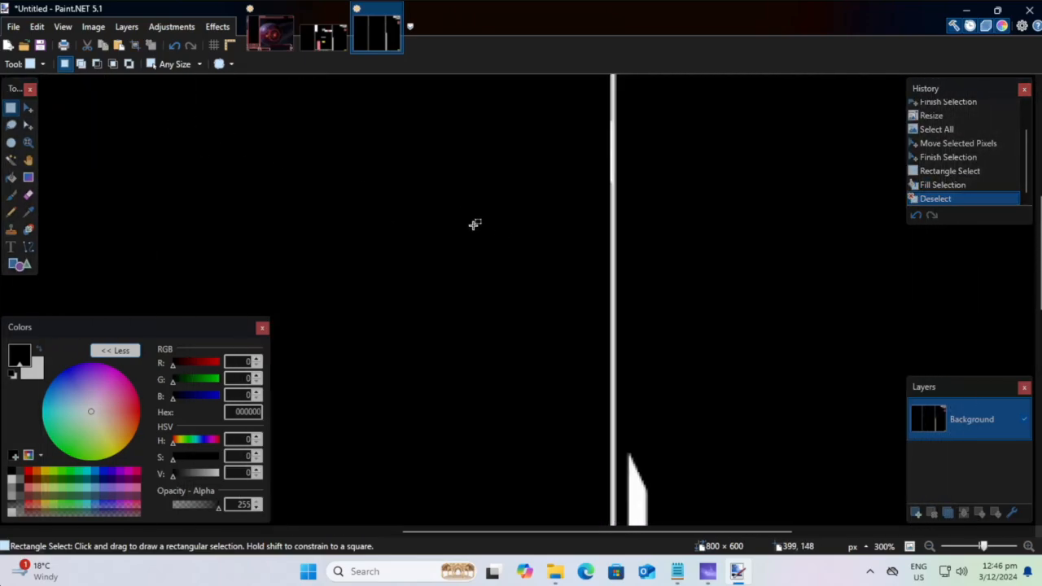
scroll(537, 233, down, 3)
drag(623, 184, 661, 356)
scroll(661, 333, down, 5)
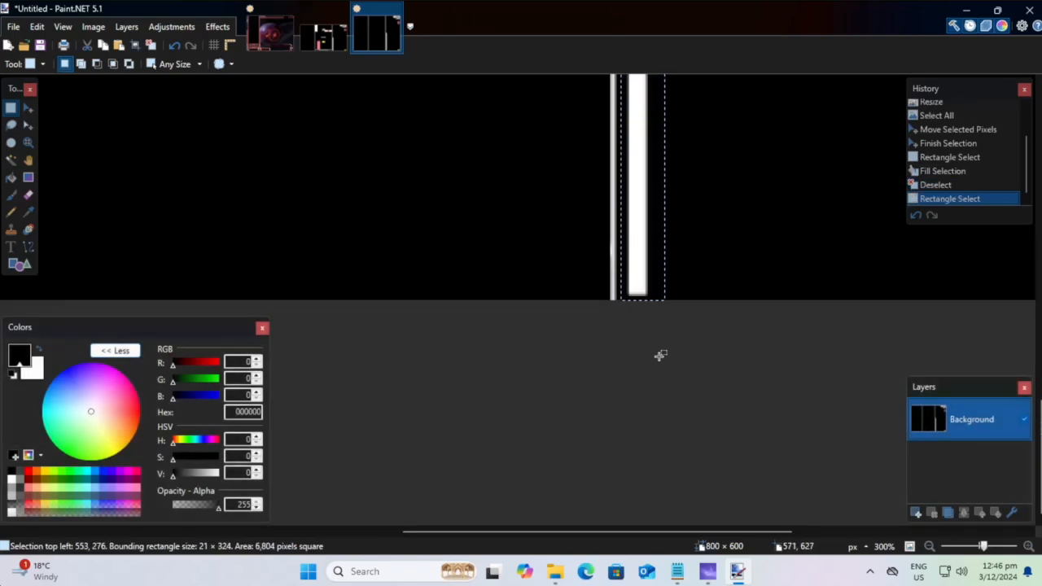
key(BackSpace)
Step: Fill the area around the small green badge in the image's lower-right corner with black
key(z)
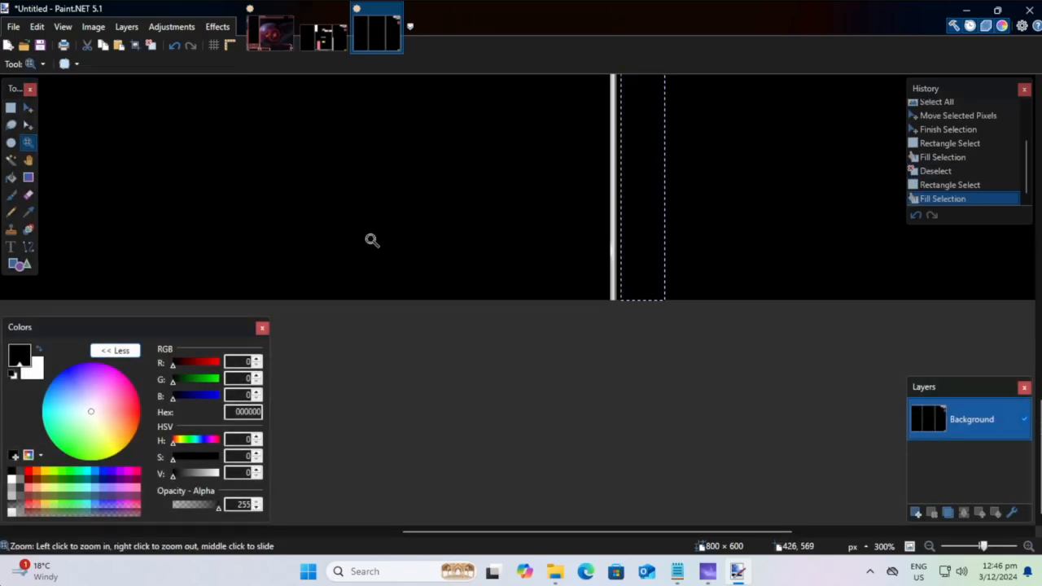
drag(425, 209, 272, 445)
drag(561, 249, 337, 177)
key(s)
drag(624, 384, 815, 500)
key(BackSpace)
Step: Fill the score, accuracy and AT icon area in the image's upper-right corner with black and clear the selection
scroll(640, 333, up, 10)
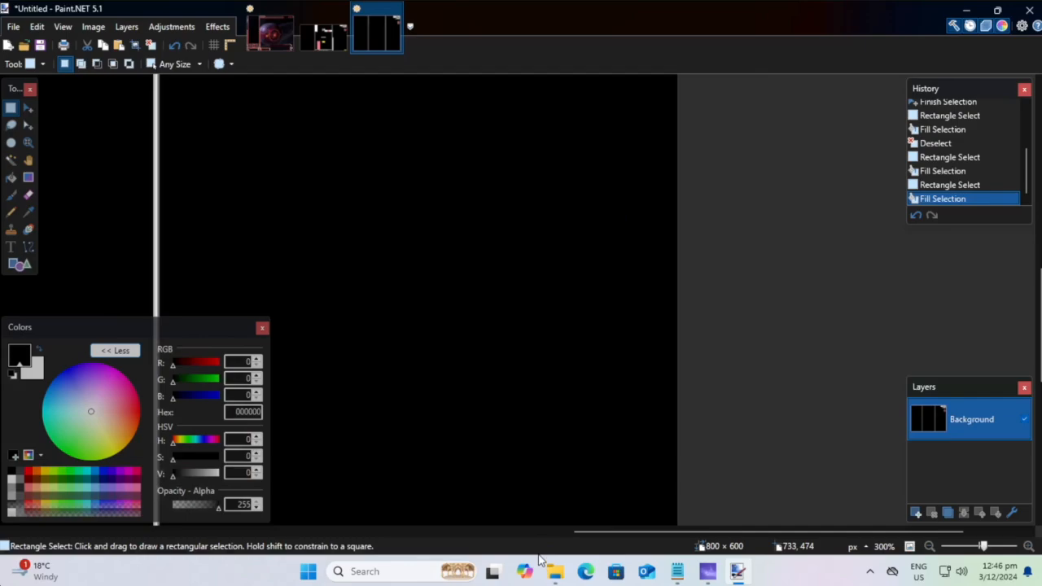
drag(375, 114, 760, 435)
key(BackSpace)
click(13, 142)
click(28, 142)
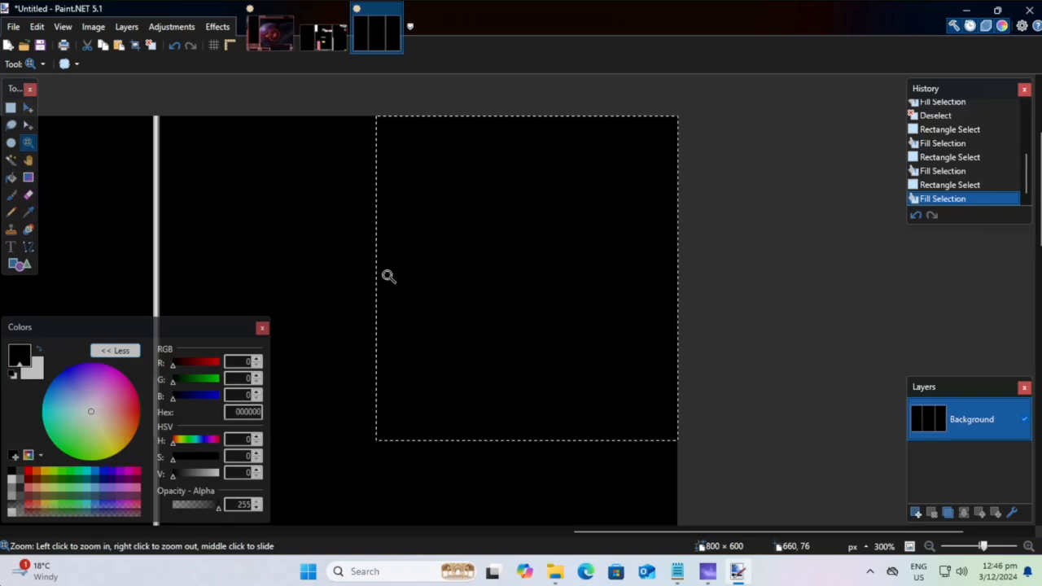
key(s)
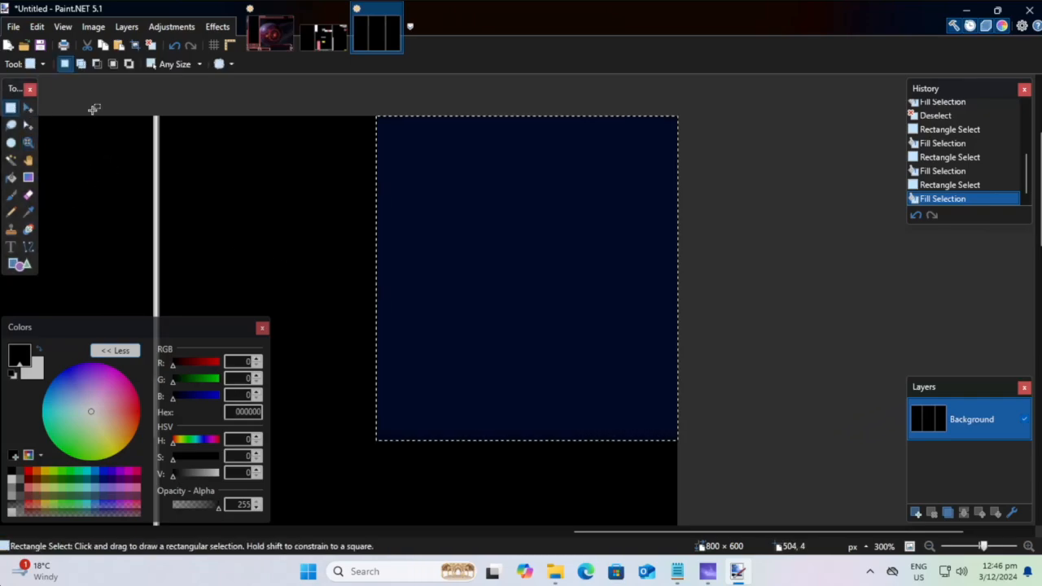
key(ctrl+d)
Step: Select and copy the entire cleaned 800 × 600 lane background image
click(27, 143)
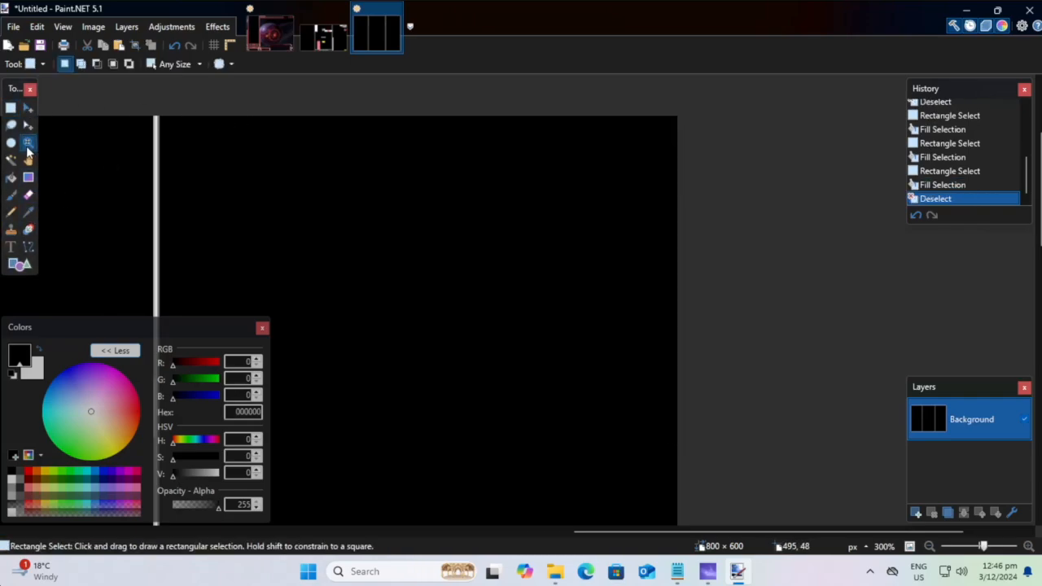
right_click(257, 261)
right_click(256, 261)
right_click(257, 262)
right_click(257, 261)
drag(257, 261, 550, 157)
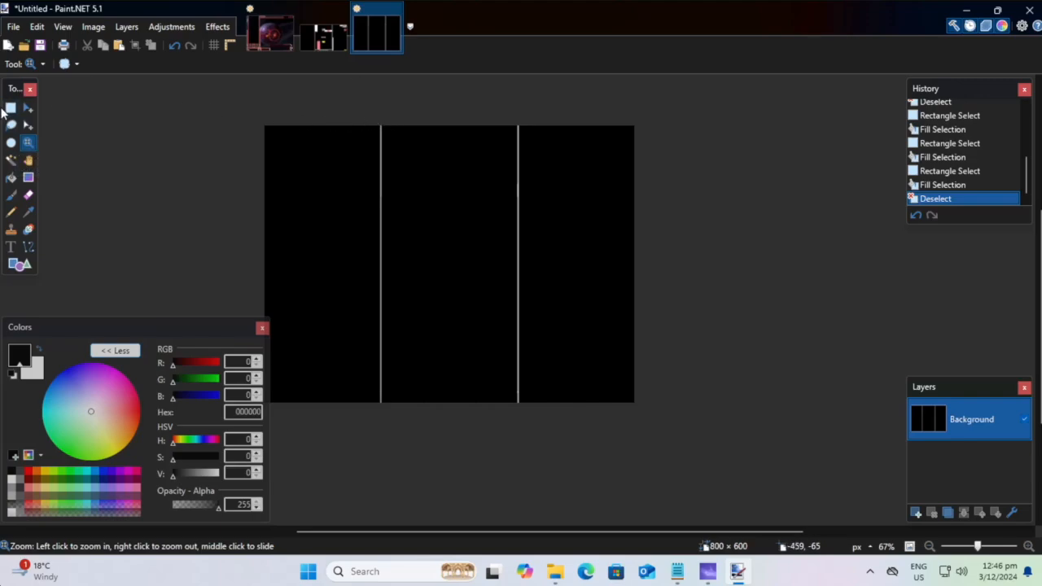
click(9, 108)
drag(239, 101, 784, 454)
key(ctrl+c)
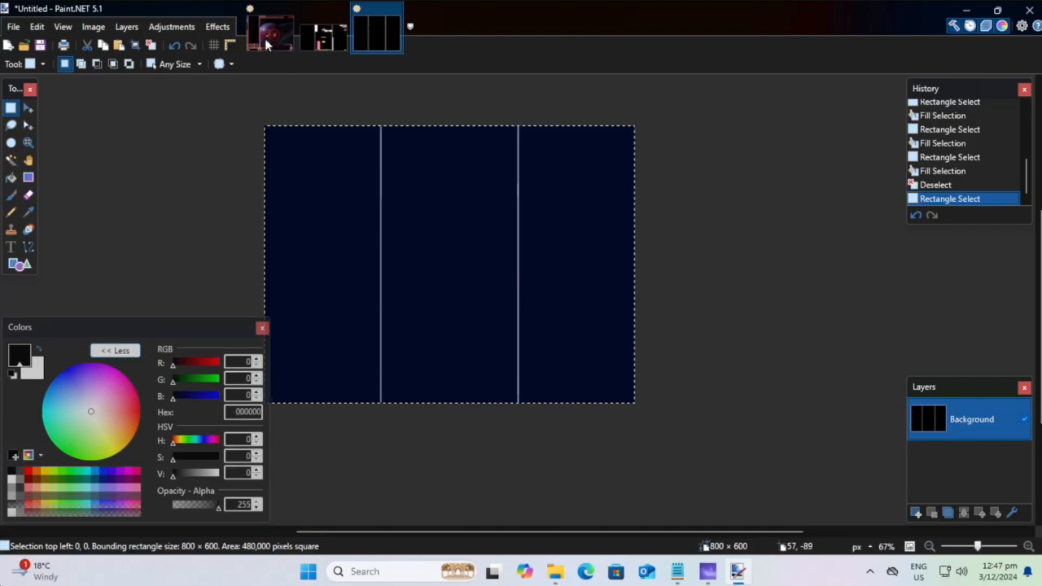
Step: Paste the copied lane background over the artwork in Frame1.bmp and deselect it
click(271, 32)
key(ctrl+v)
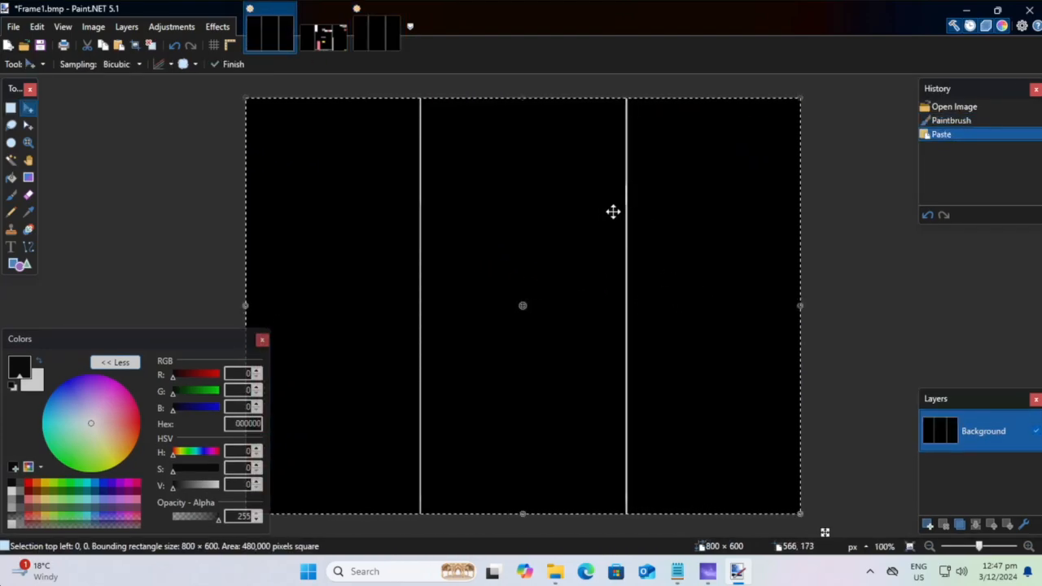
click(10, 108)
click(233, 162)
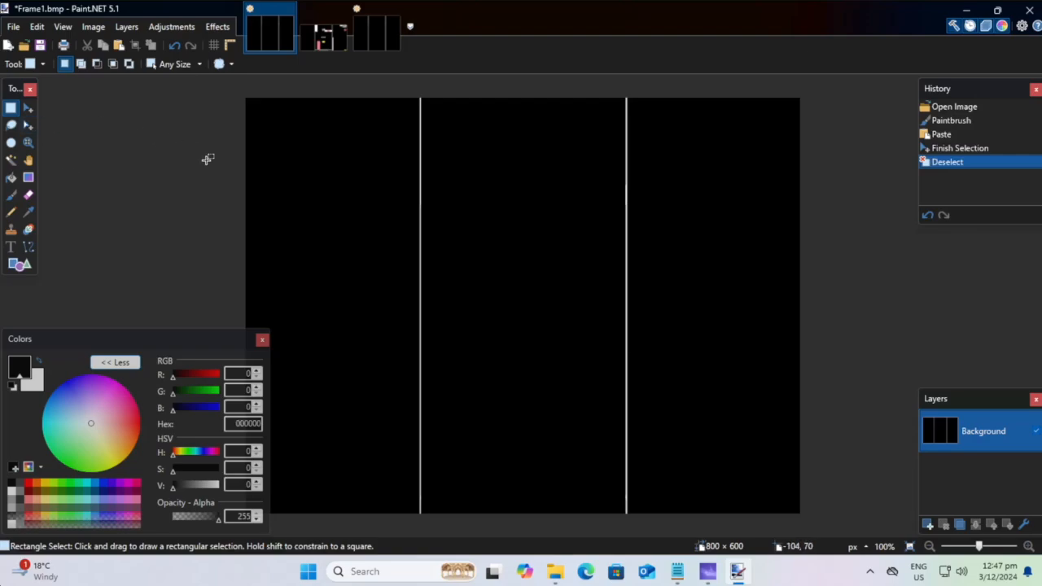
Step: Compare the untitled working image with Frame1.bmp and close the untitled image without saving it
click(375, 31)
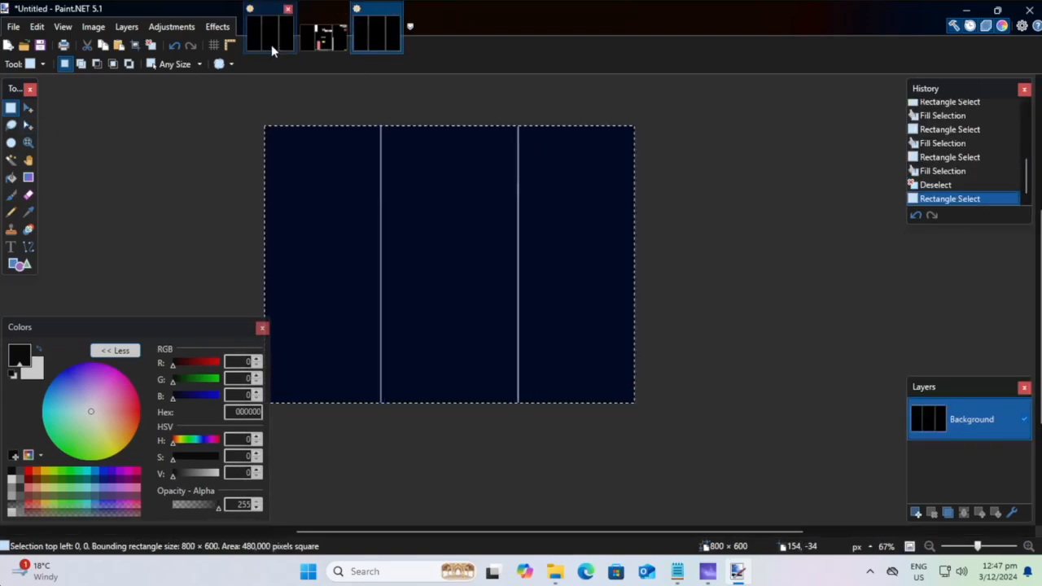
click(271, 40)
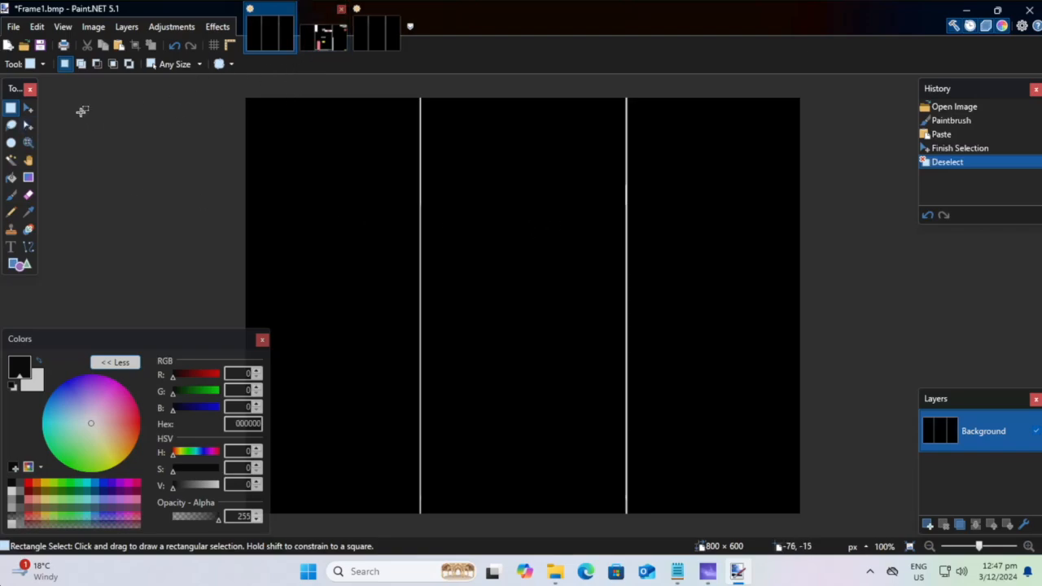
click(374, 31)
click(269, 32)
click(397, 15)
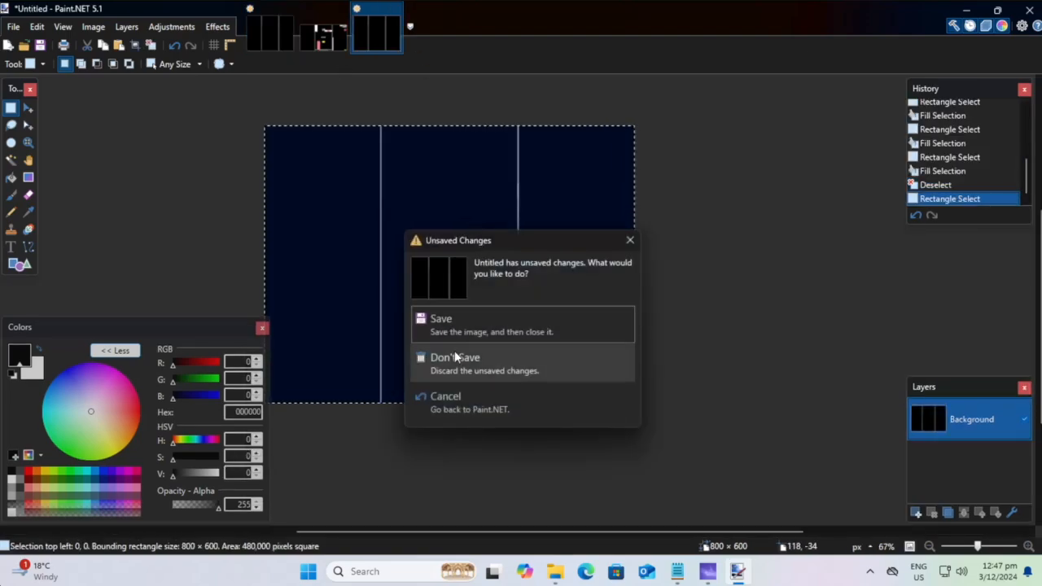
click(456, 358)
click(268, 30)
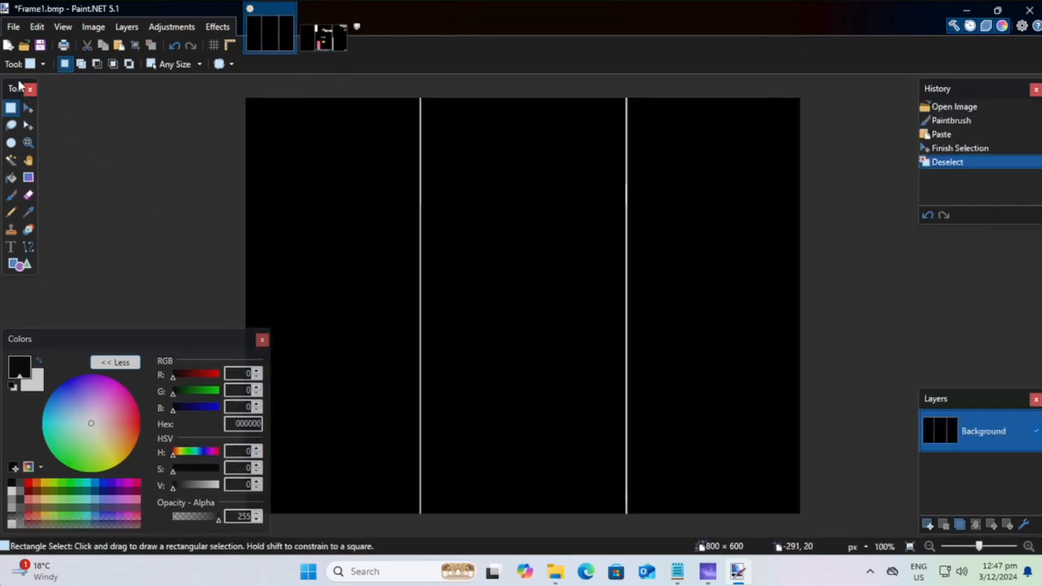
Step: Save Frame1.bmp with the auto-detect bit depth, and close screenshot.png and Paint.NET
click(13, 26)
click(33, 115)
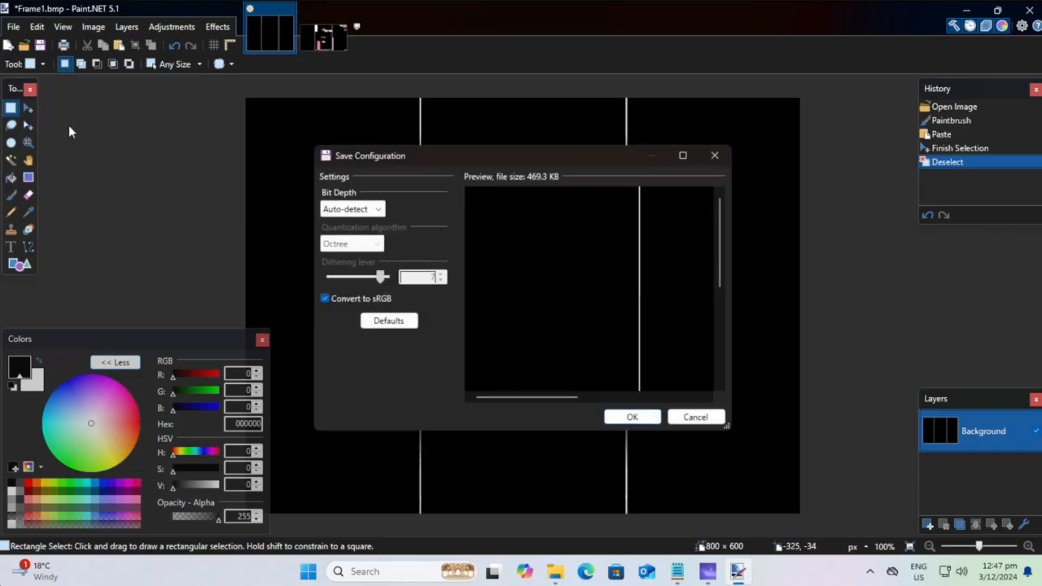
click(632, 417)
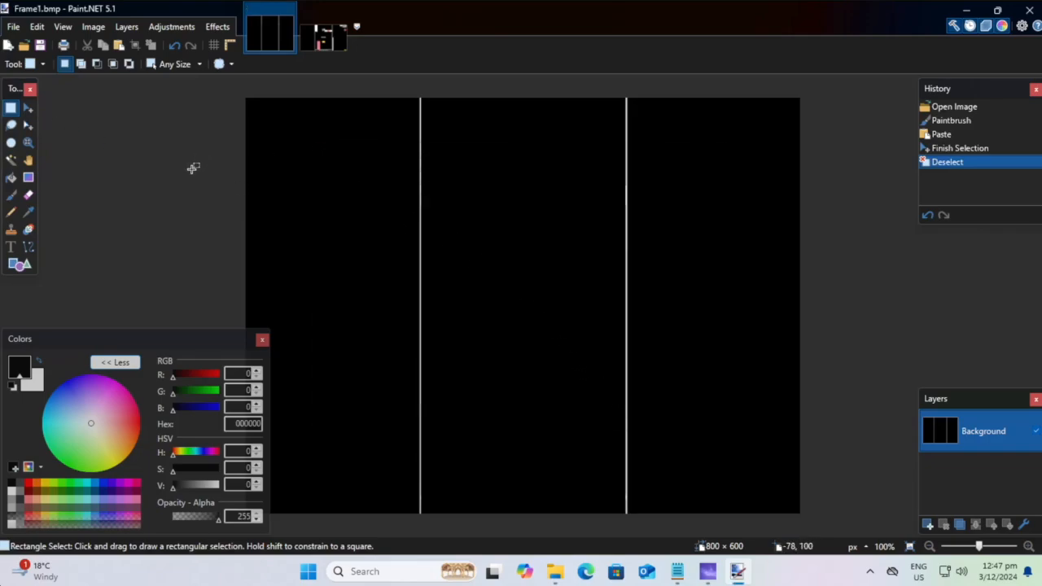
click(341, 10)
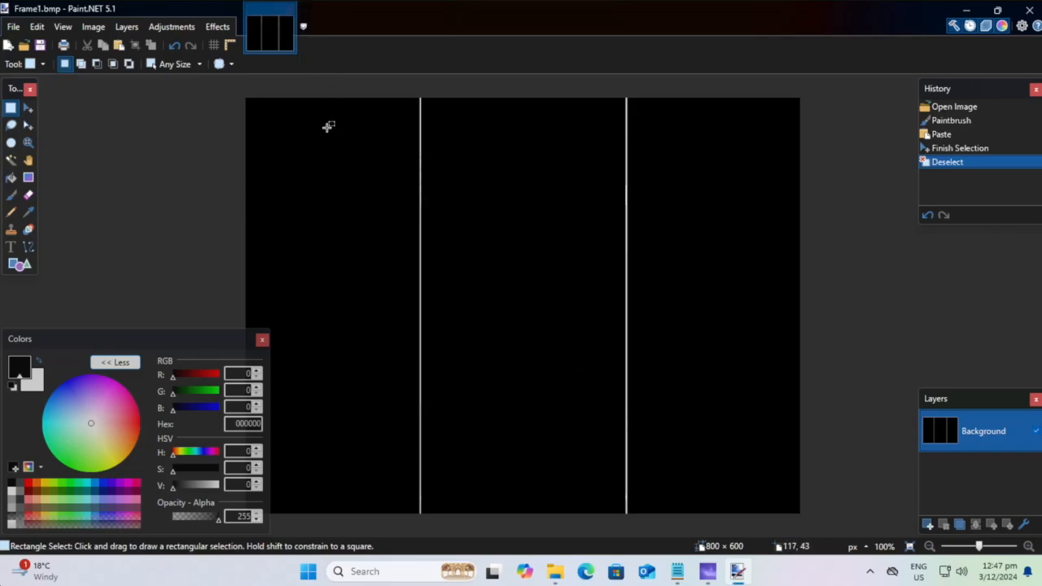
click(1023, 13)
click(1028, 12)
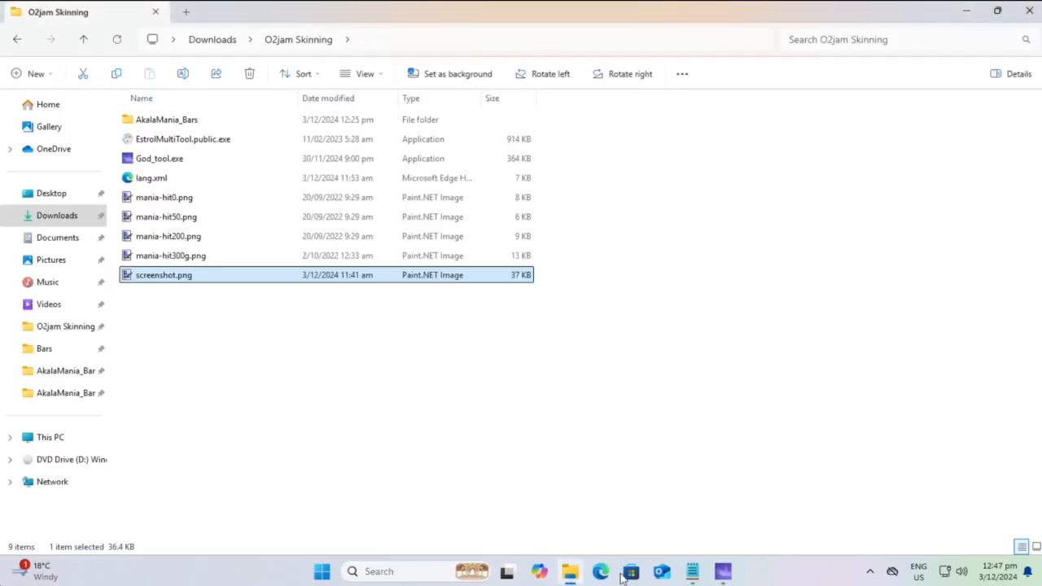
Step: Switch to God tool and import the edited image package into Playing_BG3.ojs
drag(391, 194, 392, 416)
click(304, 329)
right_click(303, 328)
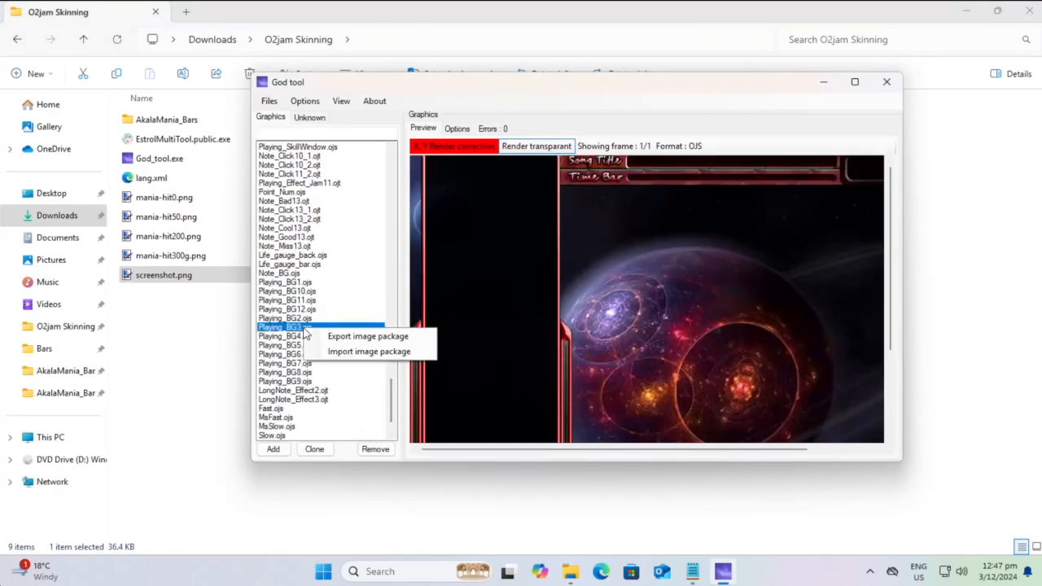
click(321, 351)
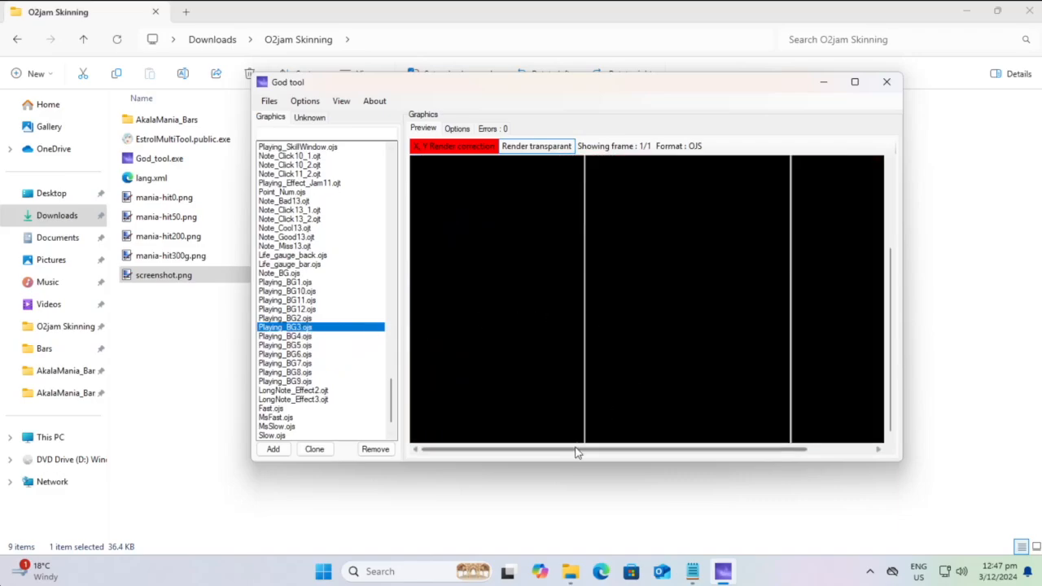
drag(578, 451, 595, 451)
Step: Save the skin file with the new Playing_BG3 background and dismiss the confirmation
click(269, 100)
click(289, 131)
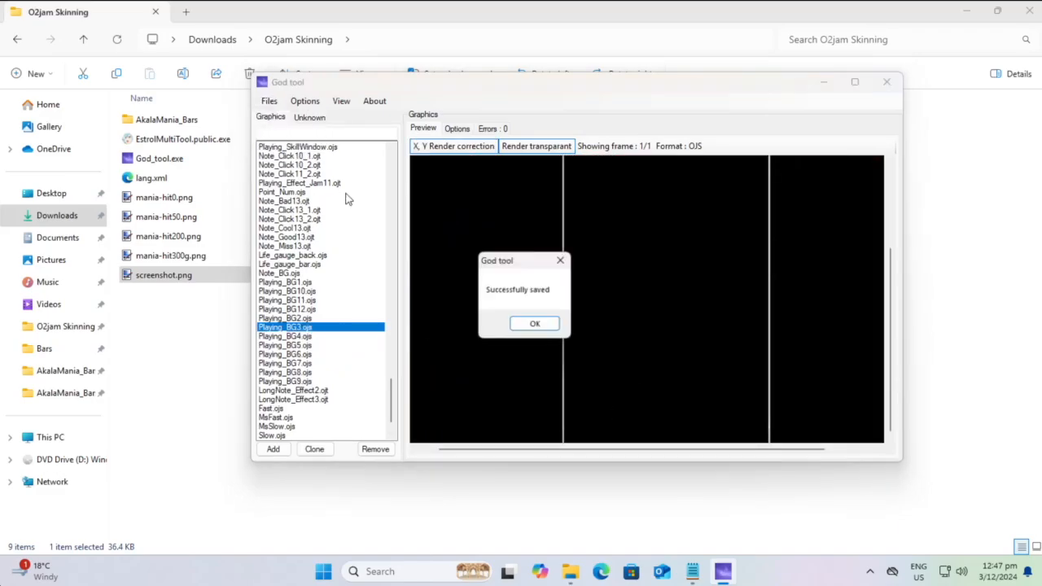
click(534, 324)
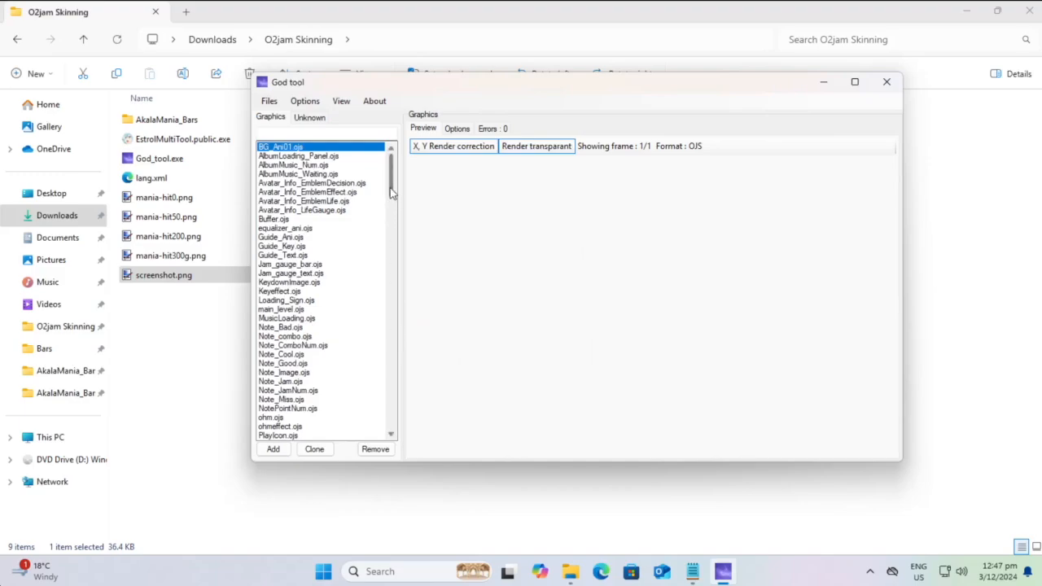
Step: Find Life_gauge_back.ojs and Life_gauge_bar.ojs in the graphics list and compare their previews
scroll(392, 183, down, 2)
scroll(391, 196, up, 2)
scroll(283, 278, down, 2)
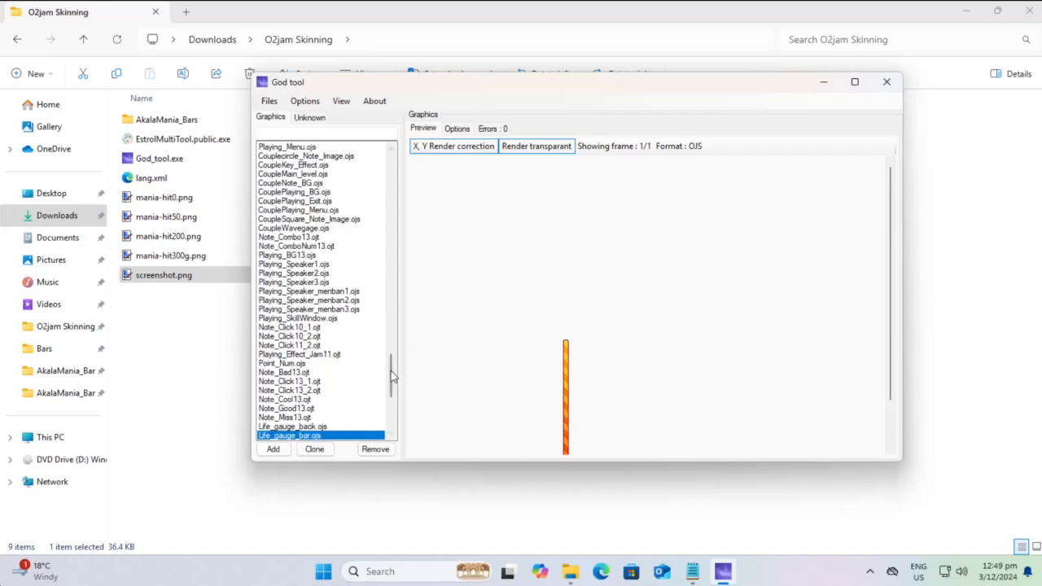
scroll(391, 377, down, 5)
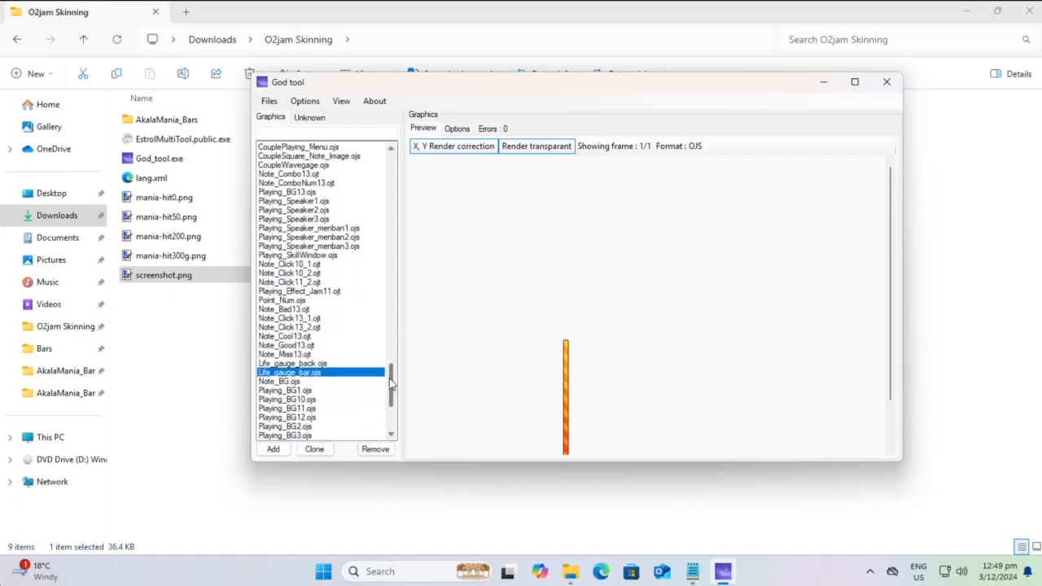
scroll(510, 348, down, 2)
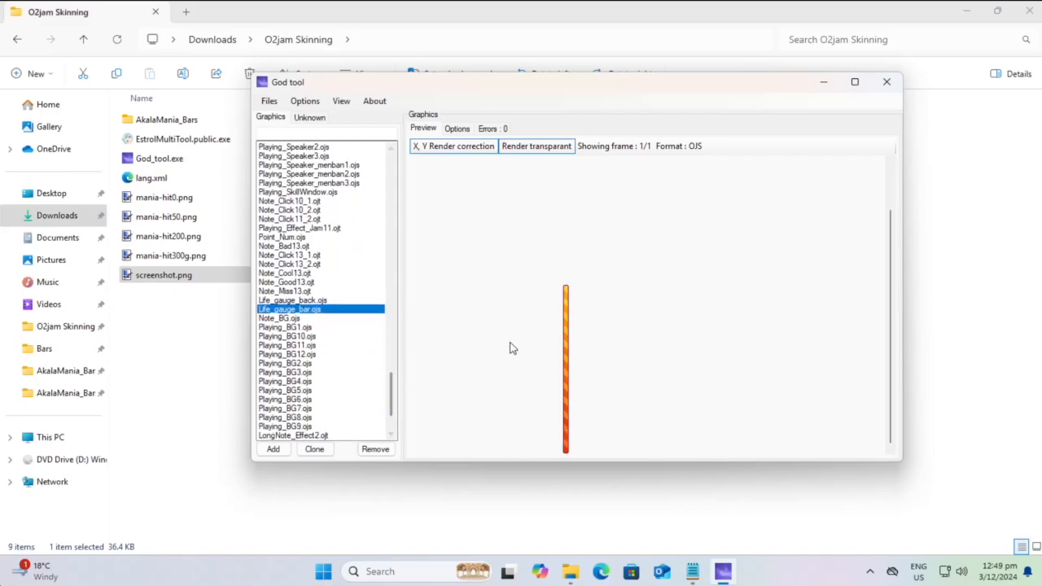
click(454, 129)
click(425, 129)
click(303, 302)
click(305, 311)
click(314, 301)
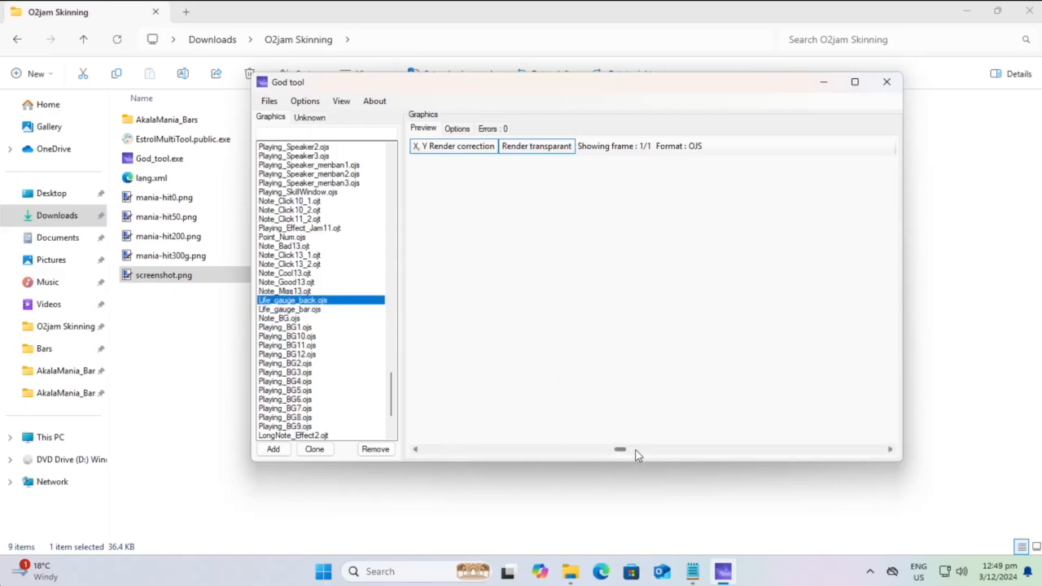
key(Down)
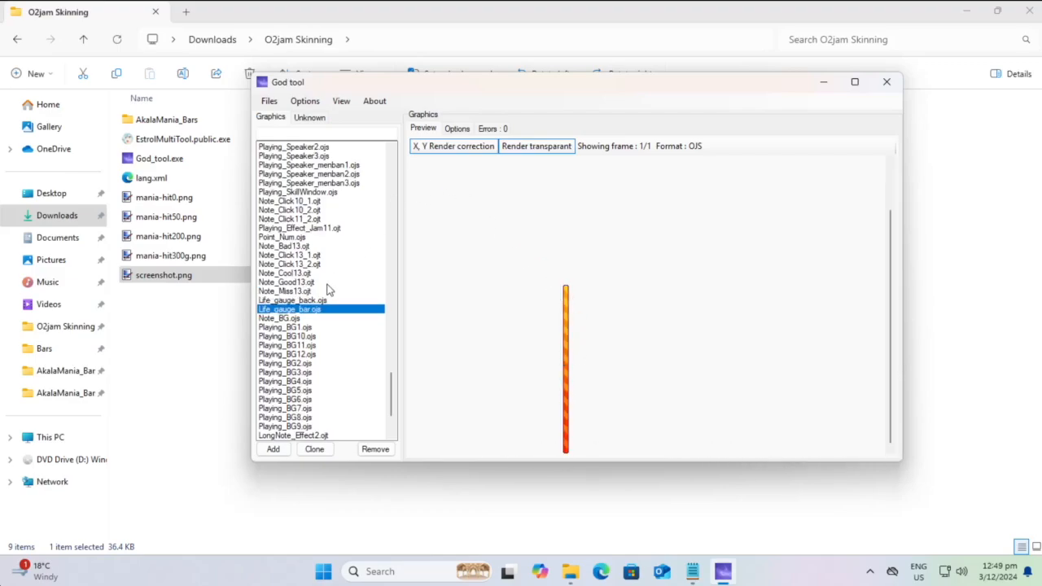
Step: Export the Life_gauge_bar.ojs frames as an image package and dismiss the confirmation
right_click(317, 316)
click(371, 319)
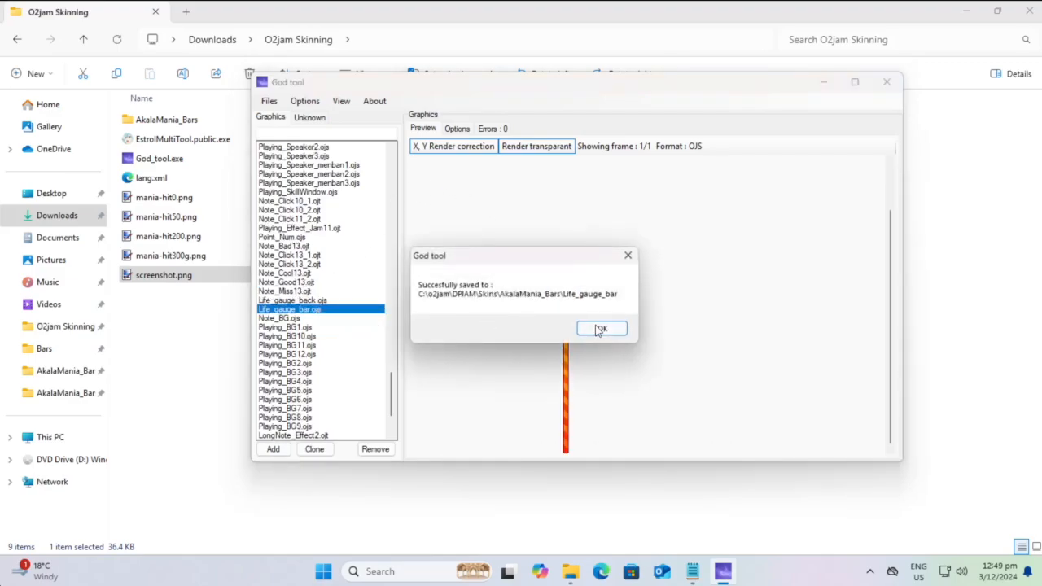
key(Return)
click(184, 370)
double_click(180, 119)
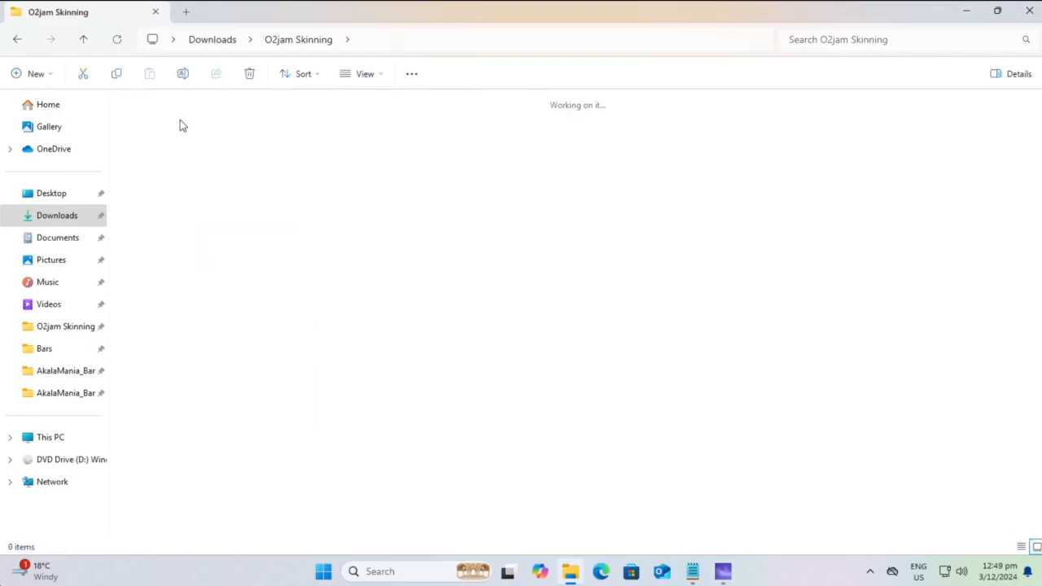
click(291, 39)
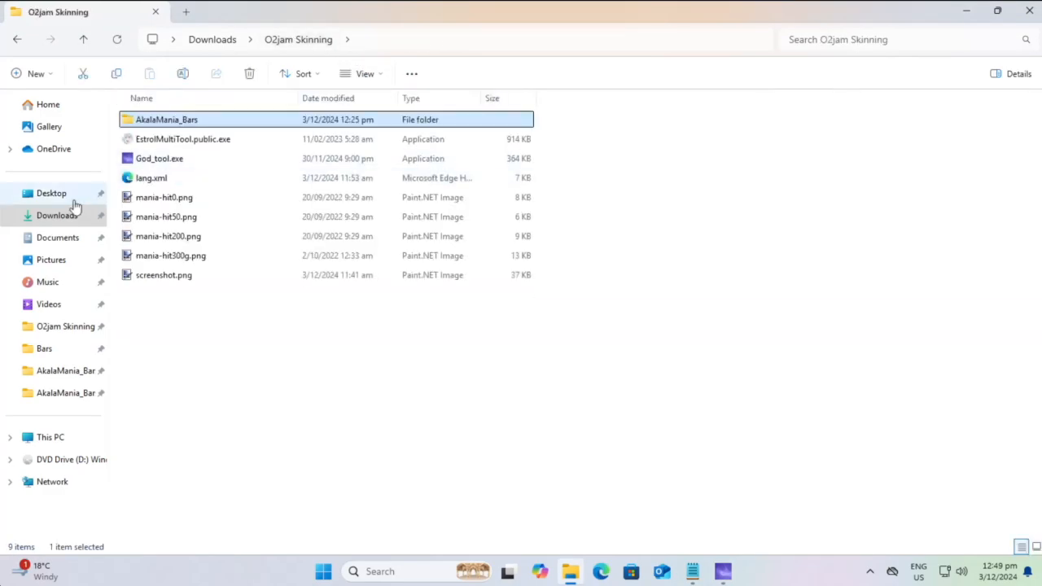
double_click(168, 124)
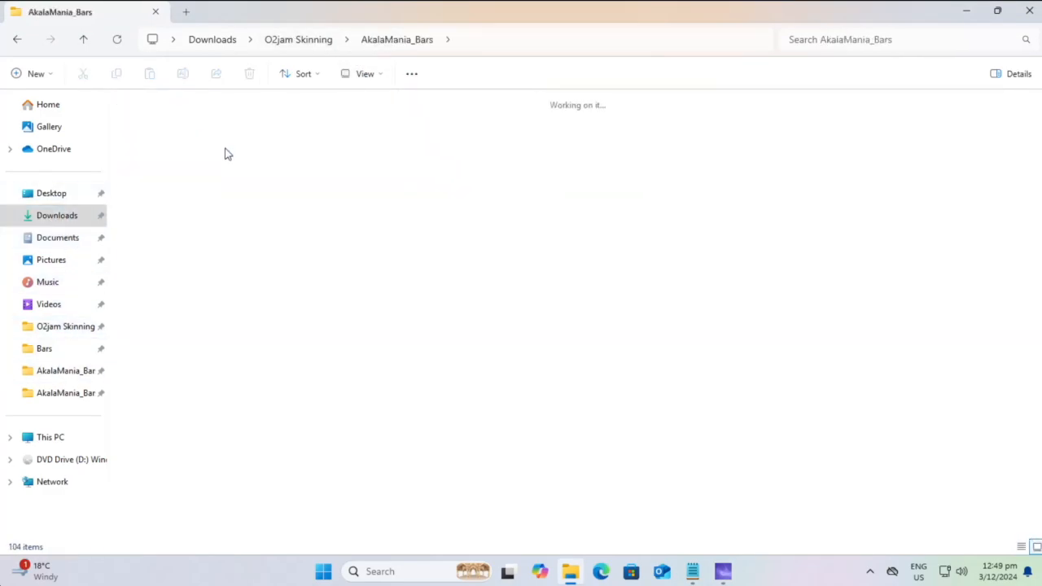
scroll(337, 241, down, 10)
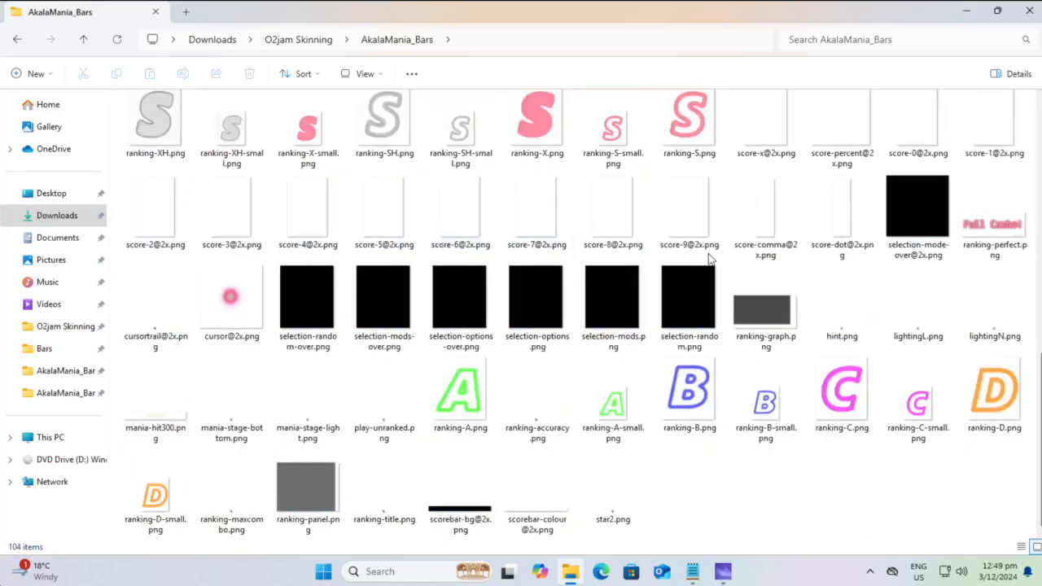
key(ctrl+a)
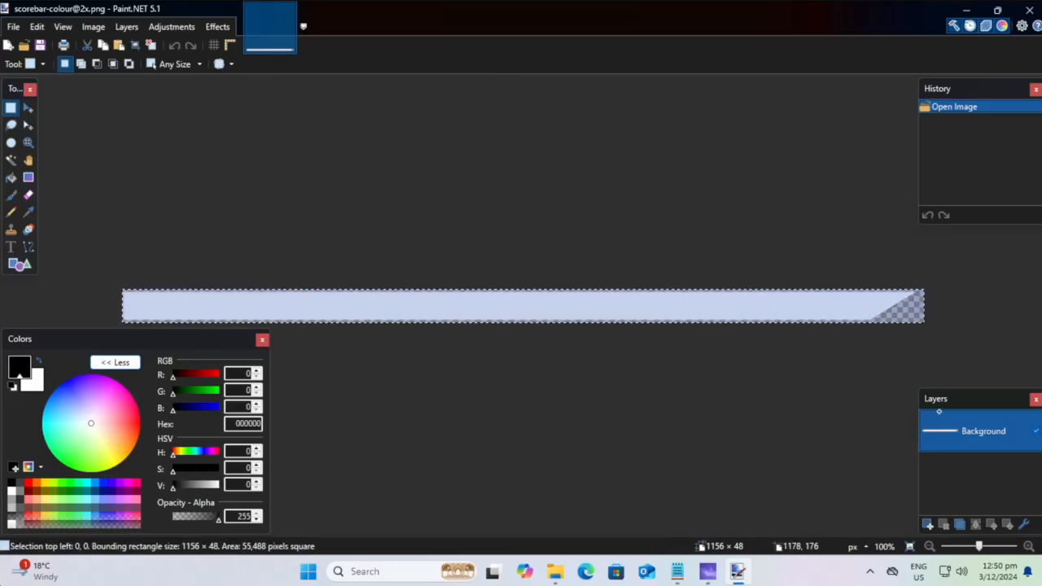
drag(938, 412, 939, 412)
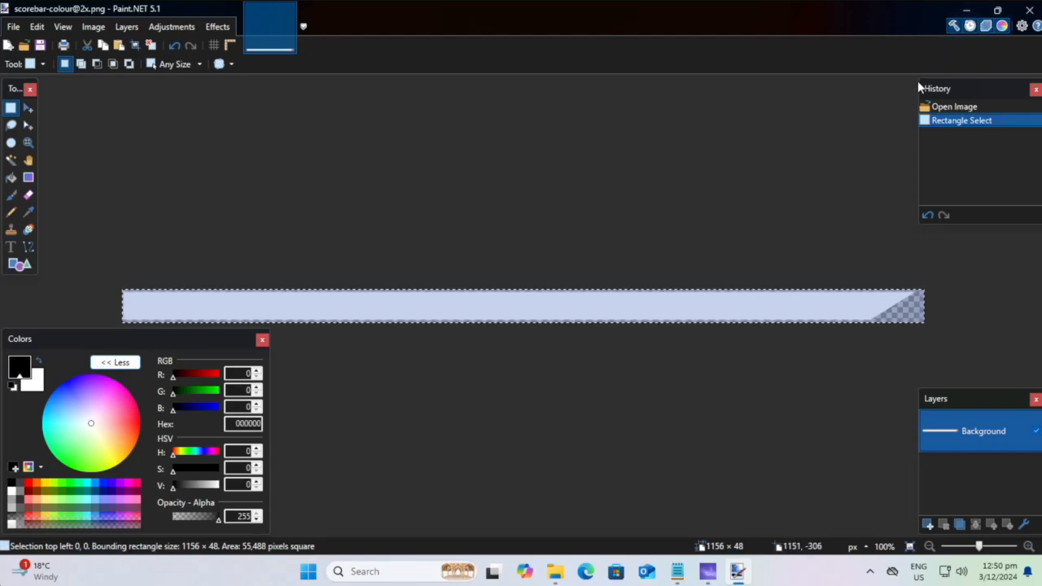
click(83, 27)
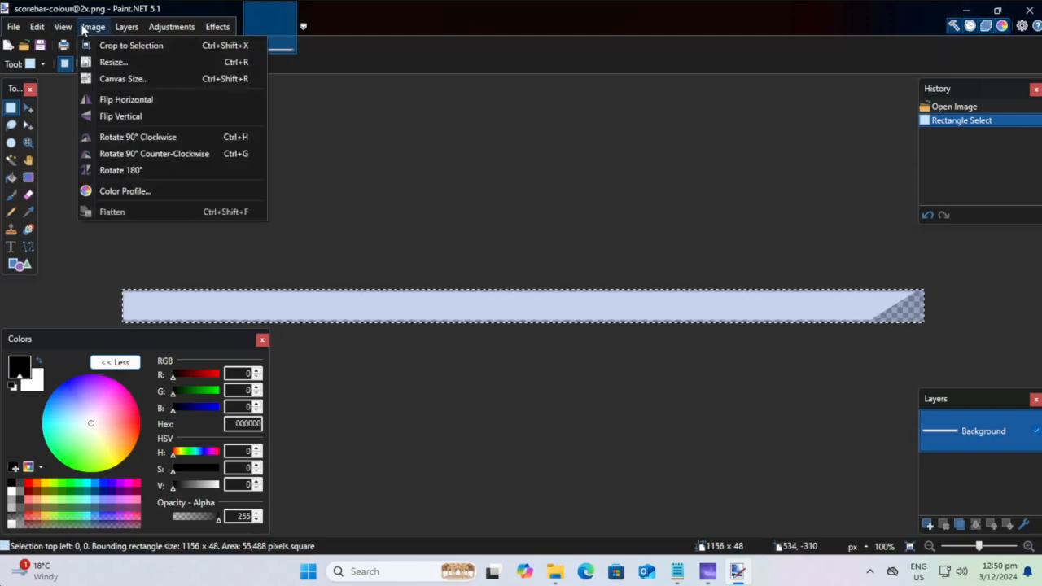
click(147, 139)
click(94, 27)
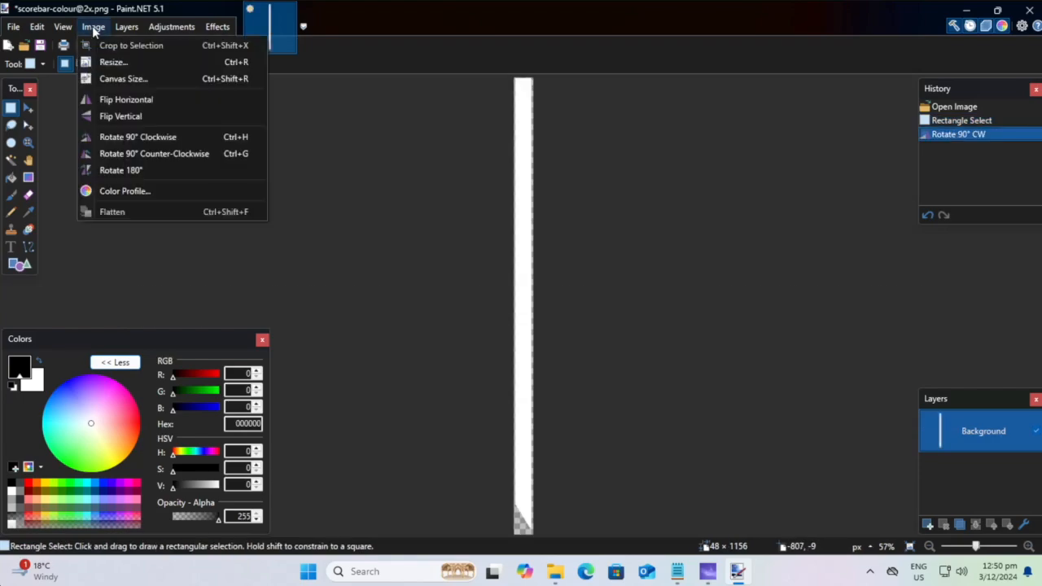
click(136, 153)
Step: Rotate the scorebar image 90° counter-clockwise, then select and copy the whole upright bar
click(94, 27)
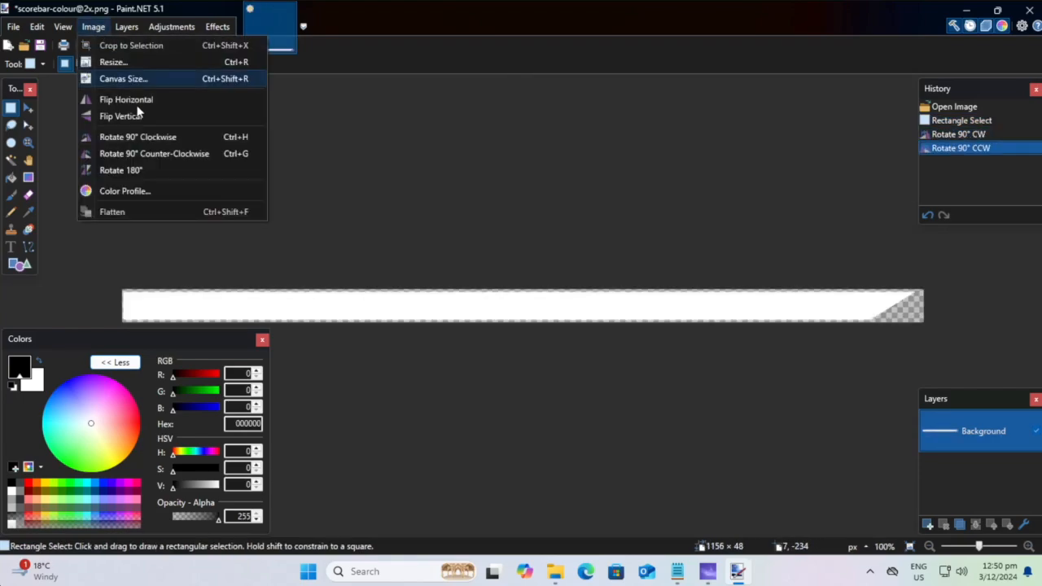
click(101, 153)
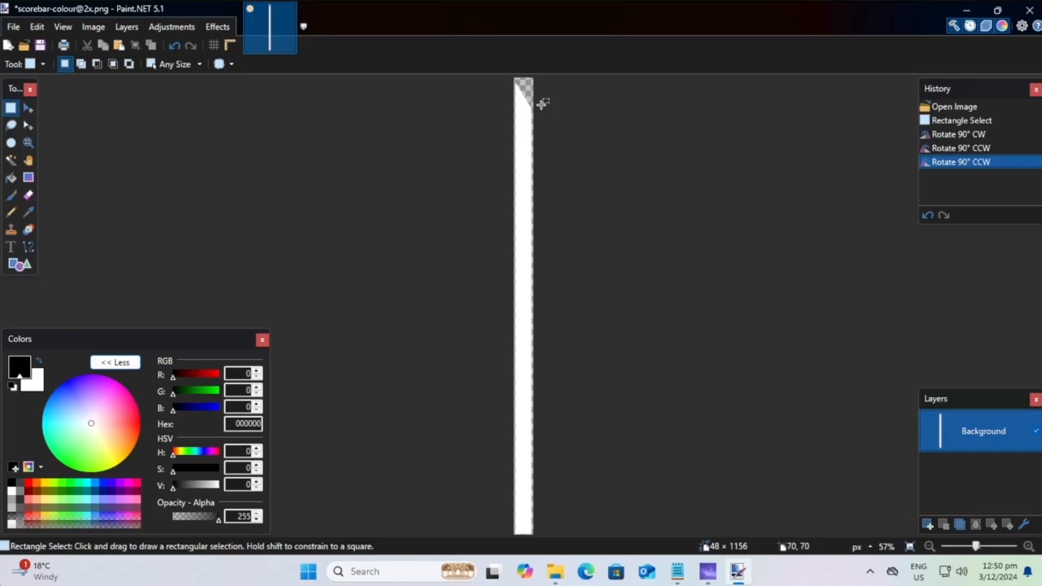
drag(499, 75, 663, 554)
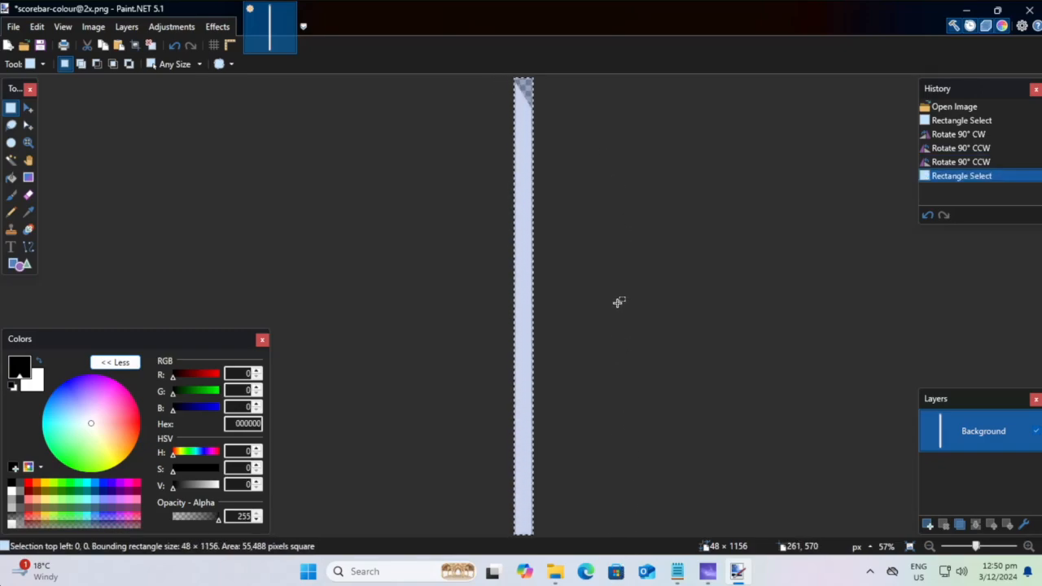
key(super)
key(super)
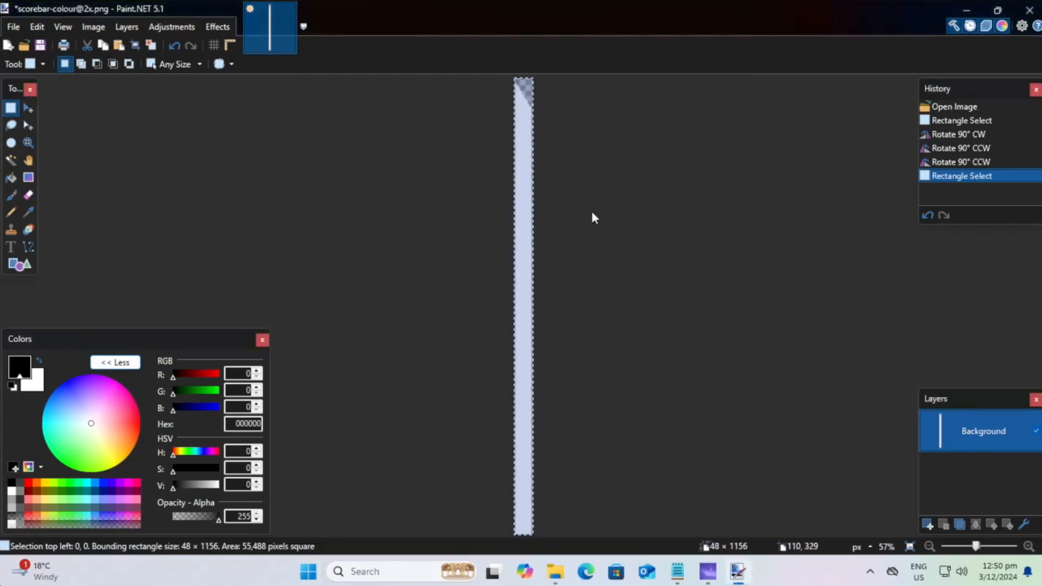
Step: Switch to File Explorer and delete the Playing_BG3 folder from the AkalaMania_Bars skin folder
click(554, 571)
click(51, 372)
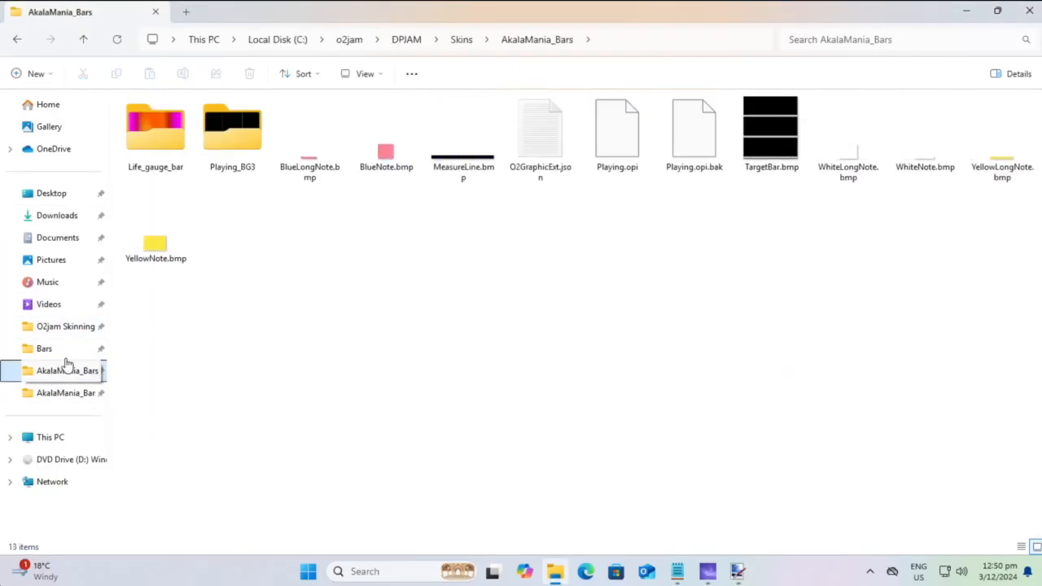
right_click(240, 135)
Step: Open Frame1.bmp from the Life_gauge_bar folder in Paint.NET
click(160, 141)
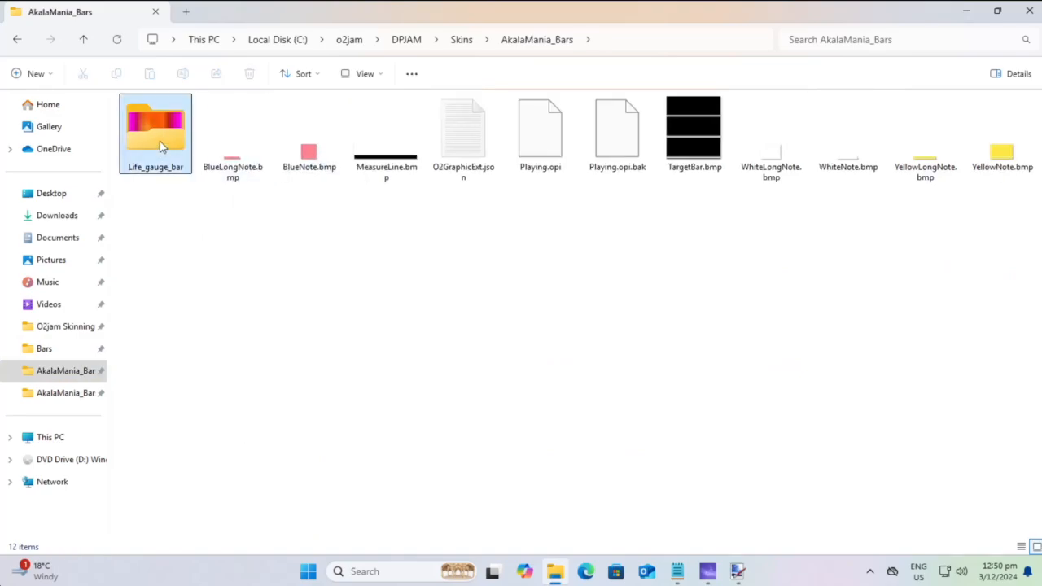
double_click(160, 141)
double_click(163, 148)
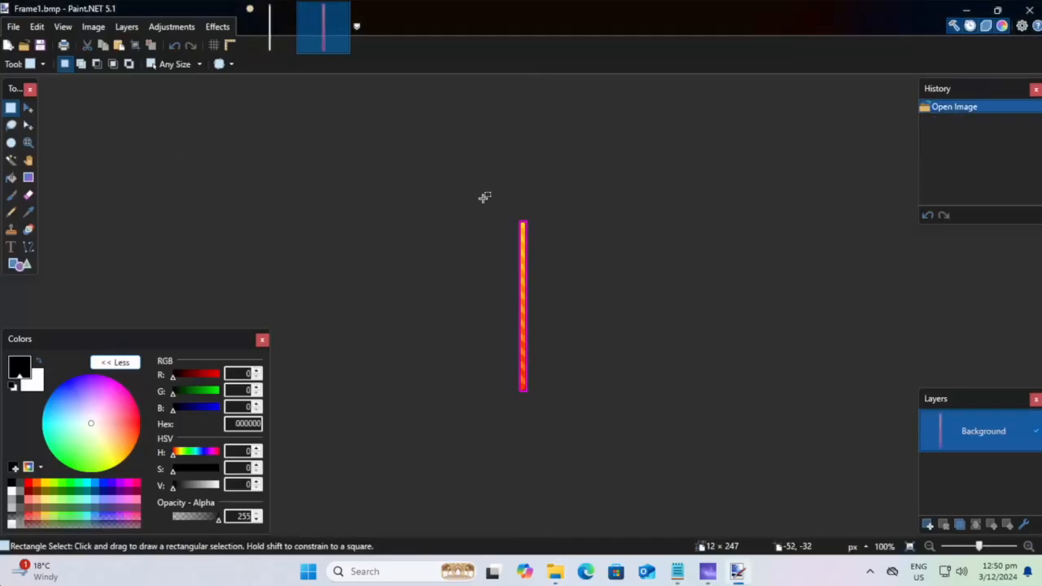
Step: Add a new layer to Frame1.bmp and paste the copied scorebar into it, keeping the canvas size
scroll(540, 294, up, 3)
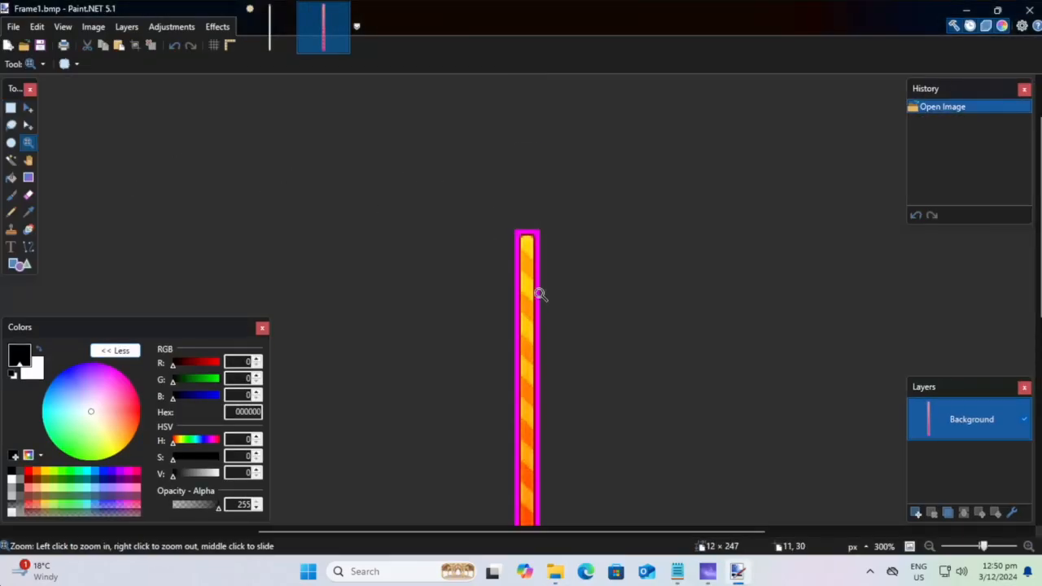
scroll(540, 294, down, 3)
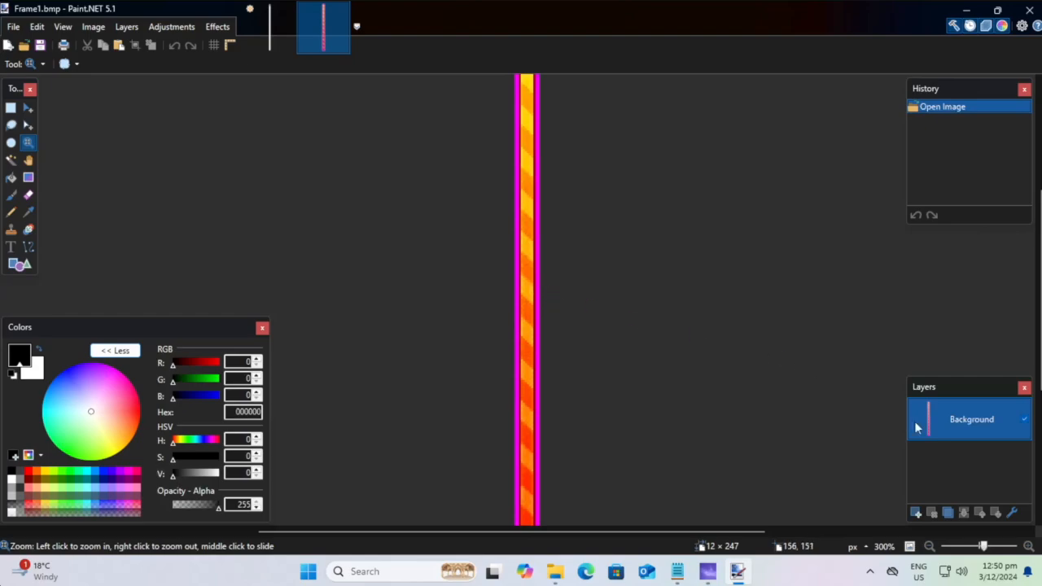
click(917, 514)
key(ctrl+v)
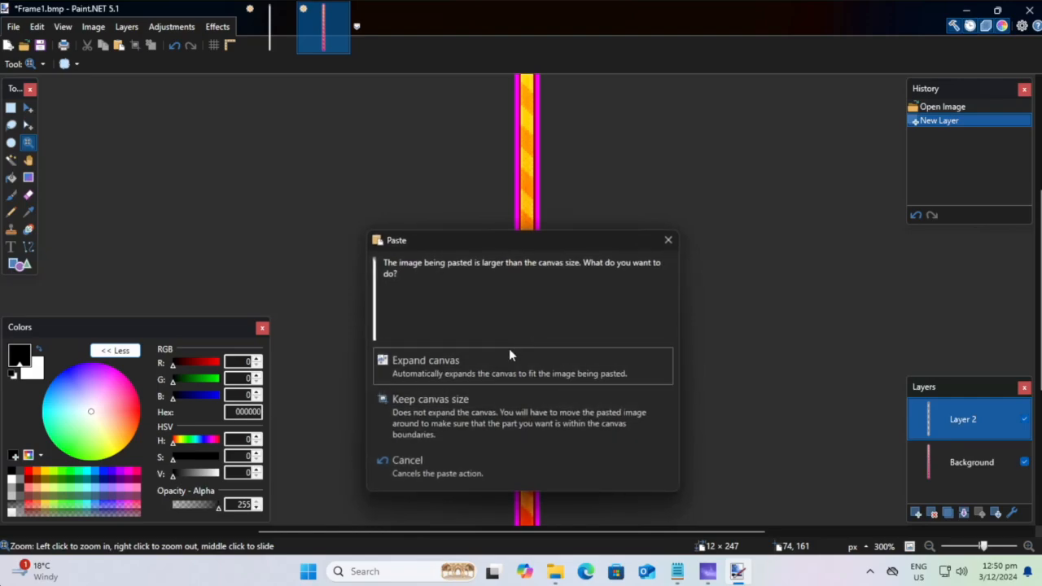
click(494, 402)
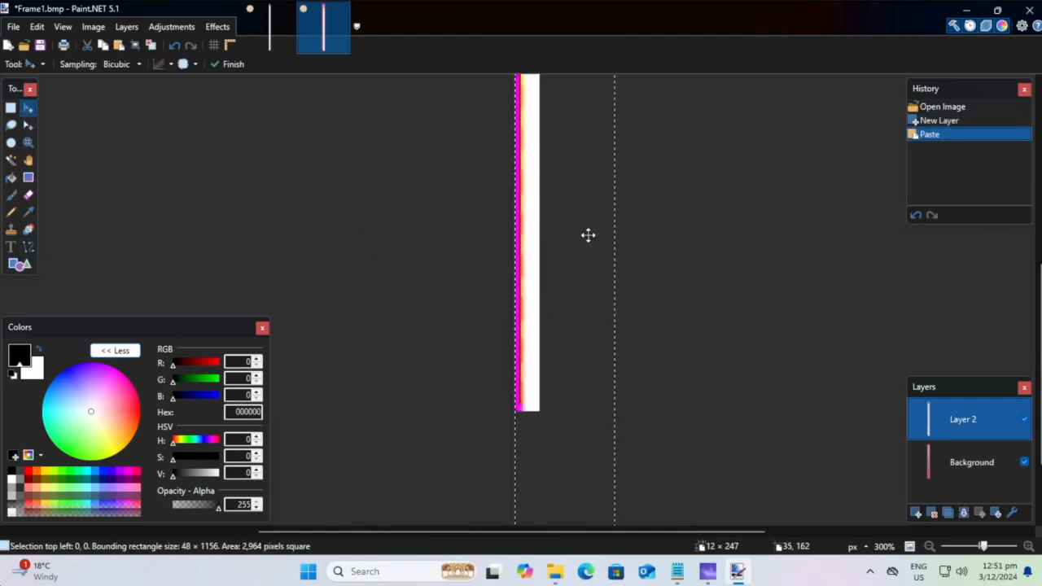
Step: Resize and move the pasted white bar to cover the original orange gauge inside the magenta border, and deselect it
drag(575, 258, 573, 294)
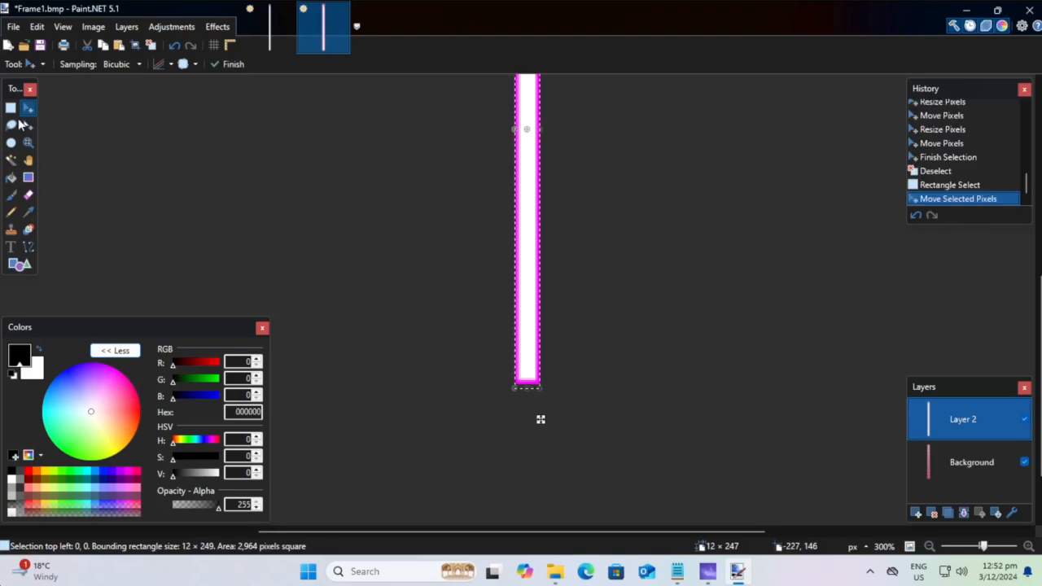
key(s)
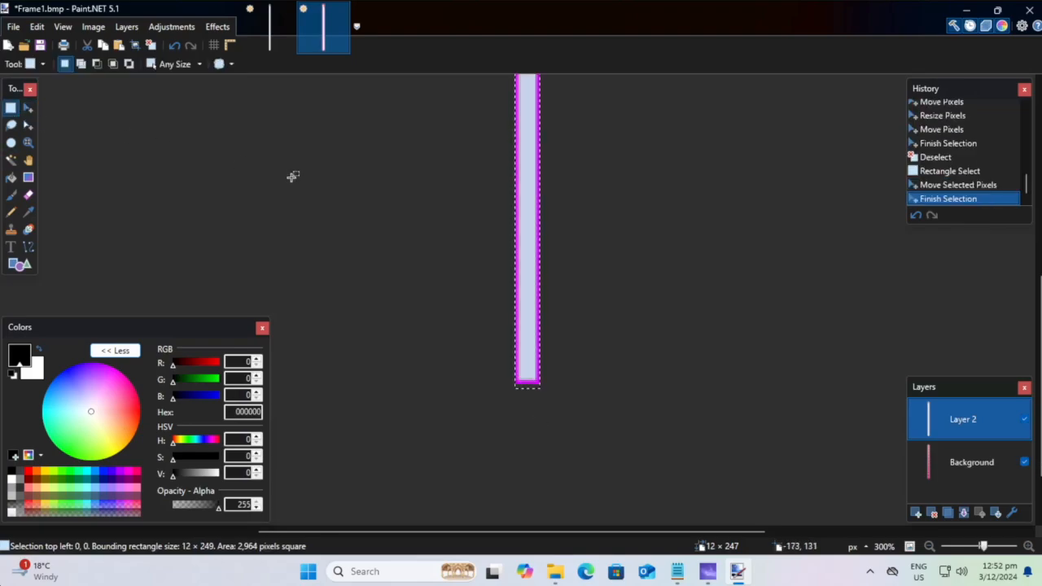
key(ctrl+d)
Step: Sample the magenta border colour FF00FF from the Background layer with the Color Picker
scroll(430, 239, up, 3)
scroll(430, 240, down, 3)
click(976, 464)
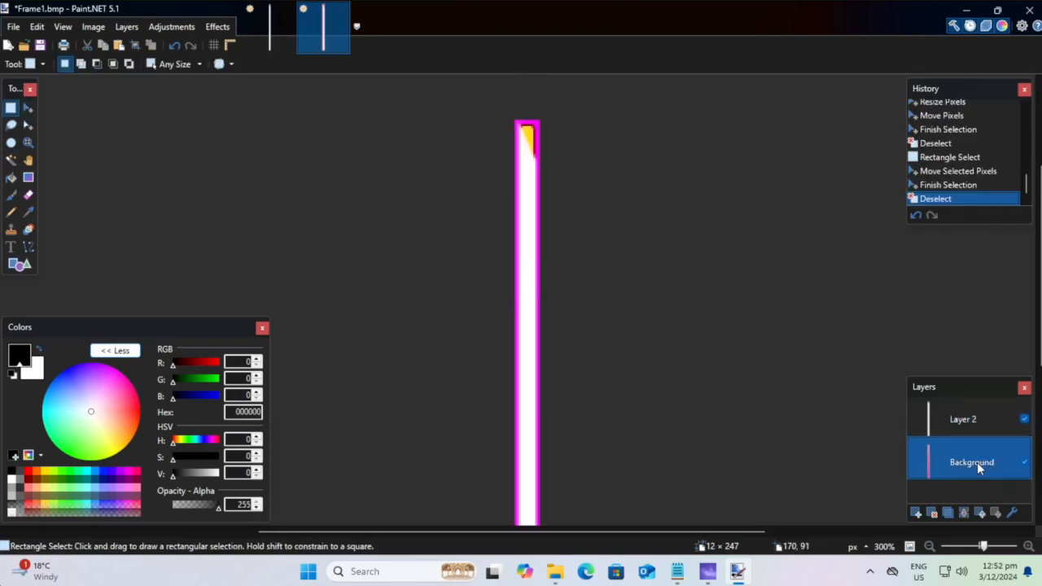
click(29, 211)
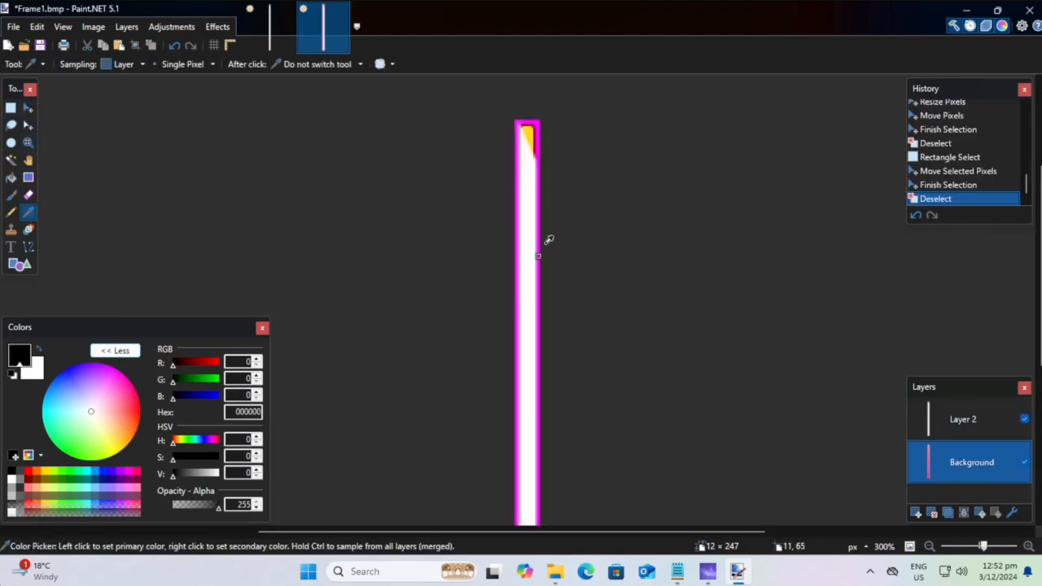
click(517, 213)
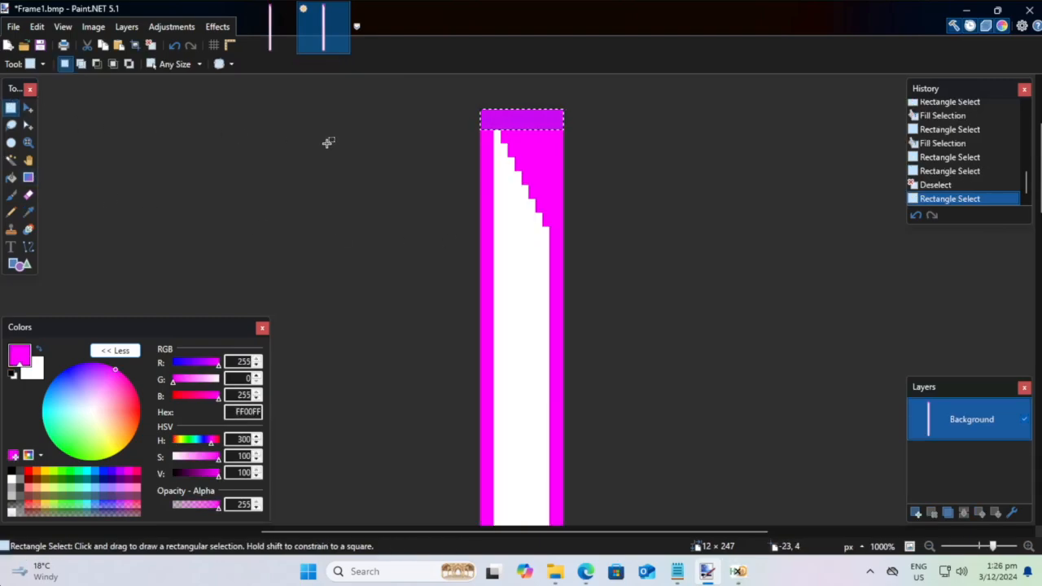
Step: Clear the selection at the bar's upper end and inspect the white bar and magenta border along their full length
key(ctrl+d)
scroll(510, 103, down, 3)
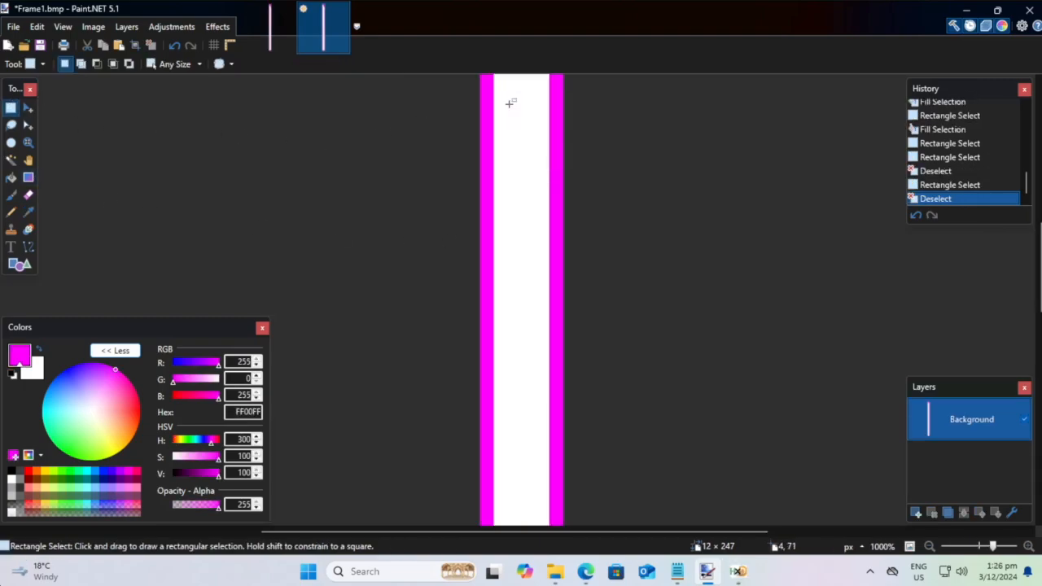
scroll(538, 174, down, 3)
scroll(542, 179, up, 10)
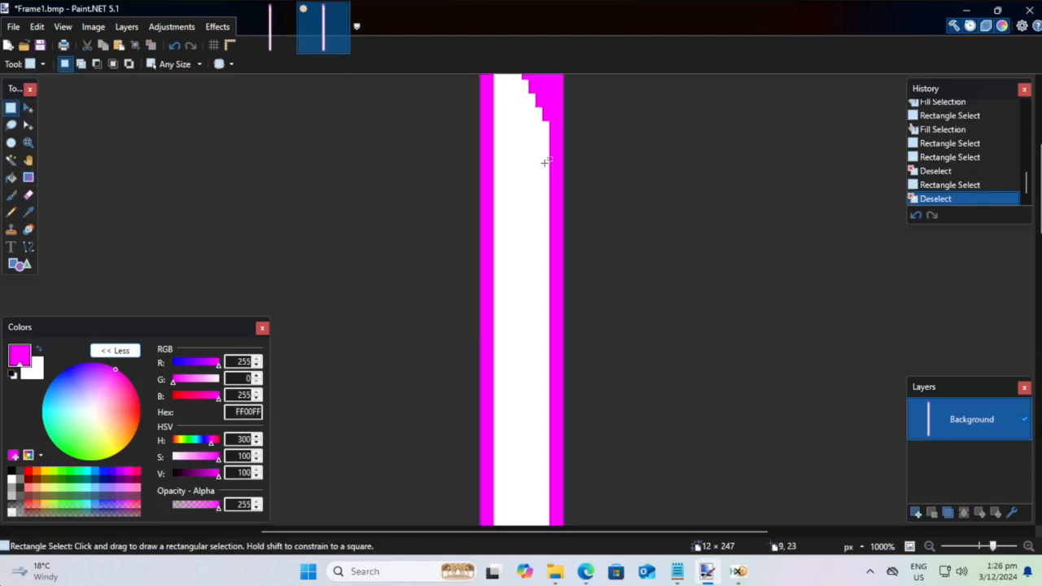
scroll(538, 182, down, 3)
scroll(527, 332, up, 3)
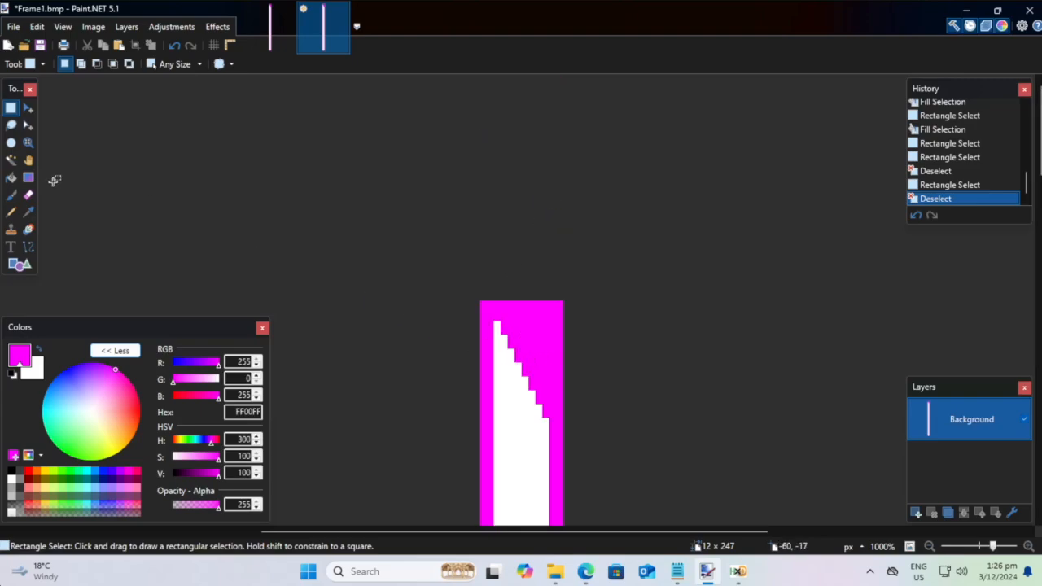
Step: Check the colour of the border pixels beside the bar's slanted tip with the Color Picker
click(28, 214)
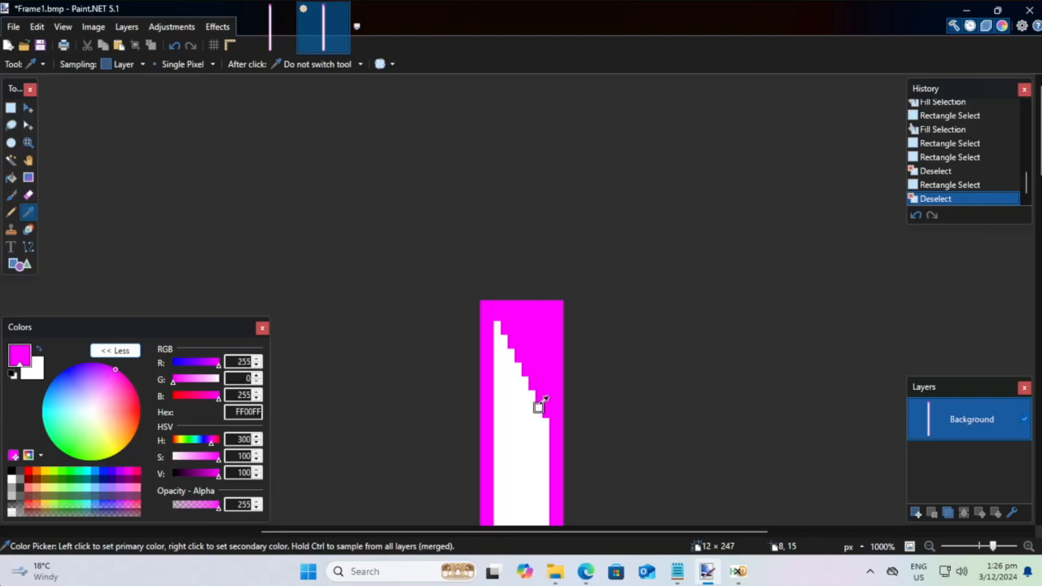
click(539, 406)
click(539, 399)
scroll(485, 343, down, 3)
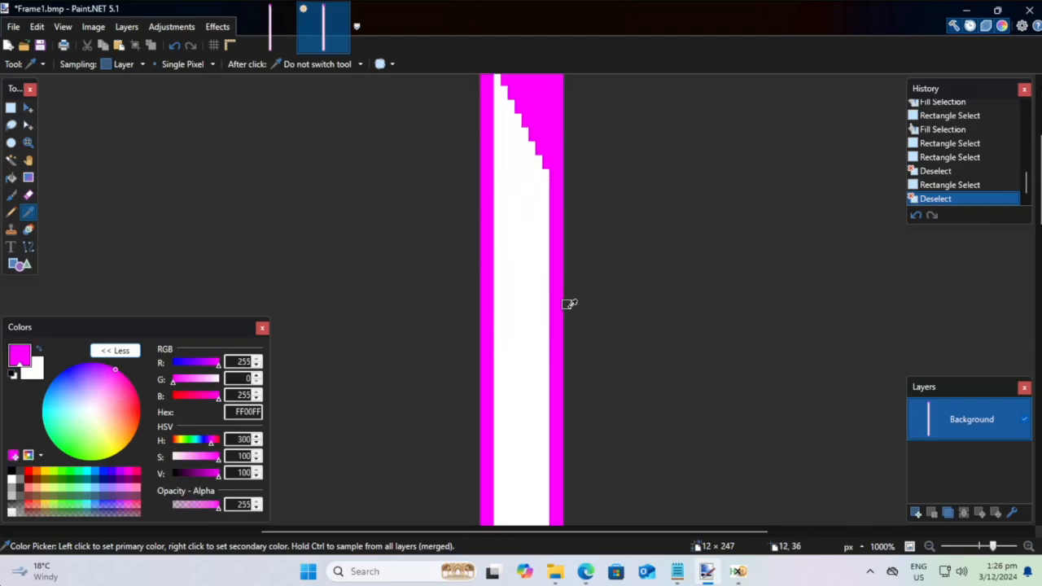
Step: Save the edited Frame1.bmp with auto-detected bit depth
scroll(554, 324, down, 5)
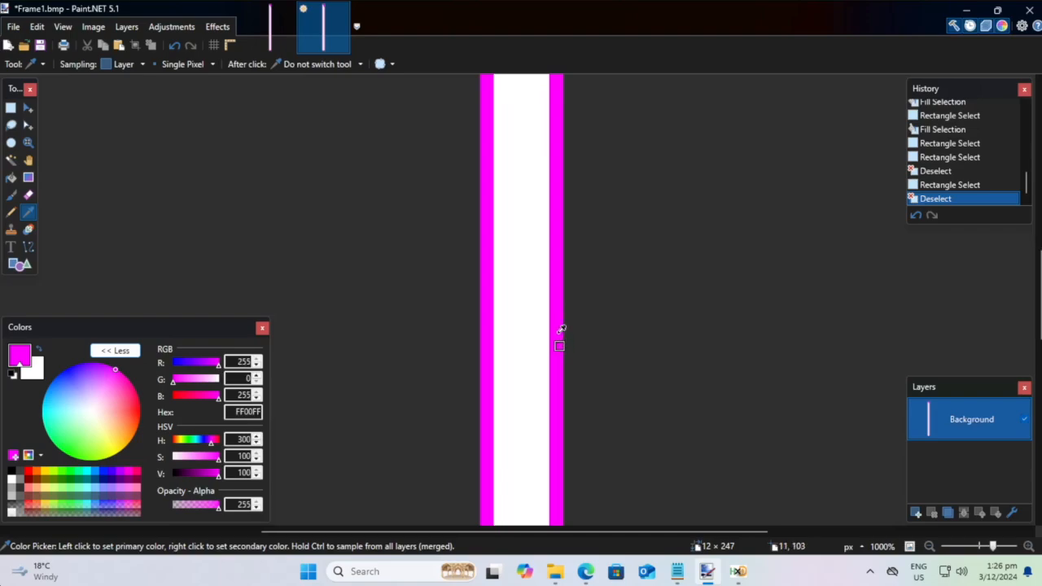
click(13, 26)
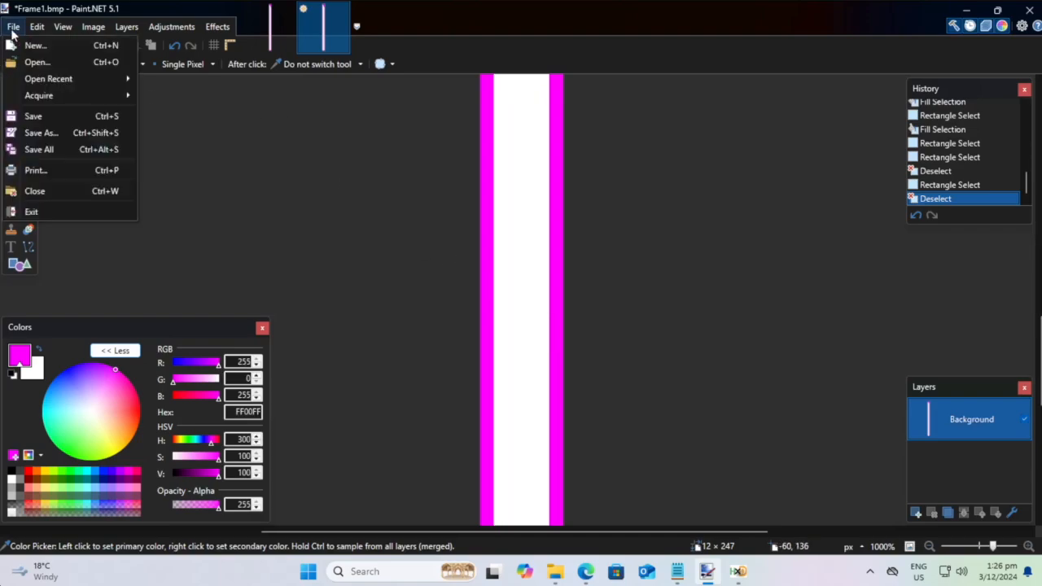
click(42, 109)
click(625, 417)
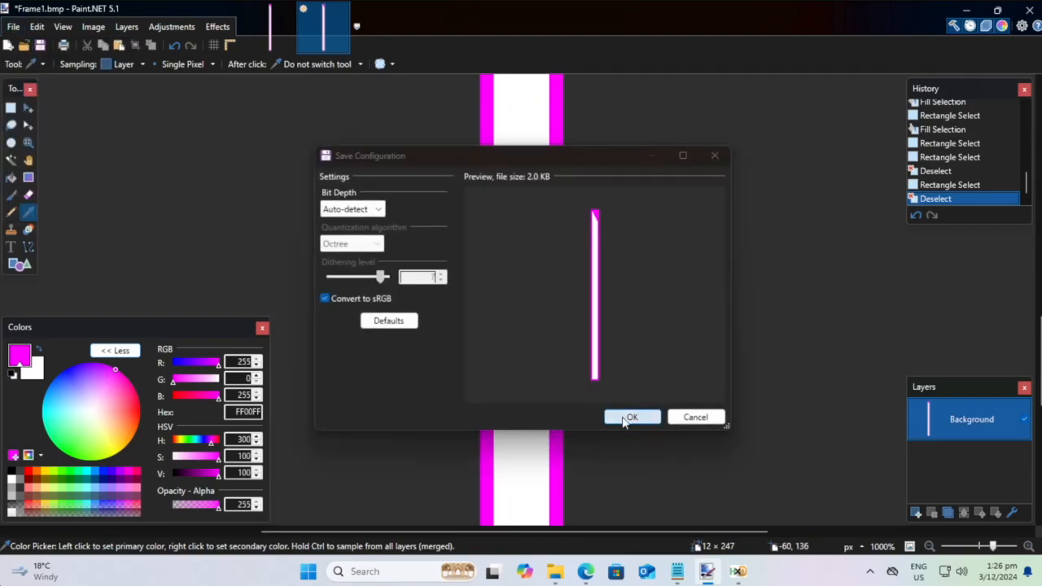
Step: Check the saved Frame1.bmp in the Life_gauge_bar folder and import the edited frame into Life_gauge_bar.ojs in God tool
click(560, 574)
click(511, 500)
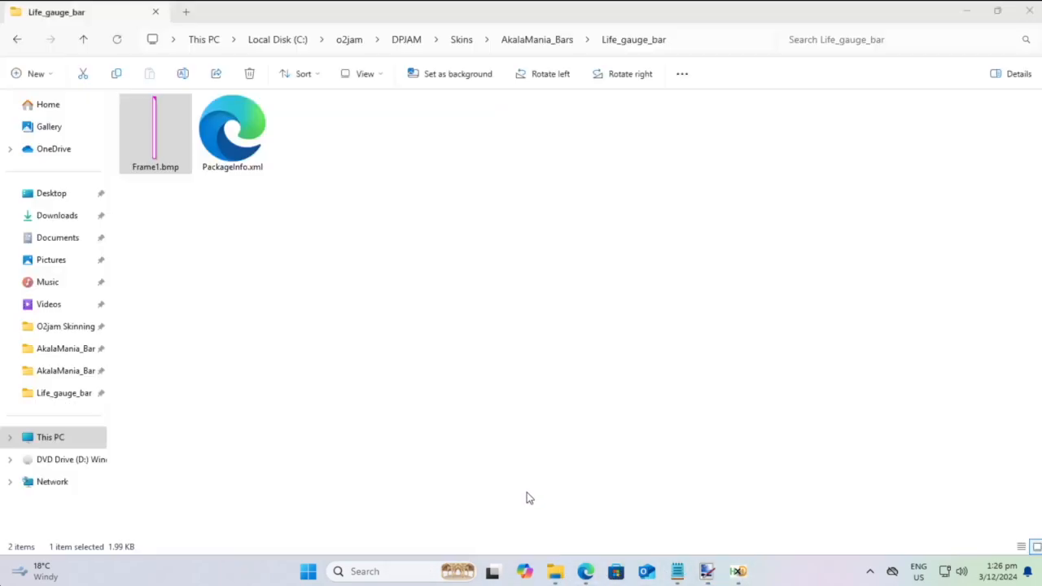
click(521, 40)
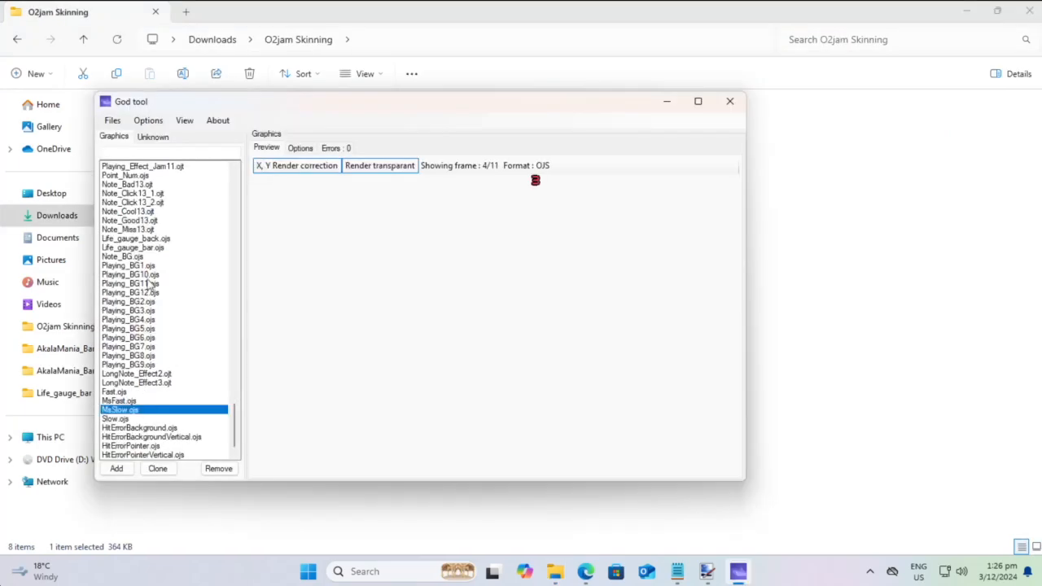
click(146, 255)
click(150, 248)
right_click(150, 246)
click(178, 274)
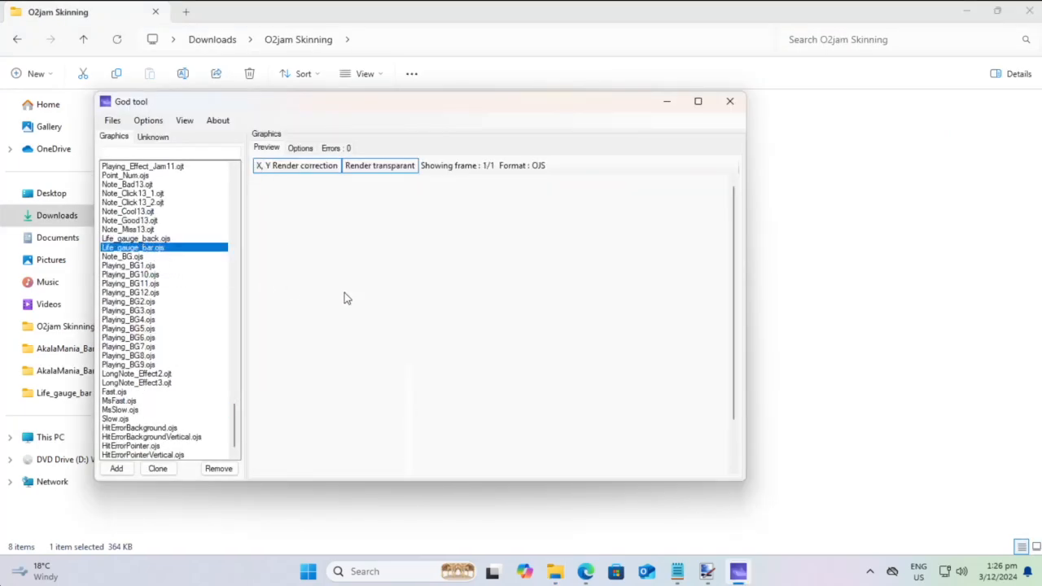
Step: Review the frame options and preview of Life_gauge_bar.ojs, and save the graphics package
click(300, 148)
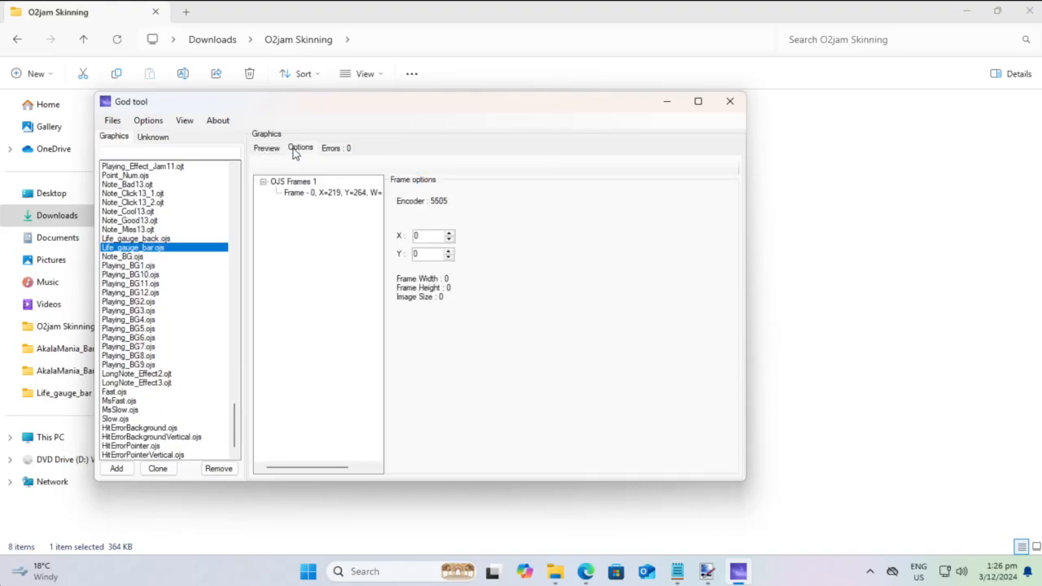
click(266, 148)
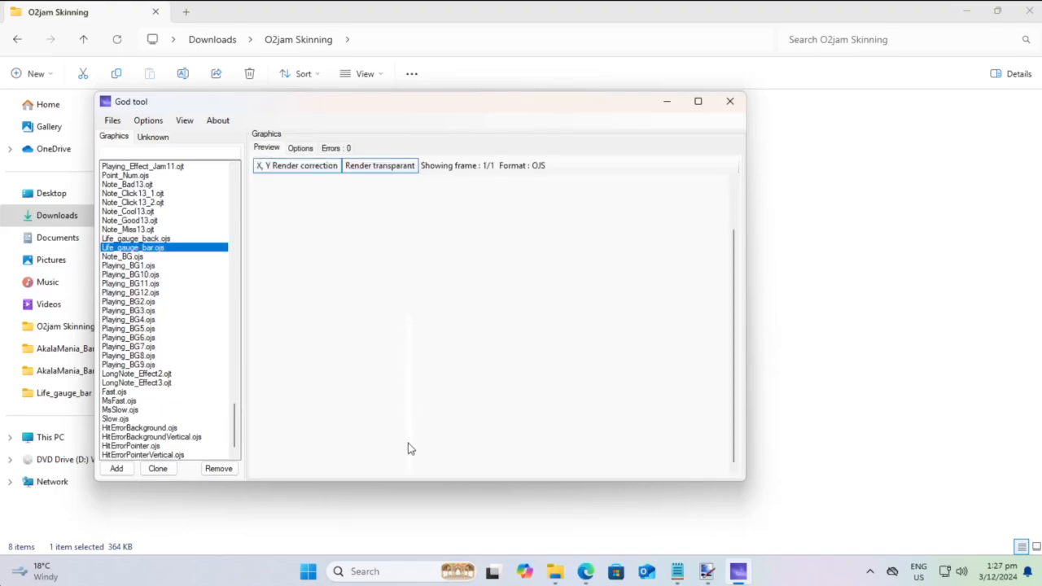
click(113, 121)
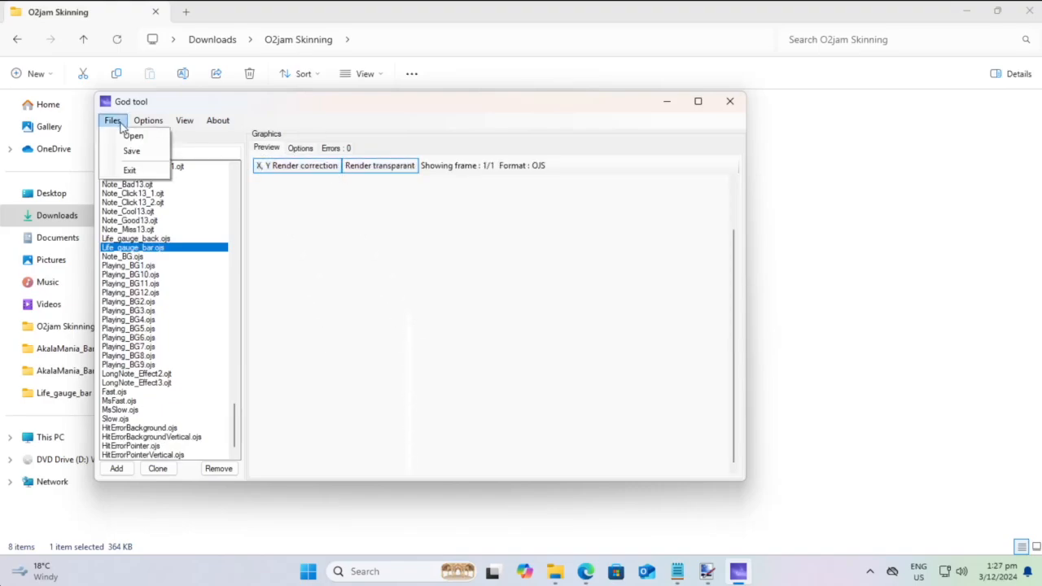
click(131, 151)
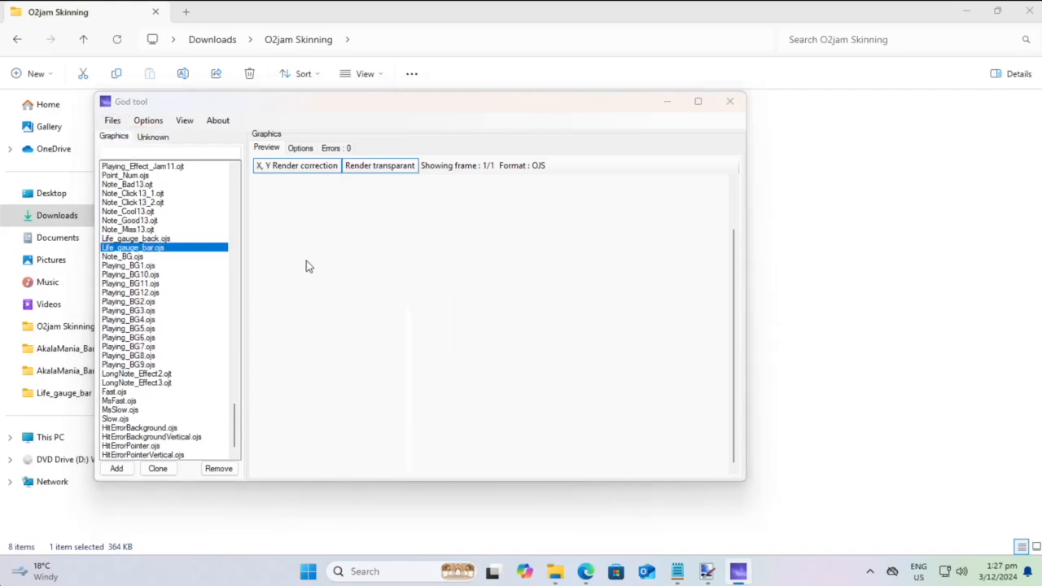
click(540, 326)
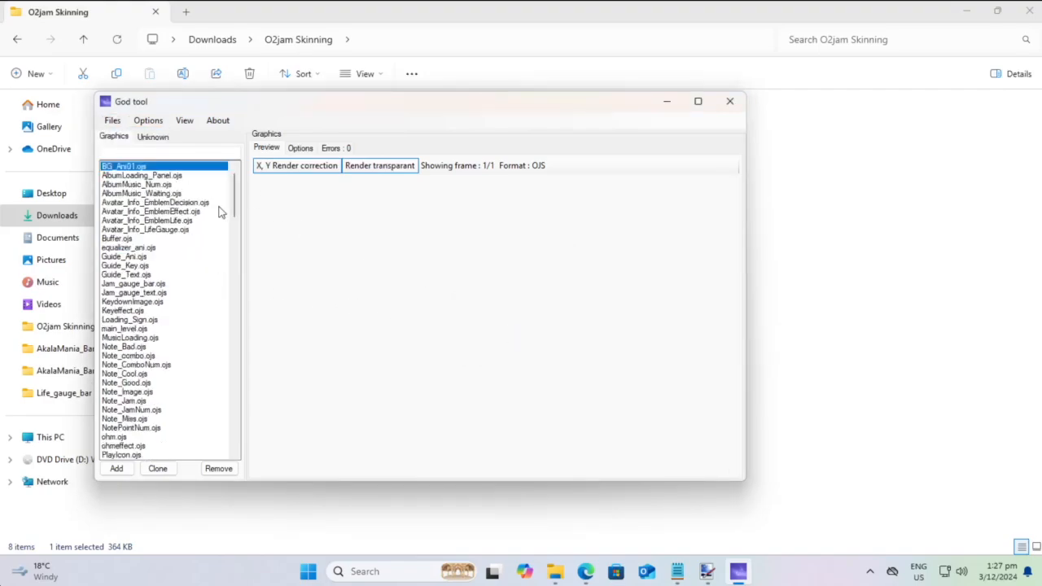
Step: Browse the package's AlbumLoading_Panel, AlbumMusic_Num and AlbumMusic_Waiting graphics, and close God tool
mouse_move(234, 199)
mouse_down()
mouse_move(249, 442)
mouse_move(240, 184)
mouse_up()
drag(121, 102, 218, 103)
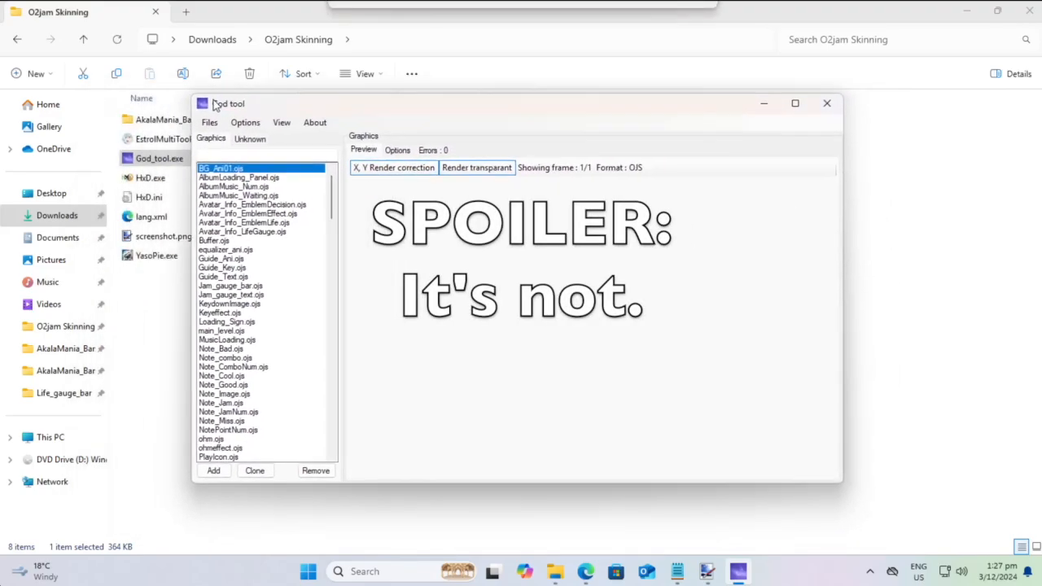
click(236, 178)
click(238, 186)
click(253, 197)
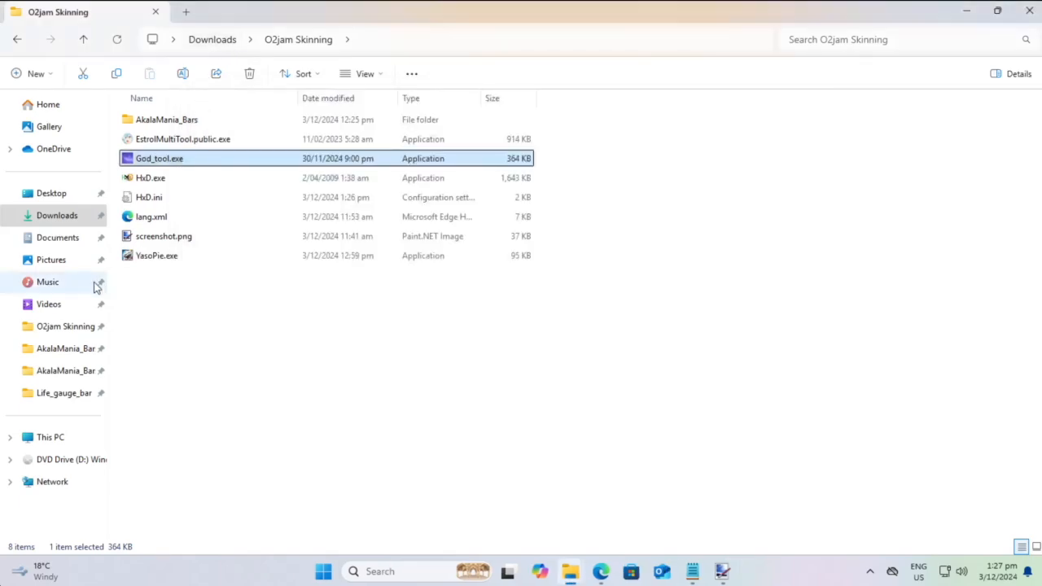
Step: Look through the AkalaMania_Bars, O2jam Skinning and Life_gauge_bar folders to review the skin files
click(51, 349)
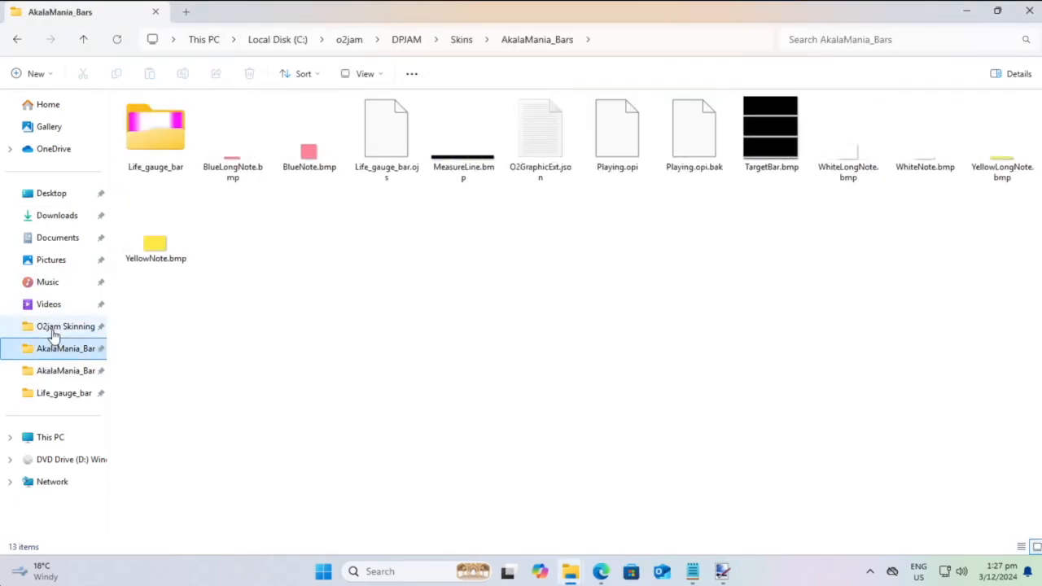
click(52, 328)
double_click(169, 120)
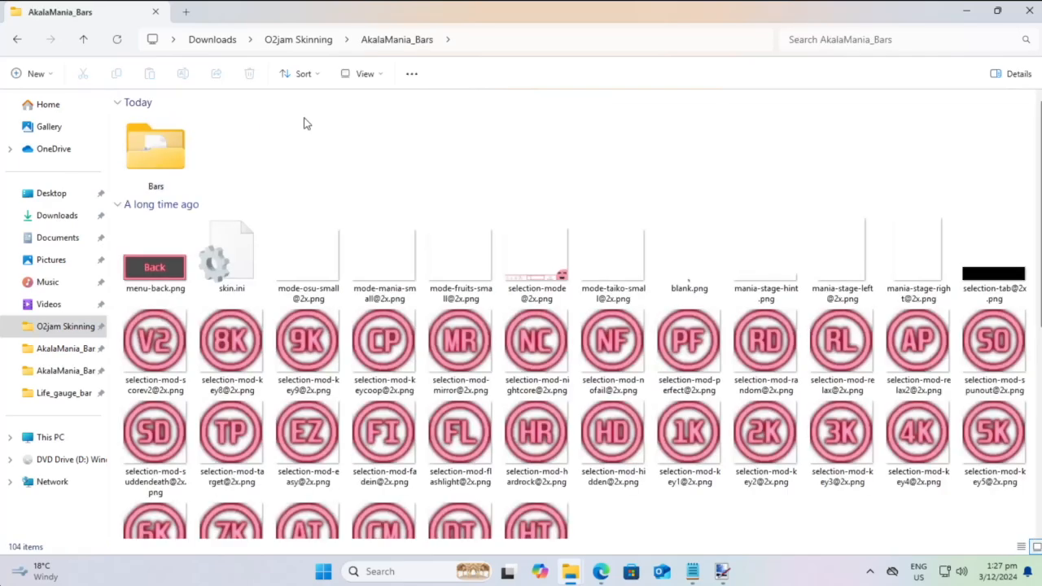
key(alt+Left)
click(61, 392)
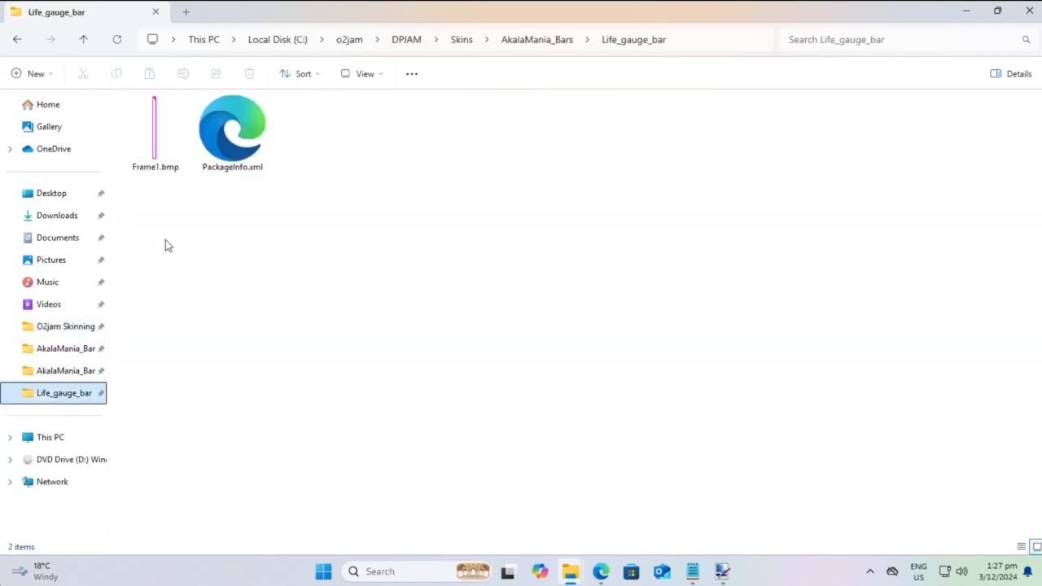
click(50, 372)
click(58, 352)
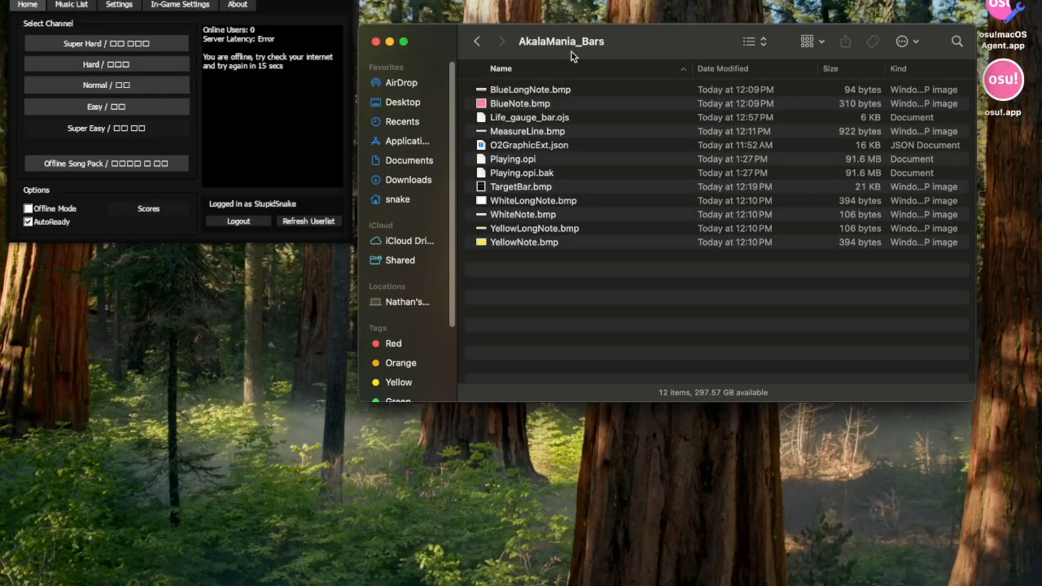
Step: Move the AkalaMania_Bars folder window up and enable Offline Mode in the game launcher
drag(606, 46, 612, 33)
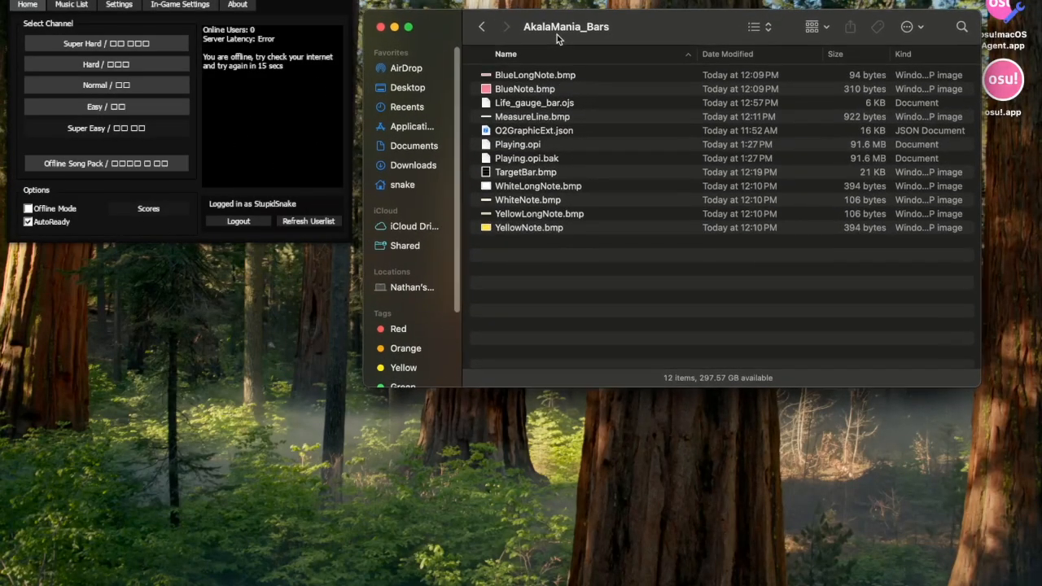
drag(557, 35, 558, 6)
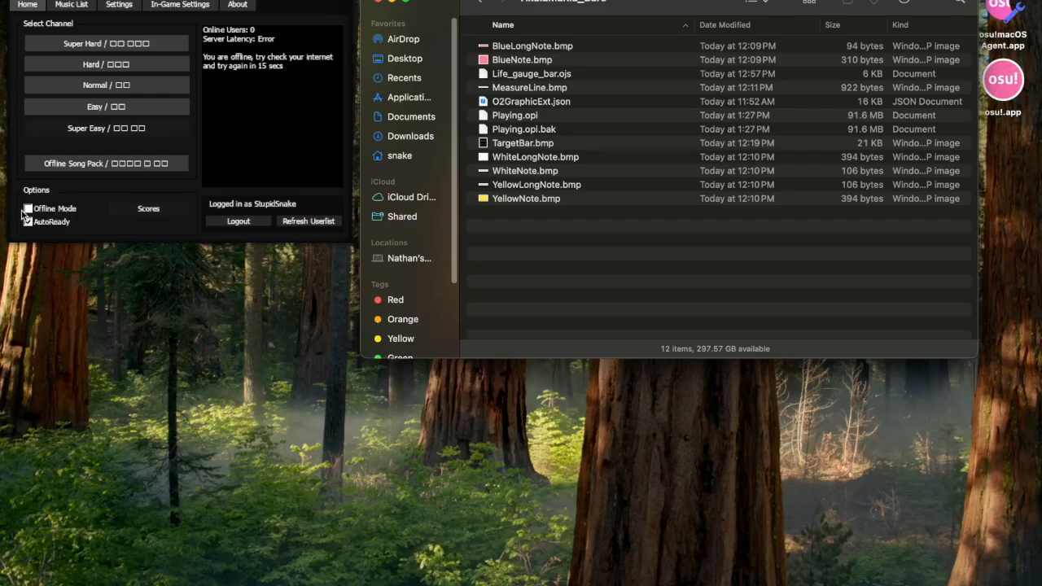
click(27, 211)
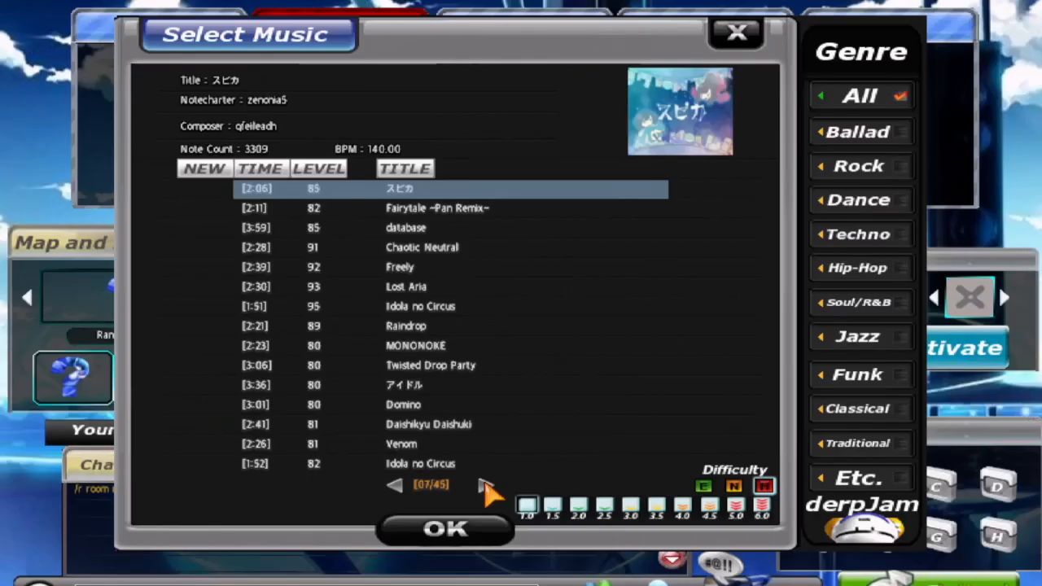
Step: Sort the song list by level, choose the level 88 song 계단롱놋연습곡 and start it to test the skin
click(484, 483)
click(311, 169)
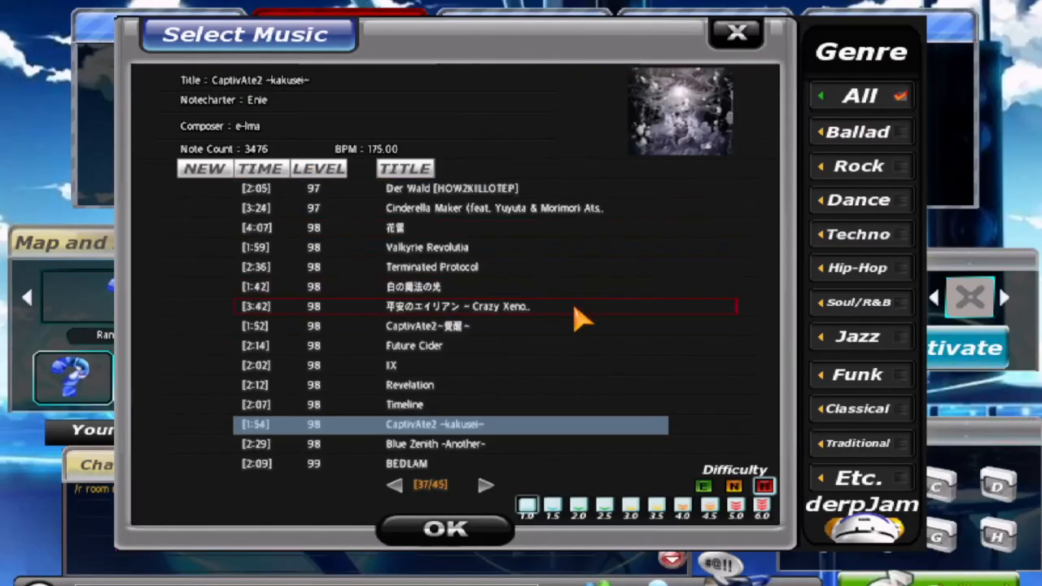
scroll(574, 308, up, 12)
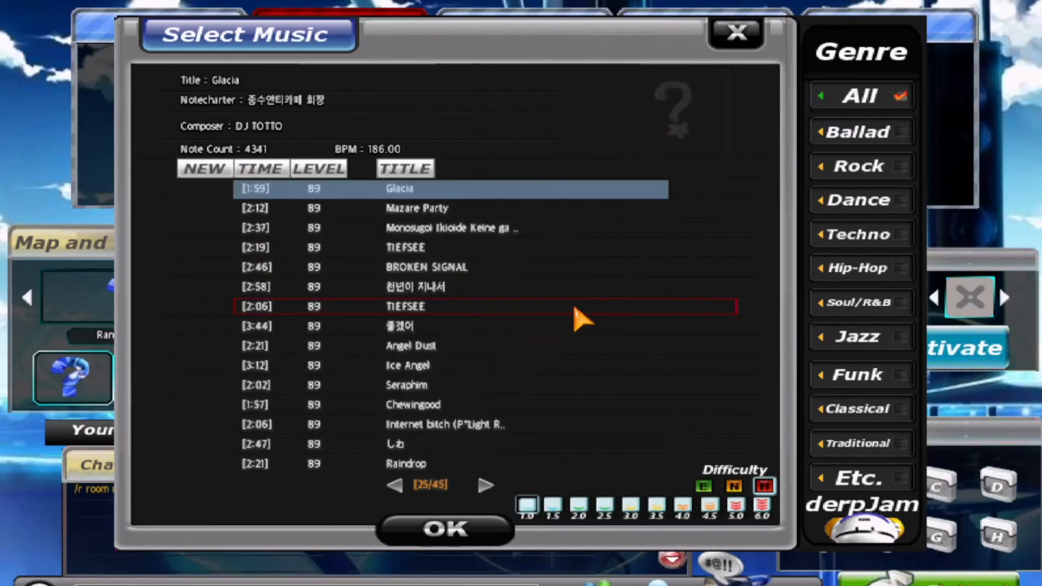
key(Left)
key(Left)
key(Down)
key(Down)
key(Down)
key(Down)
key(Down)
key(Down)
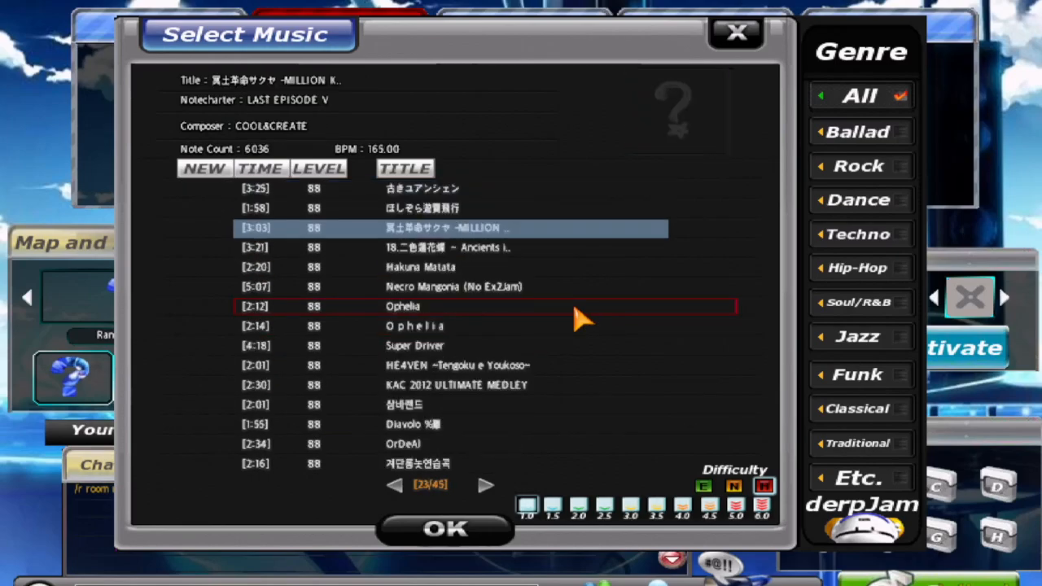
key(Down)
key(Down)
key(Down)
key(Down)
key(Down)
key(Down)
key(Down)
key(Down)
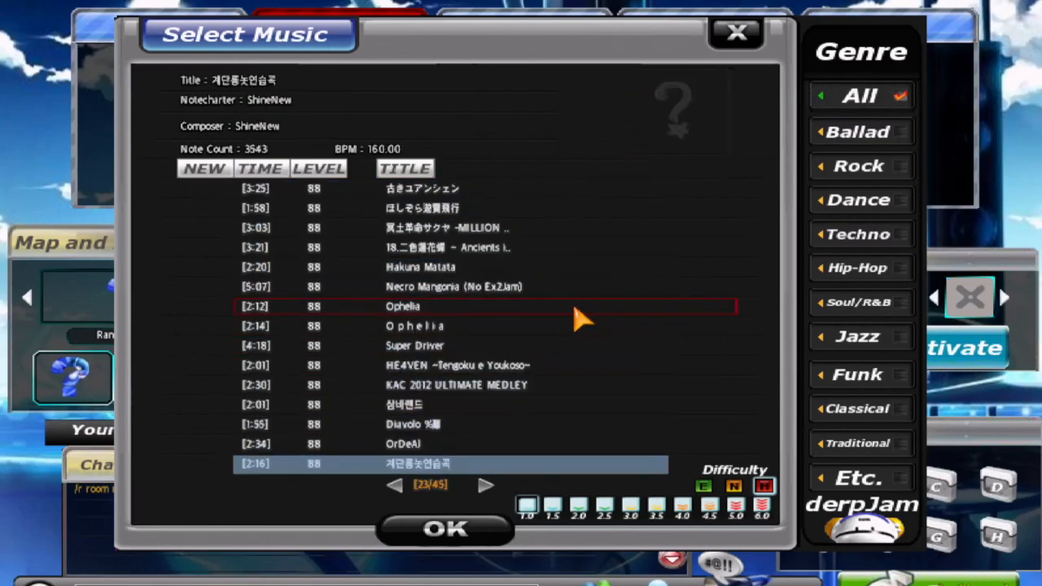
key(Return)
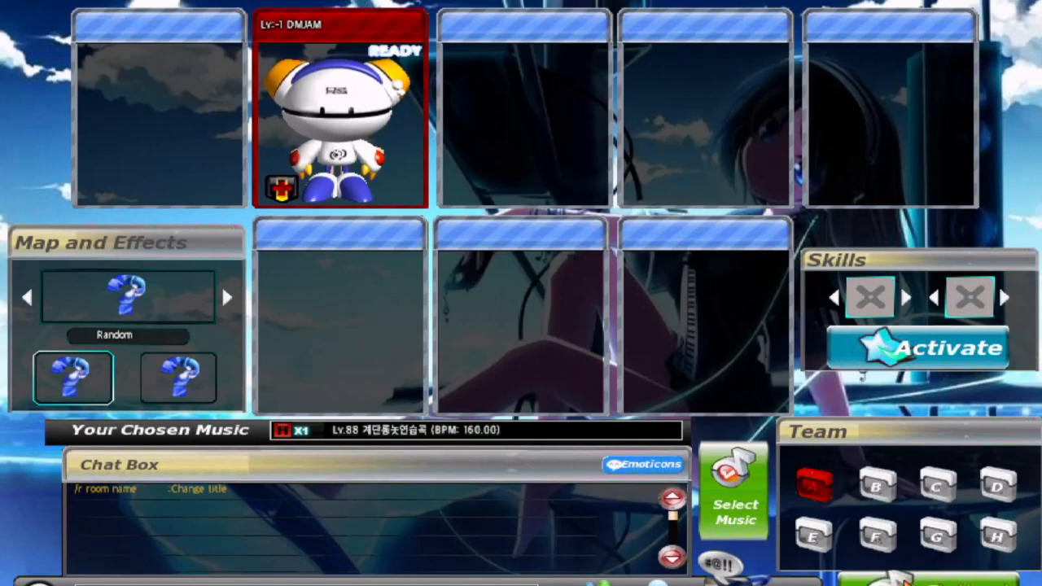
click(918, 580)
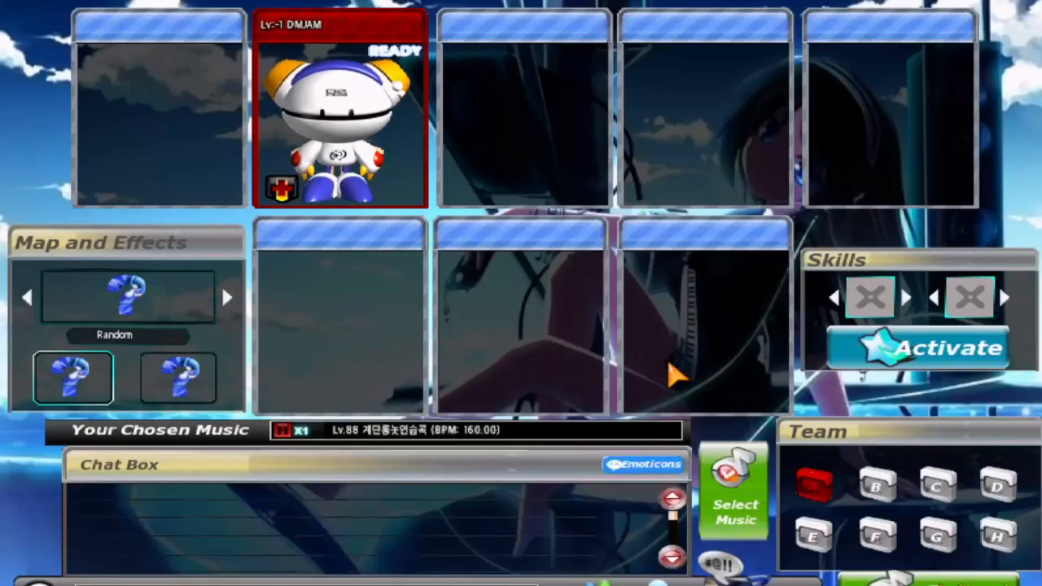
Step: Open O2GraphicExt.json from the AkalaMania_Bars folder, set ColumnStart to 200 and save the file
key(alt+Tab)
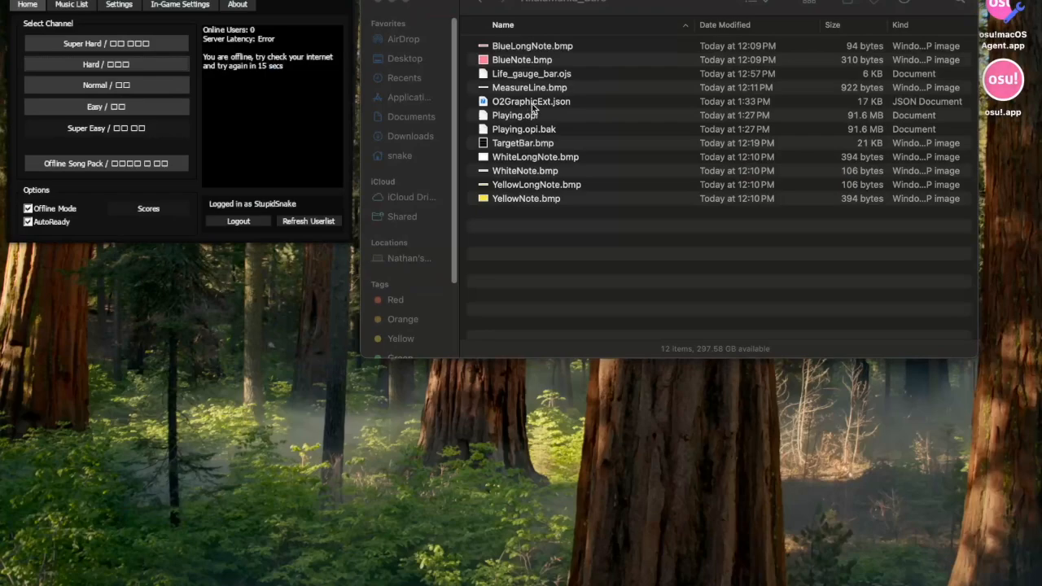
double_click(532, 104)
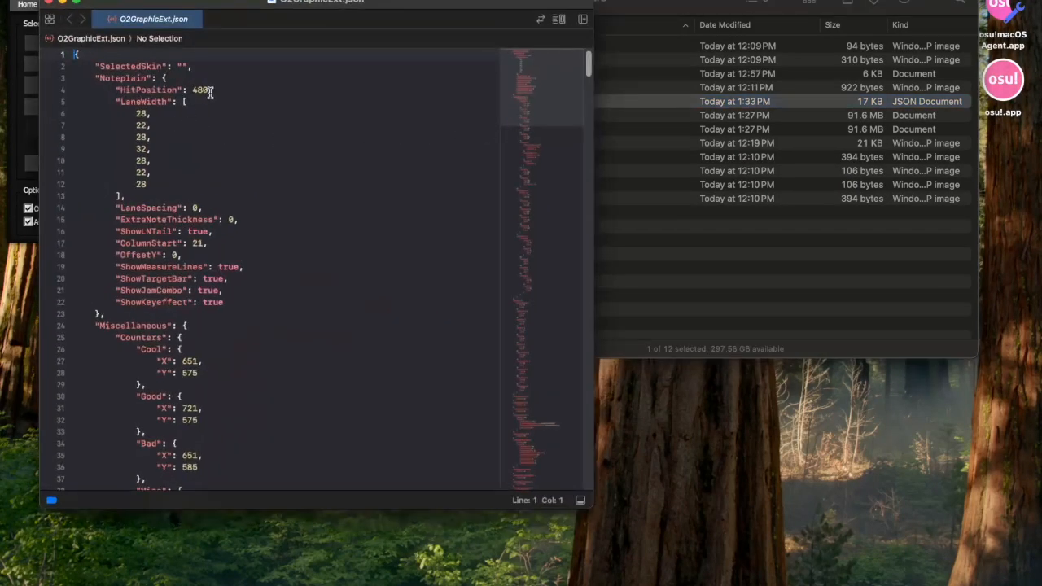
click(207, 90)
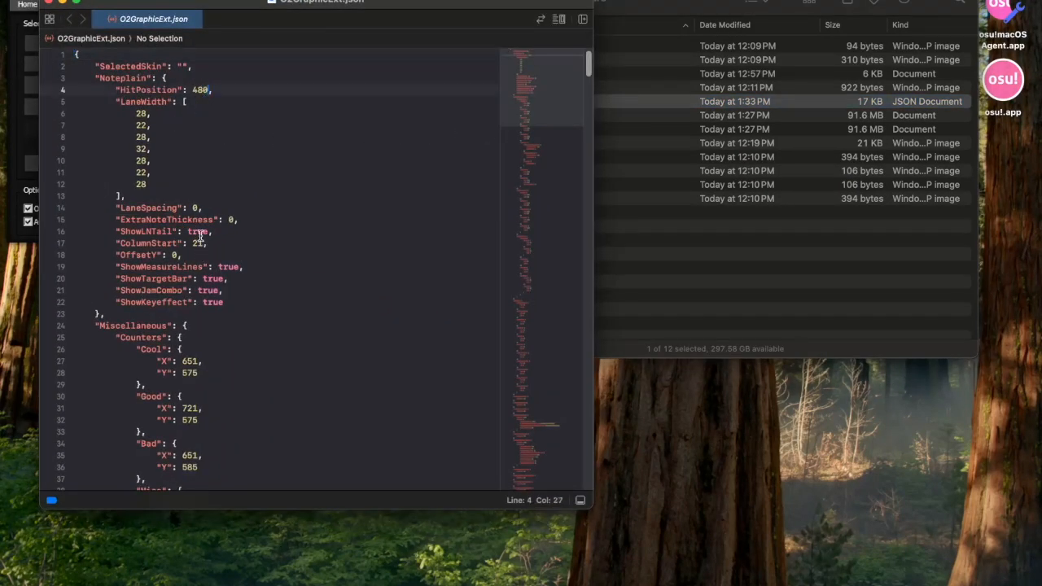
click(203, 244)
key(BackSpace)
key(BackSpace)
text(\)
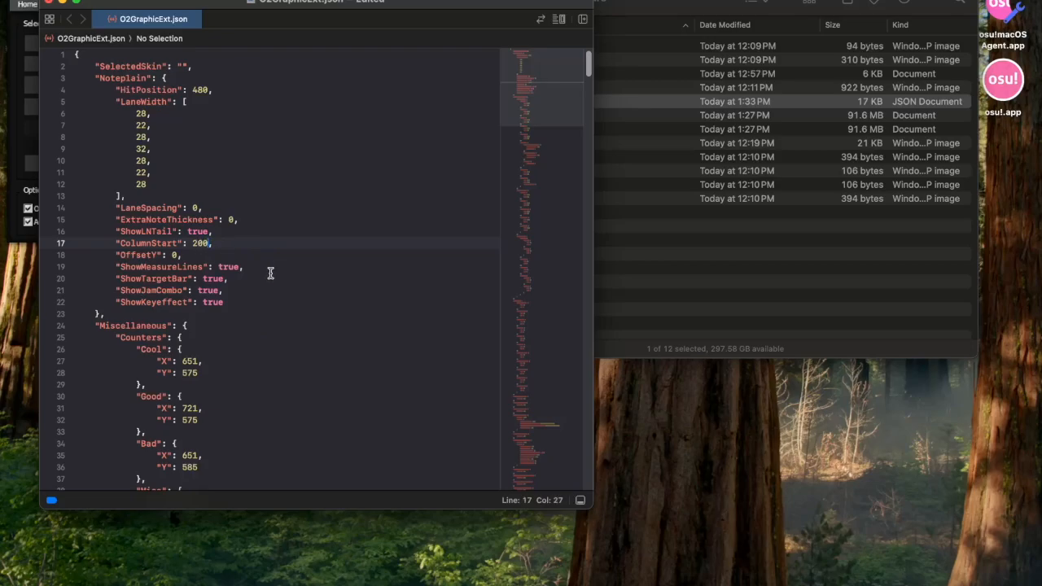
click(627, 279)
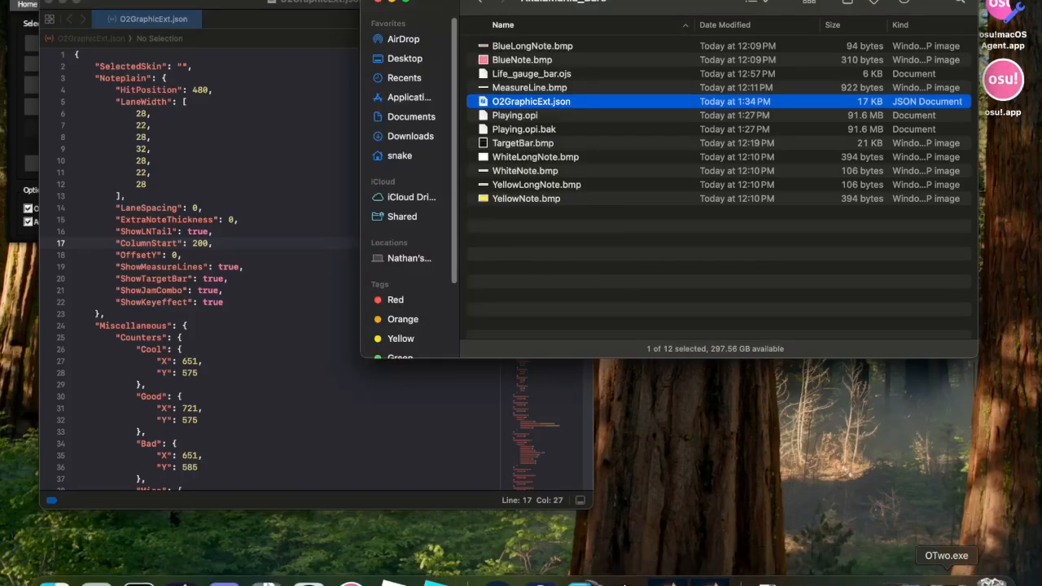
Step: Switch back to OTwo.exe and start the chosen song again to check the new column position
click(943, 574)
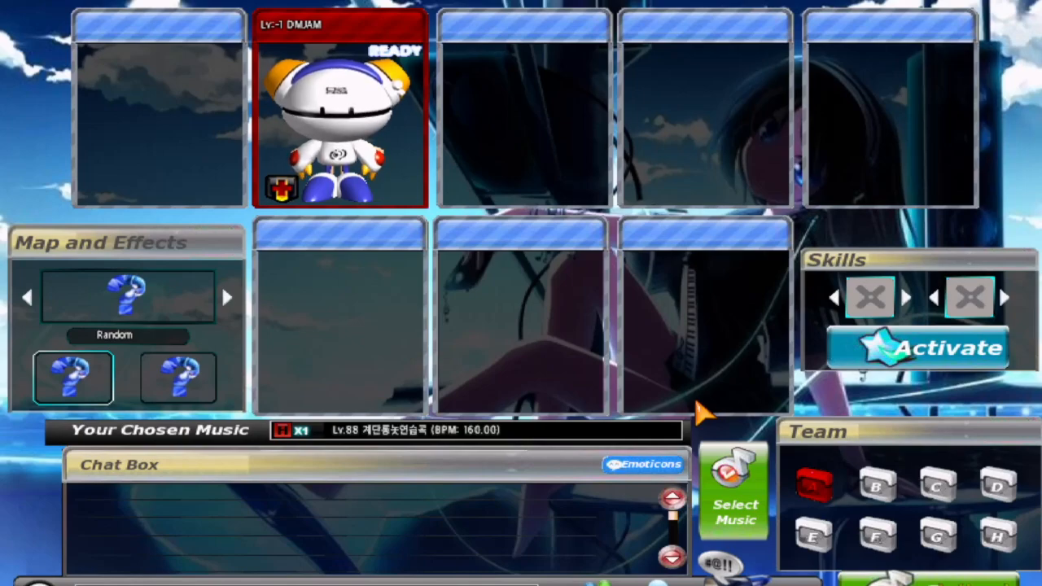
key(Return)
click(944, 577)
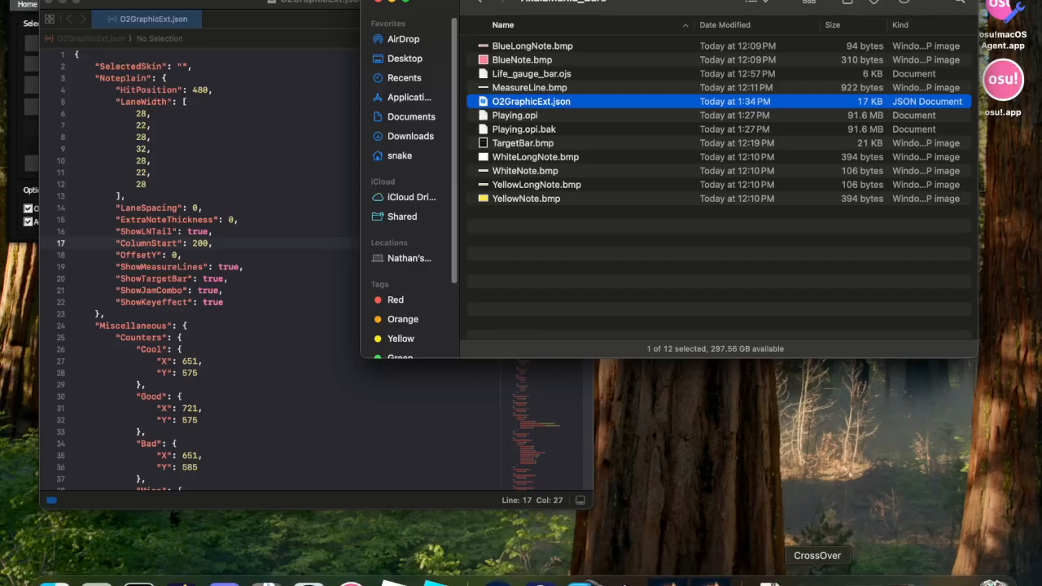
Step: Switch to OBS and mute the macOS Screen Capture audio source
click(557, 575)
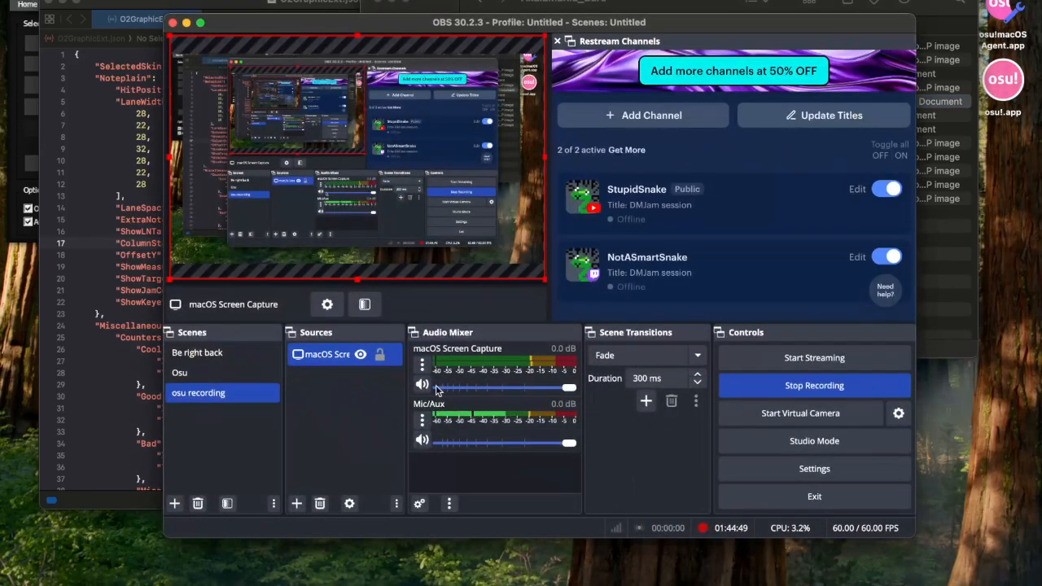
click(422, 385)
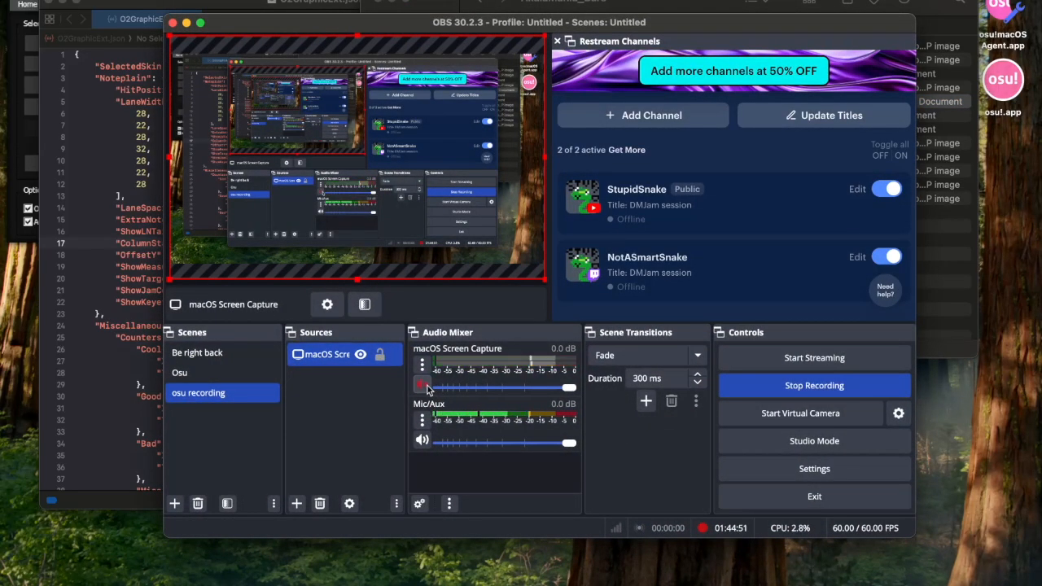
Step: Return to O2GraphicExt.json, set ColumnStart to 250, save, and switch to OTwo.exe to start the song and check the column position
click(446, 563)
click(490, 448)
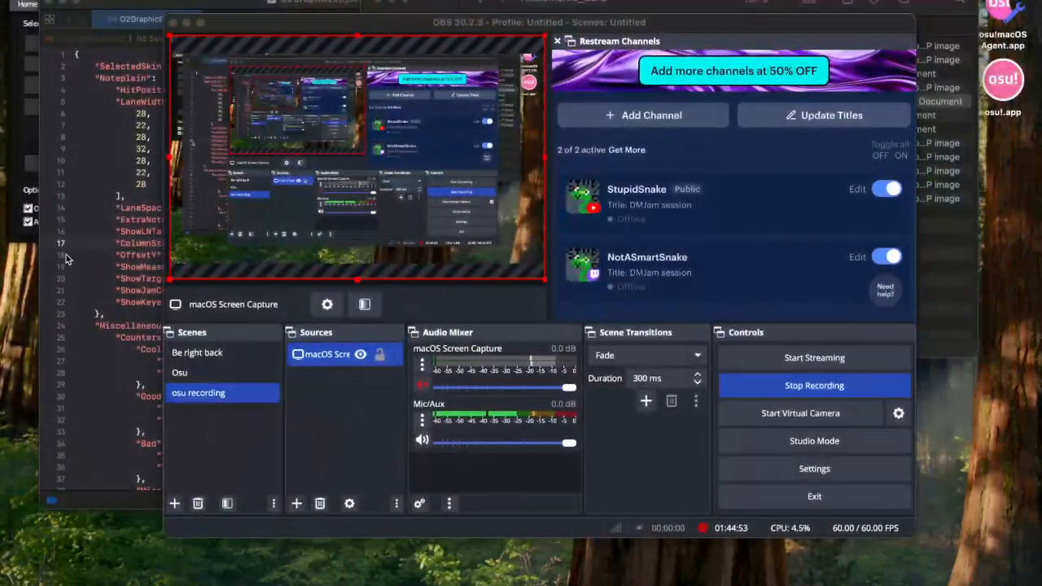
click(136, 5)
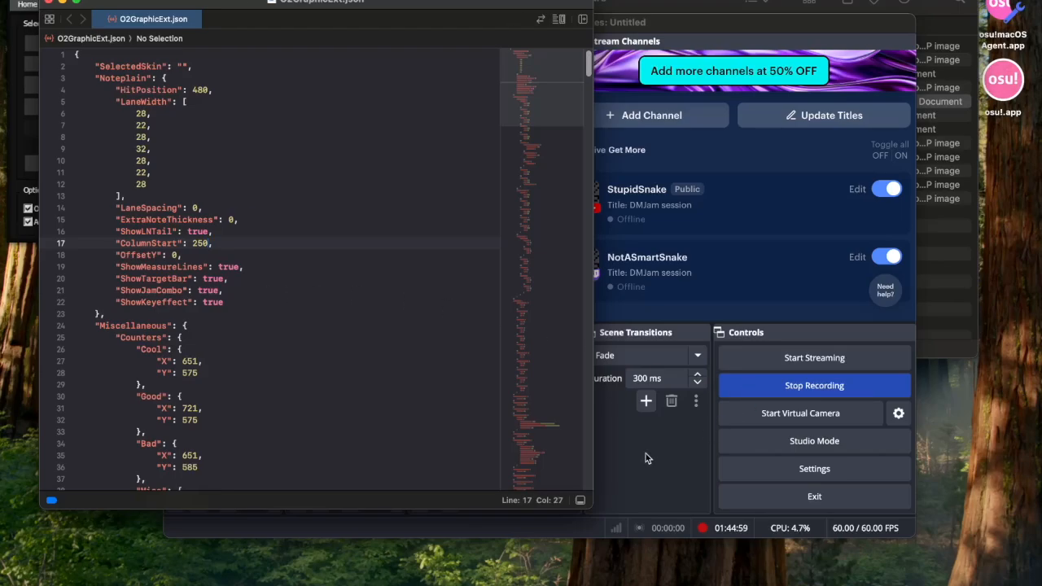
click(938, 582)
click(969, 581)
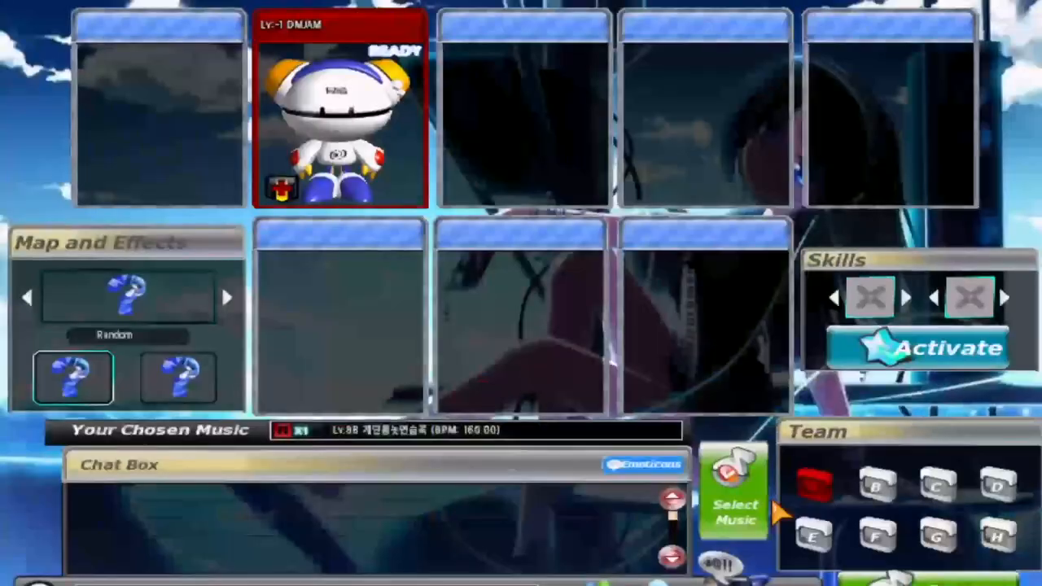
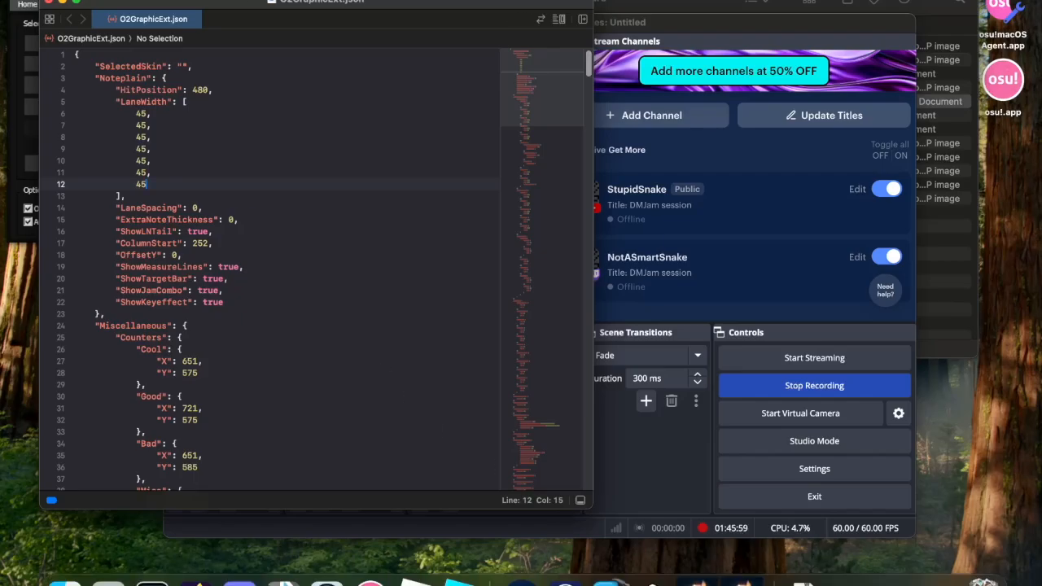
Step: Switch to OTwo.exe and play the chosen song to check the 45-wide lanes against the column borders, and quit the song
click(989, 574)
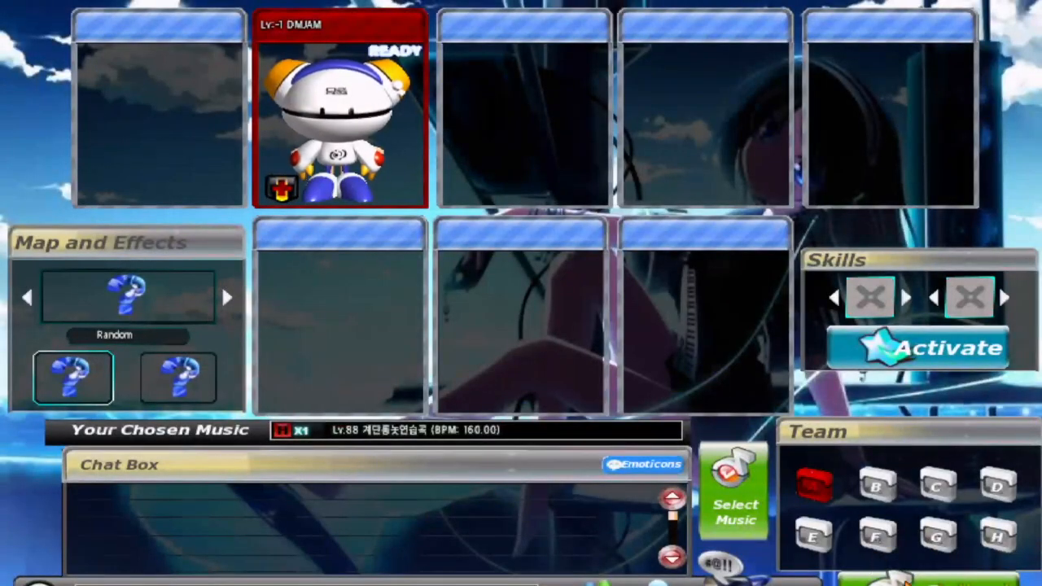
click(989, 575)
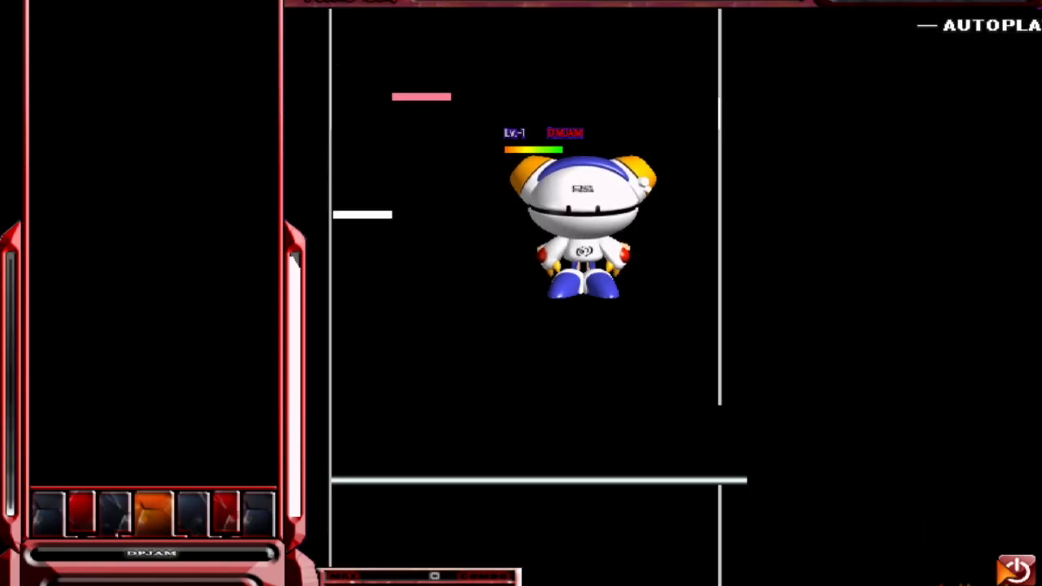
click(1018, 571)
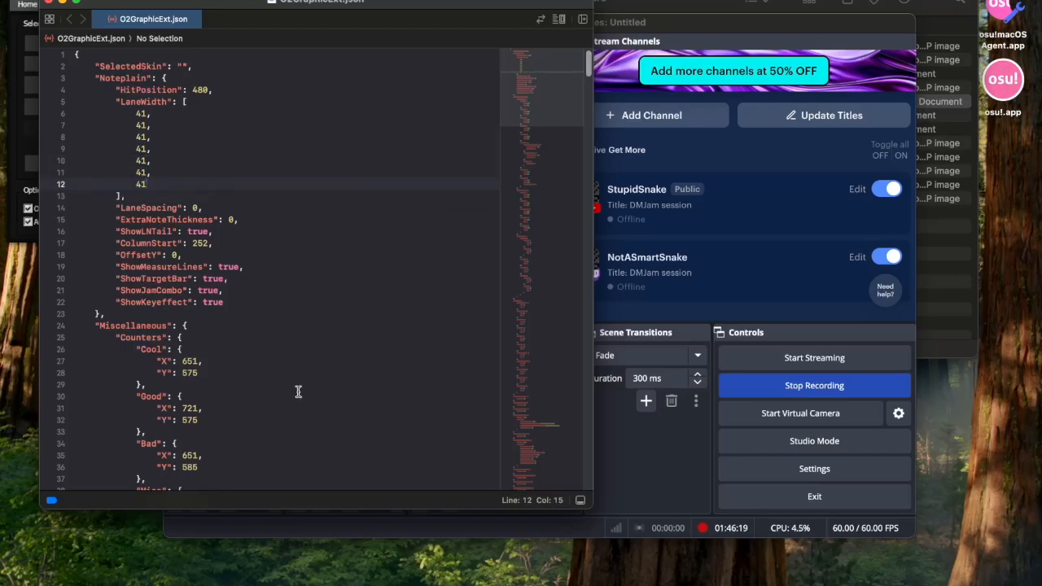
Step: Play the song again in OTwo.exe to check the lane width of 41, quit it and return to O2GraphicExt.json
click(940, 583)
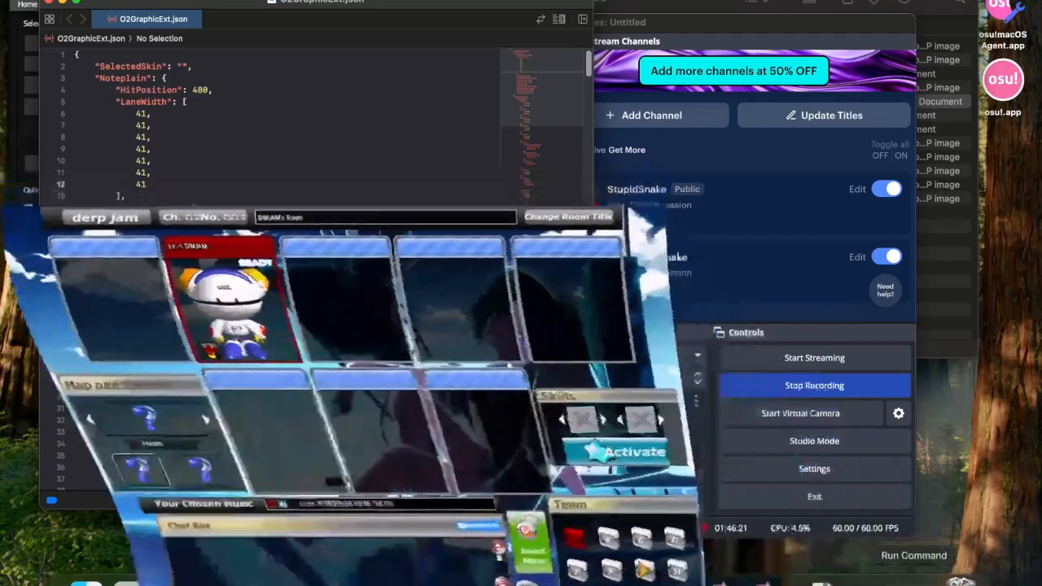
click(912, 582)
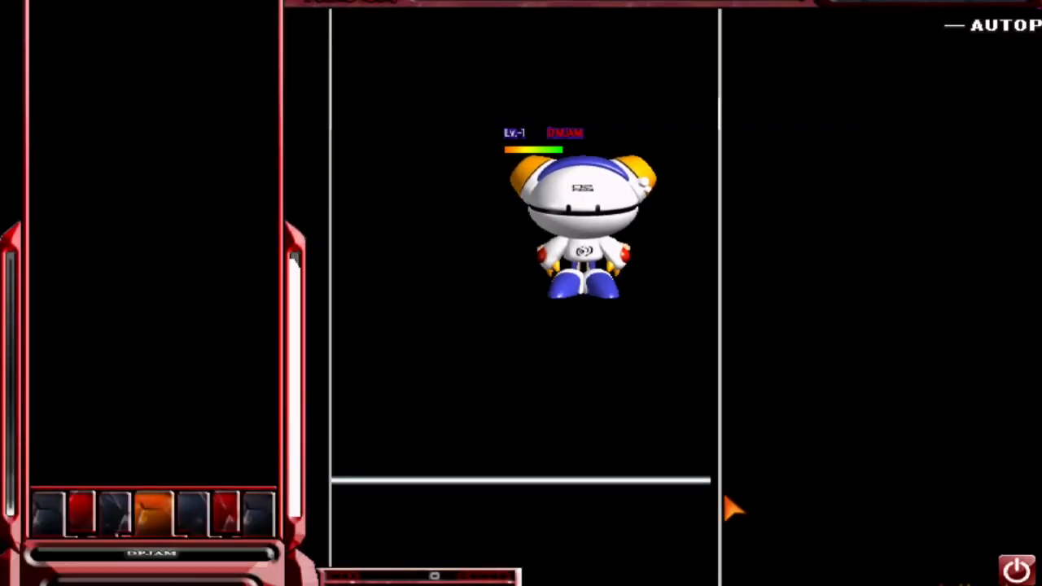
click(1023, 580)
key(super+Tab)
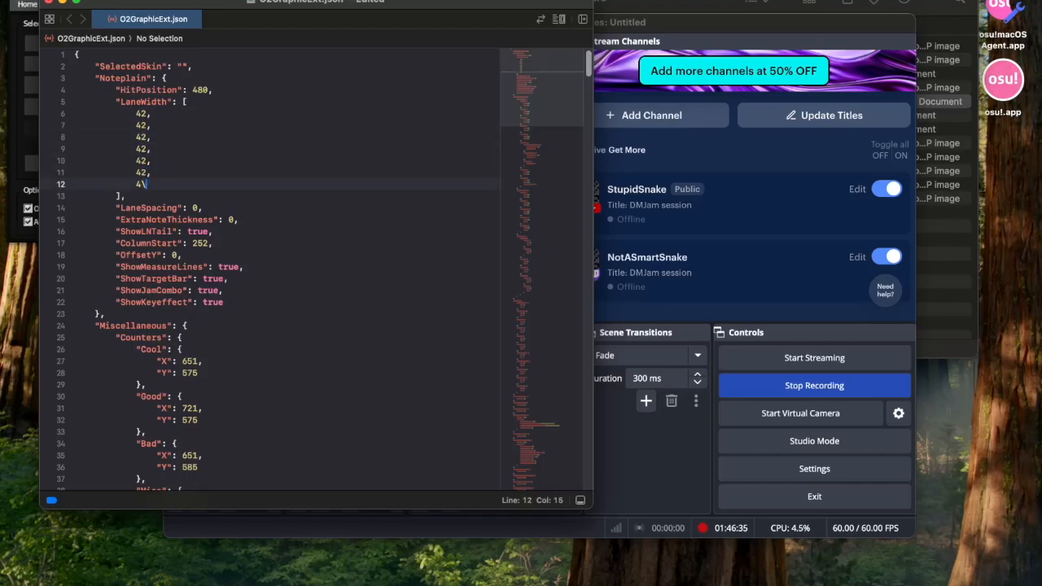
Step: Finish setting all seven LaneWidth values to 42, save the file, and replay the song in OTwo.exe to check the lane fit before quitting it
key(Delete)
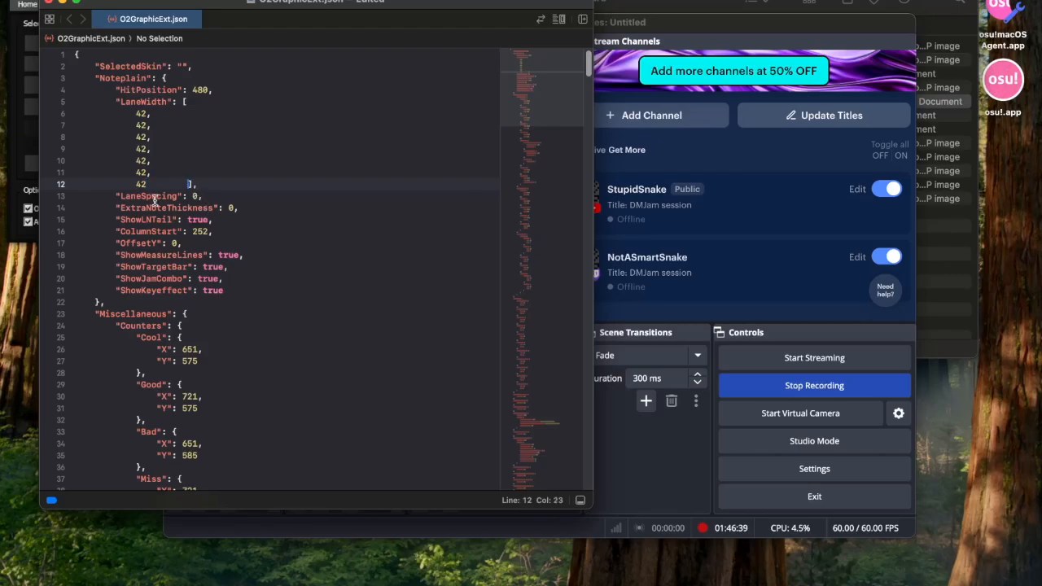
key(Return)
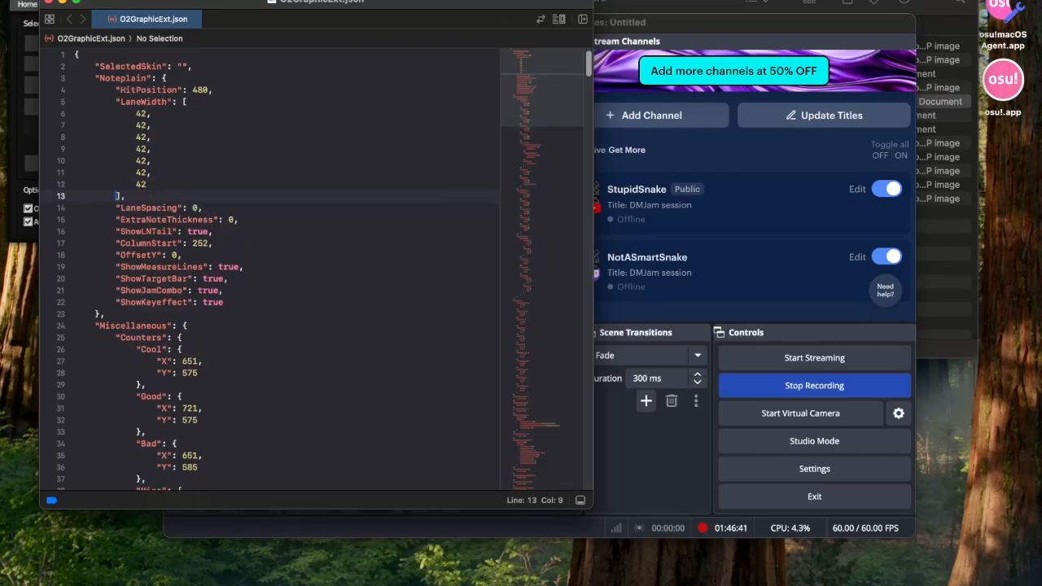
click(939, 578)
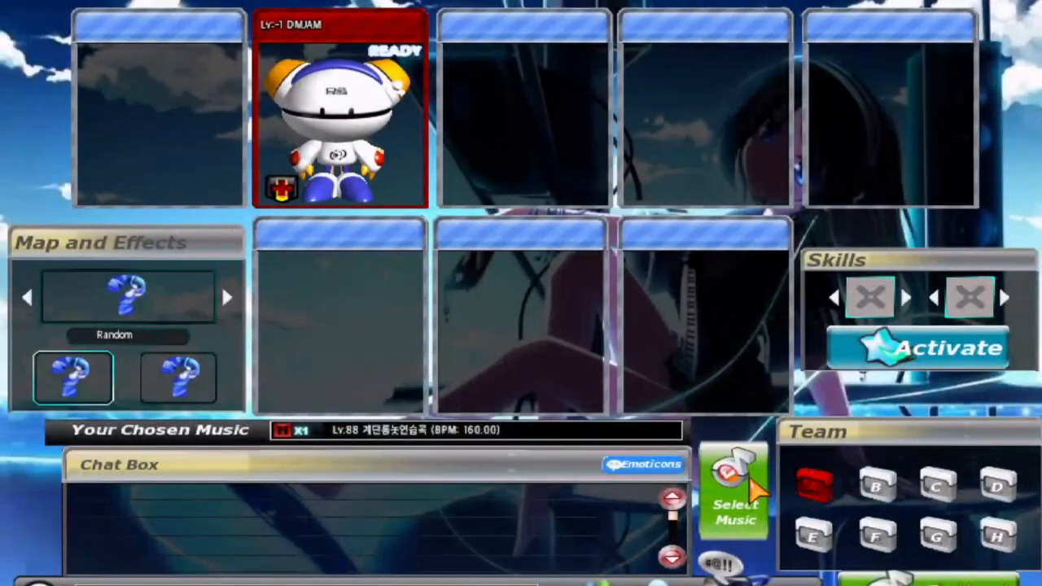
click(900, 578)
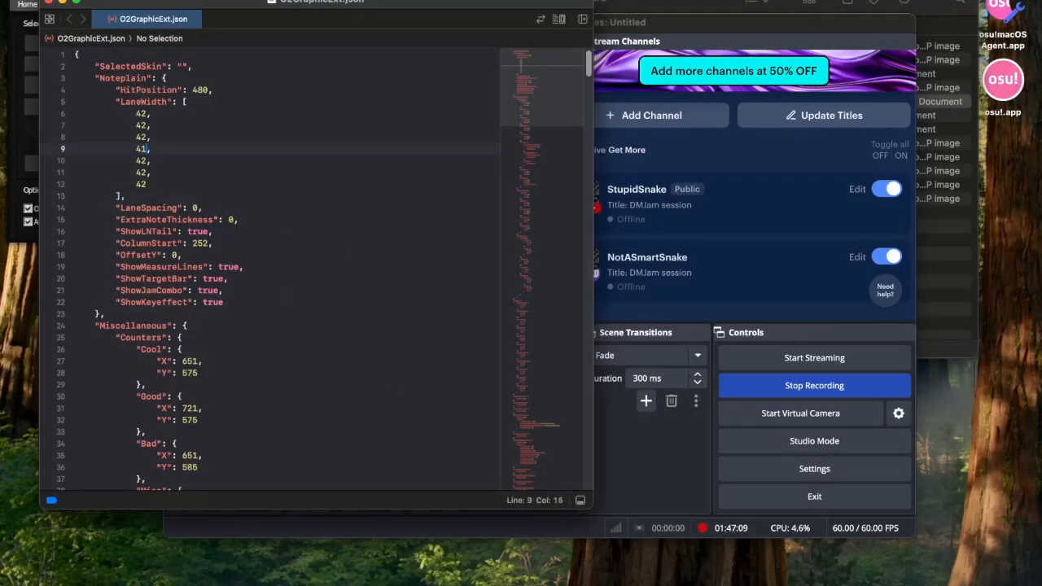
click(893, 581)
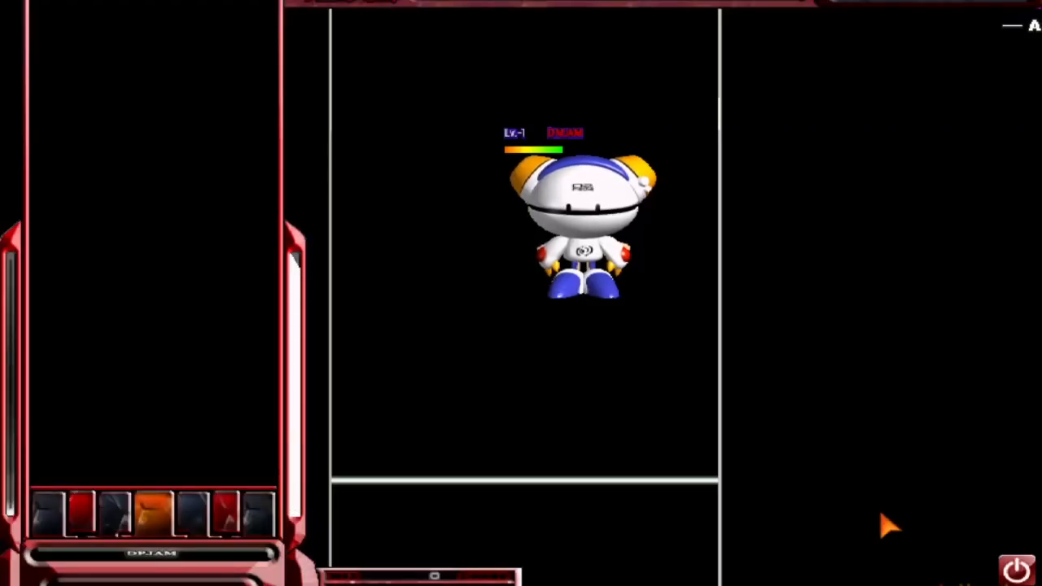
click(1018, 571)
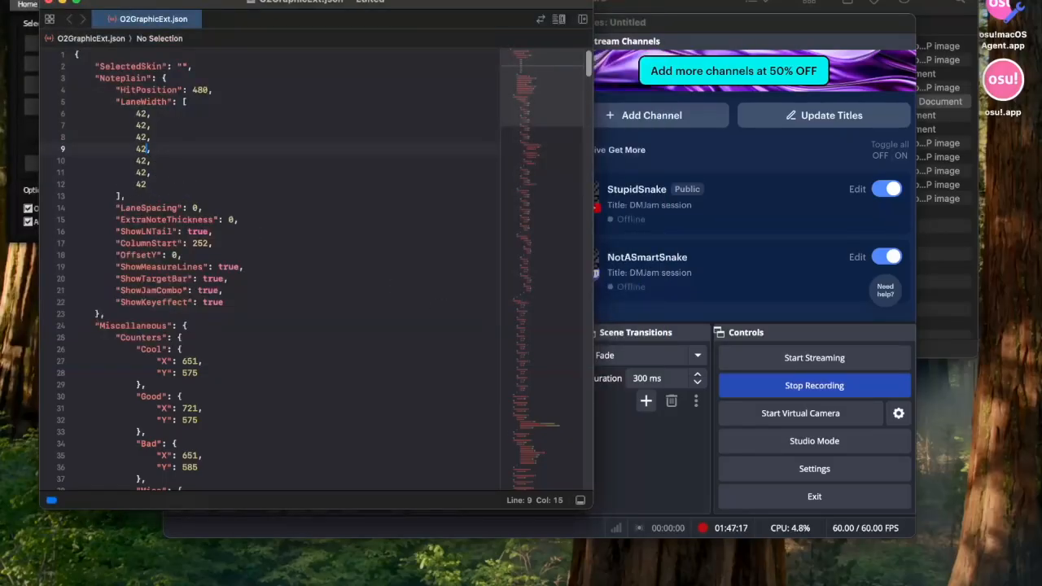
Step: Set the second and sixth LaneWidth values to 41, repair the stray line break, save the file and switch to OTwo.exe to check
key(Down)
key(Left)
key(Return)
key(Up)
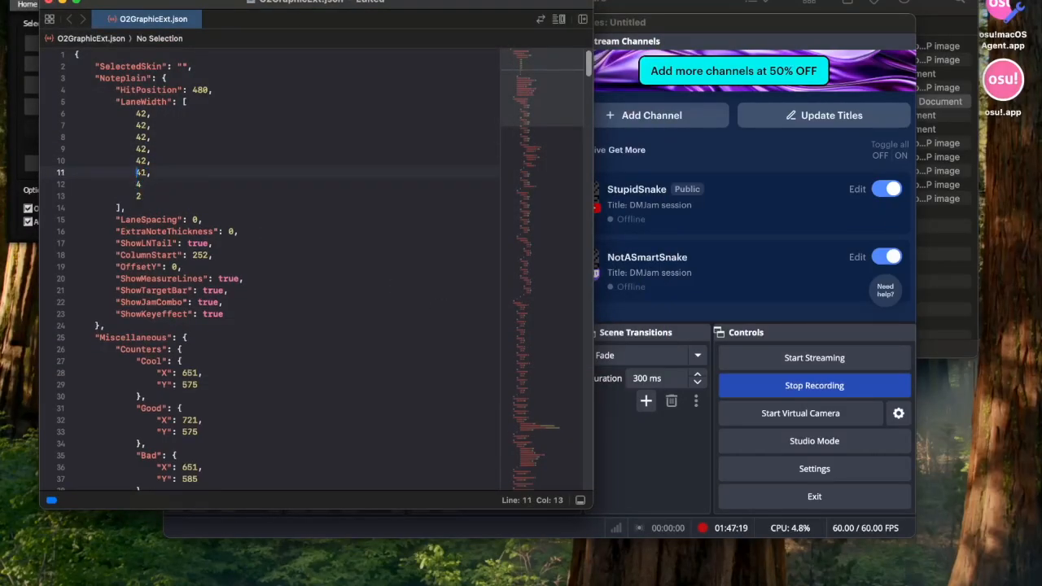
key(BackSpace)
key(BackSpace)
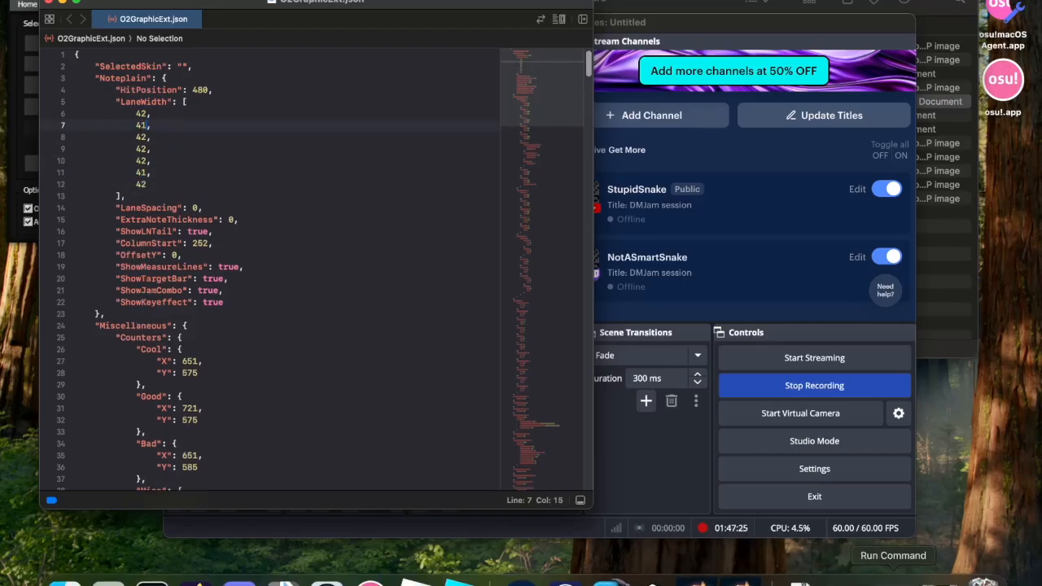
click(904, 572)
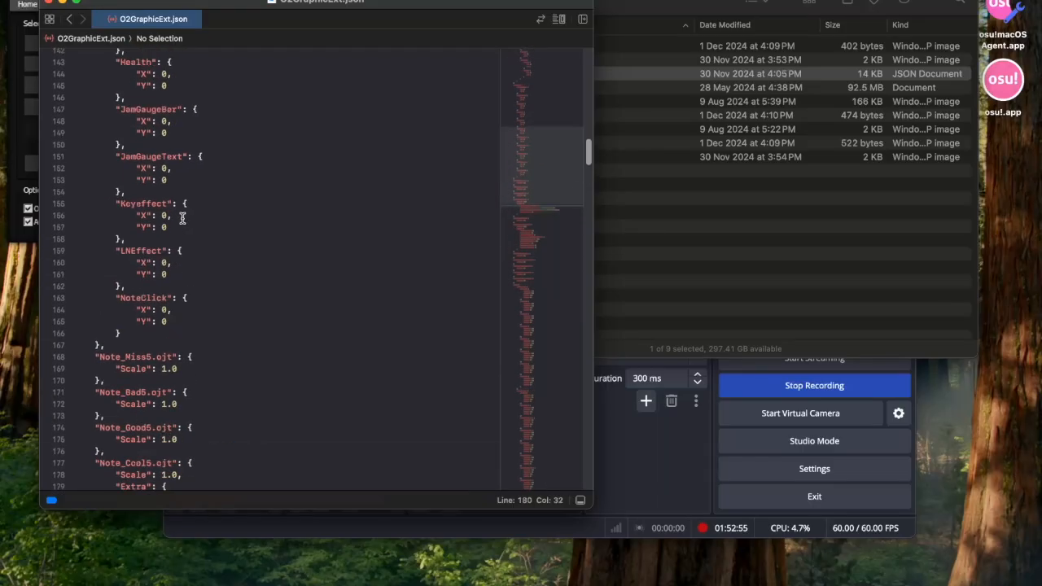
Step: Change the 5 to 3 in the Note_Miss5, Note_Bad5, Note_Good5, Note_Cool5, Note_Combo5 and Note_ComboNum5 entry names of O2GraphicExt.json
scroll(214, 286, up, 3)
scroll(196, 221, down, 3)
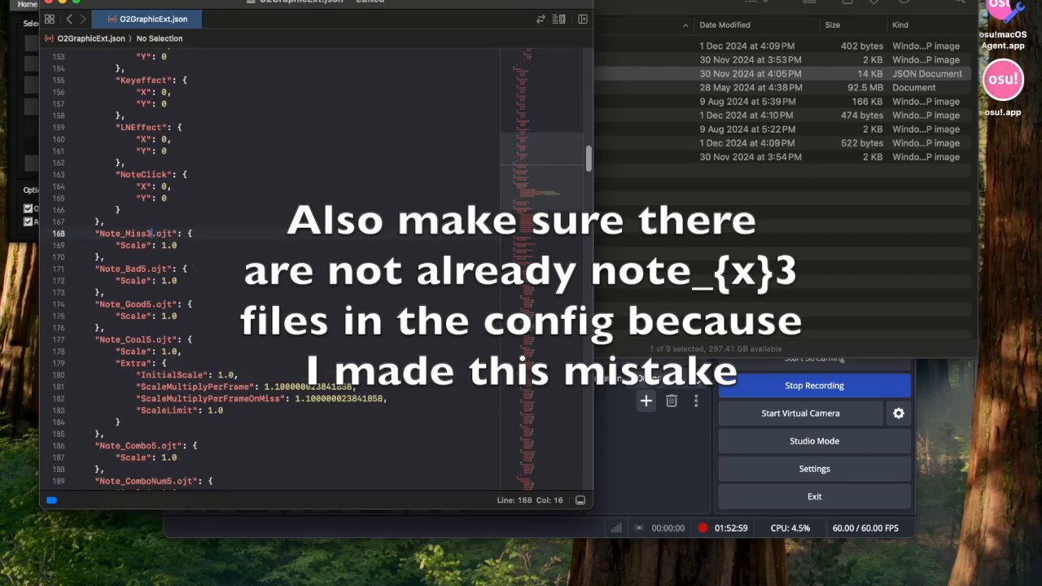
click(135, 268)
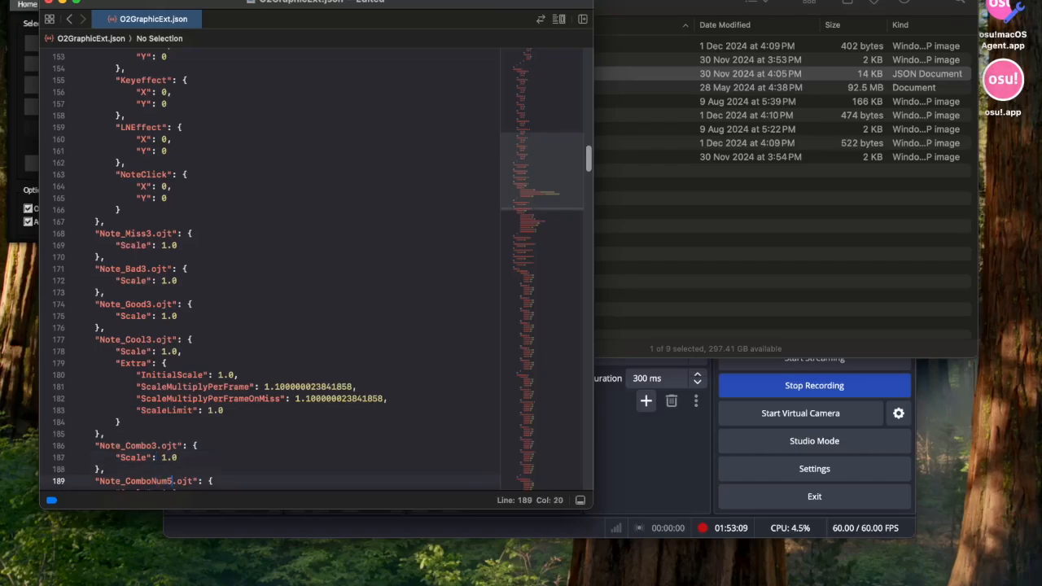
key(Down)
key(Down)
key(Down)
key(Down)
key(Down)
key(Down)
key(Down)
key(Down)
key(Down)
key(Down)
key(Down)
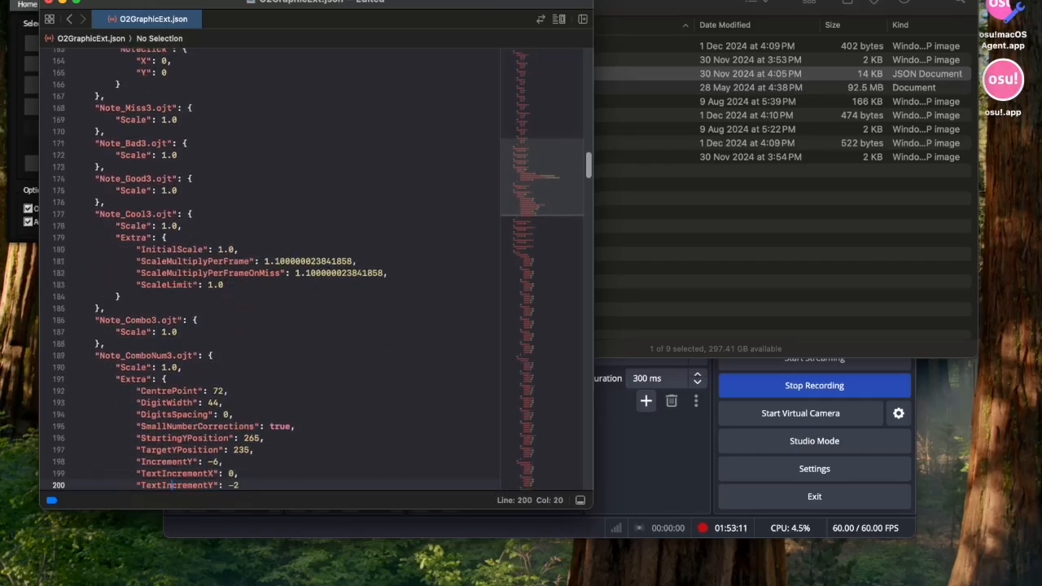
key(Down)
key(Down)
key(Down)
key(Down)
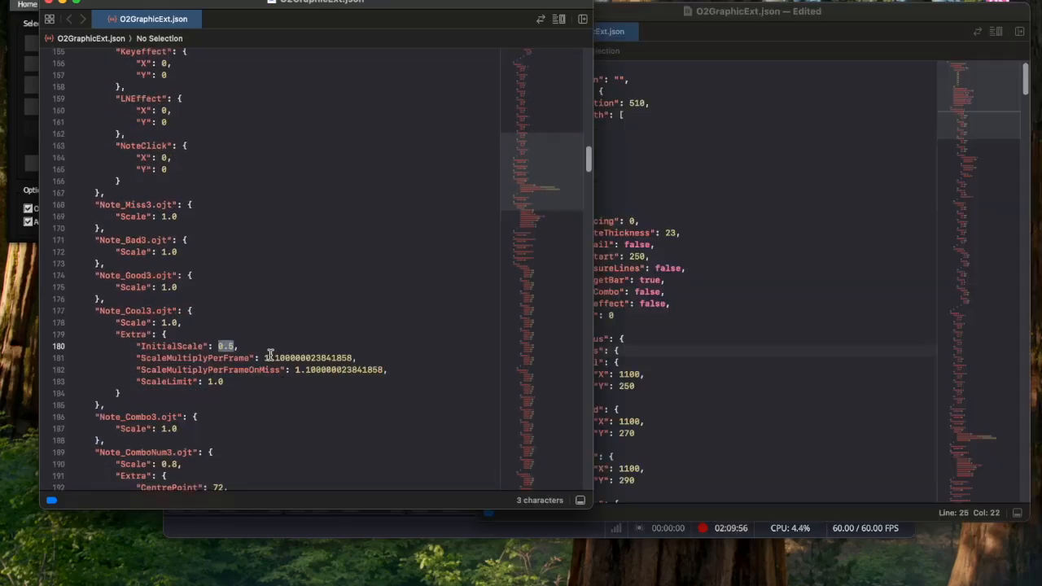
Step: Set the InitialScale of Note_Cool3.ojt to 0.8, save the file and switch to OTwo.exe to check the judgement animation
text(0.3)
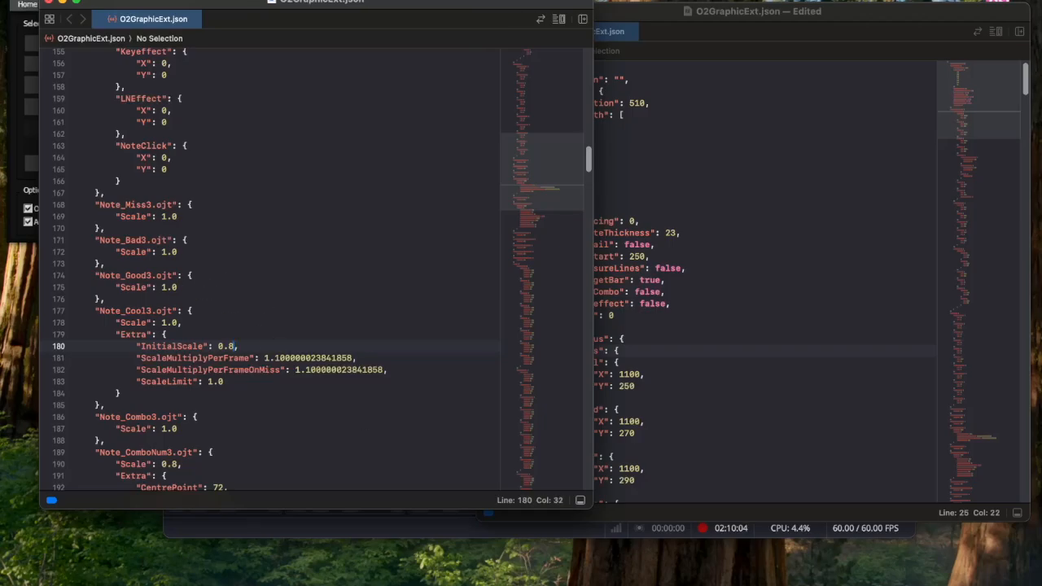
click(937, 583)
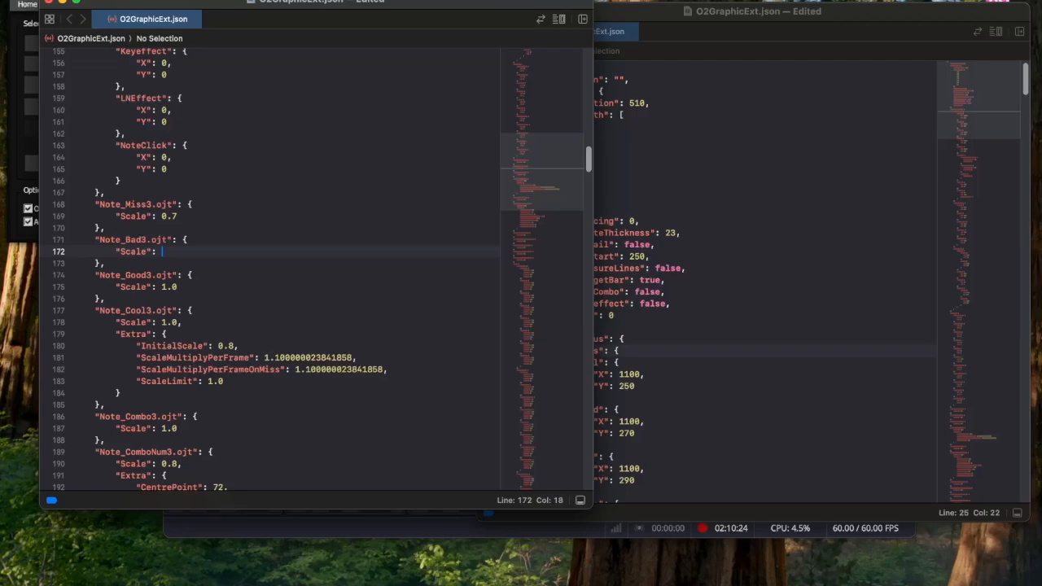
Step: Set Scale to 0.7 for Note_Bad3, Note_Good3 and Note_Cool3, plus Note_Cool3's InitialScale to 0.5 and ScaleLimit to 0.7, and check in OTwo.exe
key(Down)
key(Down)
key(Down)
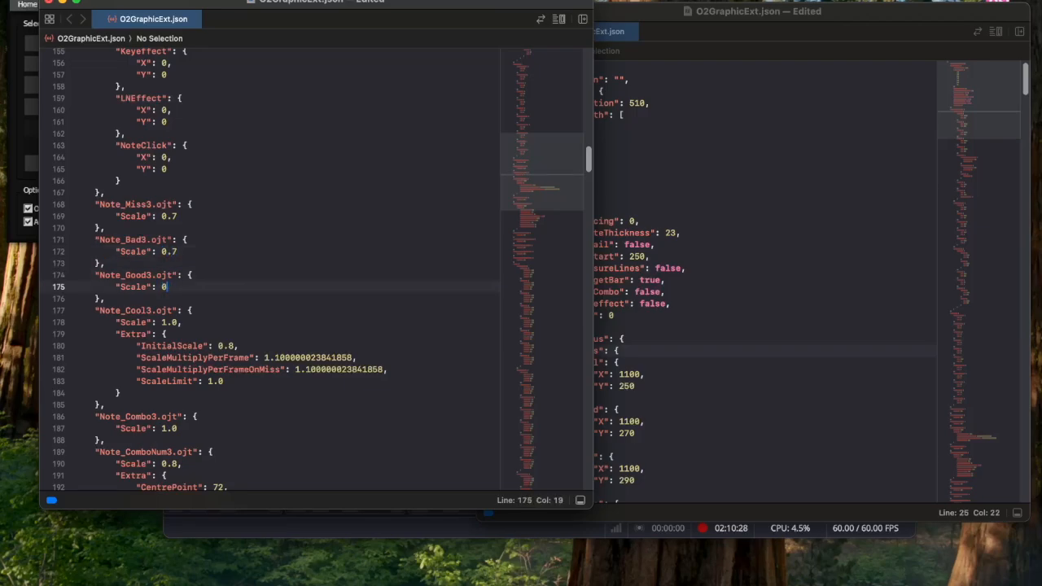
key(Down)
key(Left)
key(Down)
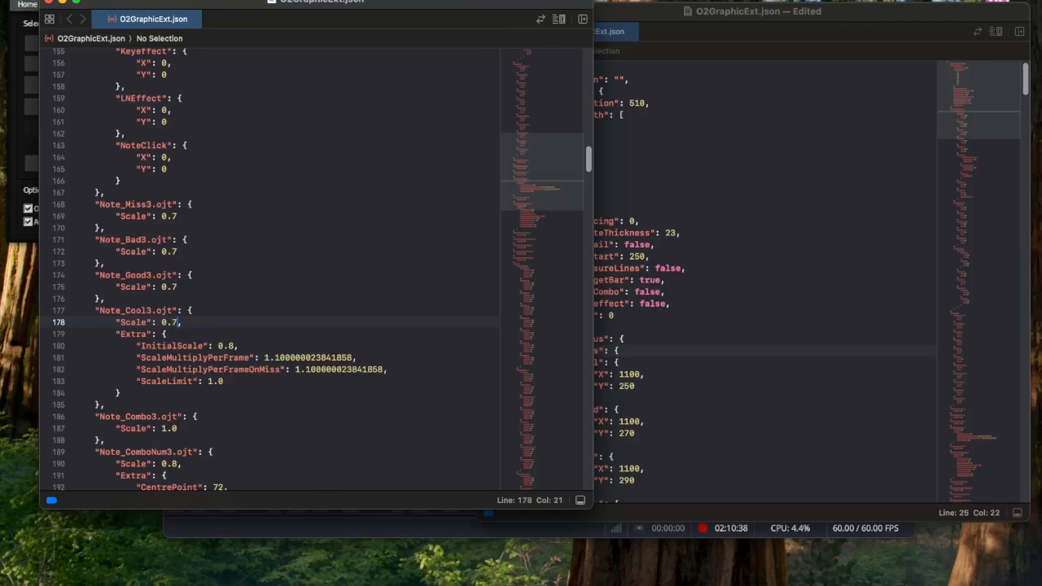
click(948, 579)
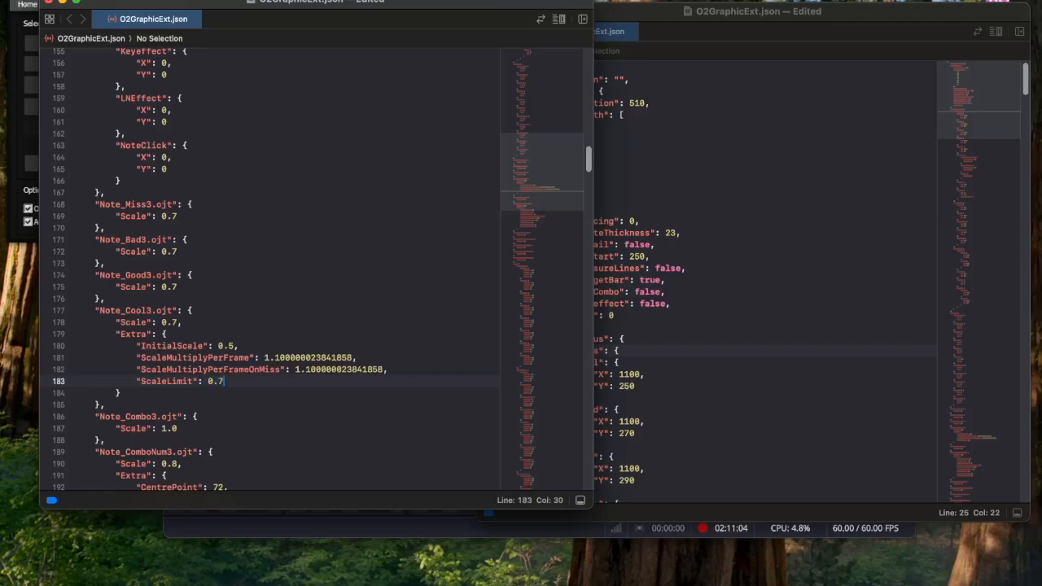
click(951, 582)
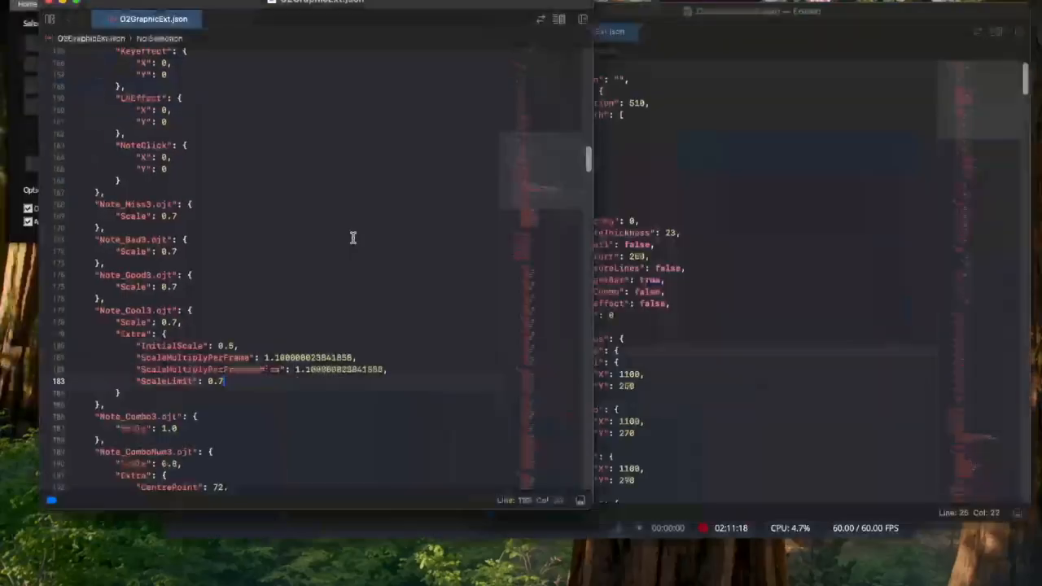
Step: Set the Scale of Note_ComboNum3.ojt to 0.3, save, and play the song in OTwo.exe to check the combo number before quitting it
scroll(242, 349, down, 5)
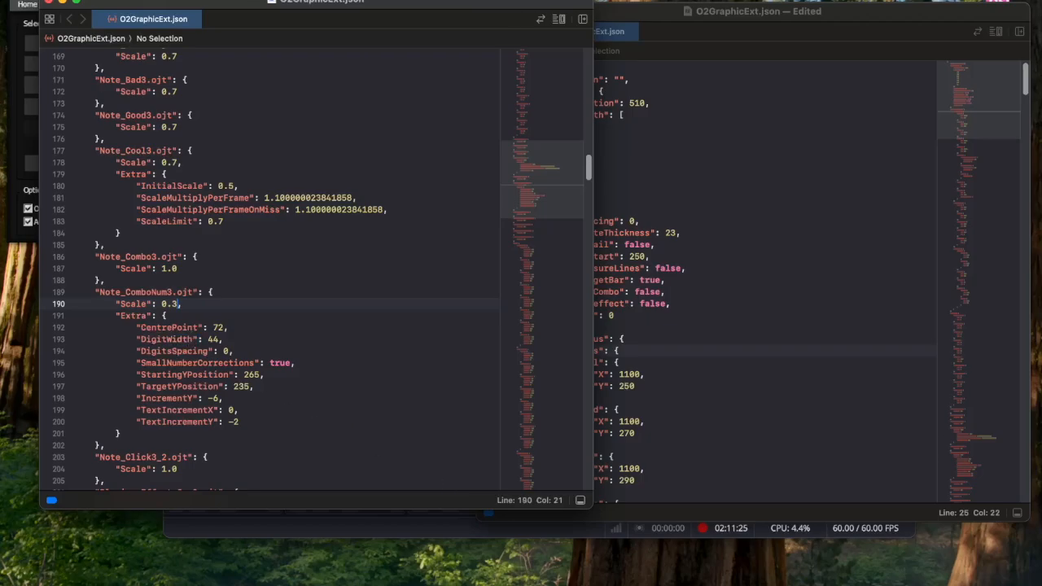
click(958, 583)
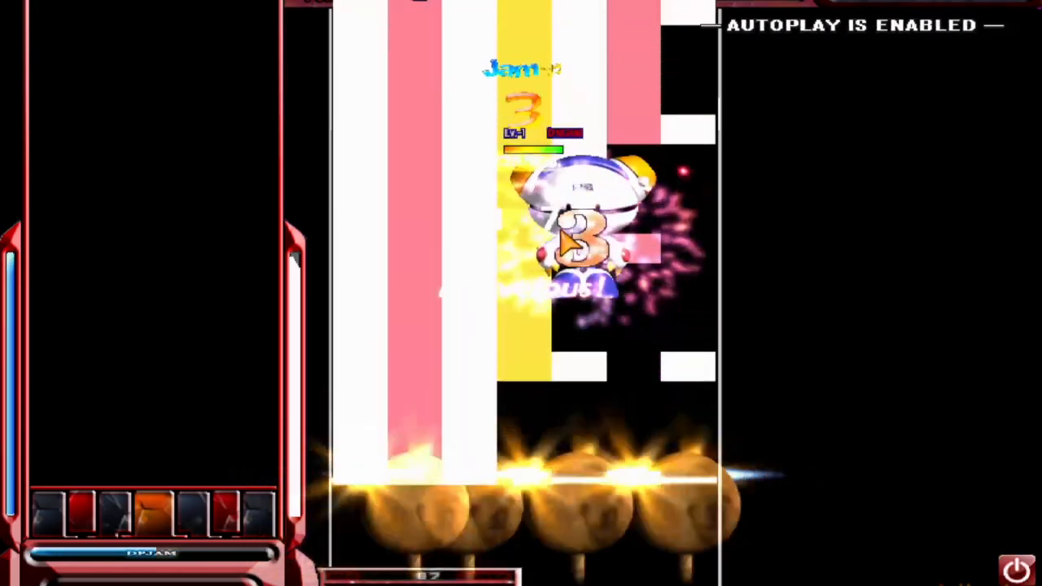
click(1018, 570)
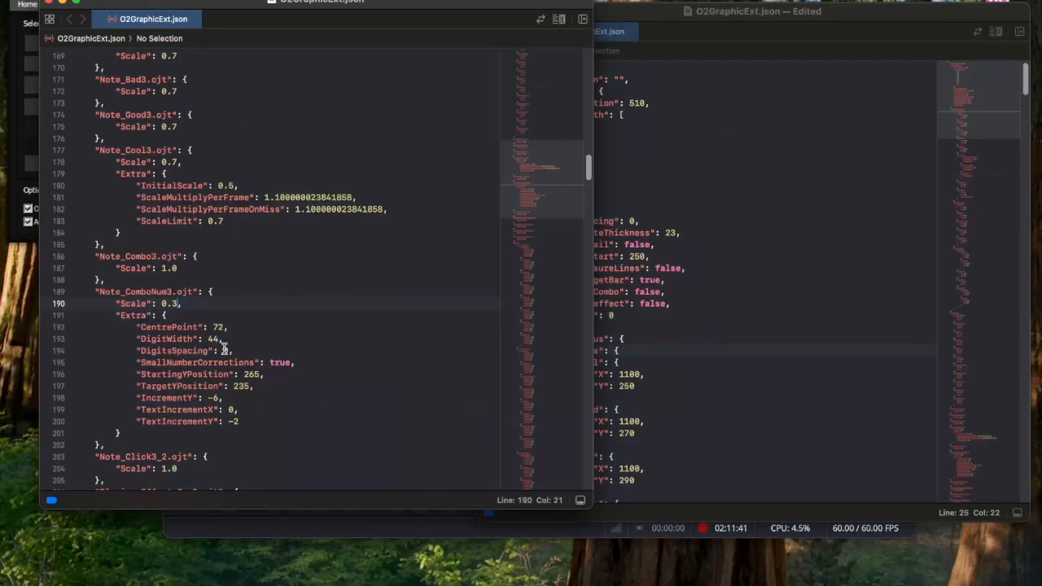
Step: Set the DigitWidth of Note_ComboNum3.ojt to 16, save the file and switch to OTwo.exe to check the digit spacing
scroll(242, 390, down, 2)
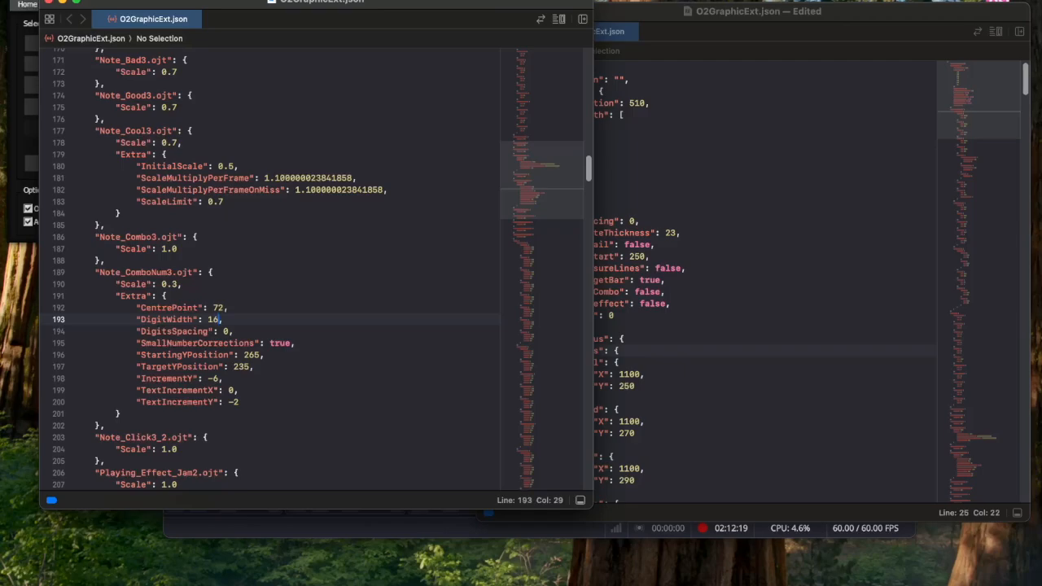
mouse_move(588, 584)
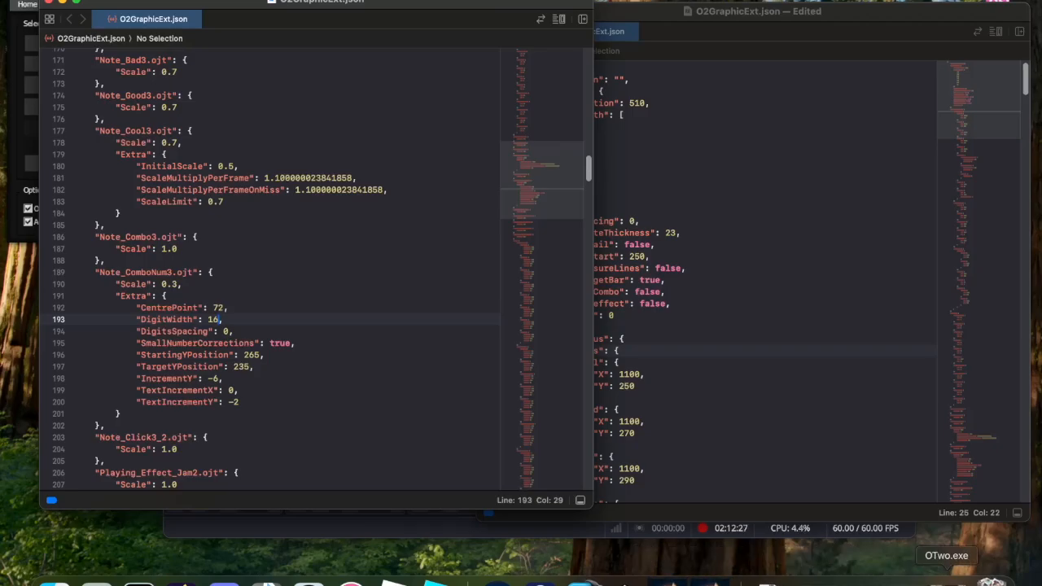
click(946, 580)
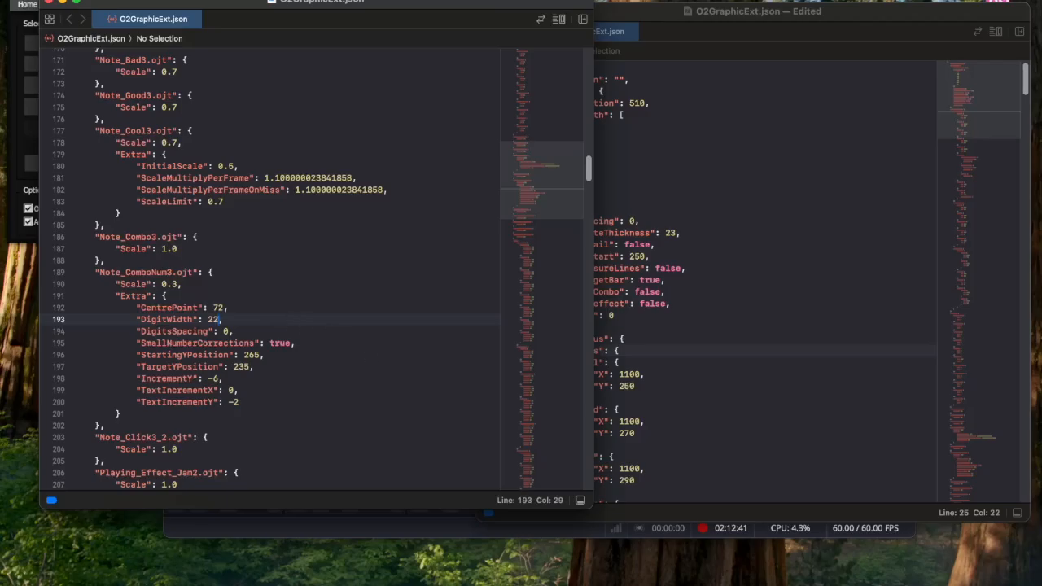
Step: Set Note_ComboNum3.ojt's DigitWidth to 22 and CentrePoint to 83, switching to the game to check how the combo number is centred
click(909, 581)
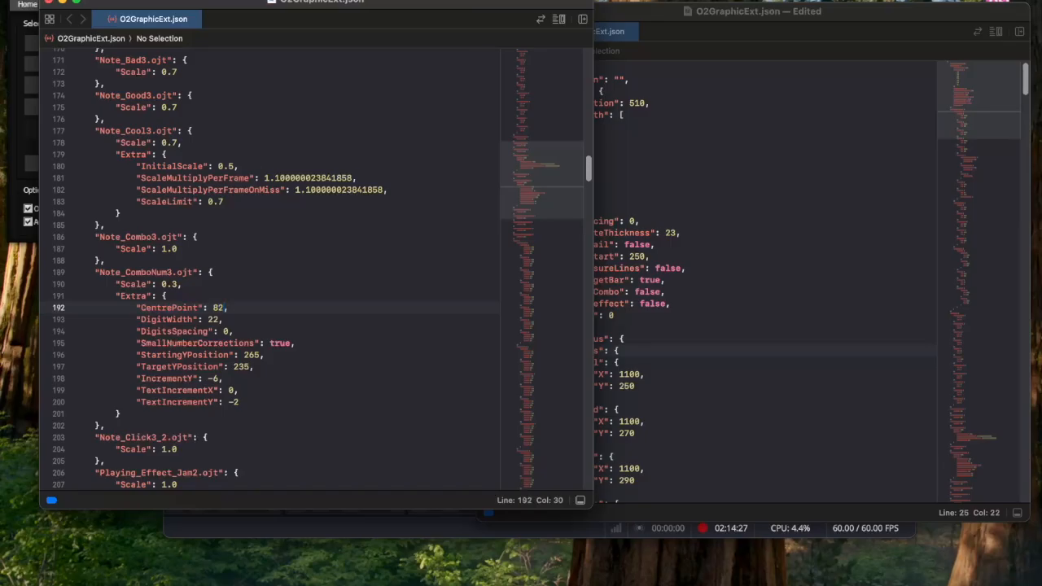
click(949, 578)
click(886, 575)
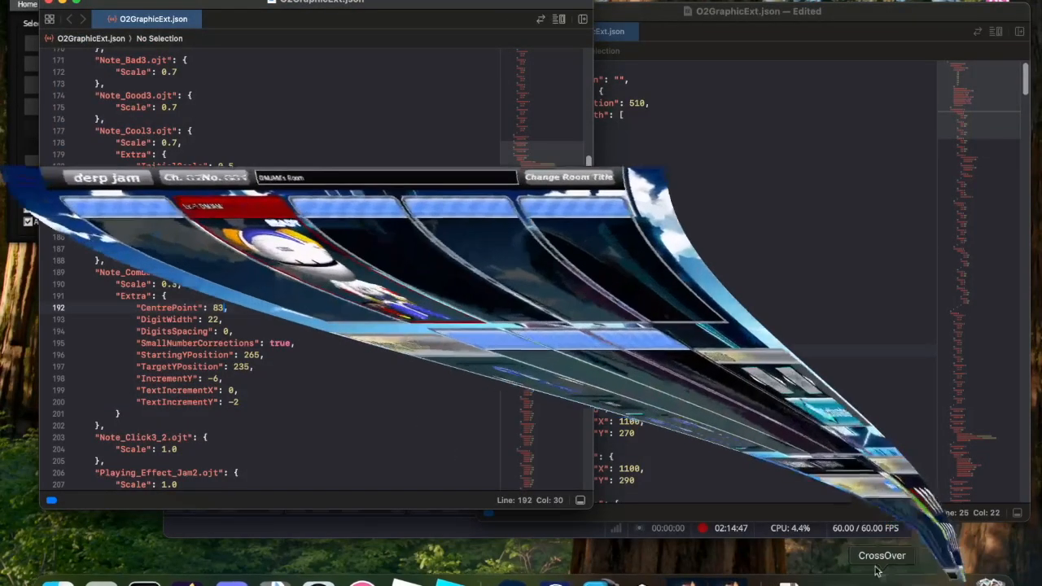
click(930, 583)
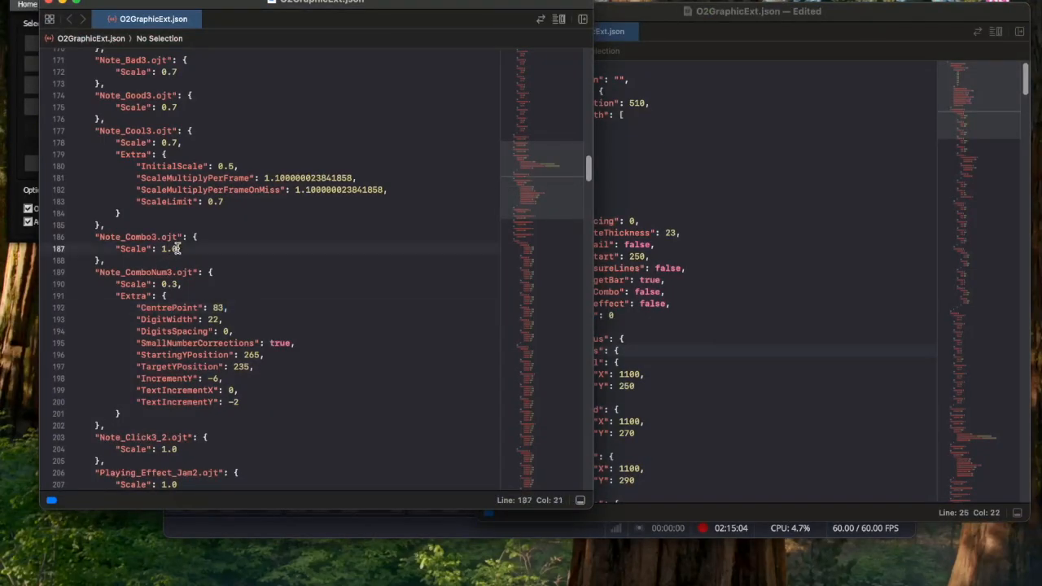
Step: Set the Scale of Note_Combo3.ojt to 0.0 to hide the combo text, and check it in the game
text(0)
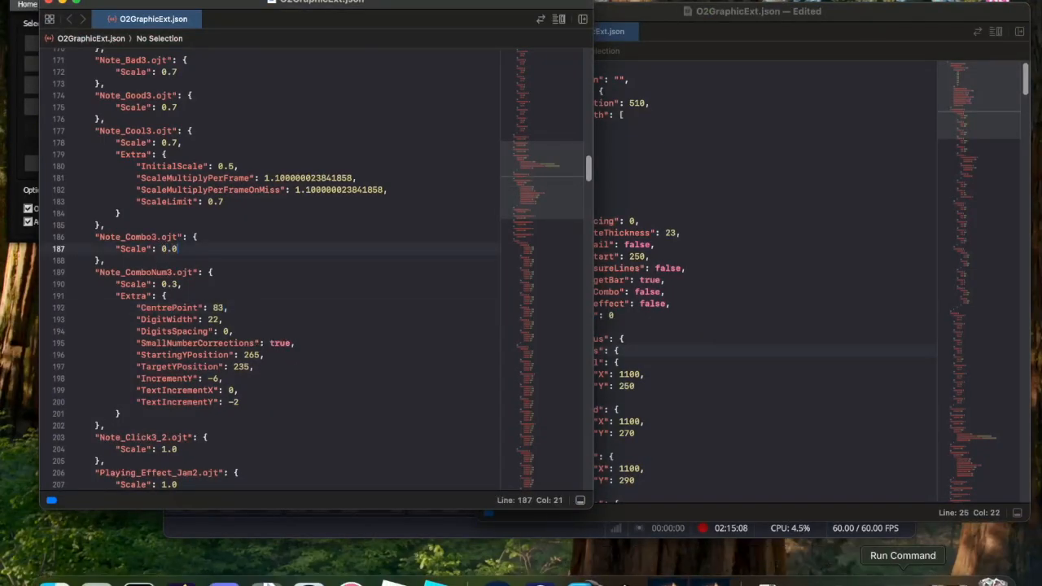
click(904, 581)
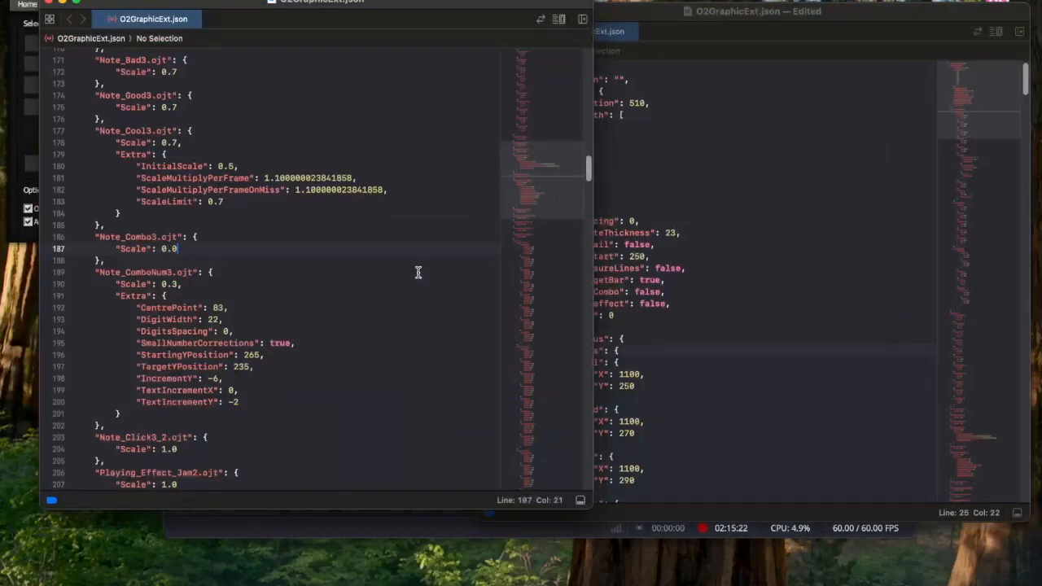
mouse_move(588, 584)
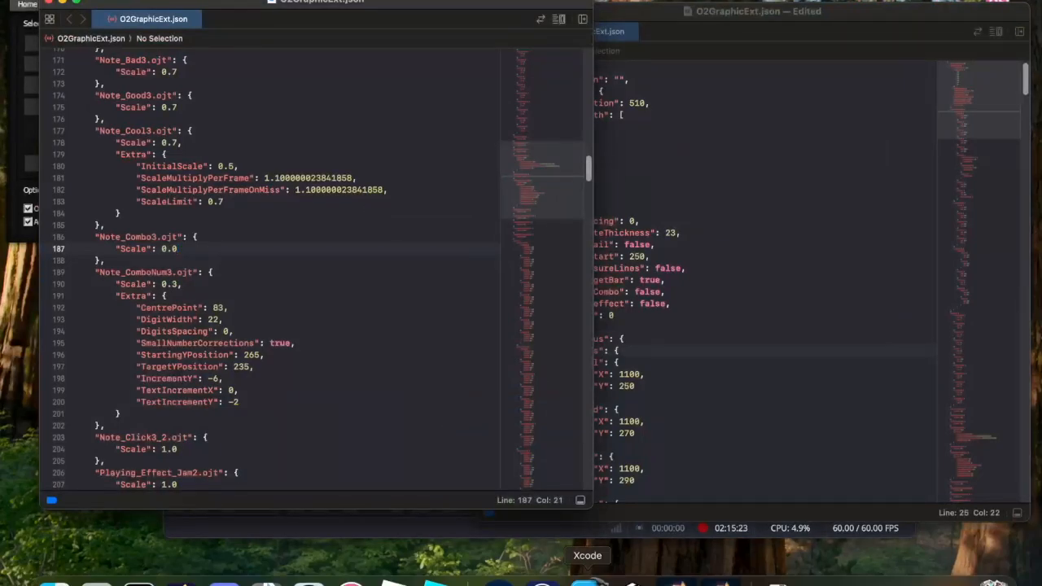
Step: Set the Y value of the Judgements entry under Offsets to -70
scroll(196, 367, down, 5)
scroll(174, 445, up, 12)
scroll(173, 443, up, 15)
scroll(172, 431, down, 10)
scroll(157, 335, down, 2)
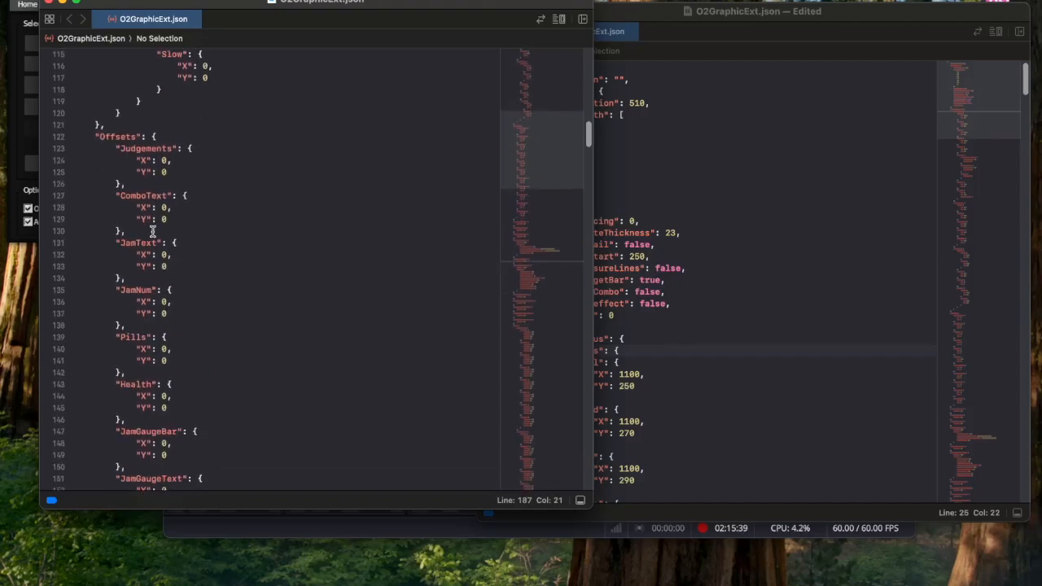
click(166, 160)
click(167, 172)
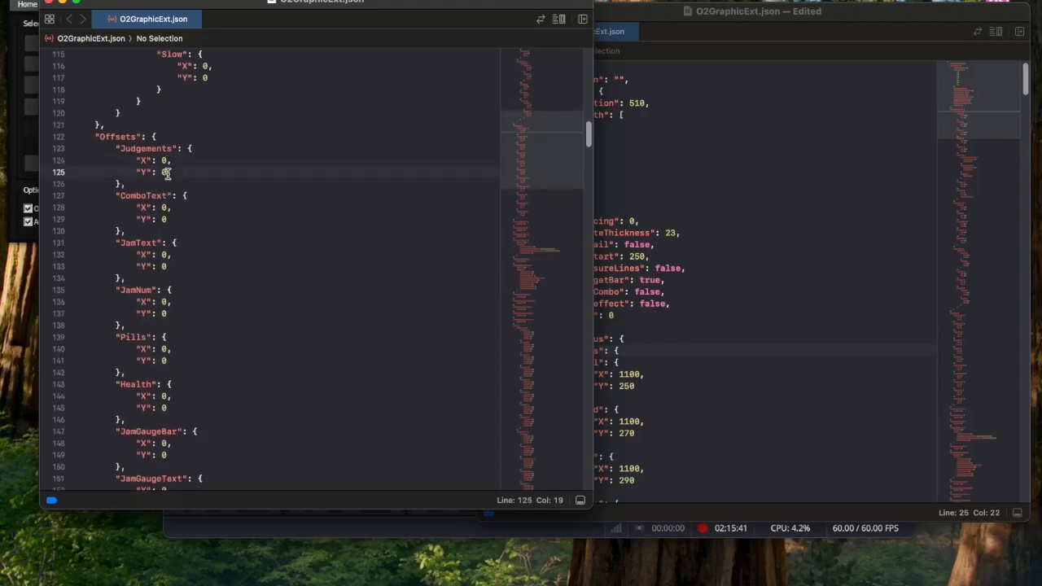
key(BackSpace)
text(-)
key(BackSpace)
key(BackSpace)
text(70)
scroll(162, 317, down, 3)
scroll(244, 342, down, 2)
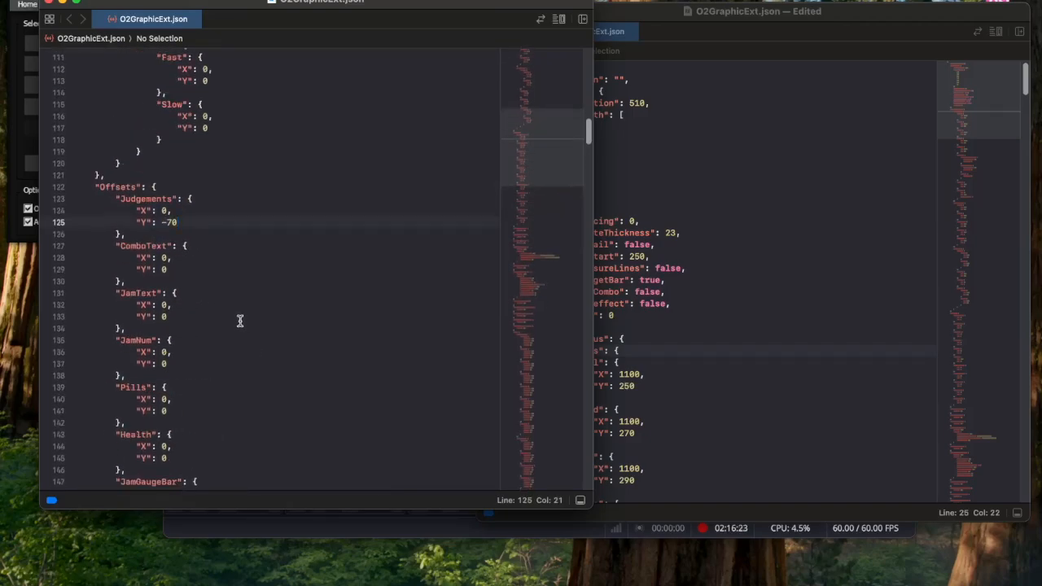
Step: Set the StartingYPosition of Note_ComboNum3.ojt to 195 and its TargetYPosition to 180
scroll(243, 330, down, 20)
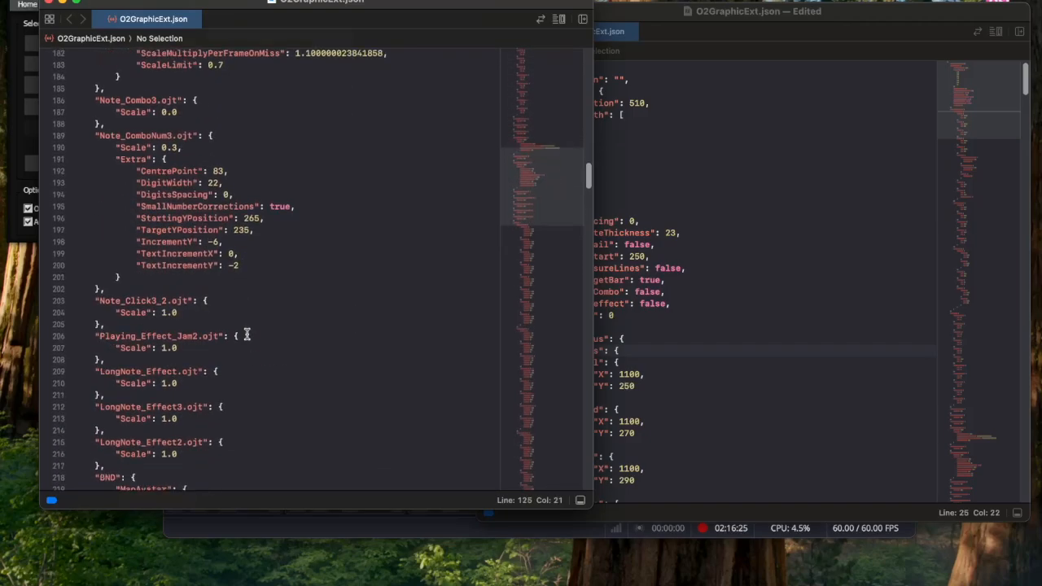
click(257, 218)
key(BackSpace)
key(BackSpace)
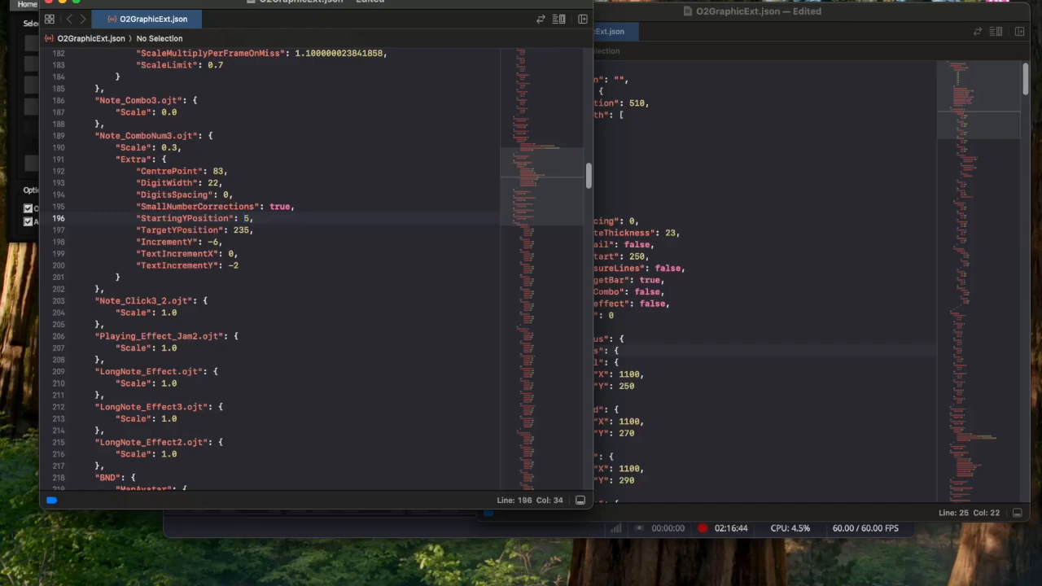
text(19)
click(241, 230)
click(244, 229)
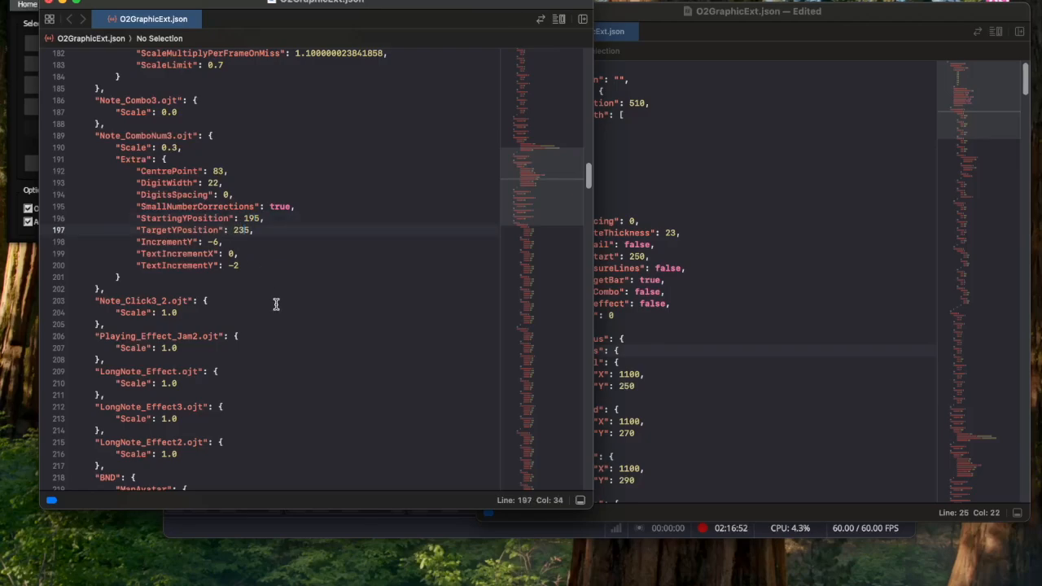
key(BackSpace)
key(BackSpace)
text(80)
Step: Set the IncrementY of Note_ComboNum3.ojt to -3 and switch to the game to check the combo animation
click(220, 242)
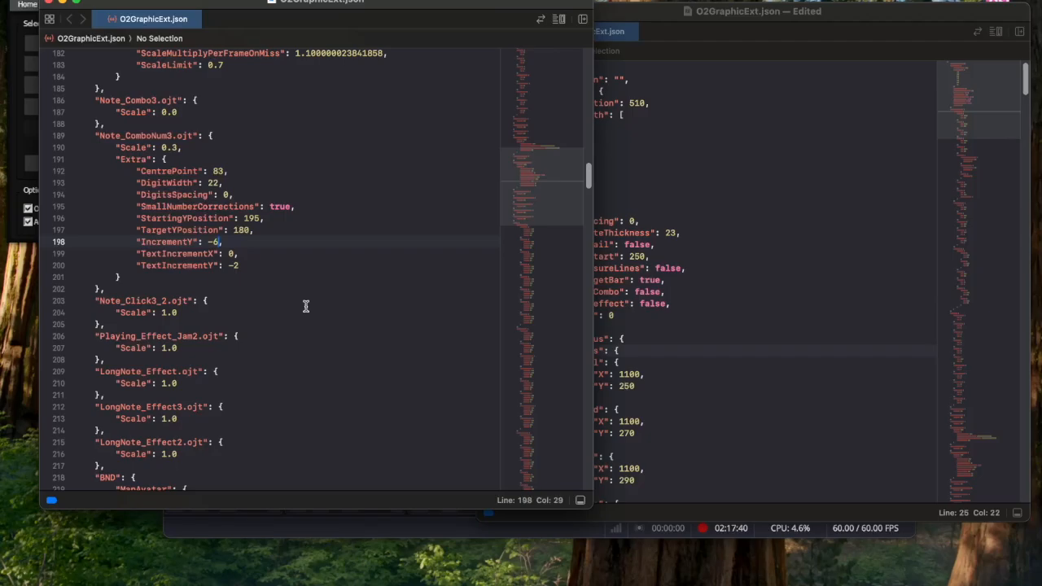
key(BackSpace)
text(3)
click(949, 581)
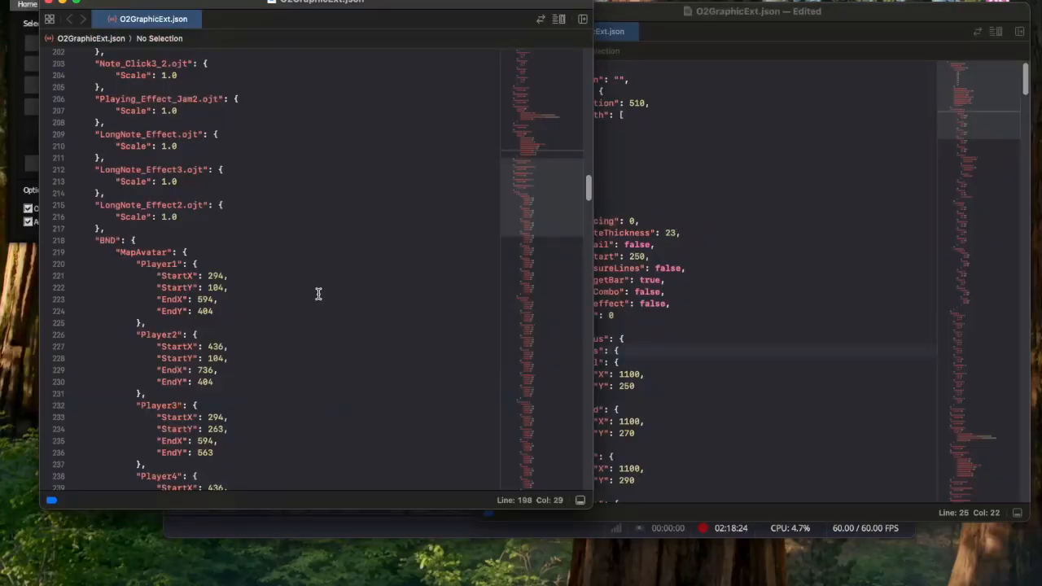
Step: In the MapAvatar section, set Player1's StartX to 494 and EndX to 794, save the file and check the avatar in the game
scroll(318, 293, down, 3)
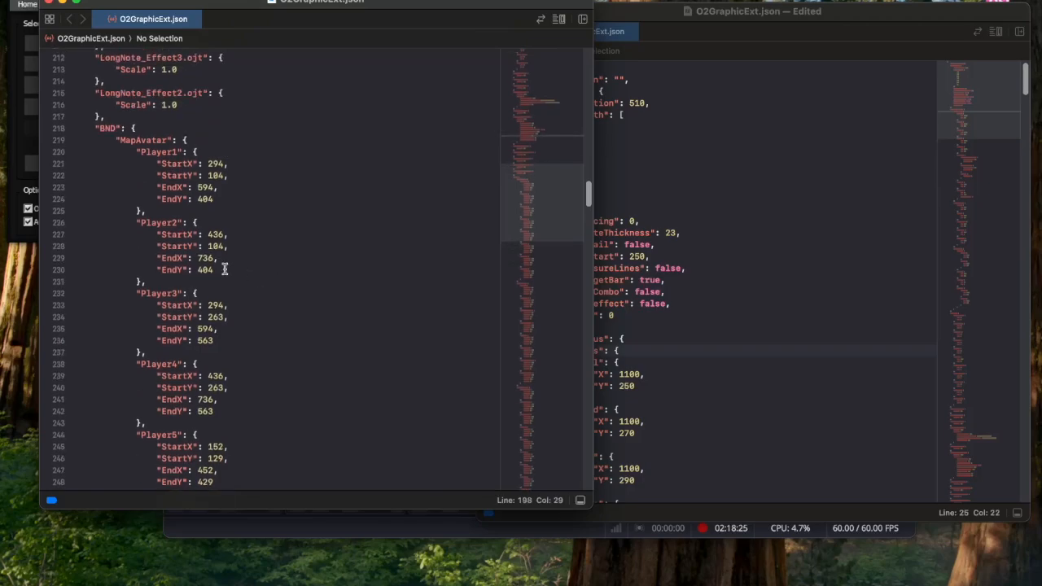
drag(135, 153, 264, 380)
click(264, 380)
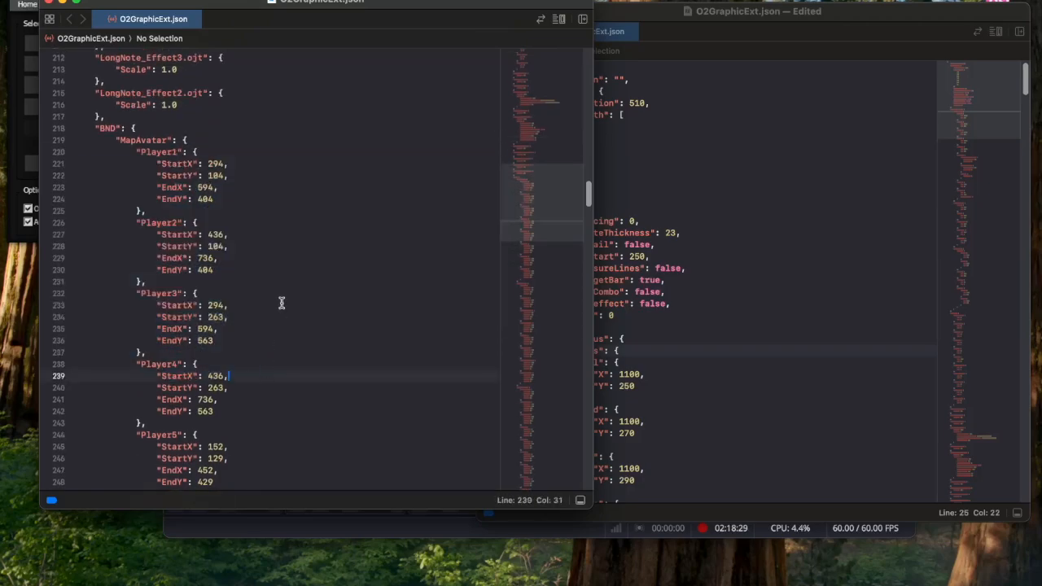
scroll(281, 303, down, 2)
scroll(275, 298, up, 3)
click(226, 199)
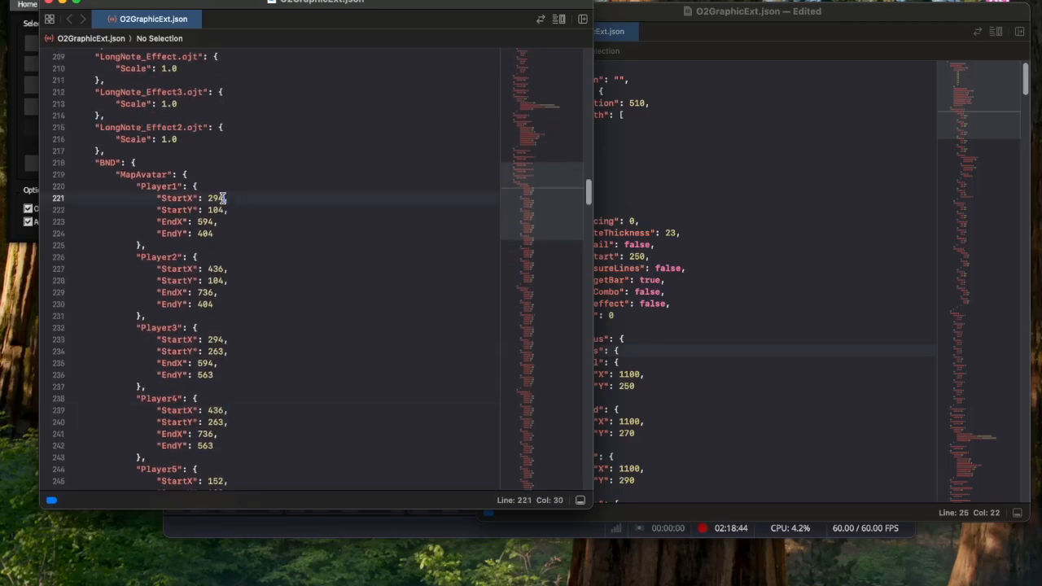
click(213, 198)
key(BackSpace)
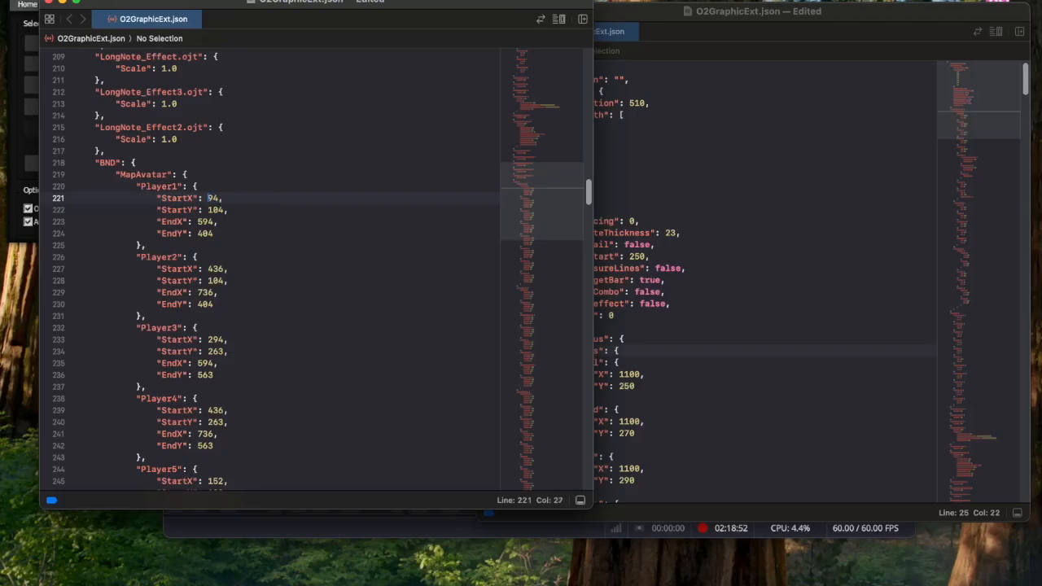
key(Down)
key(Down)
key(super+s)
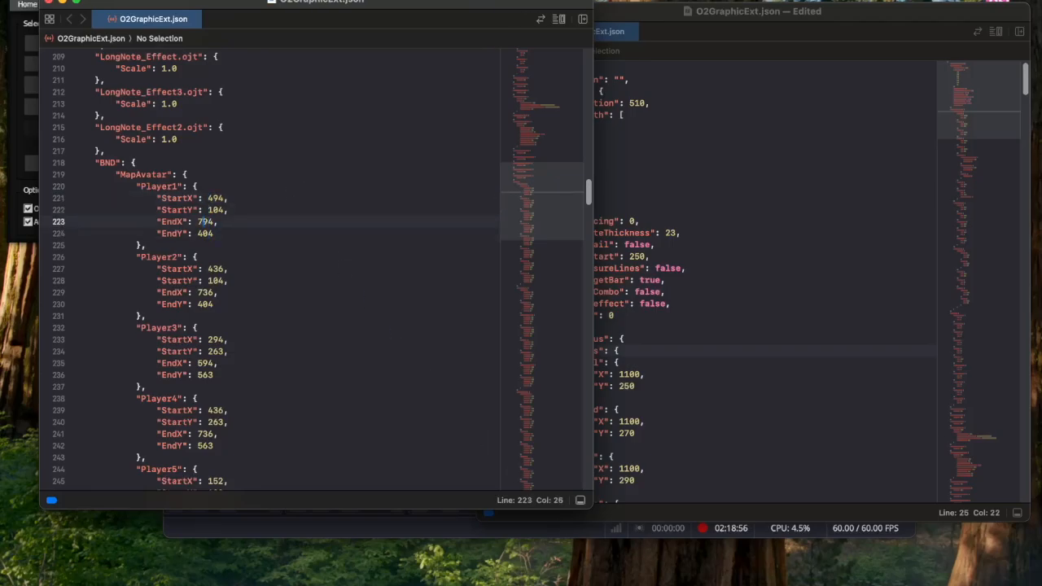
mouse_move(866, 583)
click(949, 582)
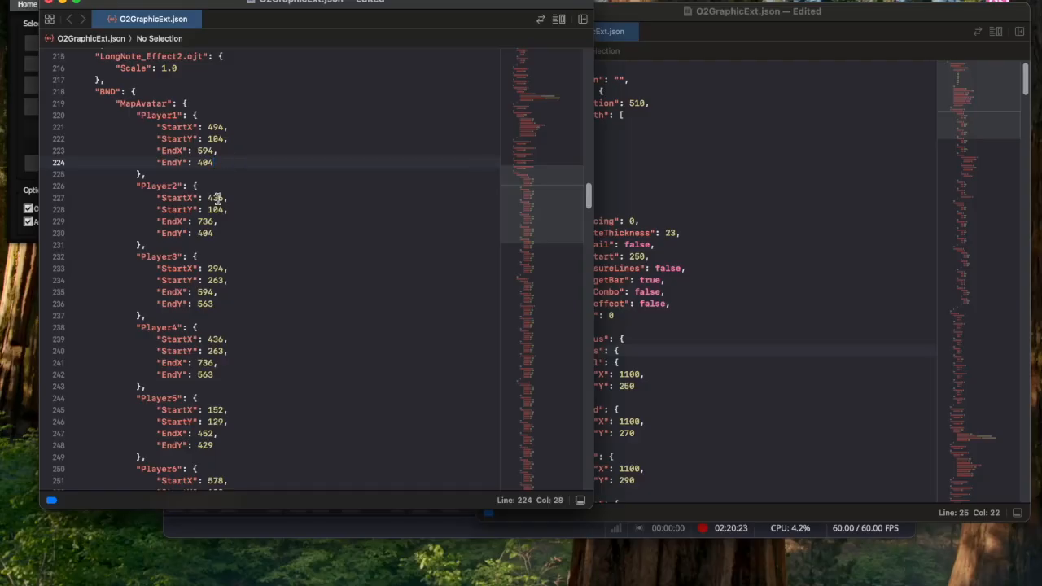
Step: Set Player2's StartX to 494, and set the EndX of both Player1 and Player2 to 794
click(214, 198)
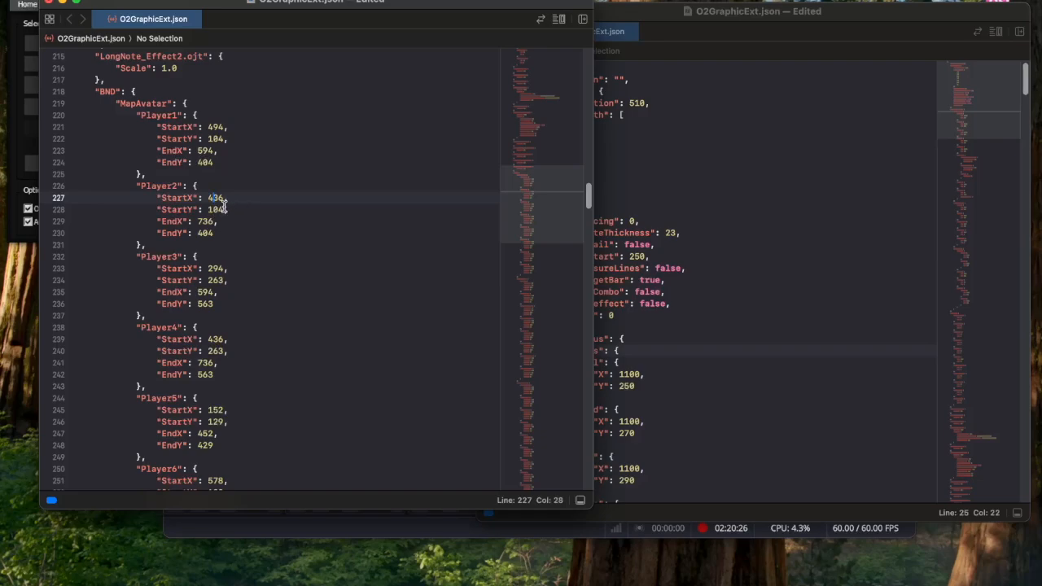
drag(220, 198, 224, 198)
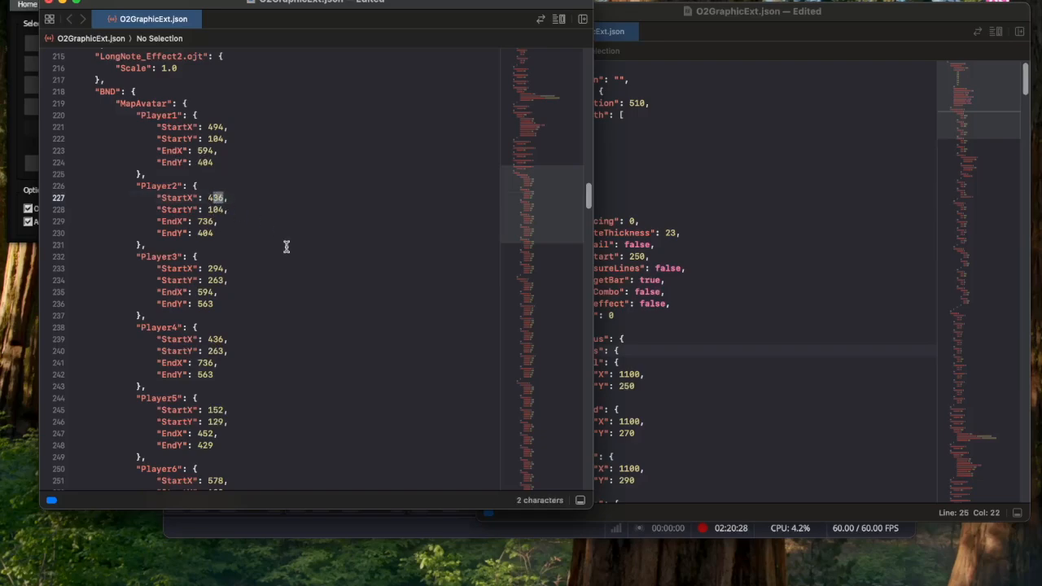
text(94)
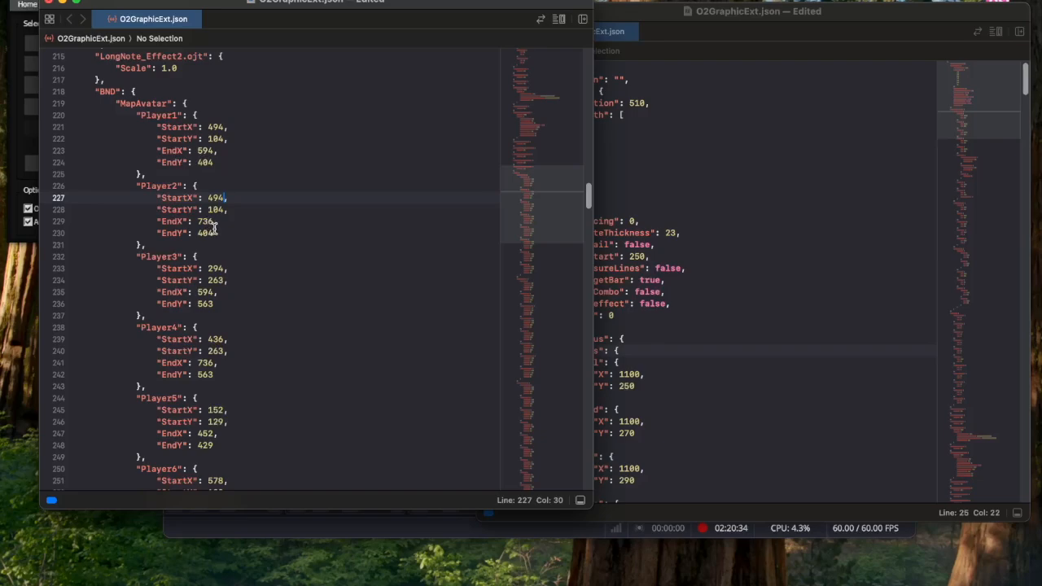
drag(198, 151, 204, 151)
text(7)
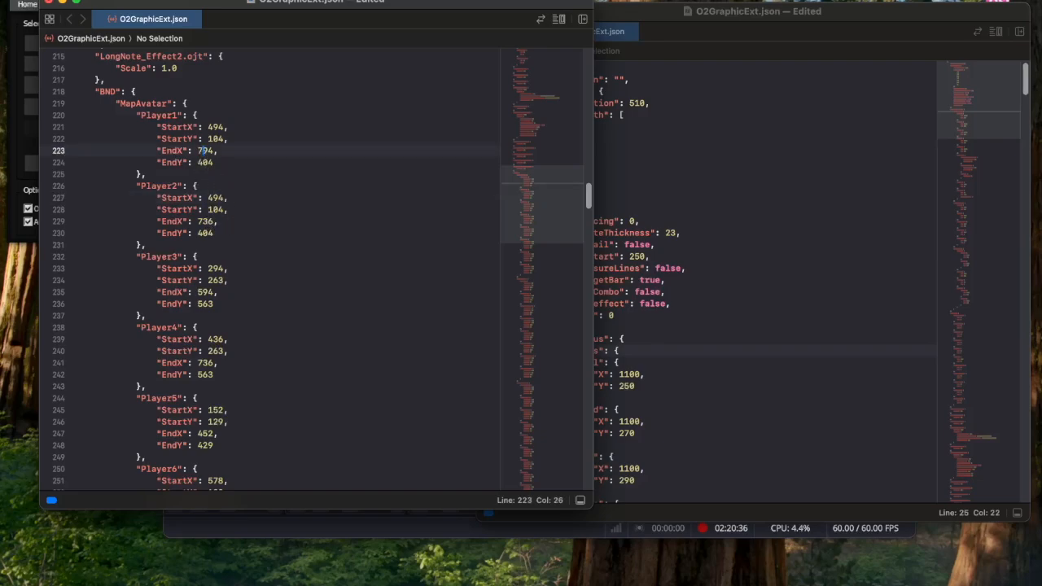
drag(203, 222, 214, 221)
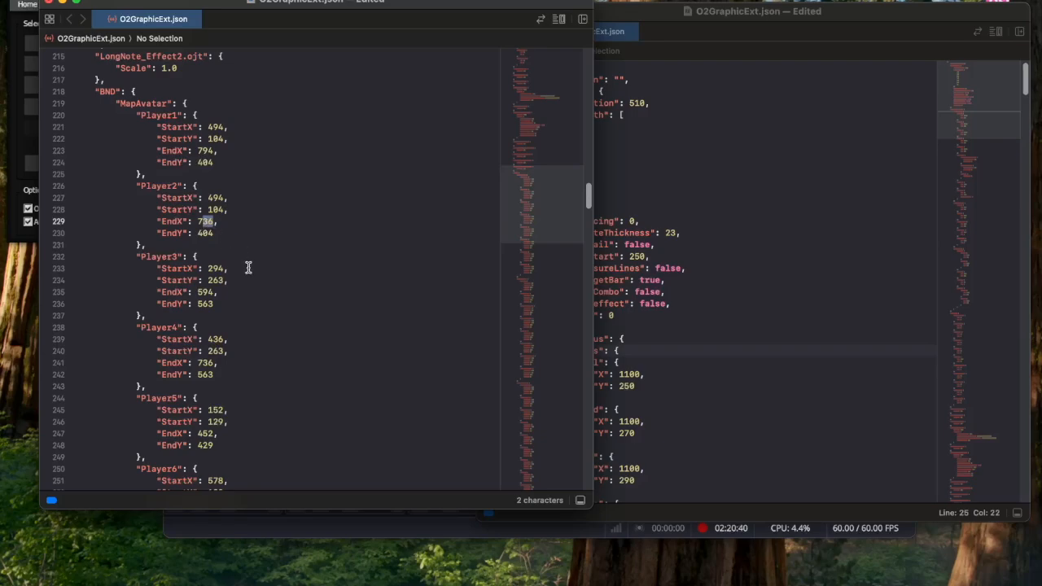
text(94)
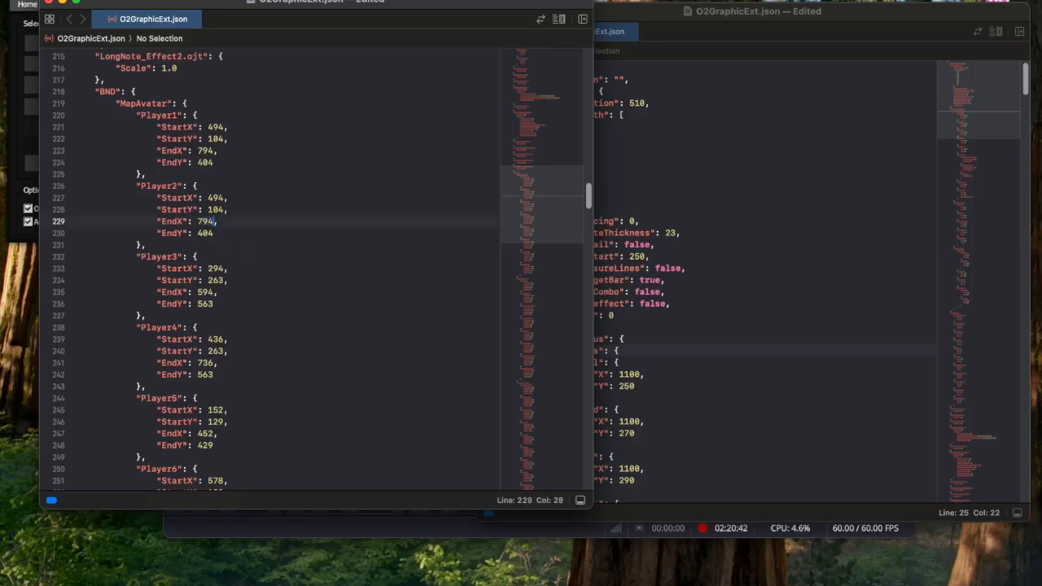
Step: Set Player2's StartY to 204 and EndY to 504 in MapAvatar, and save the file
click(221, 211)
click(209, 210)
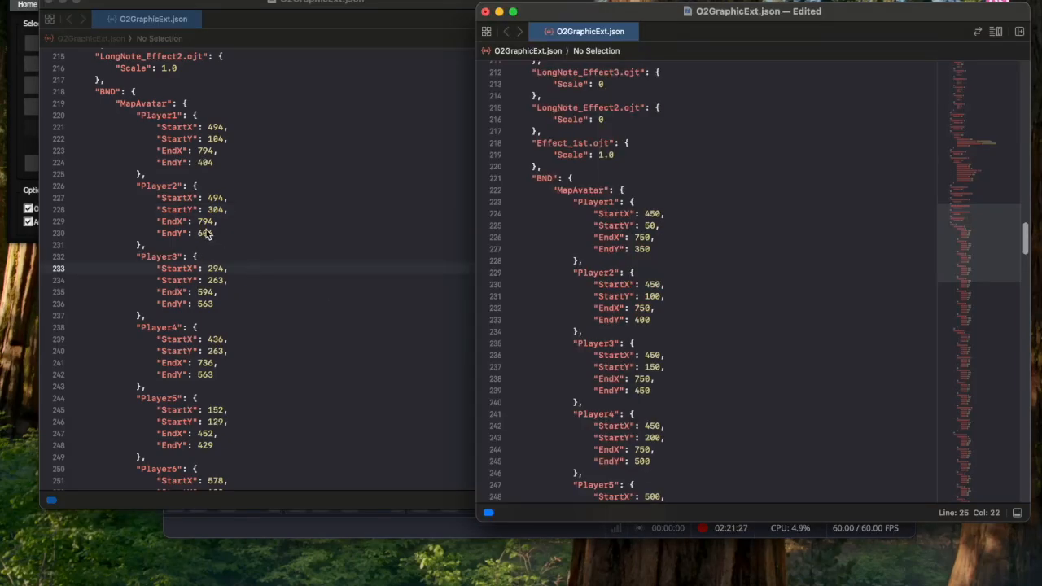
click(207, 234)
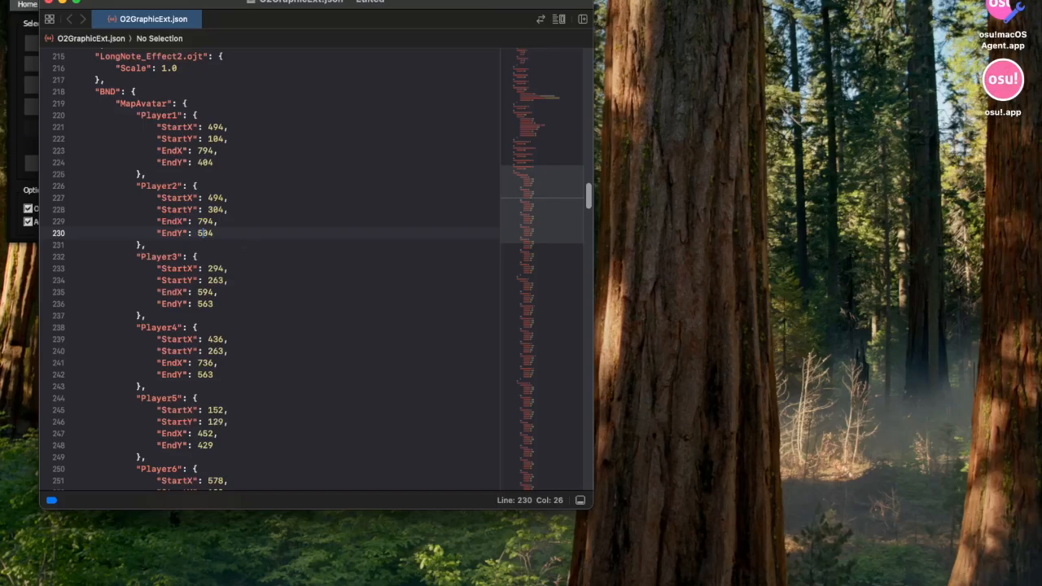
key(Up)
key(Up)
key(Right)
key(super+s)
Step: Set Player3's StartX to 494 and EndX to 794 in MapAvatar, and save the file
key(Down)
key(Down)
key(Down)
key(Down)
key(Down)
scroll(214, 279, down, 1)
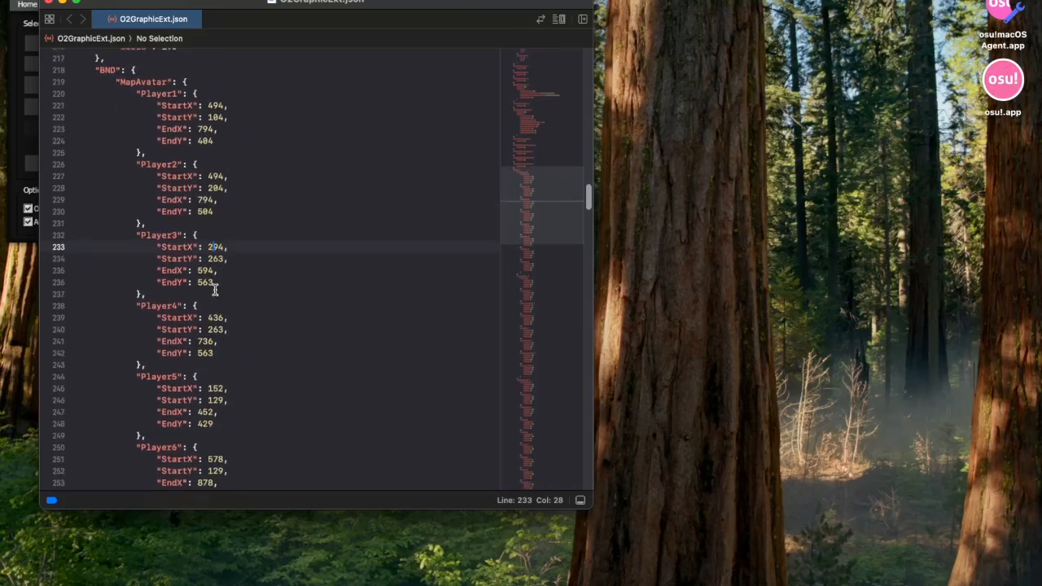
key(BackSpace)
text(4)
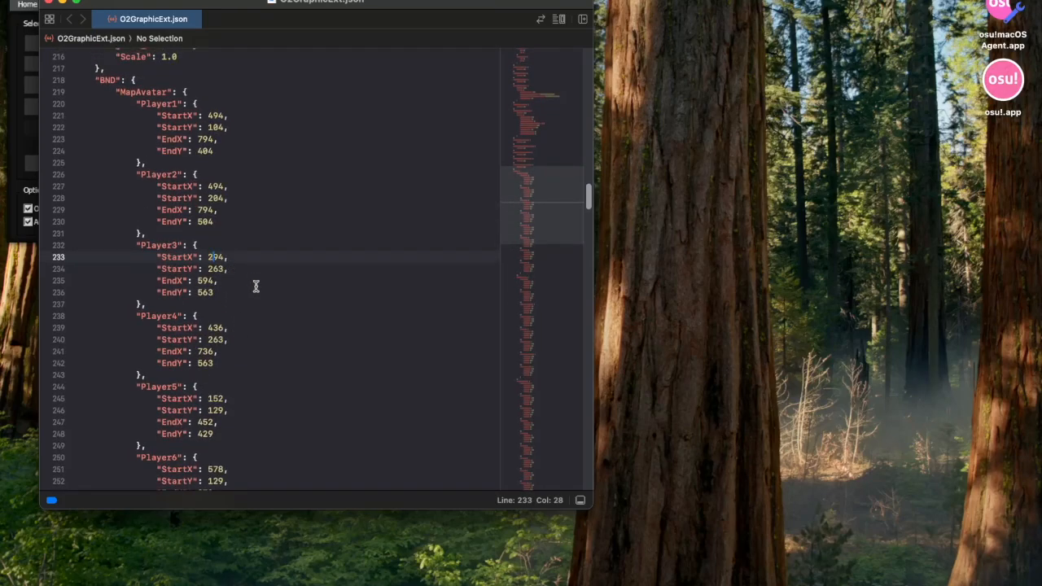
key(Down)
key(Down)
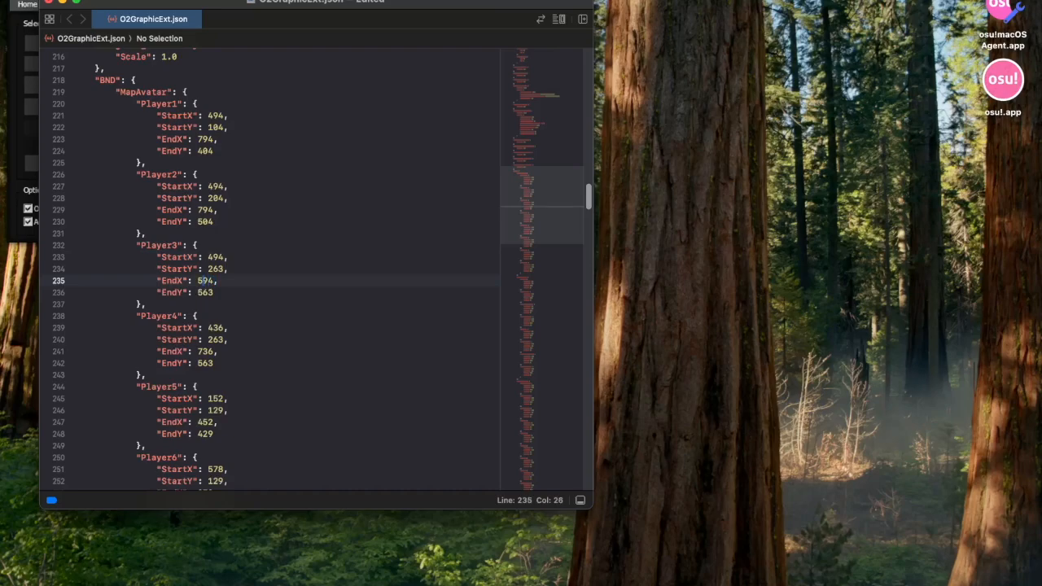
key(super+s)
Step: Set StartY 304 and EndY 604 for Player3 and Player6, Player4 to 32, 104, 332, 404 and Player5 to 32, 204, 332, 504
key(Right)
key(Right)
key(Up)
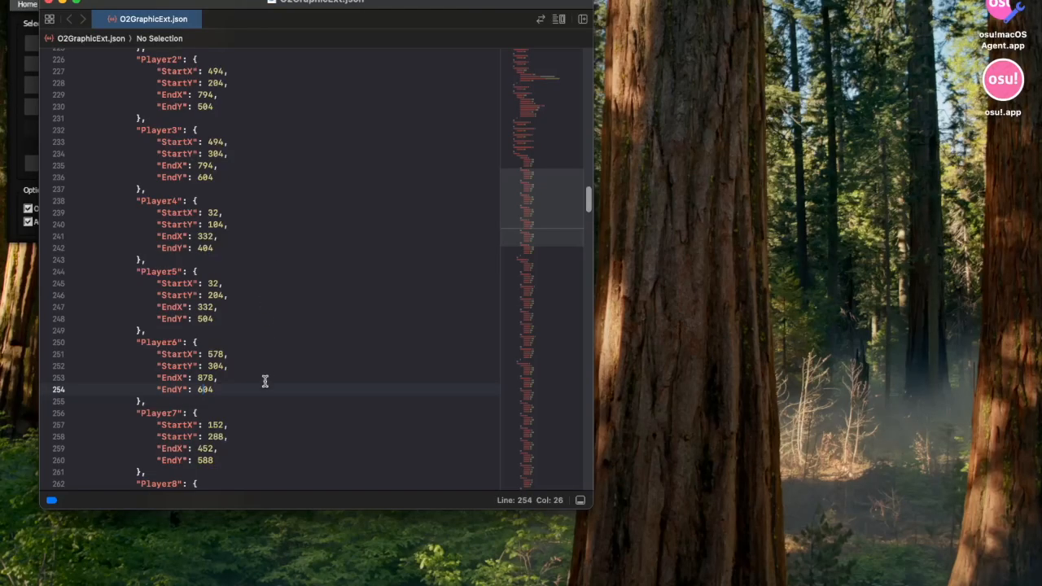
Step: Review the Player7 and Player8 positions and the AvatarInfo entries that follow the MapAvatar section
scroll(304, 333, down, 5)
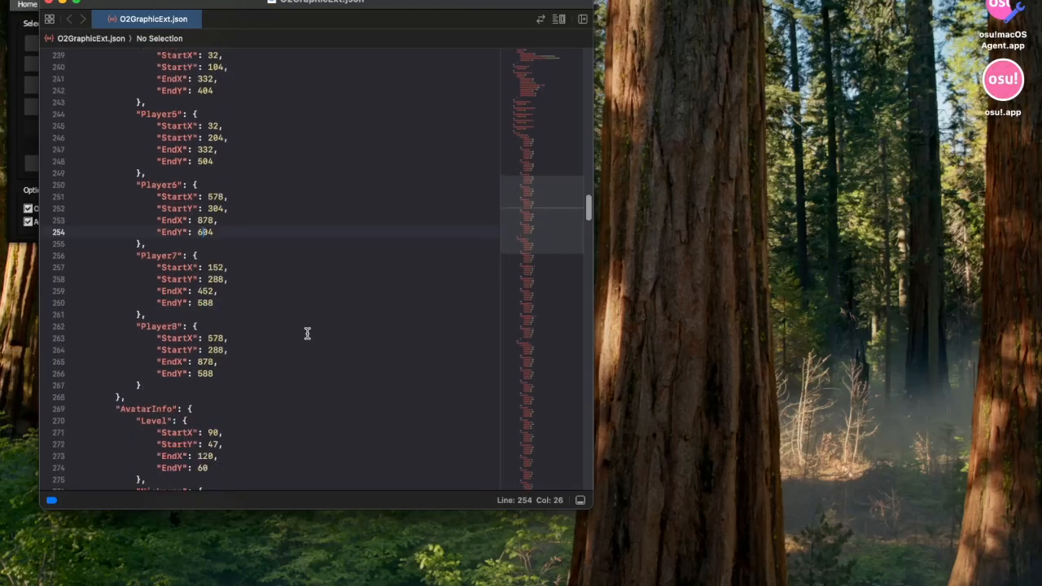
scroll(315, 331, up, 3)
drag(222, 375, 116, 262)
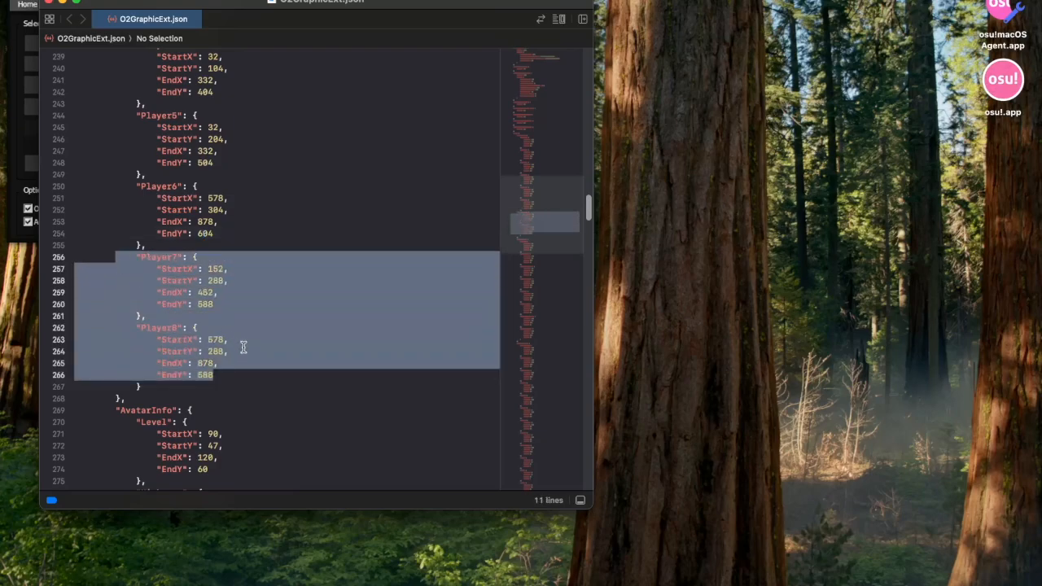
click(244, 350)
scroll(263, 356, down, 10)
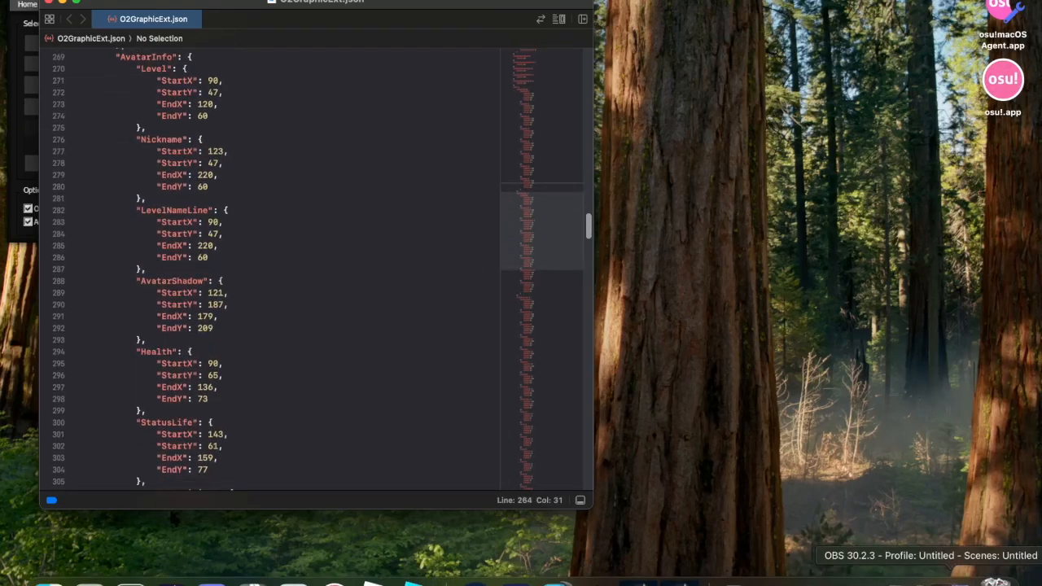
Step: Run the game to check the current skin settings, and go to the Offsets section of O2GraphicExt.json
click(871, 578)
click(984, 561)
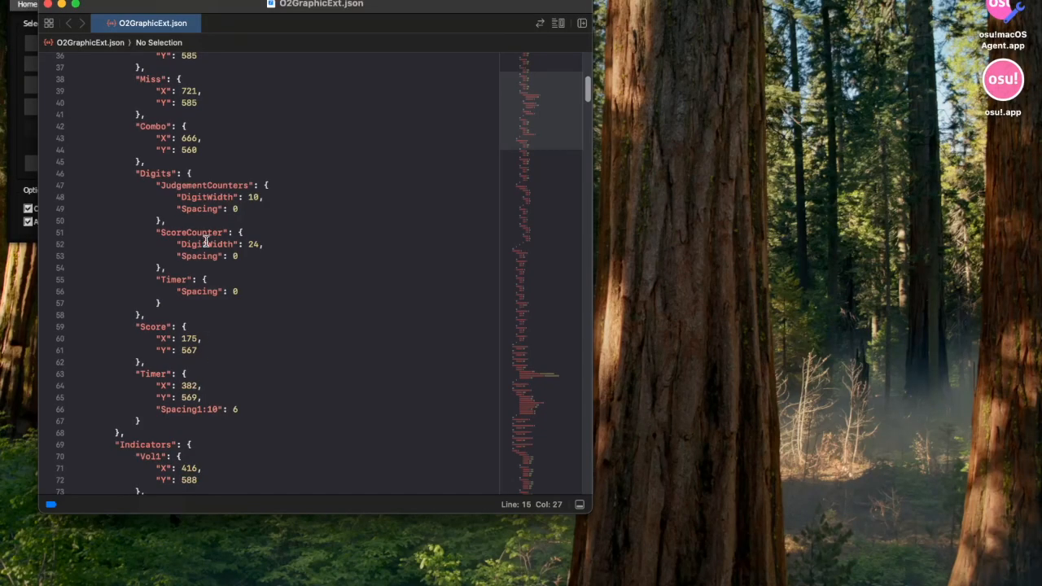
scroll(268, 337, down, 4)
scroll(260, 328, up, 8)
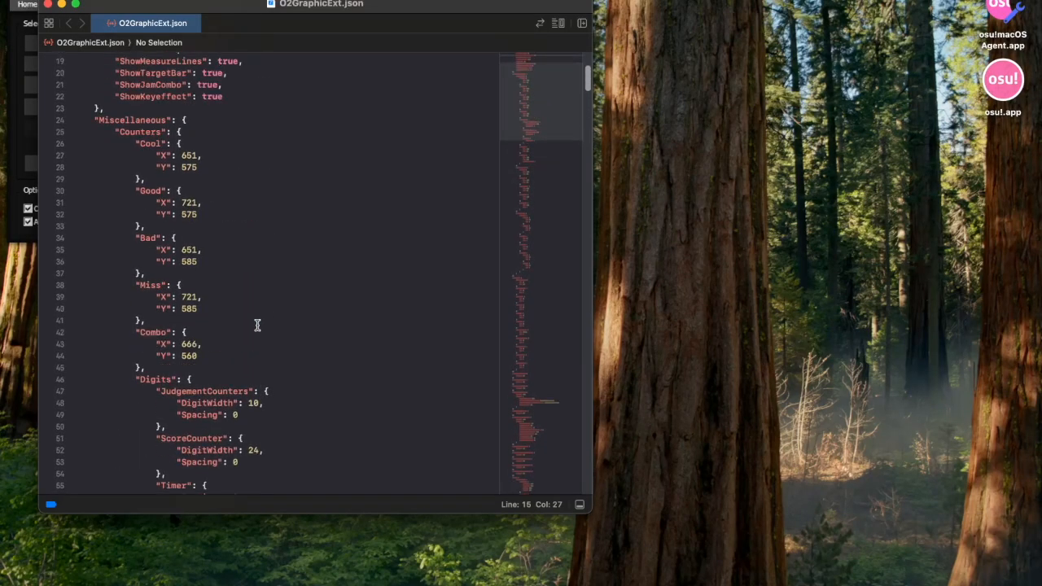
scroll(260, 324, down, 20)
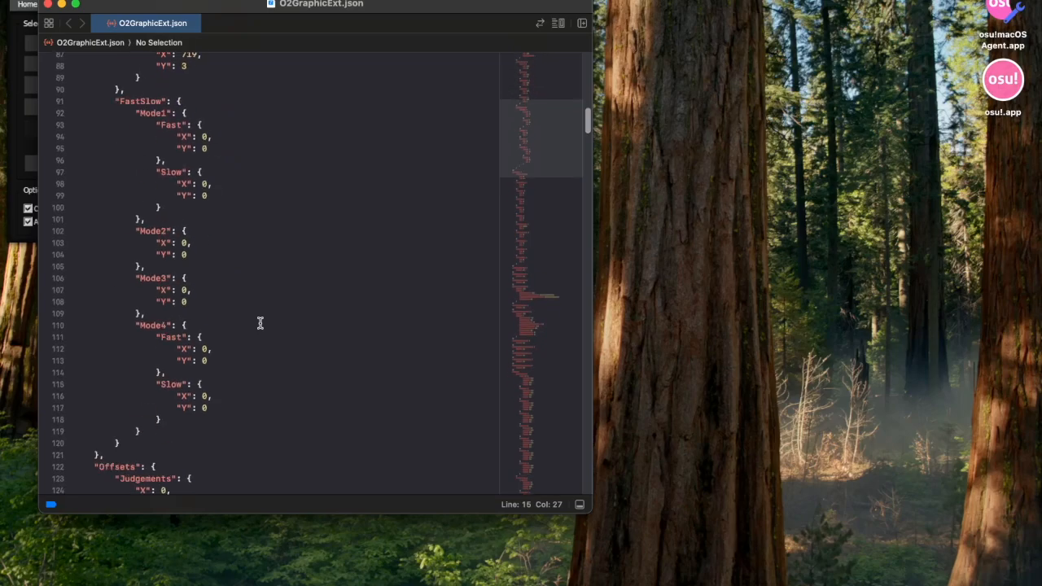
scroll(170, 269, down, 1)
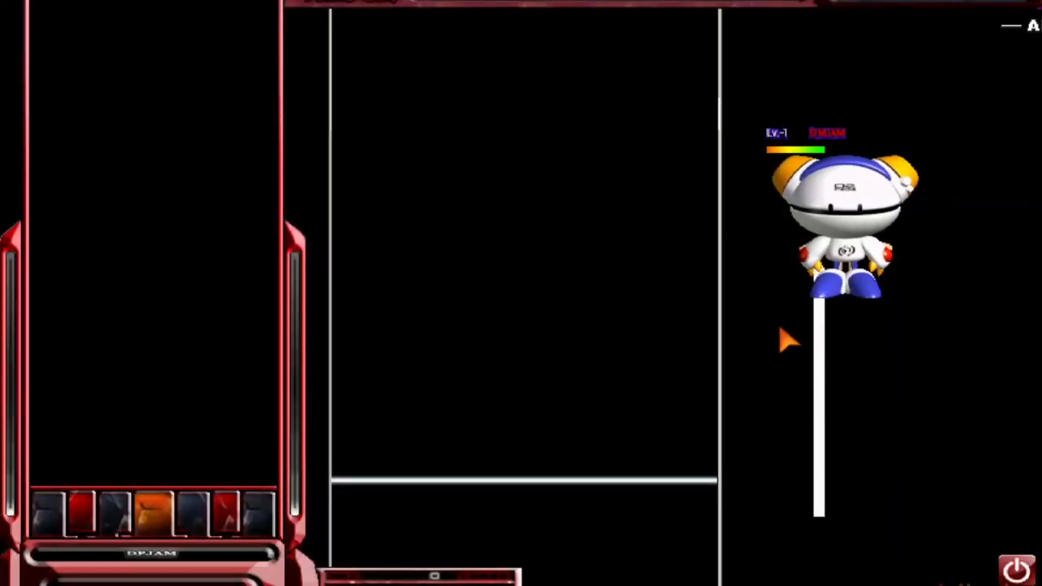
Step: Tune the Health offset's X through 300 and 330 to 335, saving the file and testing the values in the game
click(1017, 573)
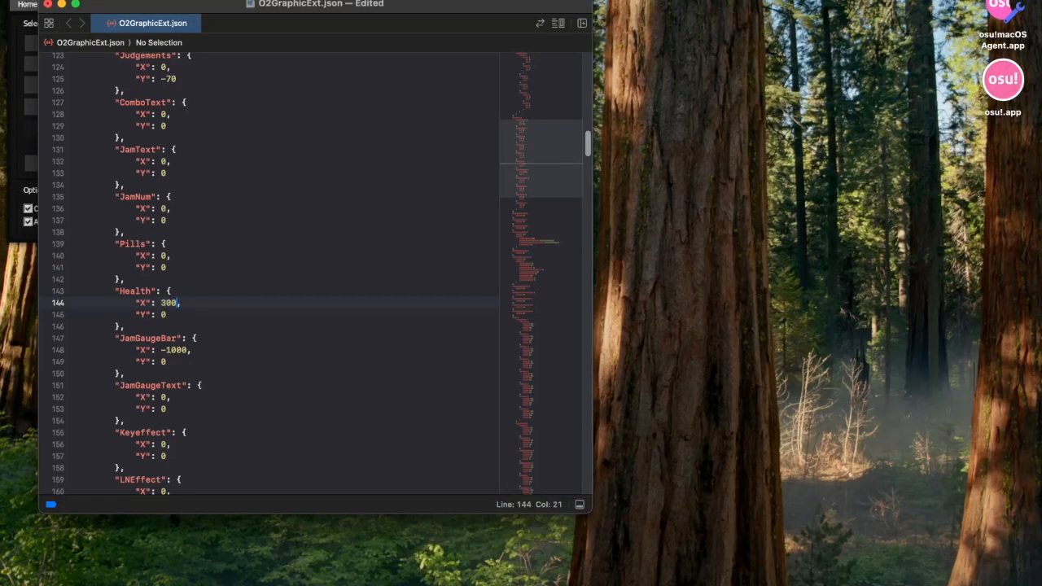
click(922, 582)
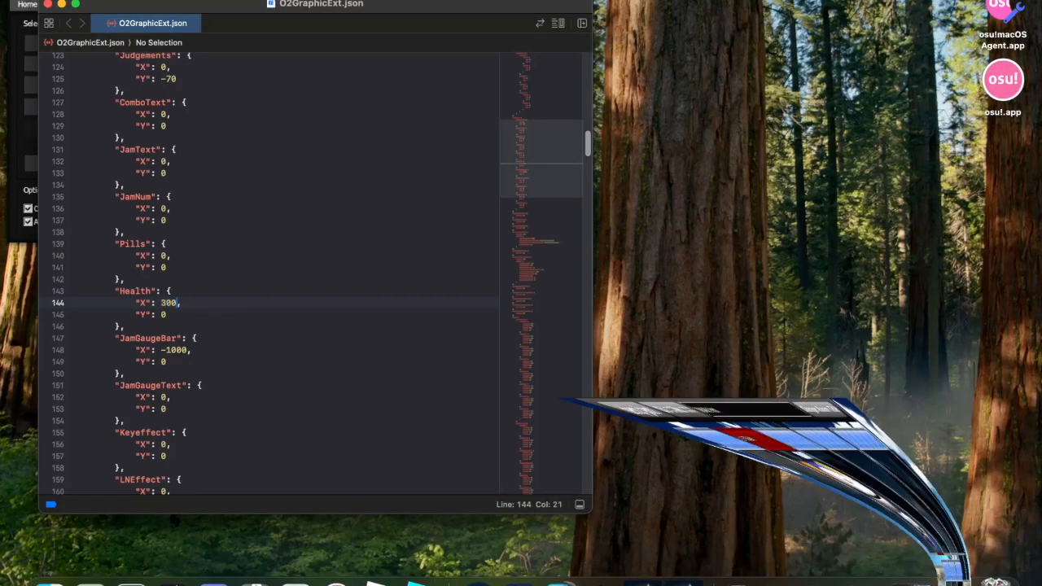
click(920, 579)
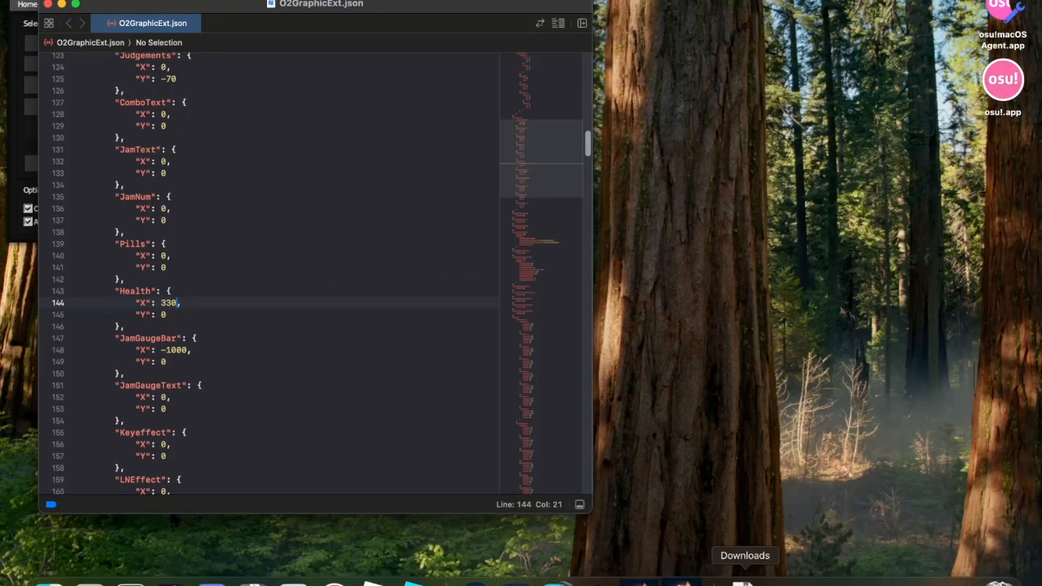
click(924, 580)
click(1006, 579)
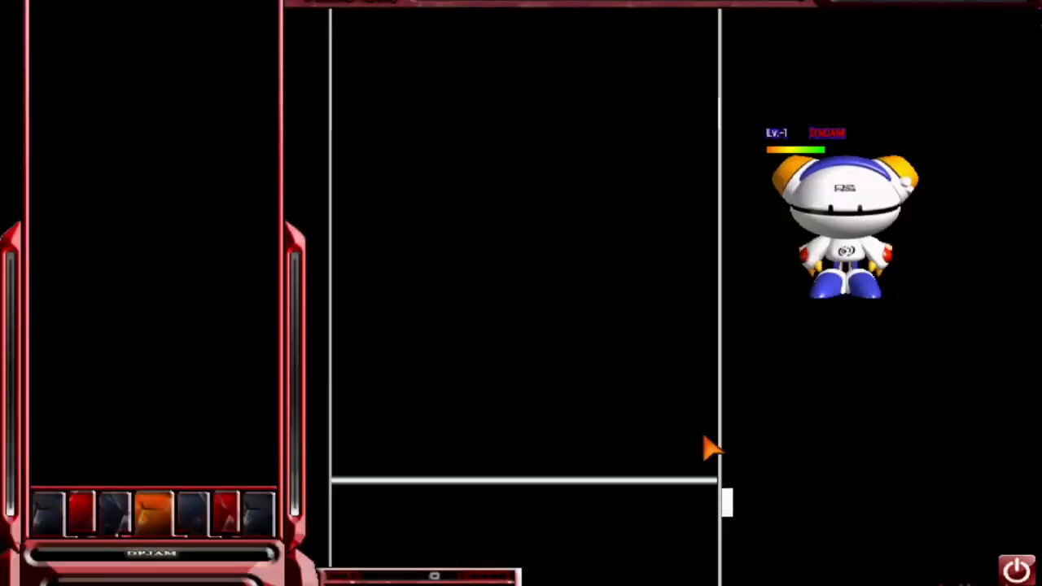
click(1016, 574)
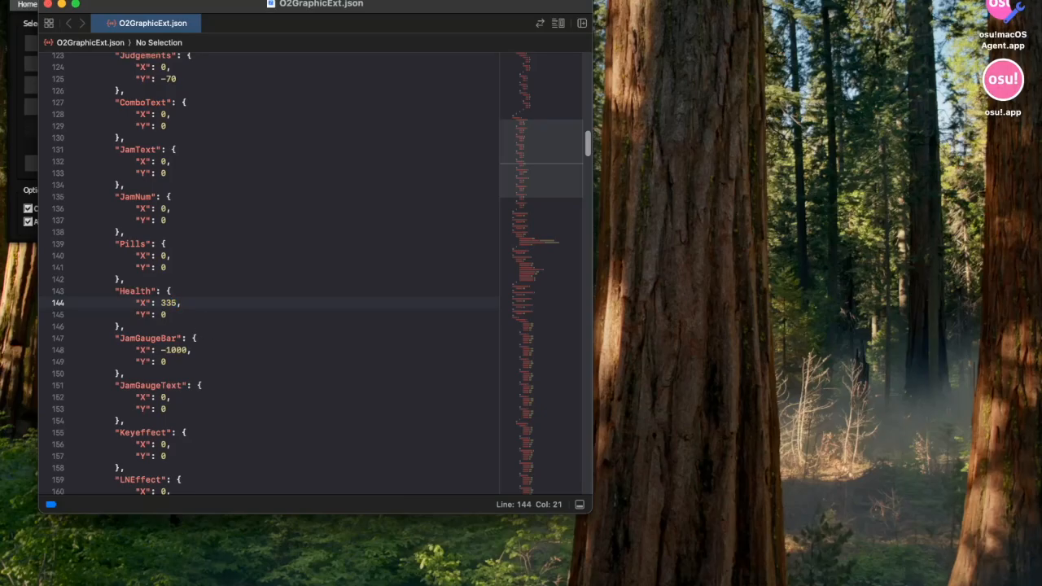
click(943, 580)
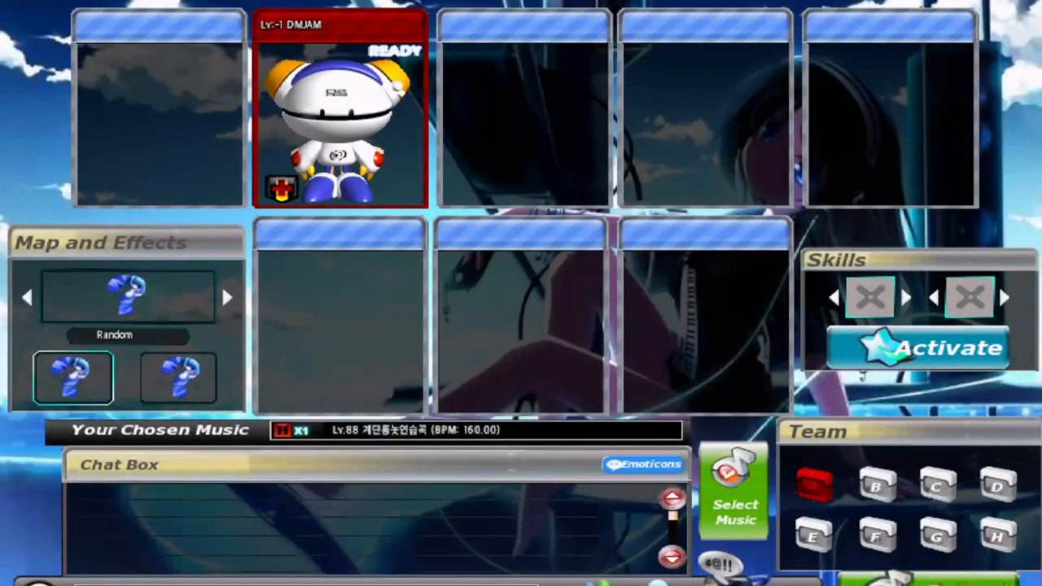
click(924, 581)
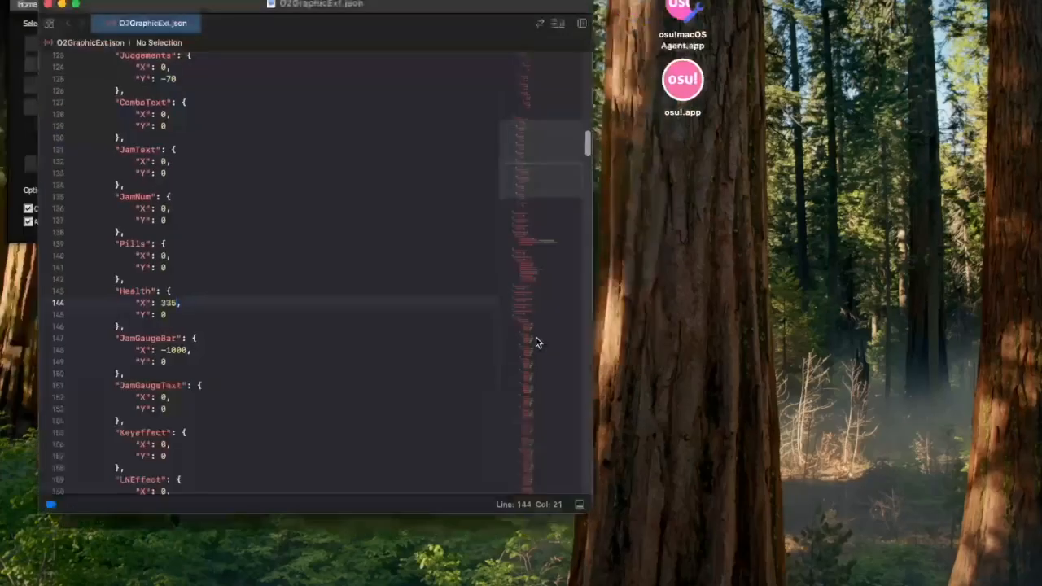
Step: Set HitPosition to 540 in the Noteplain section, save the file and run the game to test it
scroll(535, 342, up, 10)
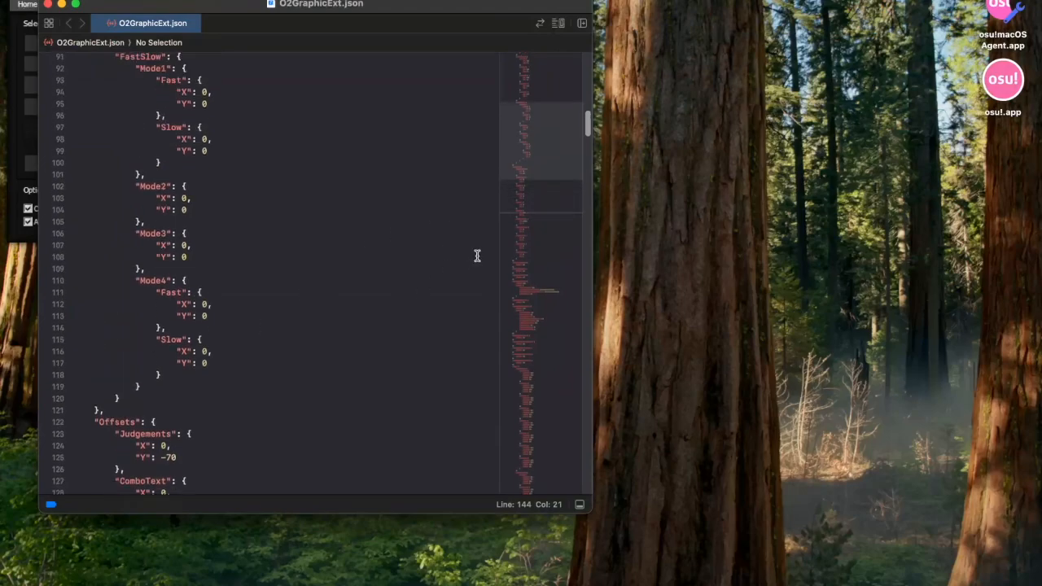
drag(588, 124, 585, 55)
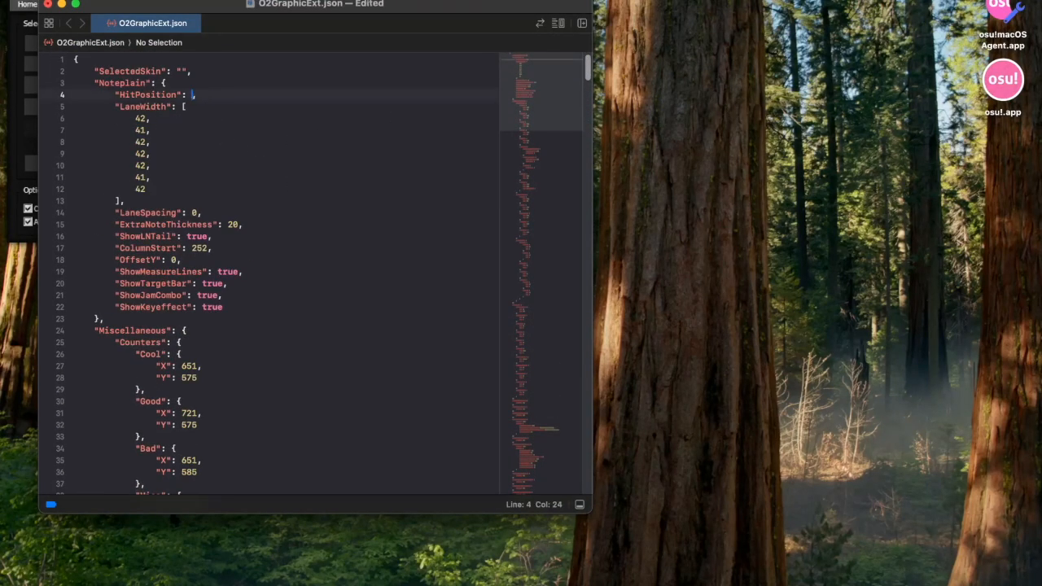
click(950, 580)
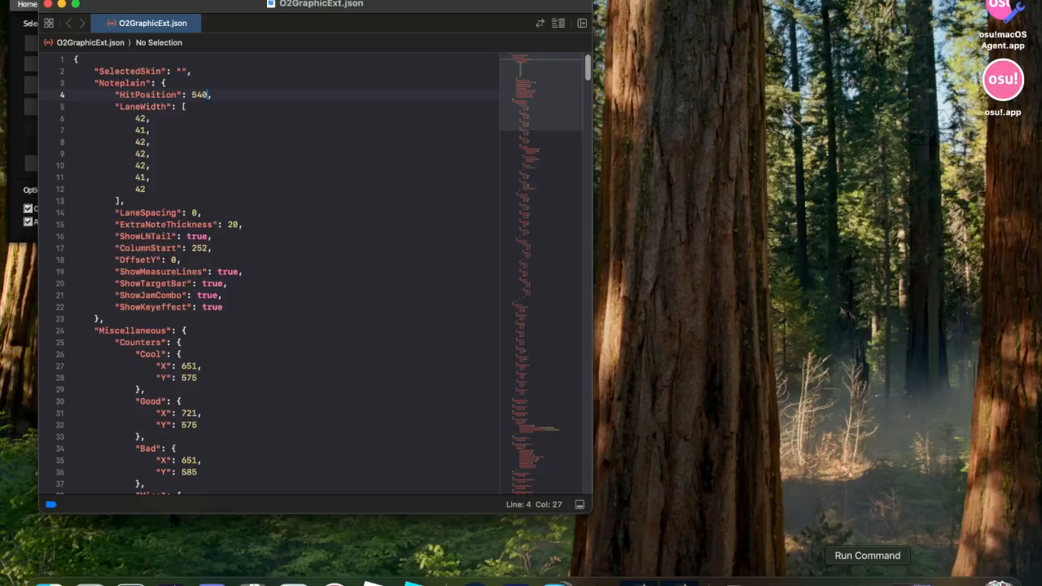
click(951, 582)
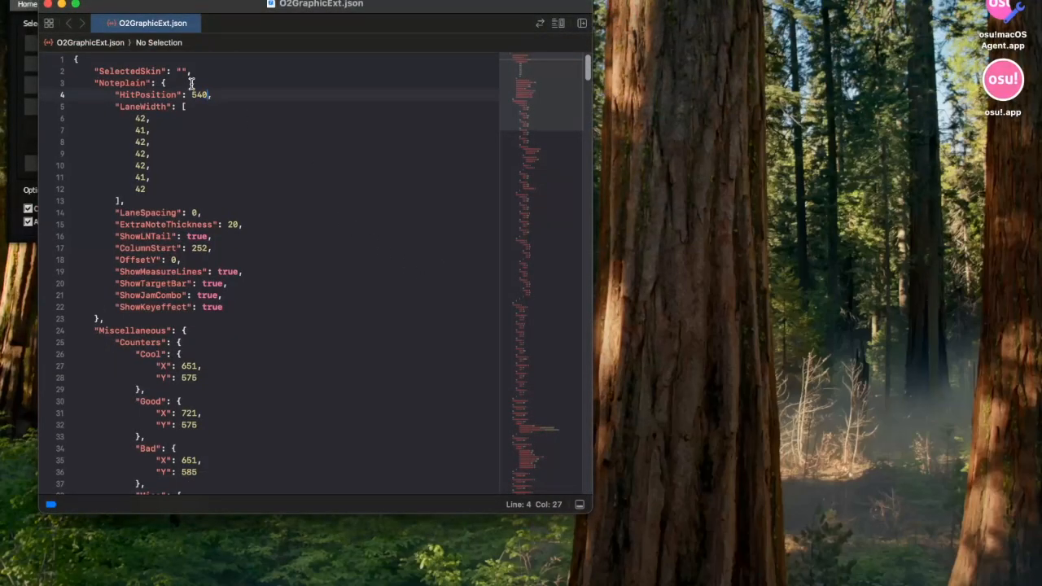
Step: Set the Health offset's Y to 30 in the Offsets section, save the file and test it in the game
scroll(234, 226, down, 5)
scroll(236, 226, up, 5)
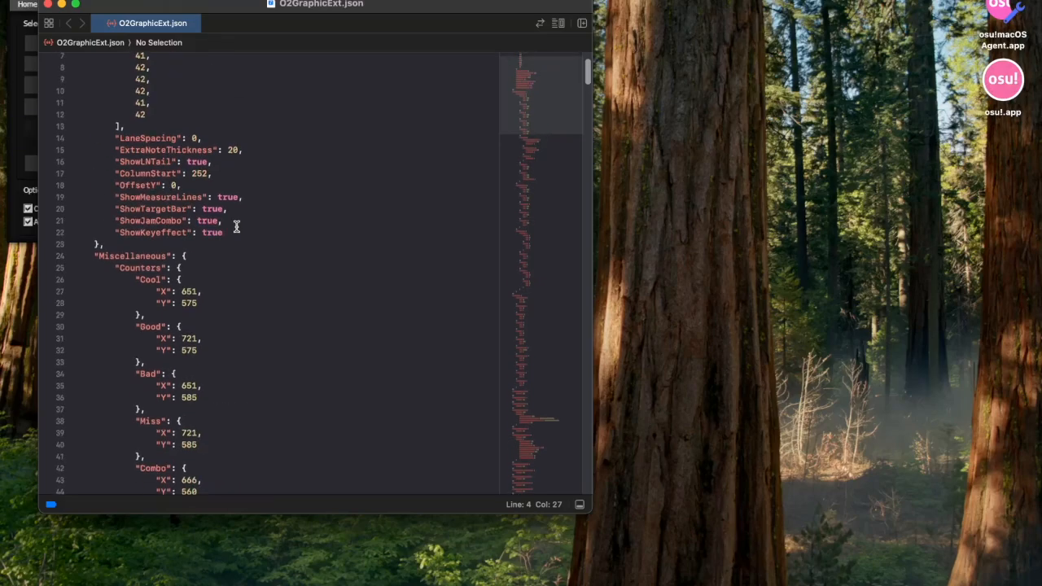
scroll(230, 204, down, 6)
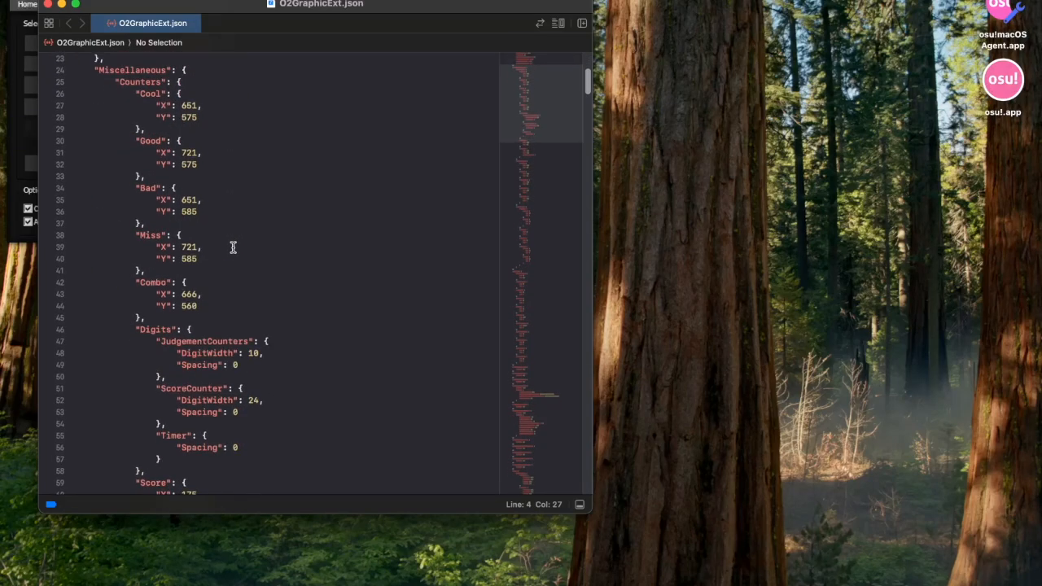
scroll(233, 246, up, 3)
scroll(233, 246, down, 5)
scroll(233, 246, up, 3)
scroll(232, 247, down, 4)
scroll(233, 248, down, 20)
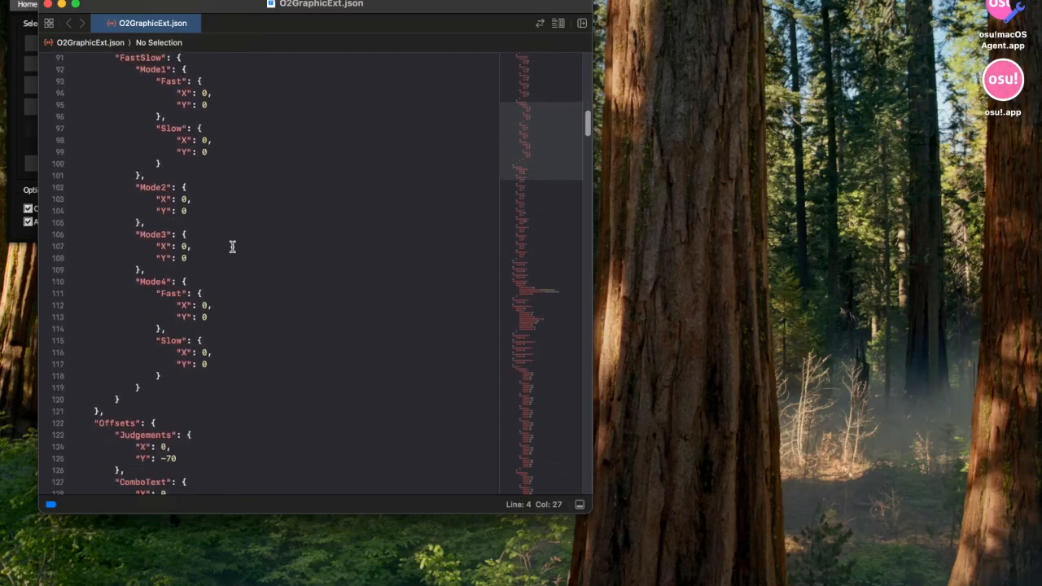
scroll(232, 247, down, 2)
scroll(163, 273, down, 1)
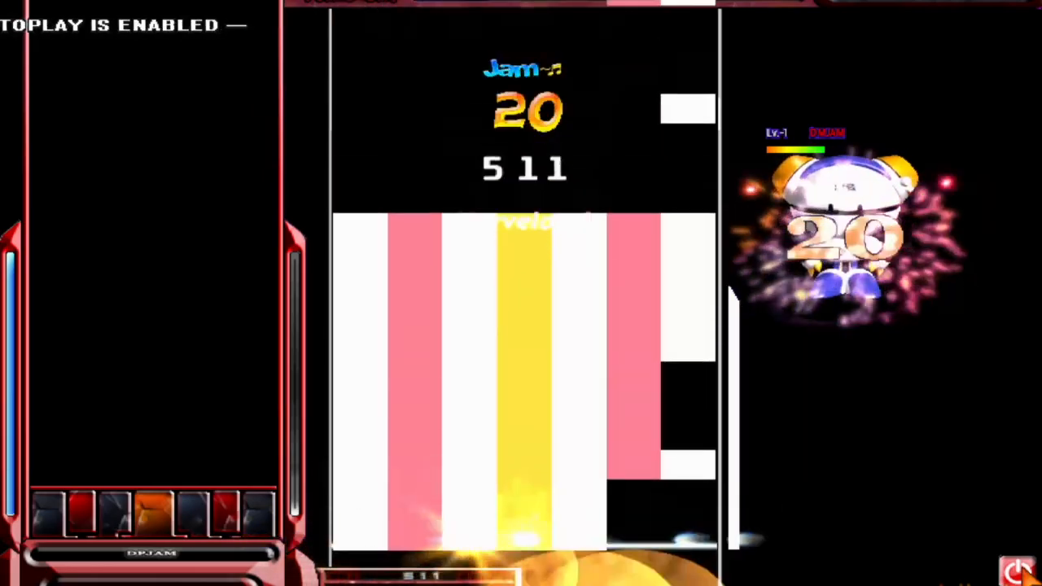
click(1022, 571)
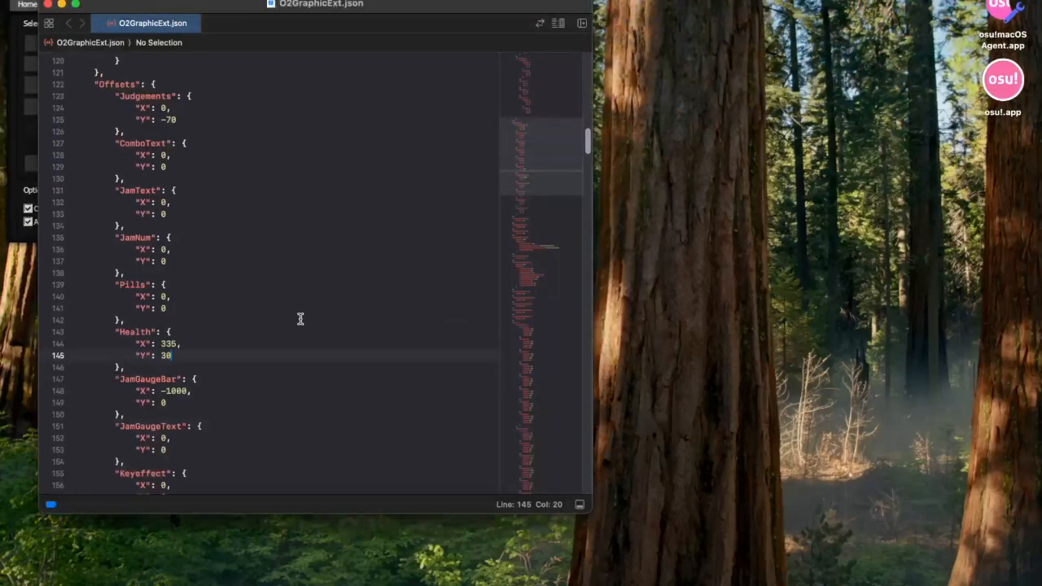
Step: Set SongTitle's StartX to 566, EndX to 866 and EndY to 29, save the file and run the game
scroll(314, 316, down, 15)
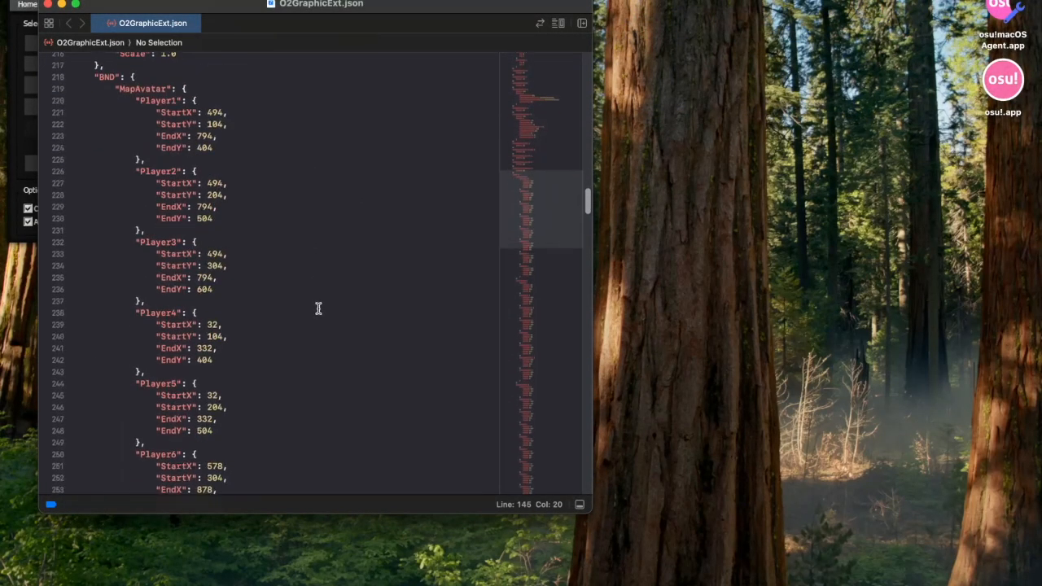
scroll(316, 308, down, 15)
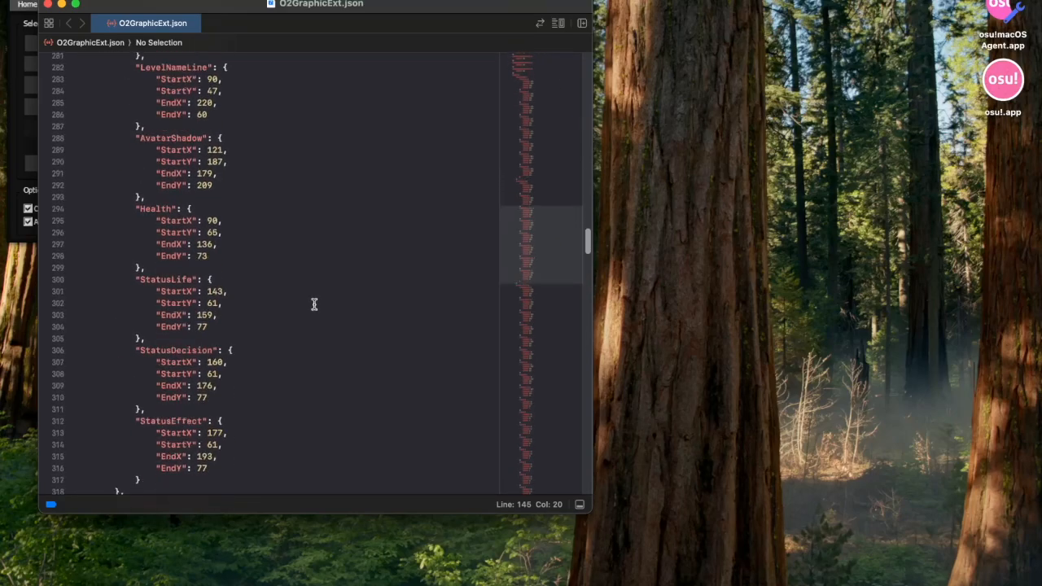
scroll(314, 304, down, 10)
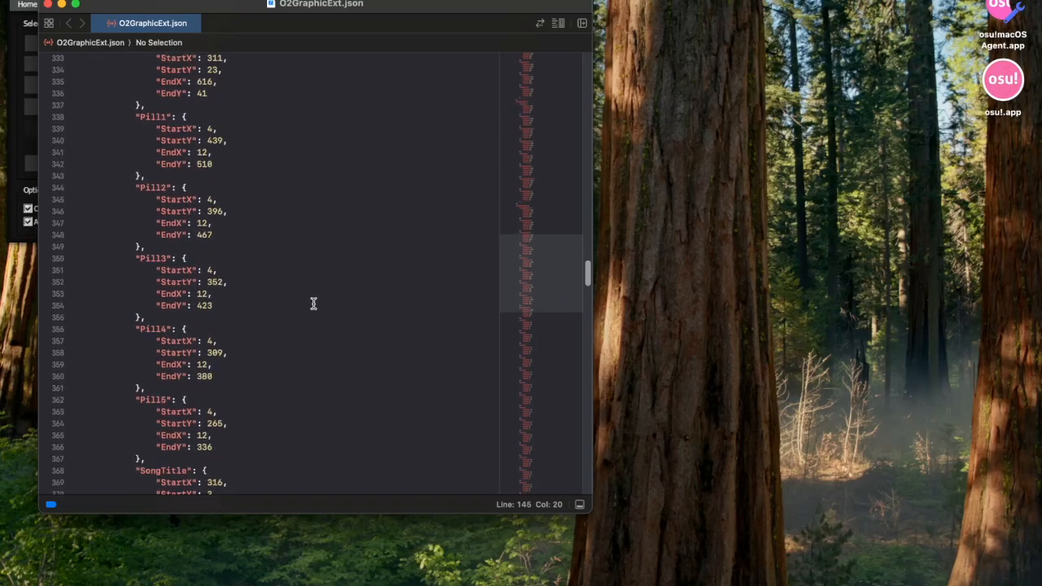
scroll(314, 304, down, 6)
scroll(315, 304, up, 7)
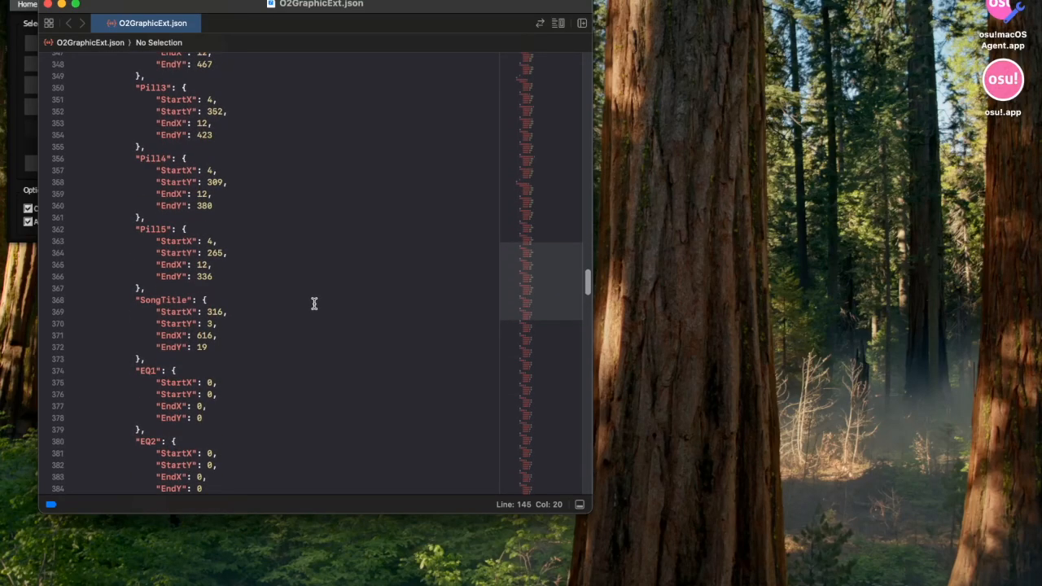
scroll(315, 304, down, 4)
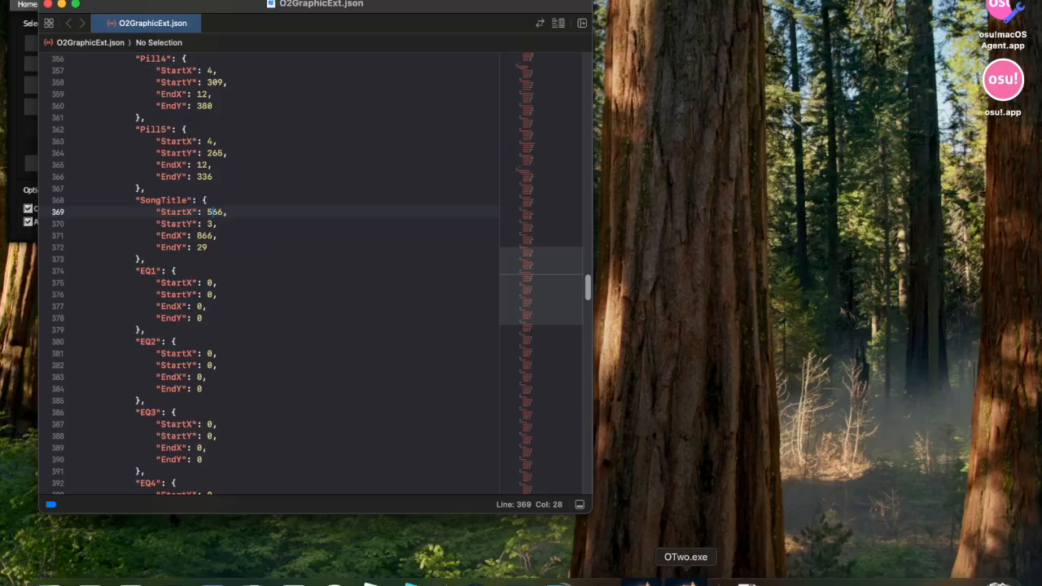
click(957, 581)
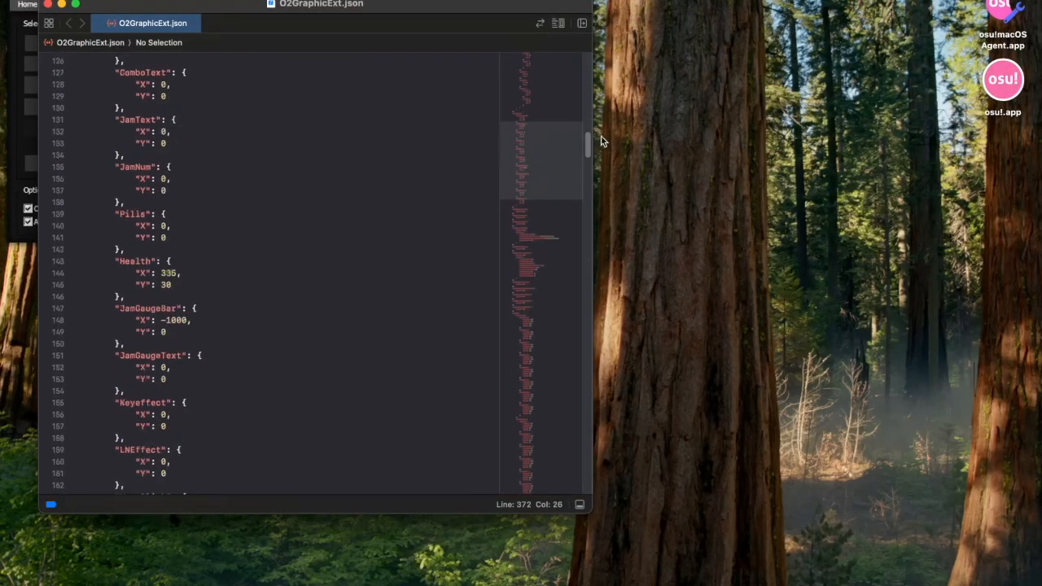
Step: Set the Counters positions to Cool 951, 75; Good 1021, 75; Bad 951, 85; Miss 1021, 85; Combo 966, 60, and test the game
drag(601, 142, 611, 73)
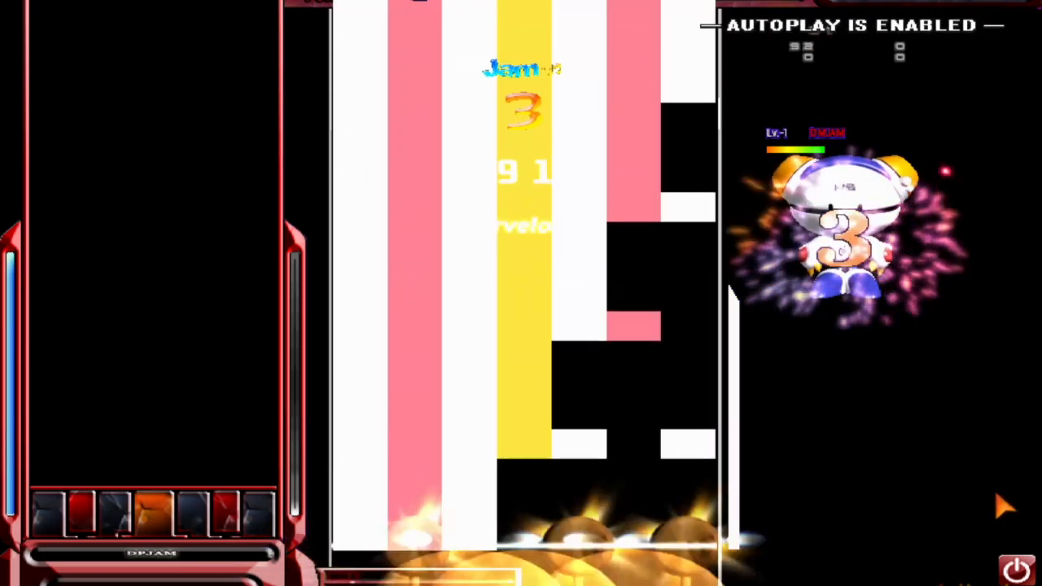
click(1020, 575)
key(super+q)
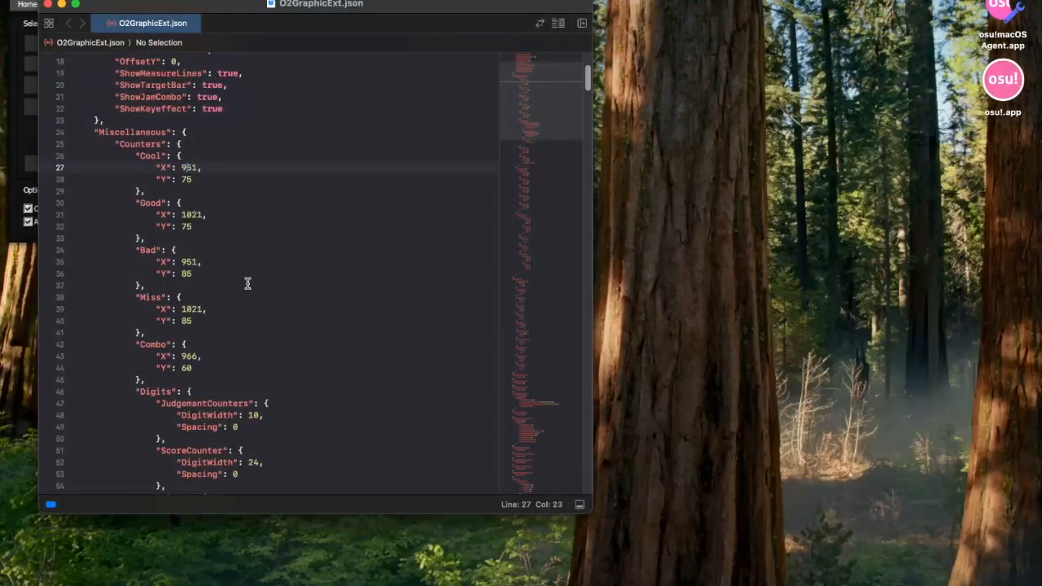
click(196, 356)
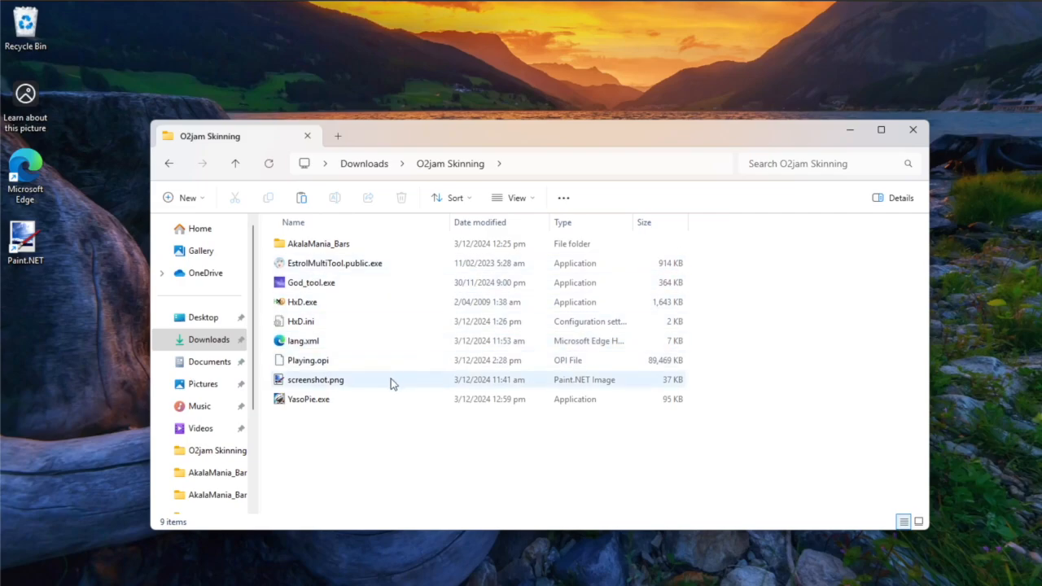
Step: Launch God_tool.exe from the O2jam Skinning folder and load Playing.opi into it
click(307, 364)
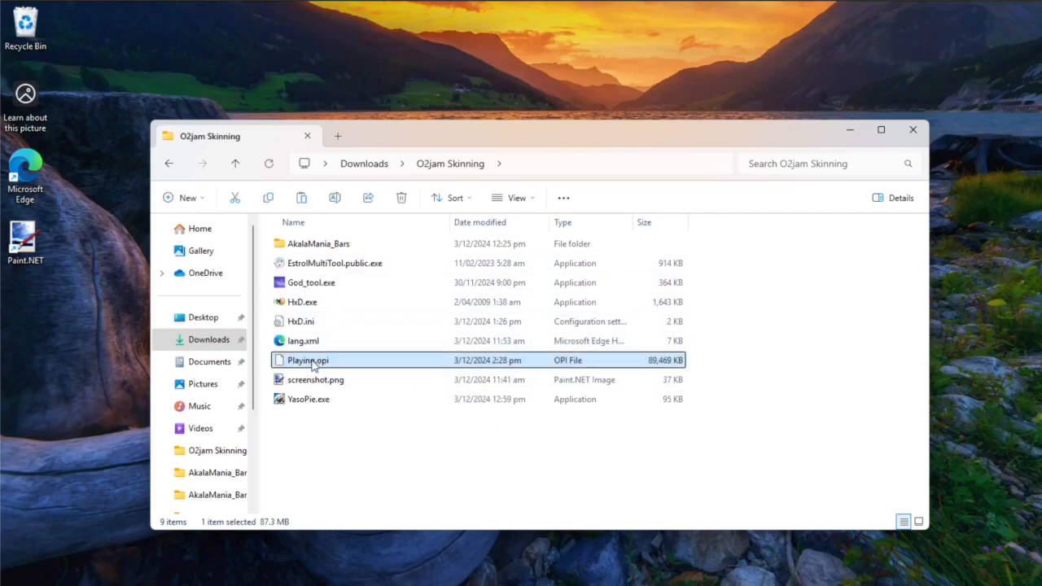
double_click(312, 283)
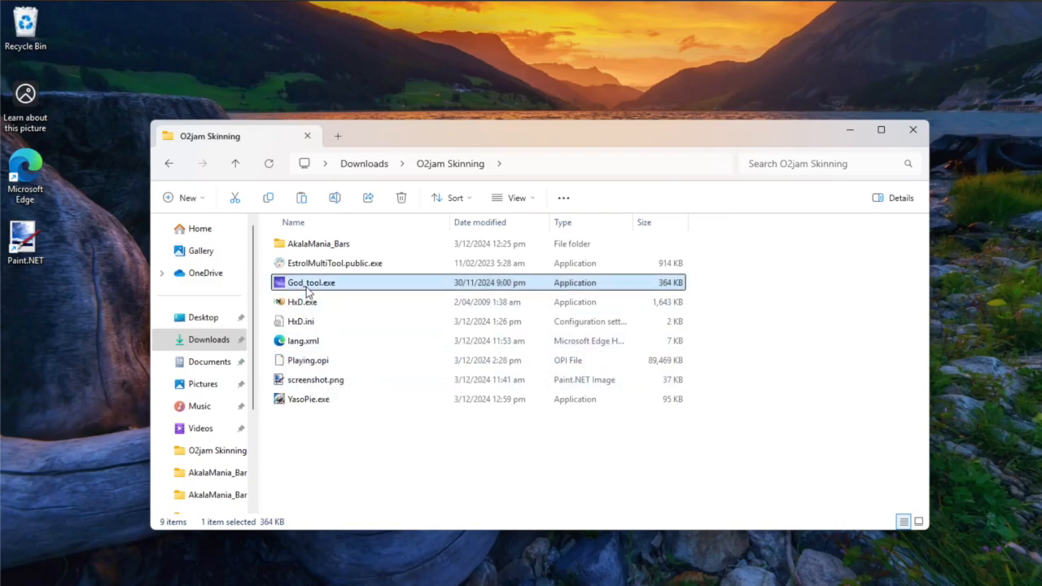
click(381, 204)
click(572, 431)
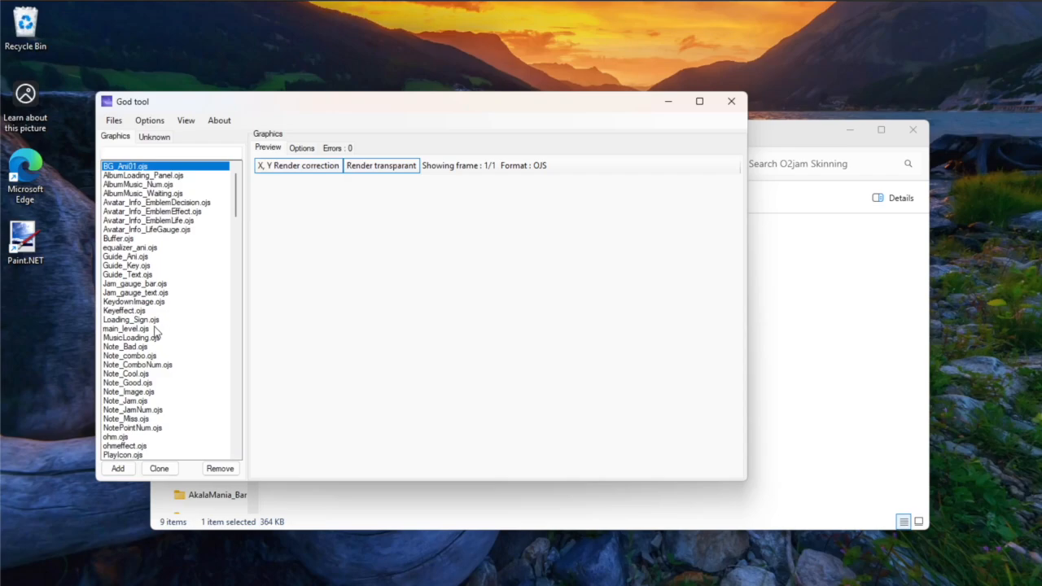
Step: Preview the Loading_Sign.ojs graphic and the Note_Click effect graphics in the loaded skin archive
click(126, 328)
click(148, 320)
click(155, 314)
click(156, 322)
scroll(169, 333, down, 4)
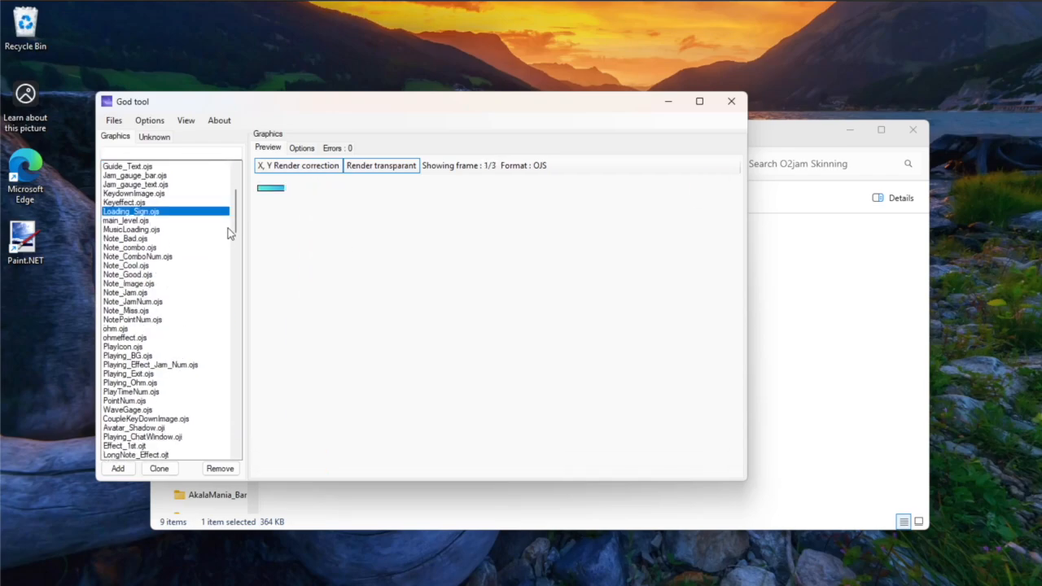
drag(236, 221, 169, 263)
click(144, 194)
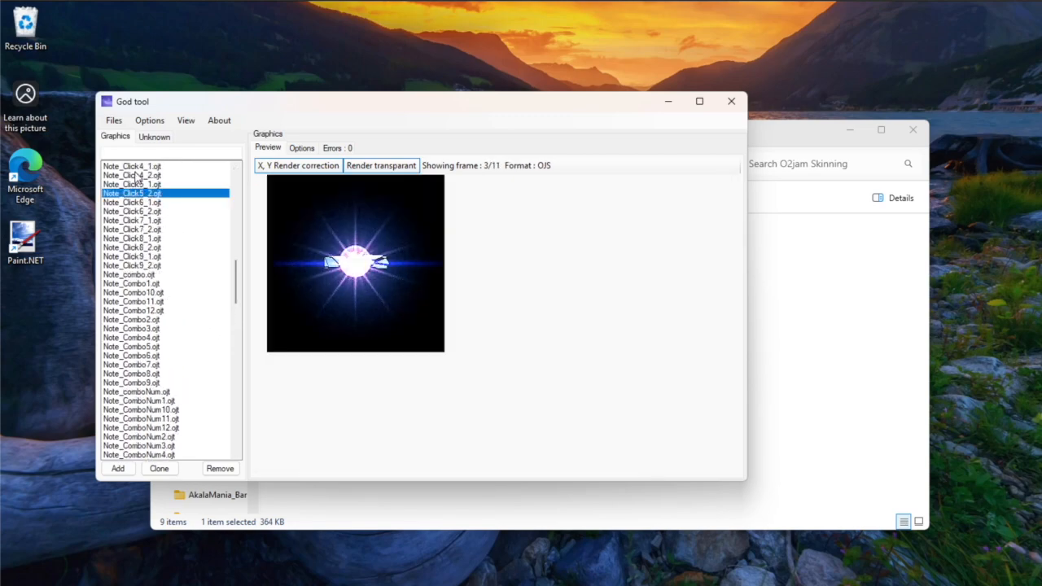
click(137, 167)
scroll(233, 274, up, 7)
click(139, 356)
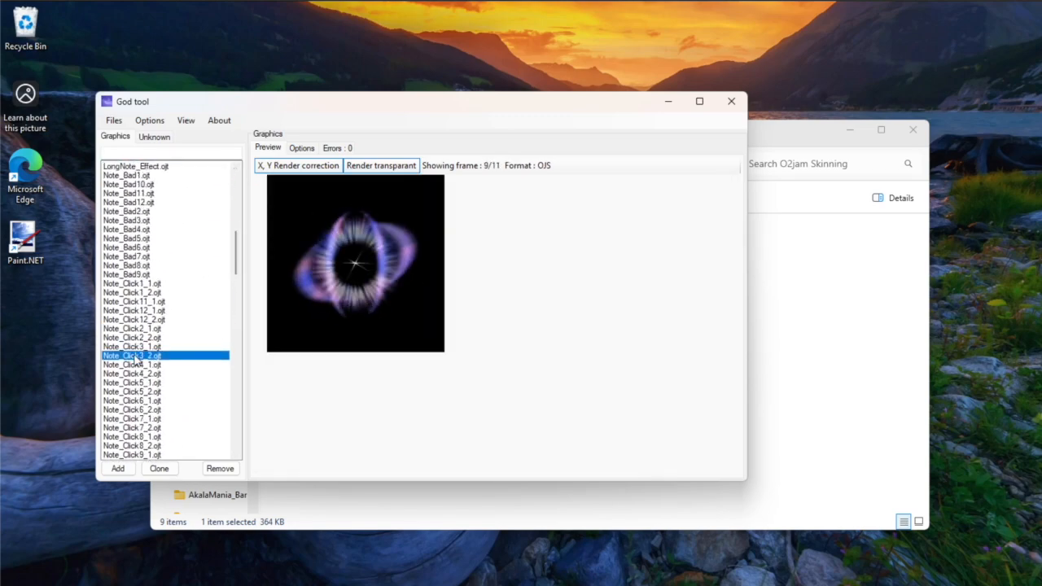
Step: Export the image packages of Note_Click3_1.ojt and Note_Click3_2.ojt from the loaded archive
click(136, 347)
click(142, 356)
click(163, 346)
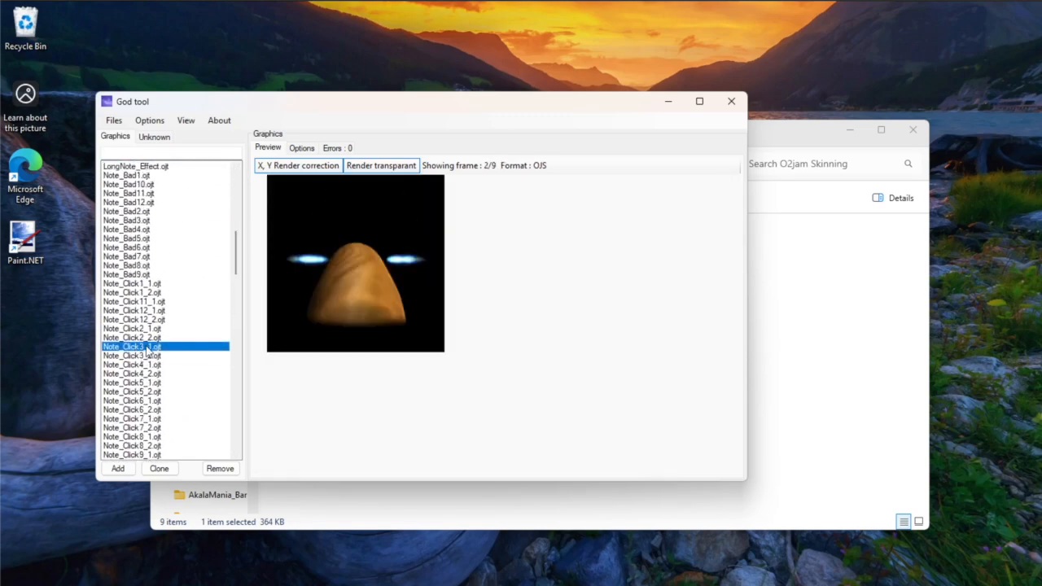
right_click(165, 348)
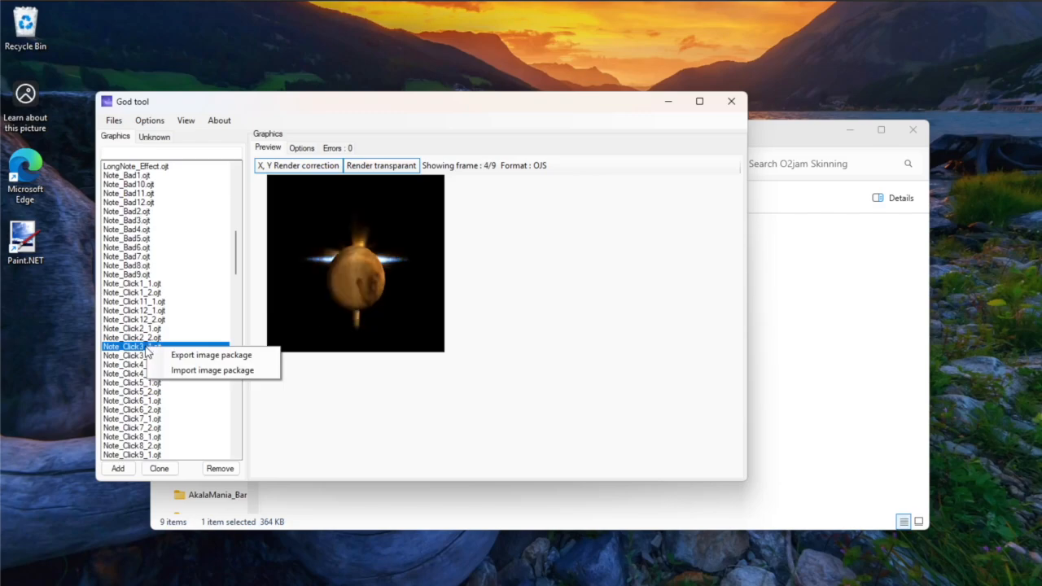
click(207, 370)
click(580, 354)
click(145, 356)
right_click(145, 356)
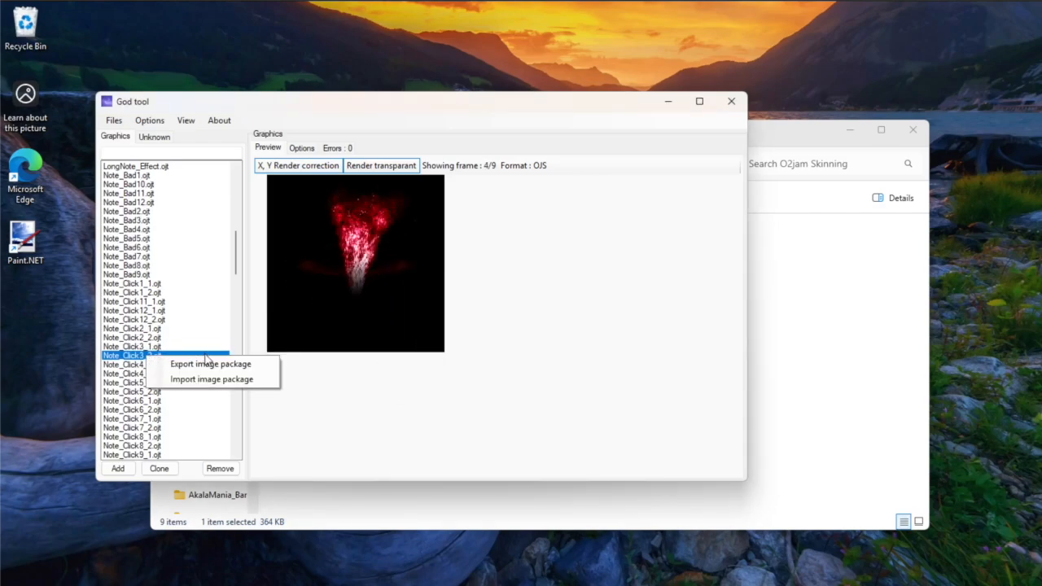
click(208, 377)
click(603, 349)
Step: Open the exported Note_Click3_1 and Note_Click3_2 frames from the AkalaMania_Bars folder in Paint.NET and fill them with solid black
click(797, 372)
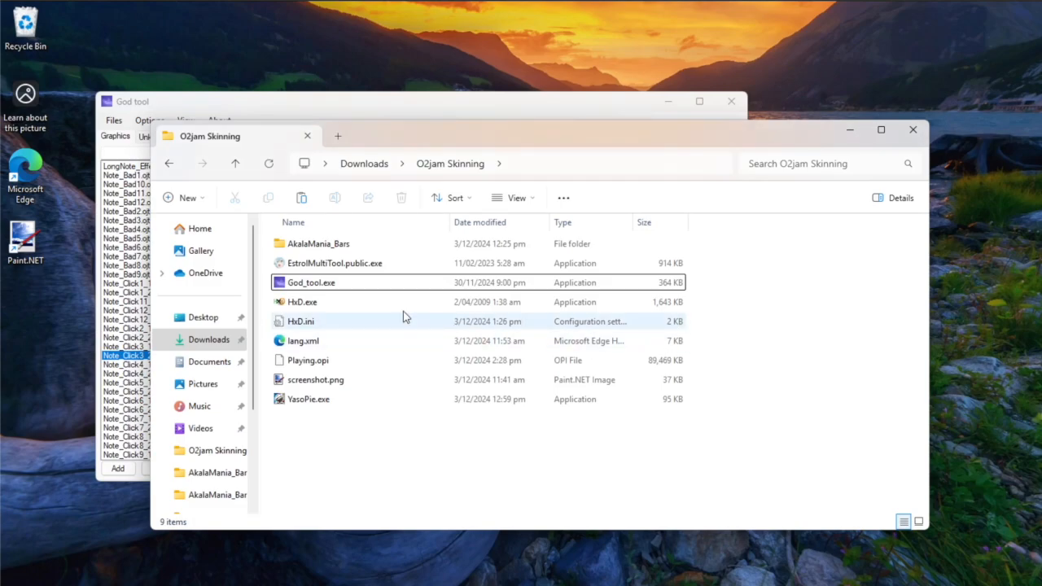
click(212, 473)
click(319, 258)
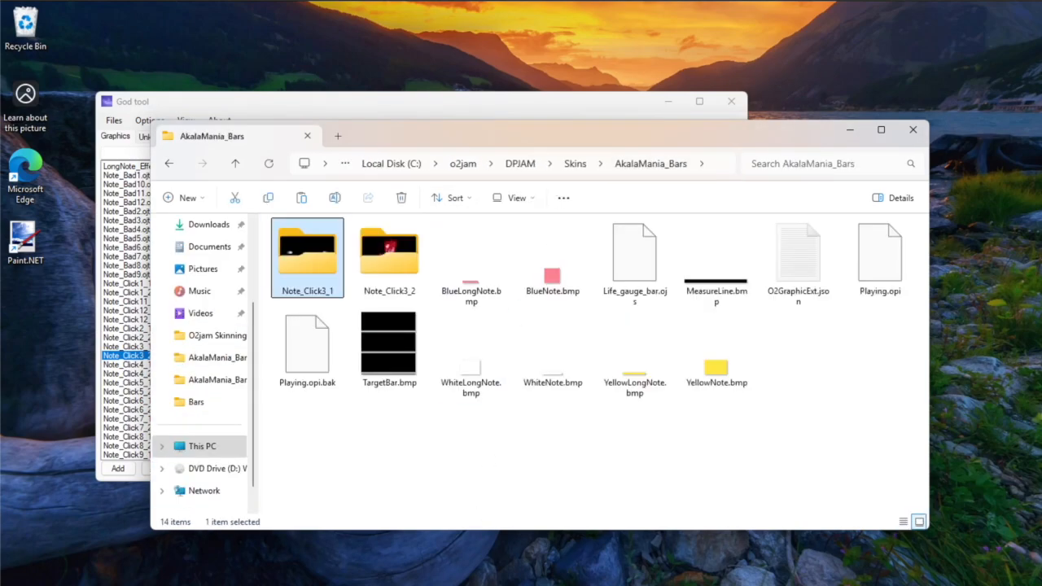
click(12, 246)
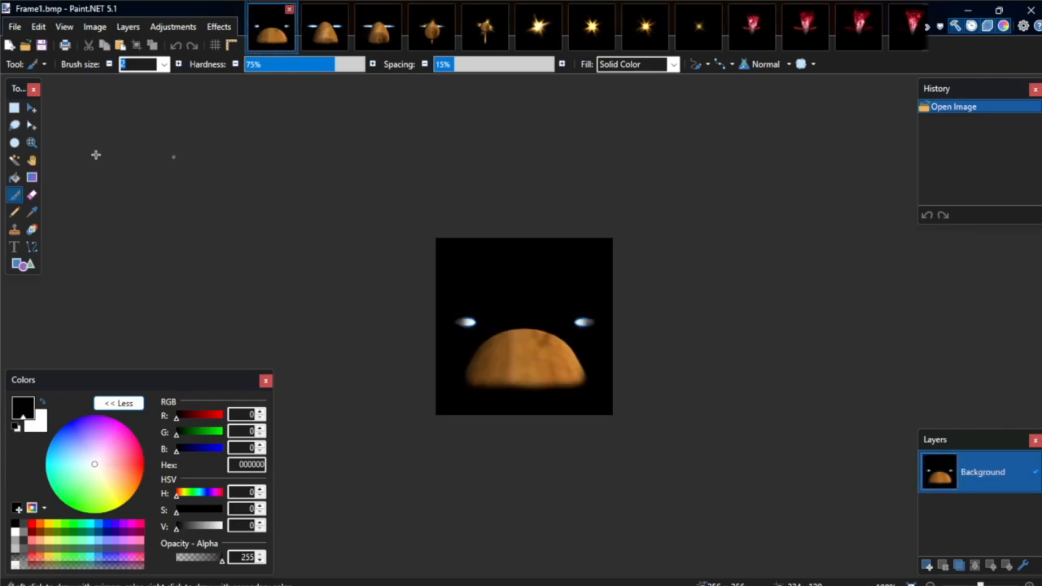
click(14, 107)
drag(361, 231, 760, 497)
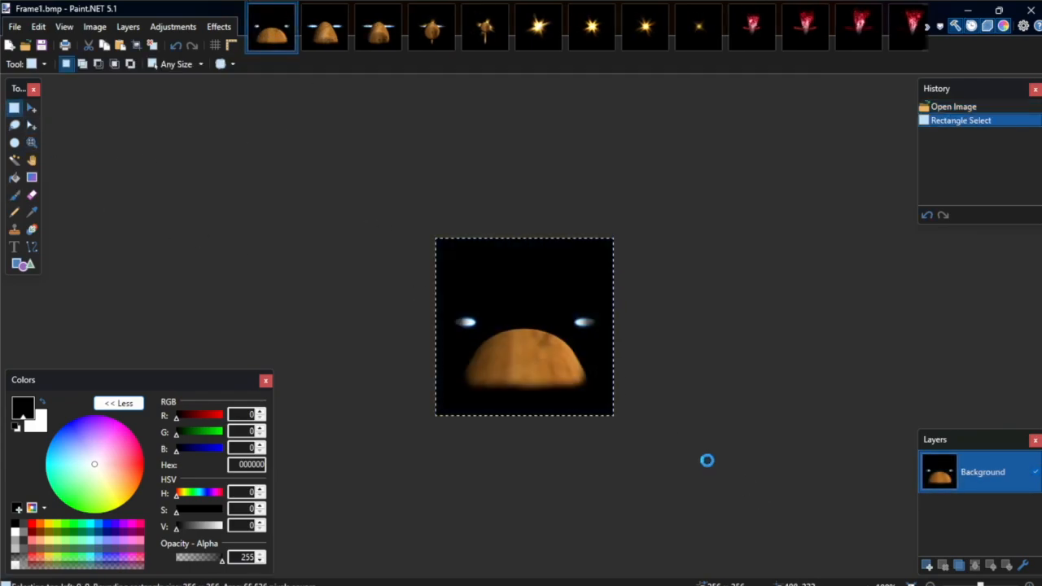
key(BackSpace)
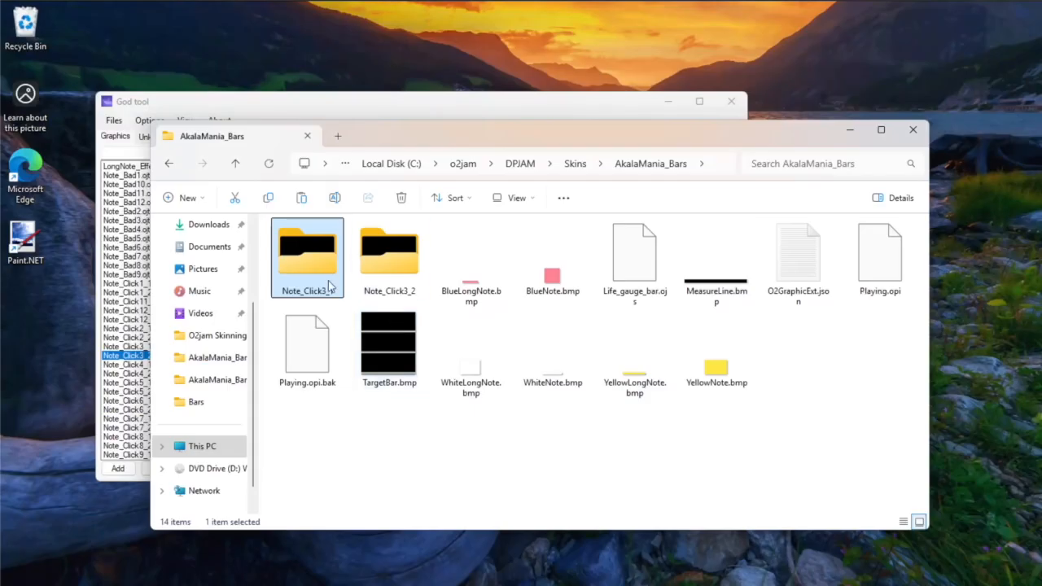
double_click(329, 282)
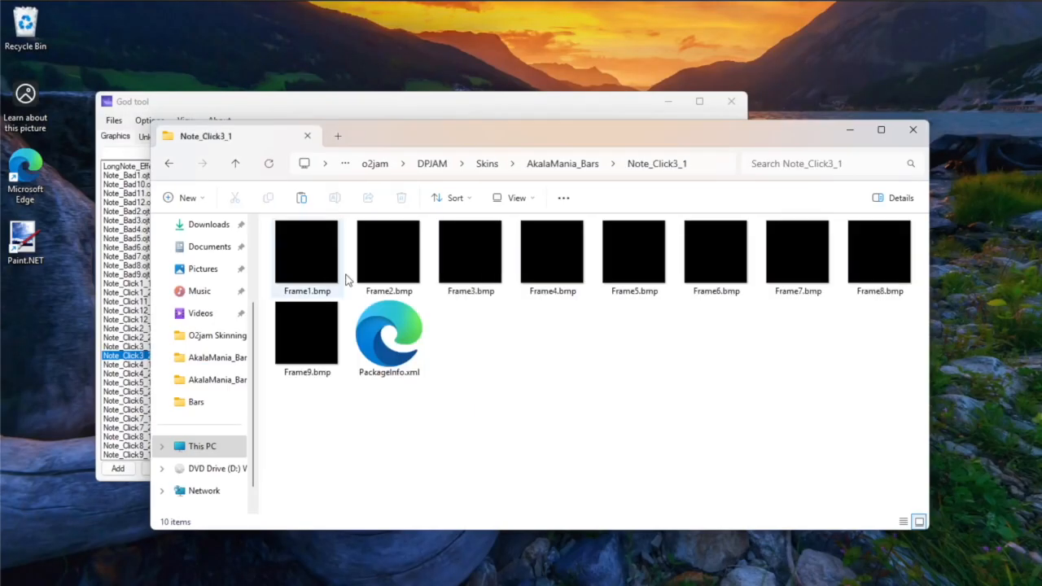
click(563, 164)
Step: Import the blacked-out image packages into Note_Click3_1.ojt and Note_Click3_2.ojt in God tool and save the archive
click(279, 114)
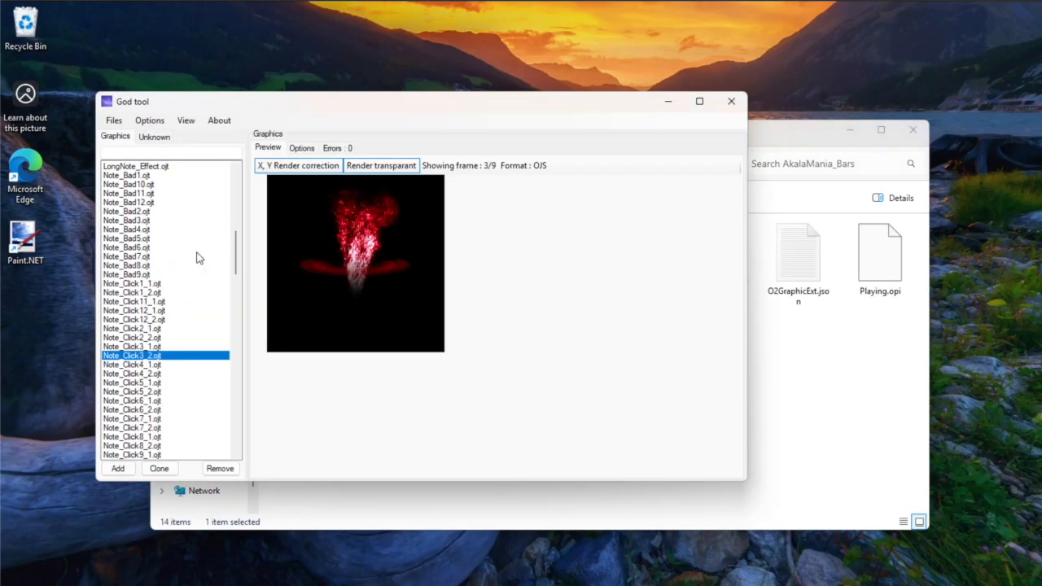
click(138, 348)
right_click(138, 349)
click(159, 371)
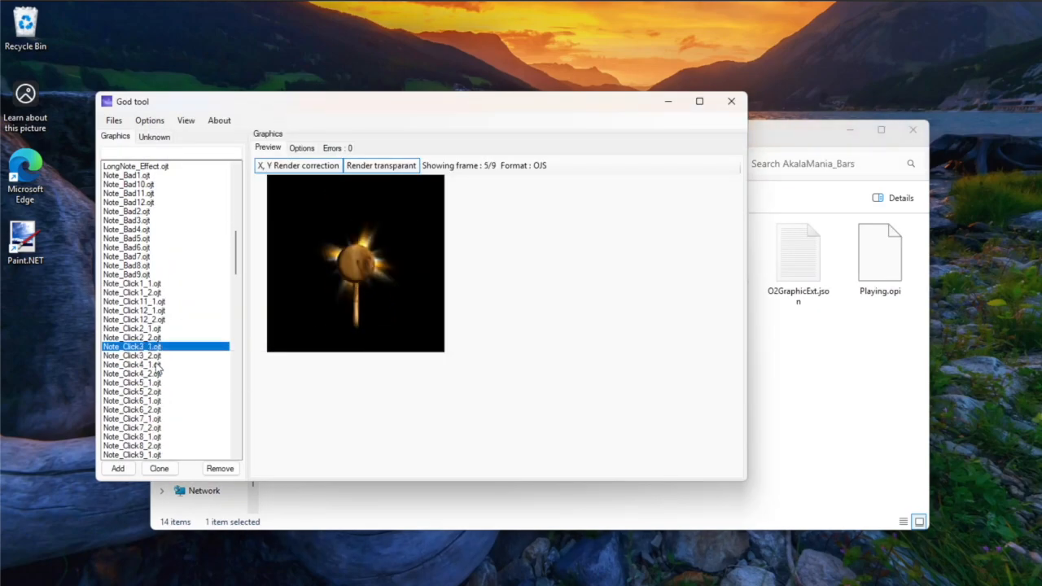
click(147, 358)
right_click(149, 364)
click(177, 384)
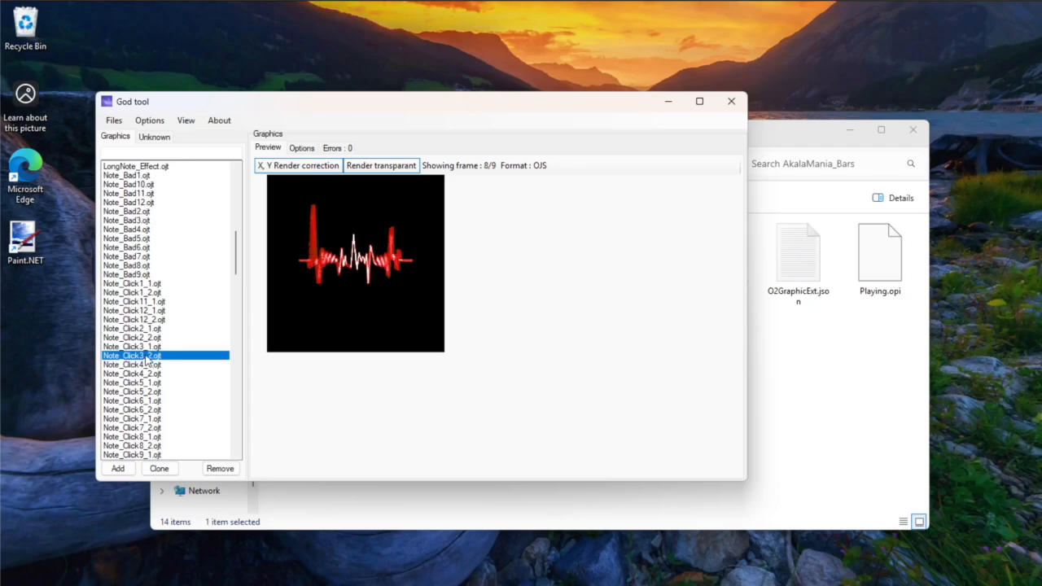
click(114, 119)
click(130, 150)
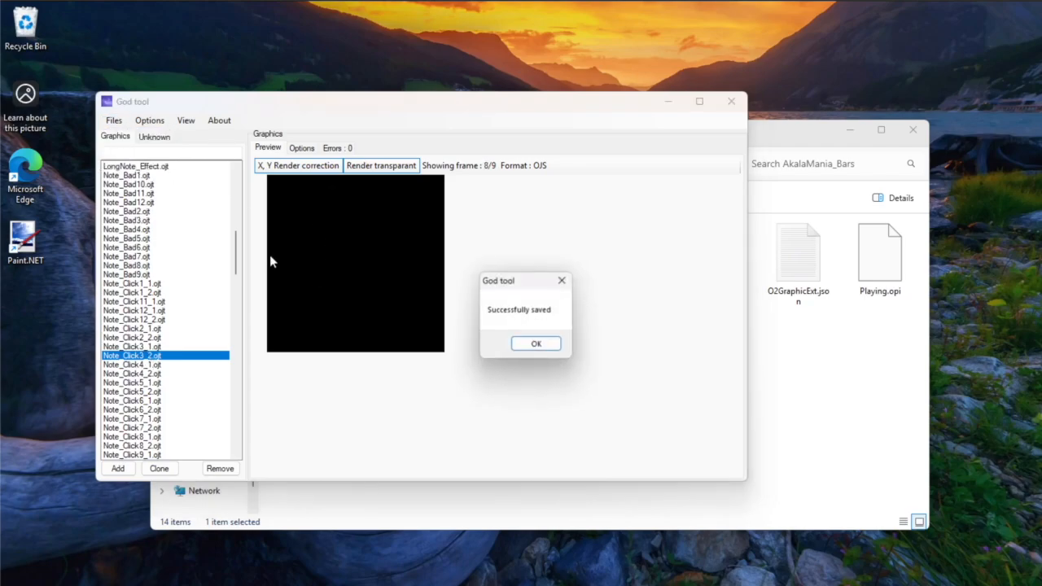
click(536, 344)
Step: Examine the Playing_BG background graphics and the frame artwork in Note_BG.ojs
drag(234, 202, 255, 474)
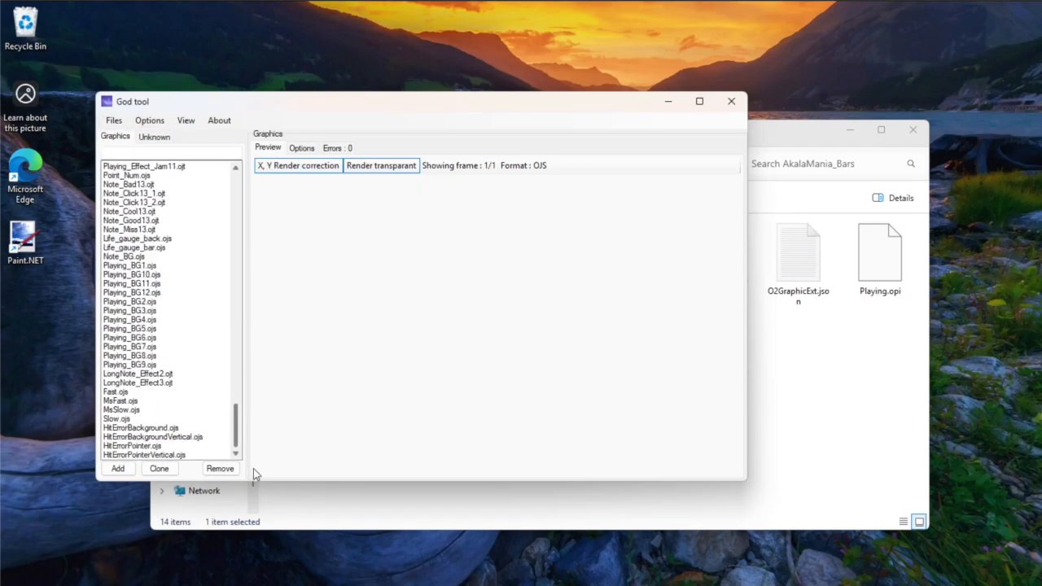
click(140, 338)
click(139, 311)
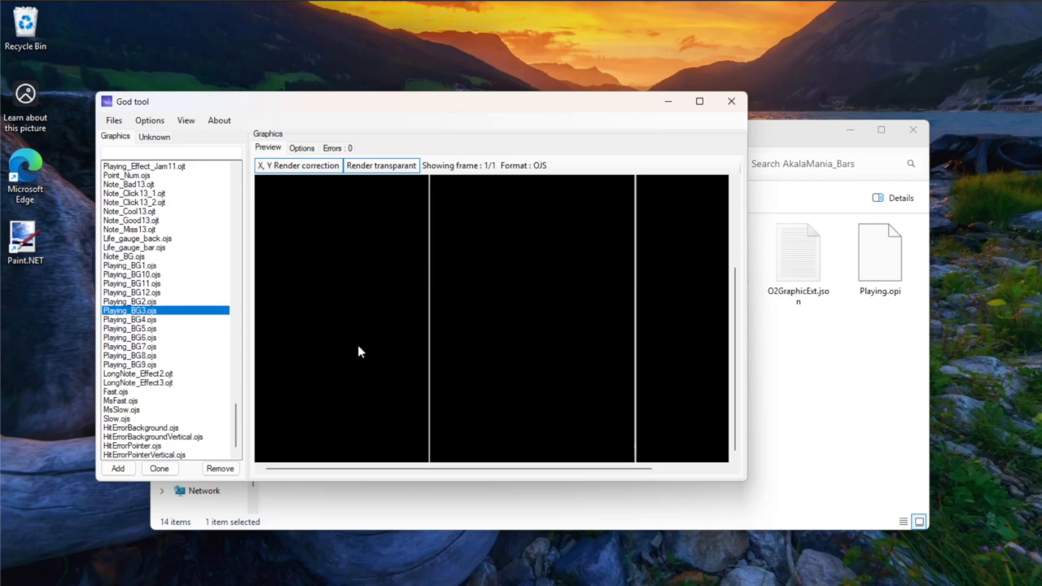
drag(239, 428, 289, 214)
click(149, 221)
click(156, 214)
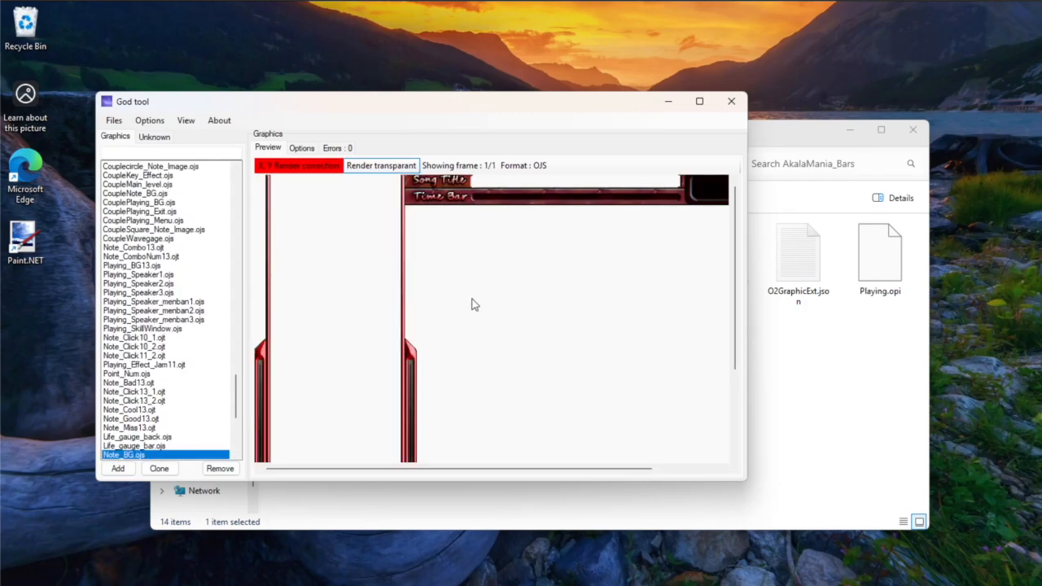
scroll(471, 299, down, 2)
scroll(471, 299, up, 2)
scroll(471, 299, down, 2)
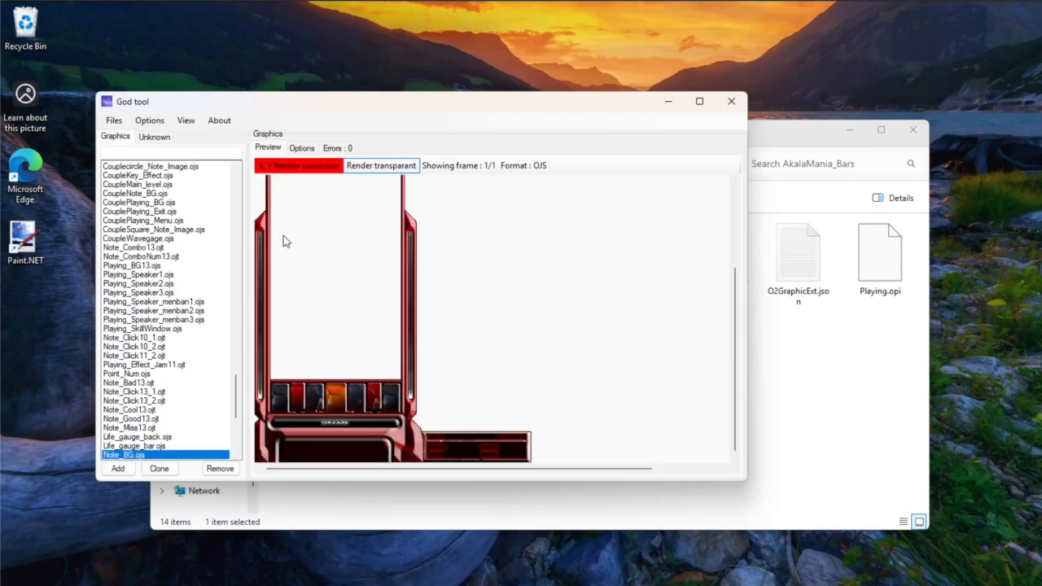
scroll(257, 219, up, 2)
Step: Export the Note_BG.ojs image package and open its Frame1.bmp in Paint.NET
right_click(151, 457)
click(195, 458)
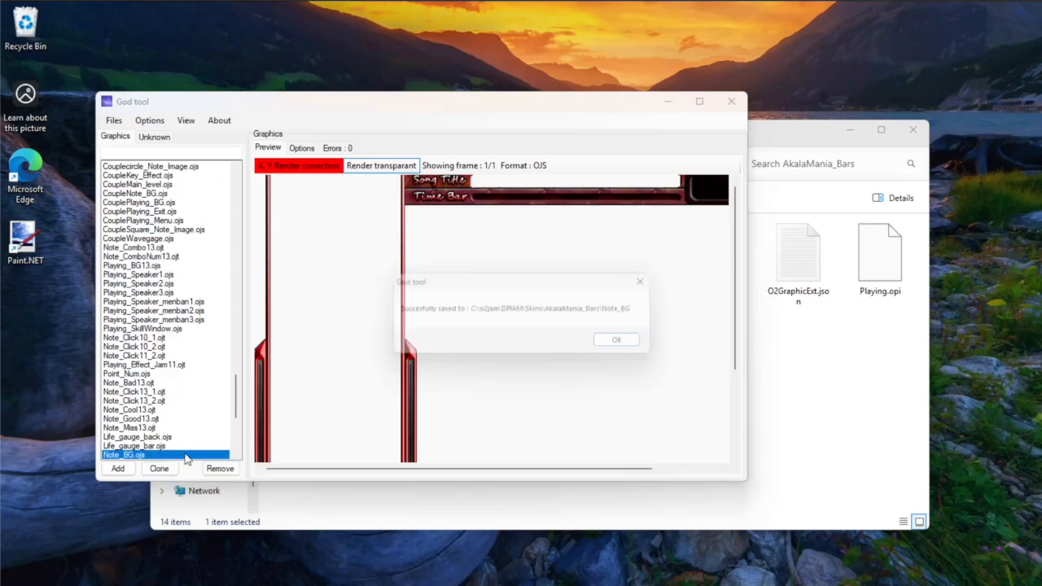
click(624, 345)
click(796, 375)
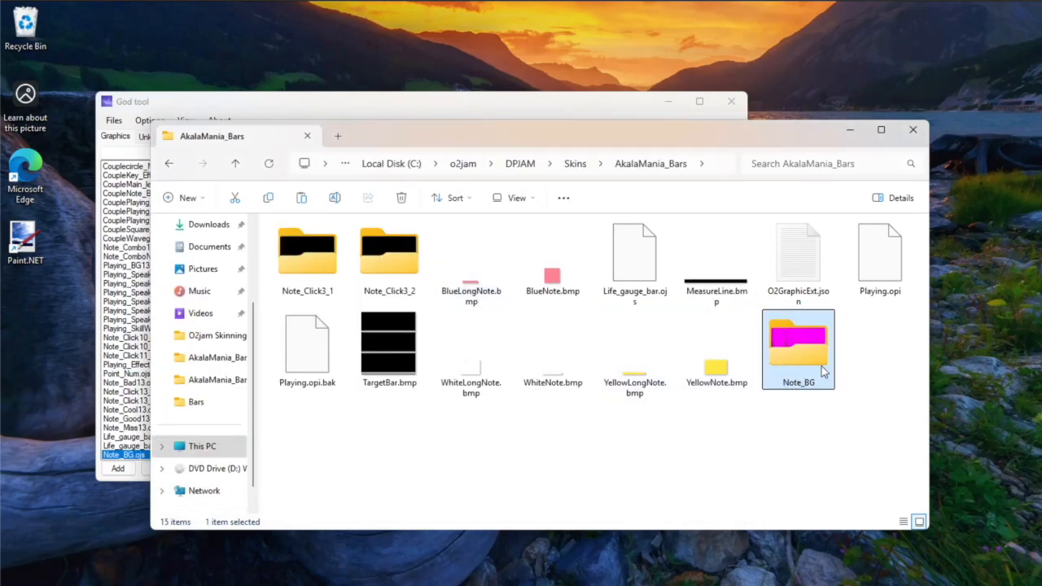
double_click(787, 368)
double_click(300, 252)
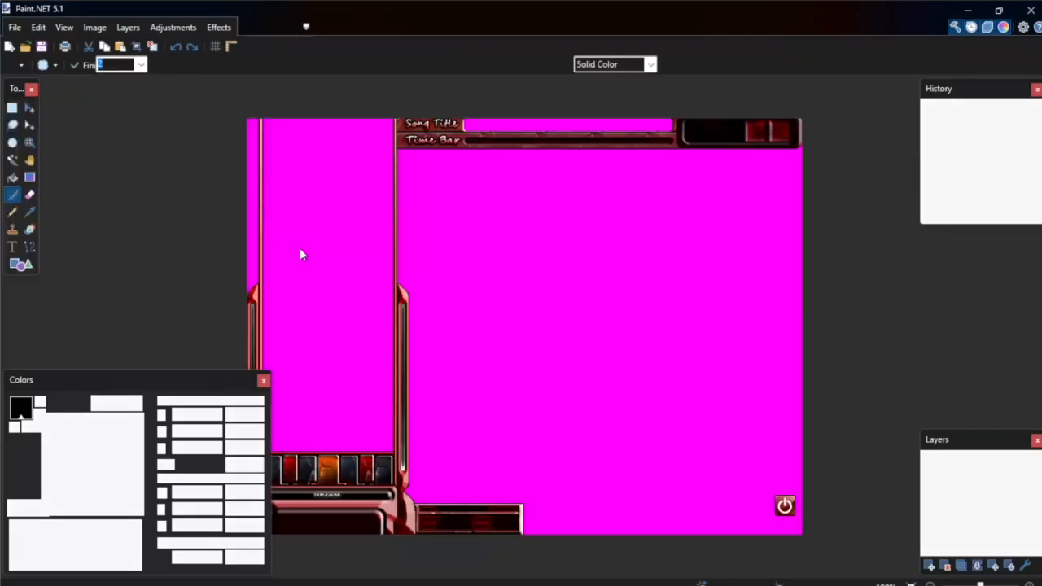
Step: Sample the magenta FF00FF background, fill the entire Note_BG frame with it, save the bitmap and close Paint.NET
click(33, 214)
click(538, 247)
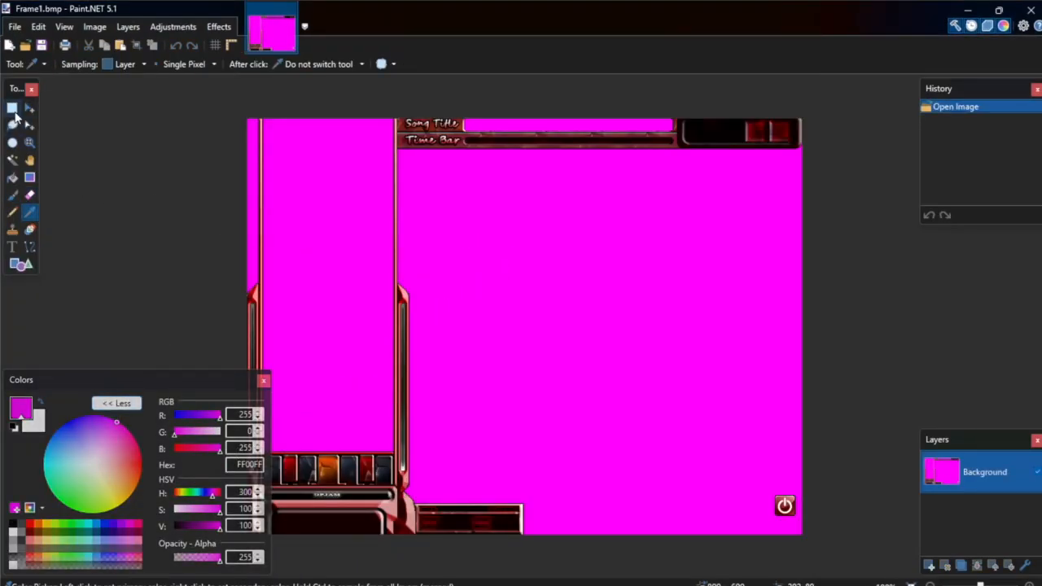
key(s)
drag(237, 119, 805, 536)
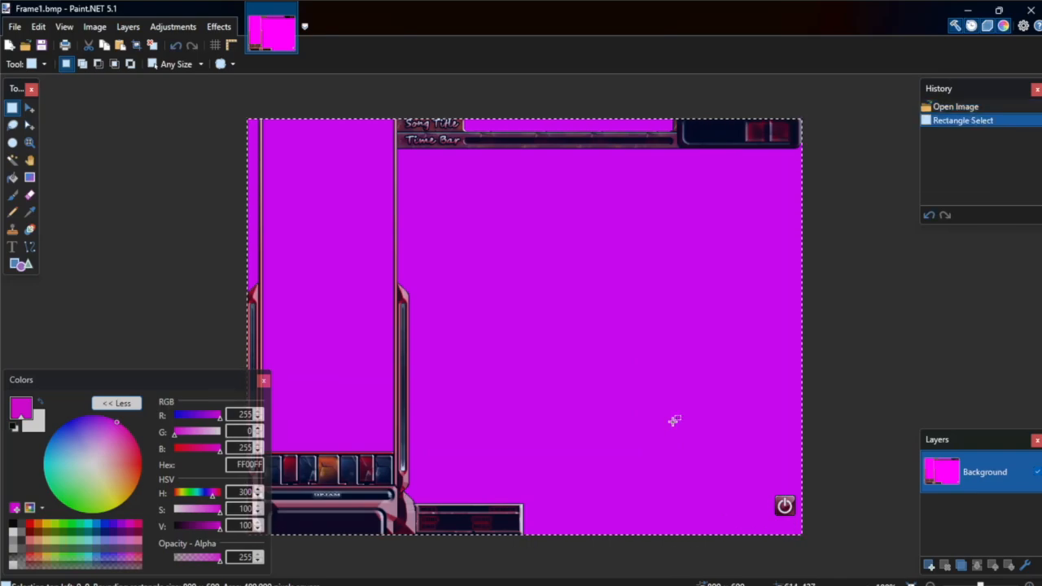
key(BackSpace)
click(15, 26)
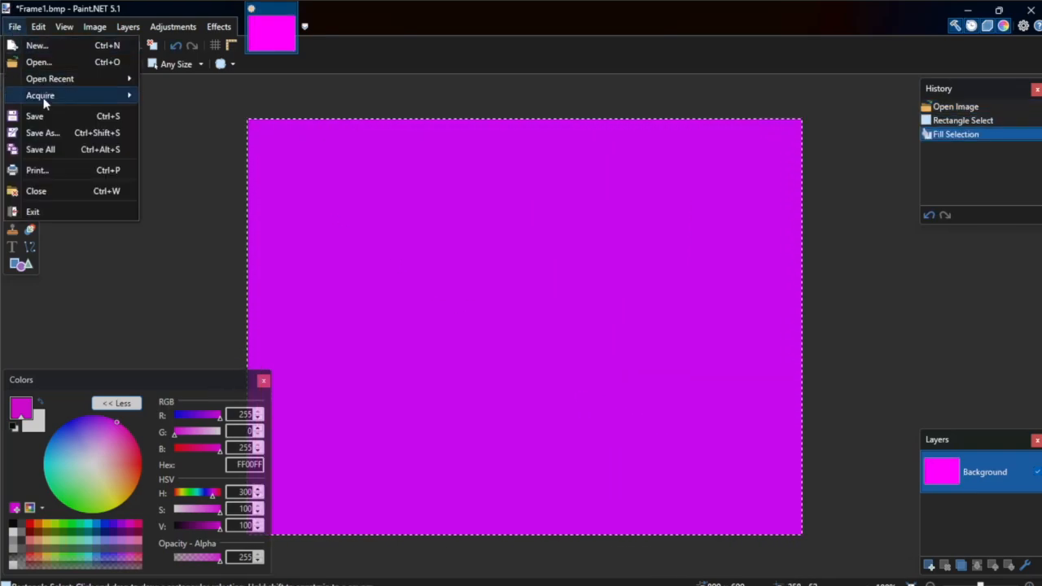
click(43, 113)
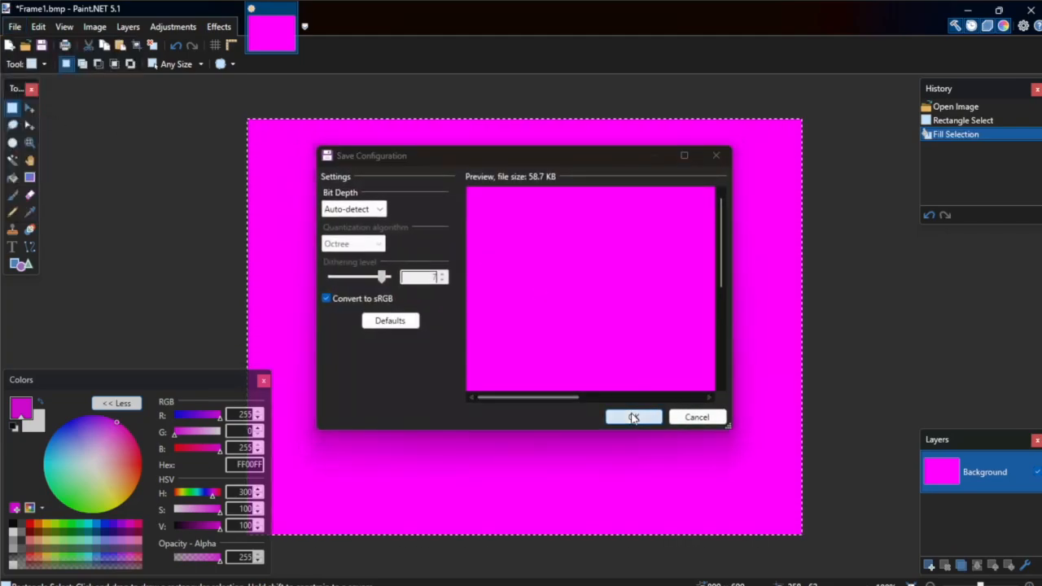
click(632, 416)
click(1031, 10)
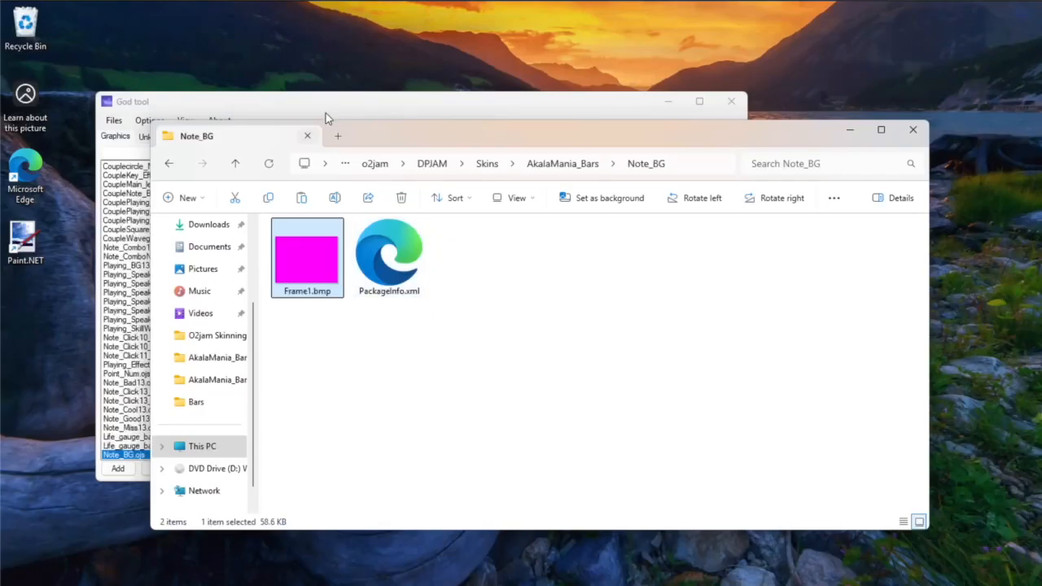
Step: Import the magenta-filled image package into Note_BG.ojs in God tool
click(326, 113)
right_click(142, 459)
click(193, 480)
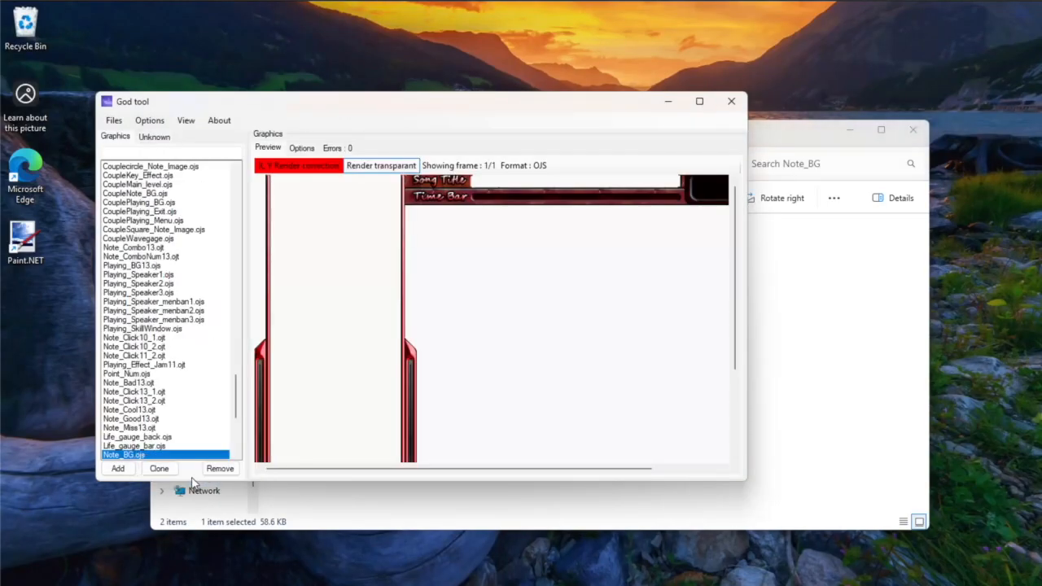
Step: Find Buffer.ojs in the graphics list and export its image package to the AkalaMania_Bars folder
scroll(421, 398, down, 2)
scroll(166, 387, down, 4)
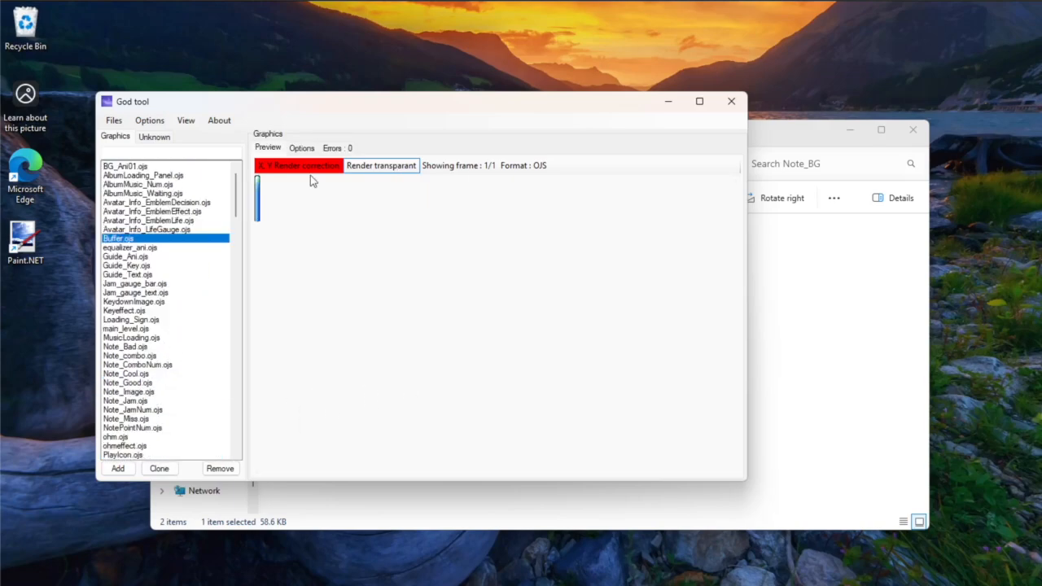
click(285, 160)
right_click(168, 244)
click(199, 249)
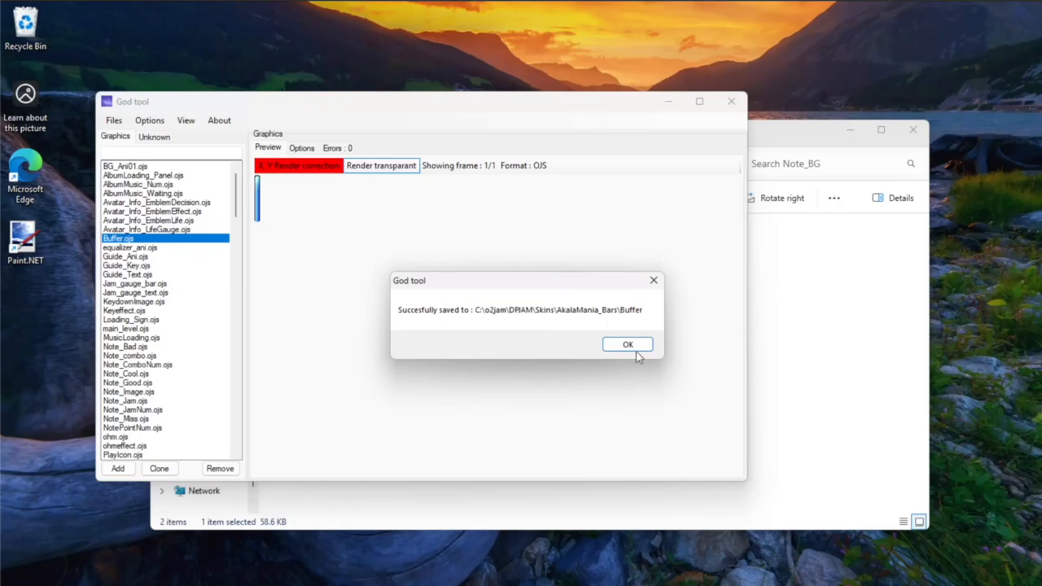
click(628, 345)
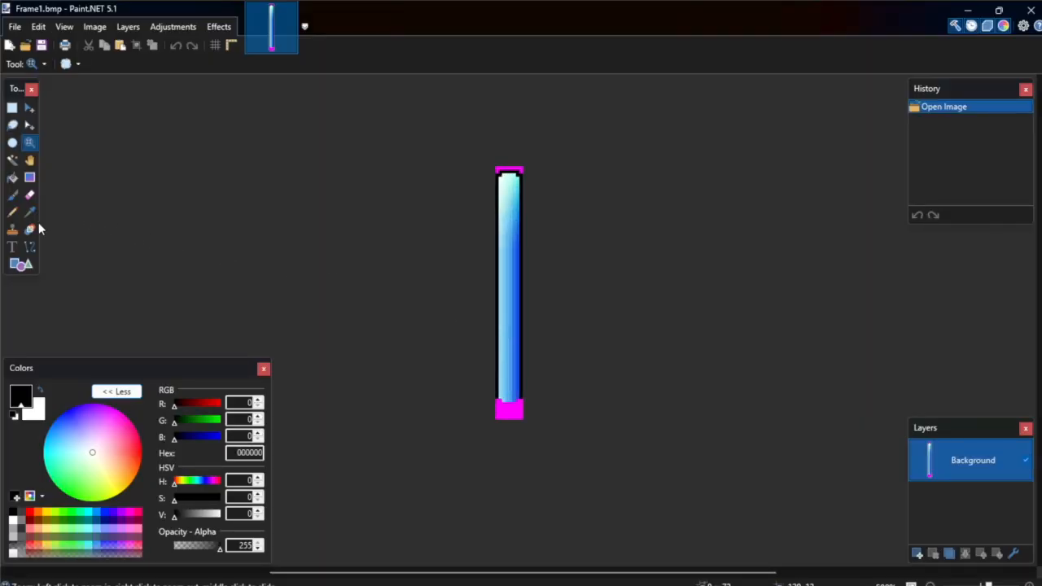
Step: Fill the whole Buffer Frame1.bmp with the sampled magenta FF00FF in Paint.NET and save it
click(30, 212)
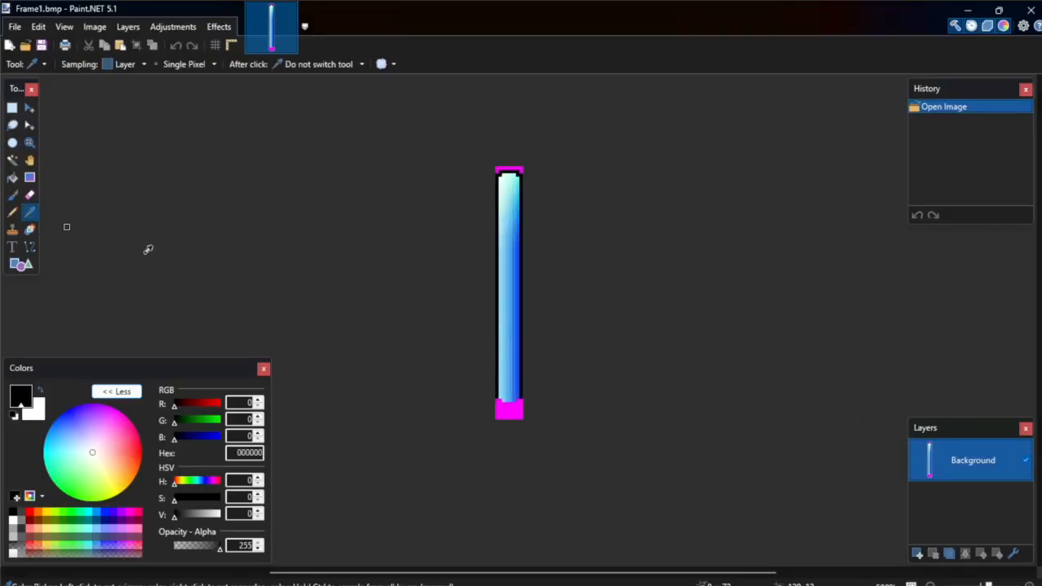
click(516, 412)
drag(480, 153, 673, 457)
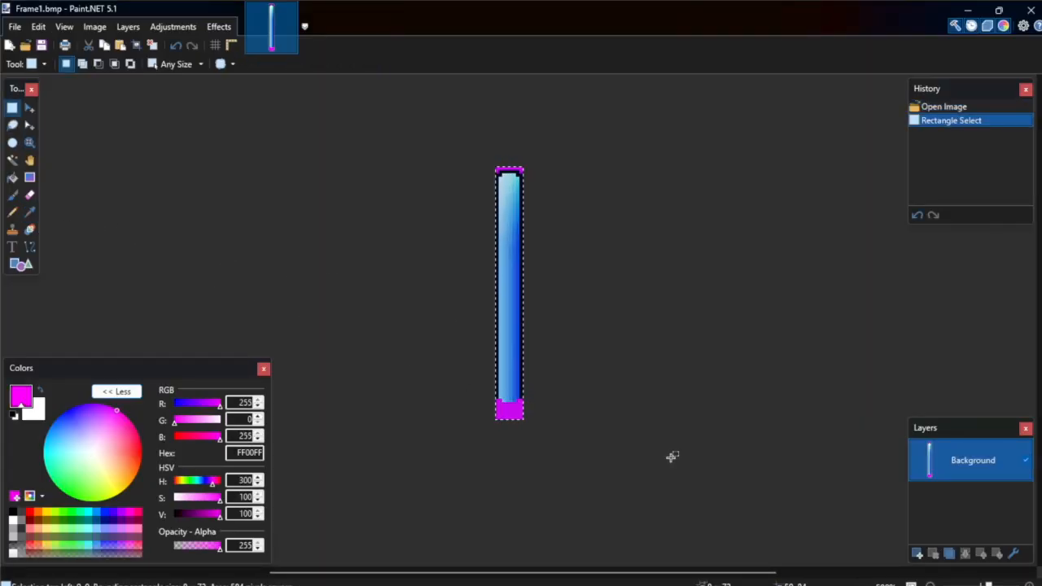
key(BackSpace)
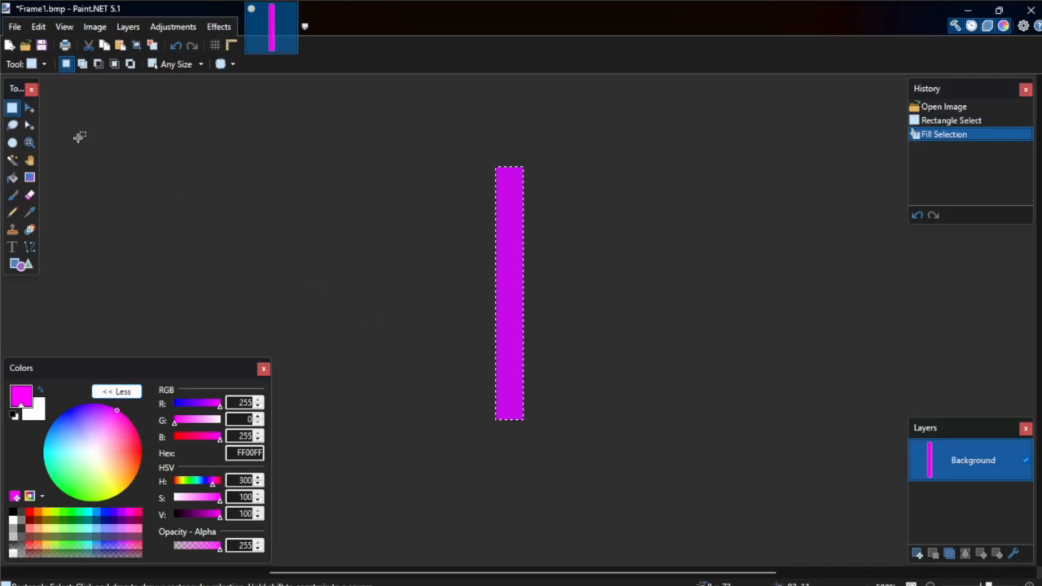
click(14, 26)
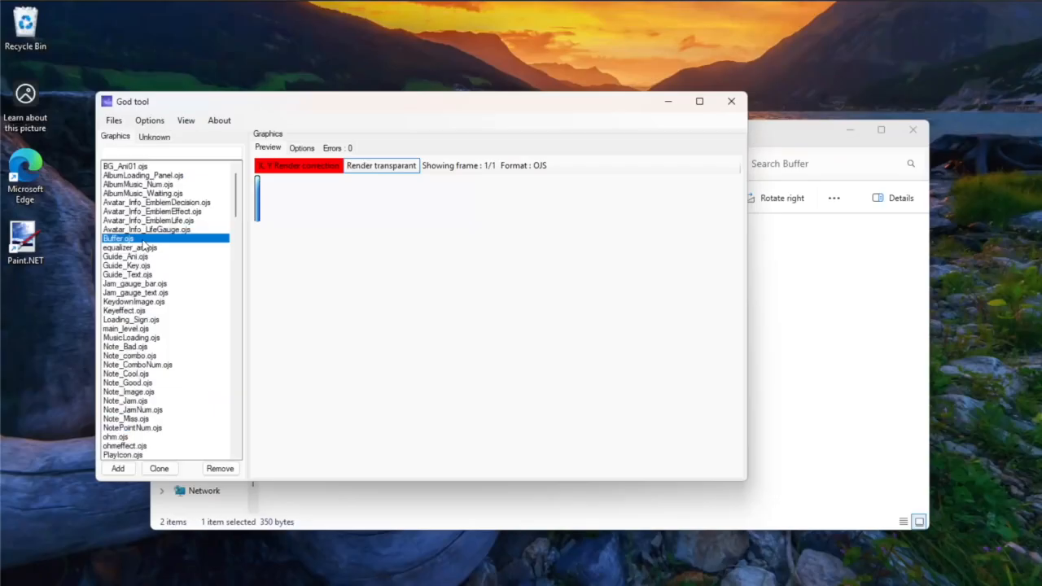
Step: Import the magenta-filled image package into Buffer.ojs in God tool and save the archive
right_click(164, 238)
key(Escape)
click(114, 120)
click(184, 239)
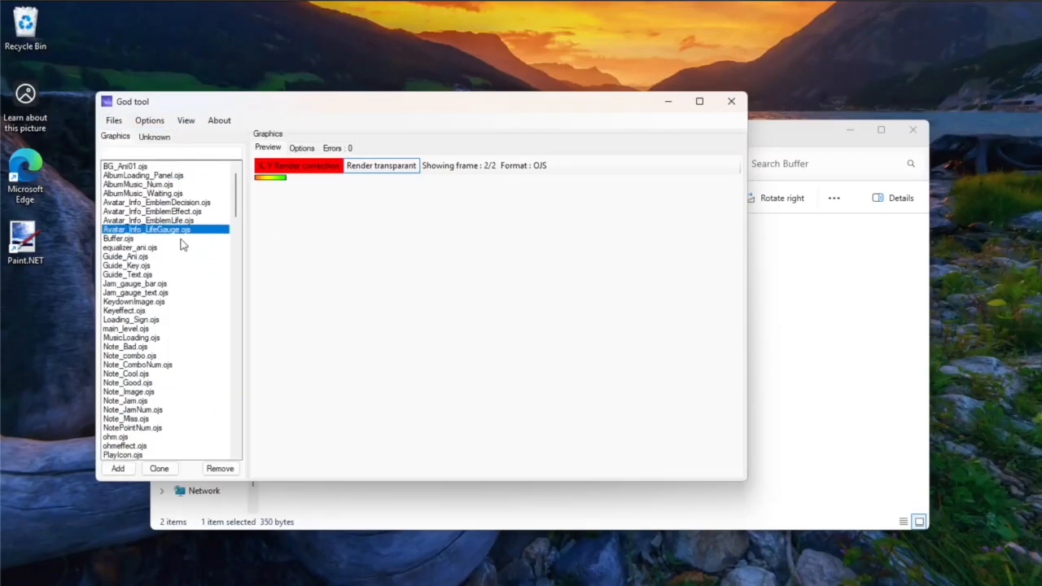
click(113, 121)
click(130, 169)
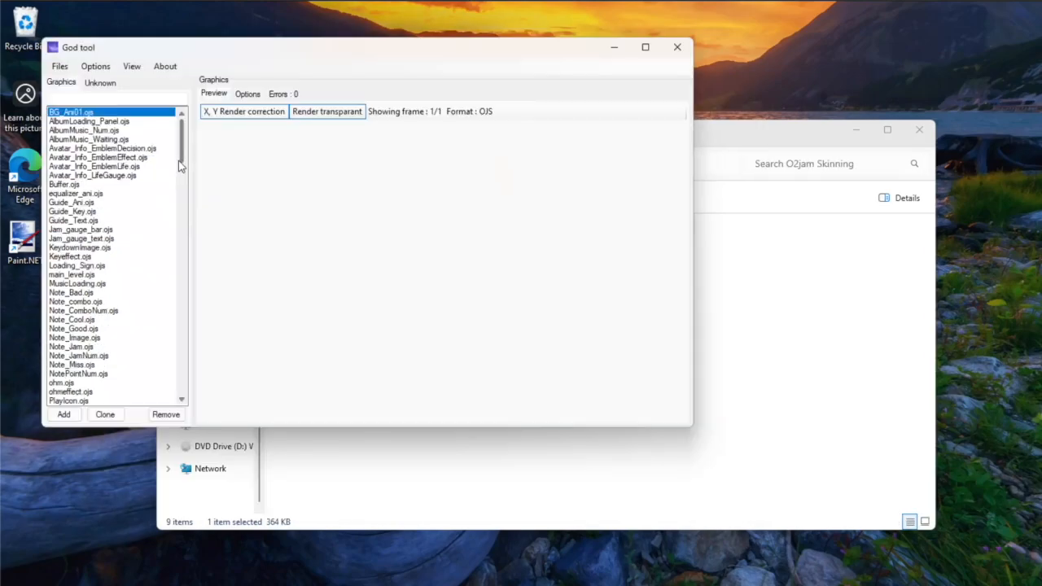
Step: Select WaveGage.ojs in the graphics list, set its frame 0 Y position to 580 and preview the bar's placement
mouse_move(181, 148)
mouse_down()
mouse_move(181, 166)
mouse_move(181, 140)
mouse_up()
scroll(106, 232, down, 4)
drag(186, 166, 78, 173)
click(75, 167)
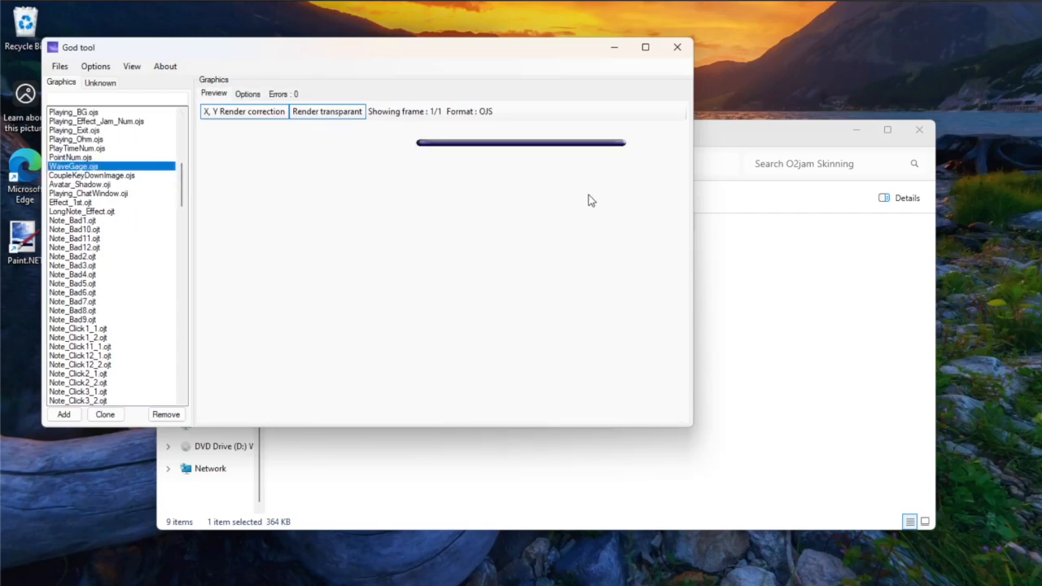
click(247, 94)
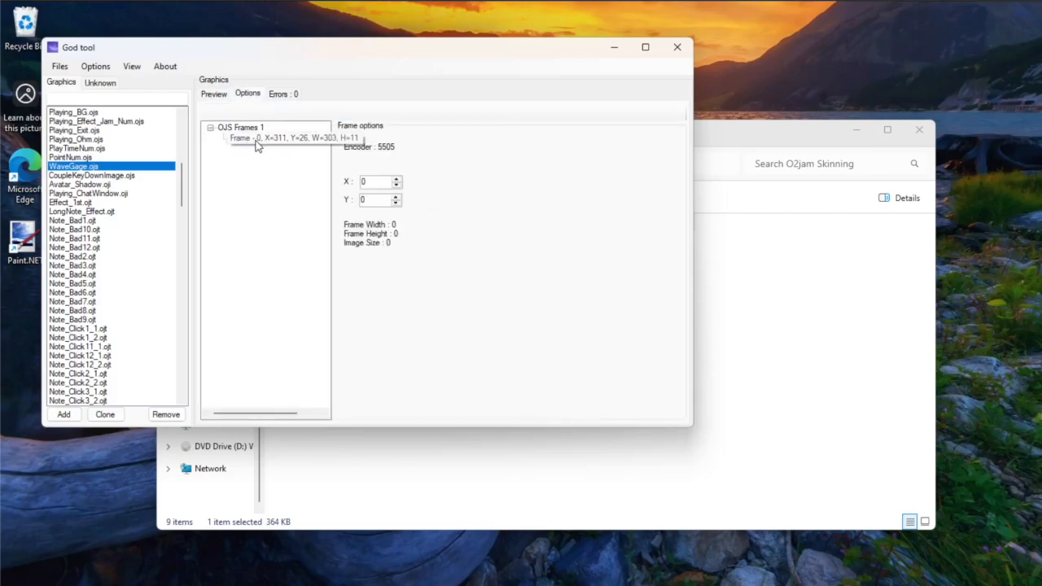
click(256, 140)
click(376, 200)
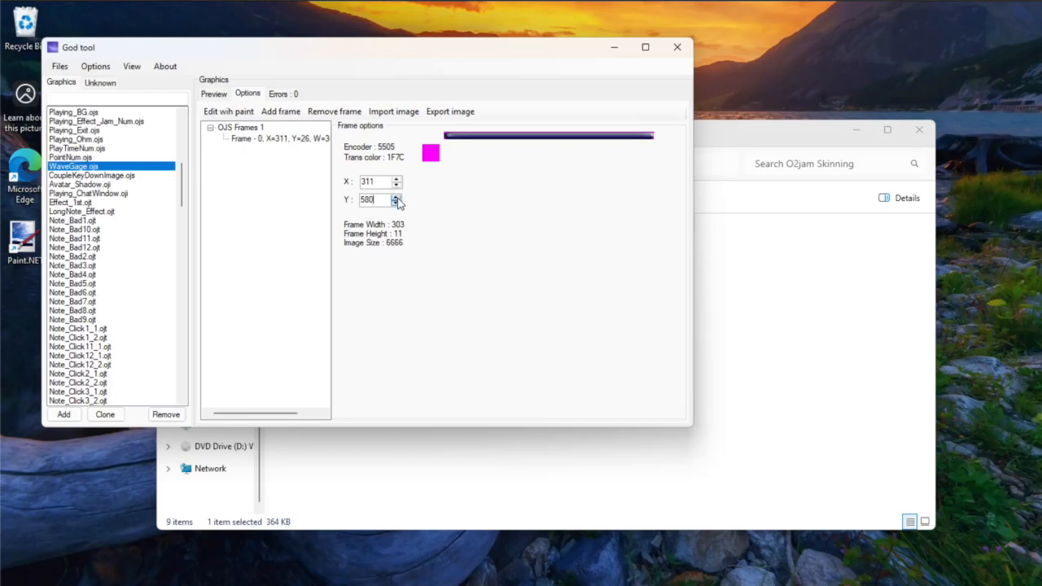
click(216, 94)
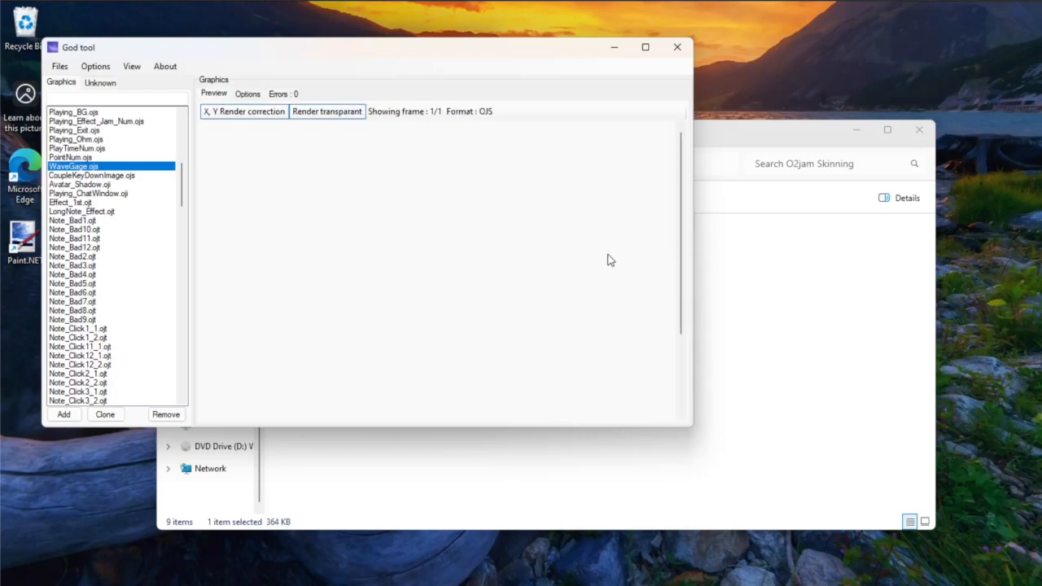
drag(681, 241, 676, 338)
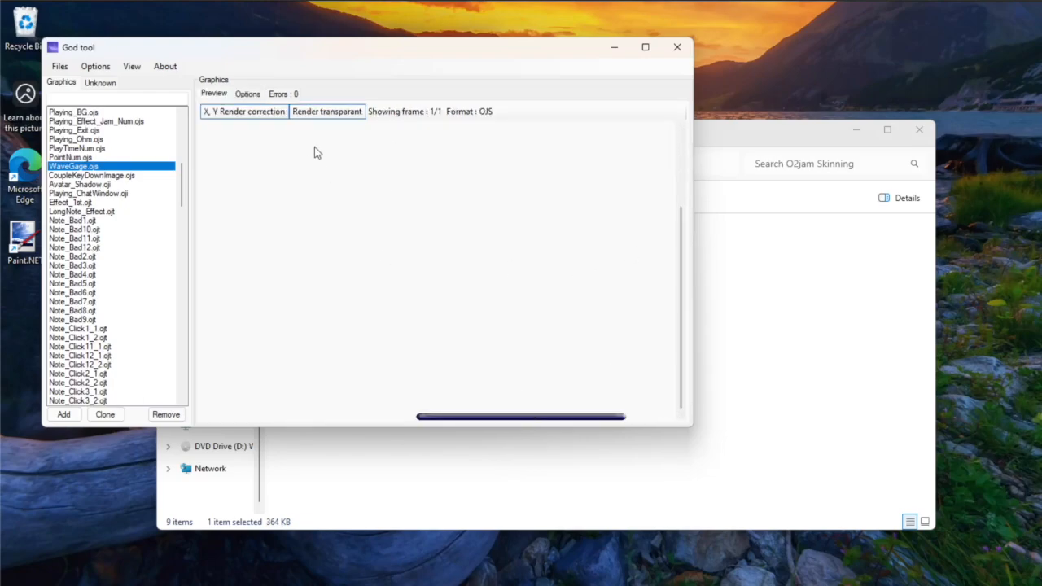
Step: Set the WaveGage.ojs frame's Y position to 570 and preview the bar again
click(257, 95)
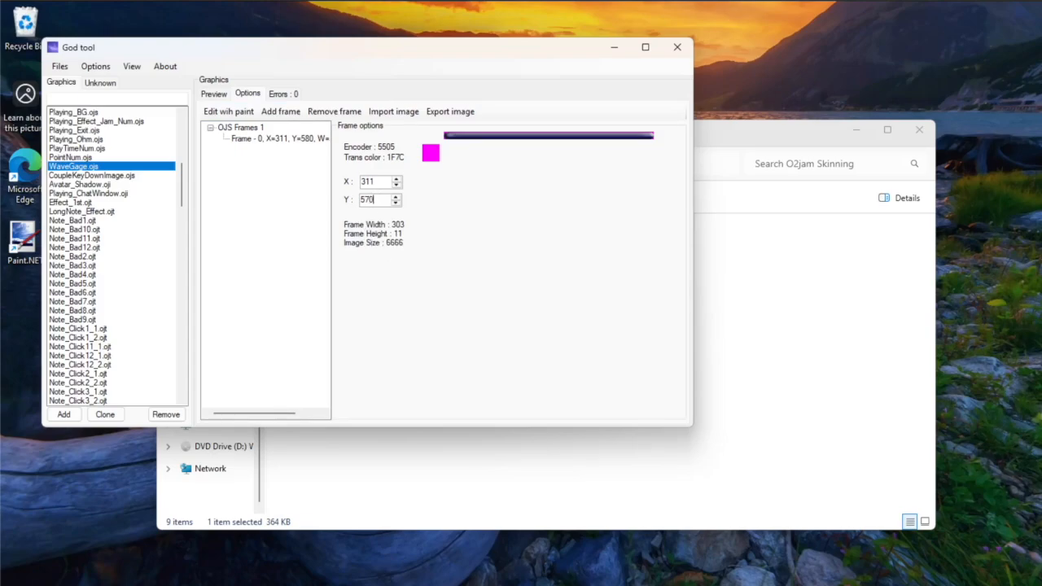
click(272, 138)
click(215, 94)
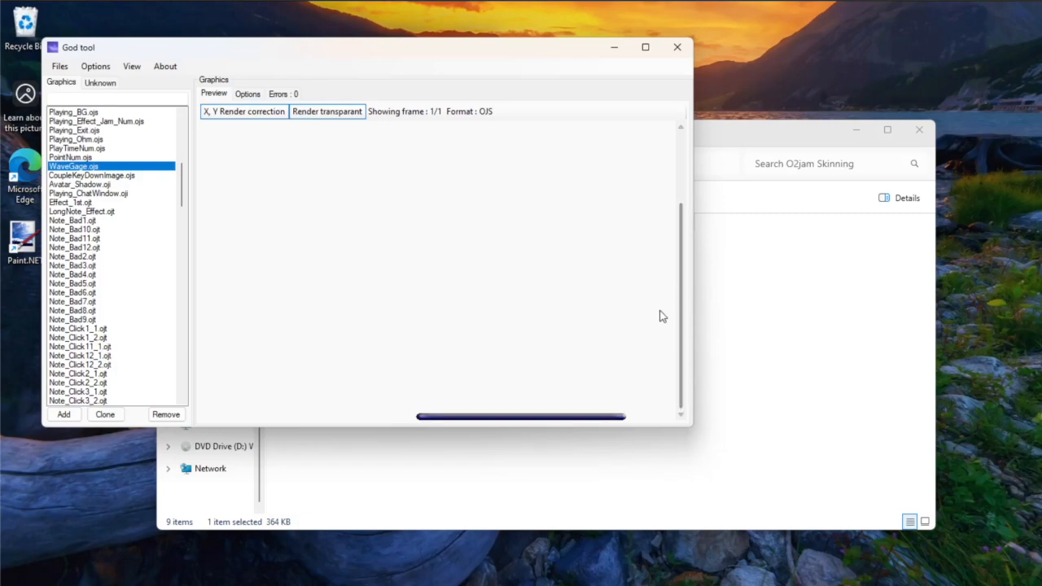
Step: Lower the WaveGage.ojs frame's X position so the bar sits near the left edge of the game canvas, and preview it
click(247, 94)
click(59, 66)
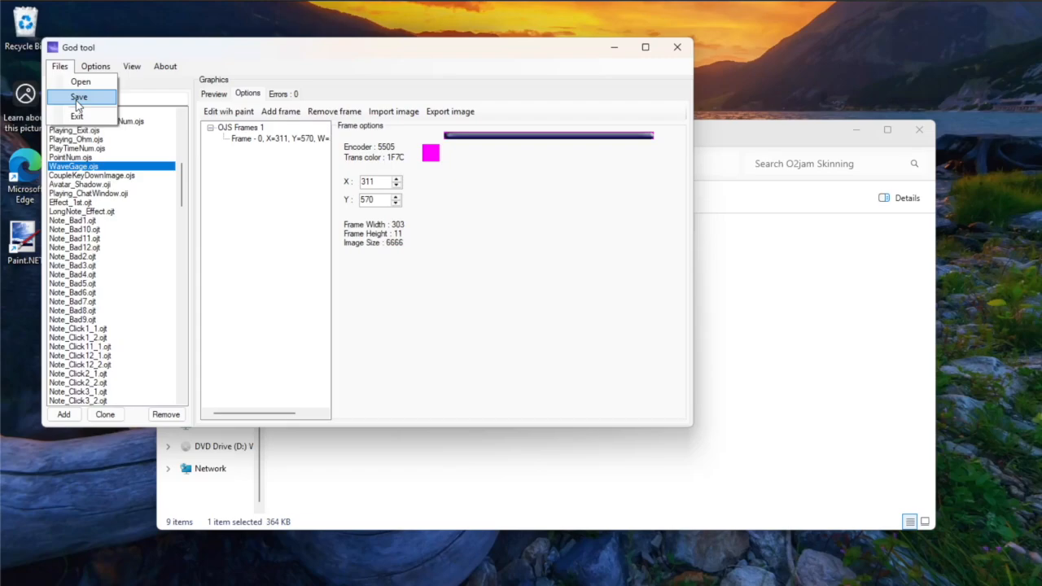
click(95, 66)
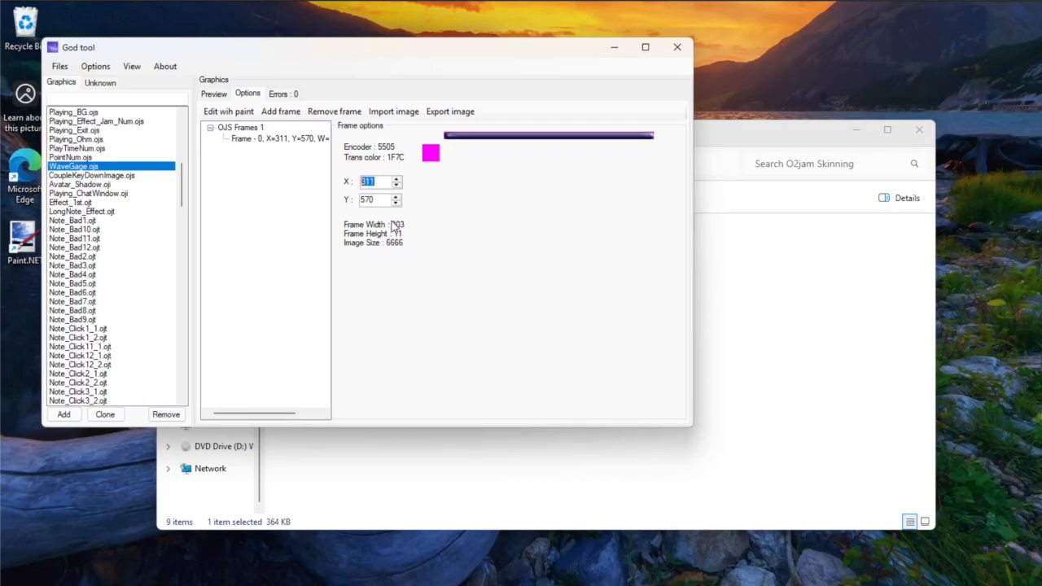
click(269, 139)
click(216, 94)
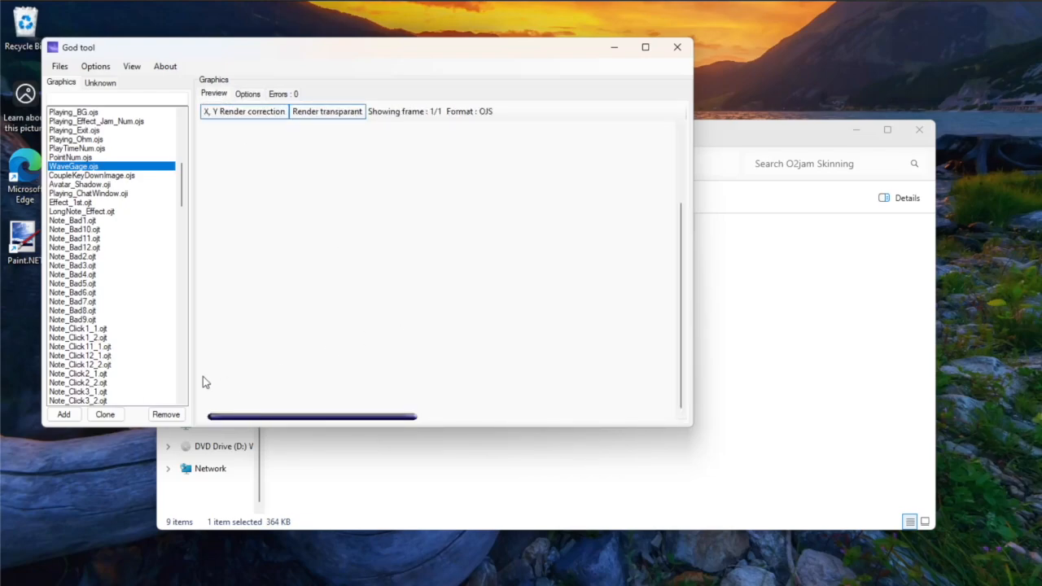
Step: Save the edited archive and close God tool
click(59, 66)
click(79, 90)
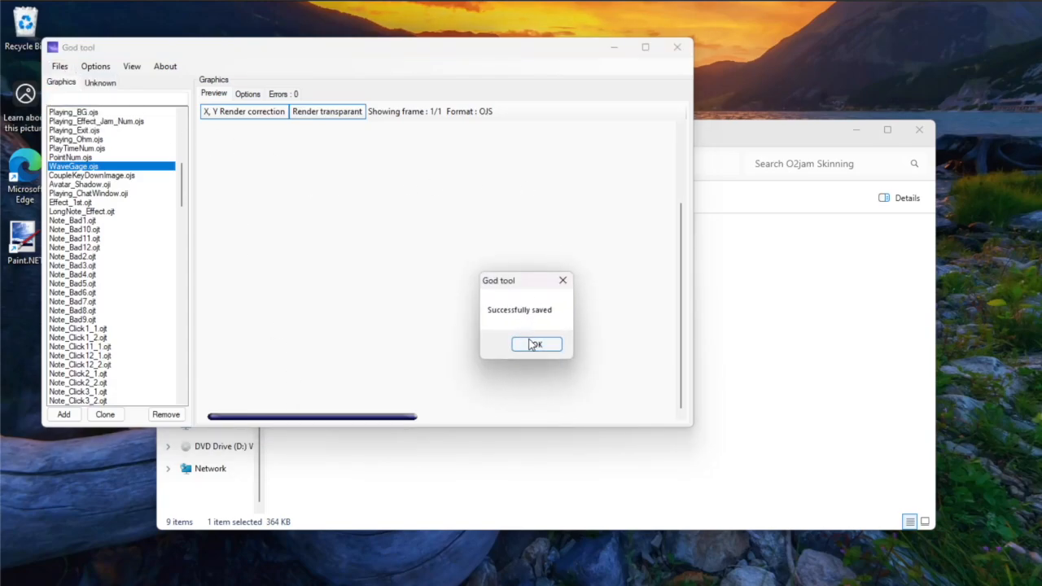
click(534, 345)
click(675, 48)
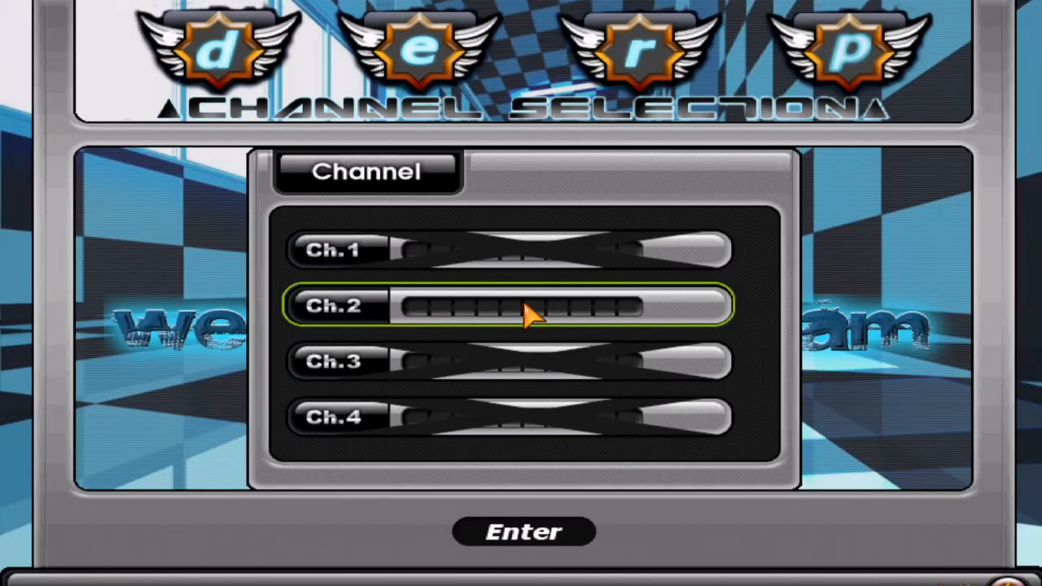
Step: Switch to the O2Jam game, enter Ch.2, and highlight Wizdomiot on page 6 of the music selection
double_click(530, 313)
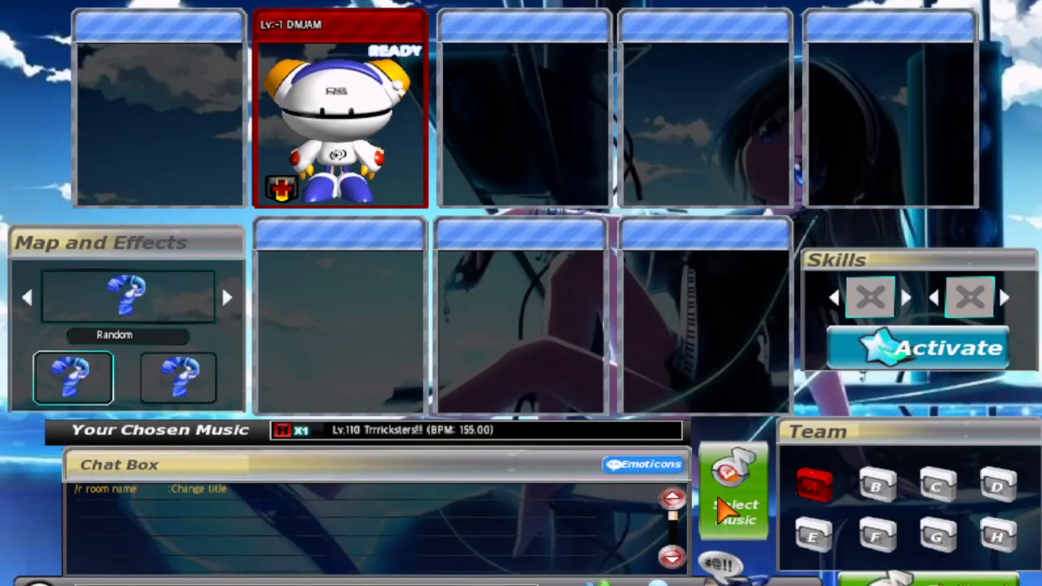
click(729, 509)
click(485, 485)
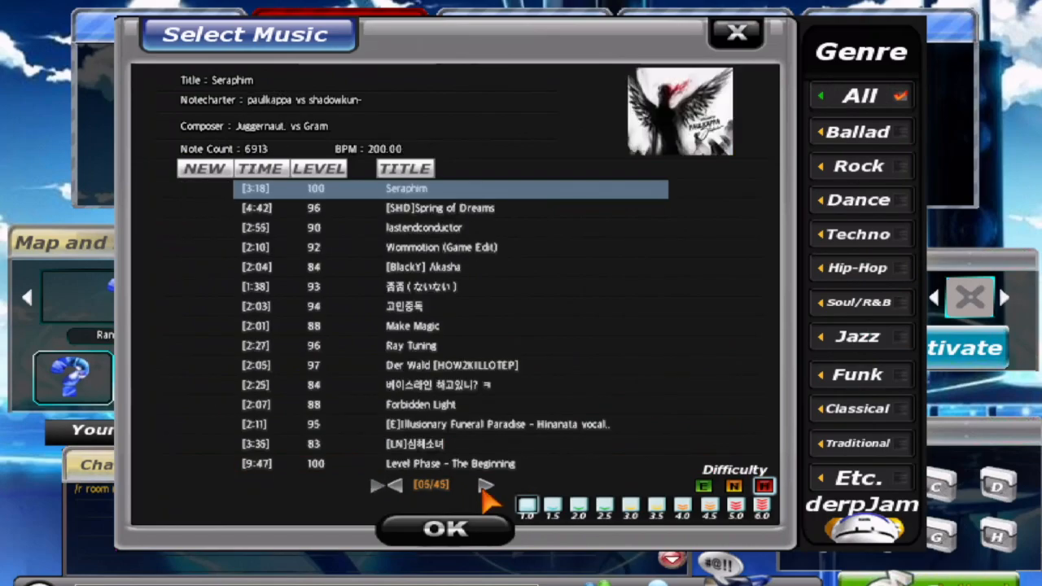
click(484, 487)
click(399, 366)
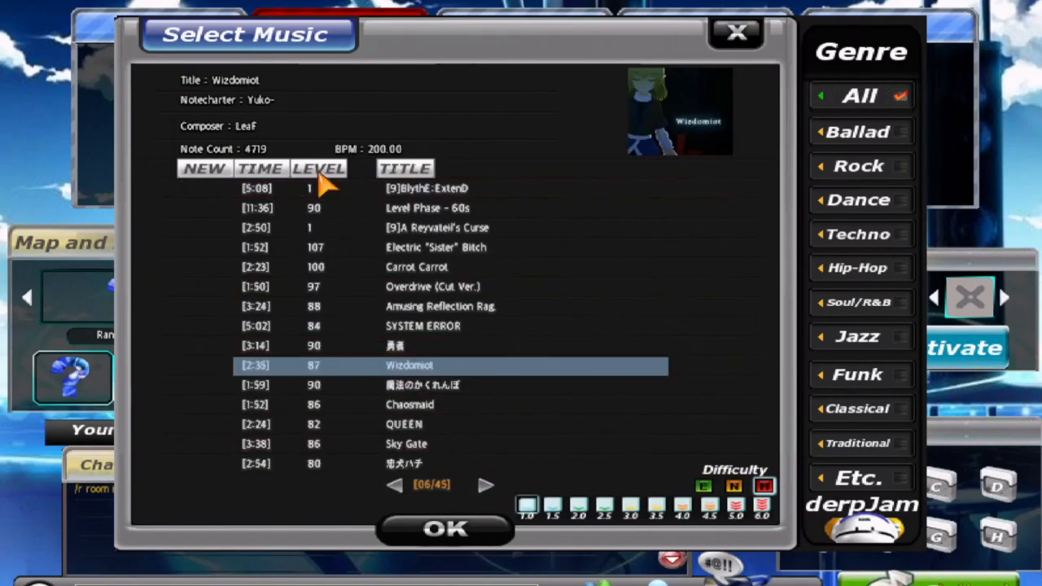
Step: Sort the music list by level, choose the level 88 song at 160 BPM, and start playing it to test the skin
click(319, 174)
scroll(416, 243, down, 6)
scroll(416, 252, down, 13)
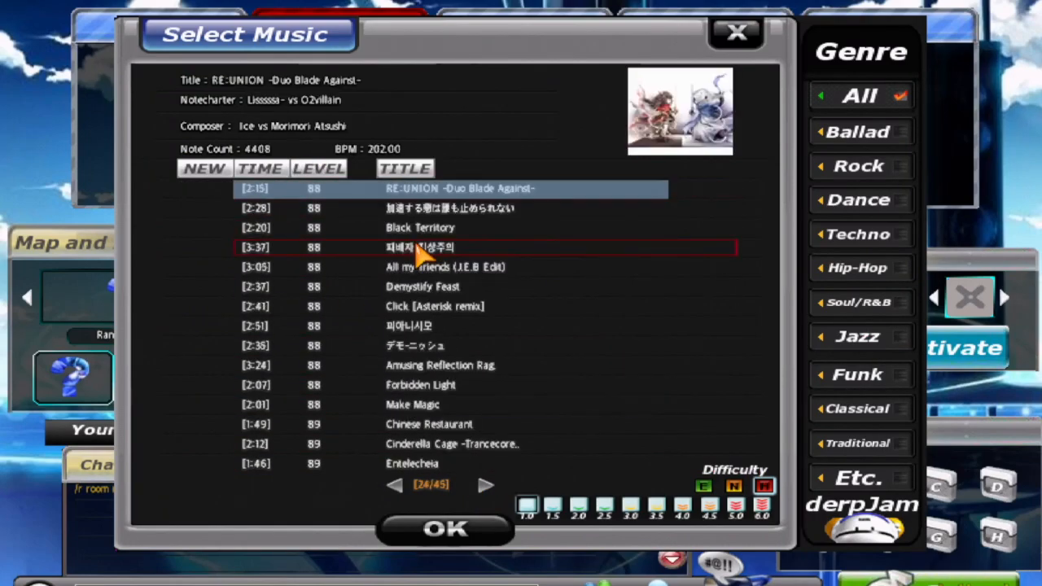
scroll(416, 252, up, 1)
key(Return)
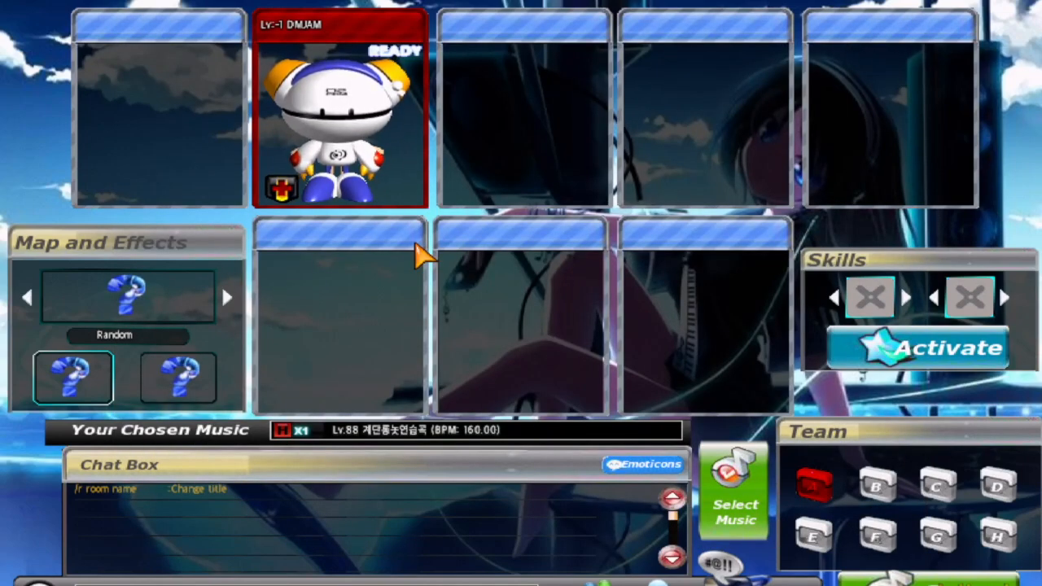
key(F5)
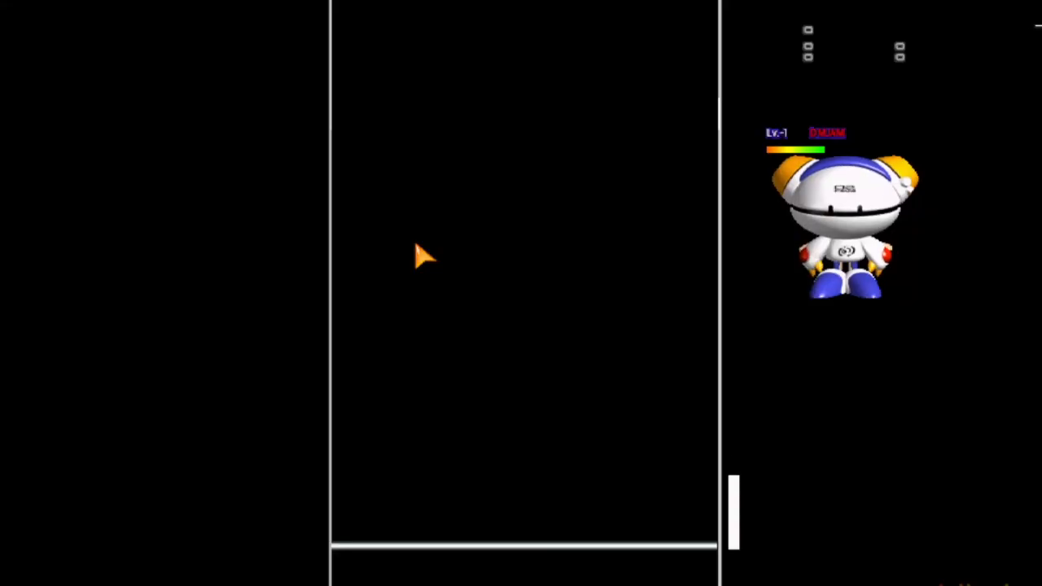